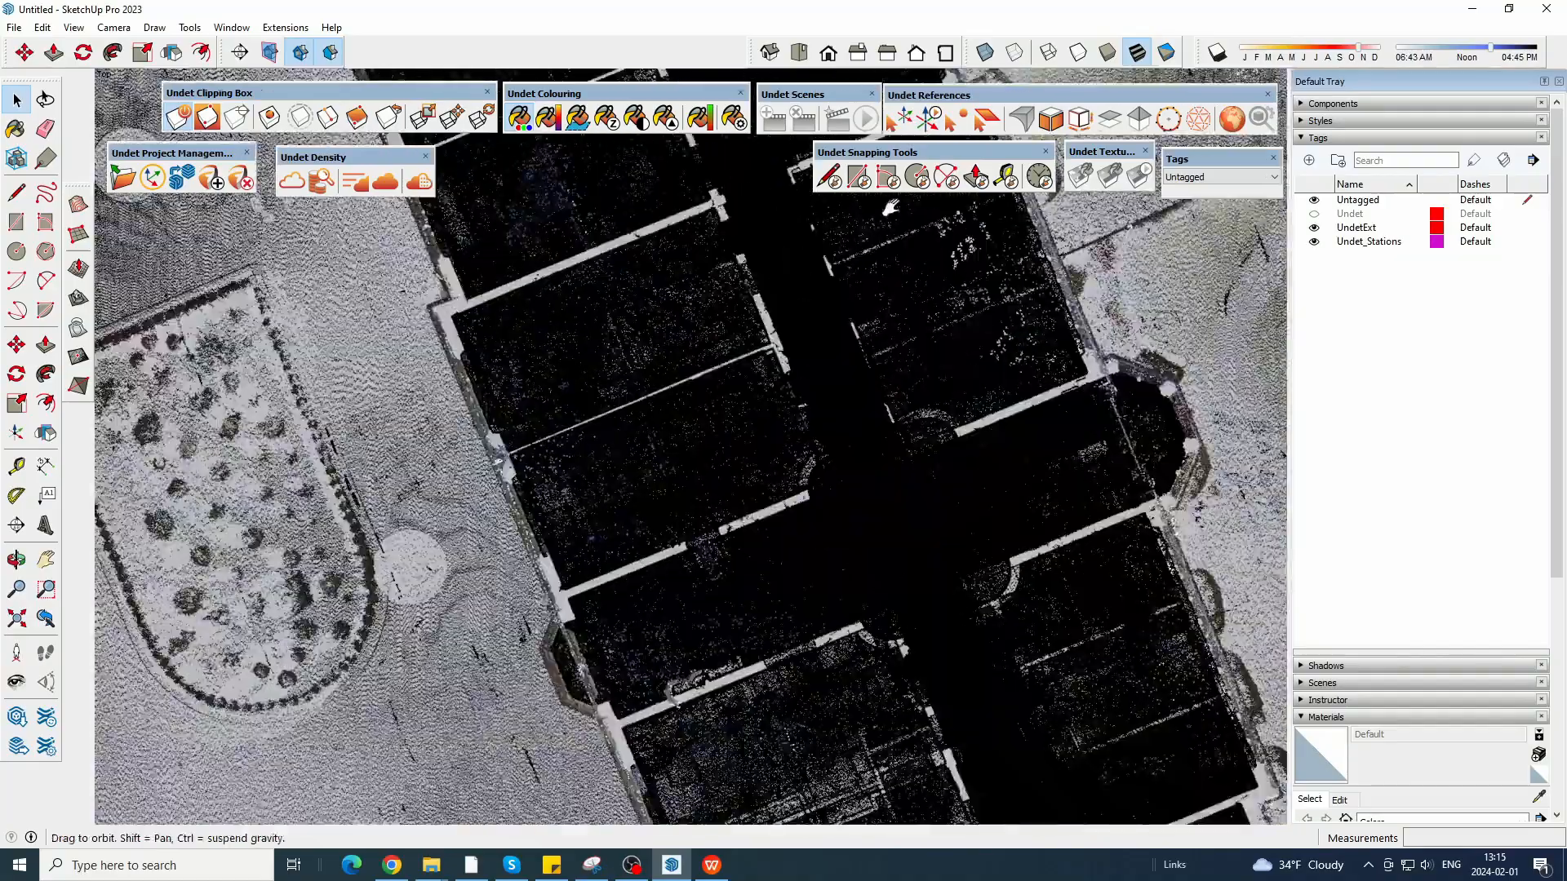
# Rotate the clipping box about 22.1 degrees so its side runs parallel to the bay window's front face.
pyautogui.scroll(5, 448, 150)
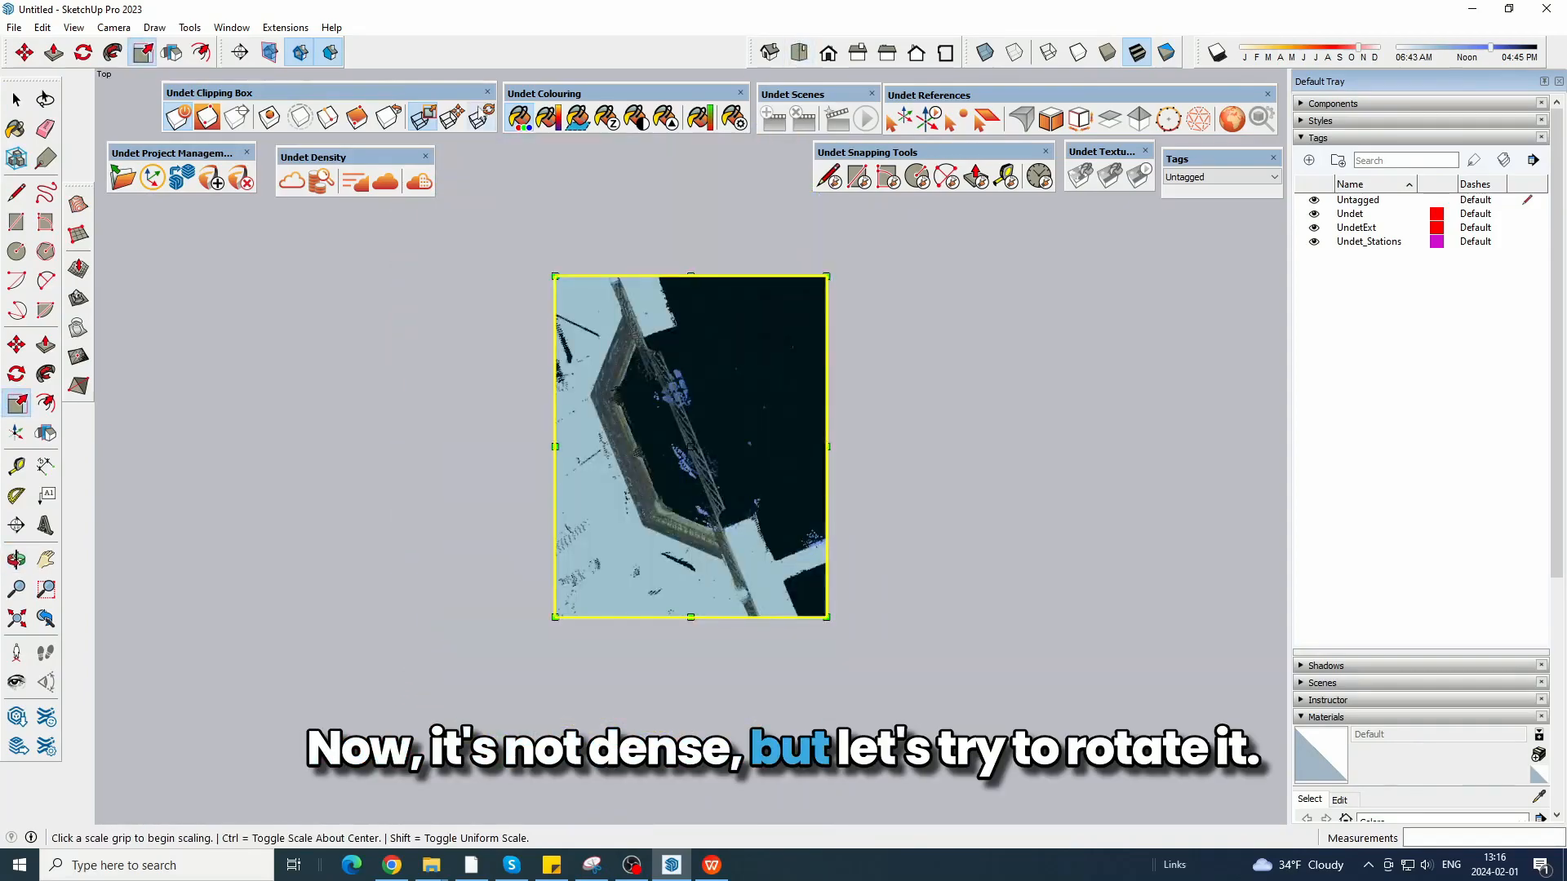
pyautogui.press('q')
pyautogui.scroll(6, 664, 280)
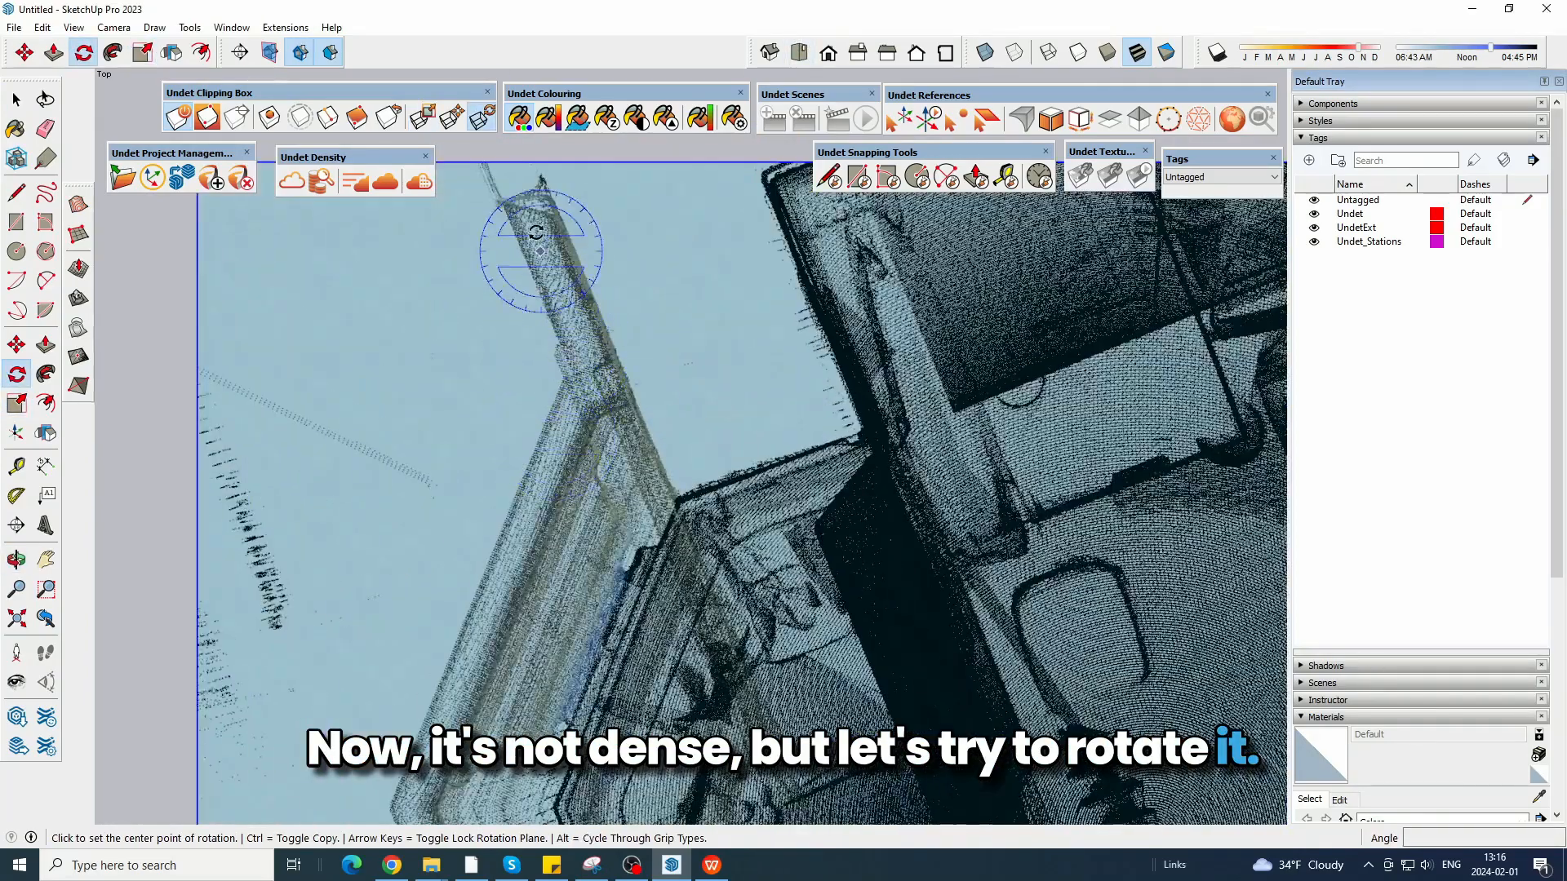
pyautogui.scroll(2, 636, 245)
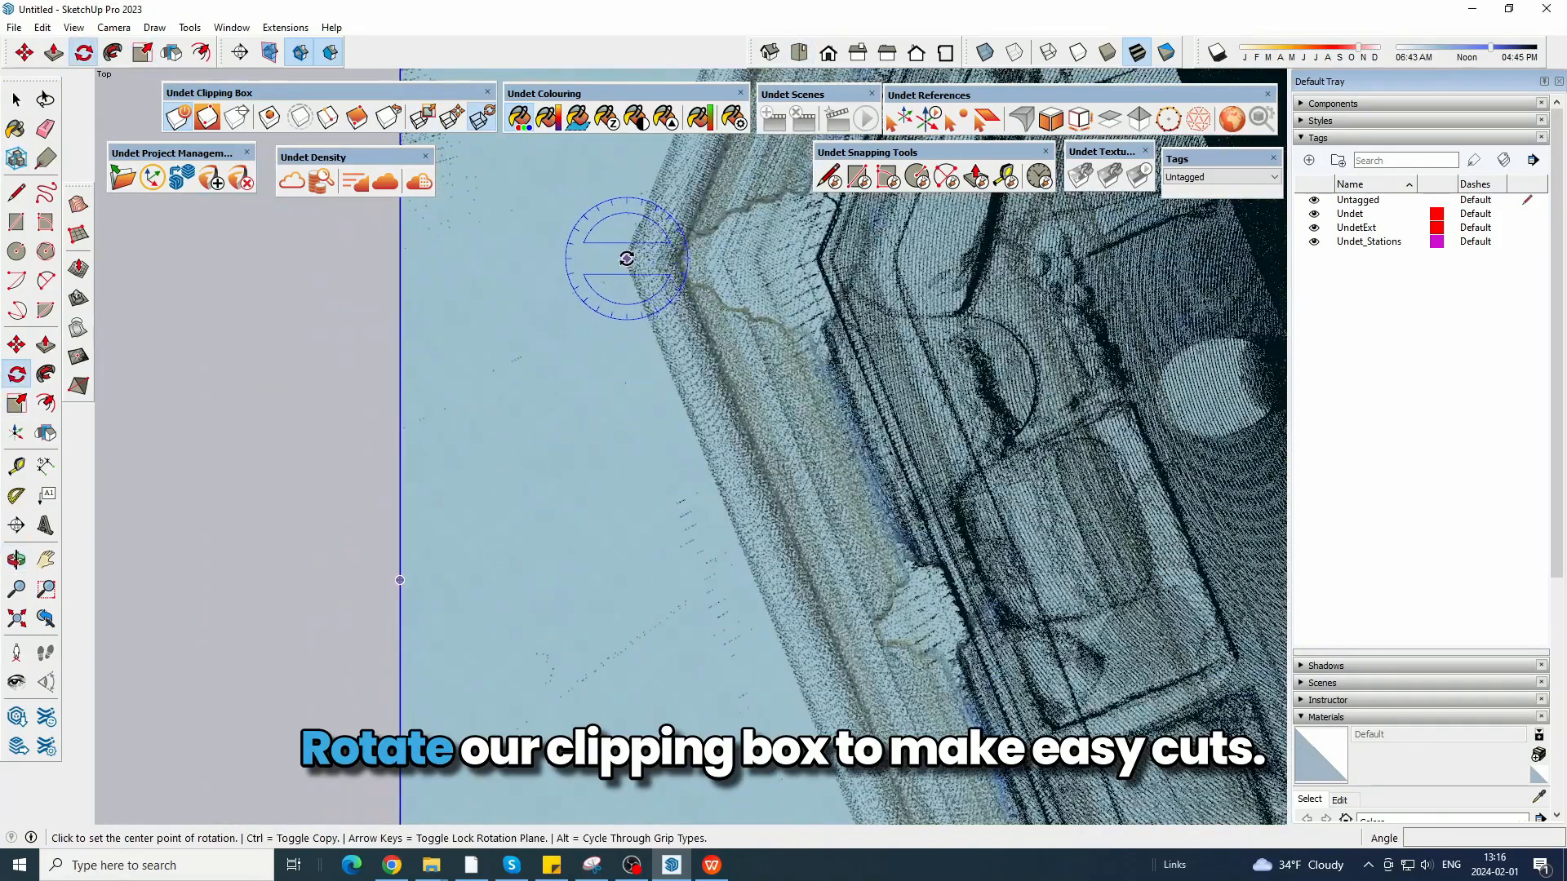
pyautogui.click(611, 241)
pyautogui.click(610, 622)
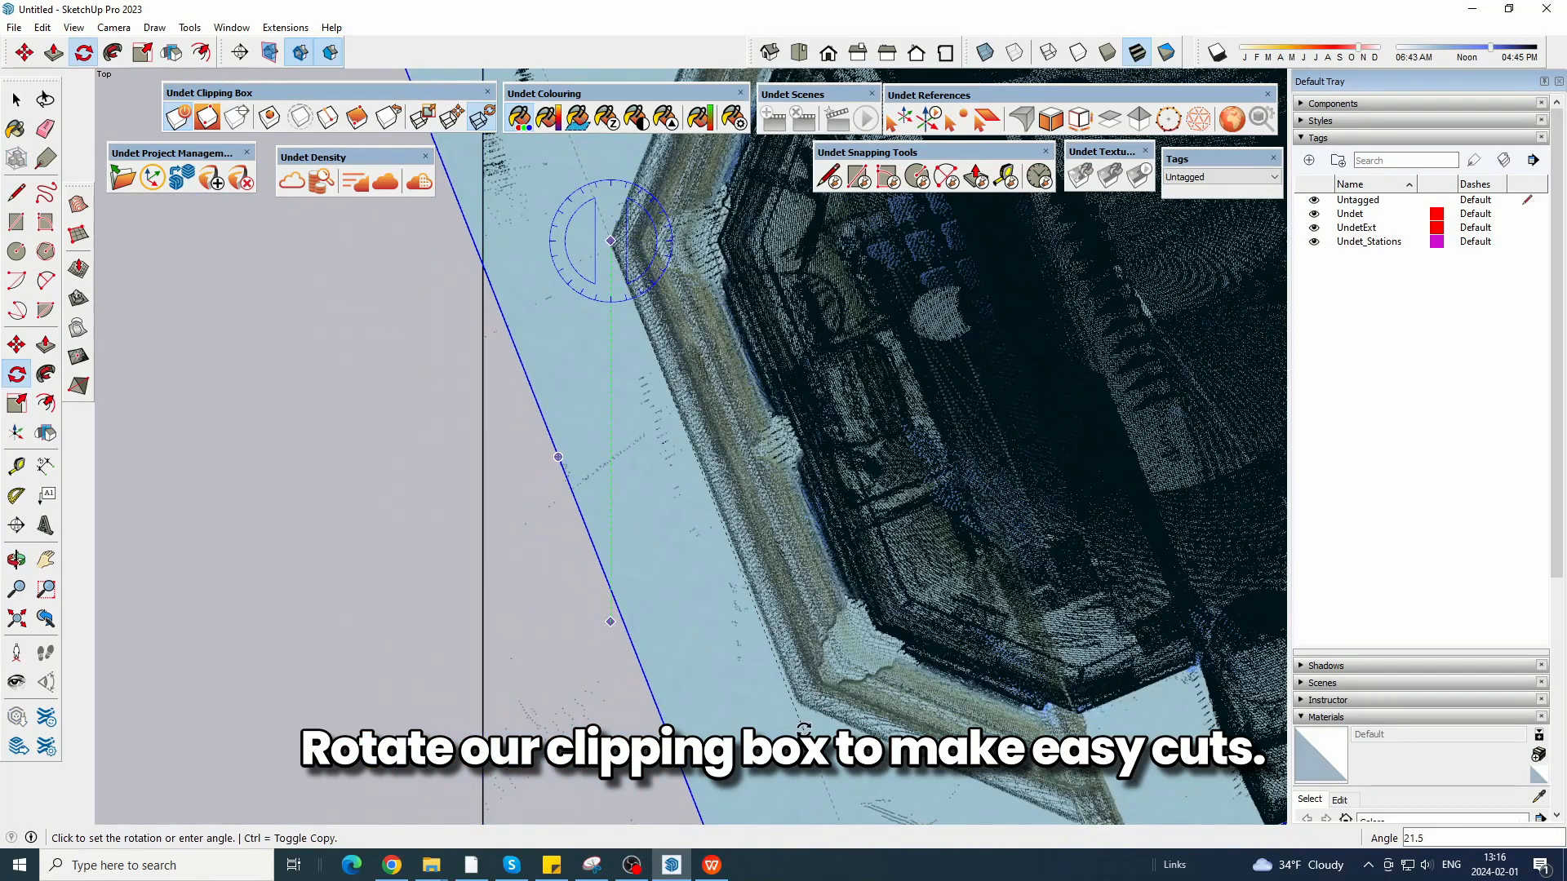
pyautogui.click(561, 457)
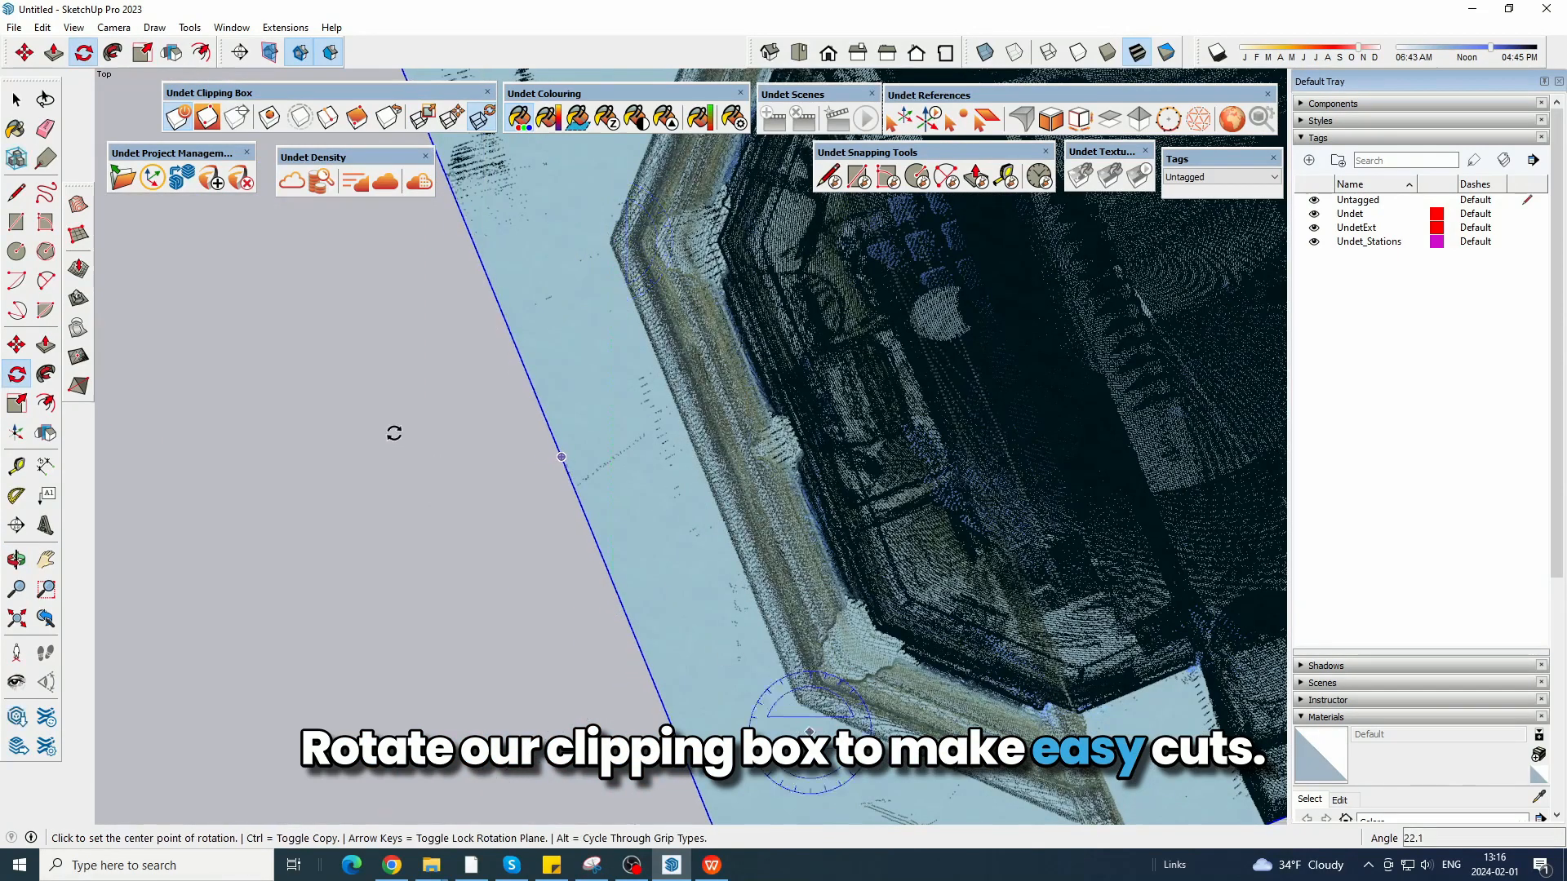
# Scale the top of the clipping box down to cut horizontally through the upper part of the bay window.
pyautogui.scroll(-5, 383, 474)
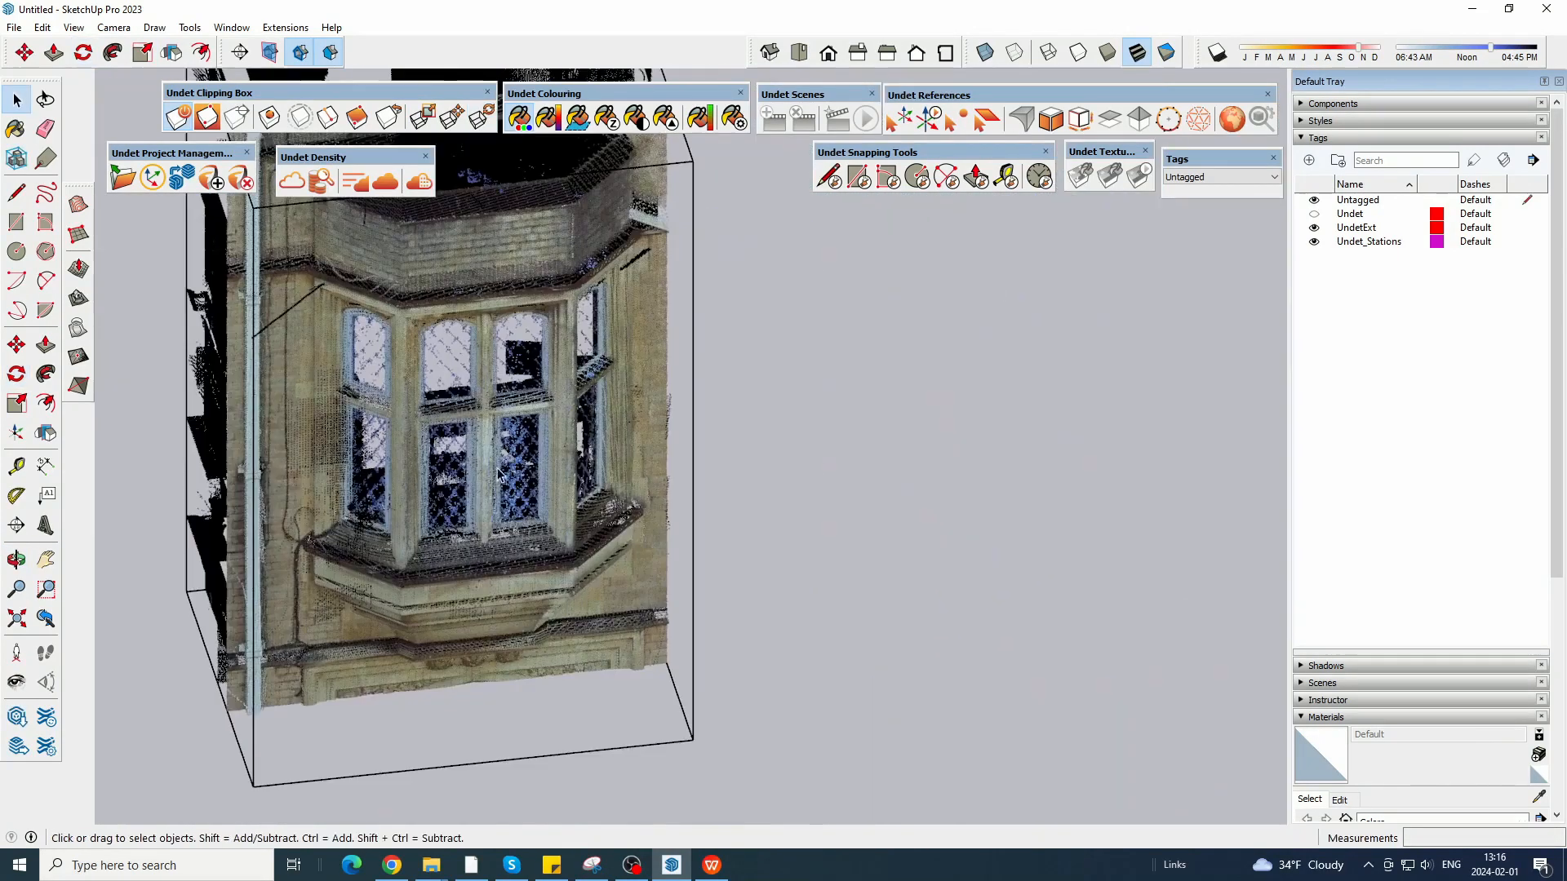
pyautogui.scroll(3, 352, 492)
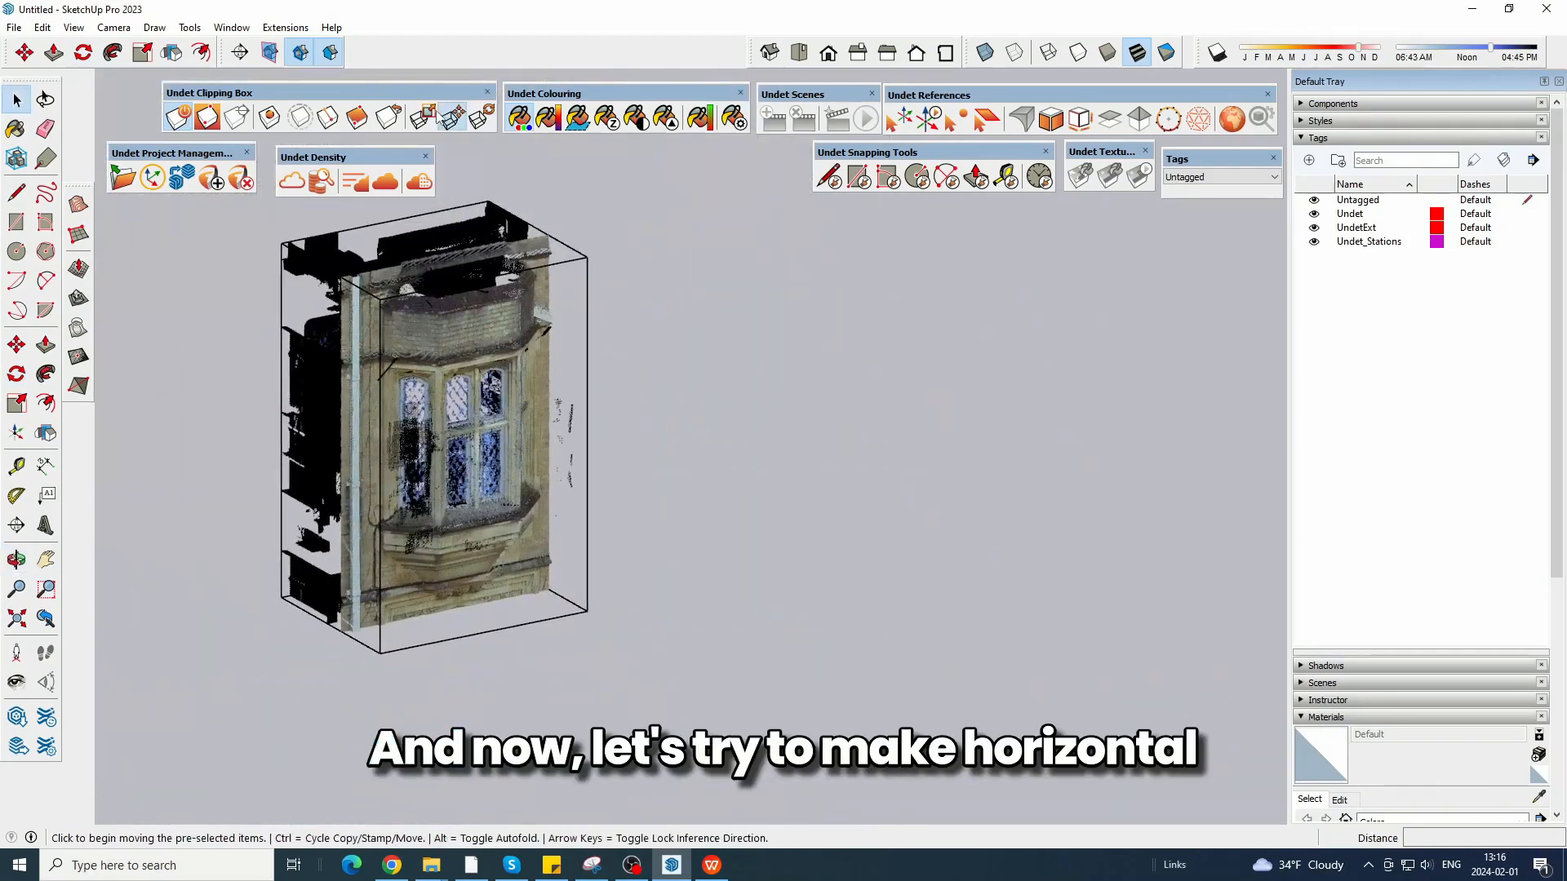
pyautogui.press('s')
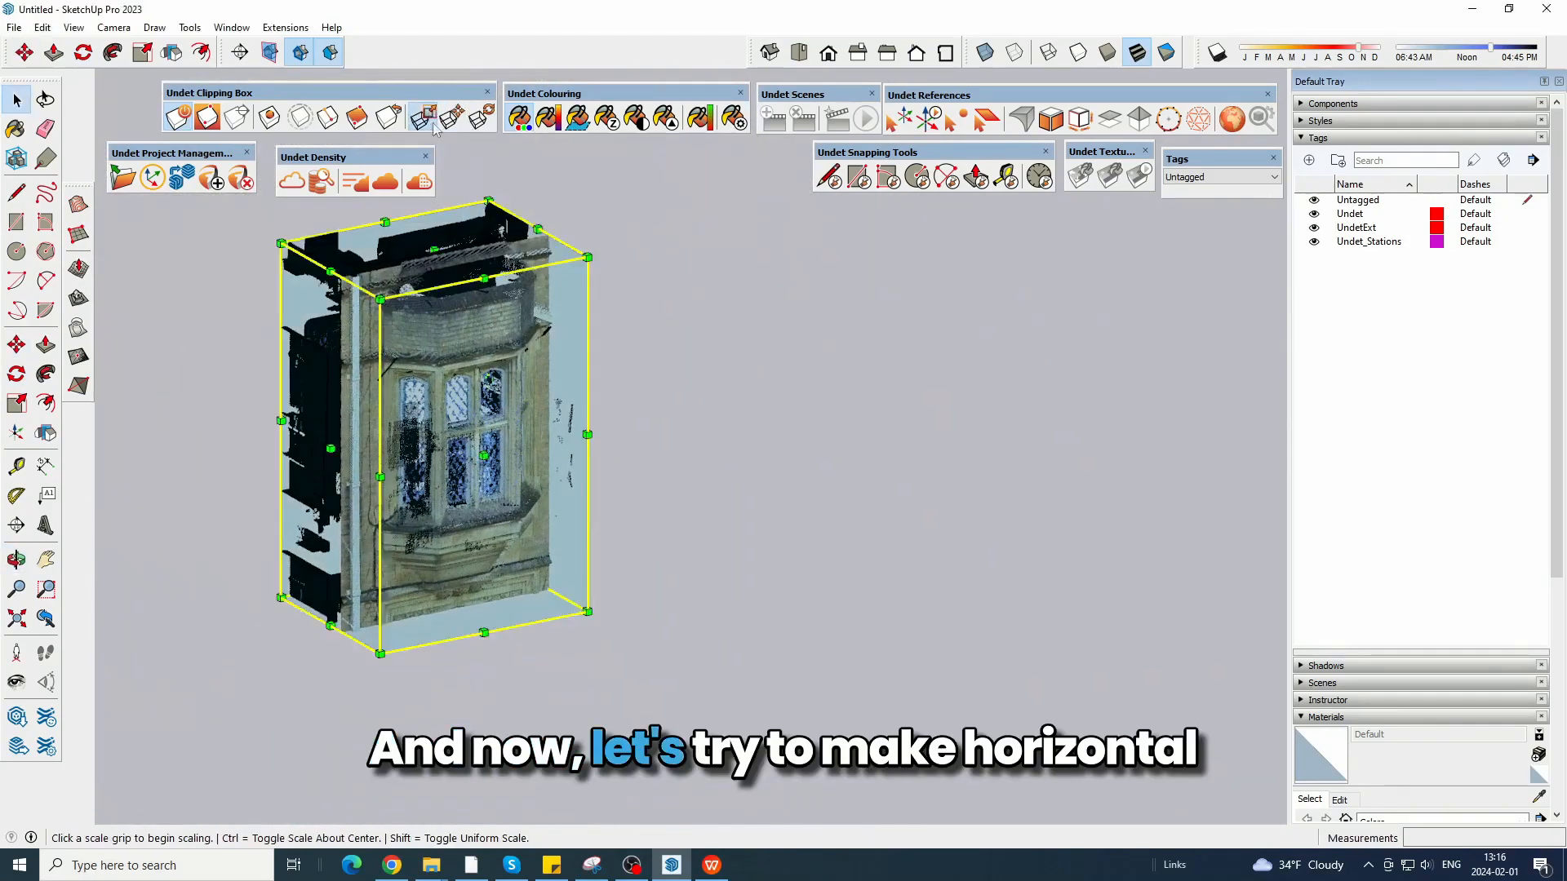
pyautogui.scroll(3, 432, 245)
pyautogui.moveTo(435, 250); pyautogui.dragTo(436, 410)
pyautogui.scroll(1, 436, 406)
pyautogui.scroll(-2, 441, 412)
pyautogui.scroll(-1, 446, 419)
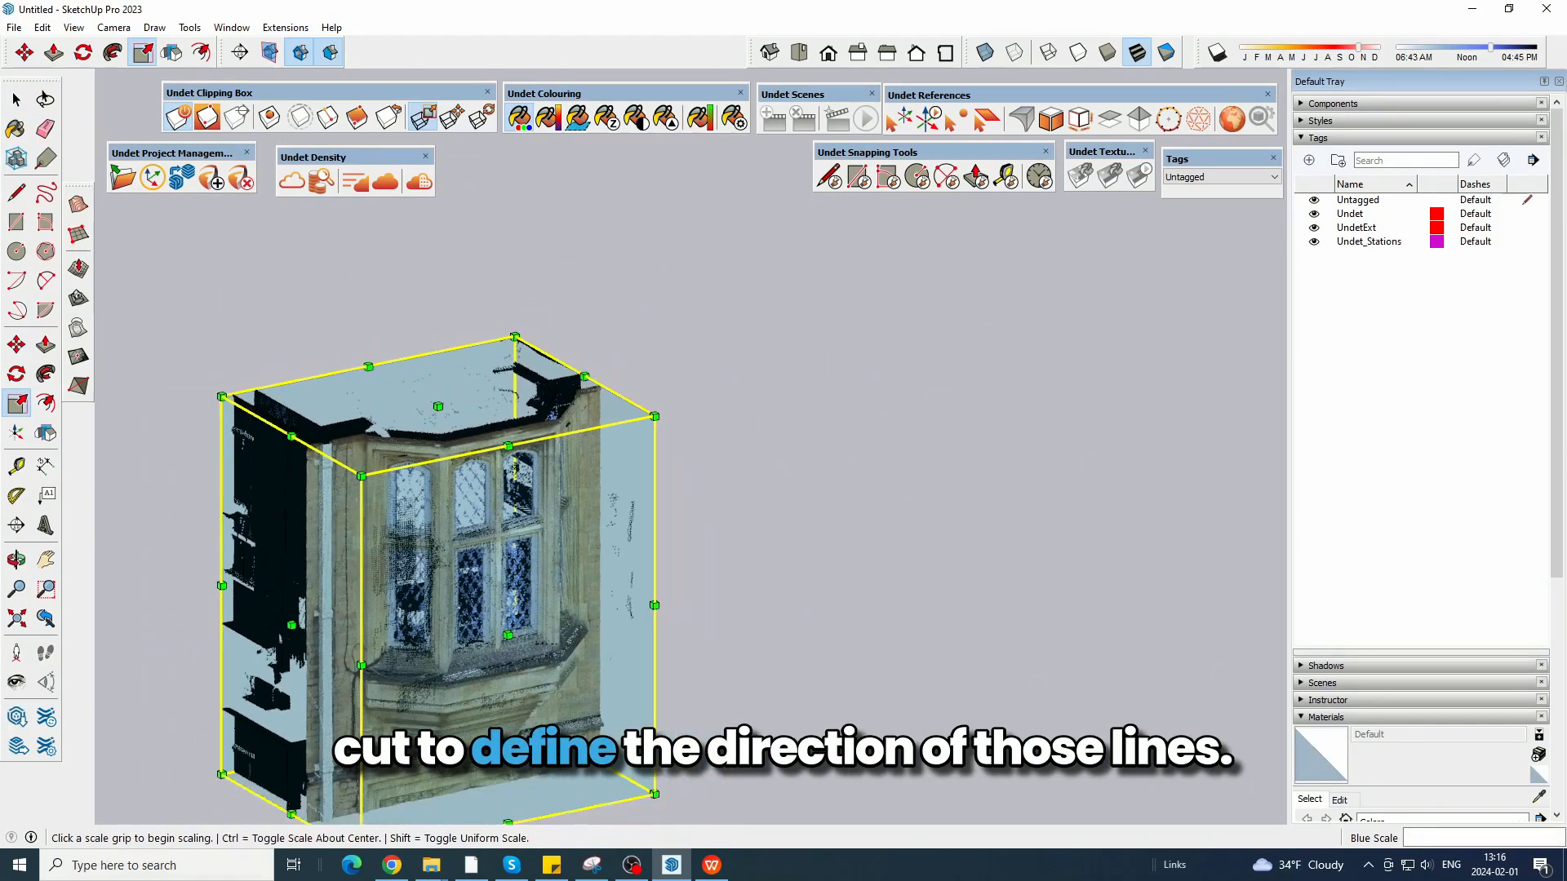
# Raise the bottom of the clipping box with a blue scale of 0.11 to leave a thin slice, and rescale it by 0.87.
pyautogui.keyDown('shift'); pyautogui.moveTo(506, 671); pyautogui.dragTo(655, 549, button='middle'); pyautogui.keyUp('shift')
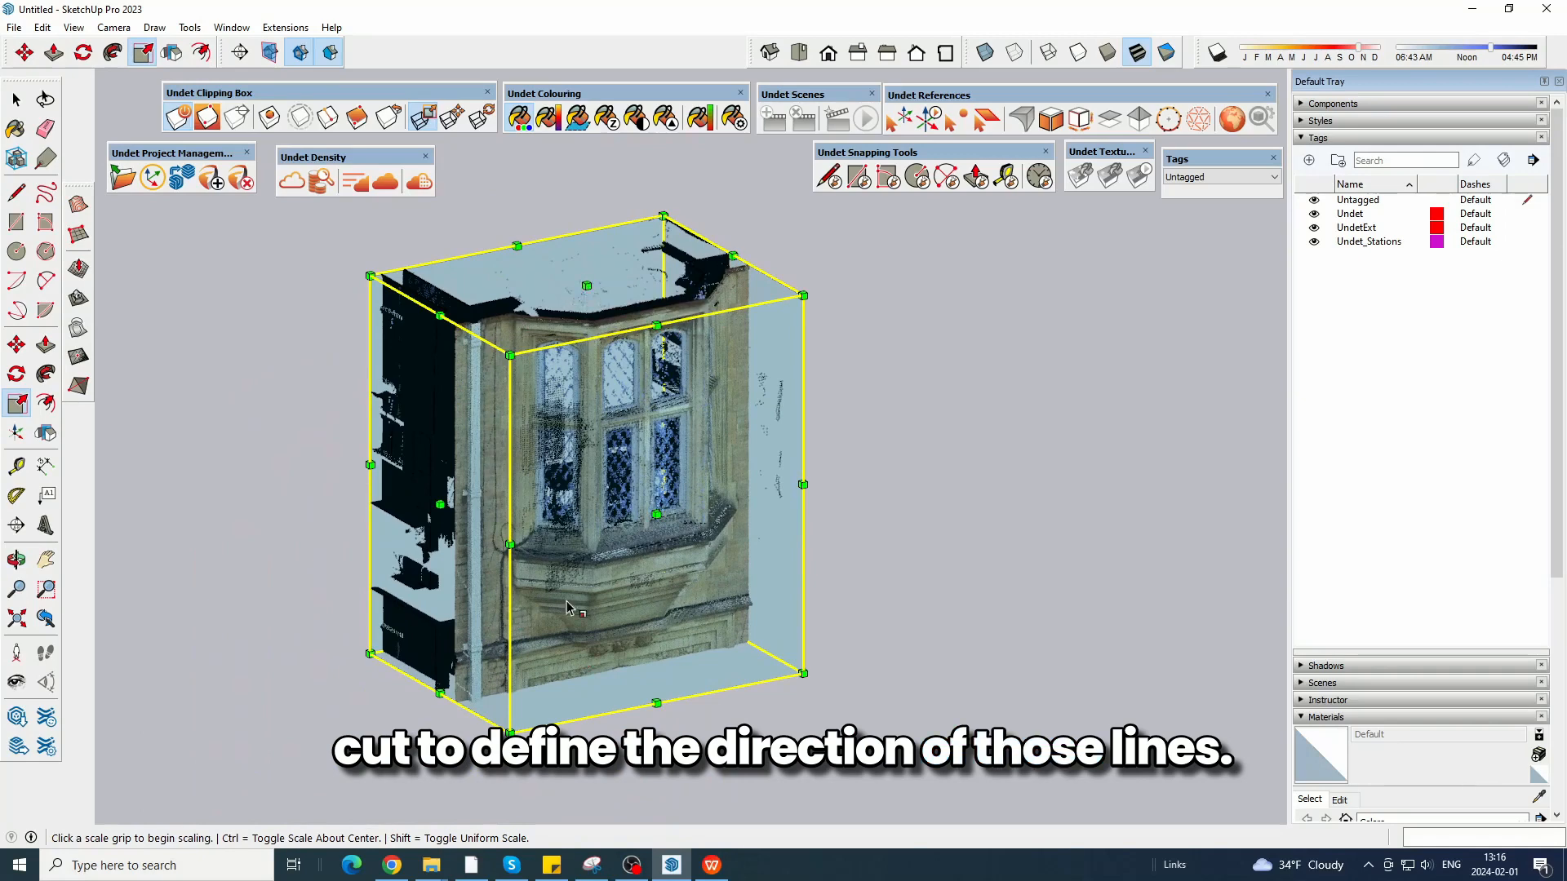
pyautogui.moveTo(585, 663); pyautogui.dragTo(608, 371)
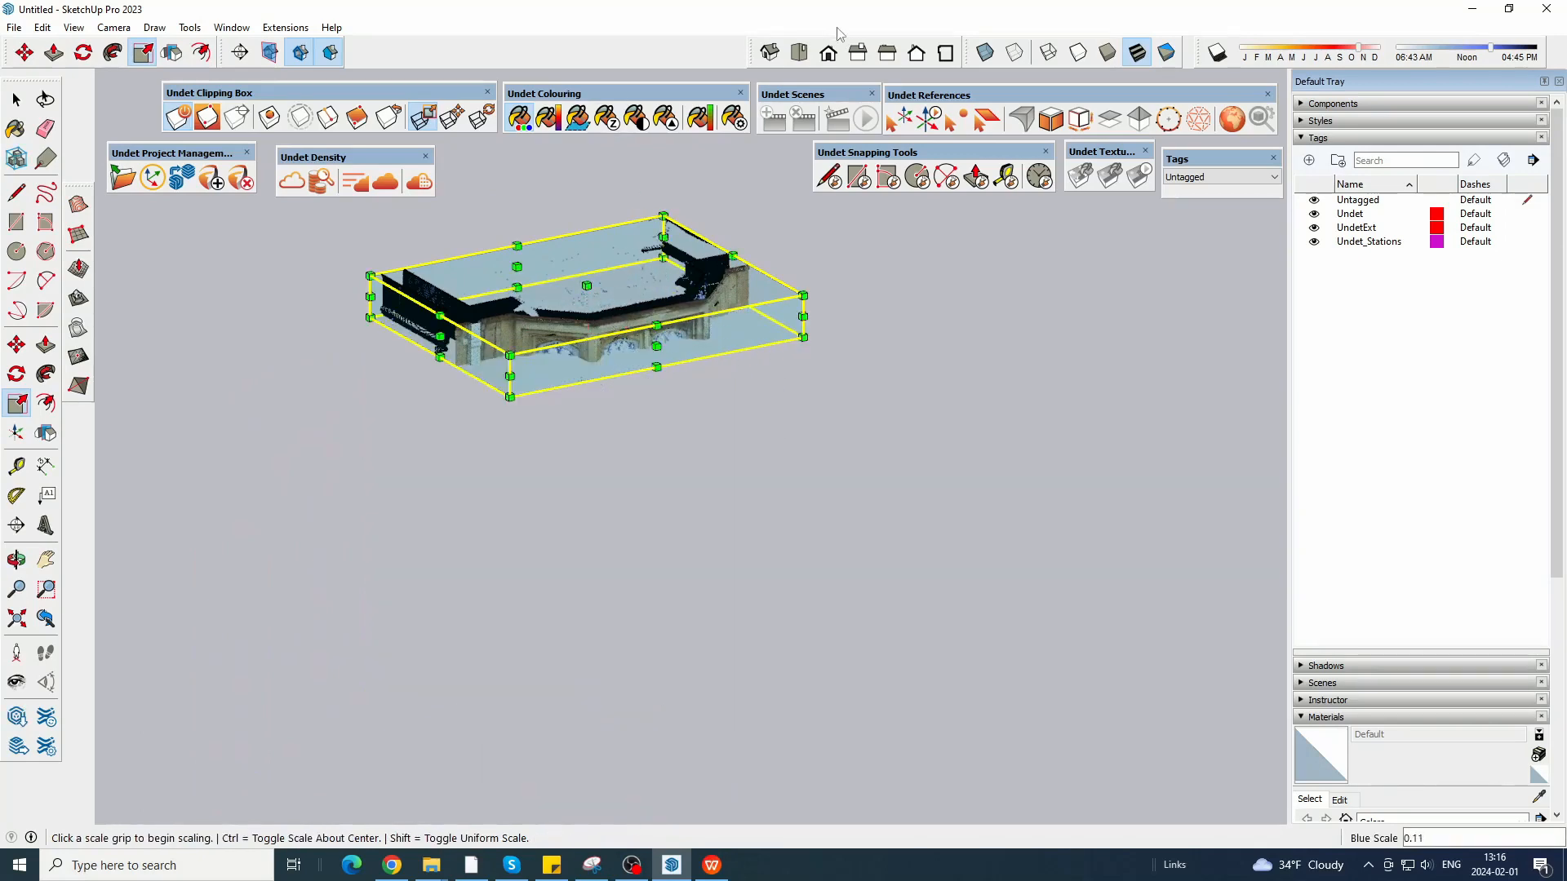
pyautogui.click(799, 53)
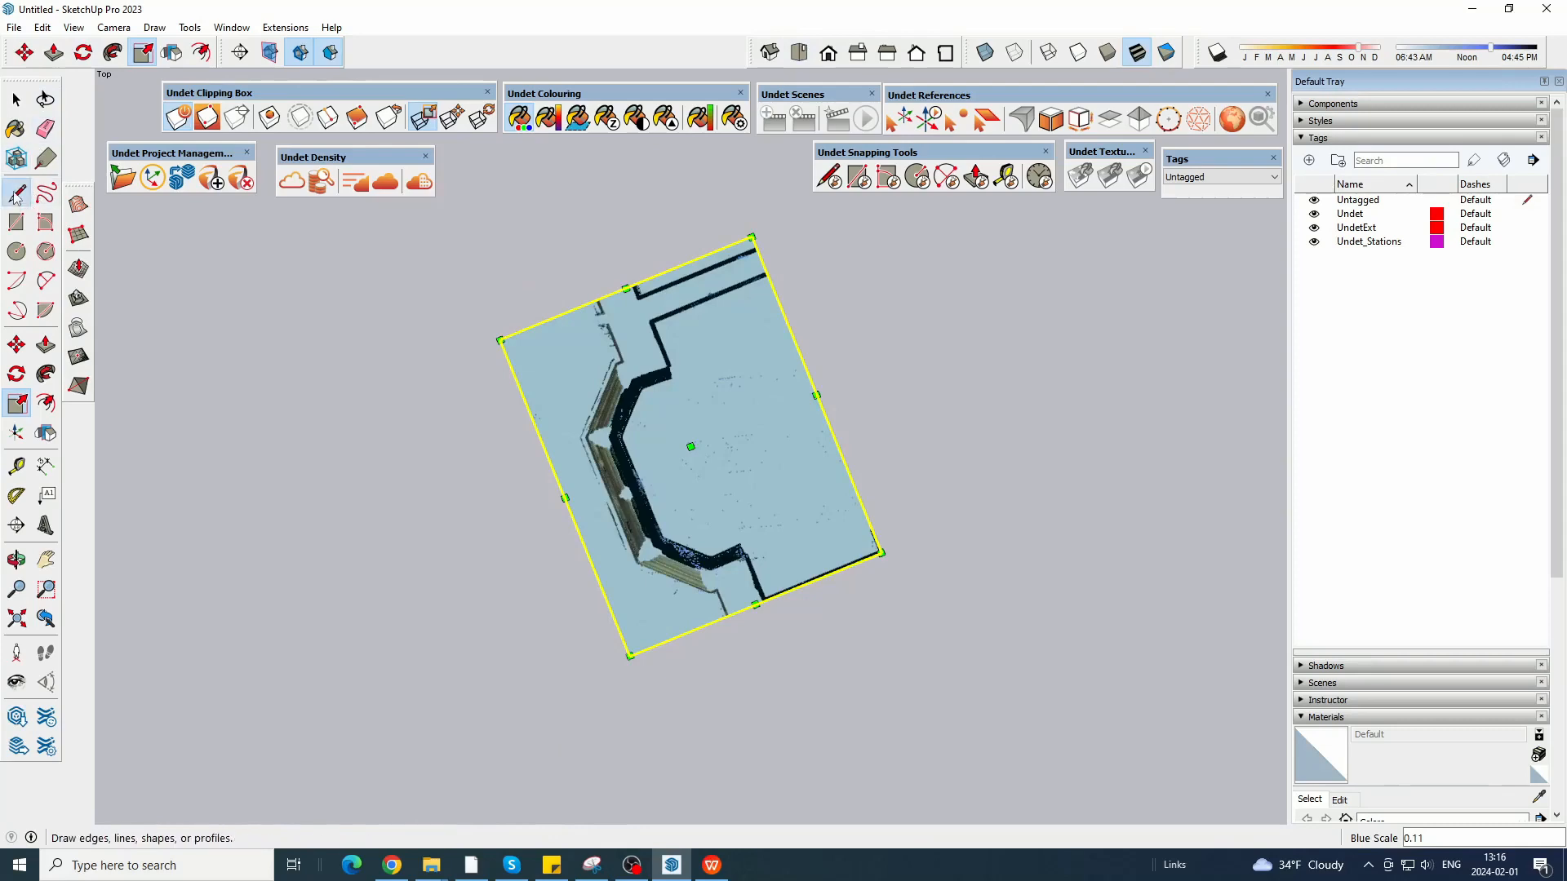
pyautogui.moveTo(876, 419); pyautogui.dragTo(883, 447)
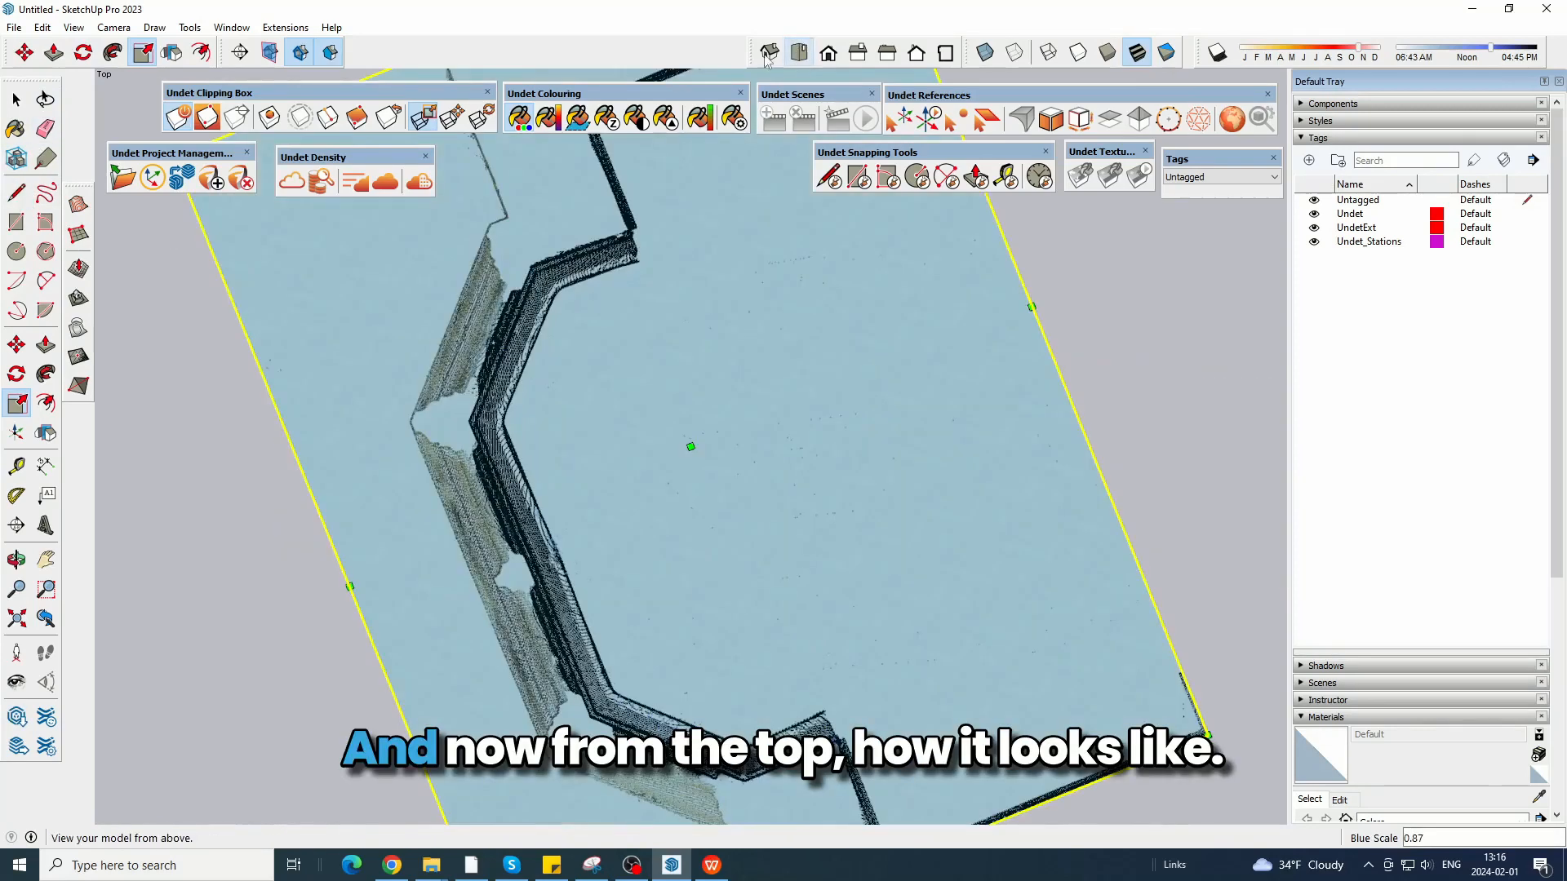
# Draw a closed rectangle with one long side along the bay's outer front face and short sides about 1.03 m long.
pyautogui.click(18, 194)
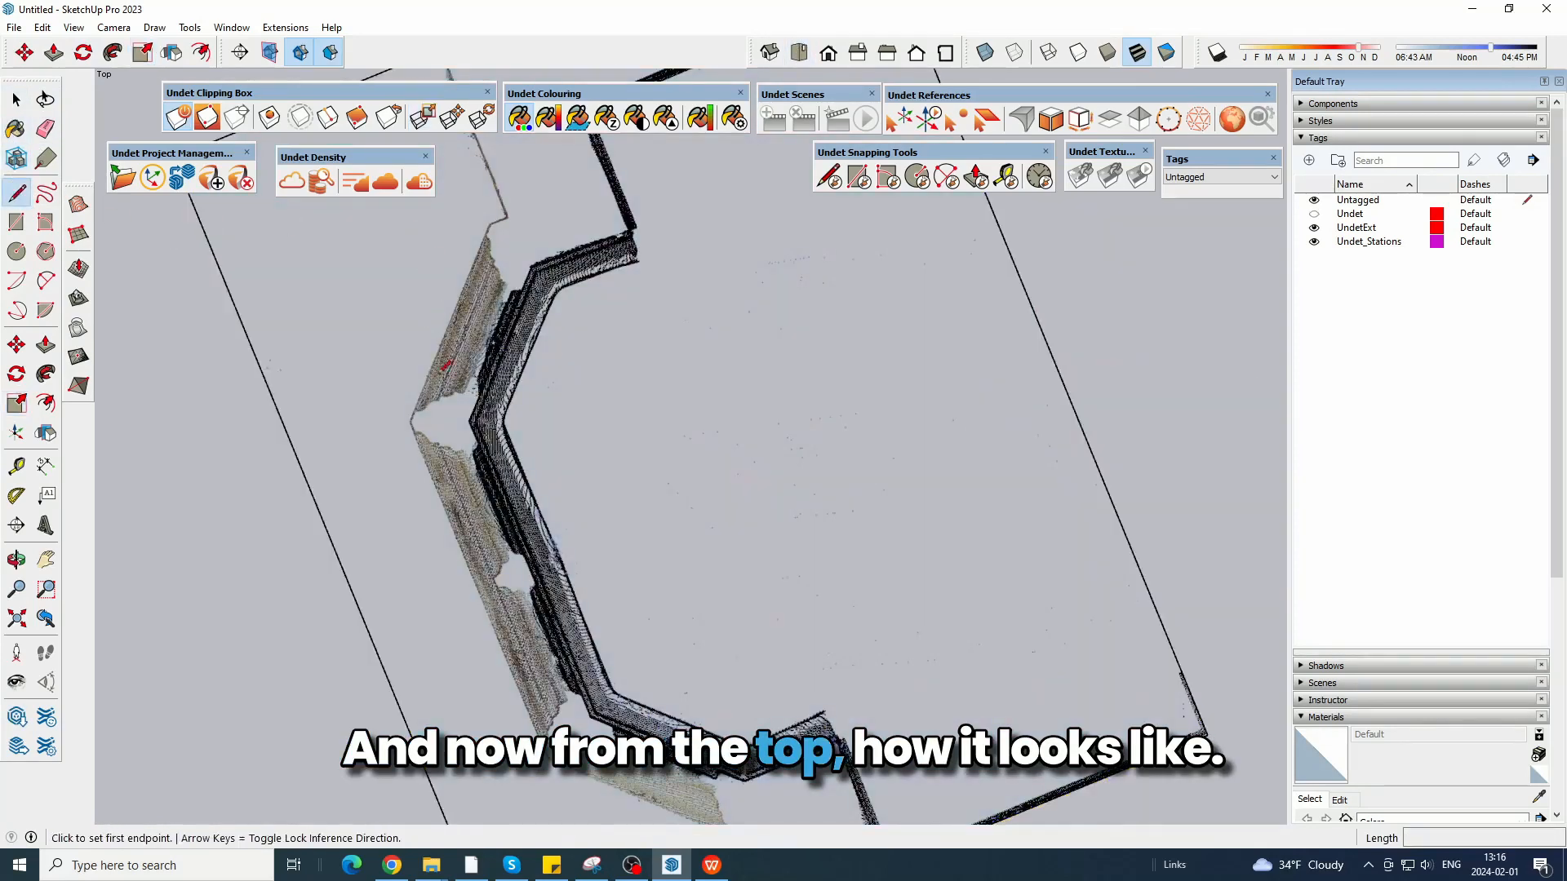
pyautogui.scroll(3, 392, 405)
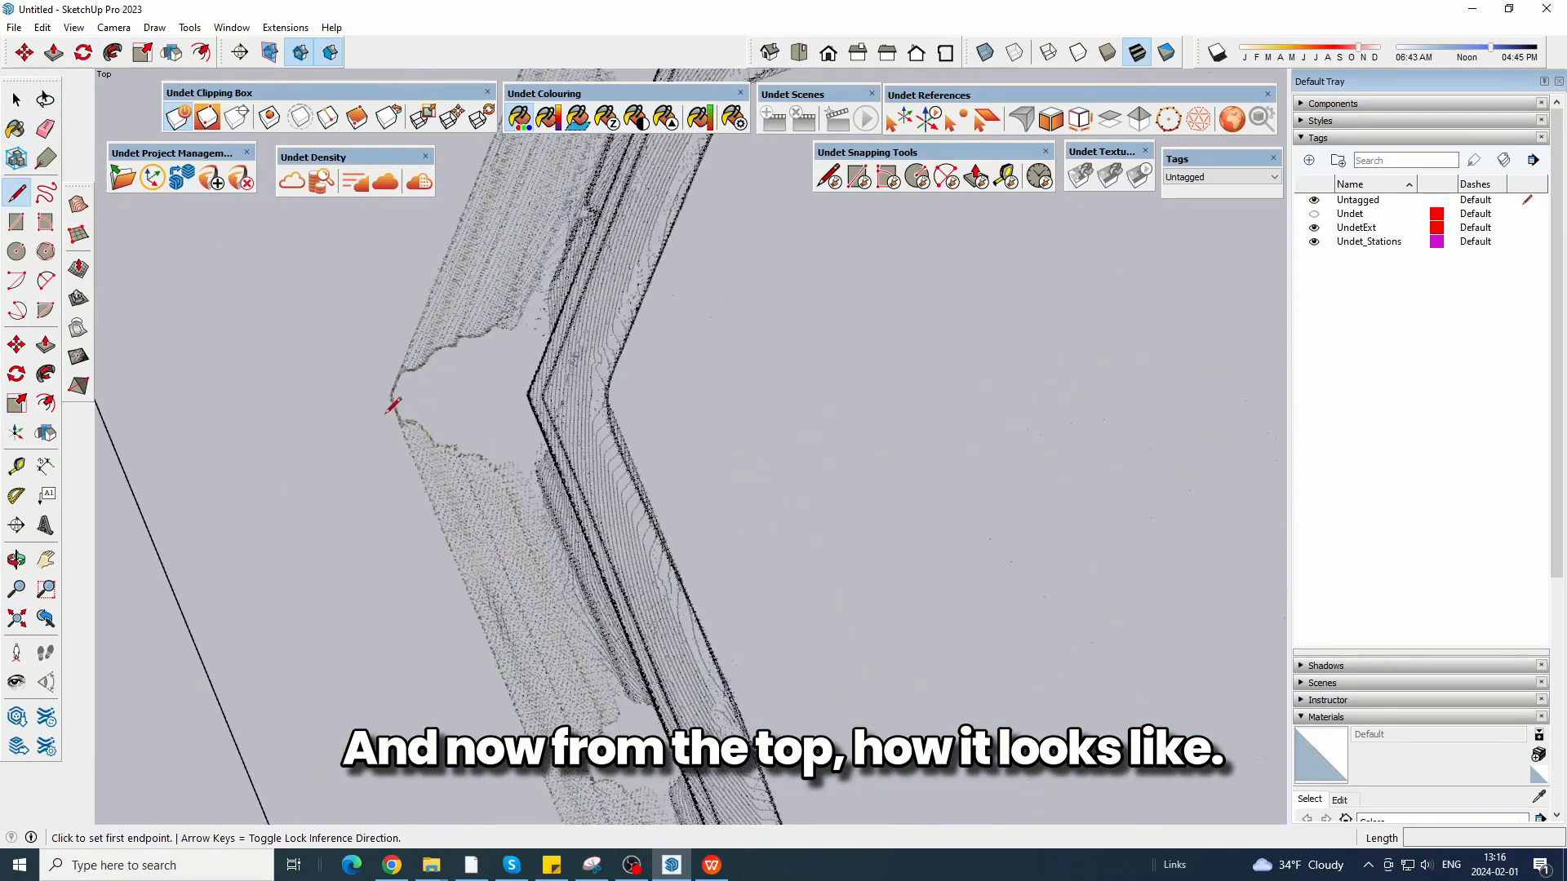
pyautogui.click(391, 390)
pyautogui.scroll(-3, 367, 241)
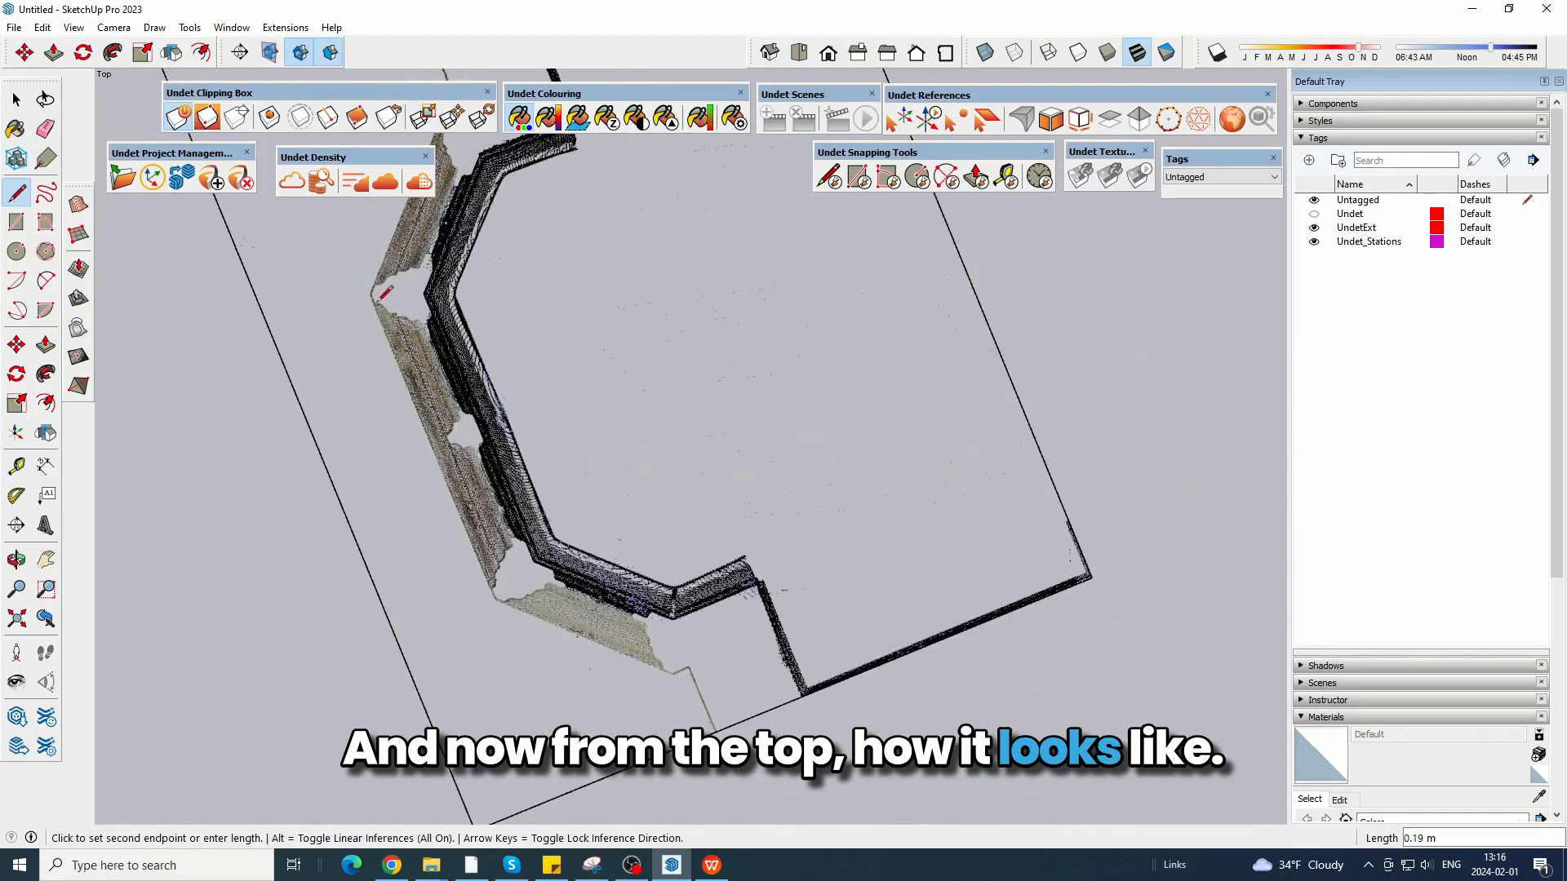
pyautogui.scroll(4, 507, 630)
pyautogui.scroll(-4, 548, 467)
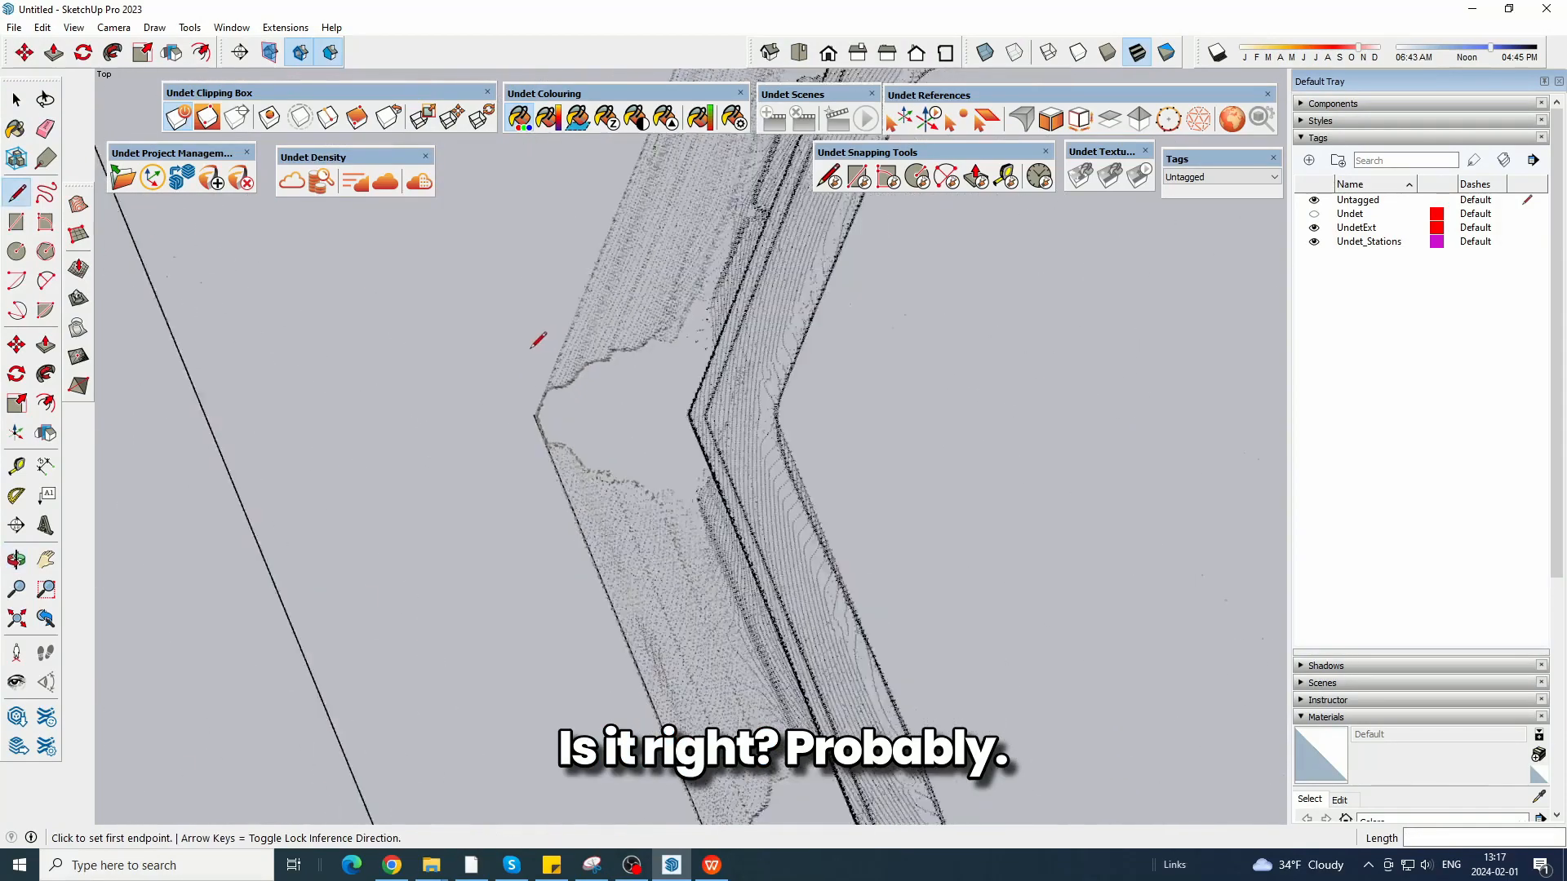
pyautogui.scroll(-1, 530, 384)
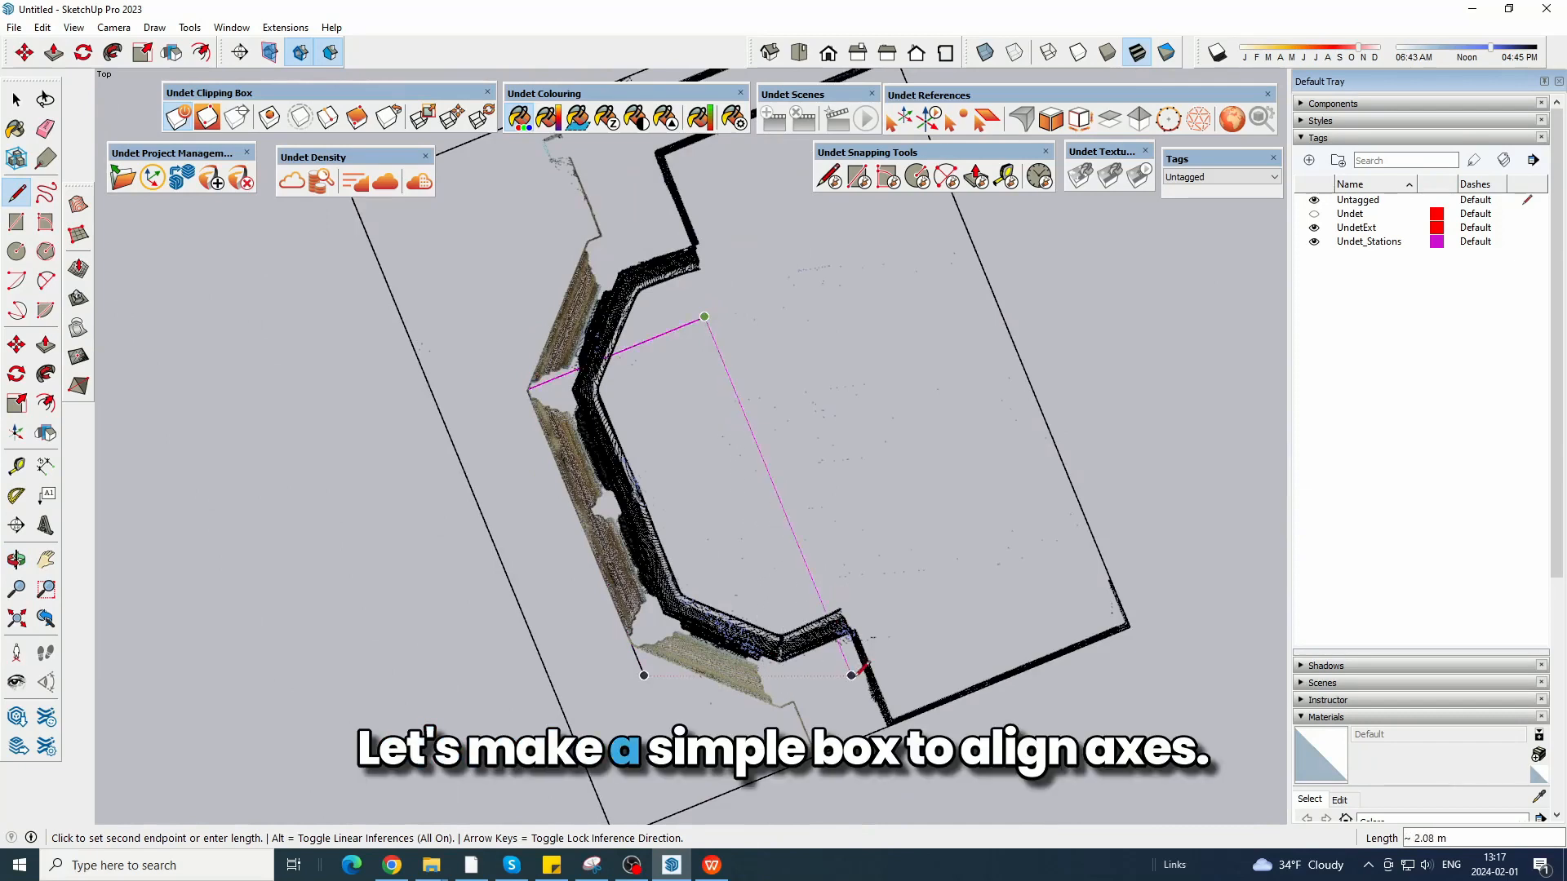
pyautogui.click(822, 603)
pyautogui.scroll(-4, 728, 494)
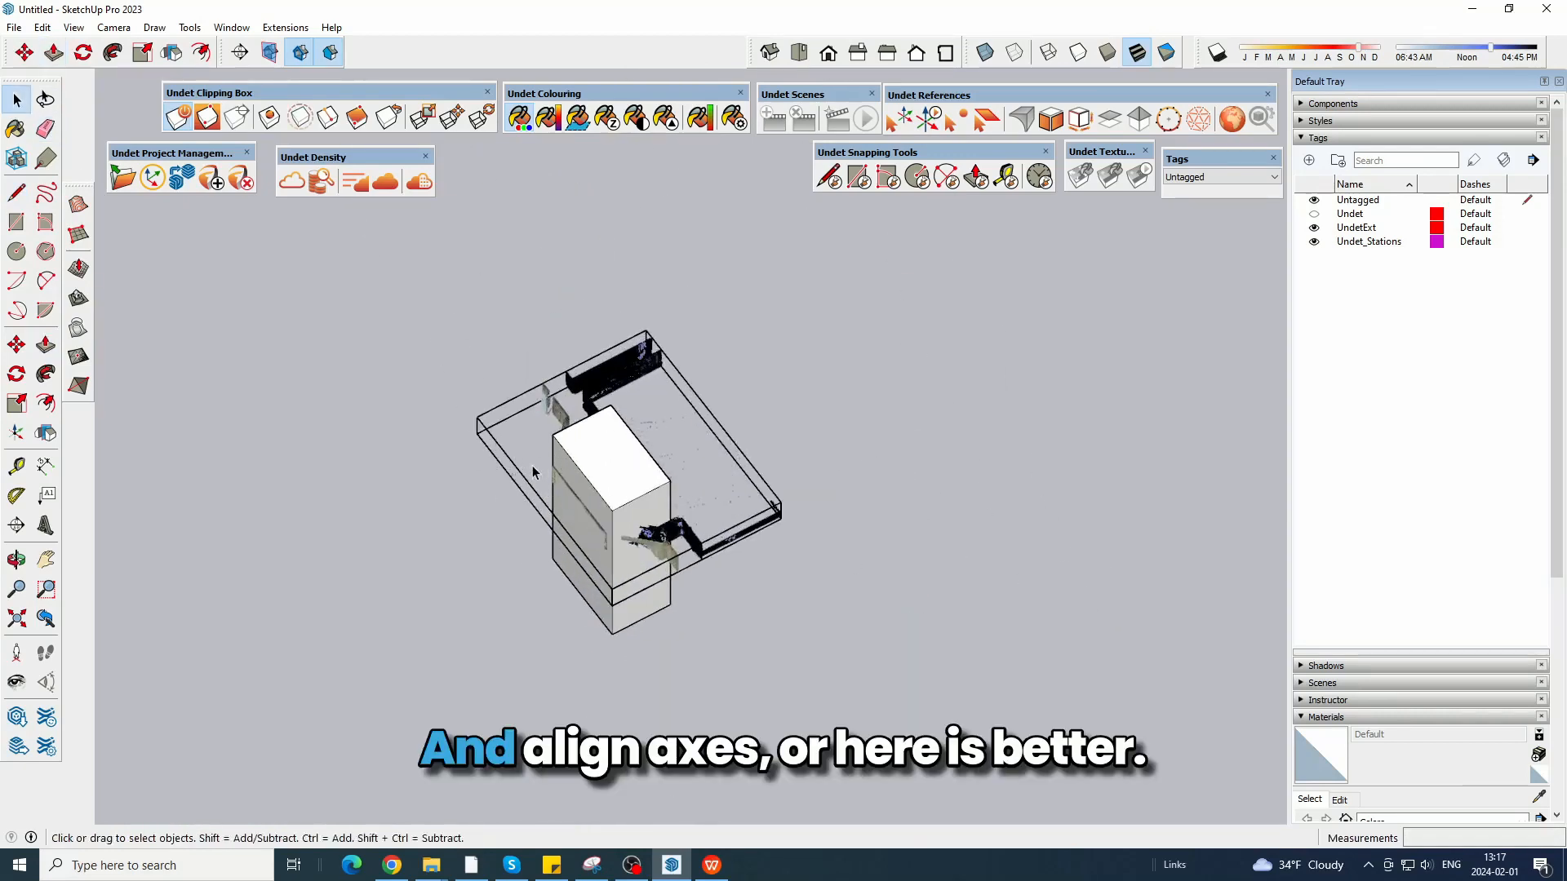
# Align the drawing axes to the temporary box built on the rectangle, with the red axis along the bay's front face.
pyautogui.rightClick(593, 458)
pyautogui.click(643, 599)
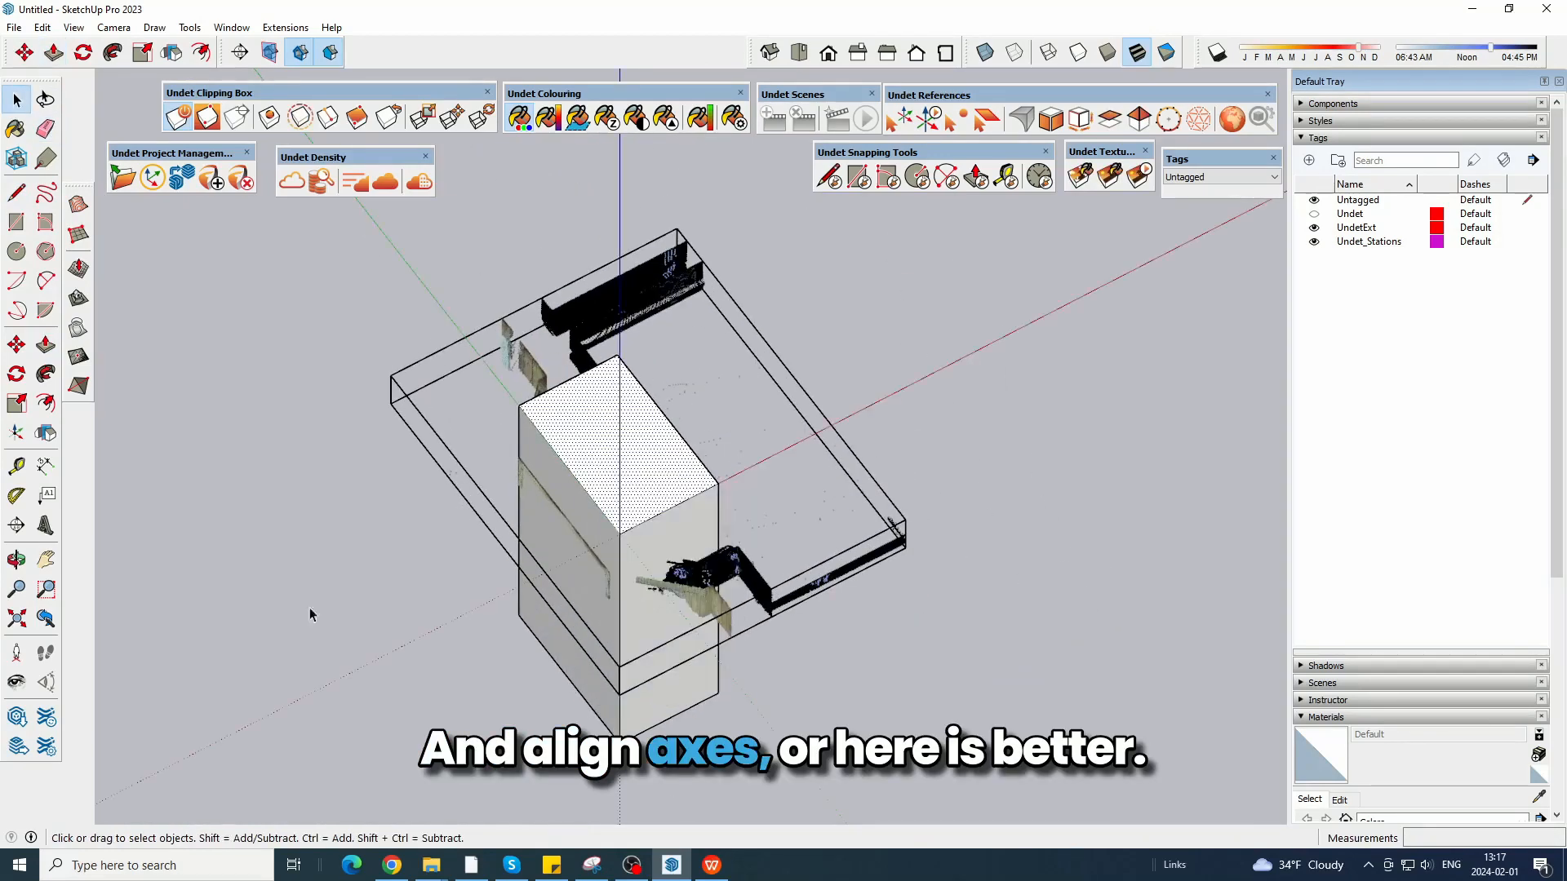
pyautogui.click(311, 612)
pyautogui.scroll(-3, 285, 598)
pyautogui.moveTo(283, 598); pyautogui.dragTo(755, 587, button='middle')
pyautogui.rightClick(684, 581)
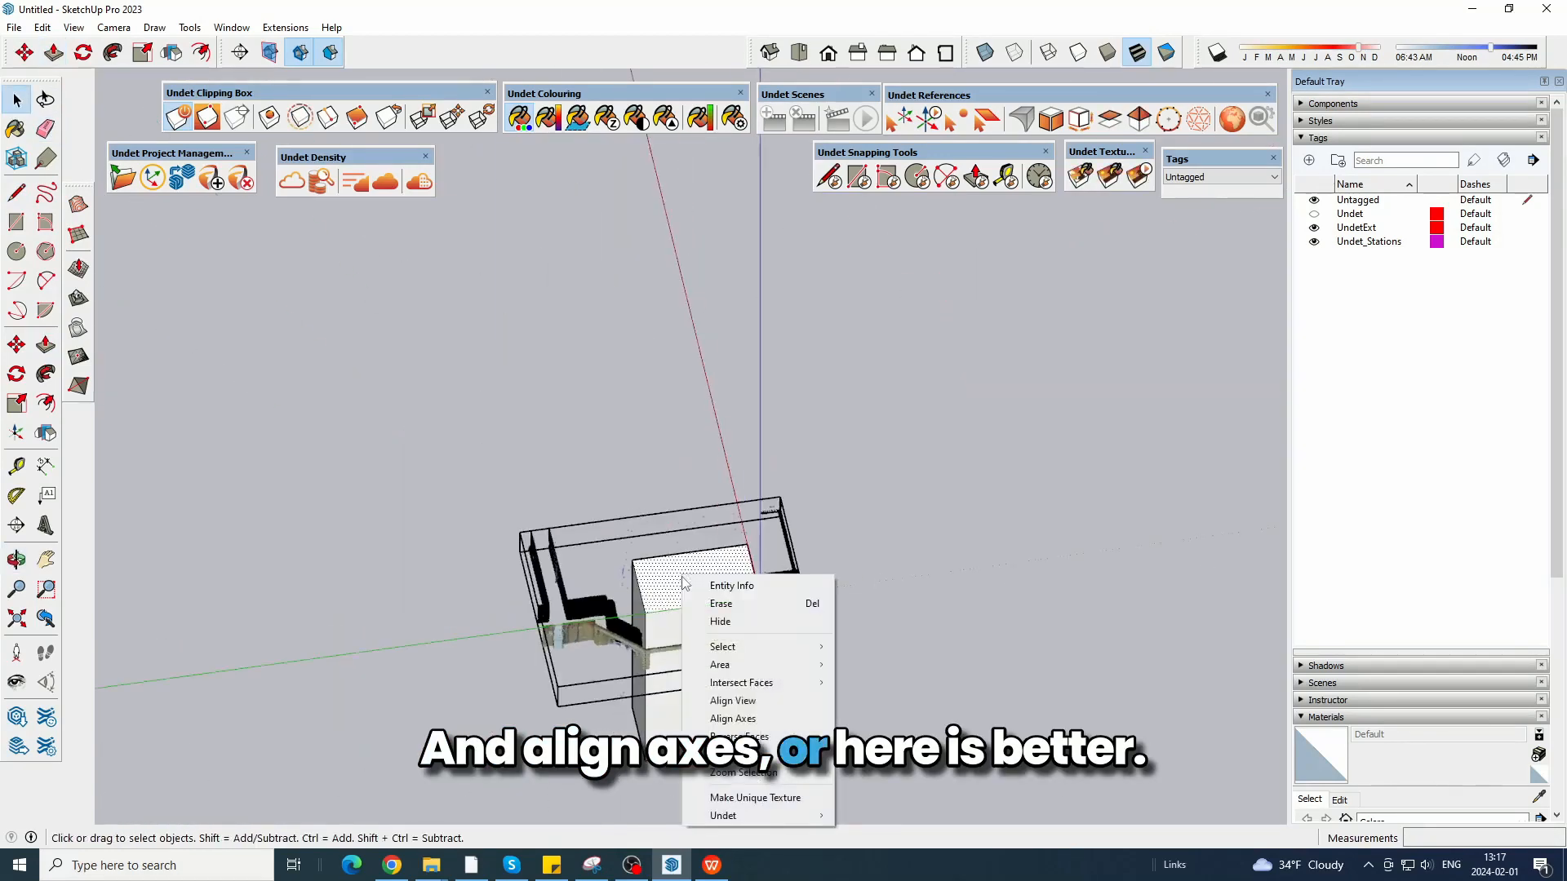
pyautogui.click(729, 720)
# Delete the temporary alignment box and show the section slice from the top.
pyautogui.moveTo(952, 672); pyautogui.dragTo(753, 768, button='middle')
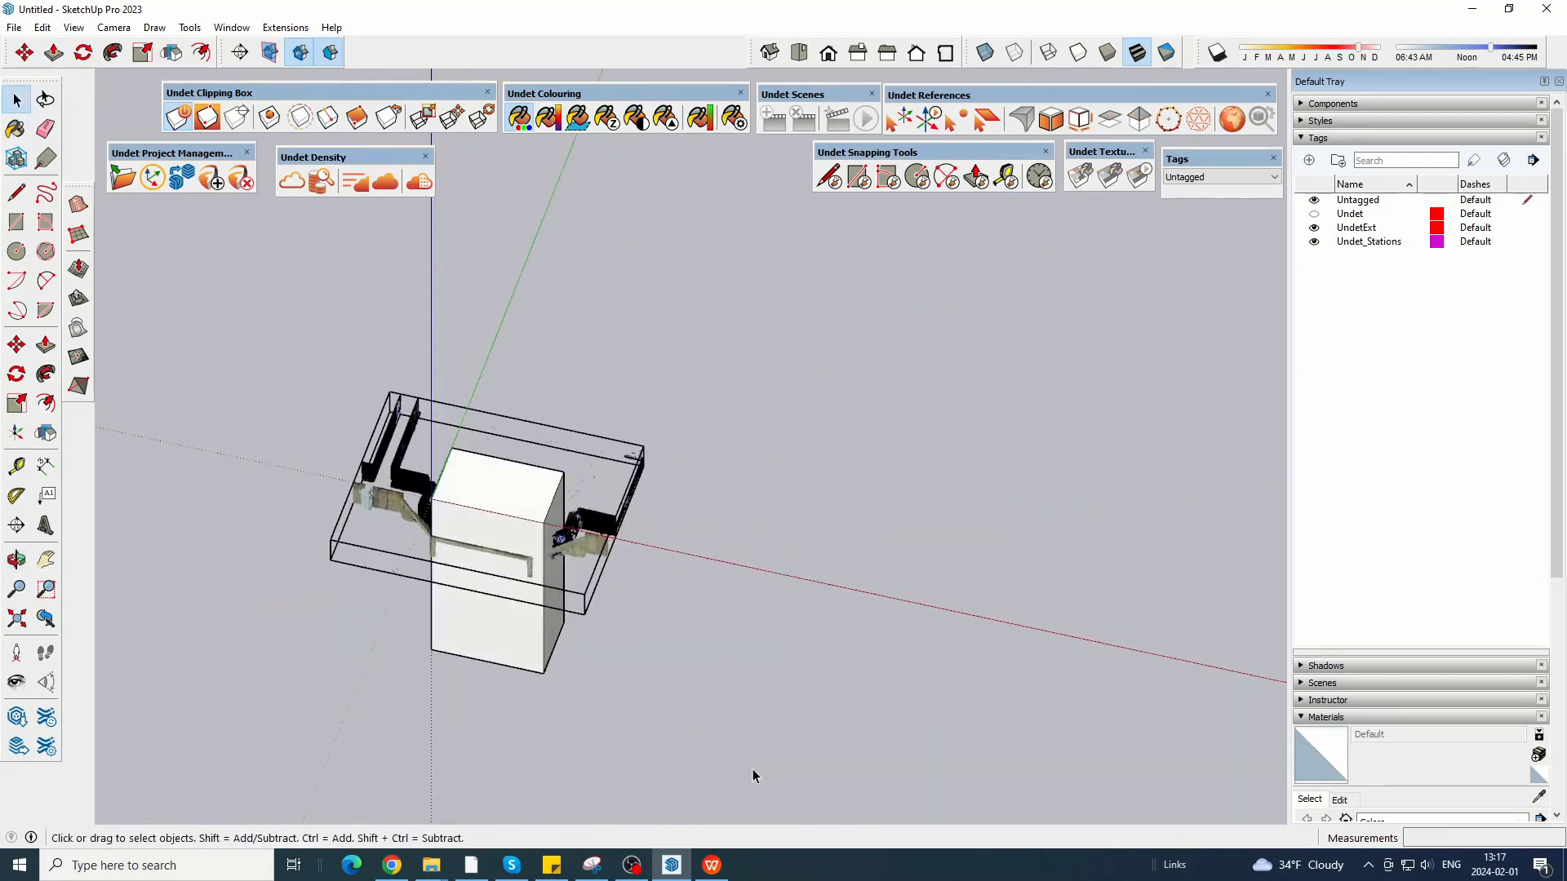
pyautogui.moveTo(753, 769); pyautogui.dragTo(296, 381)
pyautogui.press('Delete')
pyautogui.scroll(3, 276, 426)
pyautogui.click(799, 52)
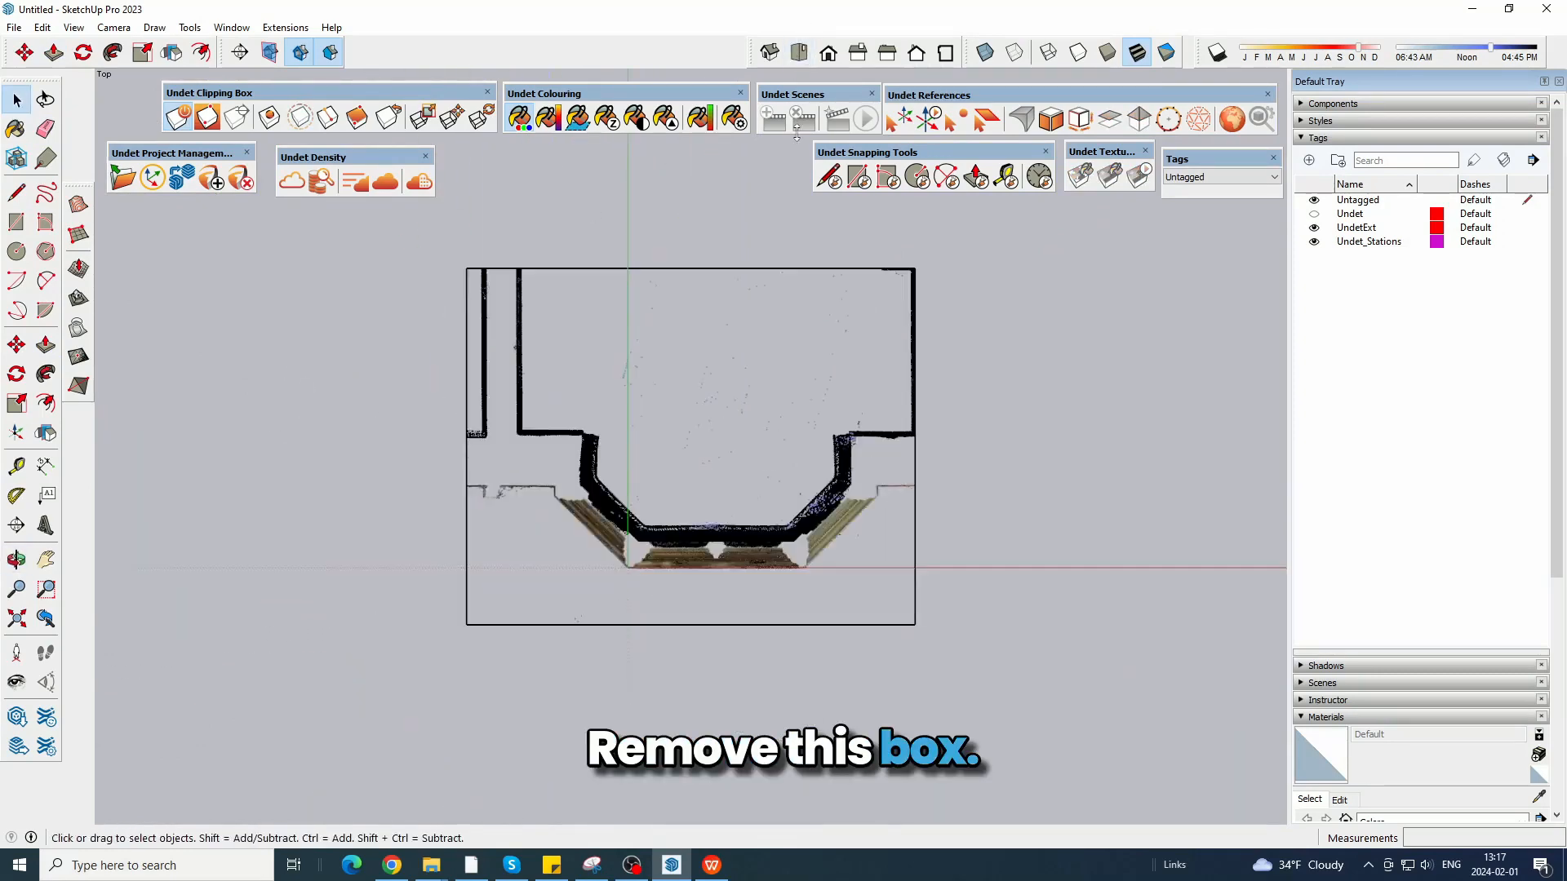
# Trace the bay's outer outline with lines along the left return, the left diagonal about 0.86 m long, and the front face.
pyautogui.scroll(5, 693, 494)
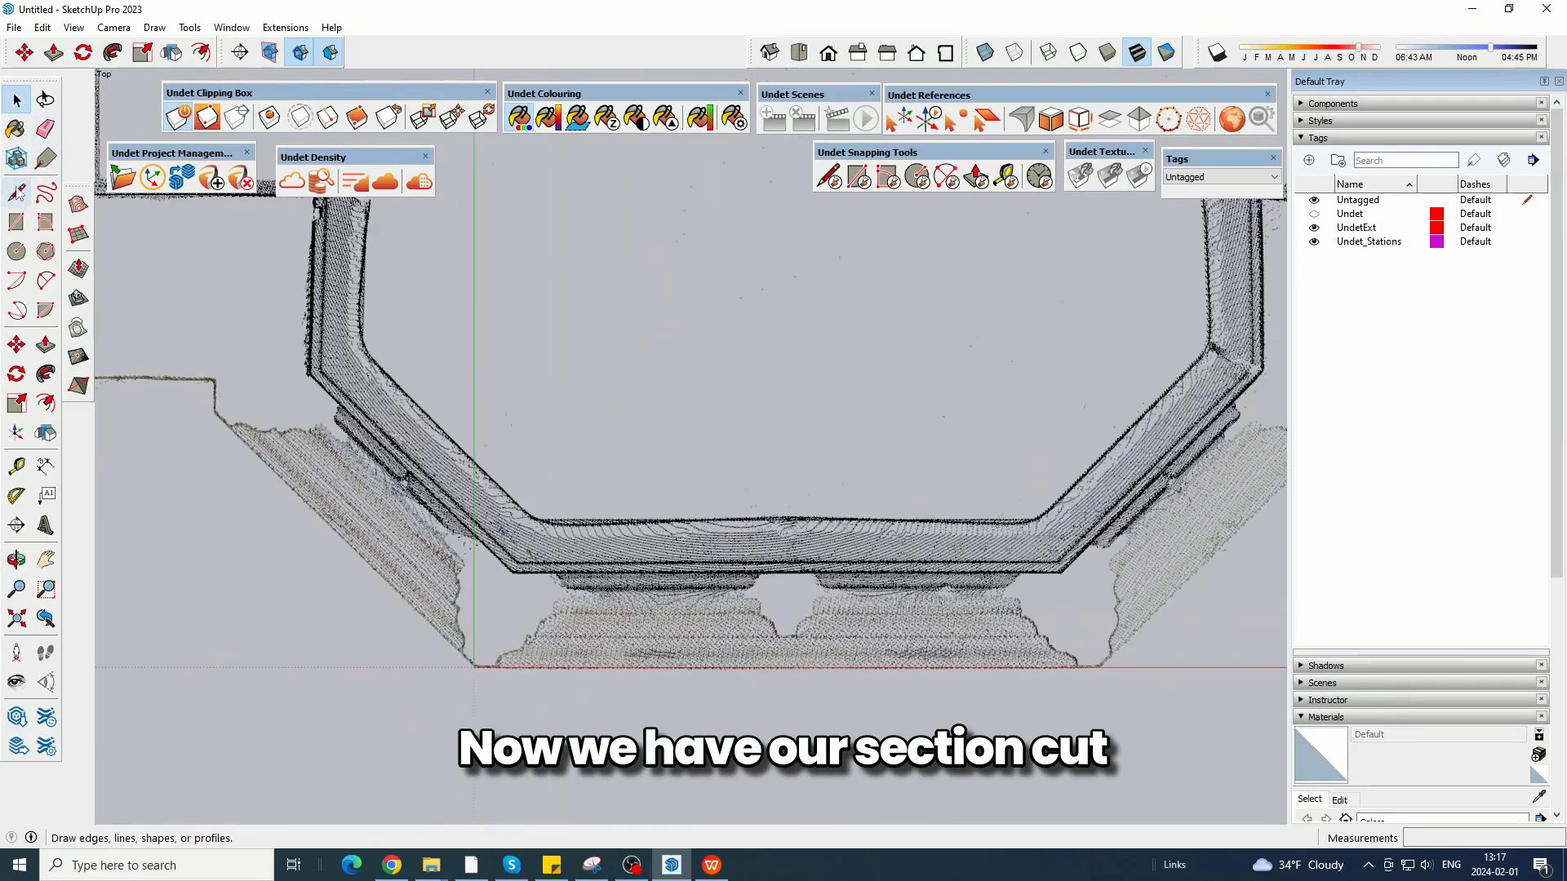
pyautogui.click(216, 379)
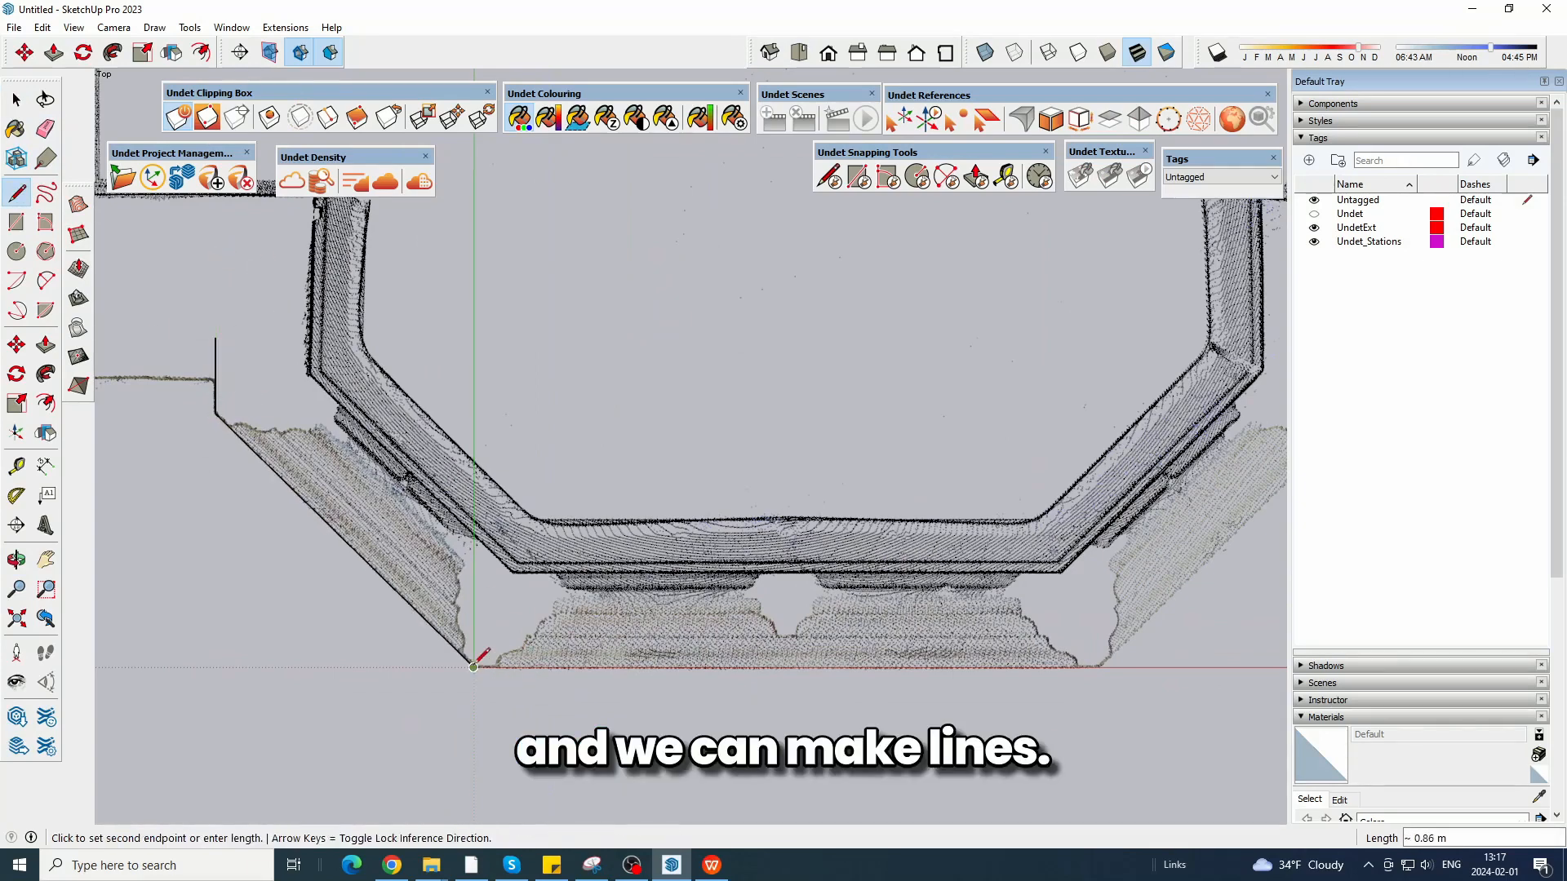
pyautogui.scroll(-3, 180, 529)
pyautogui.press('Escape')
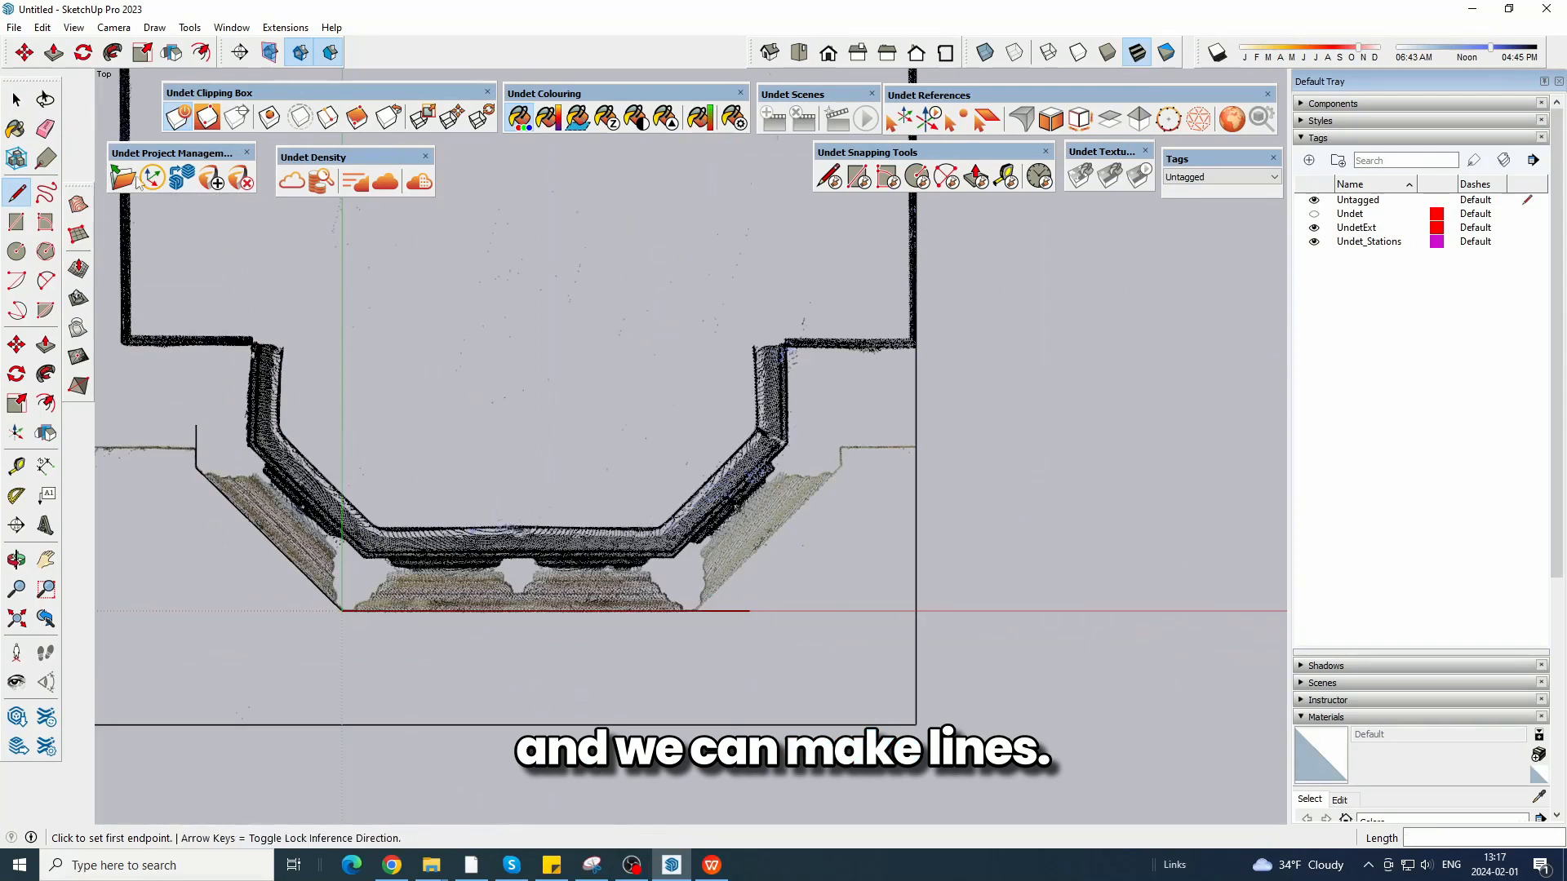
# Copy the left return and diagonal lines, flip the copy, and move it onto the bay's right diagonal.
pyautogui.press('space')
pyautogui.click(25, 52)
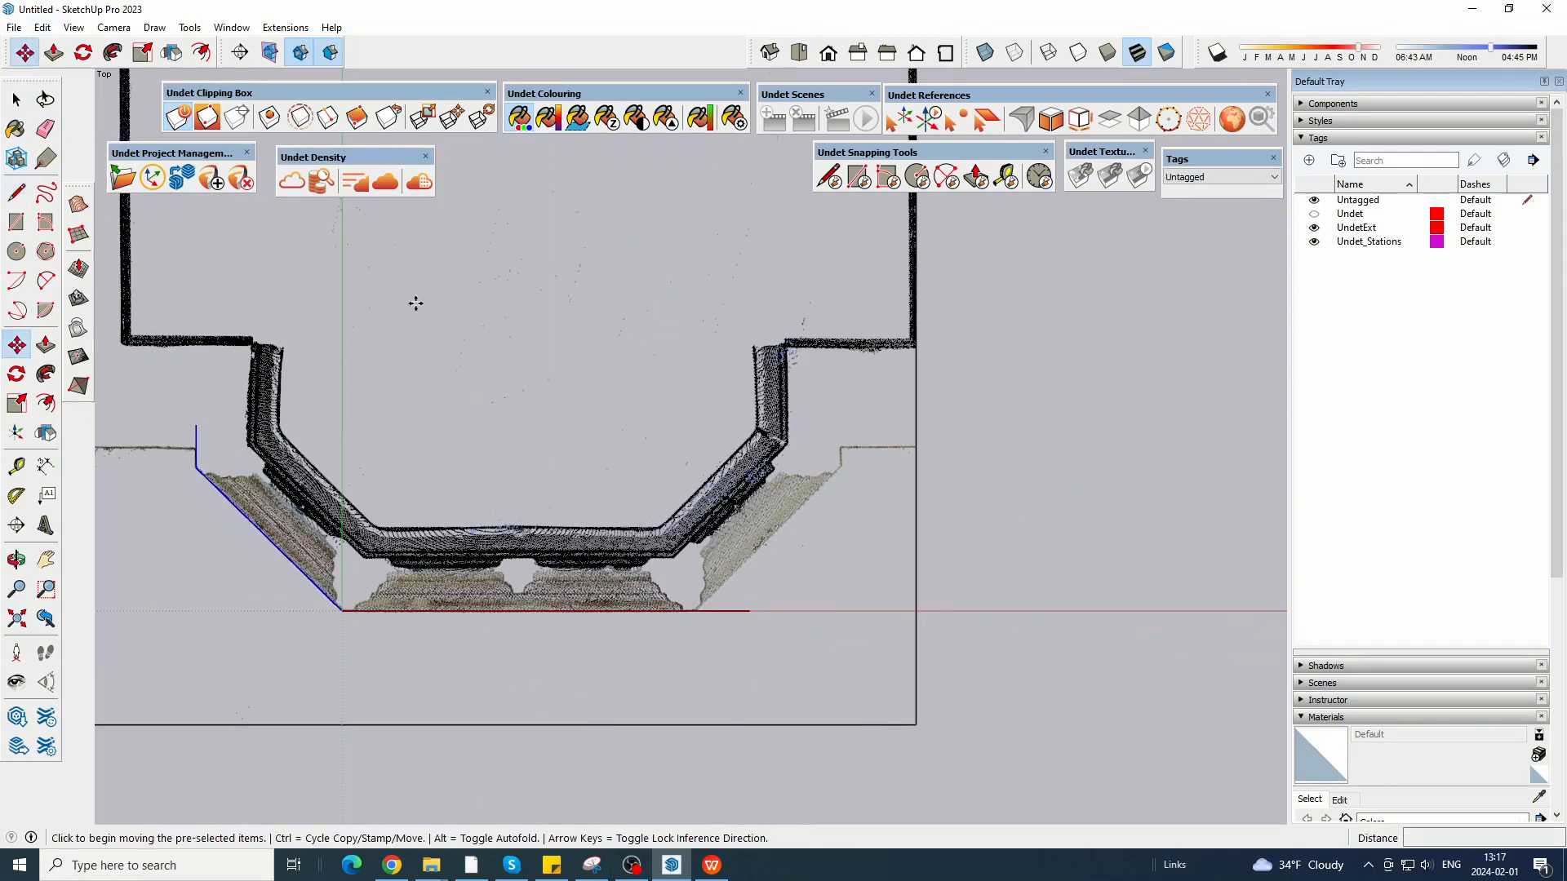
pyautogui.hotkey('shift', 'f')
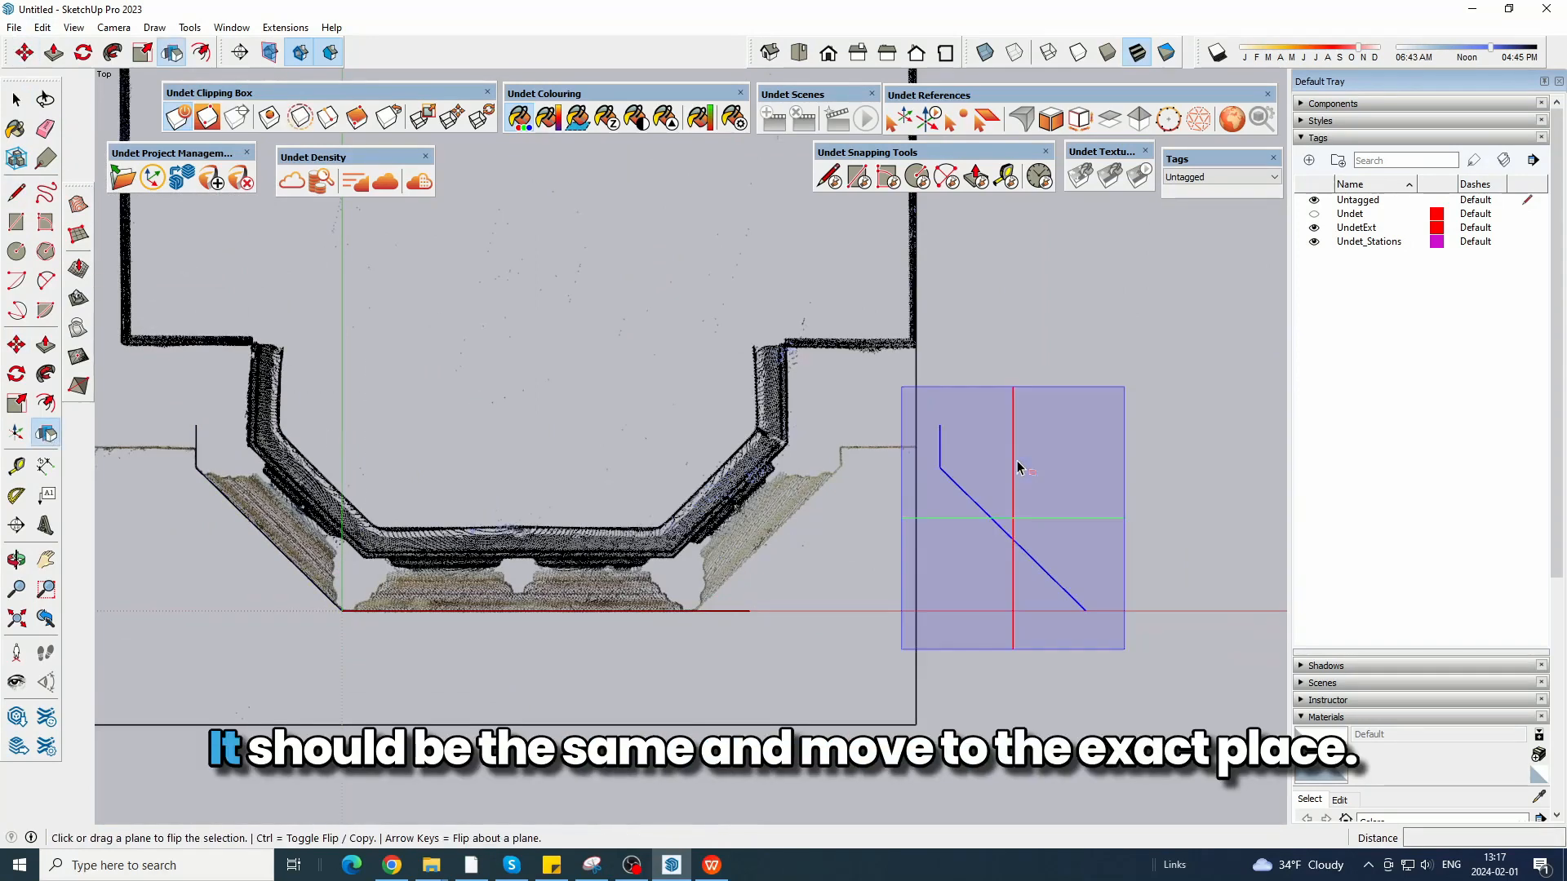
pyautogui.click(1015, 467)
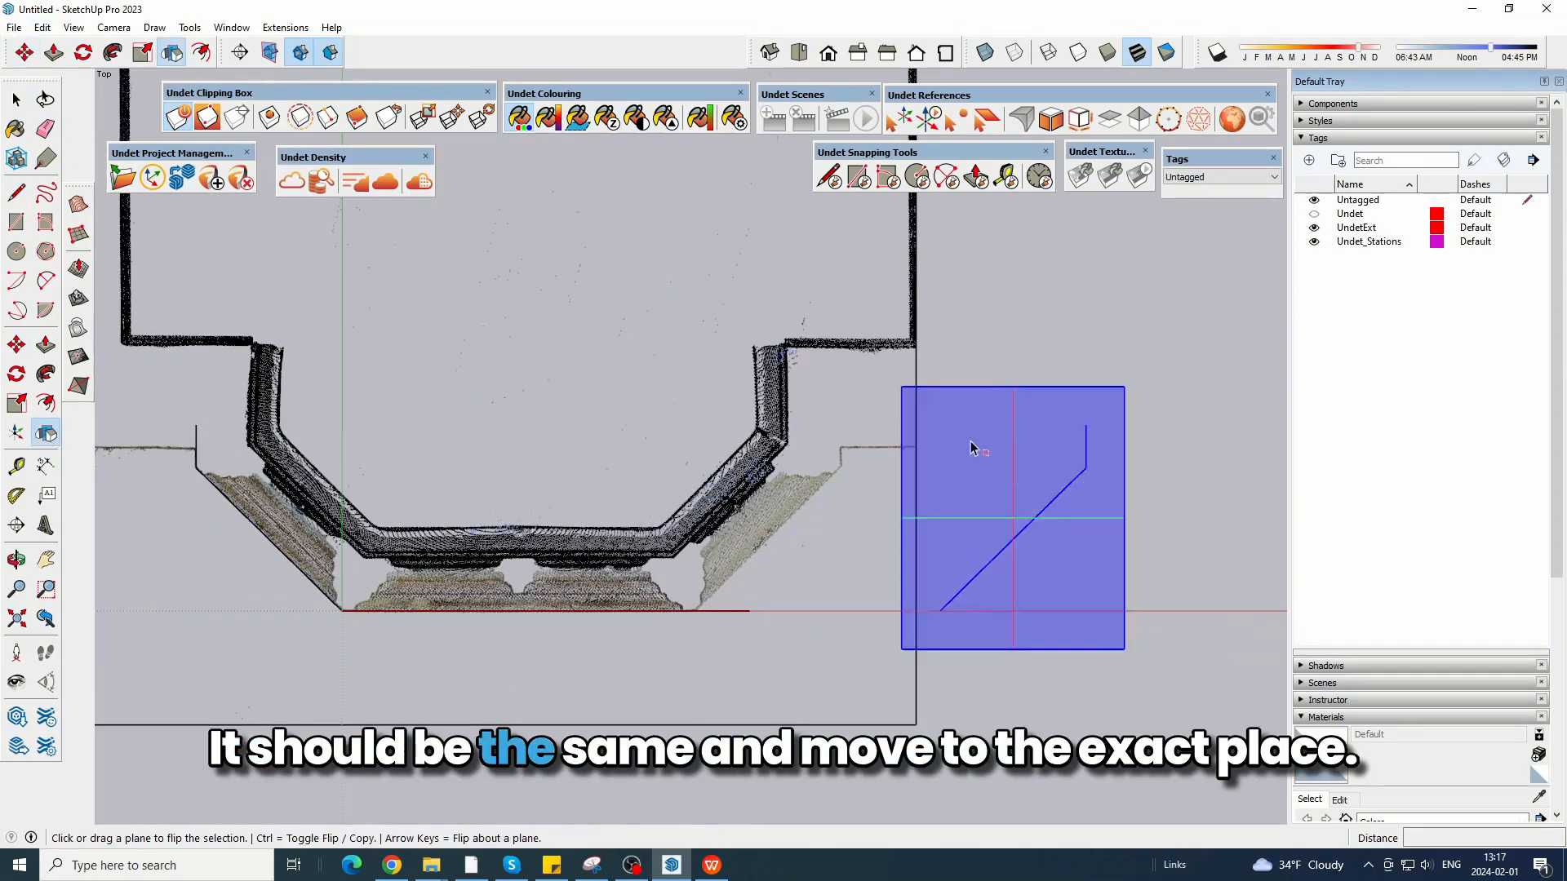
pyautogui.press('m')
pyautogui.click(1038, 451)
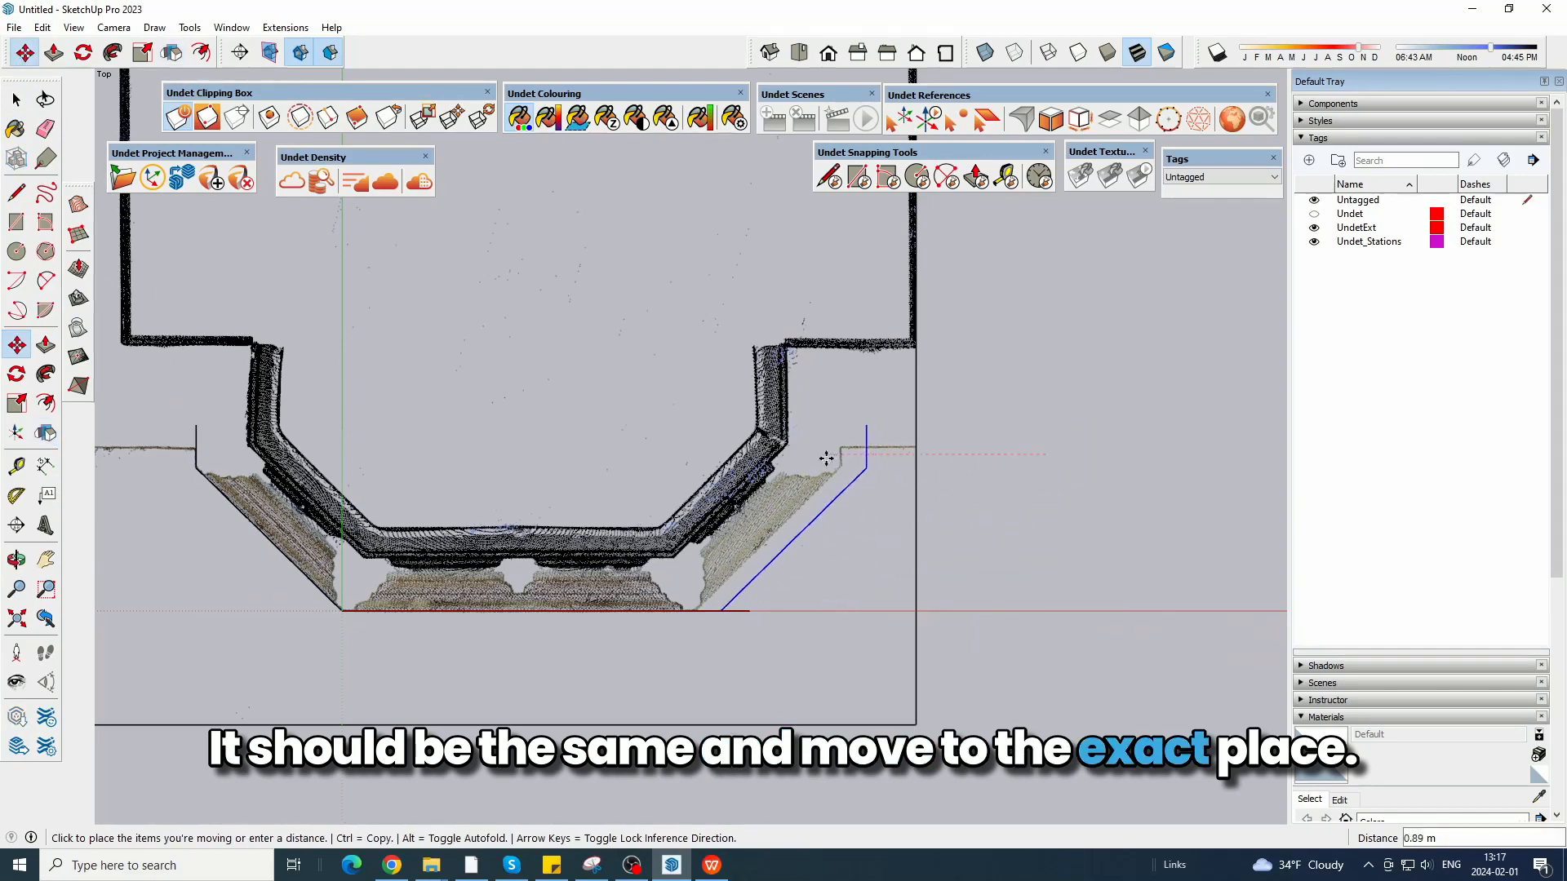
pyautogui.click(801, 458)
# Erase the front line's overhang and close the bay outline with a line about 2.70 m long across the back.
pyautogui.press('e')
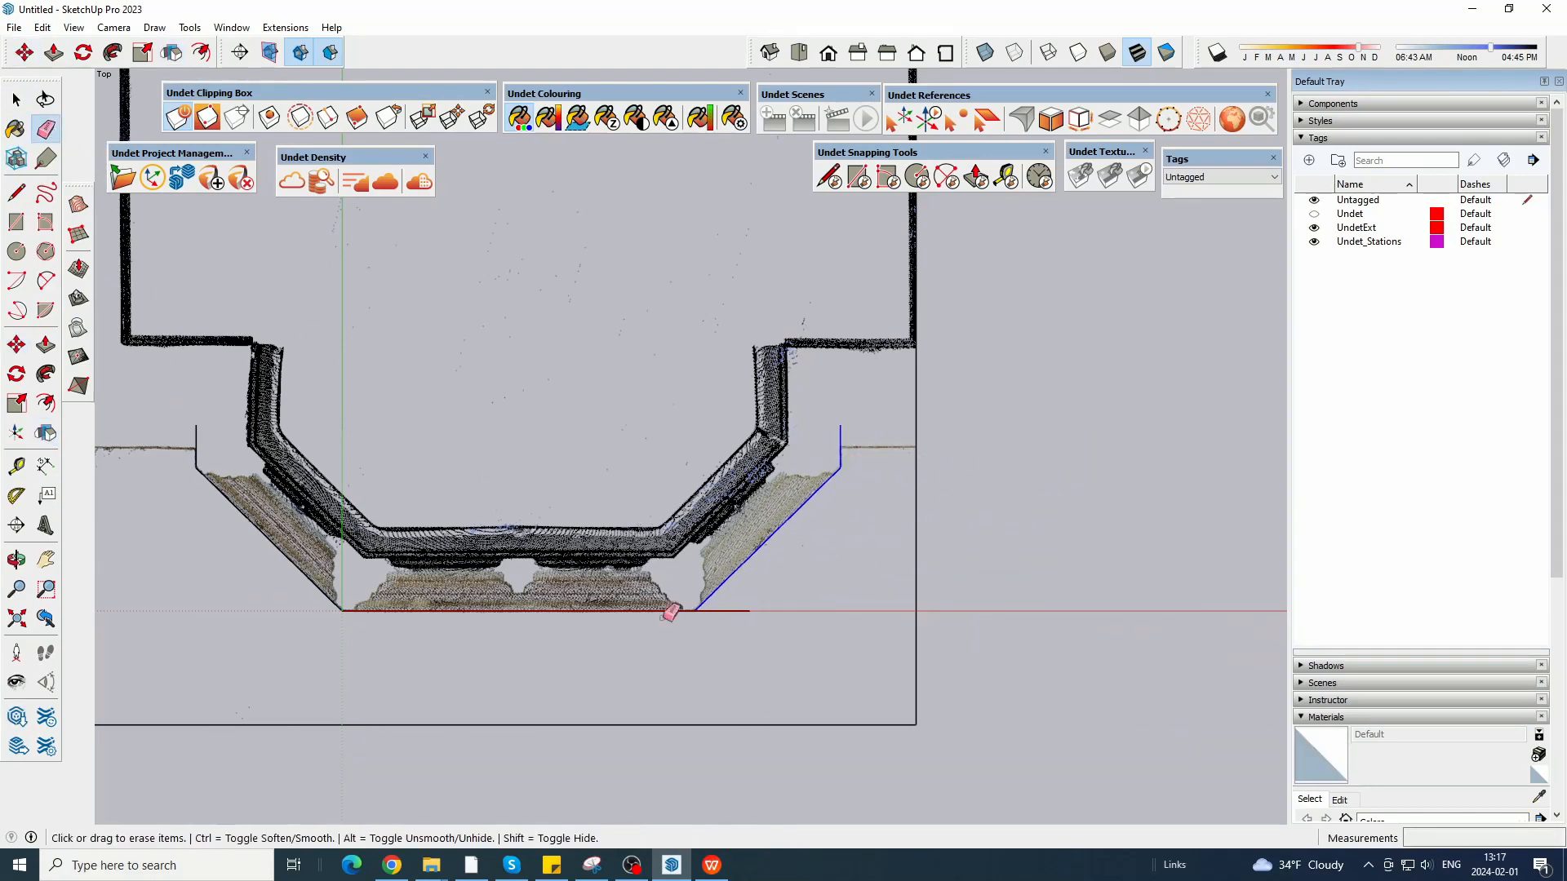
pyautogui.click(17, 192)
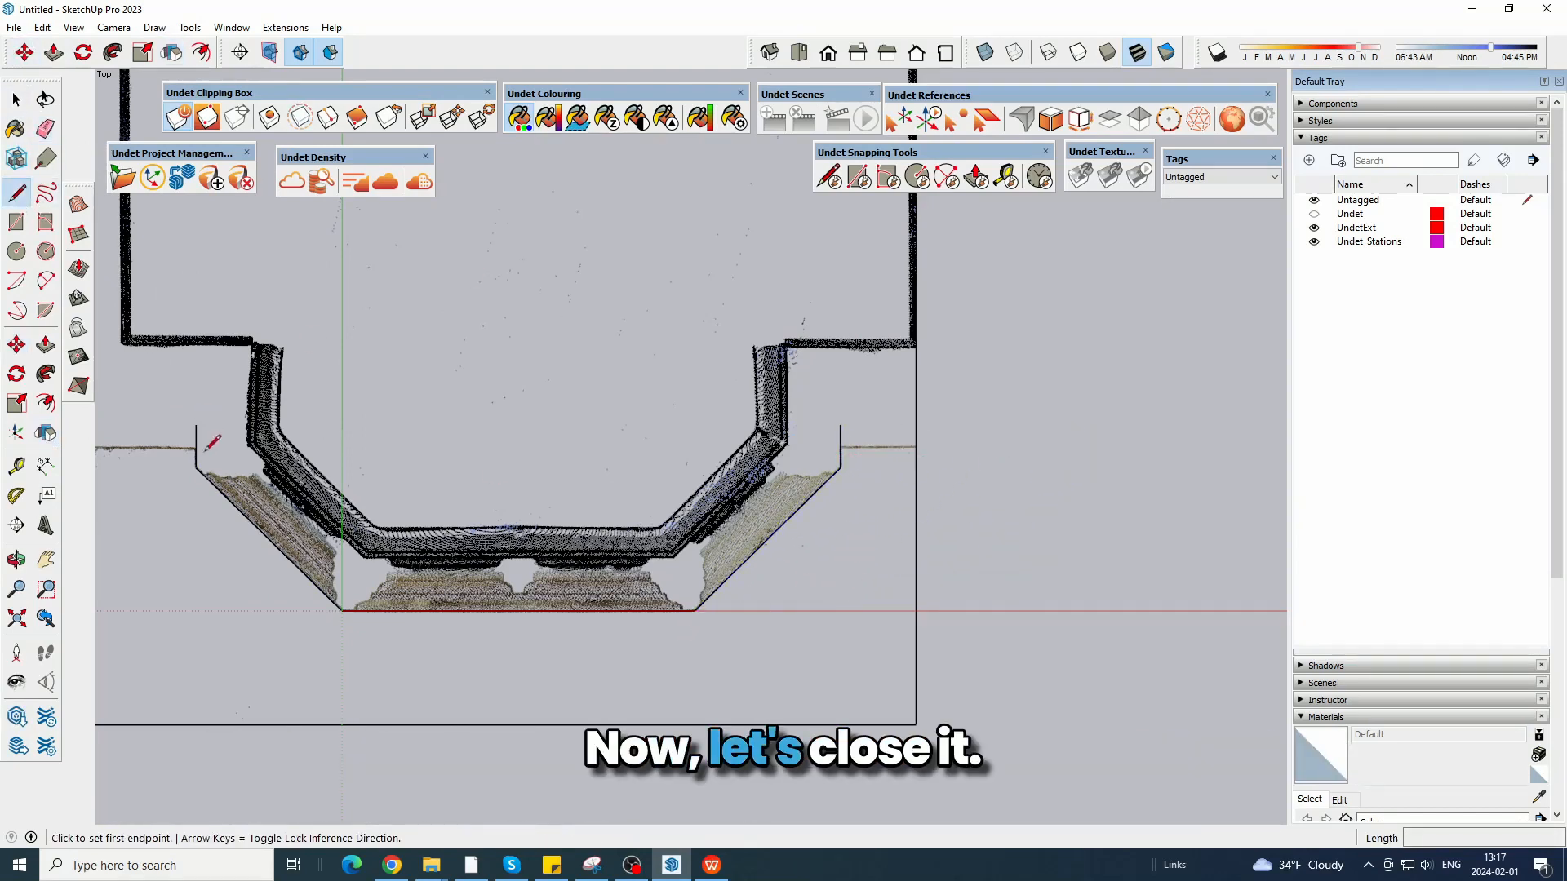
pyautogui.click(196, 424)
pyautogui.click(840, 424)
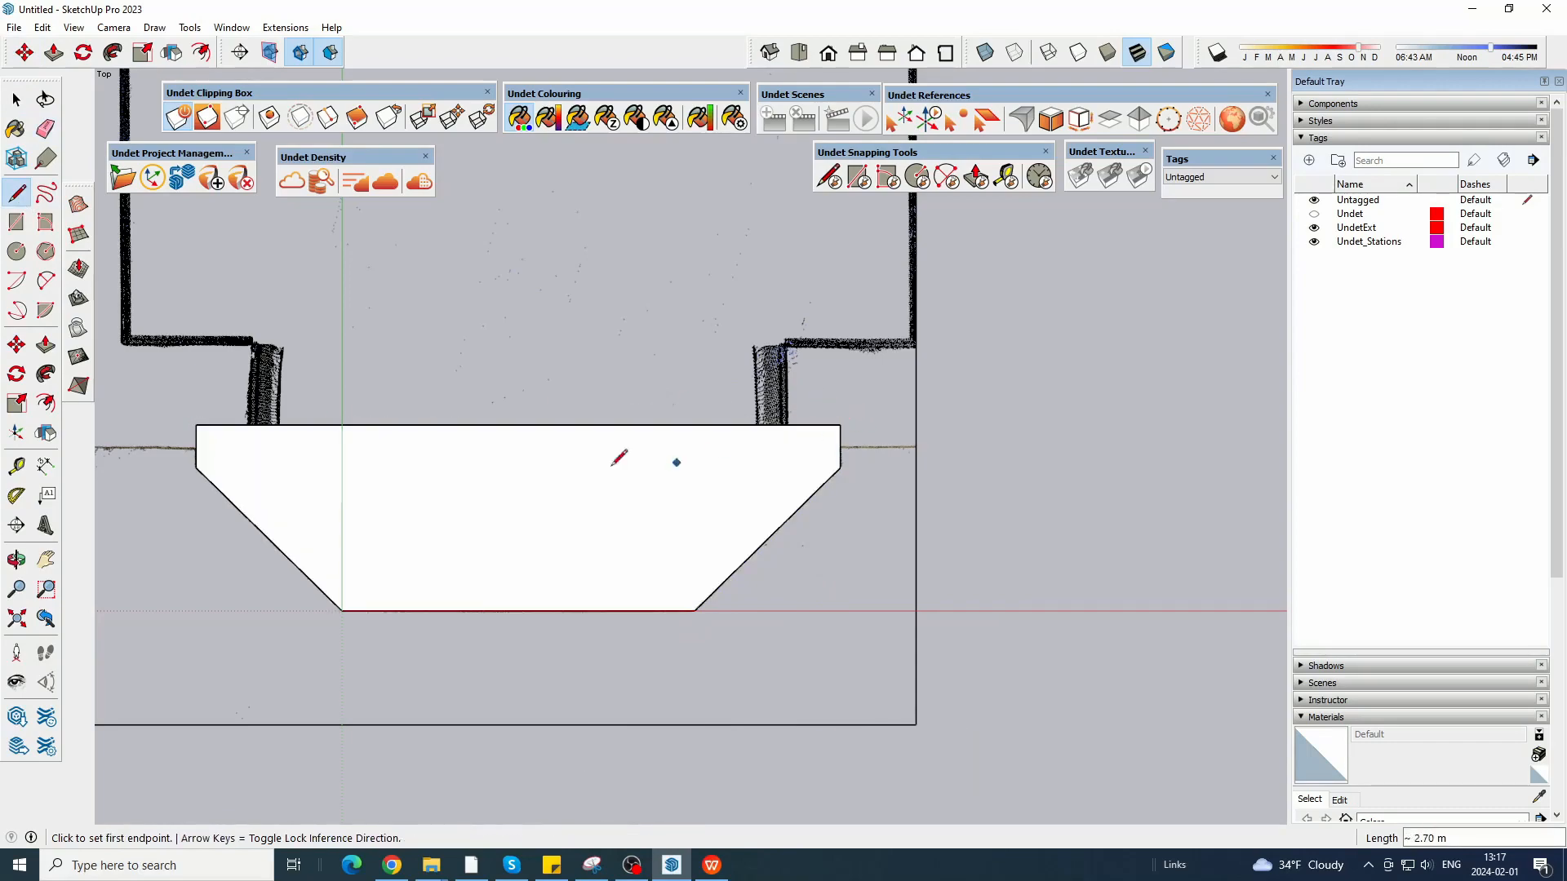
# Move the closed bay outline face vertically down about 0.97 m into the section slice and deselect it.
pyautogui.moveTo(448, 682); pyautogui.dragTo(689, 171, button='middle')
pyautogui.scroll(-3, 522, 150)
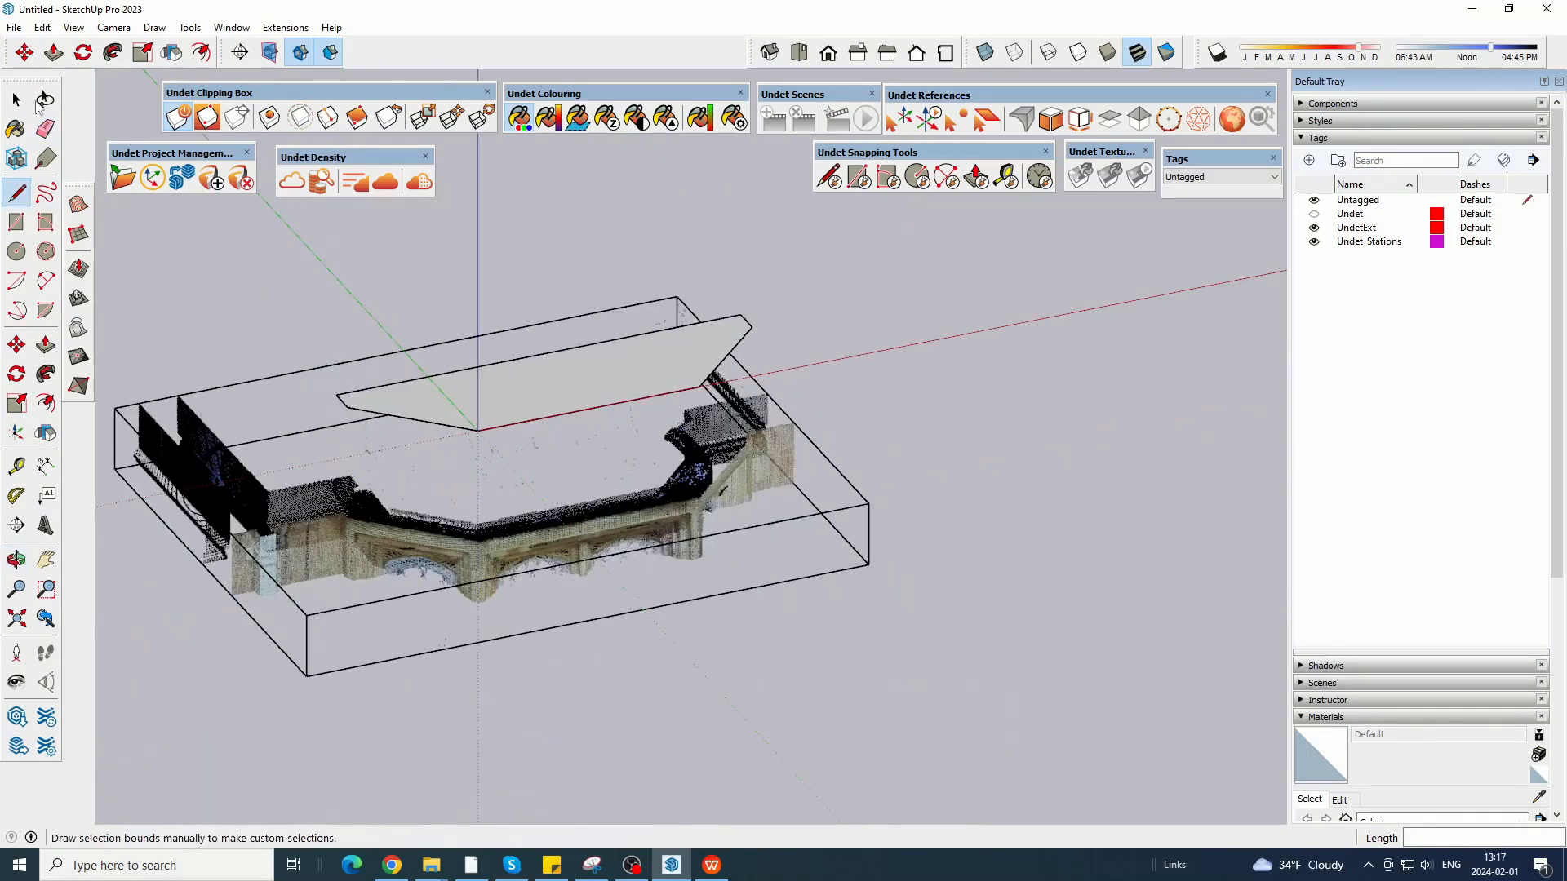
pyautogui.click(17, 100)
pyautogui.scroll(3, 436, 376)
pyautogui.click(612, 418)
pyautogui.scroll(-3, 604, 384)
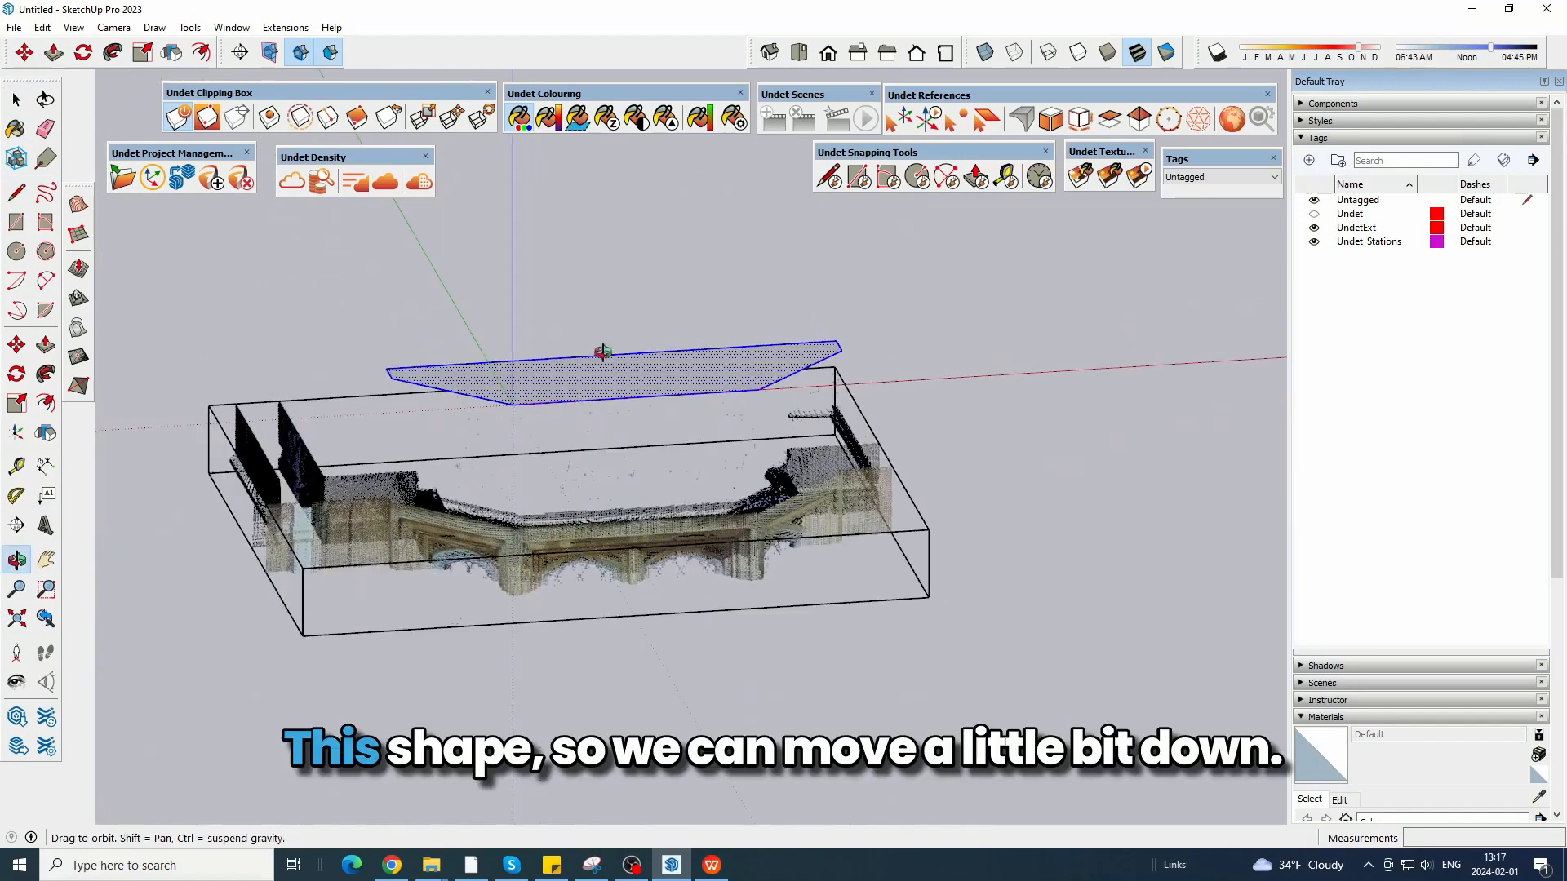
pyautogui.click(25, 53)
pyautogui.click(902, 317)
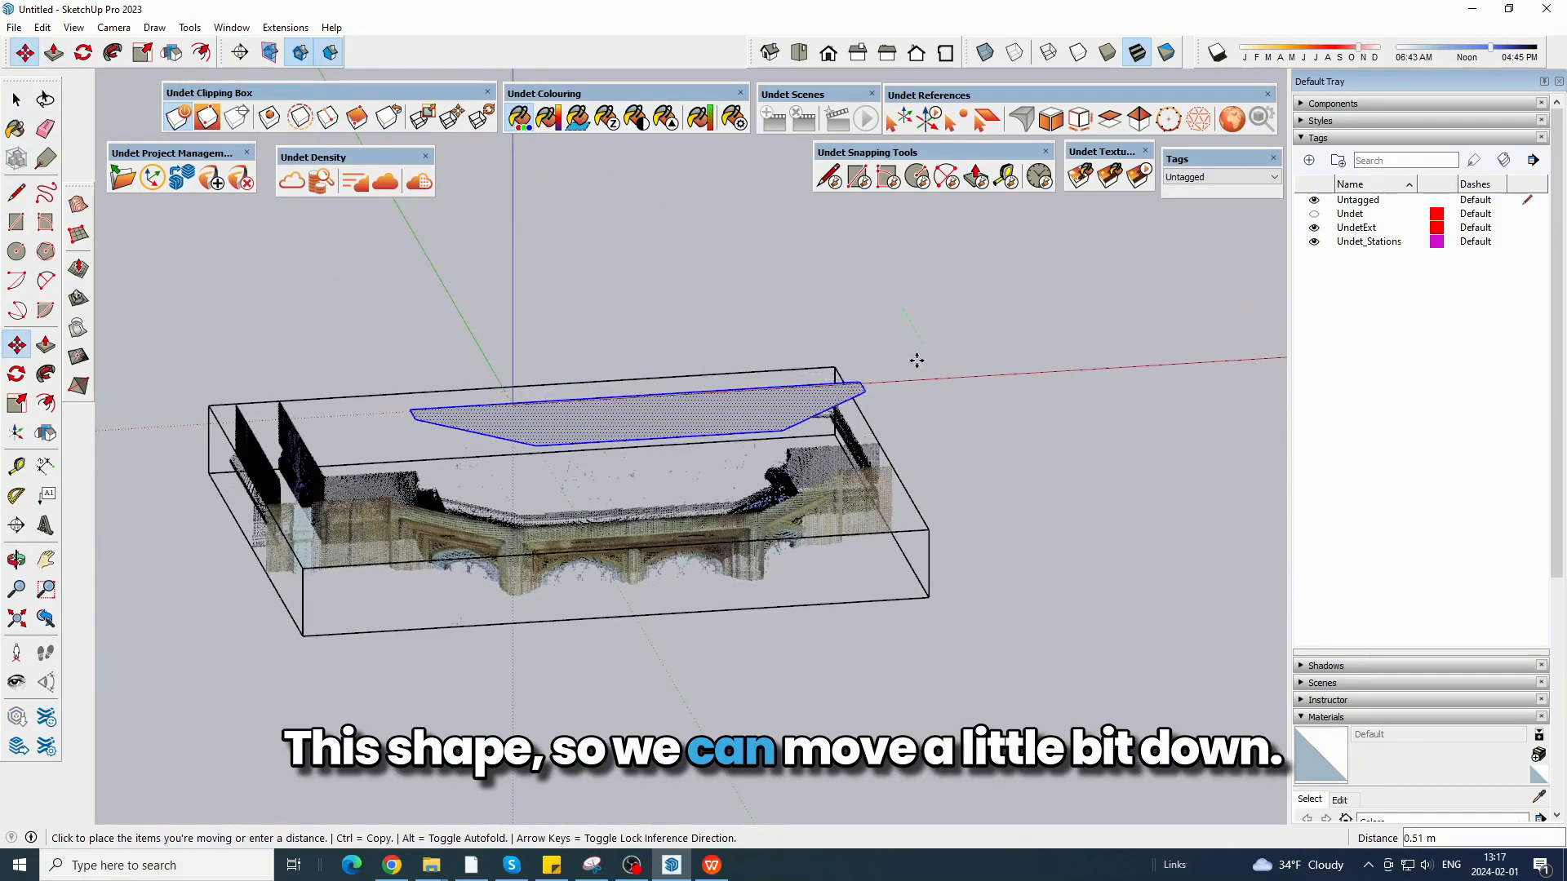
pyautogui.click(899, 459)
pyautogui.click(799, 53)
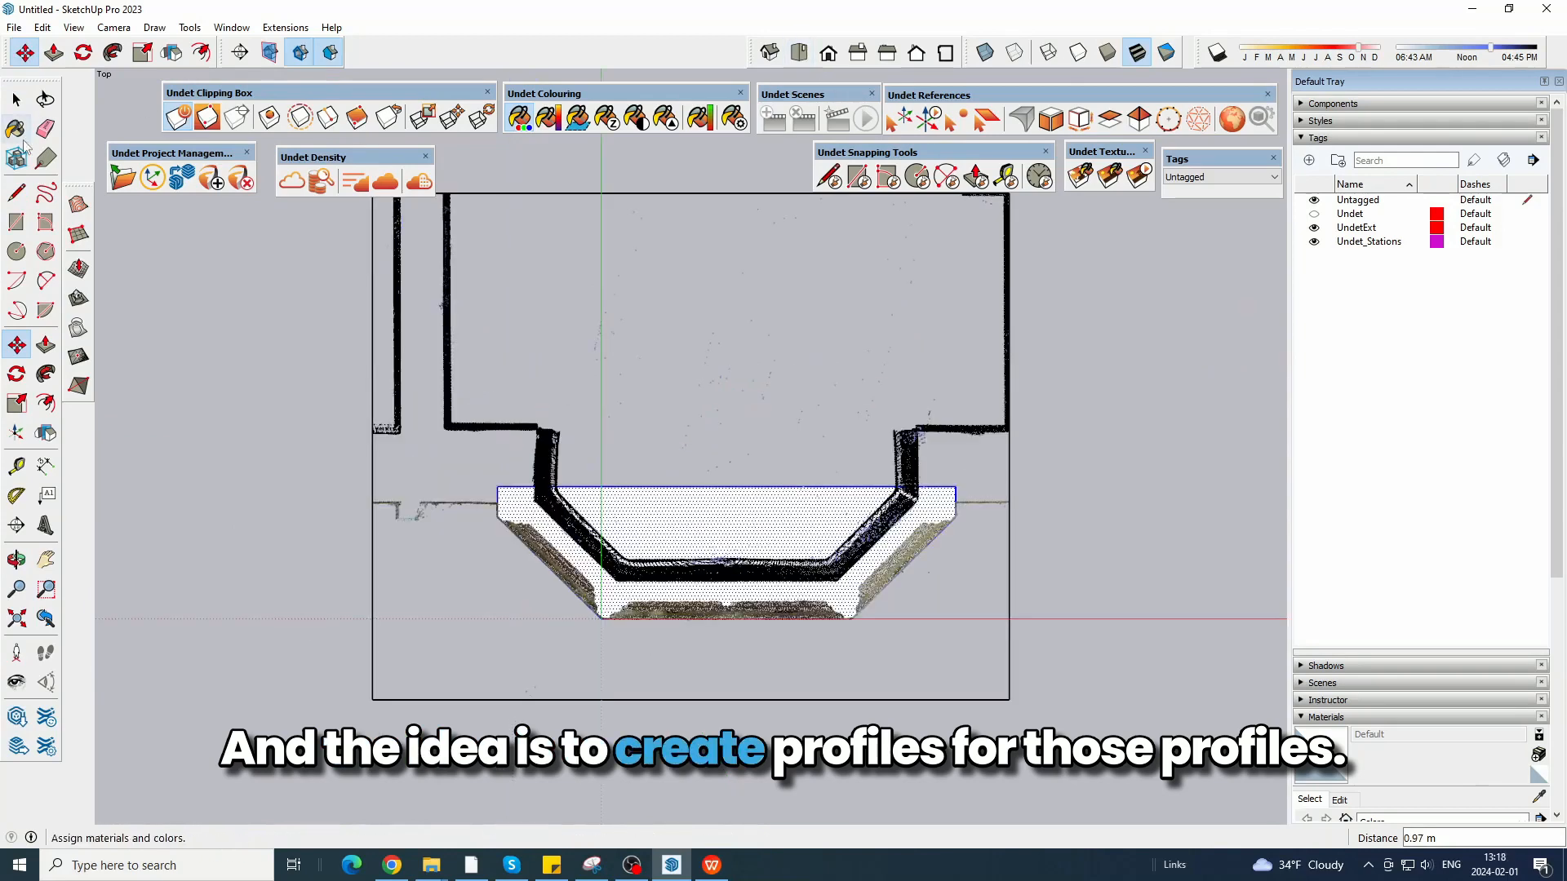
pyautogui.click(16, 99)
pyautogui.click(648, 687)
pyautogui.scroll(3, 648, 687)
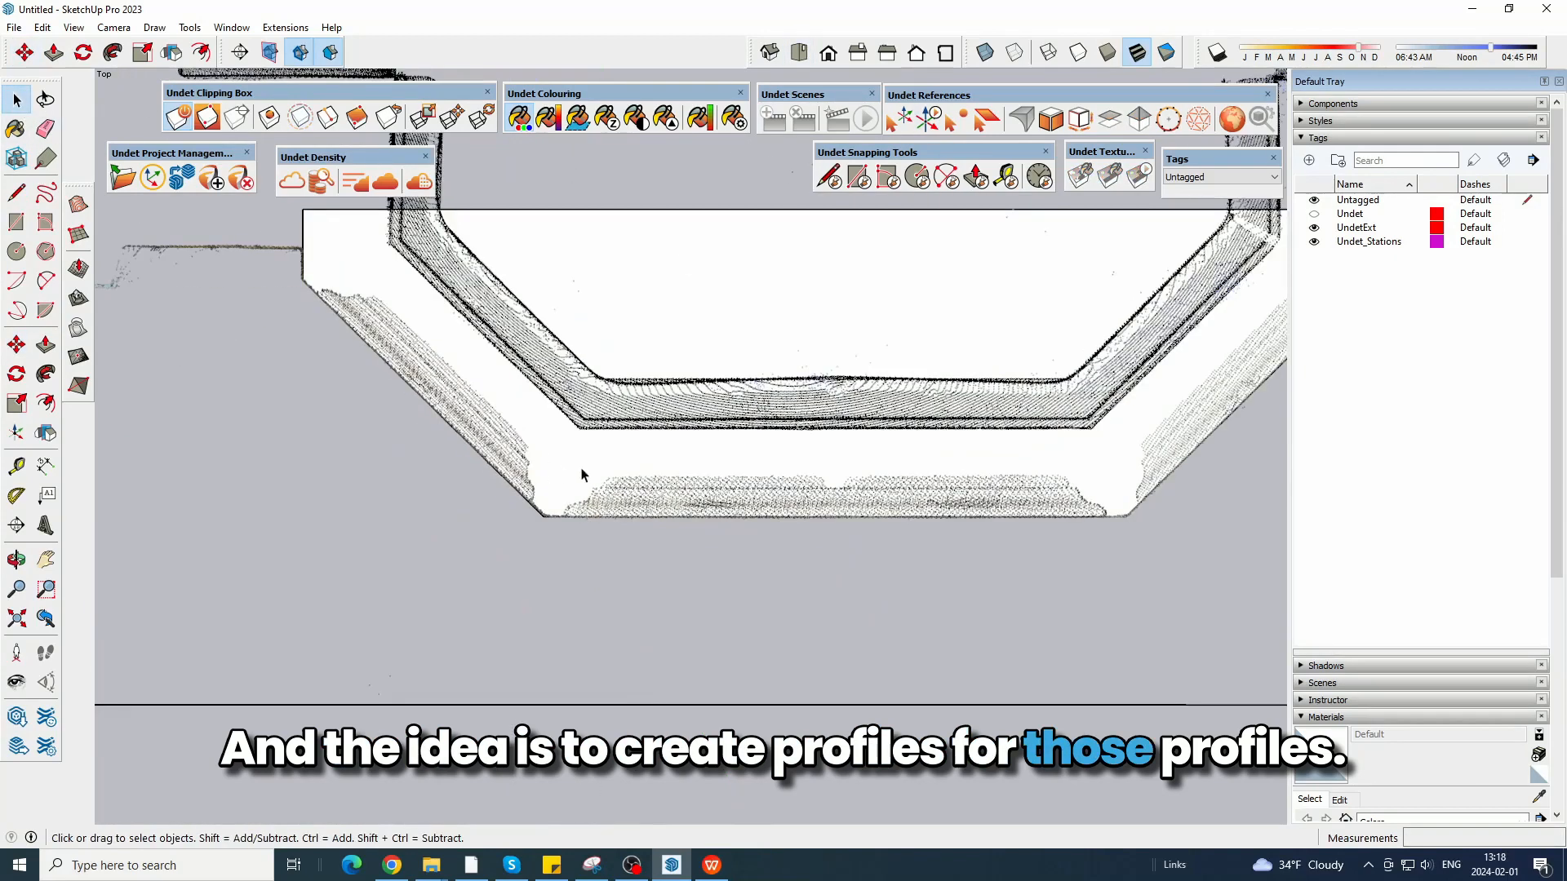
# Turn on X-ray face display so the point cloud shows through the bay outline face.
pyautogui.click(984, 54)
pyautogui.scroll(-3, 440, 490)
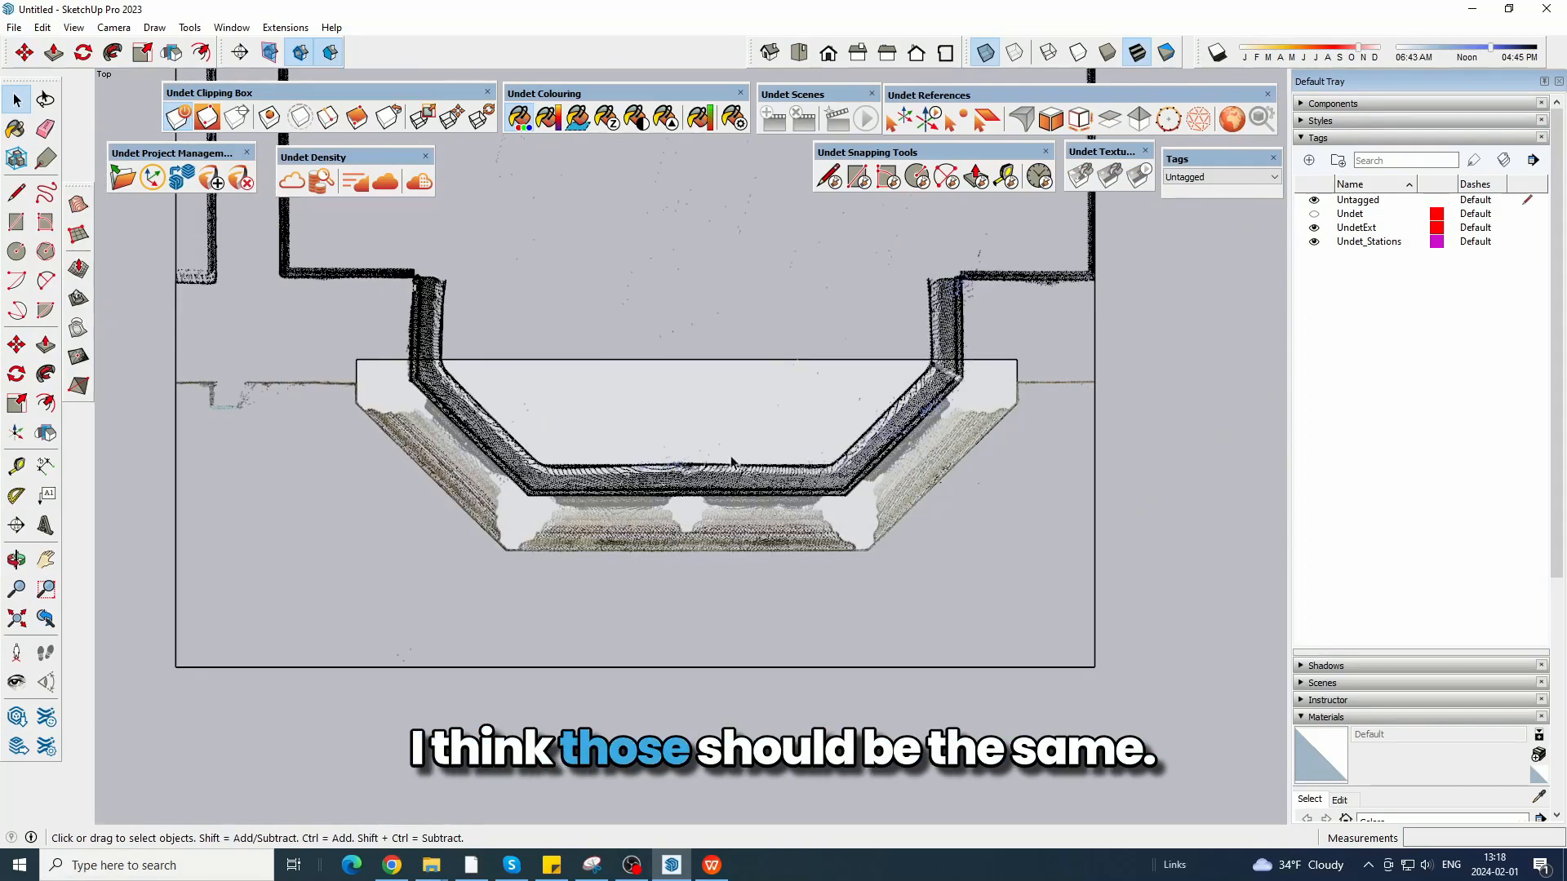
pyautogui.scroll(3, 521, 428)
pyautogui.scroll(-2, 521, 428)
# Extend the clipping box downward and lower its top with a blue-axis scale of 0.50 to section the bay at window height.
pyautogui.moveTo(710, 674); pyautogui.dragTo(686, 295, button='middle')
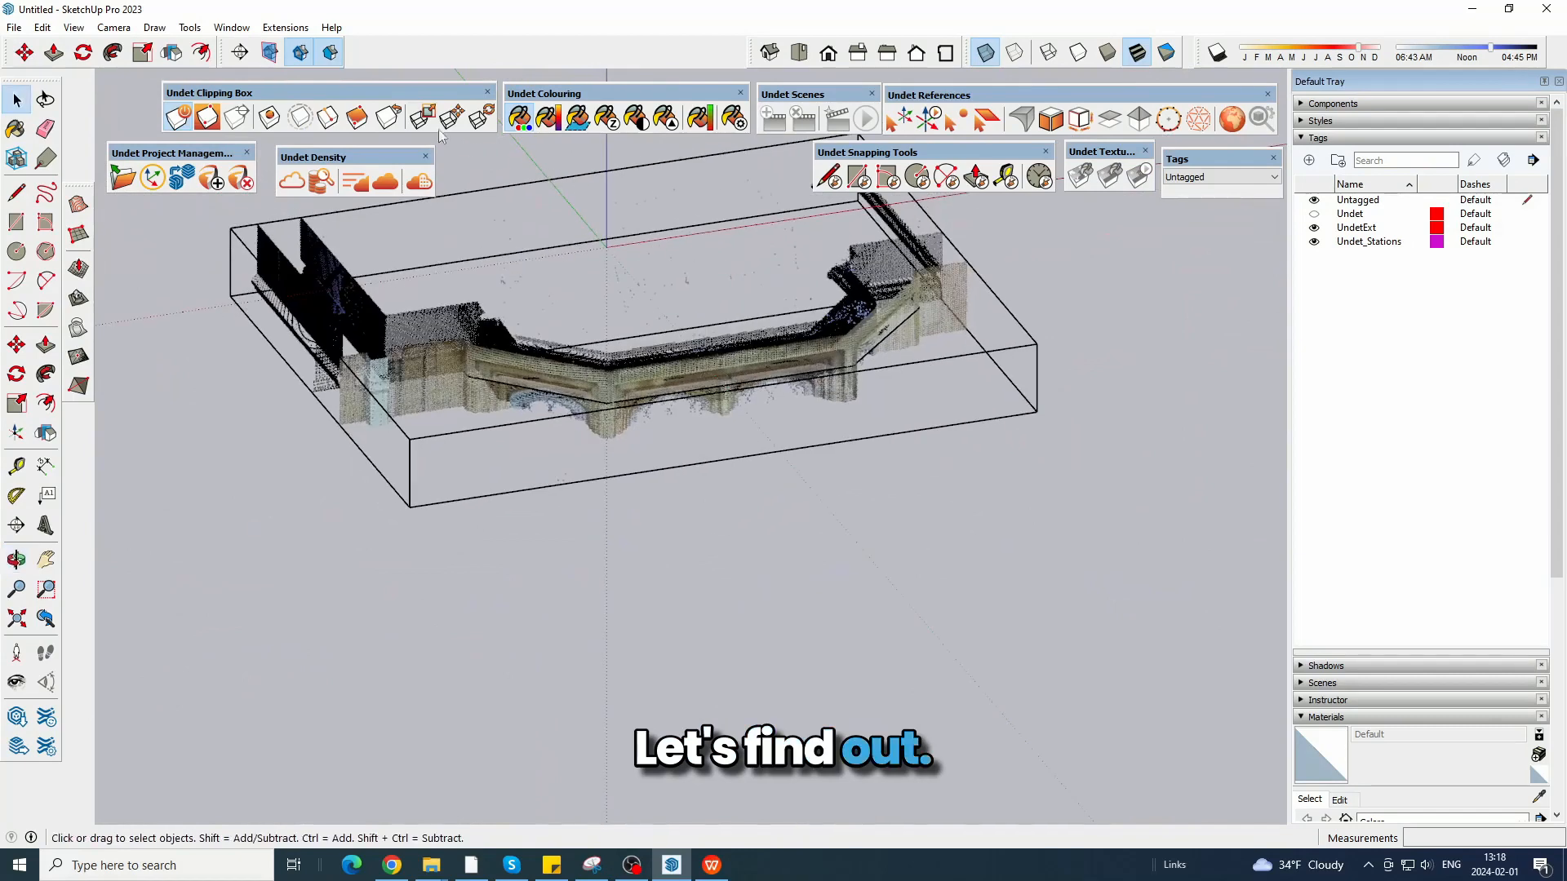
pyautogui.click(676, 294)
pyautogui.press('s')
pyautogui.click(633, 354)
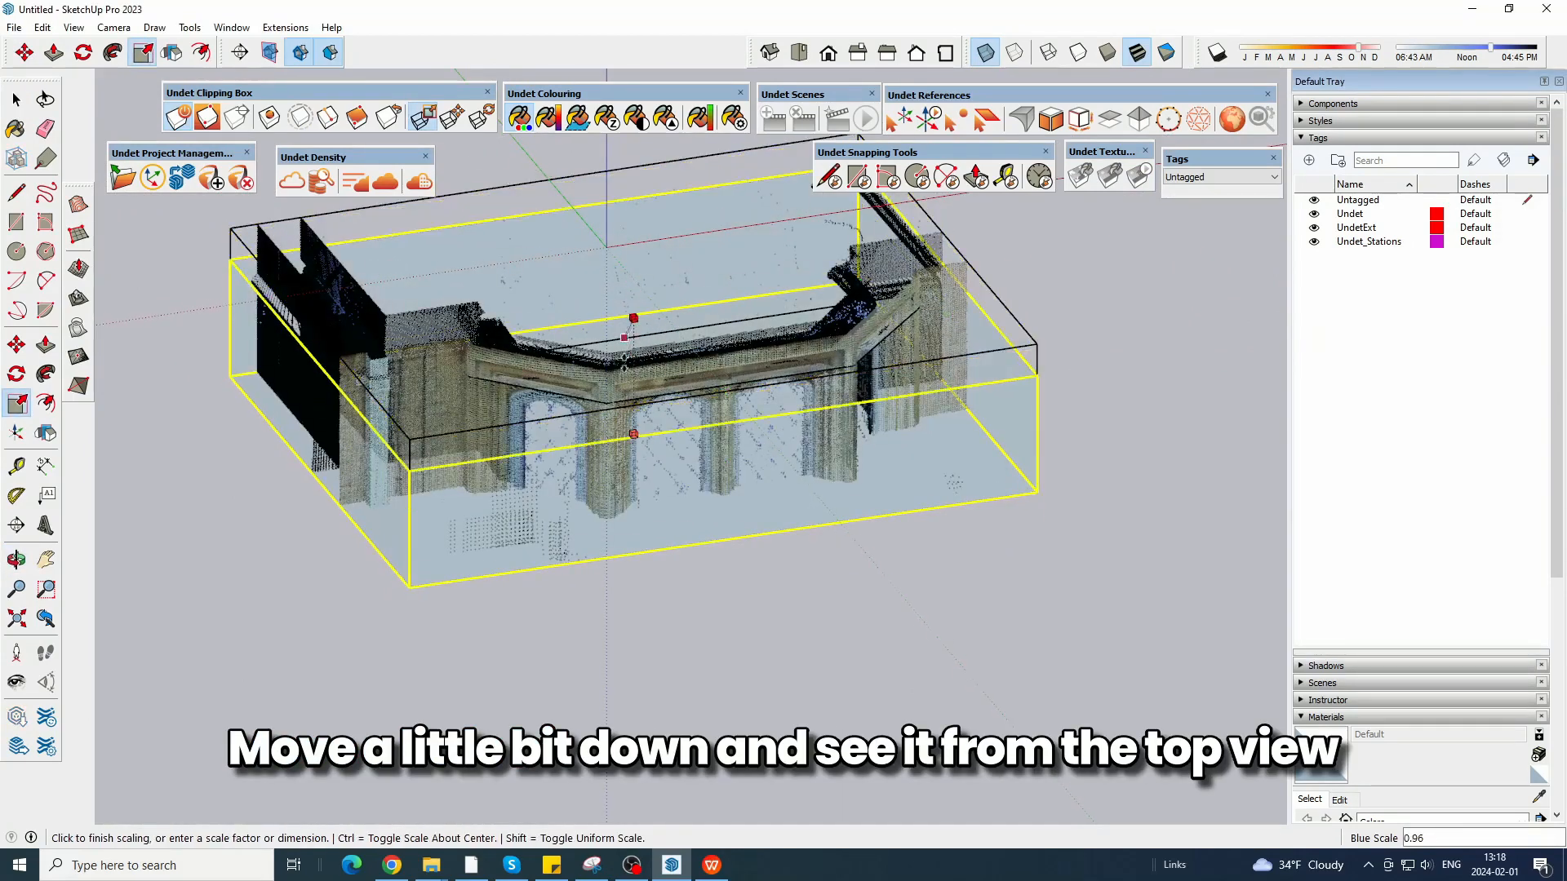
pyautogui.scroll(3, 645, 431)
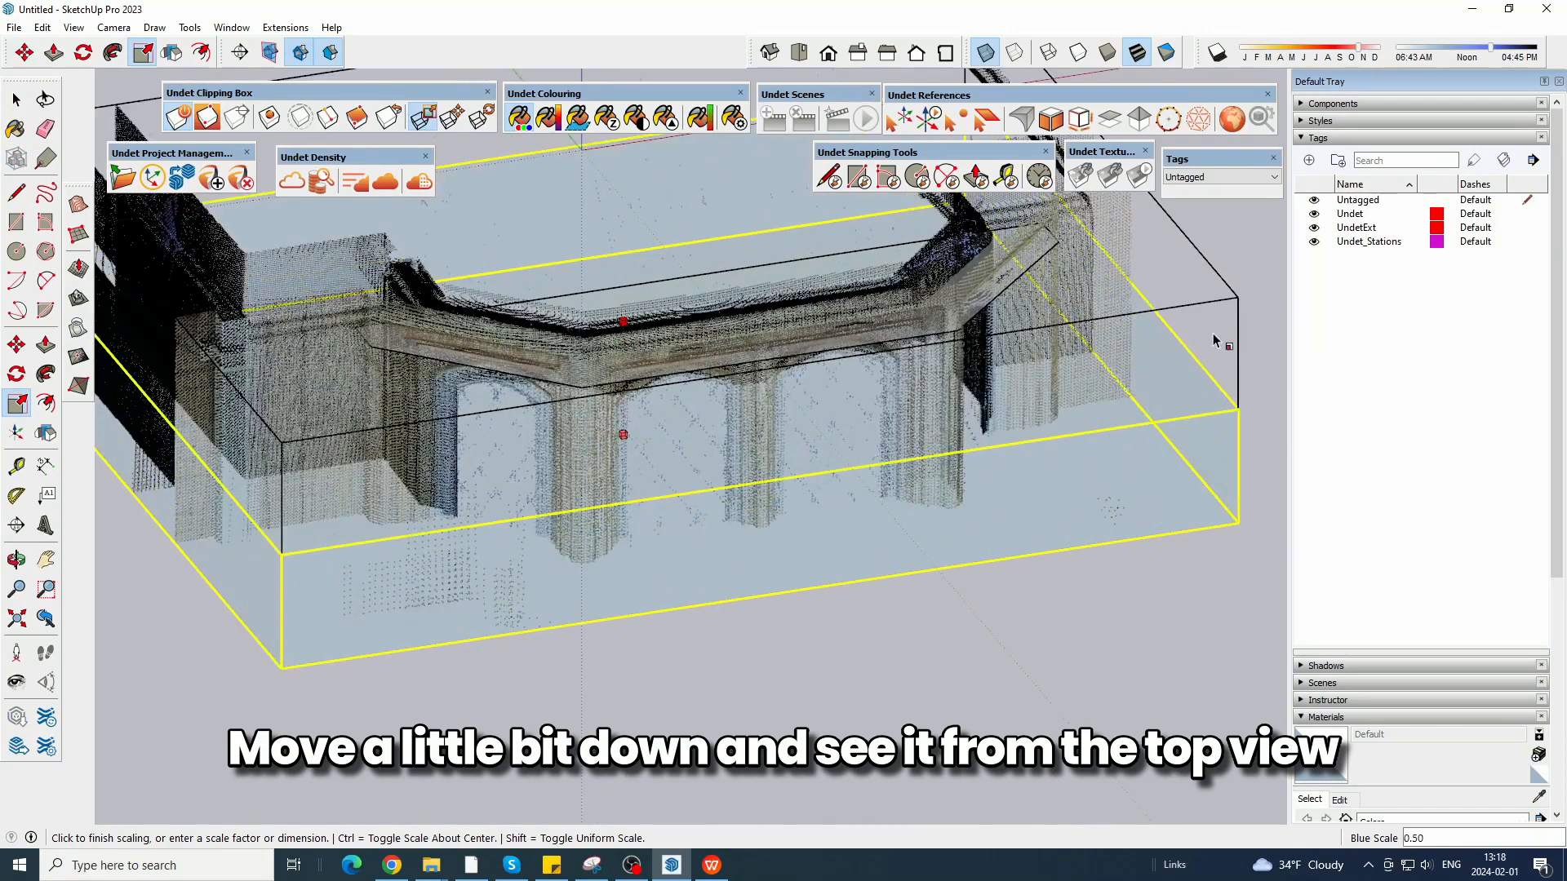
pyautogui.click(1218, 341)
pyautogui.click(799, 55)
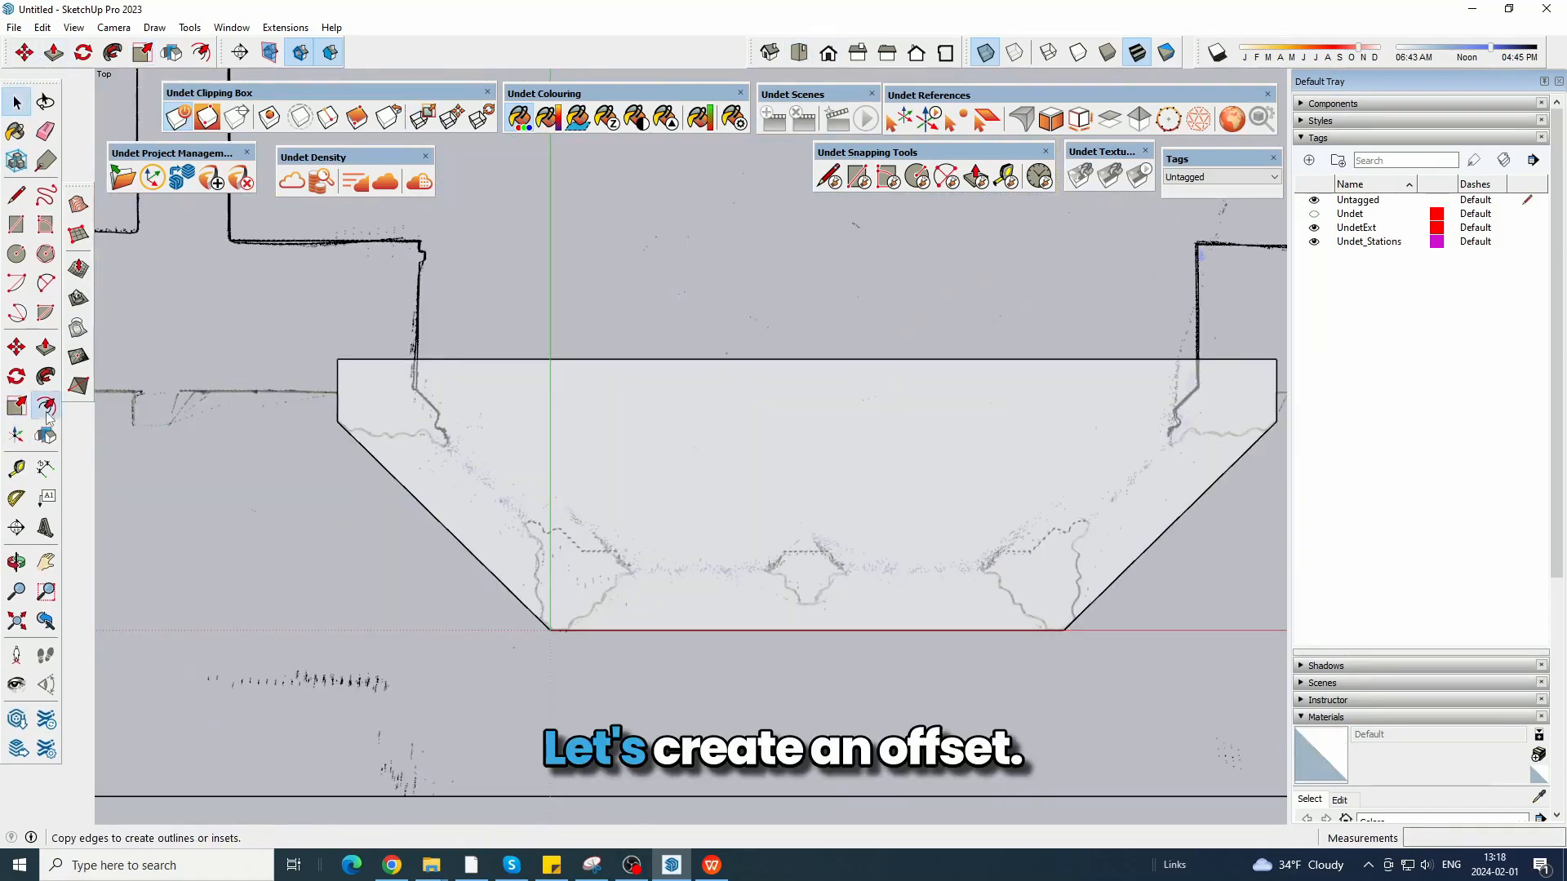
# Offset the bay outline inward by about 0.08 m to follow the moulding step in the section.
pyautogui.click(46, 405)
pyautogui.scroll(3, 410, 523)
pyautogui.click(504, 558)
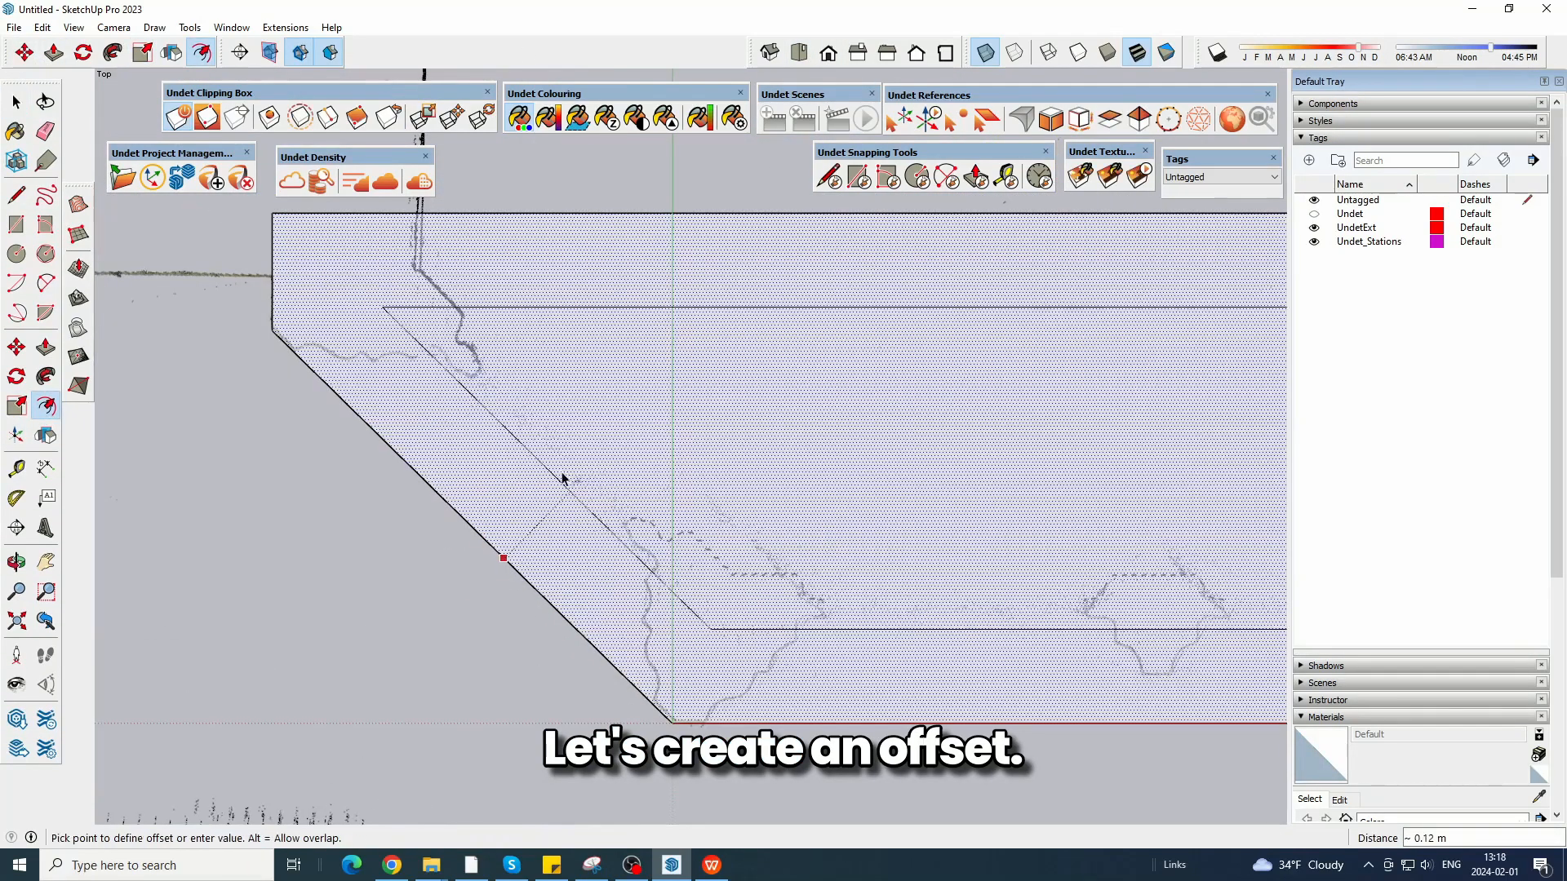
pyautogui.click(538, 519)
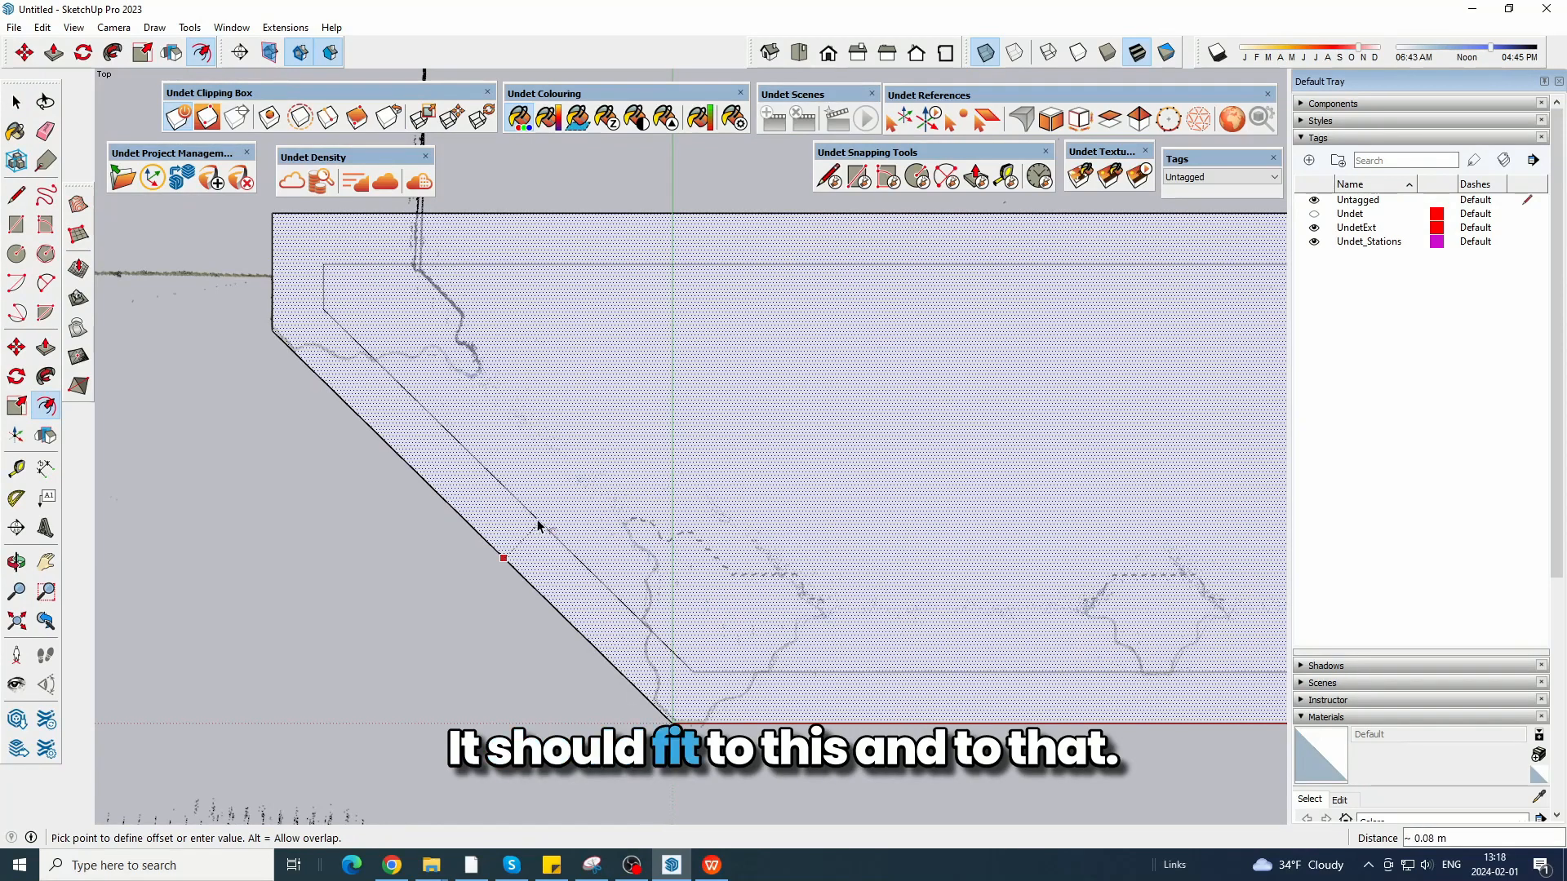
pyautogui.keyDown('shift'); pyautogui.moveTo(1143, 522); pyautogui.dragTo(254, 414, button='middle'); pyautogui.keyUp('shift')
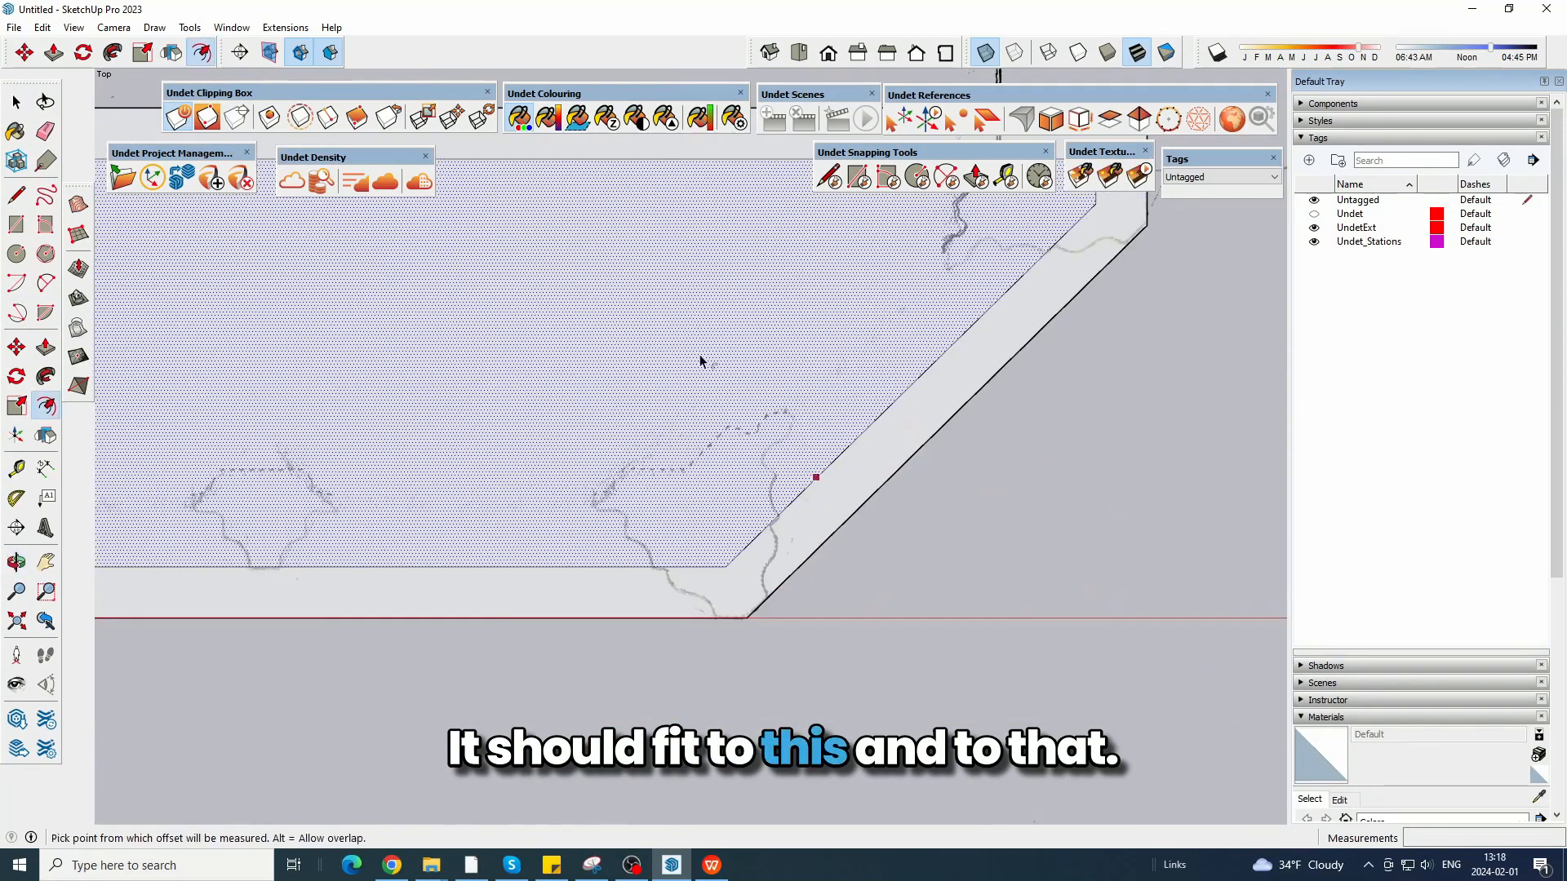
pyautogui.keyDown('shift'); pyautogui.moveTo(715, 326); pyautogui.dragTo(1156, 431, button='middle'); pyautogui.keyUp('shift')
# Offset the inner face inward once more to the window line and erase the back edges of both offsets.
pyautogui.scroll(-3, 1155, 430)
pyautogui.scroll(3, 798, 494)
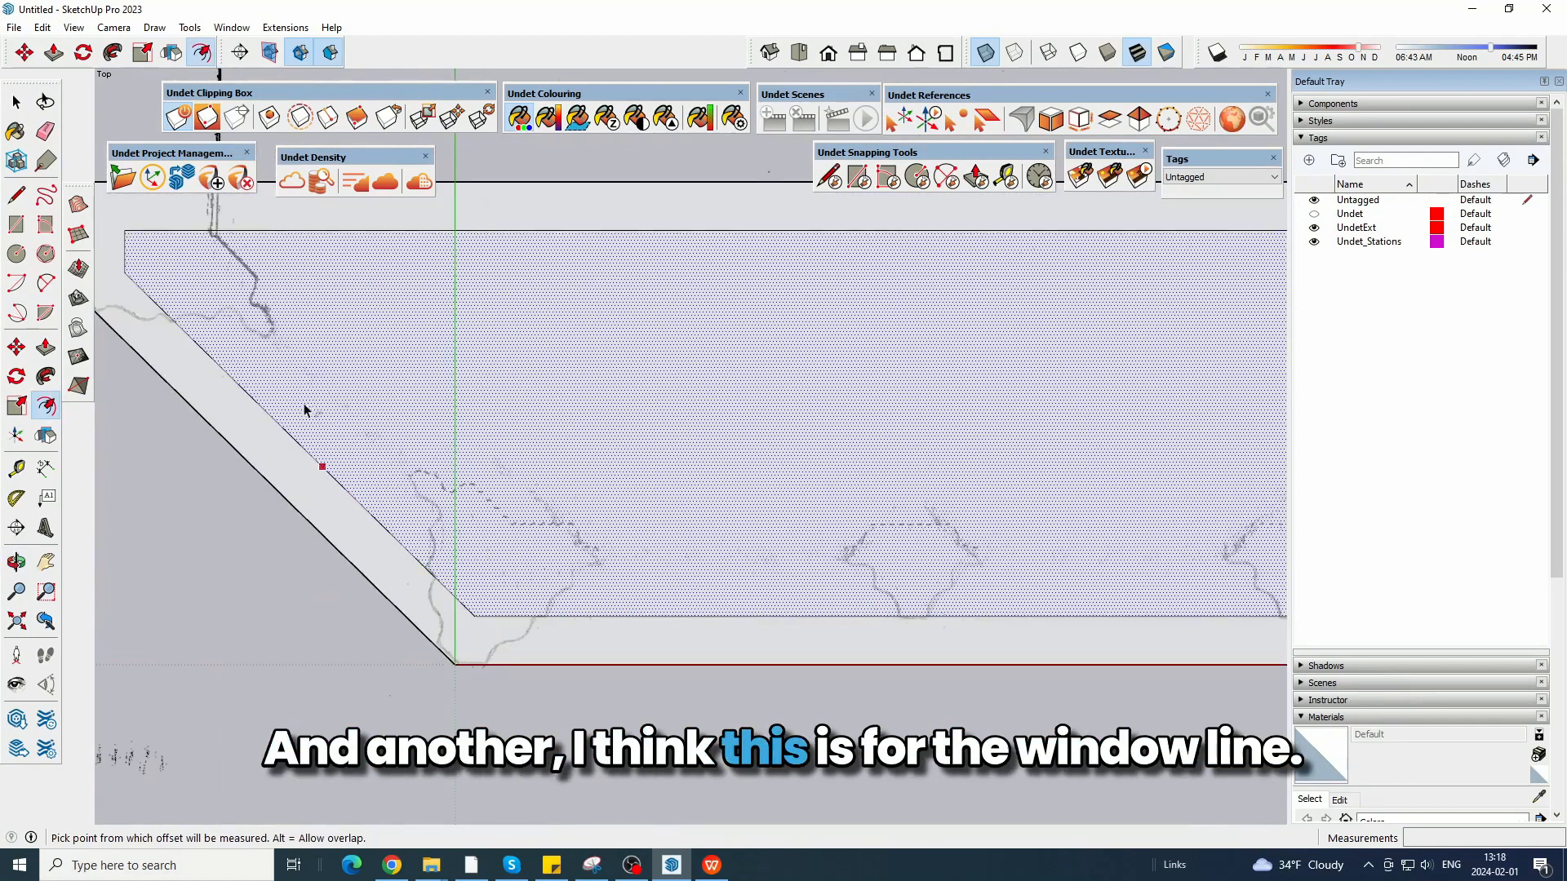
pyautogui.click(455, 522)
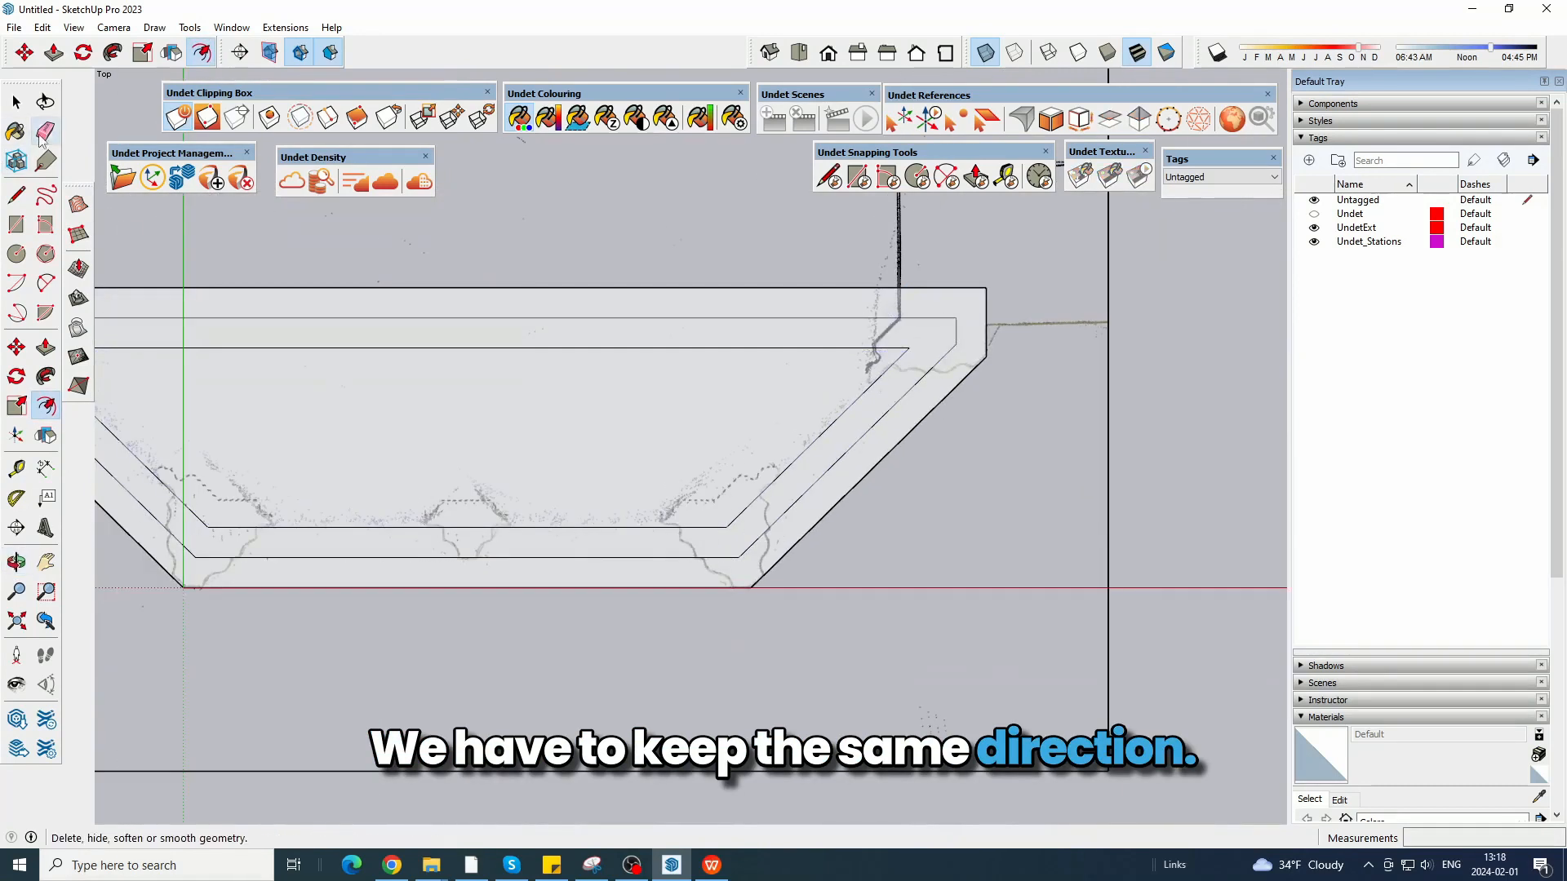
pyautogui.click(44, 132)
pyautogui.moveTo(623, 307); pyautogui.dragTo(588, 410)
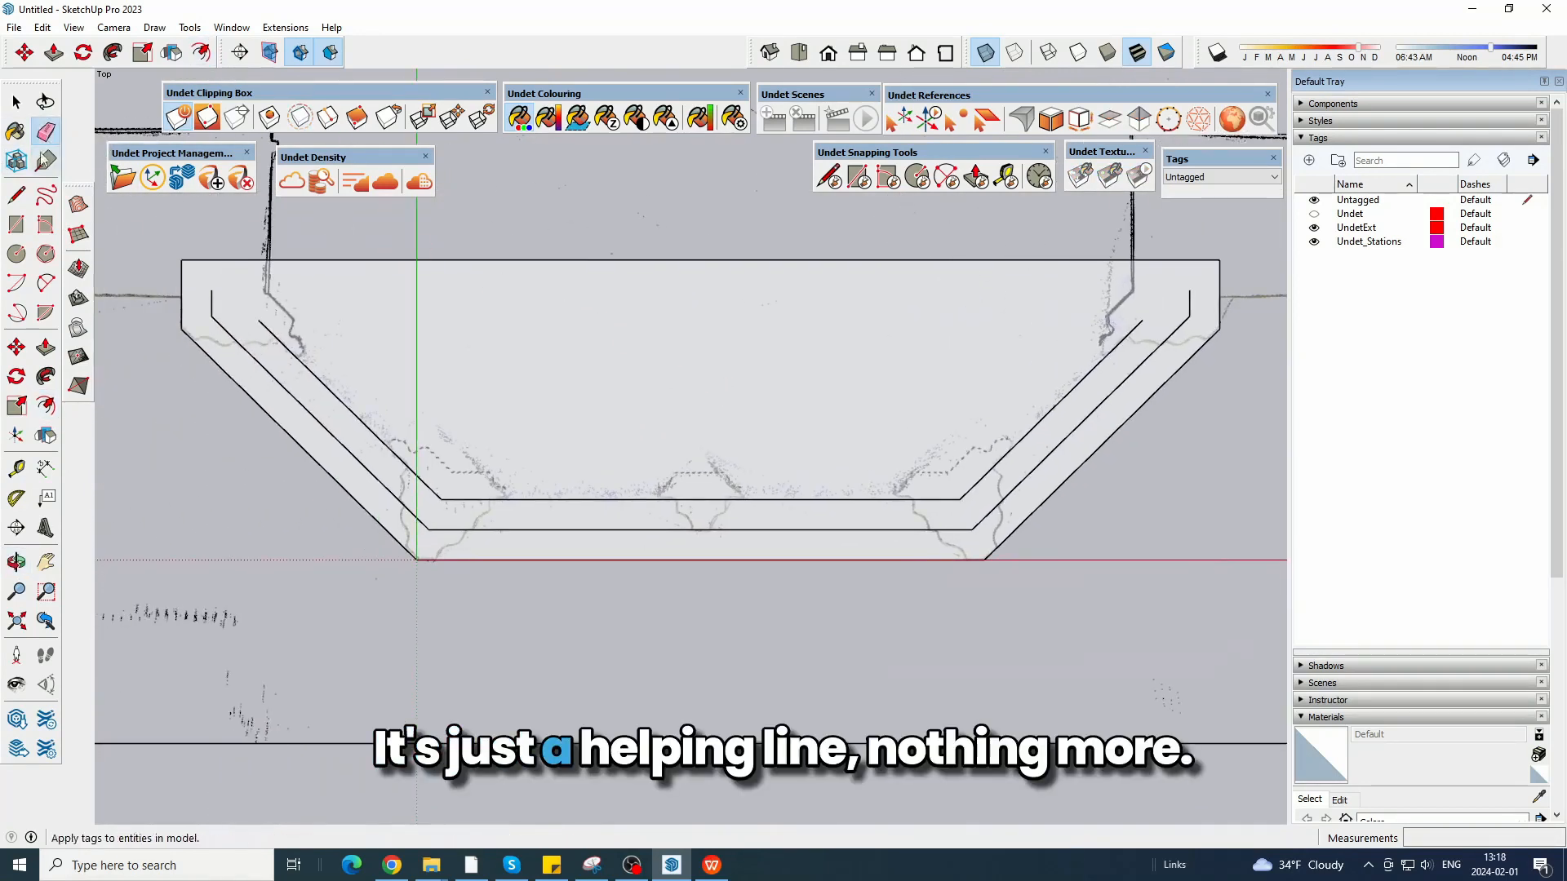
# Trace the left corner profile's first two curves with two-point arcs from the outer diagonal to the first offset line.
pyautogui.press('l')
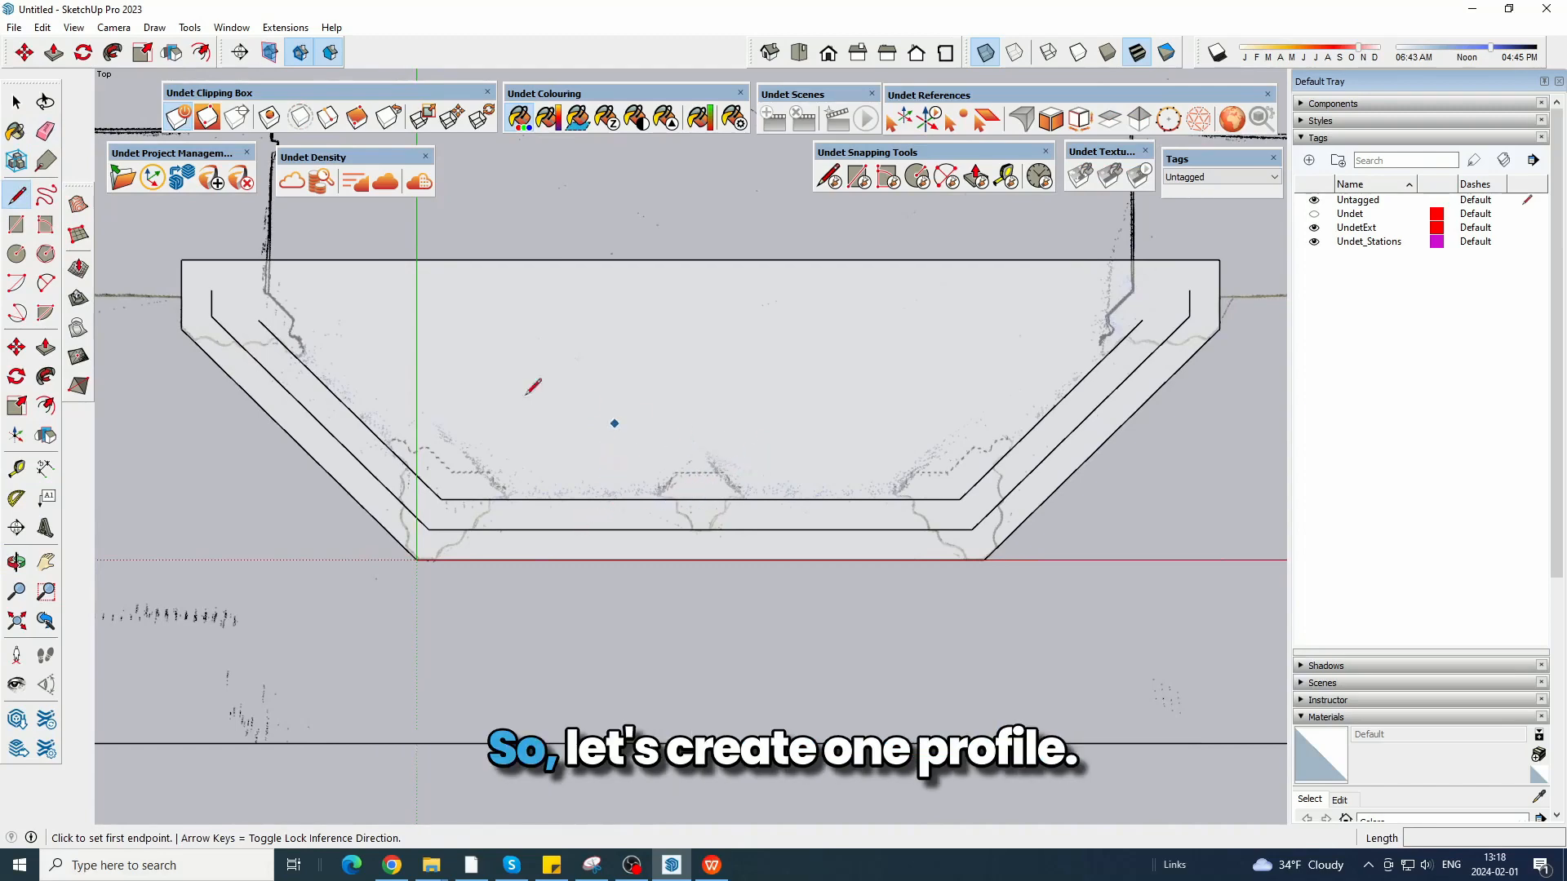
pyautogui.scroll(8, 116, 304)
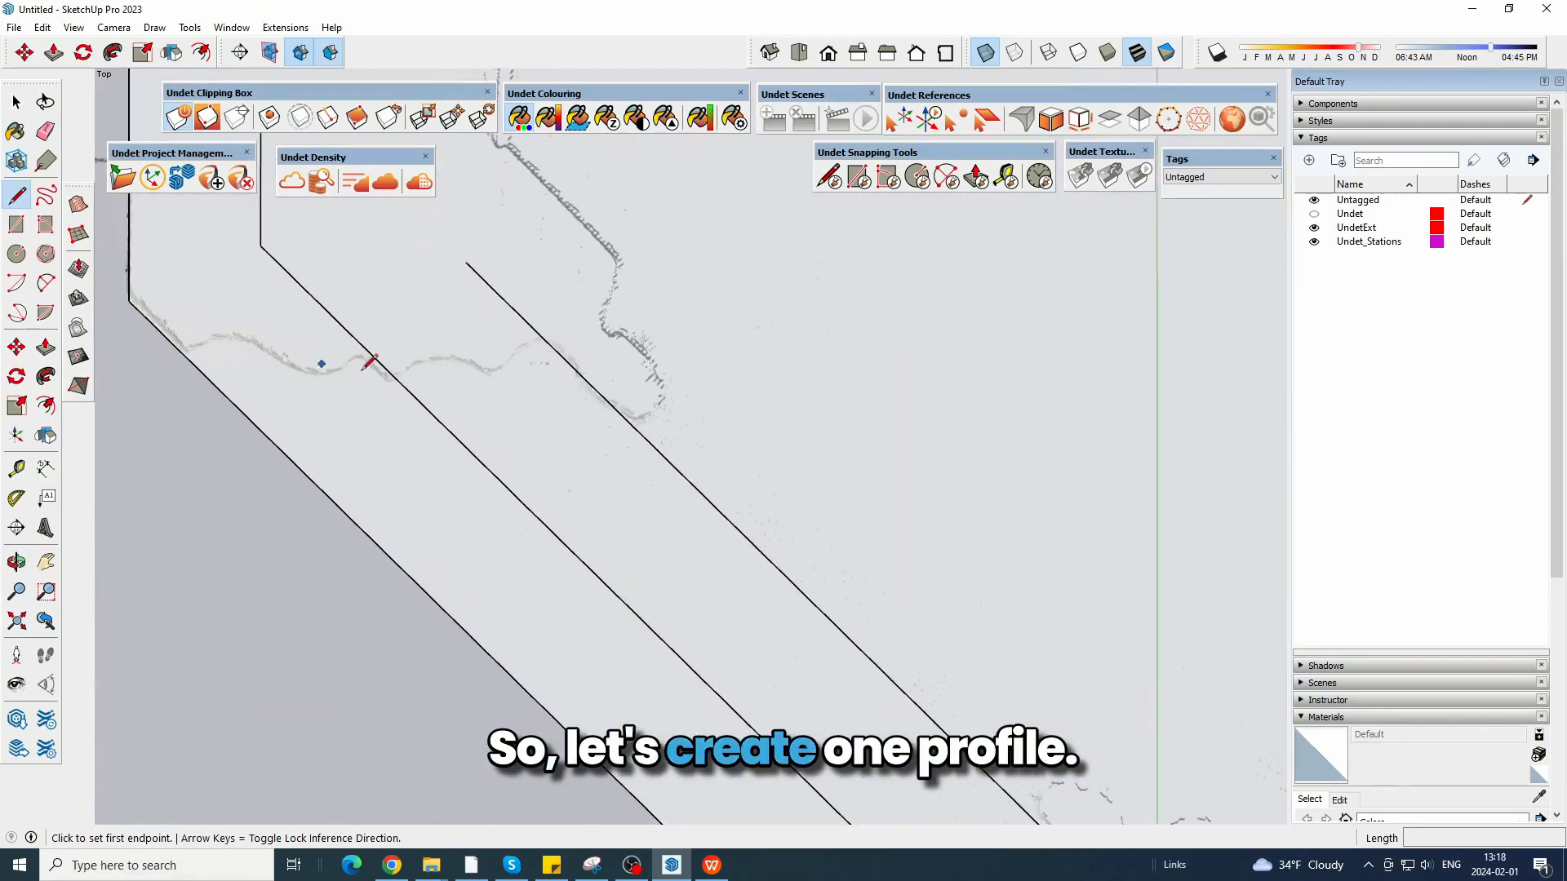
pyautogui.scroll(-4, 838, 583)
pyautogui.scroll(3, 359, 196)
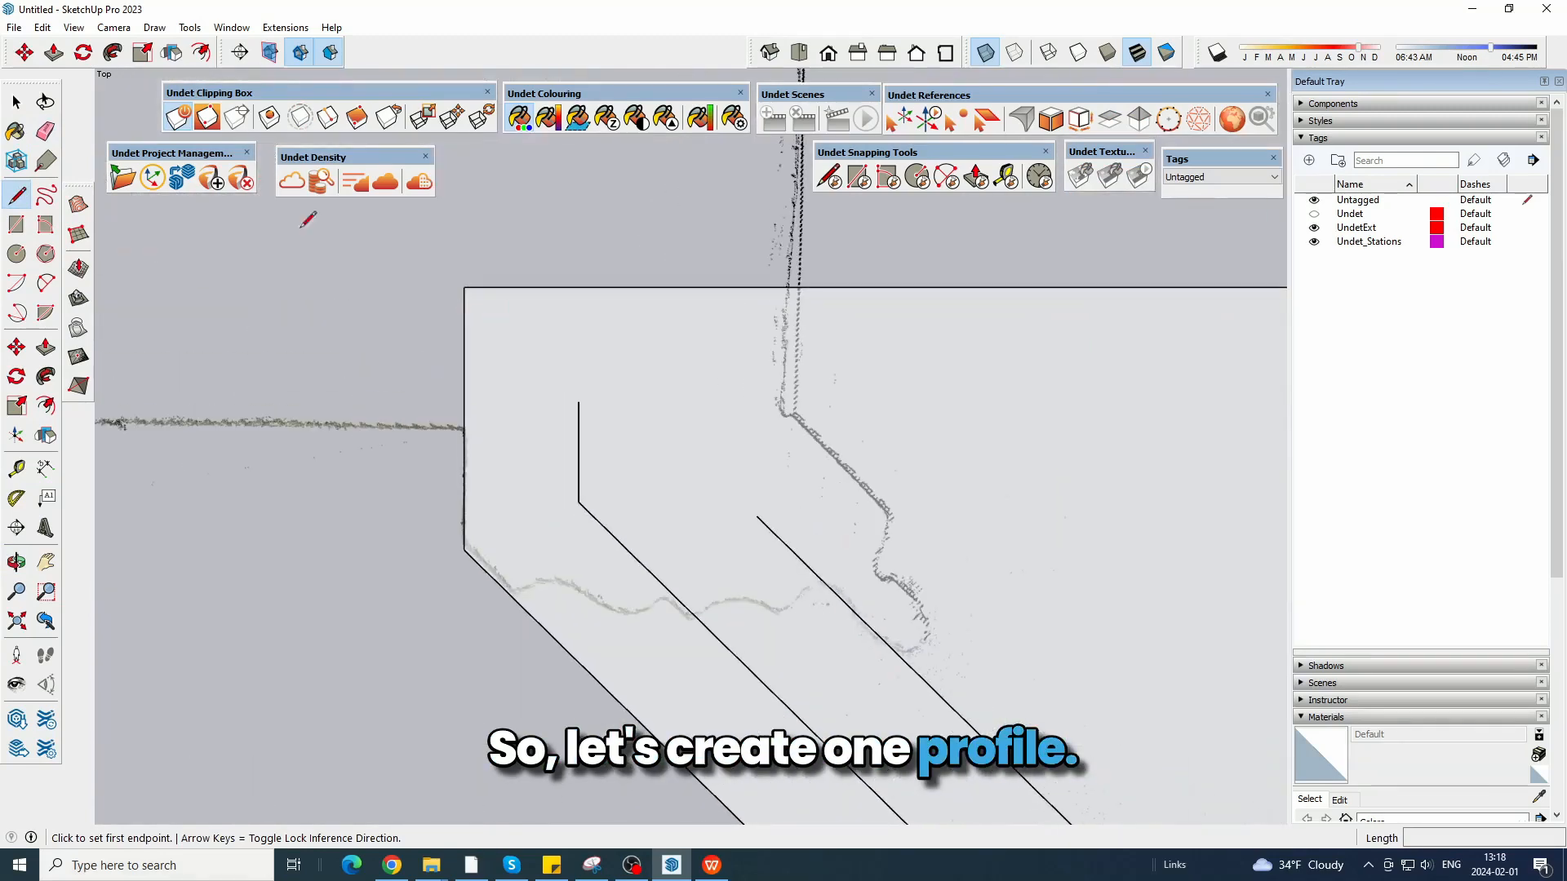
pyautogui.click(45, 286)
pyautogui.scroll(3, 526, 655)
pyautogui.click(503, 554)
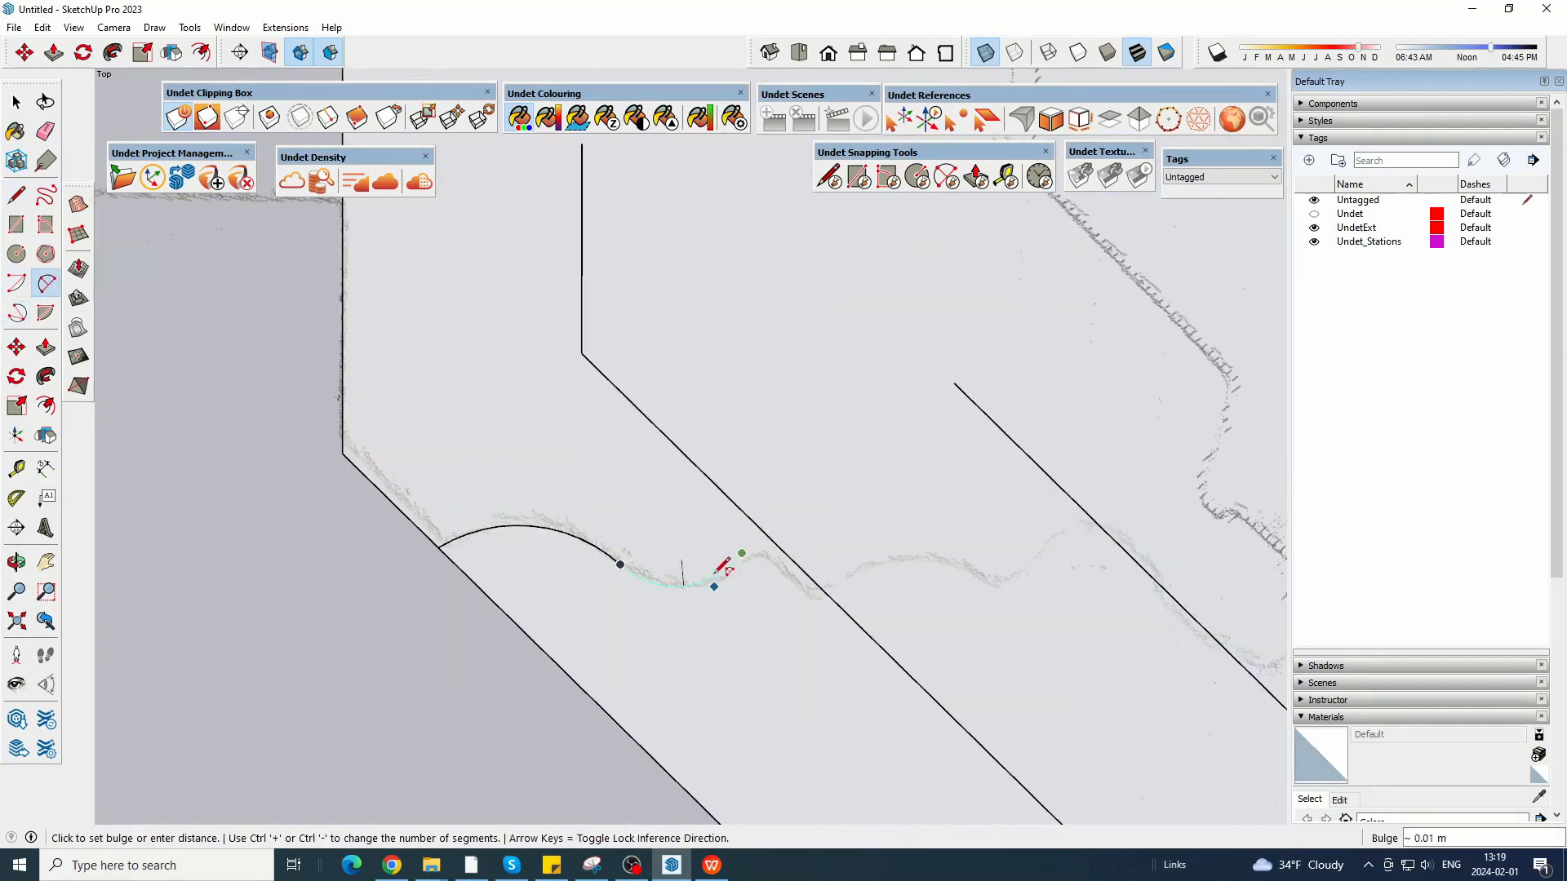
pyautogui.click(718, 573)
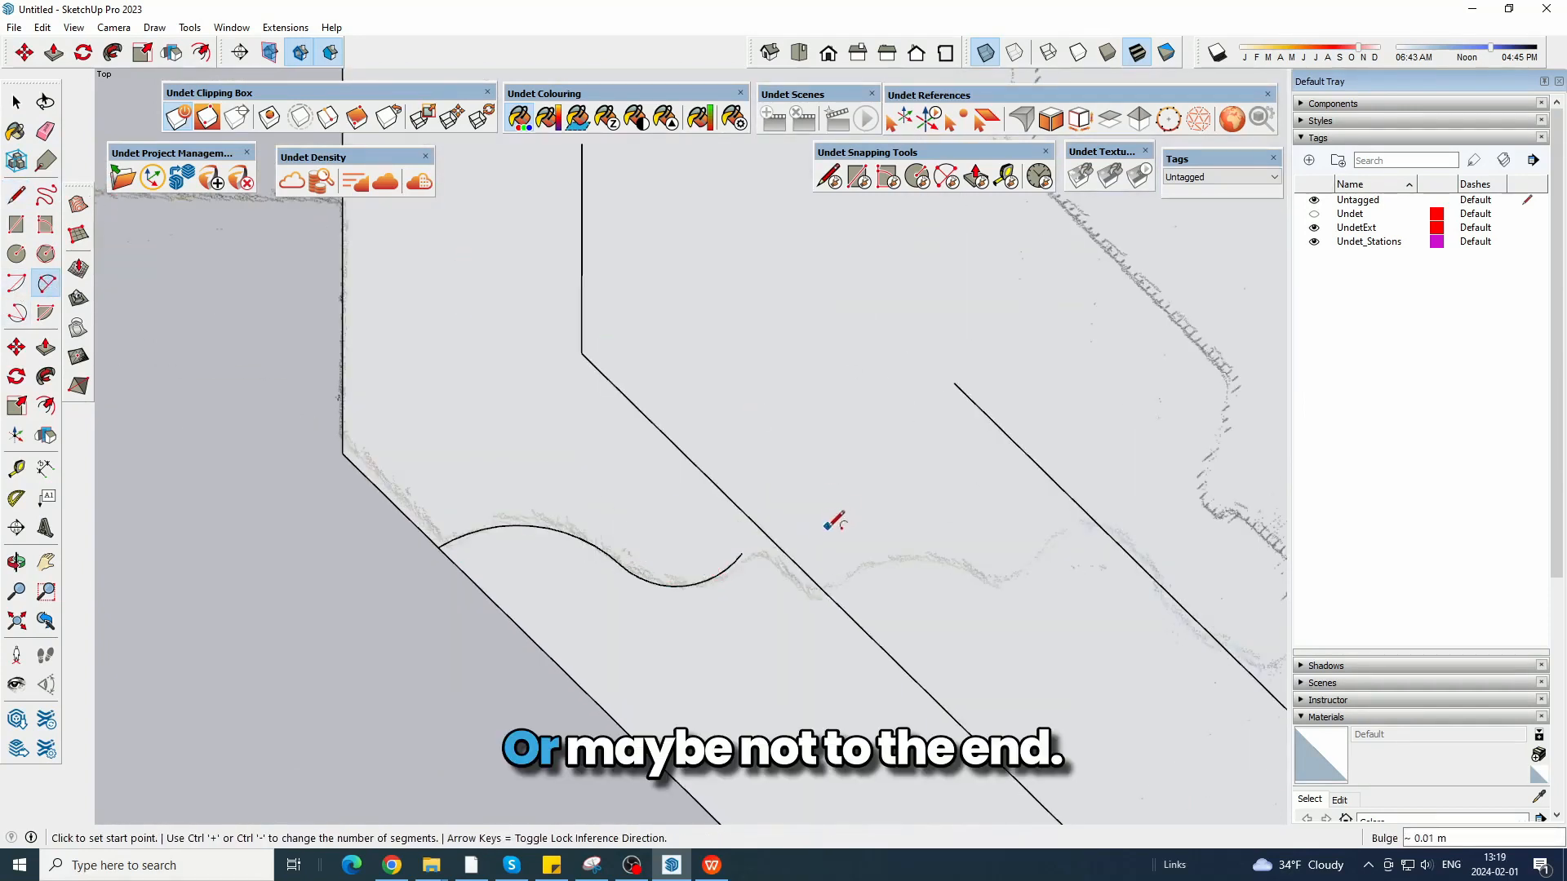
pyautogui.click(620, 564)
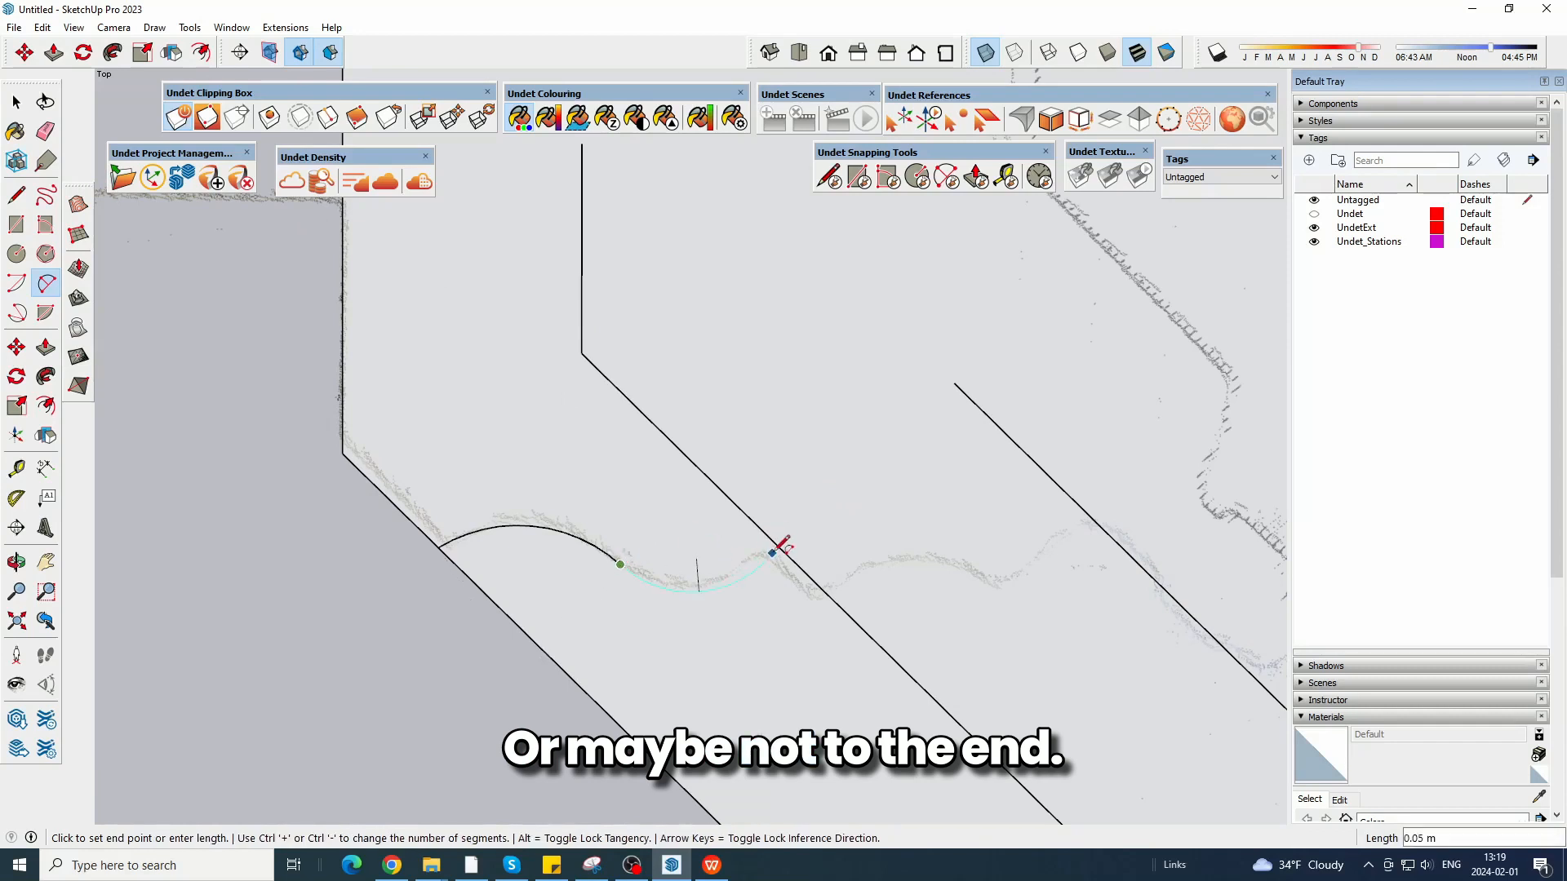
pyautogui.click(776, 545)
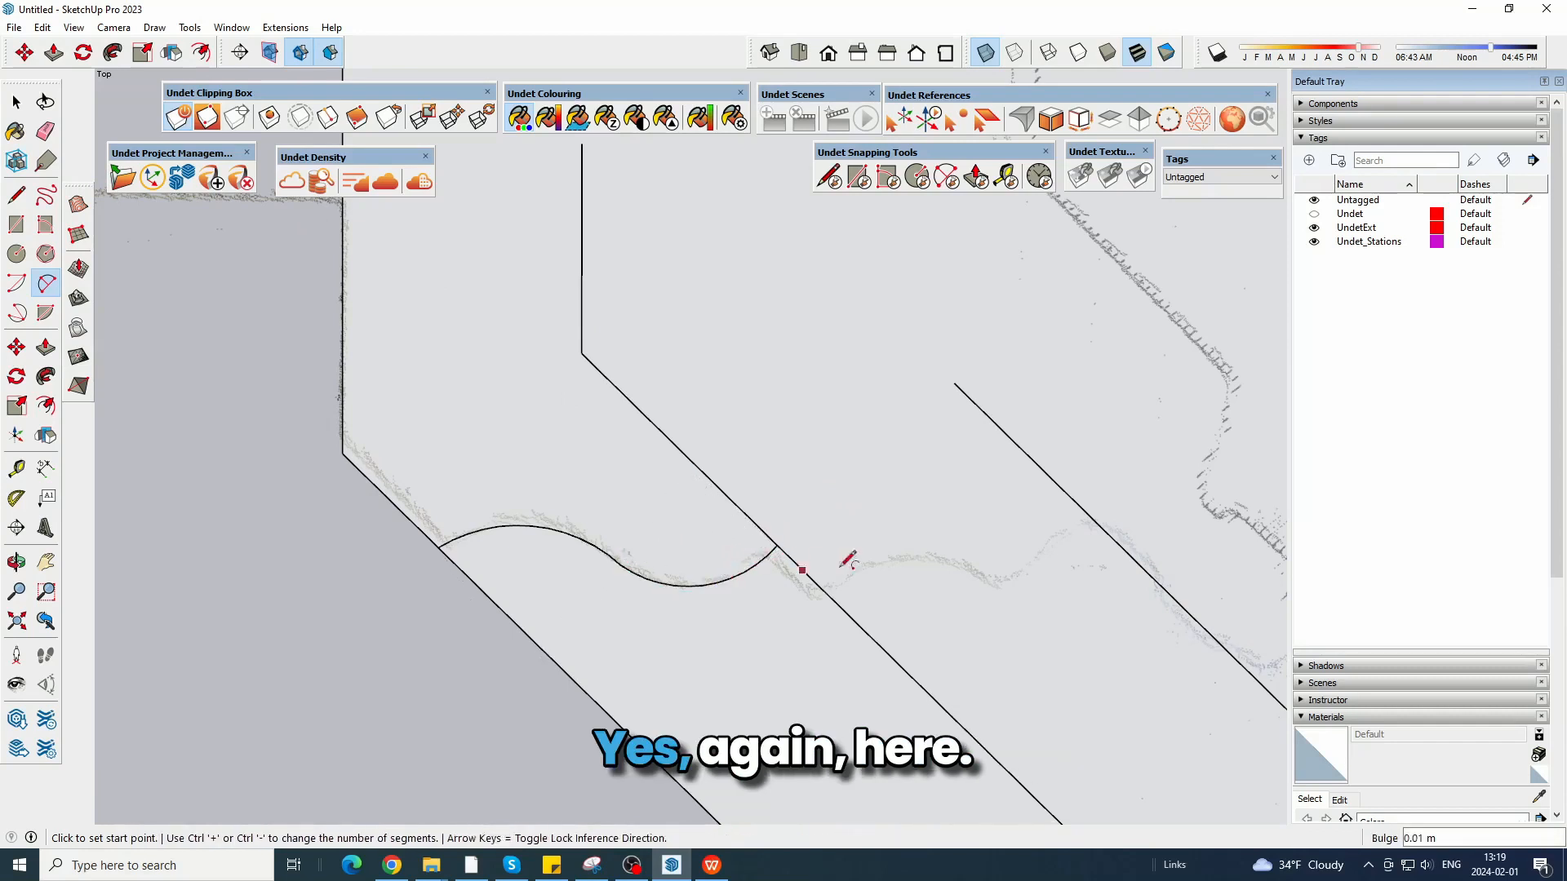
# Complete the left corner profile with a third arc, a perpendicular line and a wall line, and erase the overhanging ends.
pyautogui.keyDown('shift'); pyautogui.moveTo(921, 608); pyautogui.dragTo(578, 553, button='middle'); pyautogui.keyUp('shift')
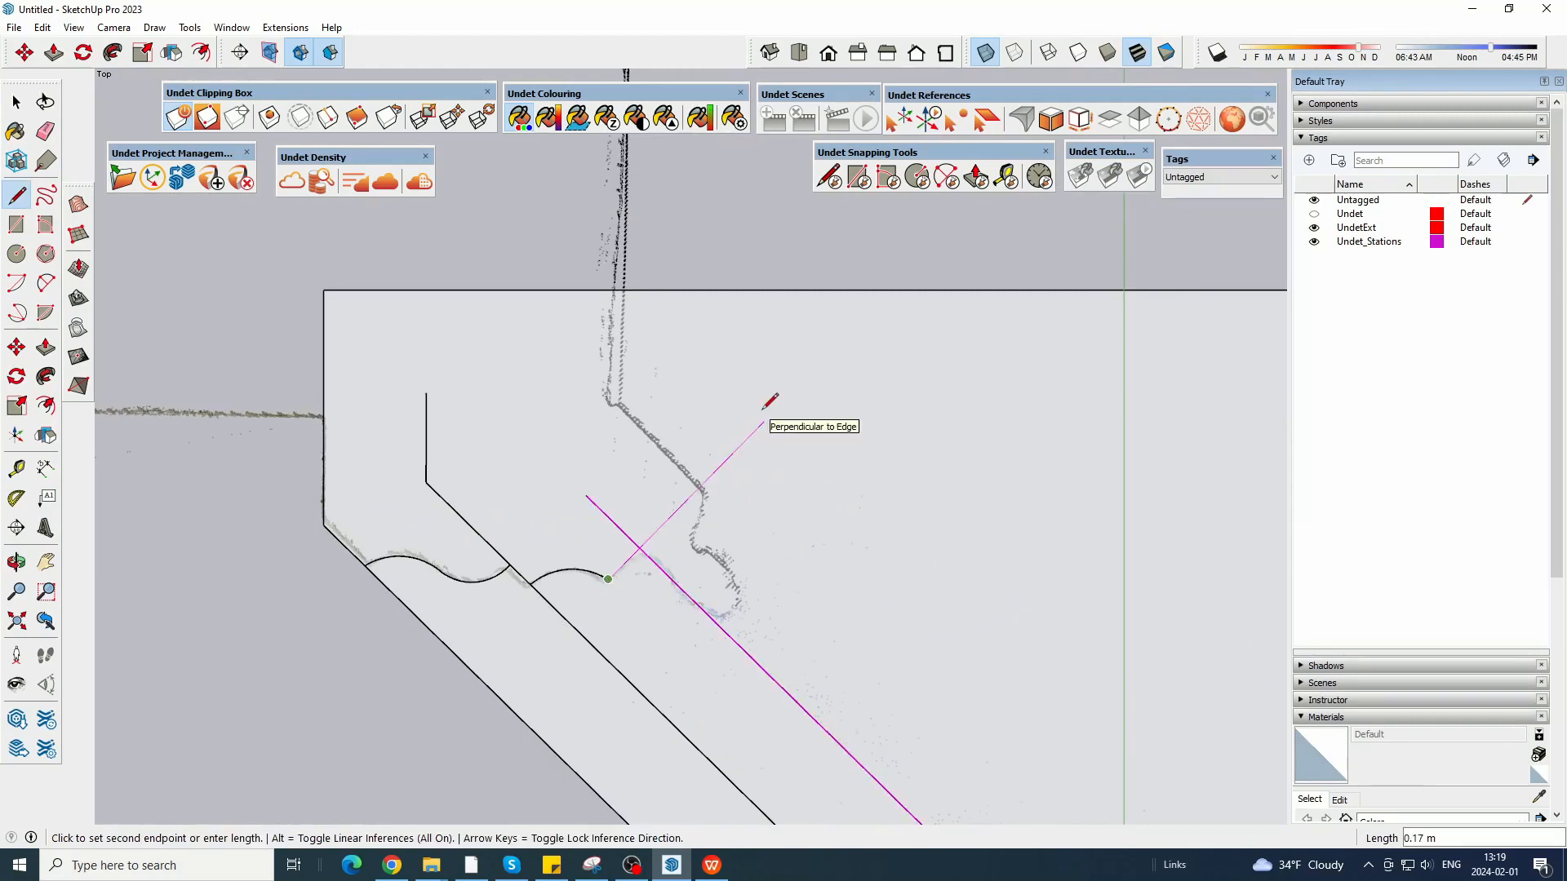
pyautogui.click(764, 423)
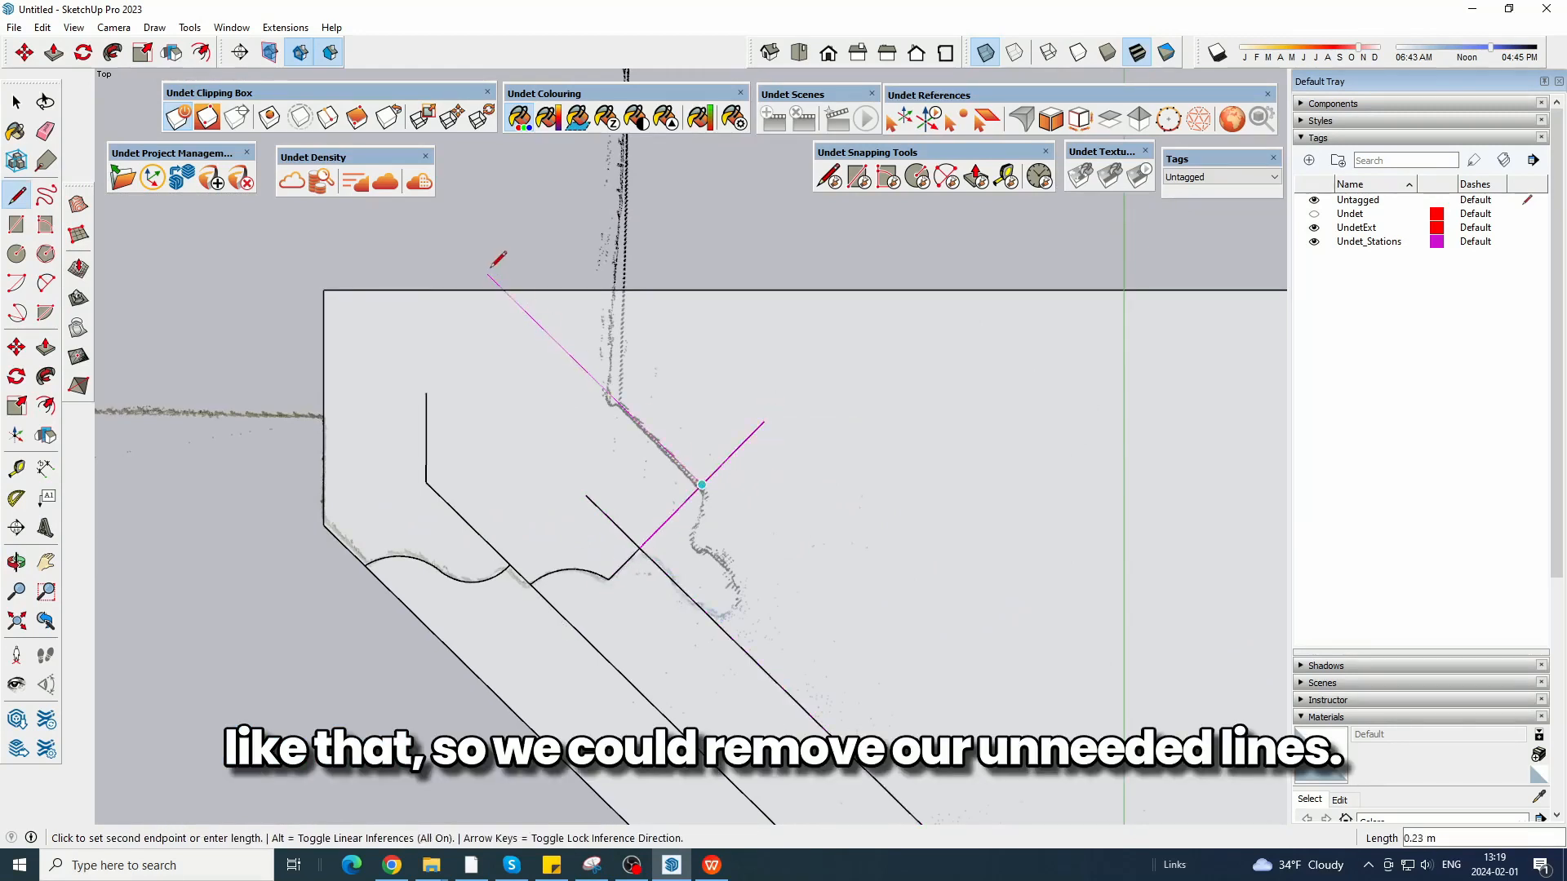
pyautogui.click(47, 133)
pyautogui.click(496, 283)
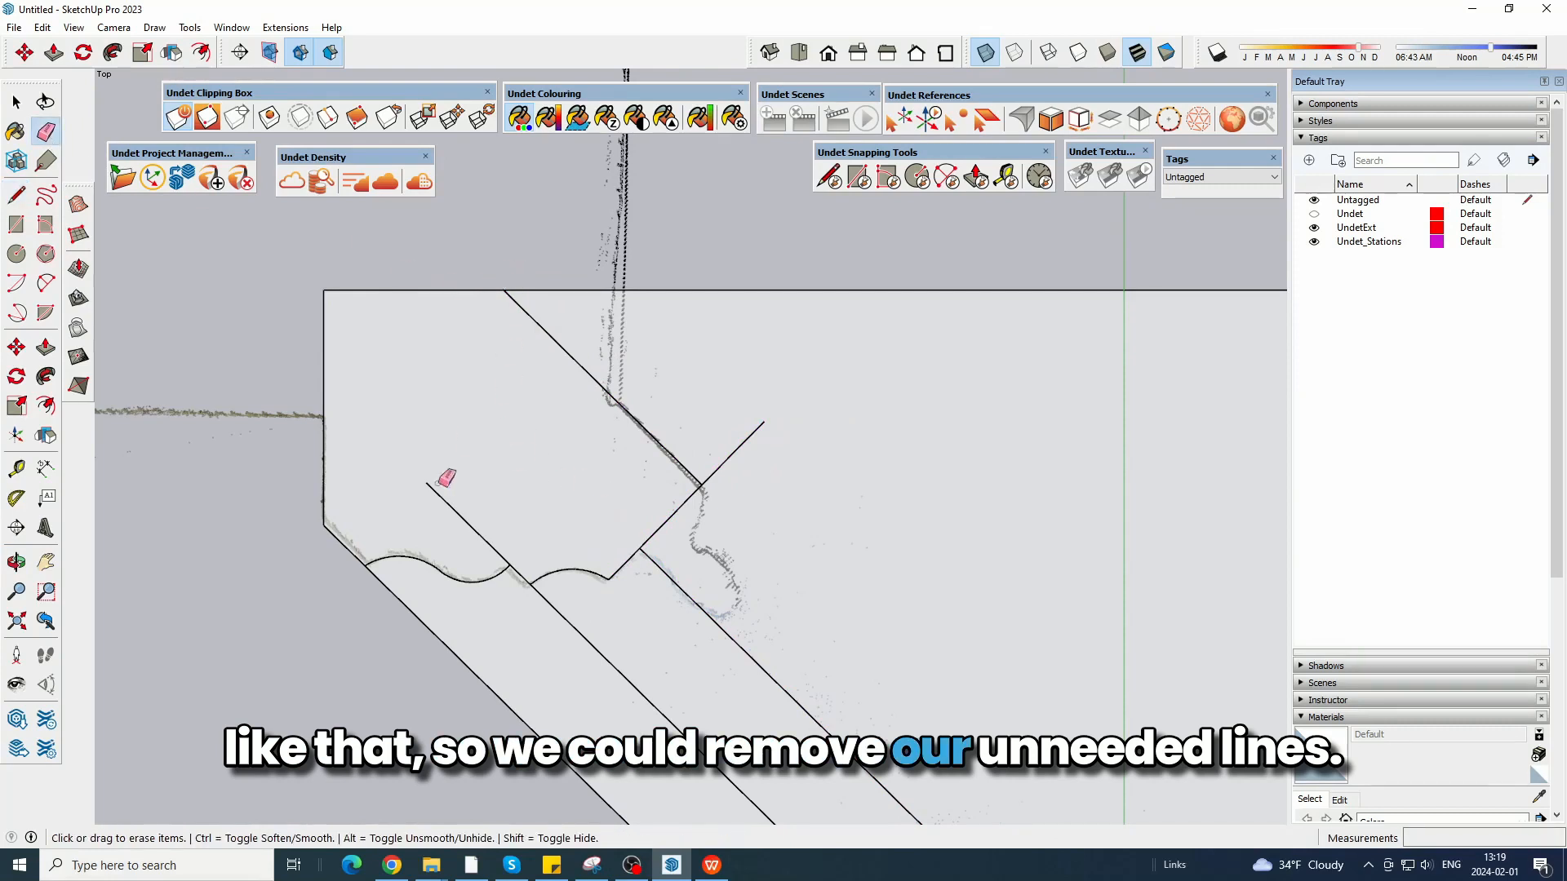
pyautogui.scroll(-3, 541, 413)
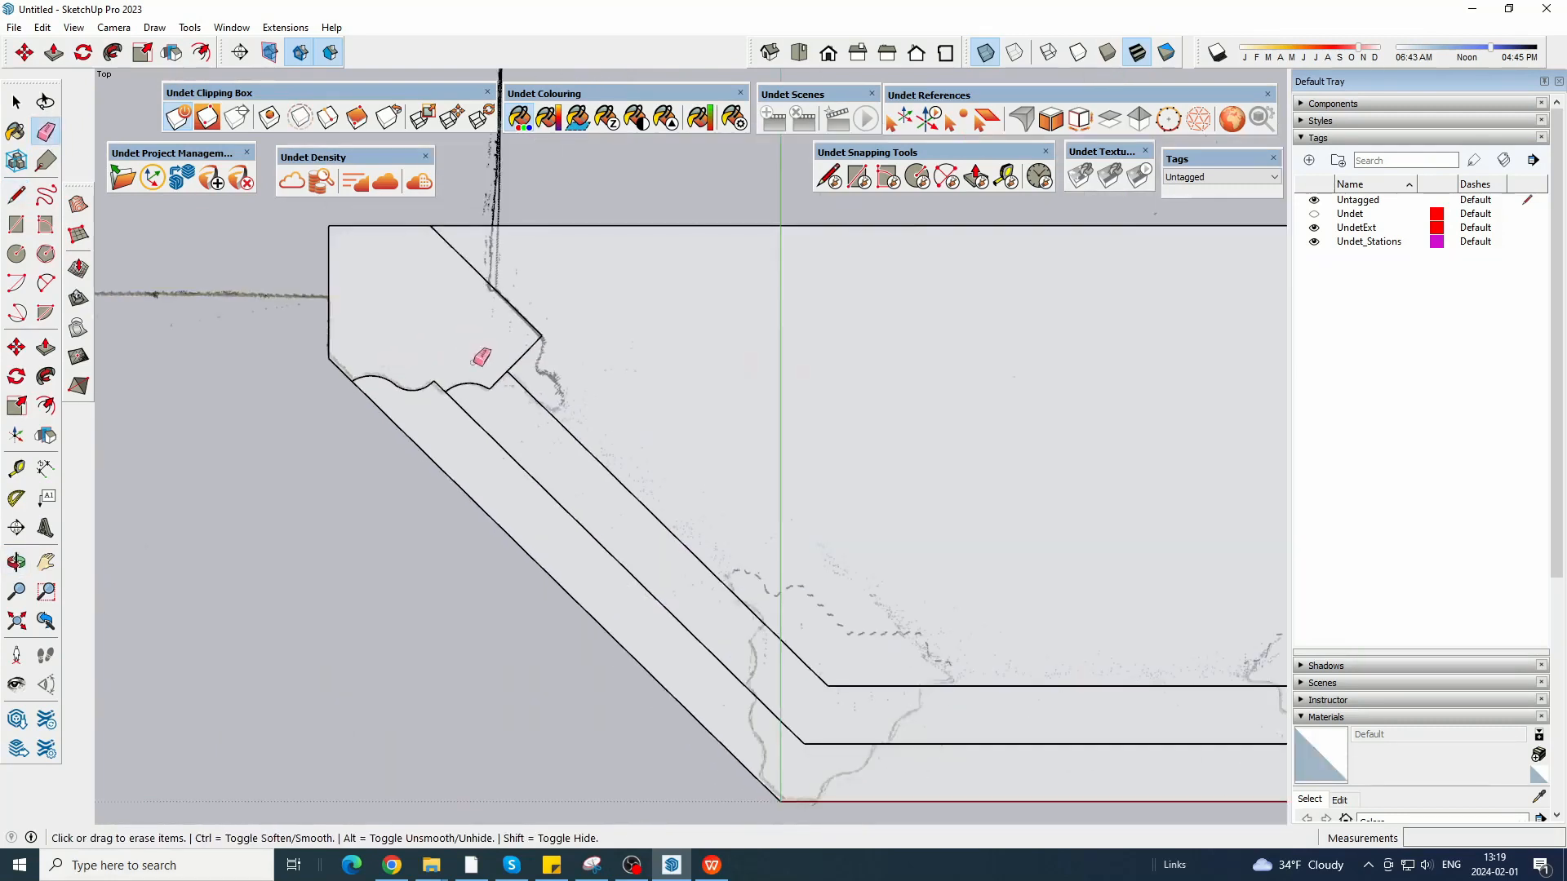
# Close the left corner profile with a line about 0.14 m long along the bay's back edge.
pyautogui.press('l')
pyautogui.click(431, 225)
pyautogui.click(329, 224)
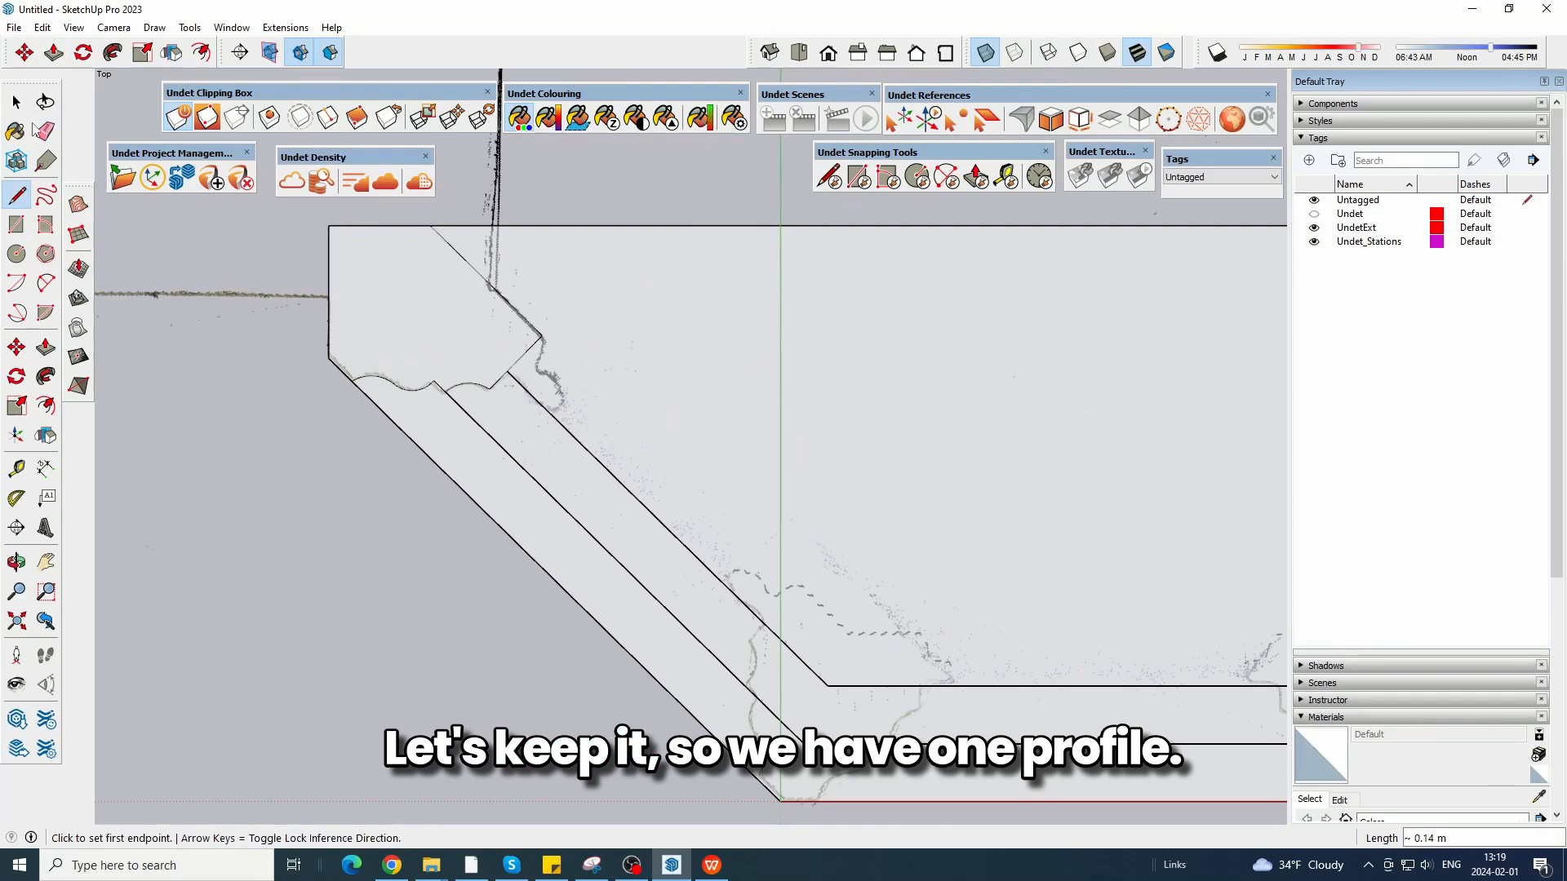
# Copy the left corner profile face about 3.54 m to the right, clear of the bay.
pyautogui.press('space')
pyautogui.click(378, 331)
pyautogui.scroll(-3, 330, 443)
pyautogui.scroll(-4, 330, 443)
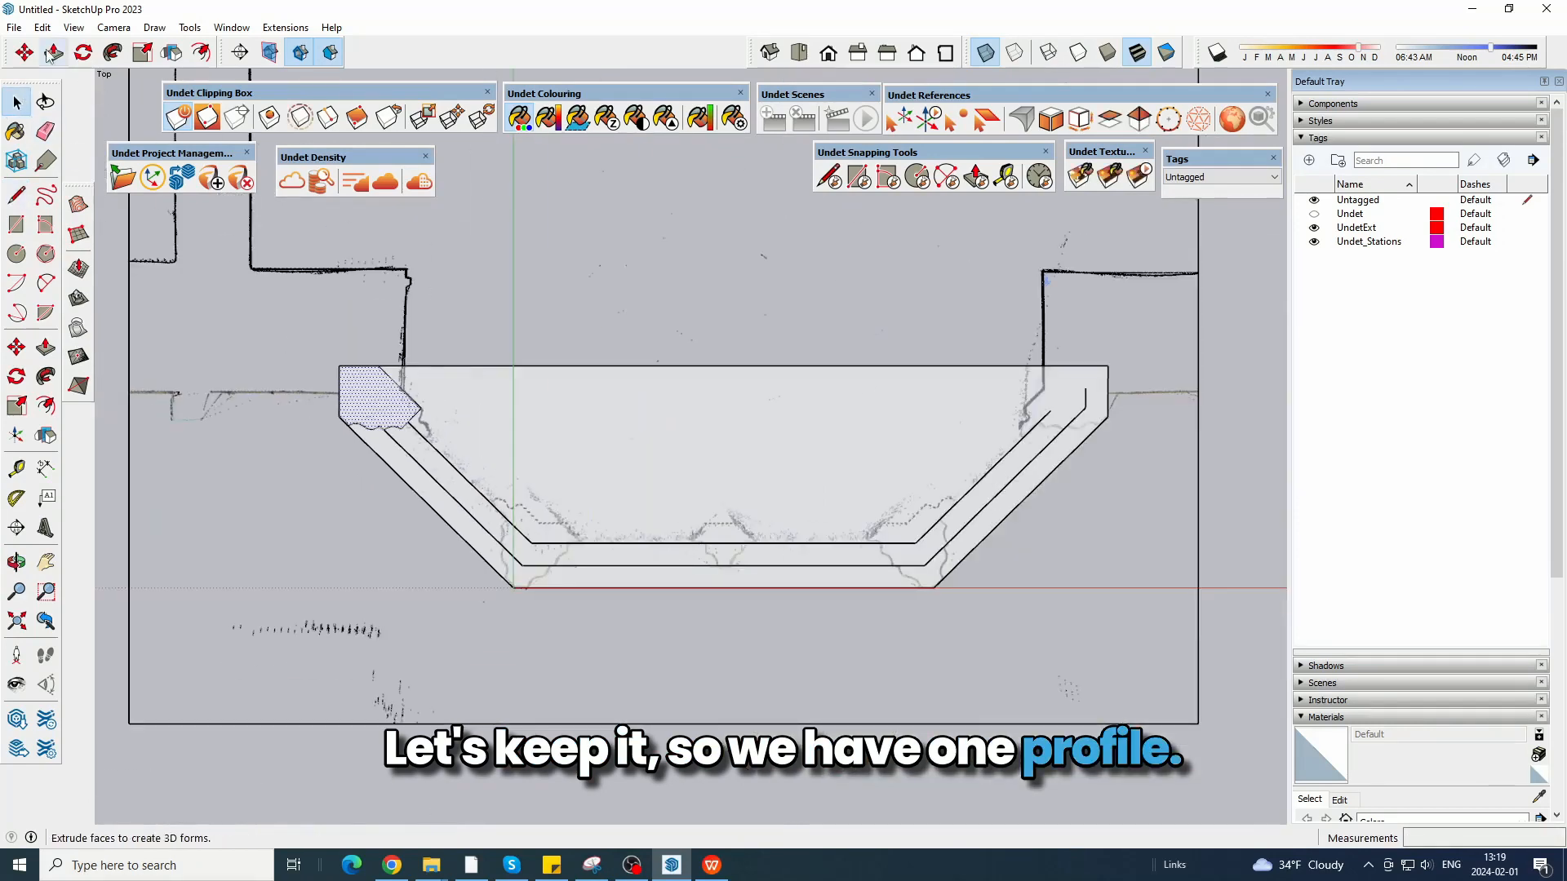
pyautogui.press('m')
pyautogui.scroll(-3, 408, 517)
pyautogui.press('ctrl')
pyautogui.click(536, 360)
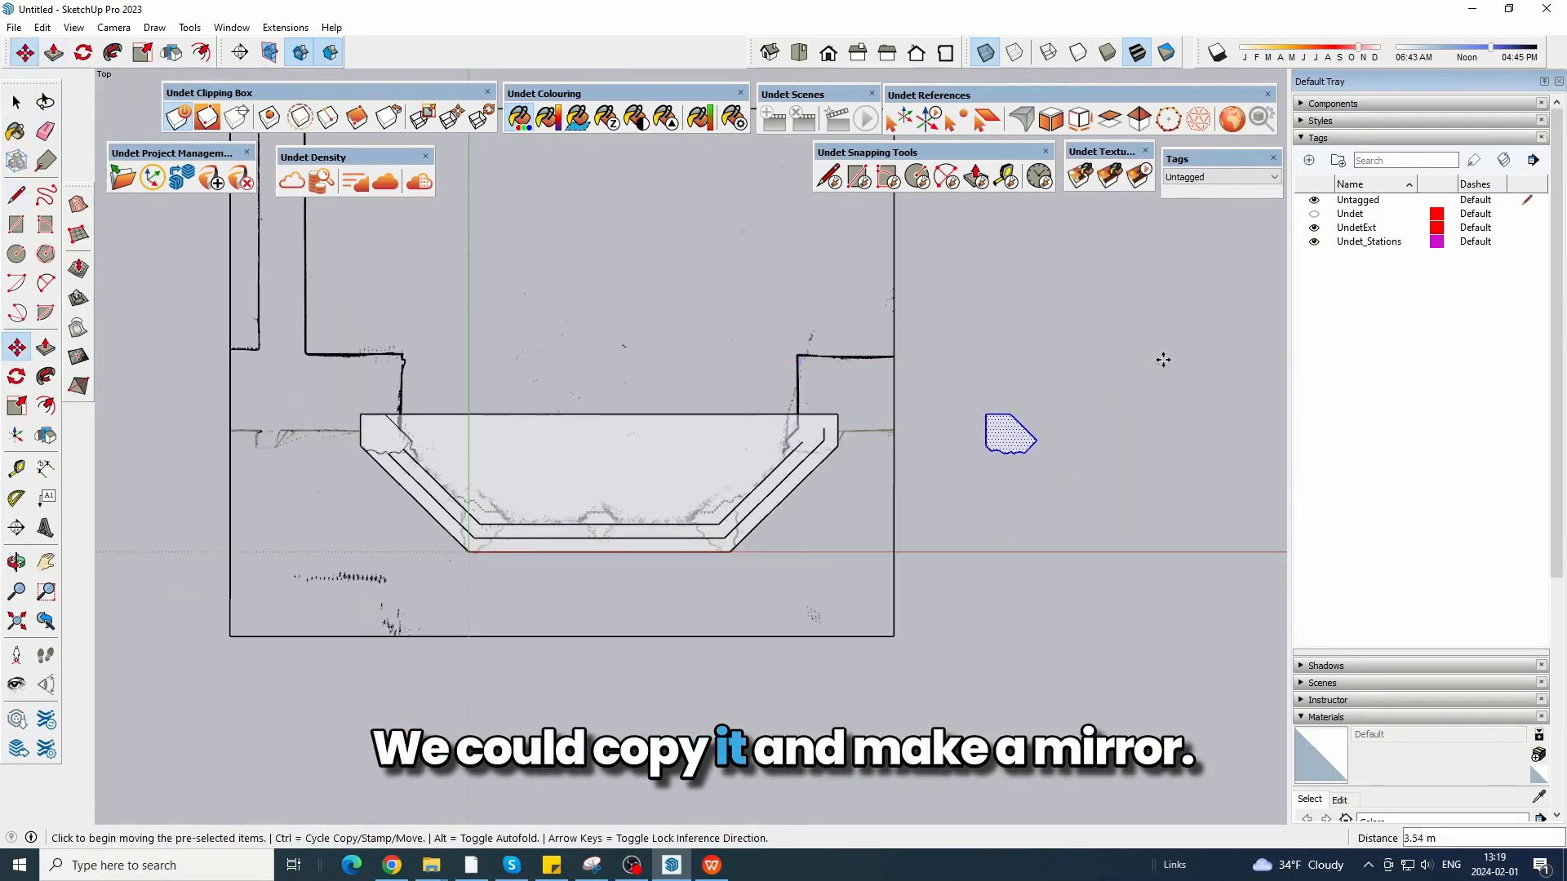
# Flip the copied profile and move it about 1.13 m onto the bay's right corner.
pyautogui.click(46, 435)
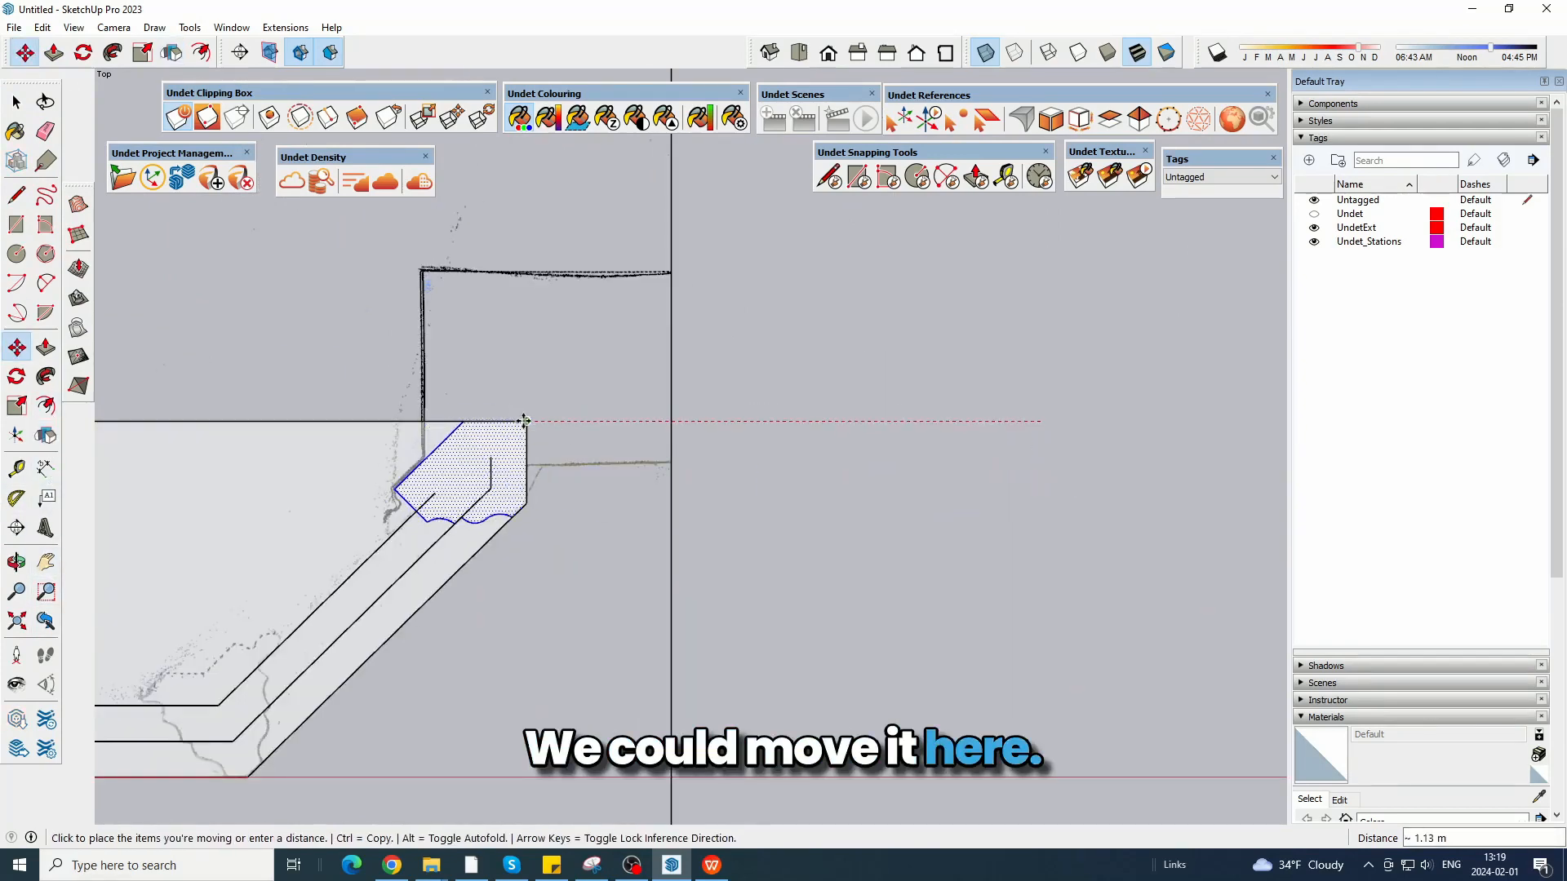
pyautogui.click(525, 421)
pyautogui.scroll(2, 331, 485)
# Erase the leftover offset line segments inside the right corner profile.
pyautogui.press('b')
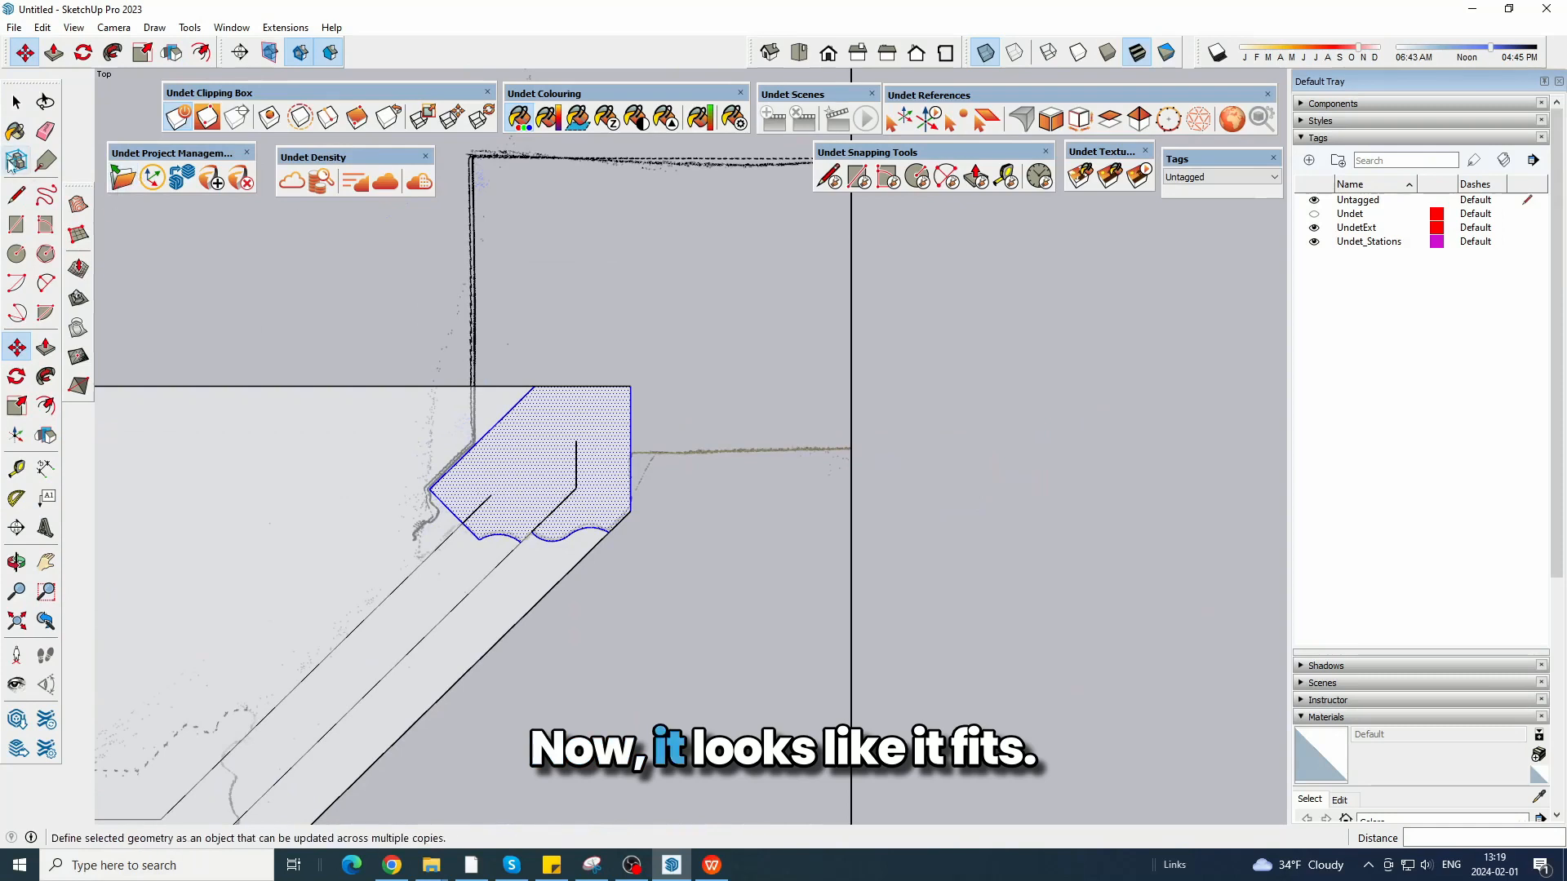
pyautogui.click(18, 103)
pyautogui.scroll(5, 1431, 409)
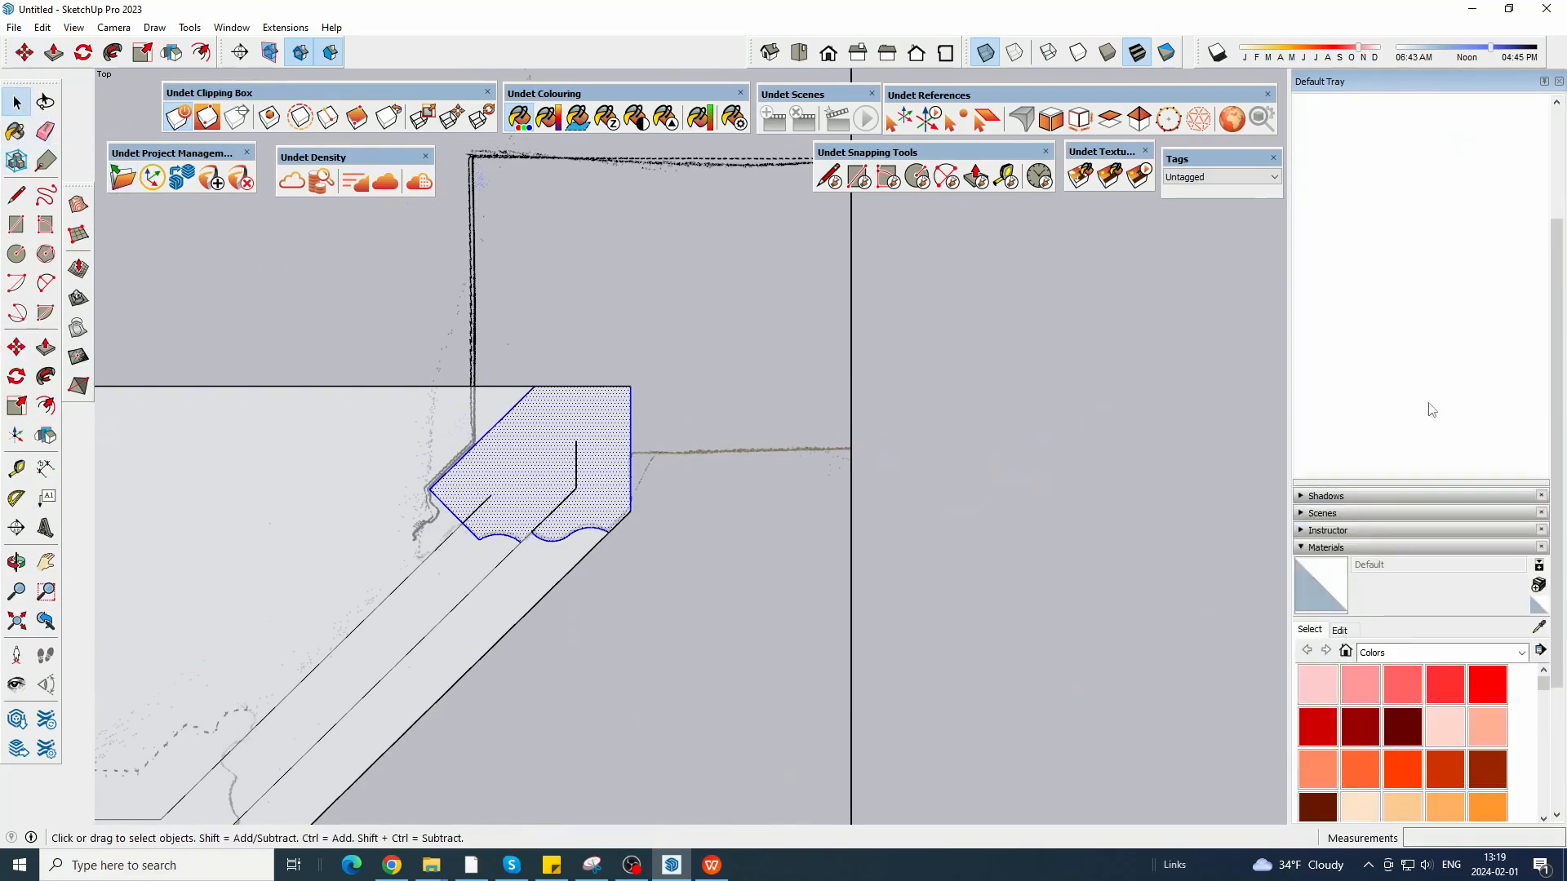
pyautogui.scroll(2, 510, 467)
pyautogui.click(46, 130)
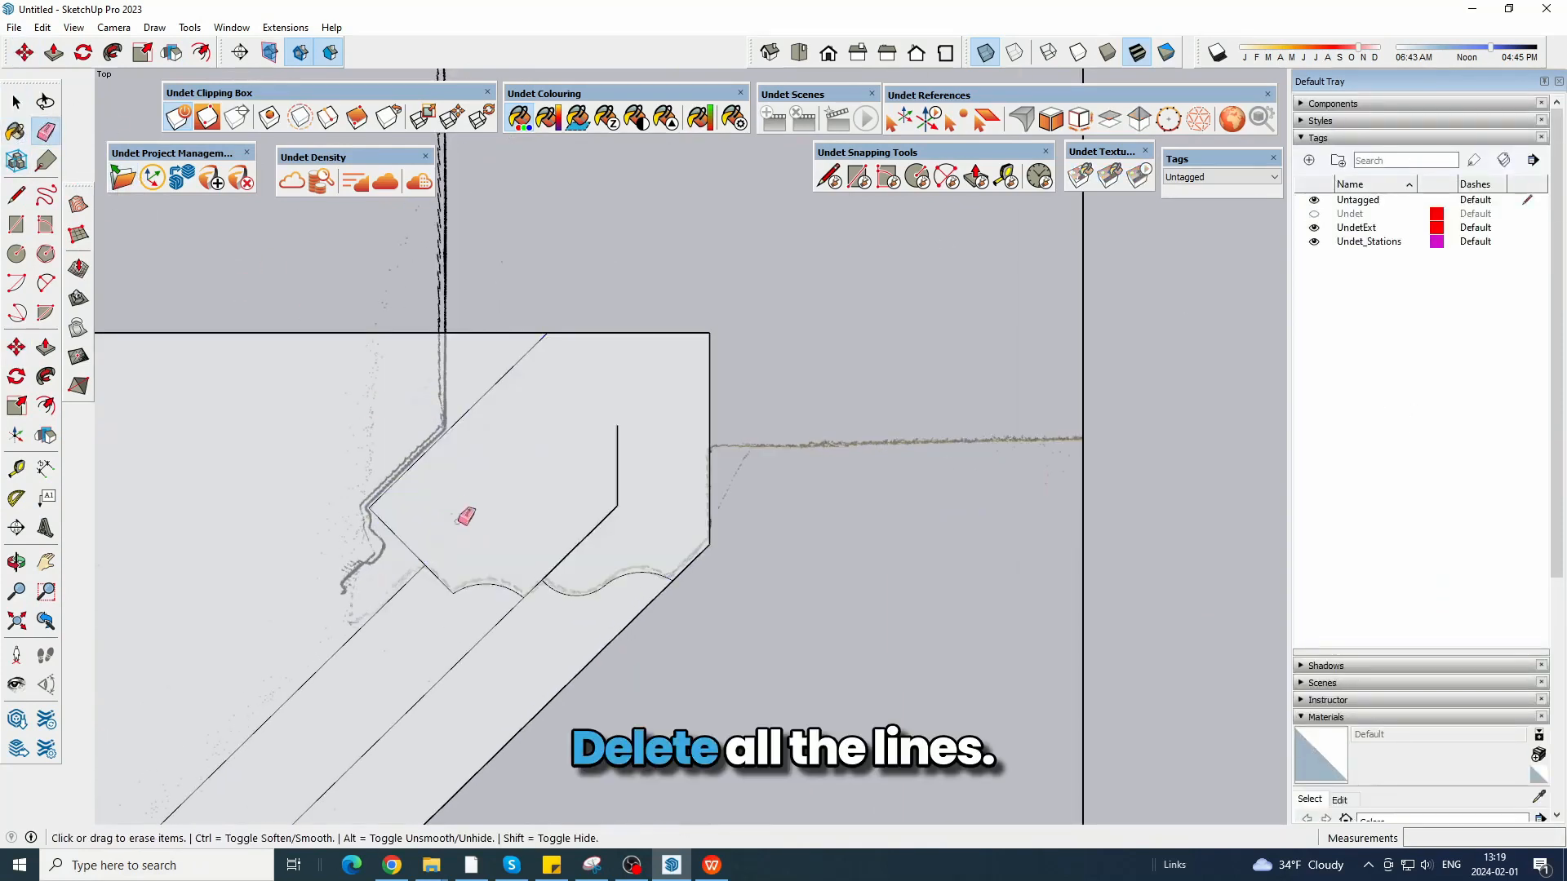
pyautogui.moveTo(616, 470); pyautogui.dragTo(617, 429)
pyautogui.scroll(-6, 1072, 411)
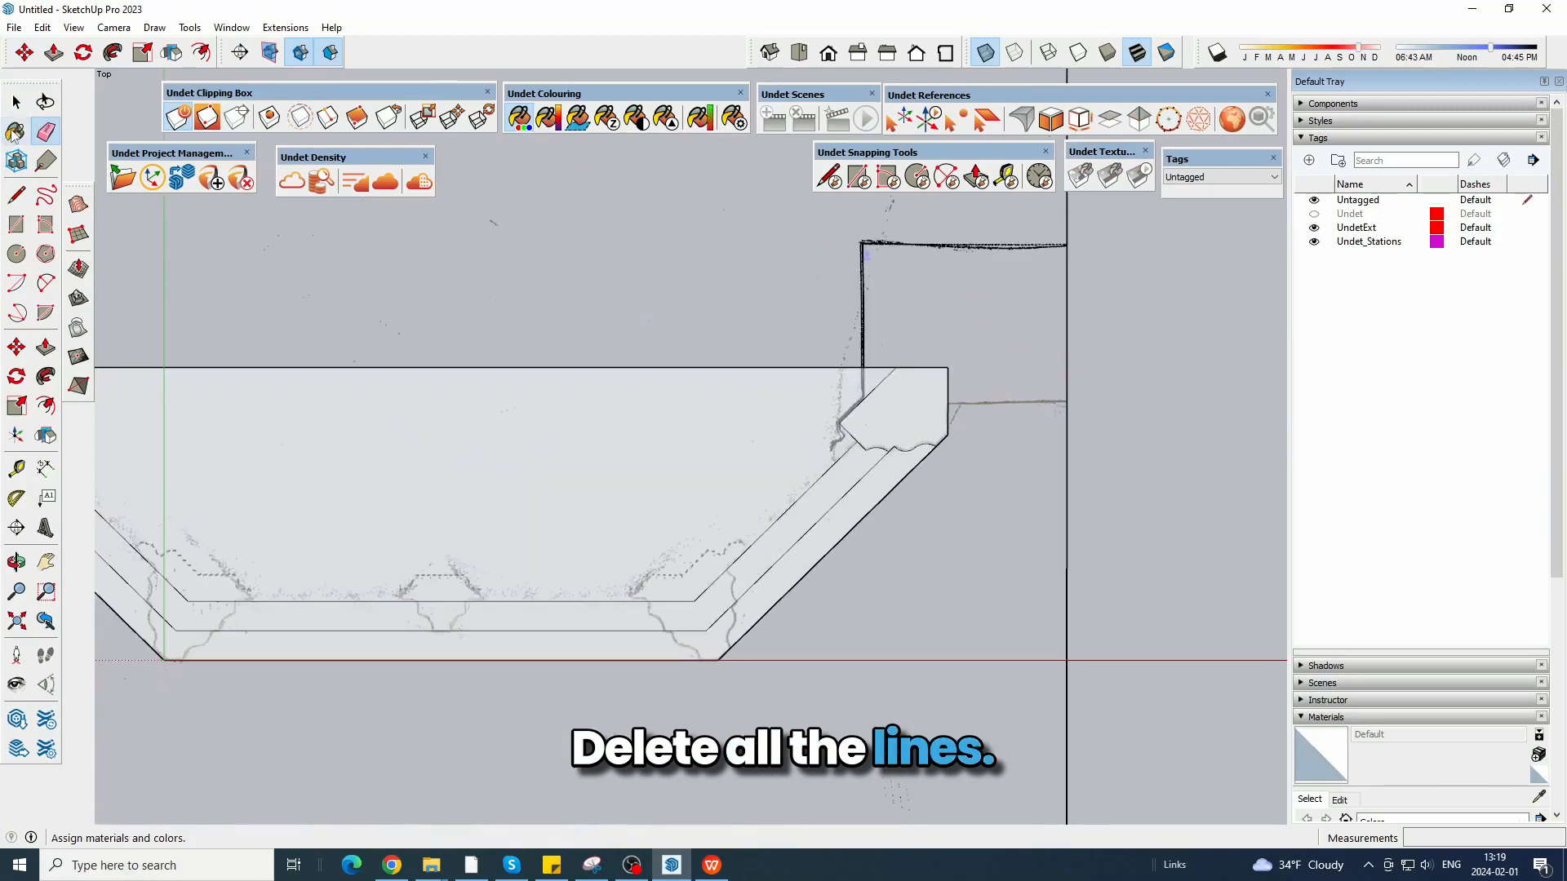
# Copy the right corner profile face into the empty area in front of the bay's right diagonal.
pyautogui.click(16, 102)
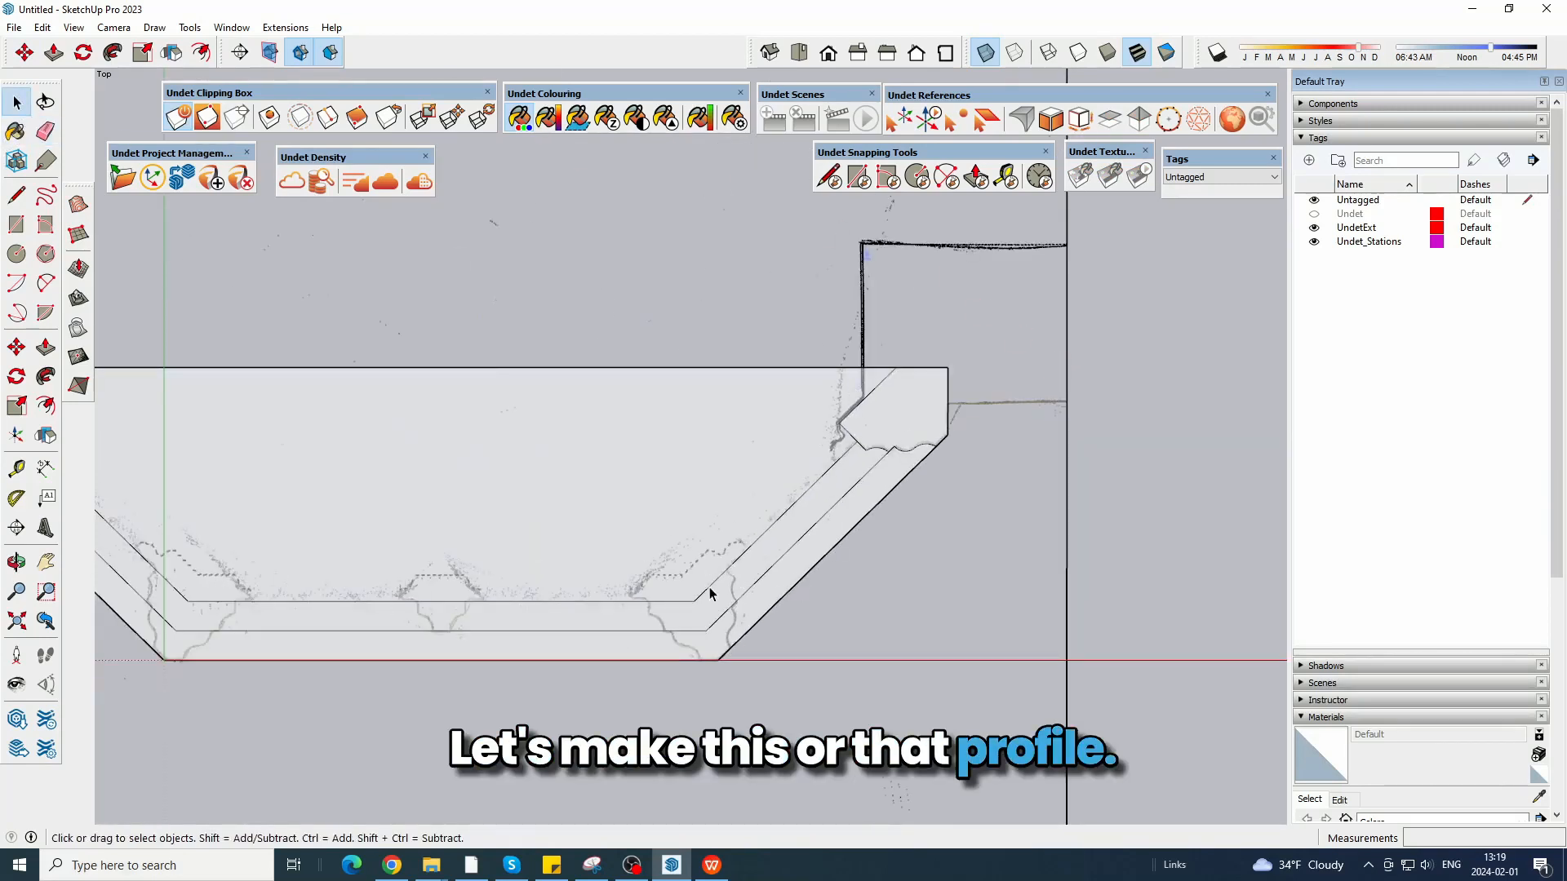
pyautogui.click(879, 406)
pyautogui.click(25, 53)
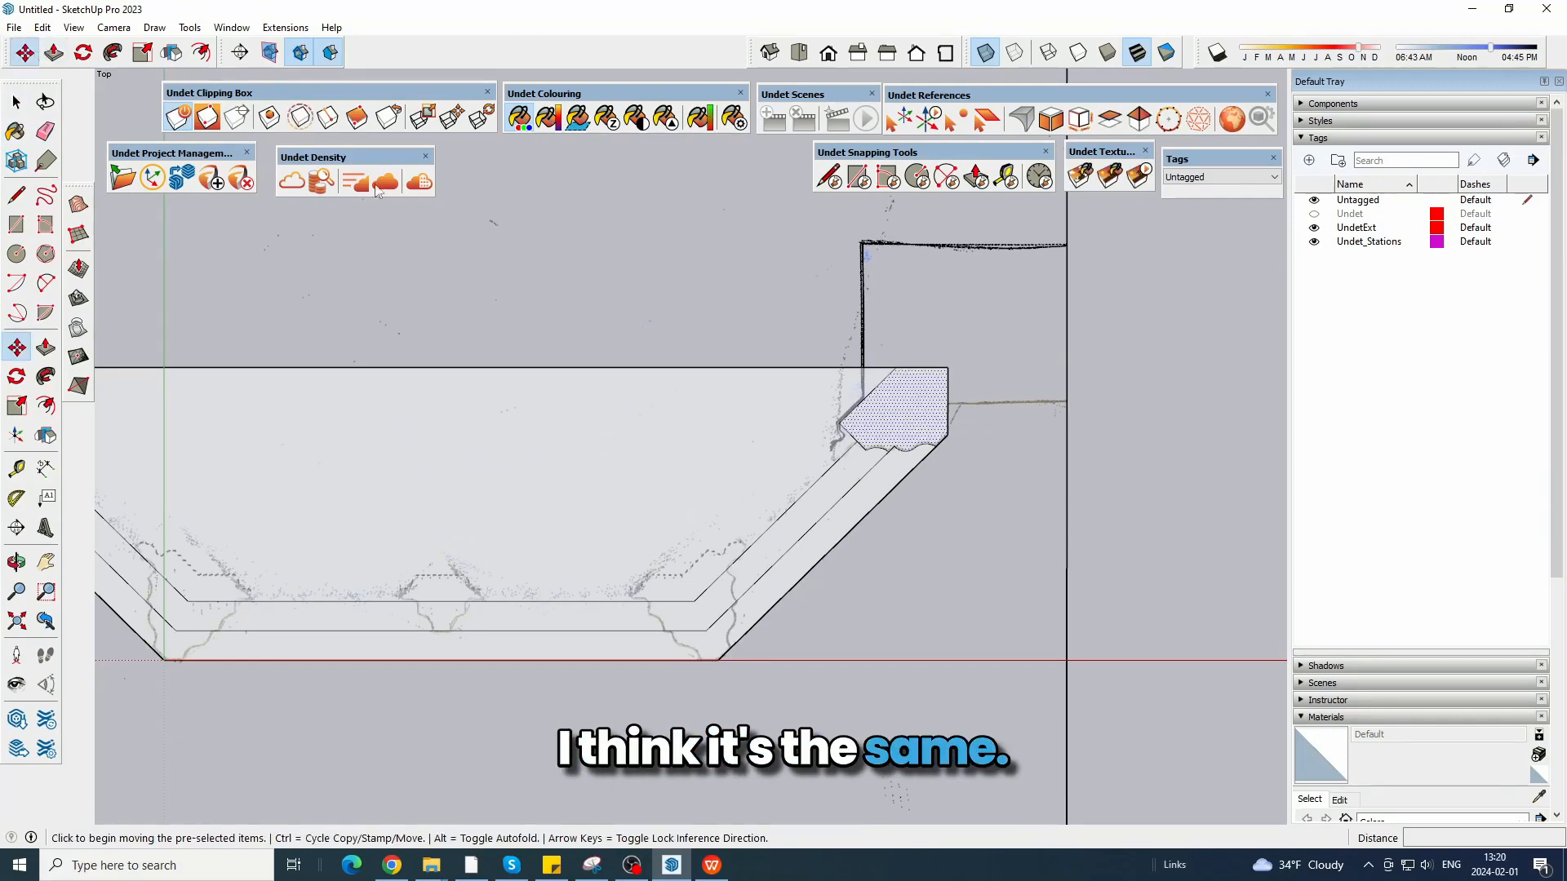
pyautogui.scroll(1, 867, 306)
pyautogui.press('ctrl')
pyautogui.click(955, 375)
pyautogui.scroll(-6, 618, 392)
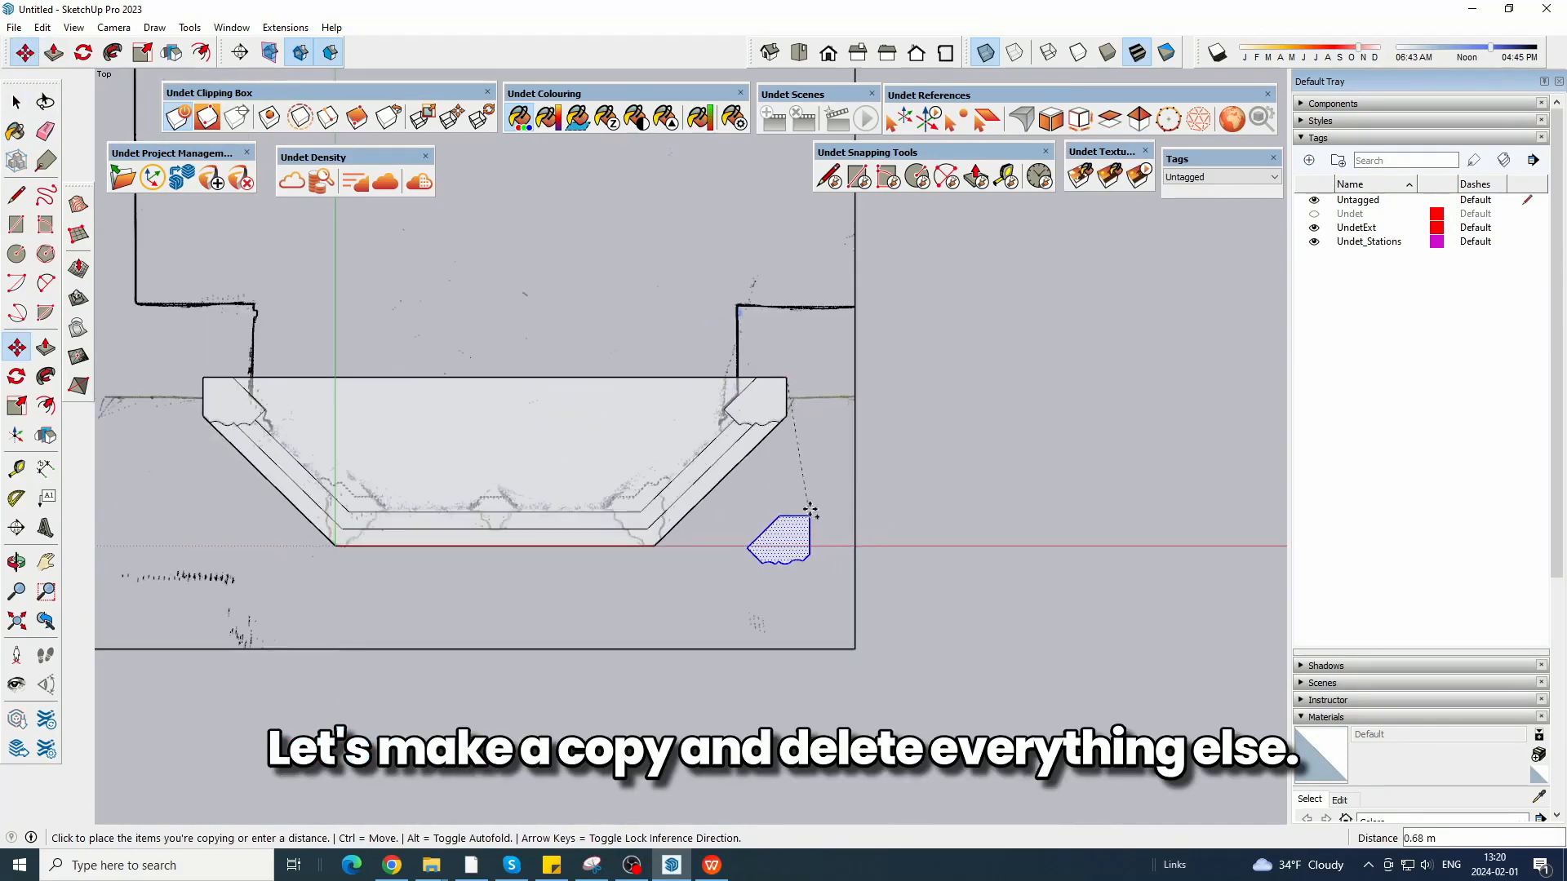
pyautogui.click(818, 580)
# Erase the straight back and side edges of the copied profile, keeping only its moulded front line.
pyautogui.scroll(3, 805, 652)
pyautogui.click(46, 131)
pyautogui.scroll(3, 822, 590)
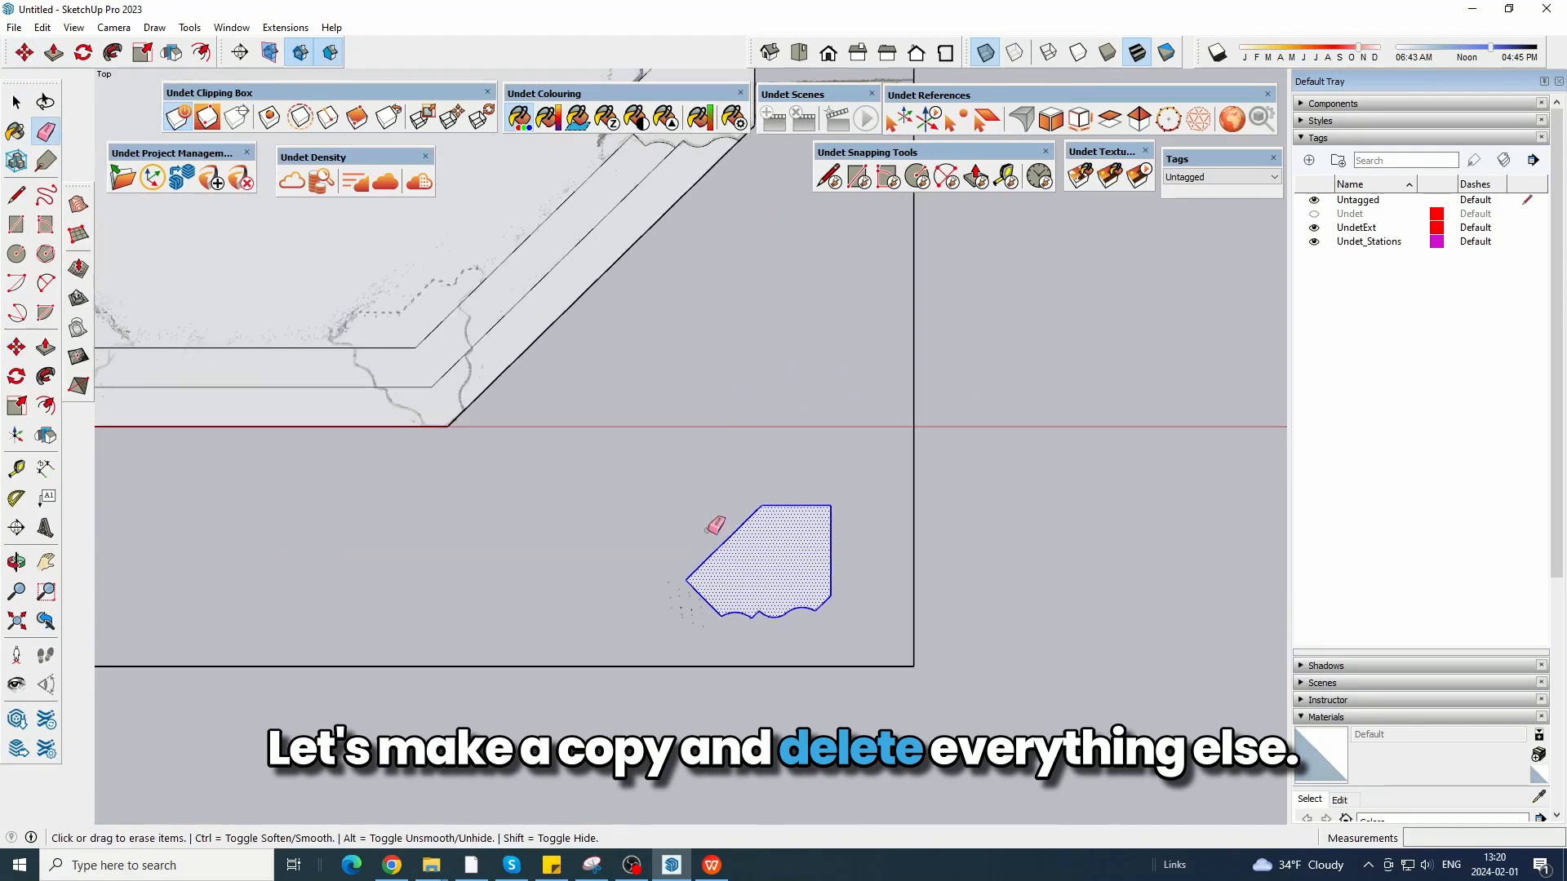
pyautogui.moveTo(705, 534)
pyautogui.mouseDown()
pyautogui.moveTo(837, 512)
pyautogui.moveTo(821, 558)
pyautogui.mouseUp()
pyautogui.scroll(2, 710, 629)
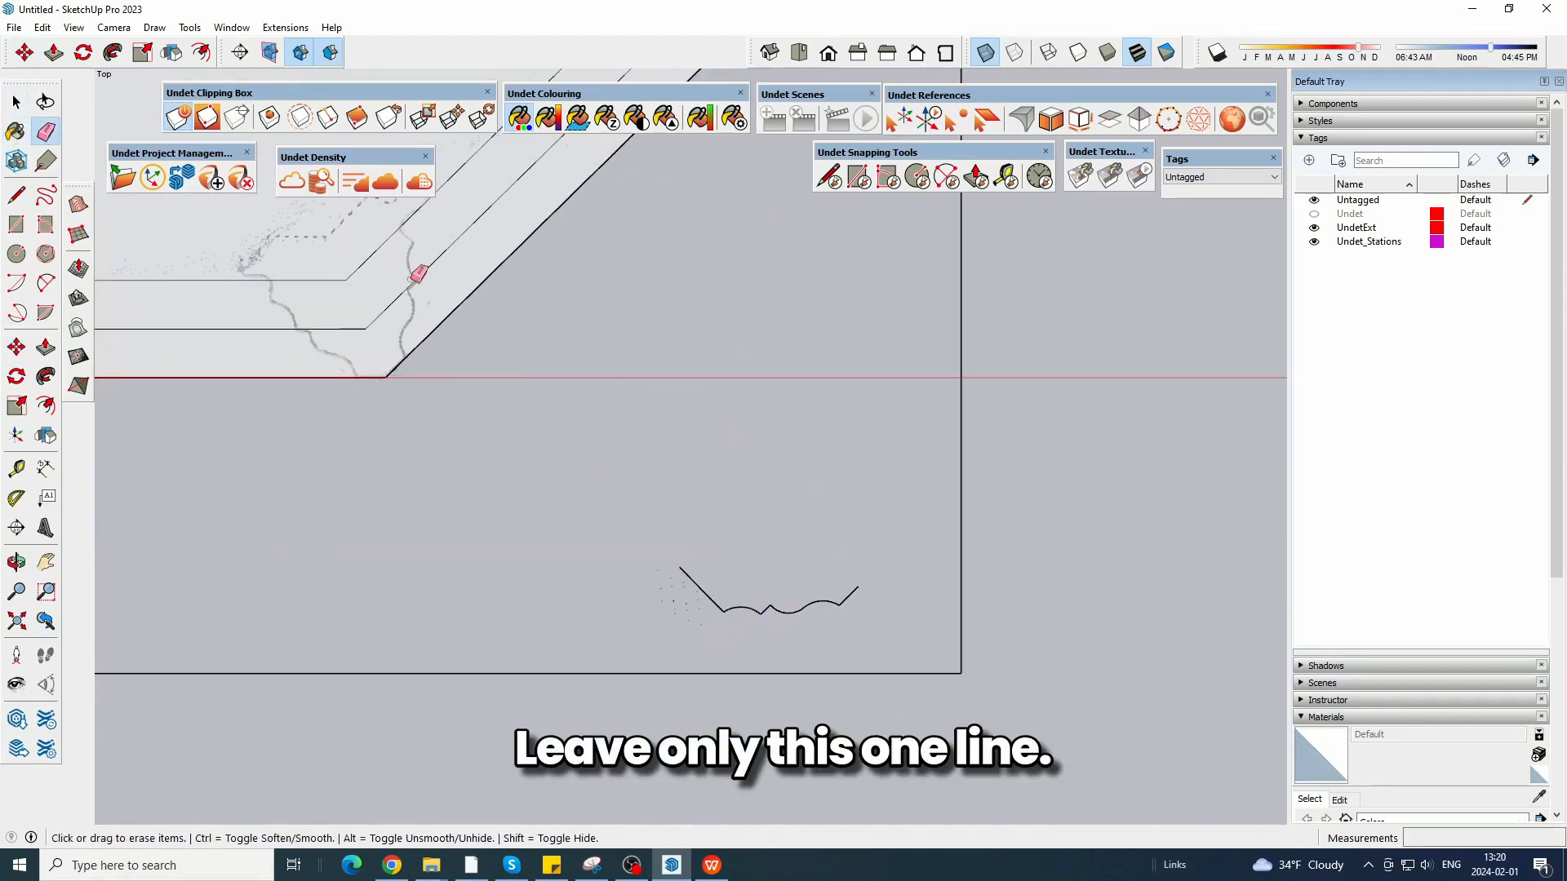
# Rotate the copied moulding line so its long end segment stands vertical and its short end segment lies horizontal.
pyautogui.keyDown('shift'); pyautogui.moveTo(555, 293); pyautogui.dragTo(536, 395, button='middle'); pyautogui.keyUp('shift')
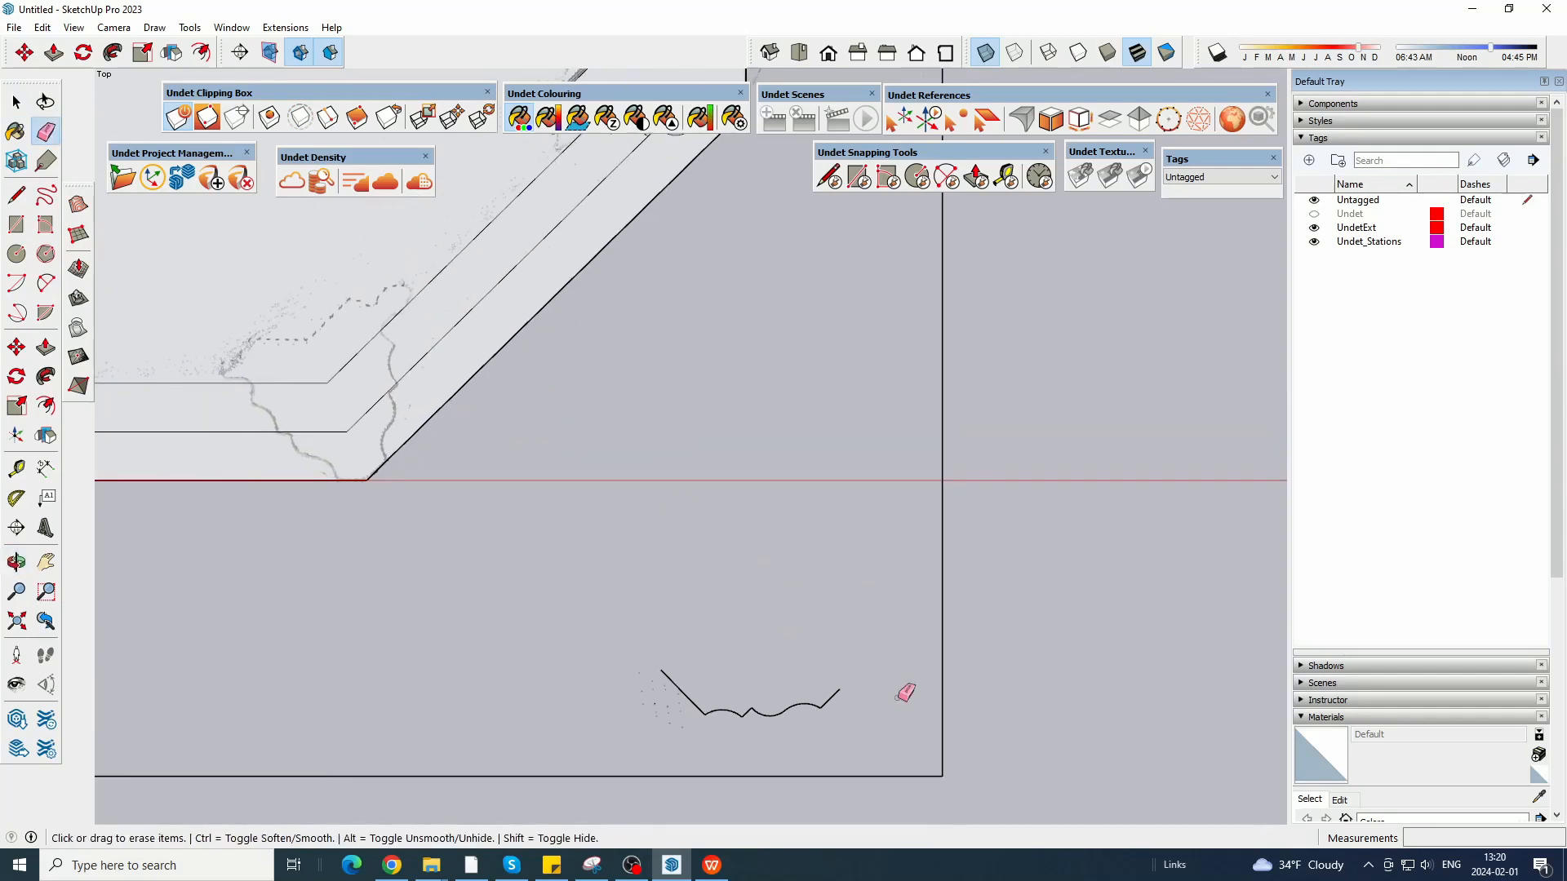
pyautogui.press('space')
pyautogui.tripleClick(835, 703)
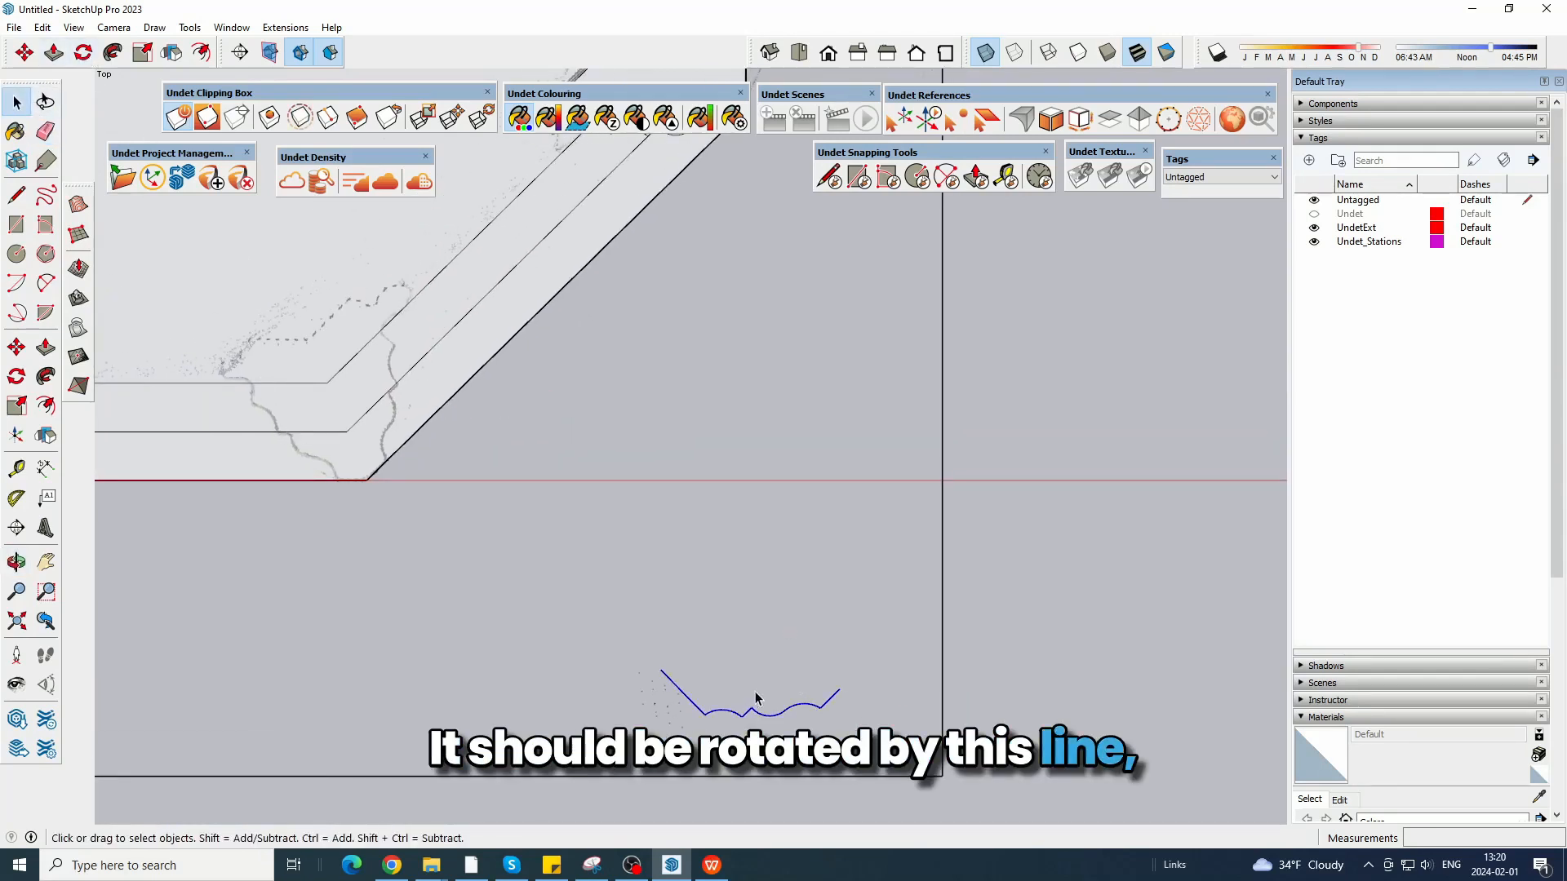
pyautogui.click(85, 54)
pyautogui.scroll(5, 751, 707)
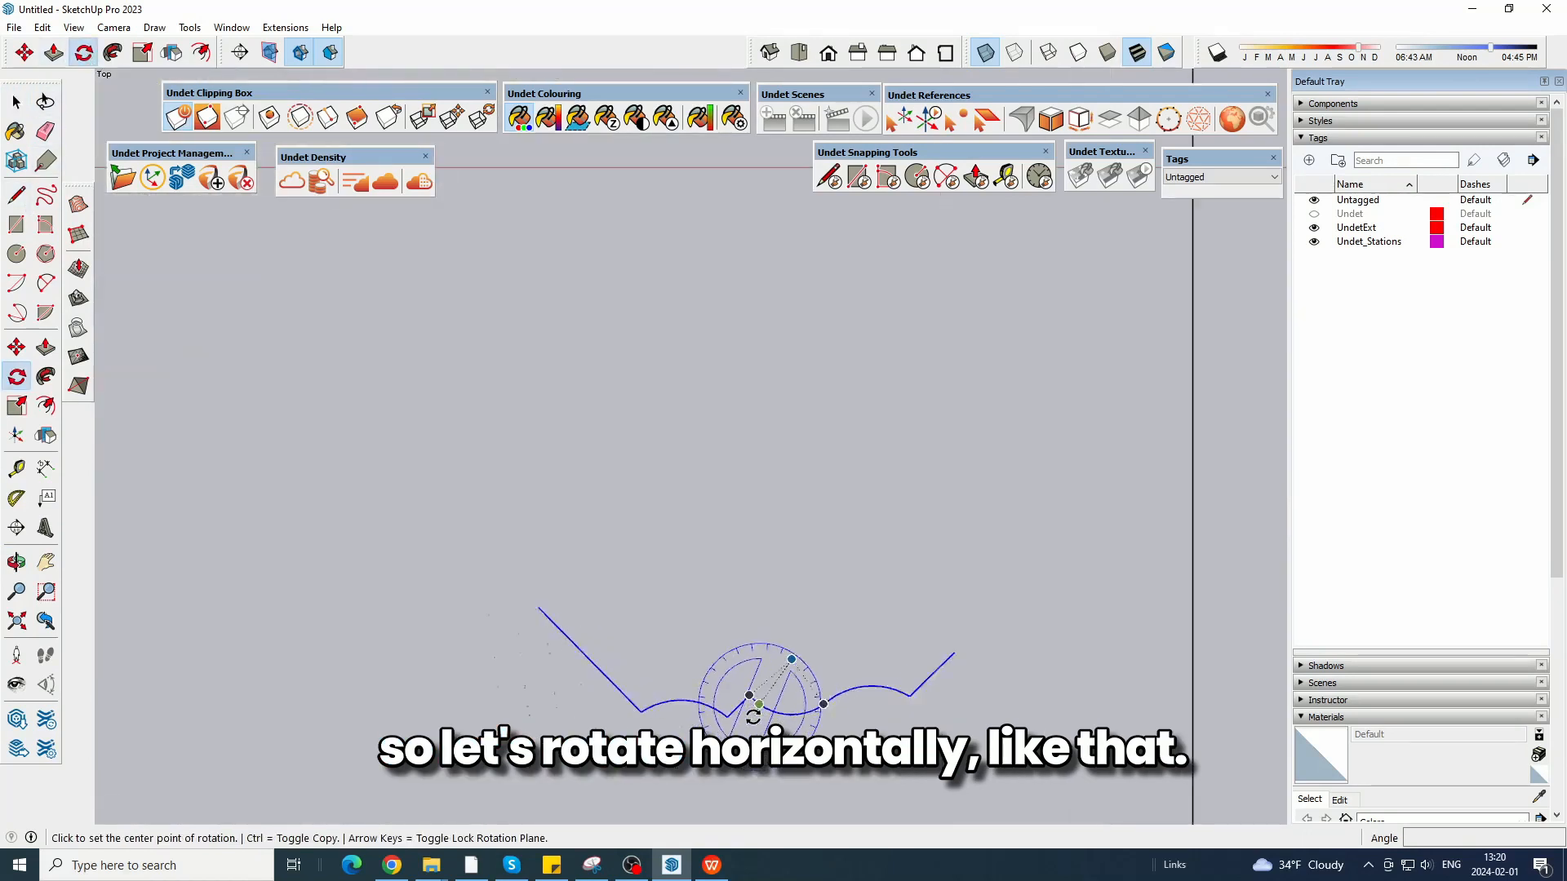
pyautogui.click(718, 716)
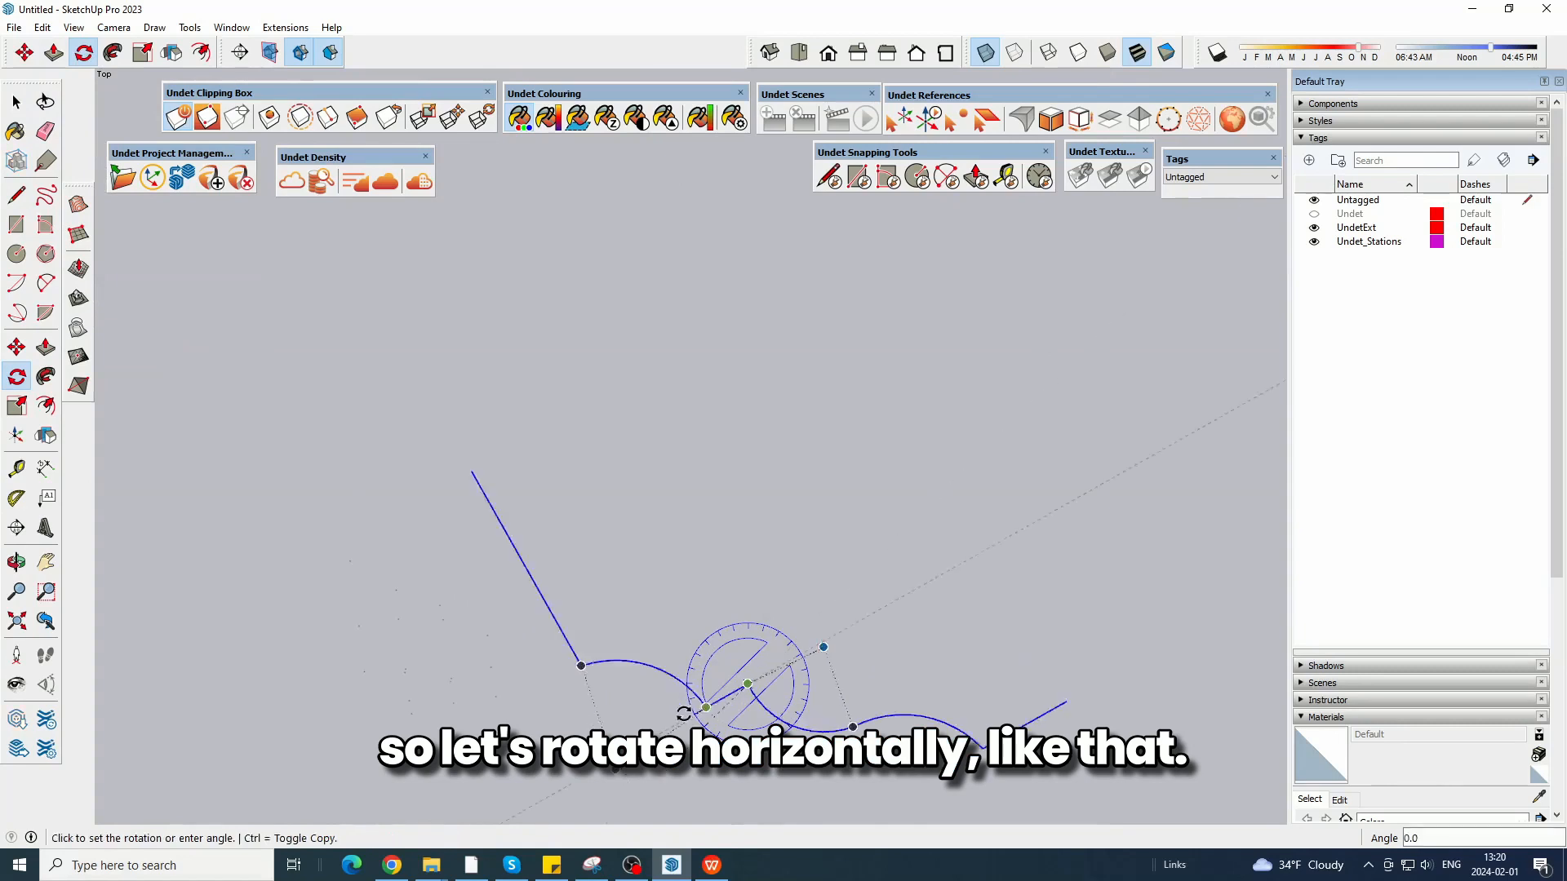
pyautogui.click(642, 687)
pyautogui.scroll(-6, 987, 640)
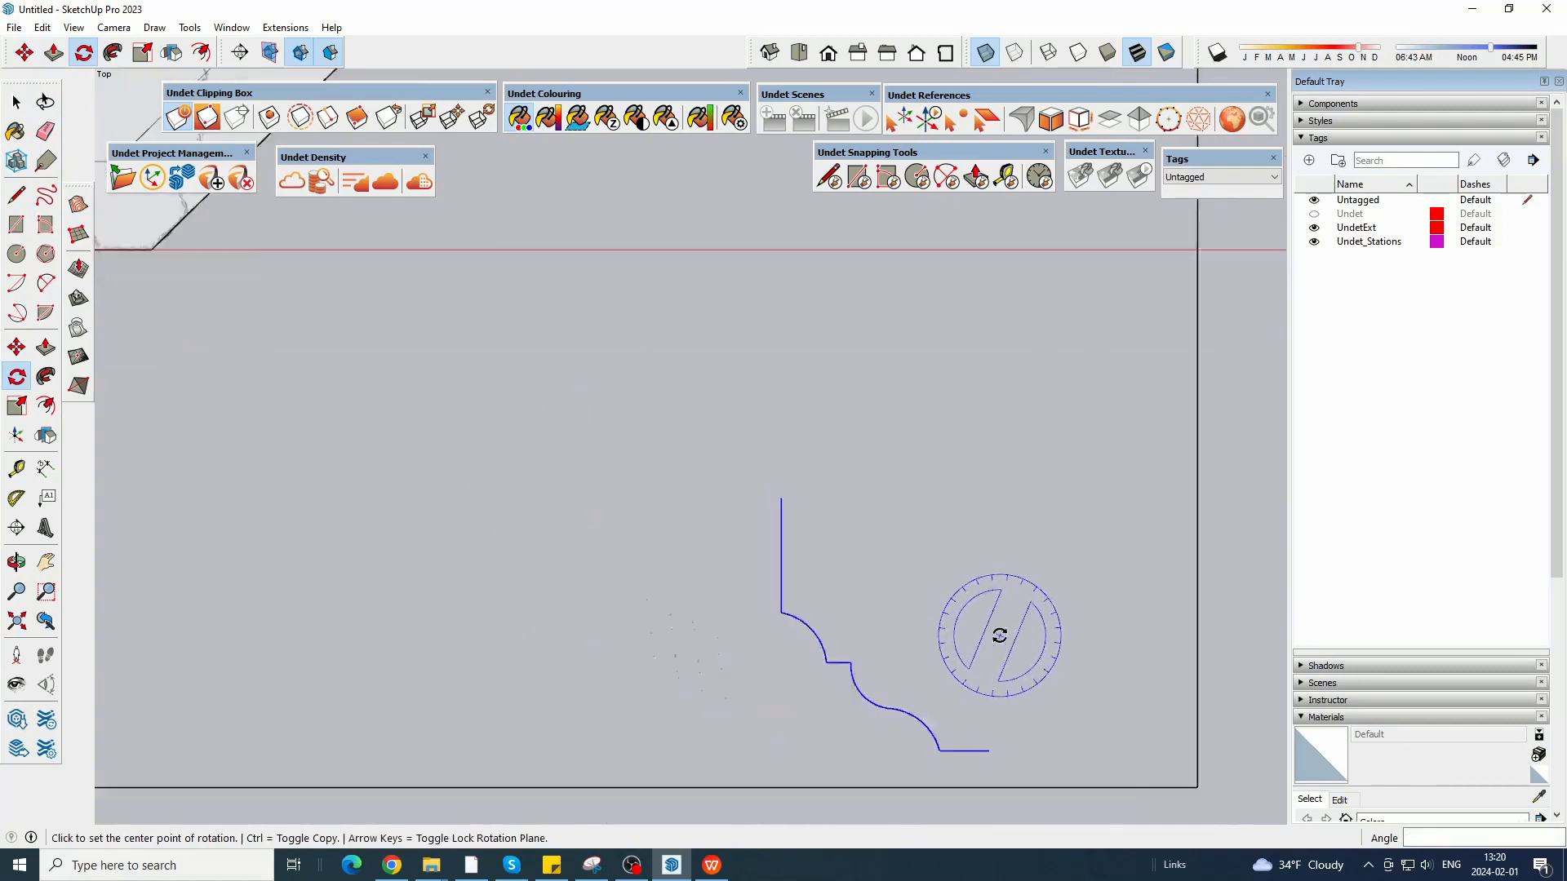
# Move the rotated moulding line onto the inner side of the scanned post at the bay's front right corner.
pyautogui.press('m')
pyautogui.click(993, 707)
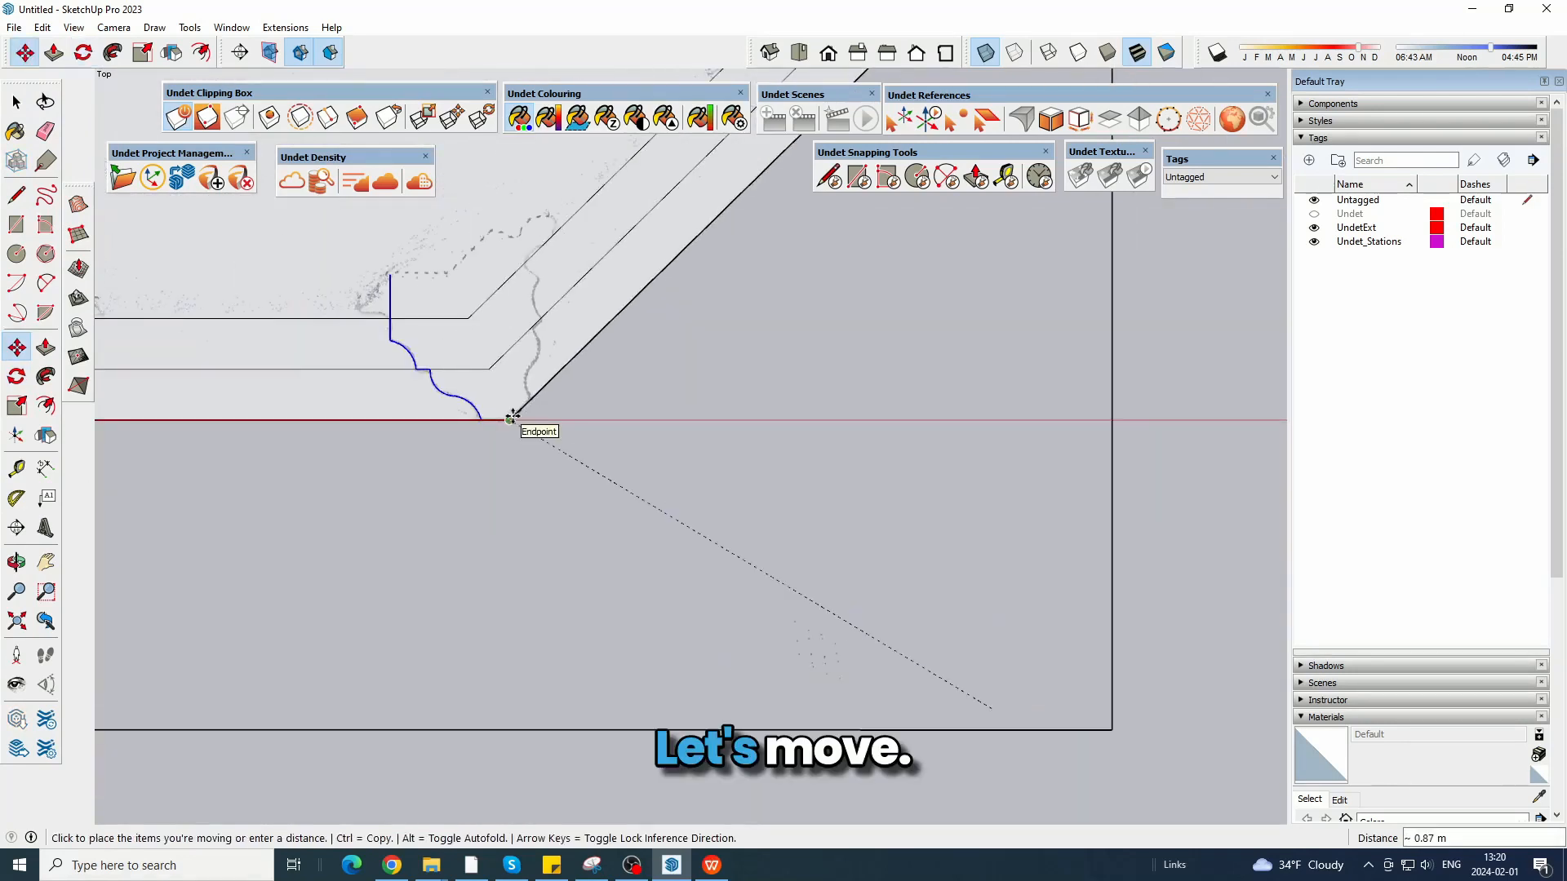
pyautogui.click(515, 419)
pyautogui.scroll(-2, 570, 598)
pyautogui.click(16, 102)
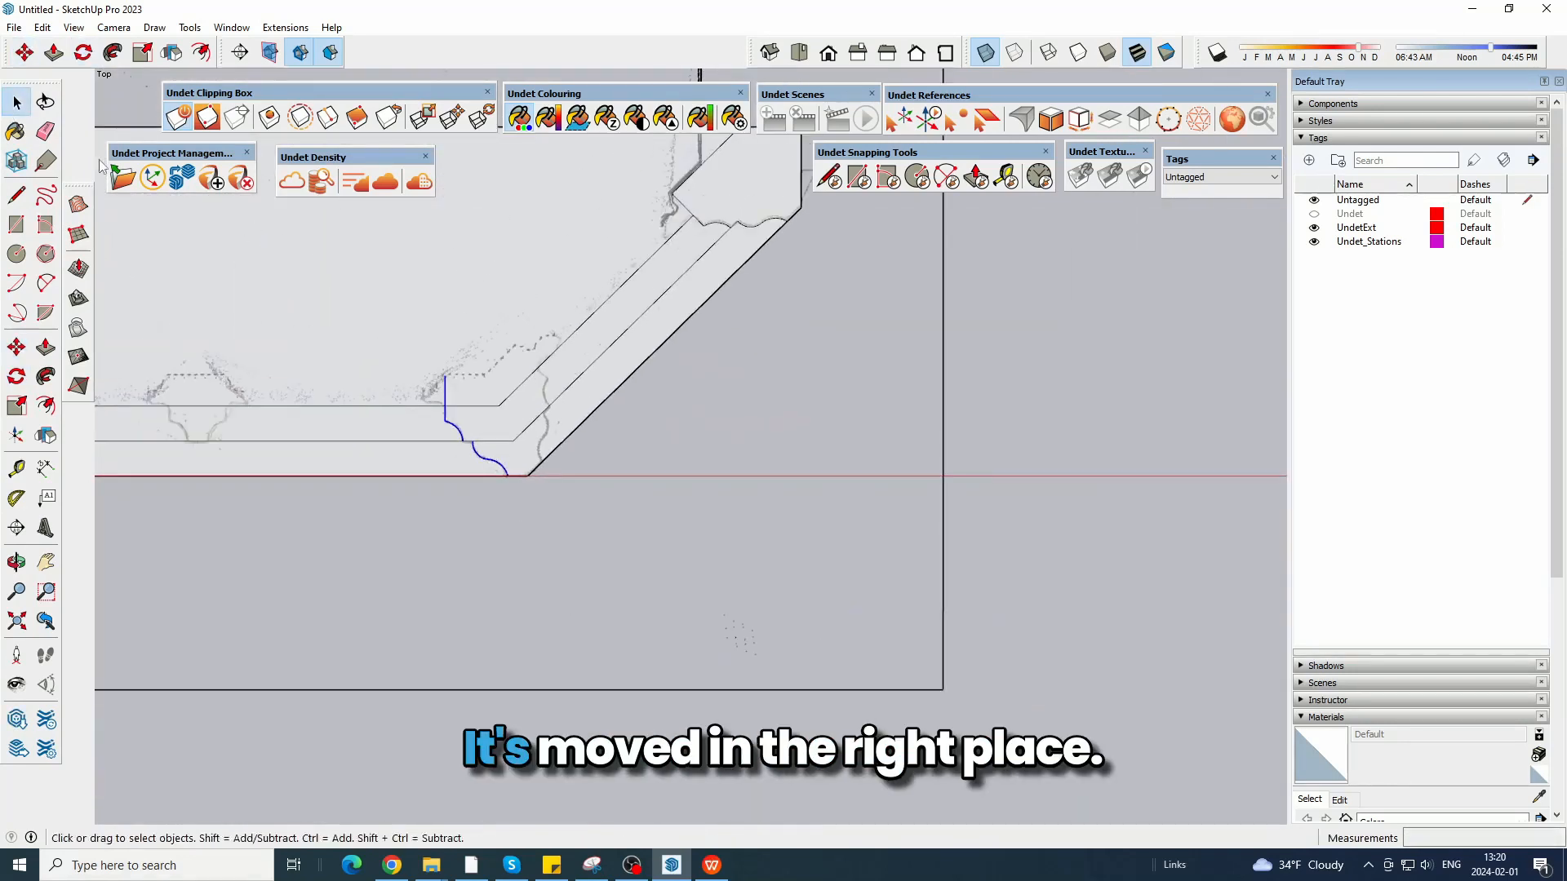
pyautogui.scroll(5, 473, 420)
pyautogui.scroll(-4, 529, 685)
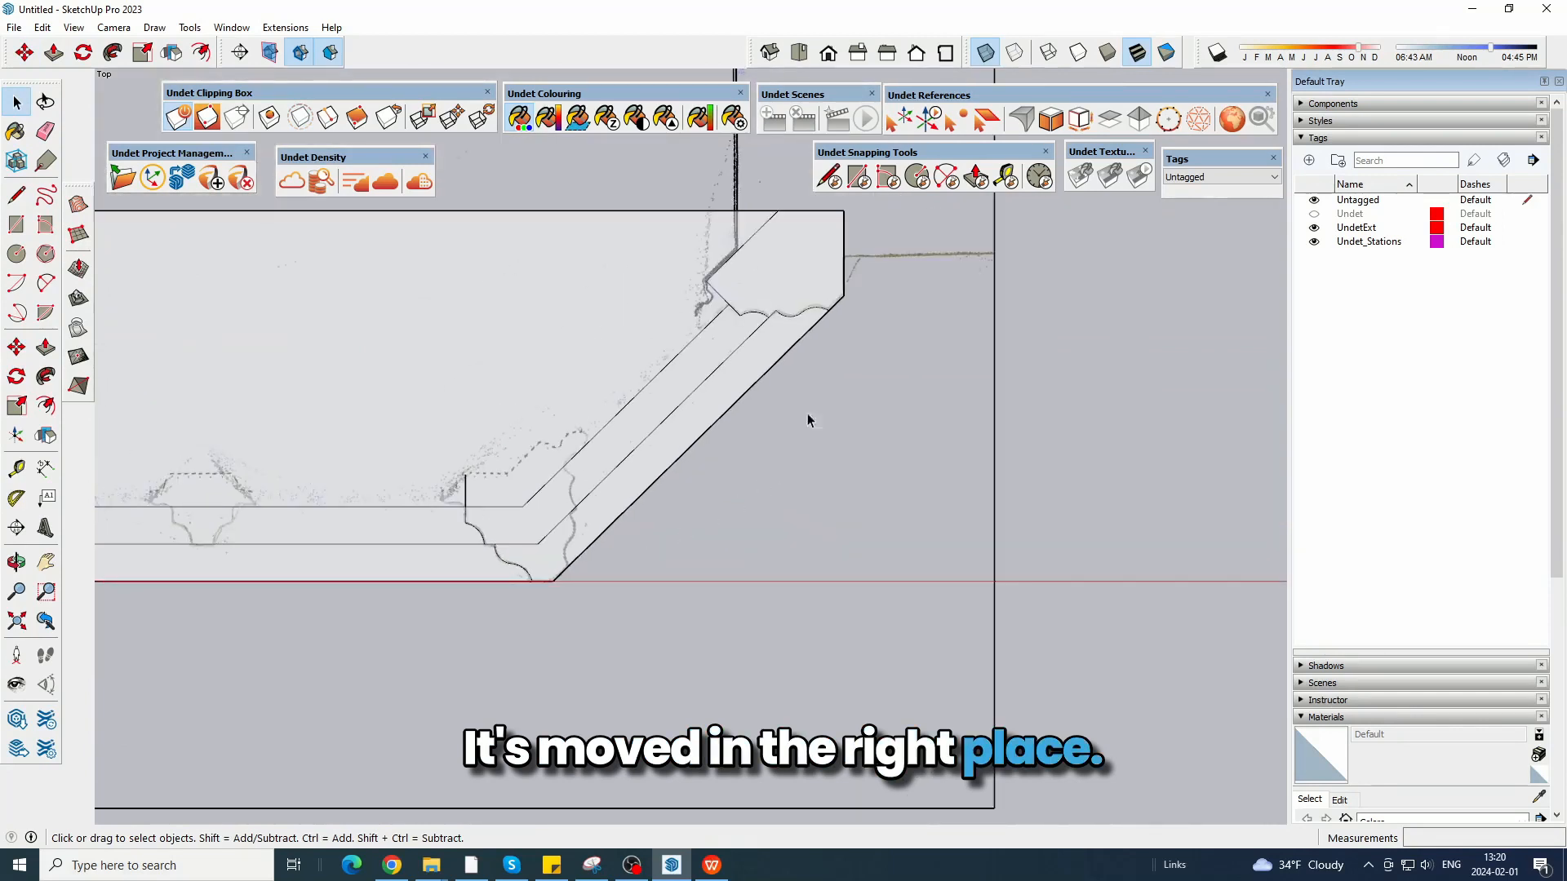
# Copy the upper right corner profile face into the empty area in front of the bay.
pyautogui.scroll(2, 777, 281)
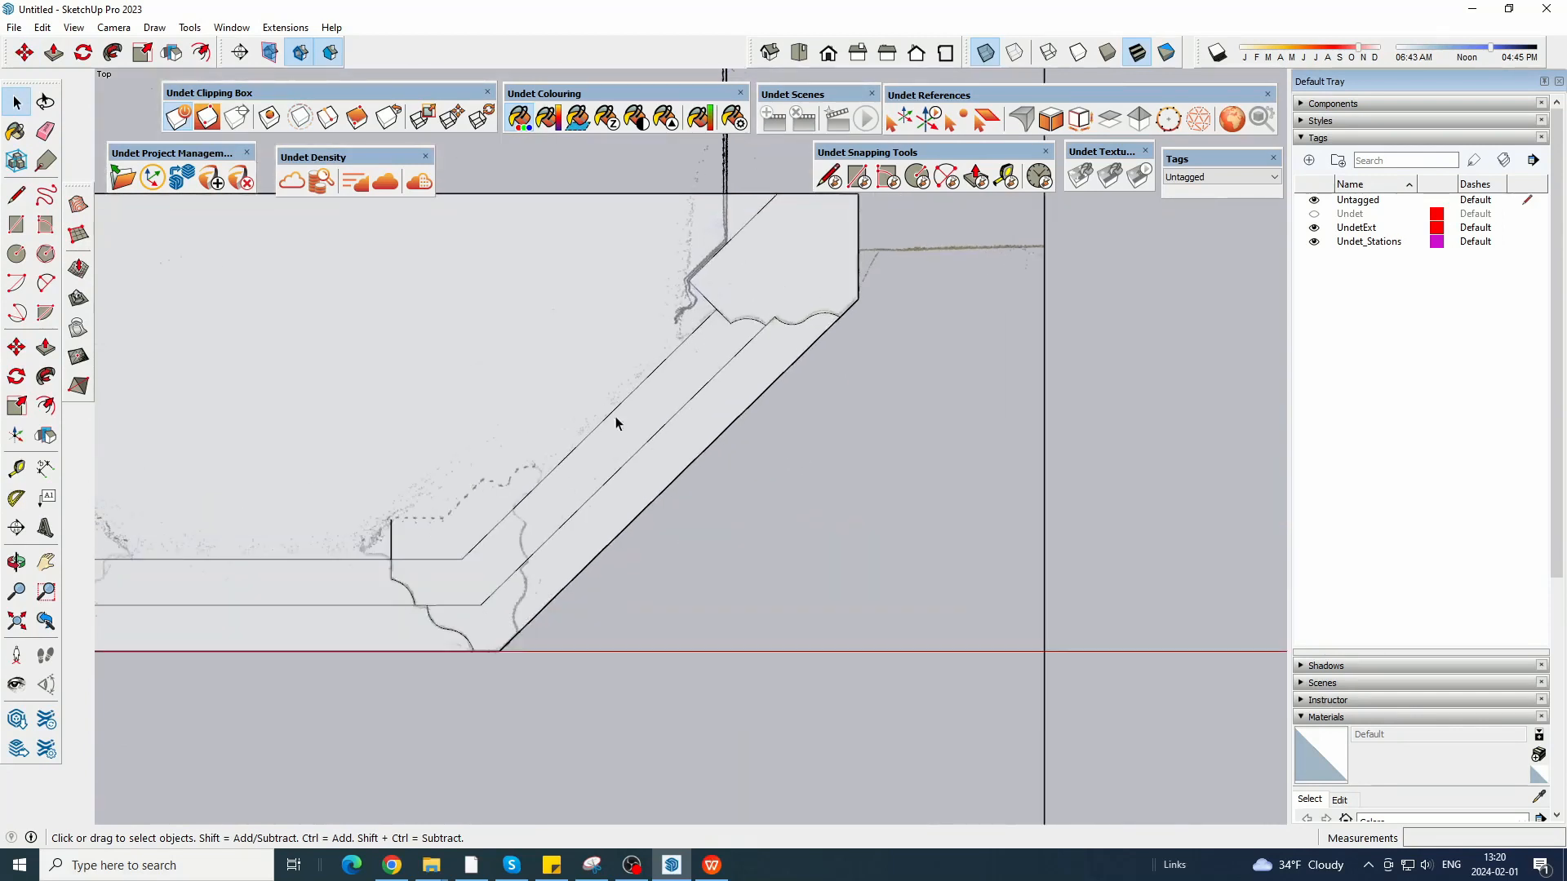
pyautogui.click(775, 308)
pyautogui.press('m')
pyautogui.click(764, 246)
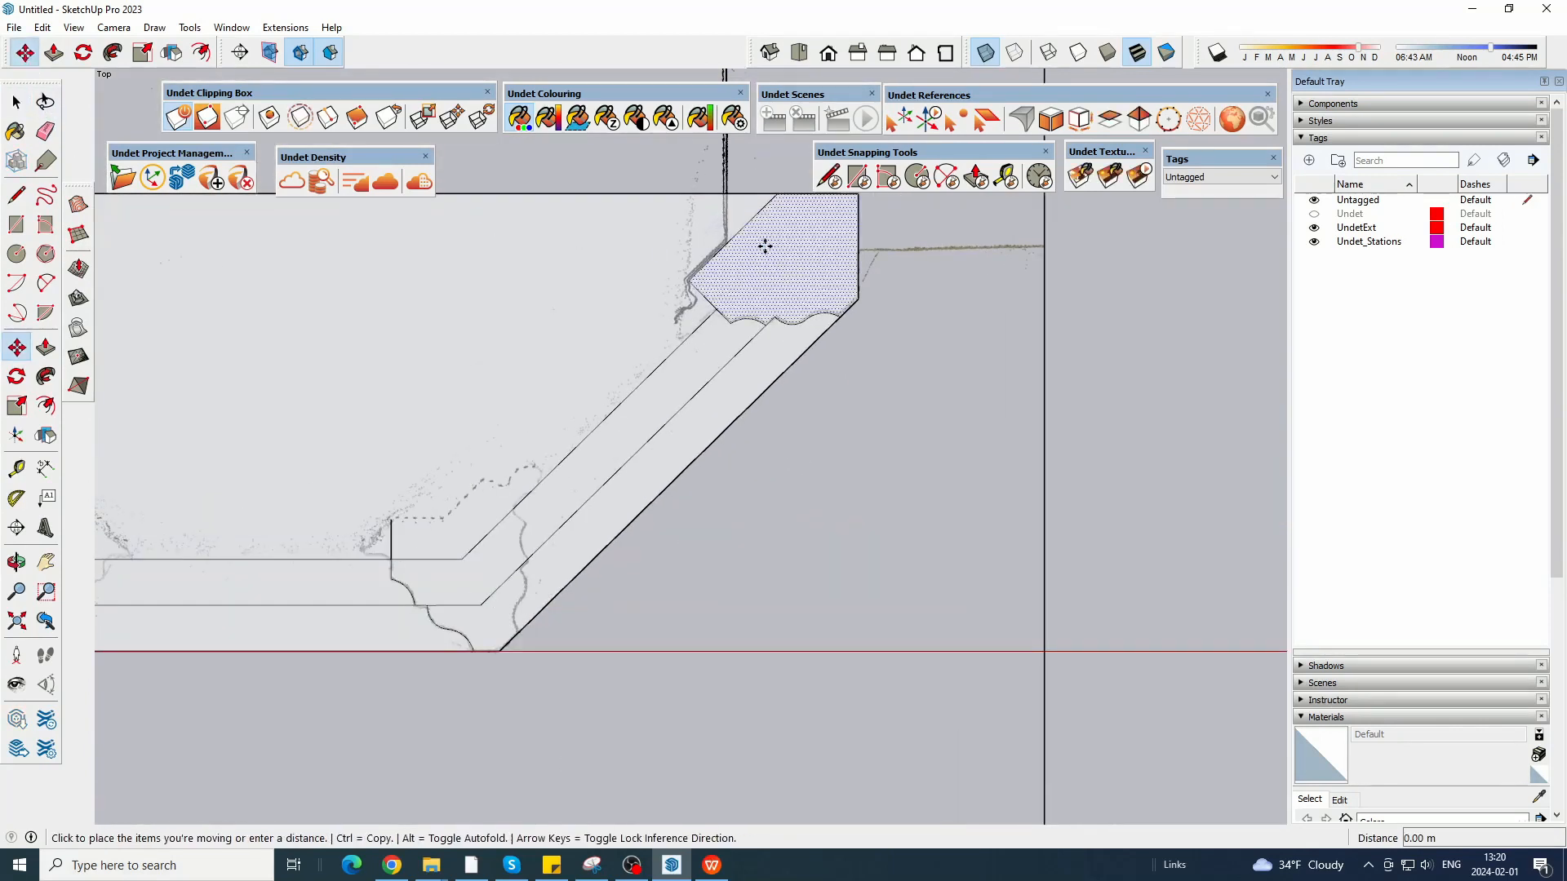
pyautogui.press('ctrl')
pyautogui.scroll(-3, 764, 246)
pyautogui.click(708, 567)
# Erase the second copy's straight back and side edges, keeping only its moulded front line.
pyautogui.click(46, 132)
pyautogui.scroll(3, 795, 549)
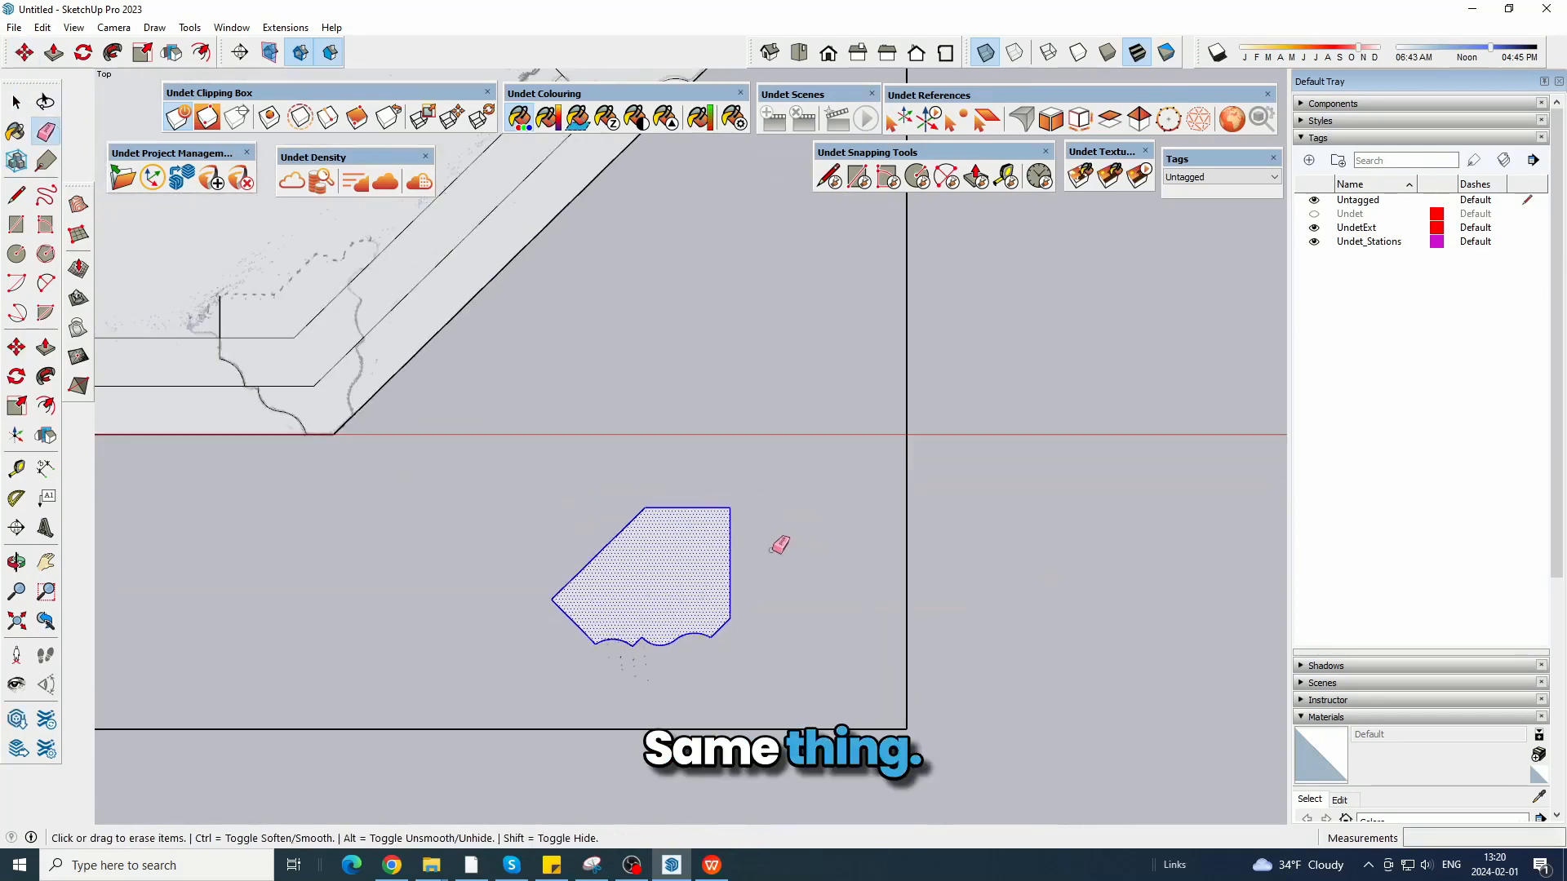
pyautogui.moveTo(772, 550)
pyautogui.mouseDown()
pyautogui.moveTo(617, 516)
pyautogui.moveTo(606, 539)
pyautogui.mouseUp()
# Flip the second moulding line so its long end segment is on the opposite side.
pyautogui.click(17, 102)
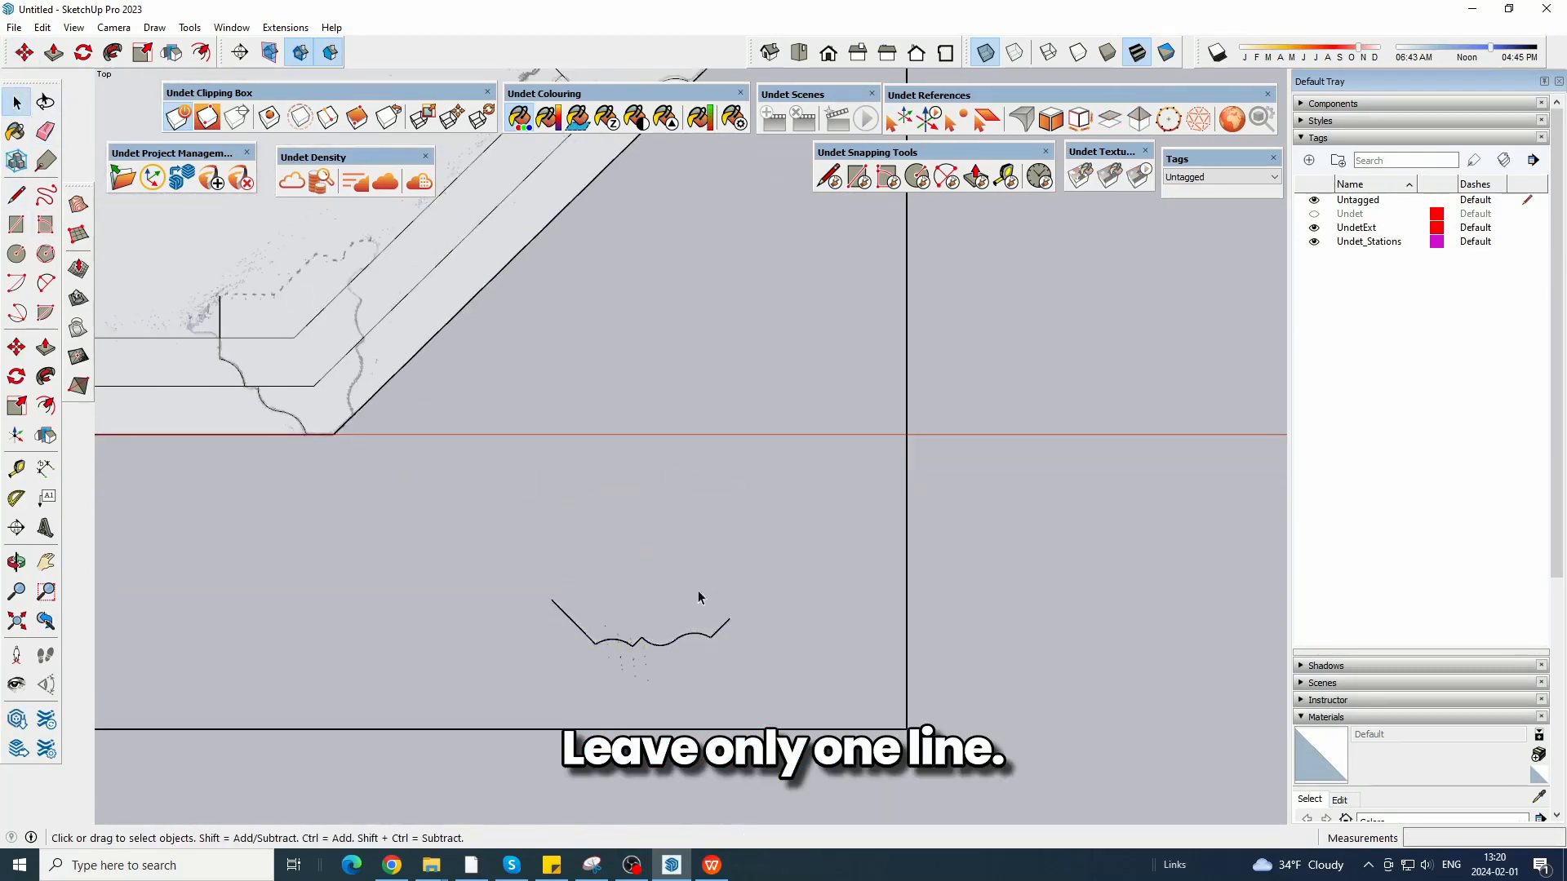
pyautogui.click(717, 630)
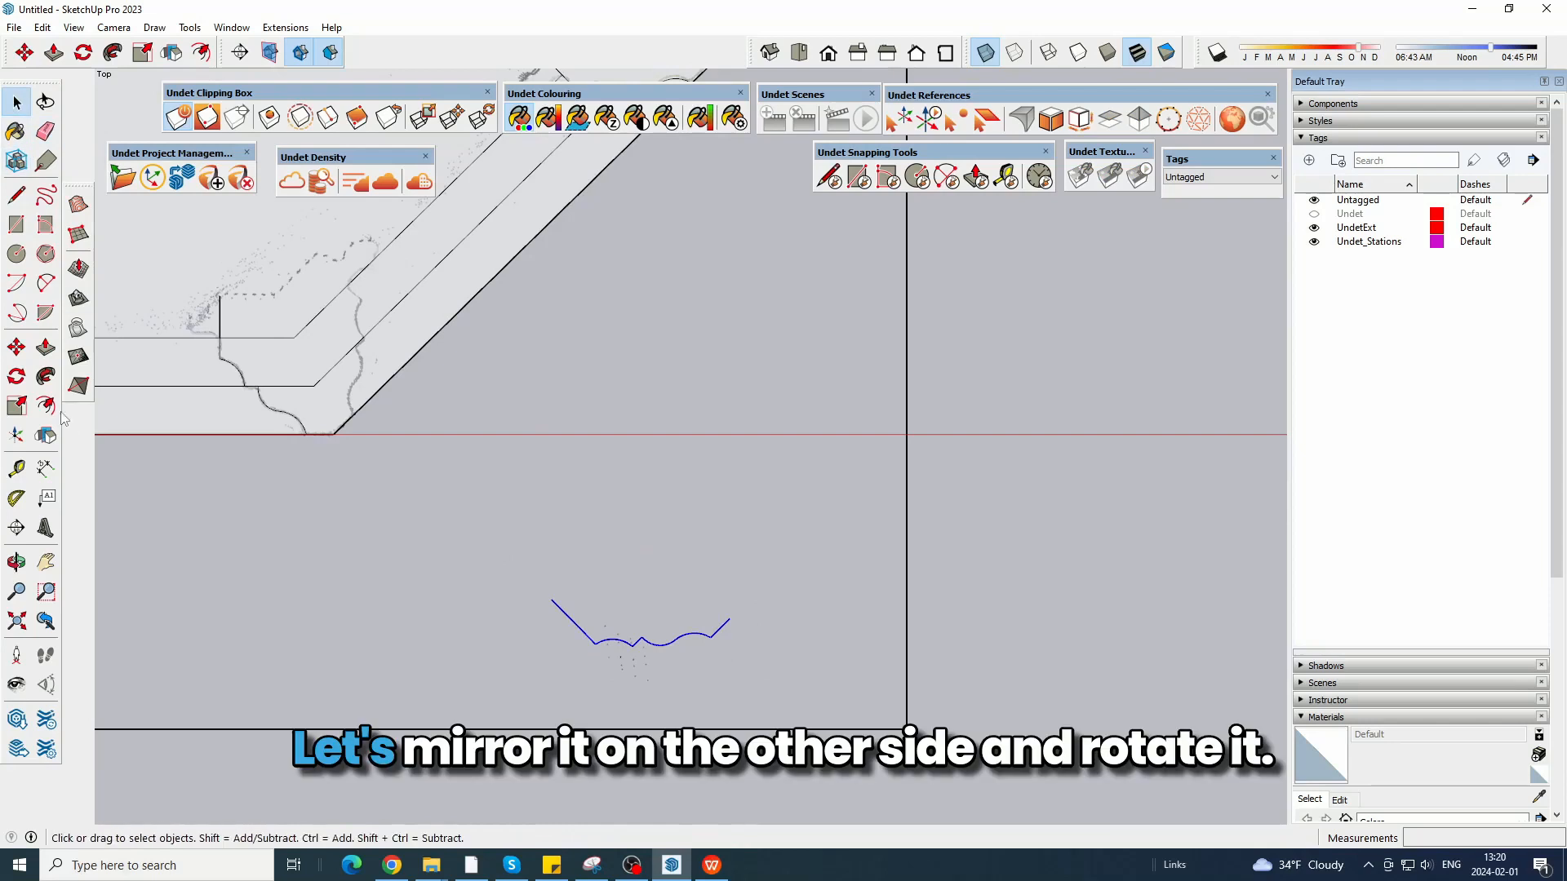
pyautogui.click(45, 436)
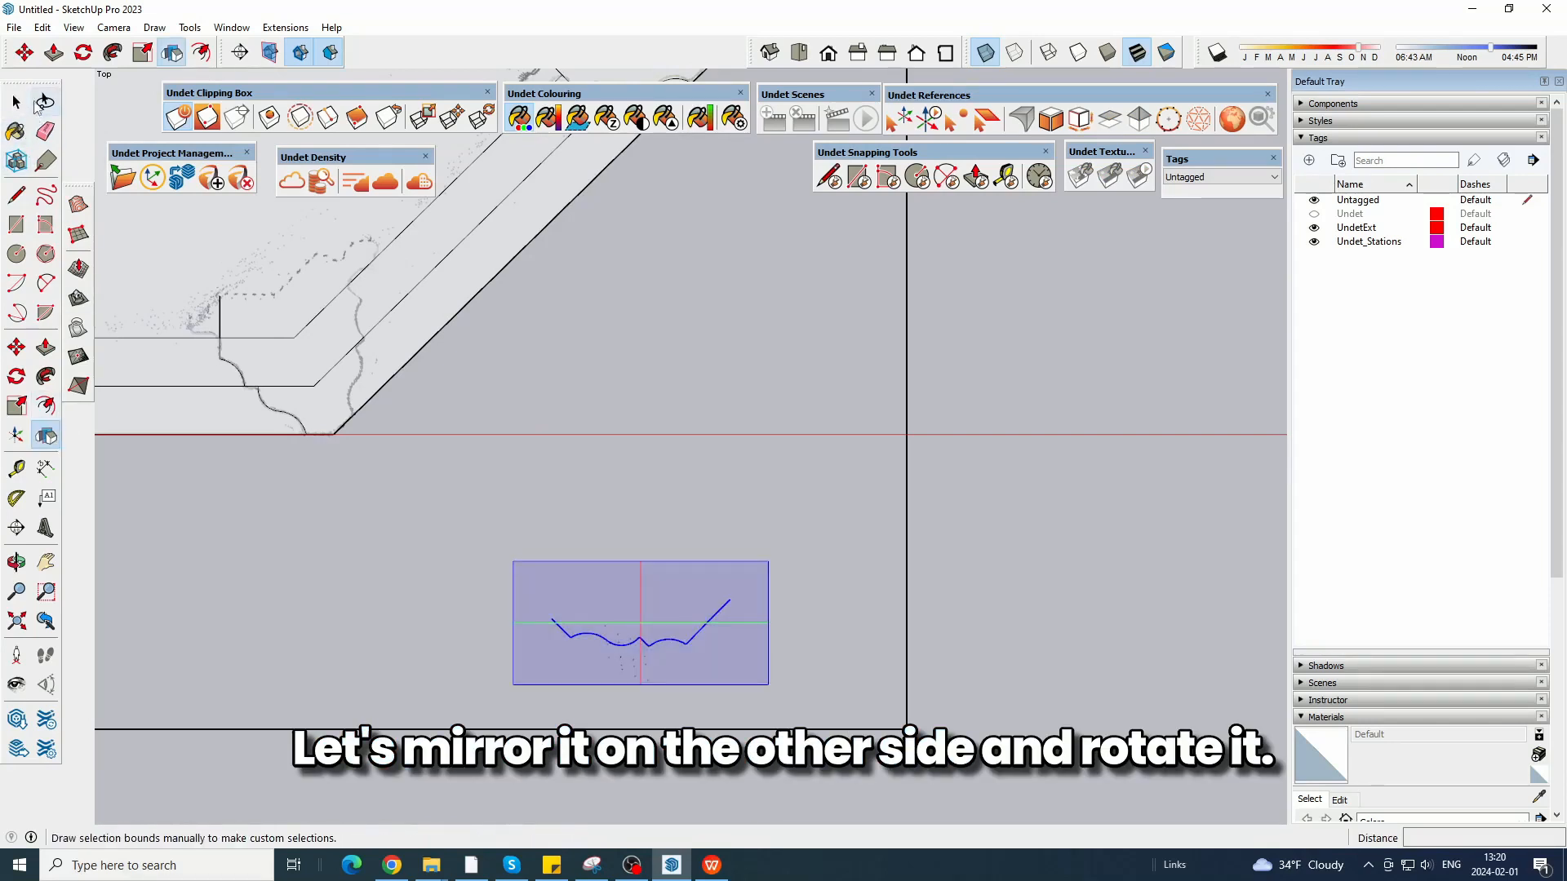
# Rotate the flipped moulding line to match the bay's diagonal, using a helper diagonal line, and erase the helper line.
pyautogui.click(83, 53)
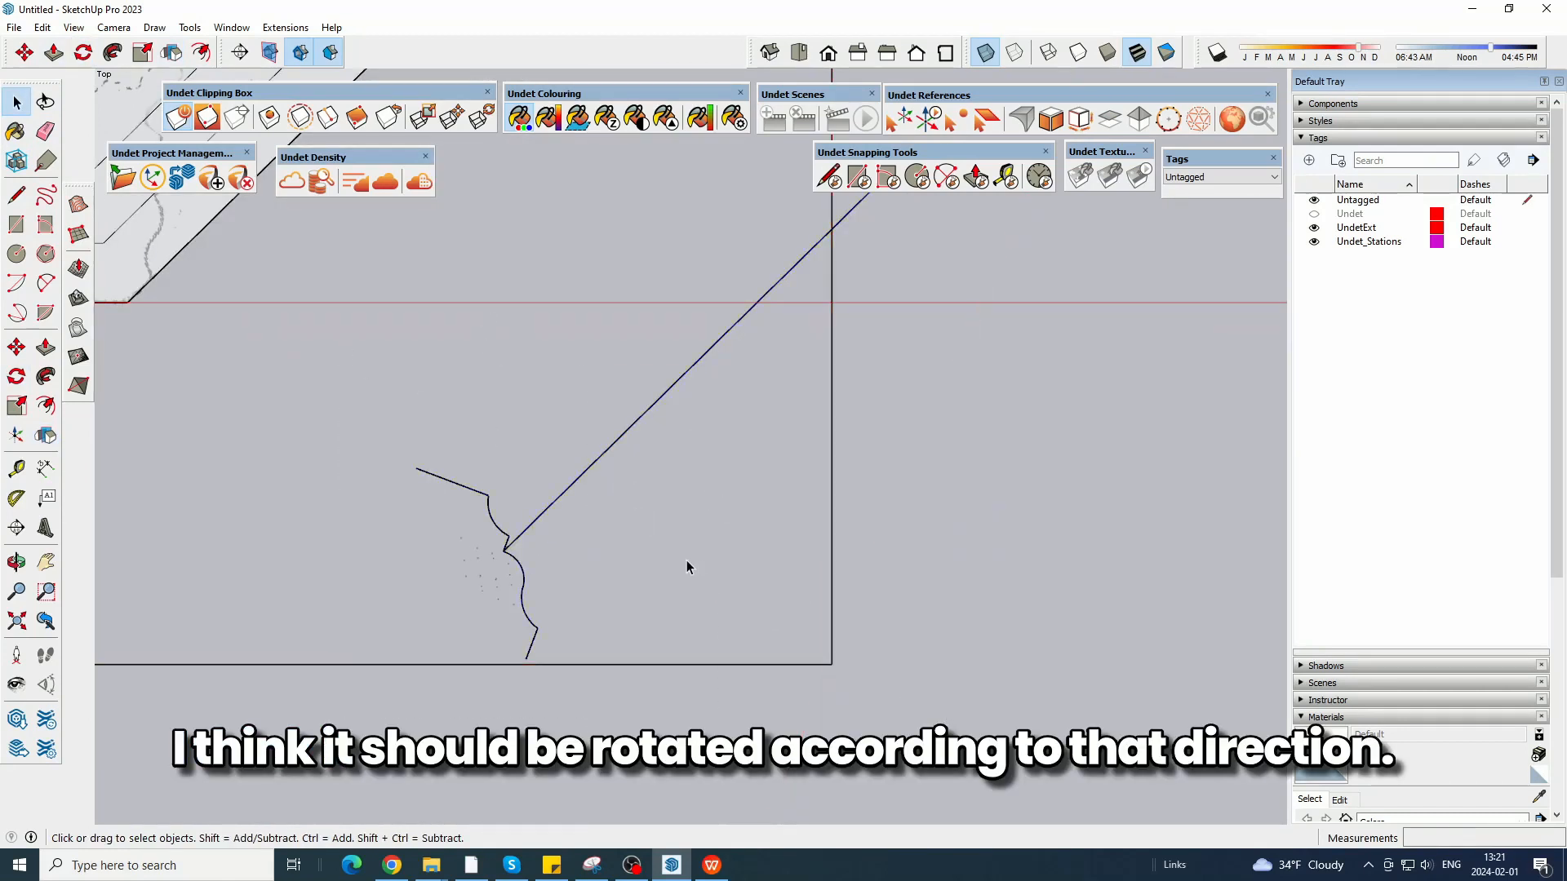
pyautogui.scroll(1, 687, 560)
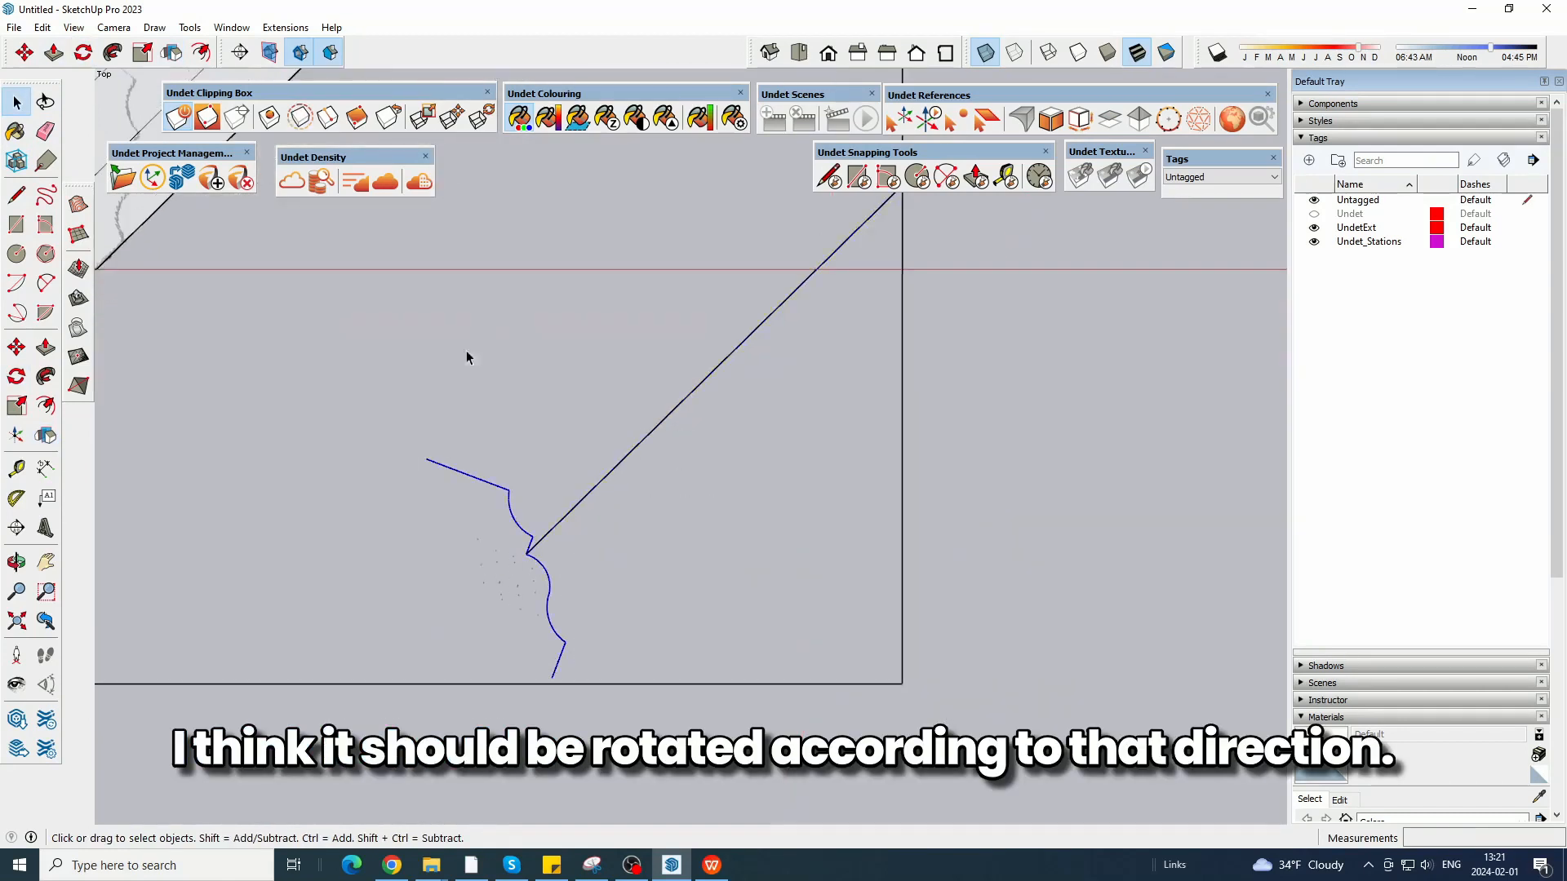
pyautogui.click(83, 54)
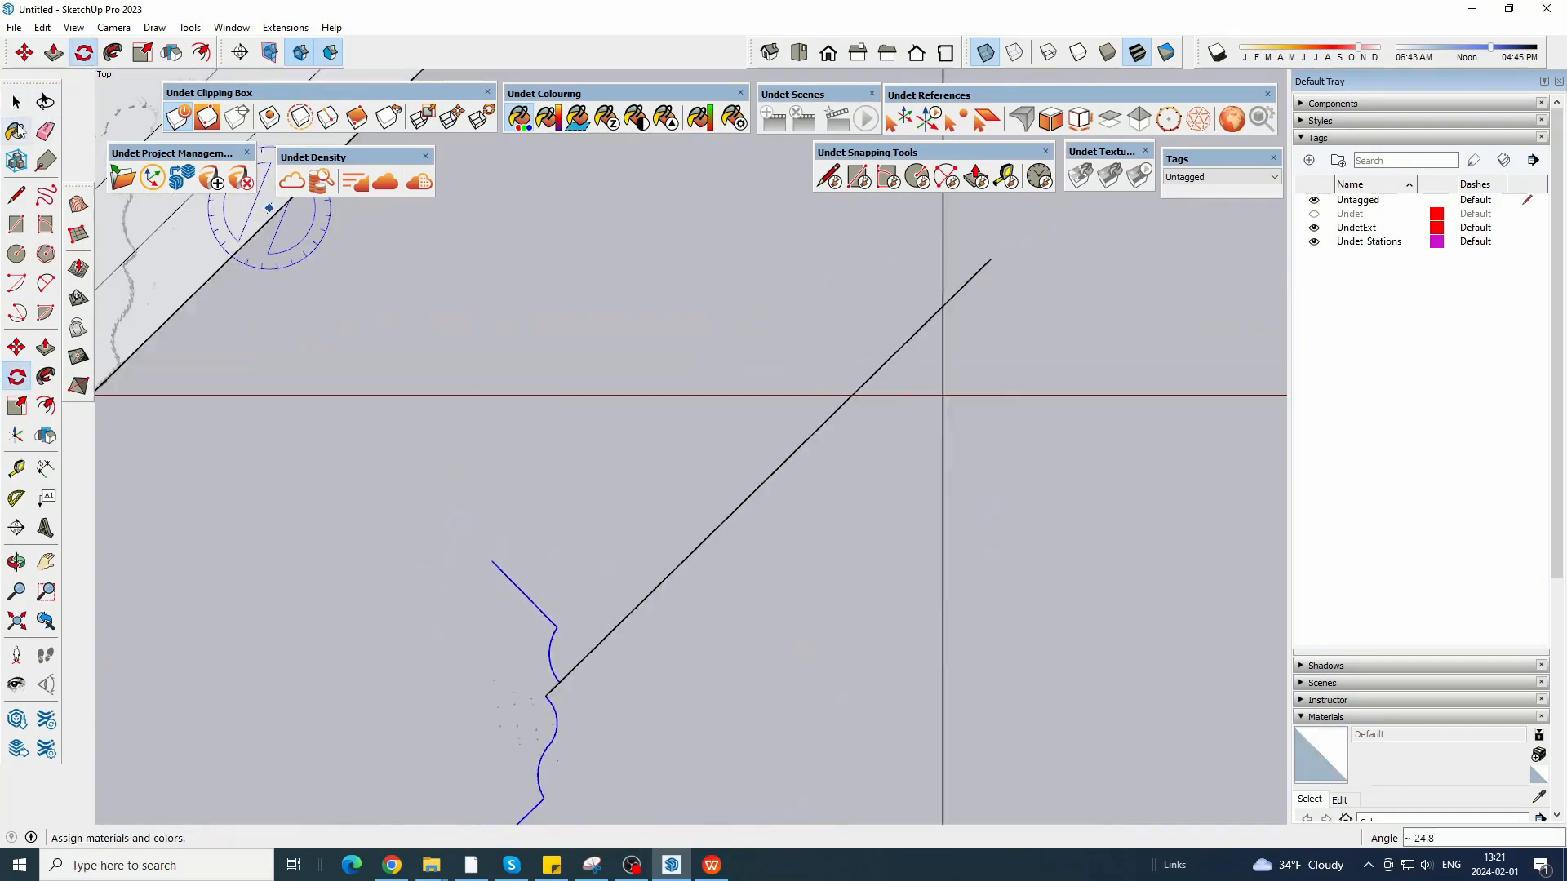
pyautogui.click(45, 131)
pyautogui.click(984, 265)
pyautogui.scroll(-4, 979, 343)
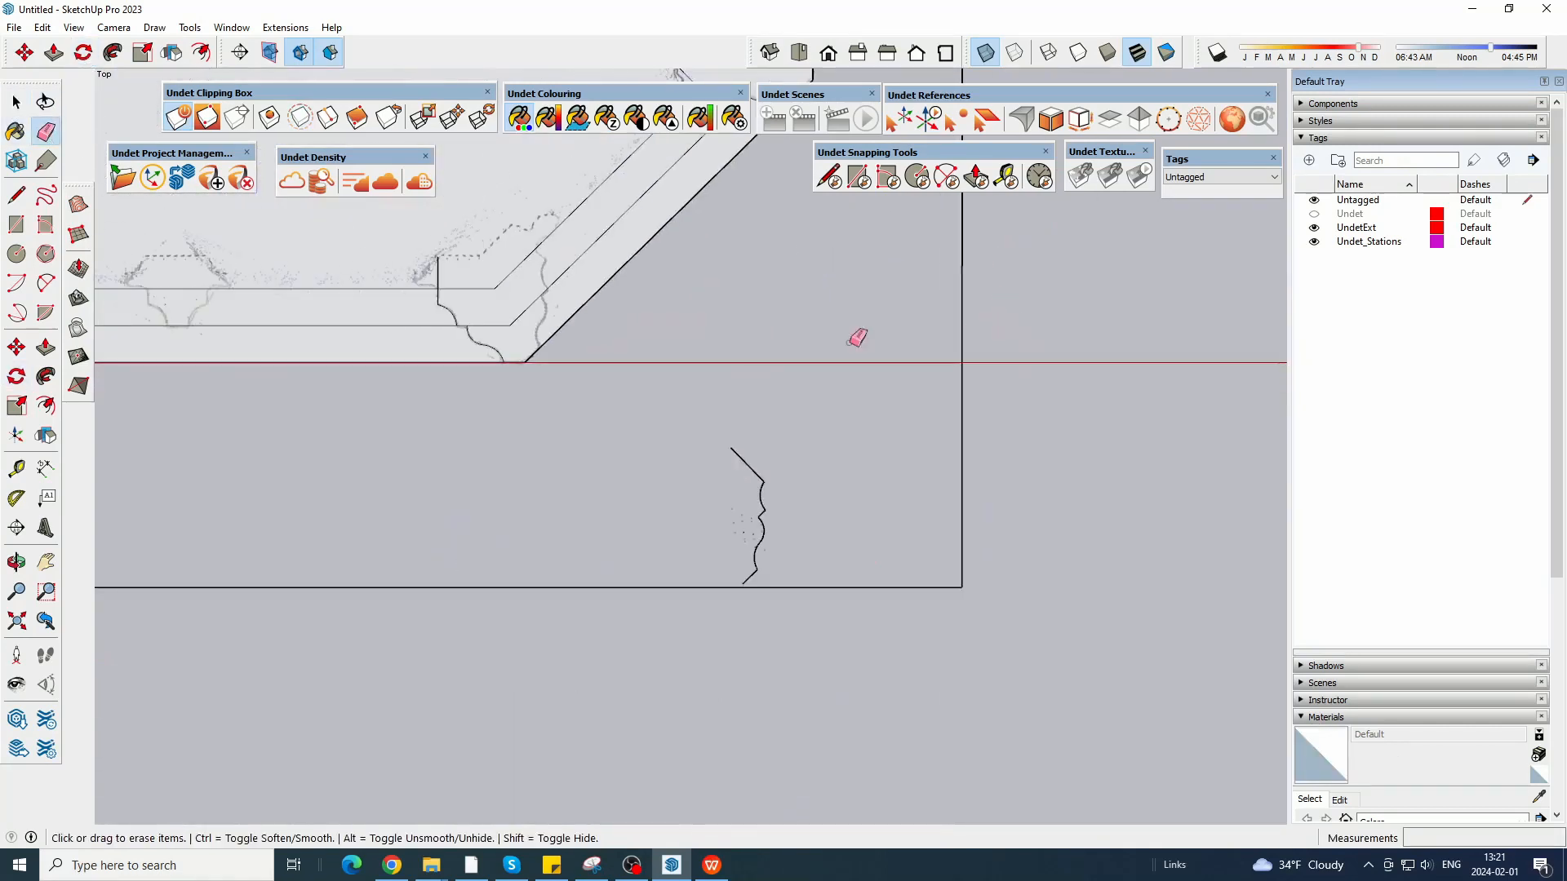
# Move the flipped moulding line onto the diagonal side of the front right corner post, with its end on the bay's outer edge.
pyautogui.click(16, 347)
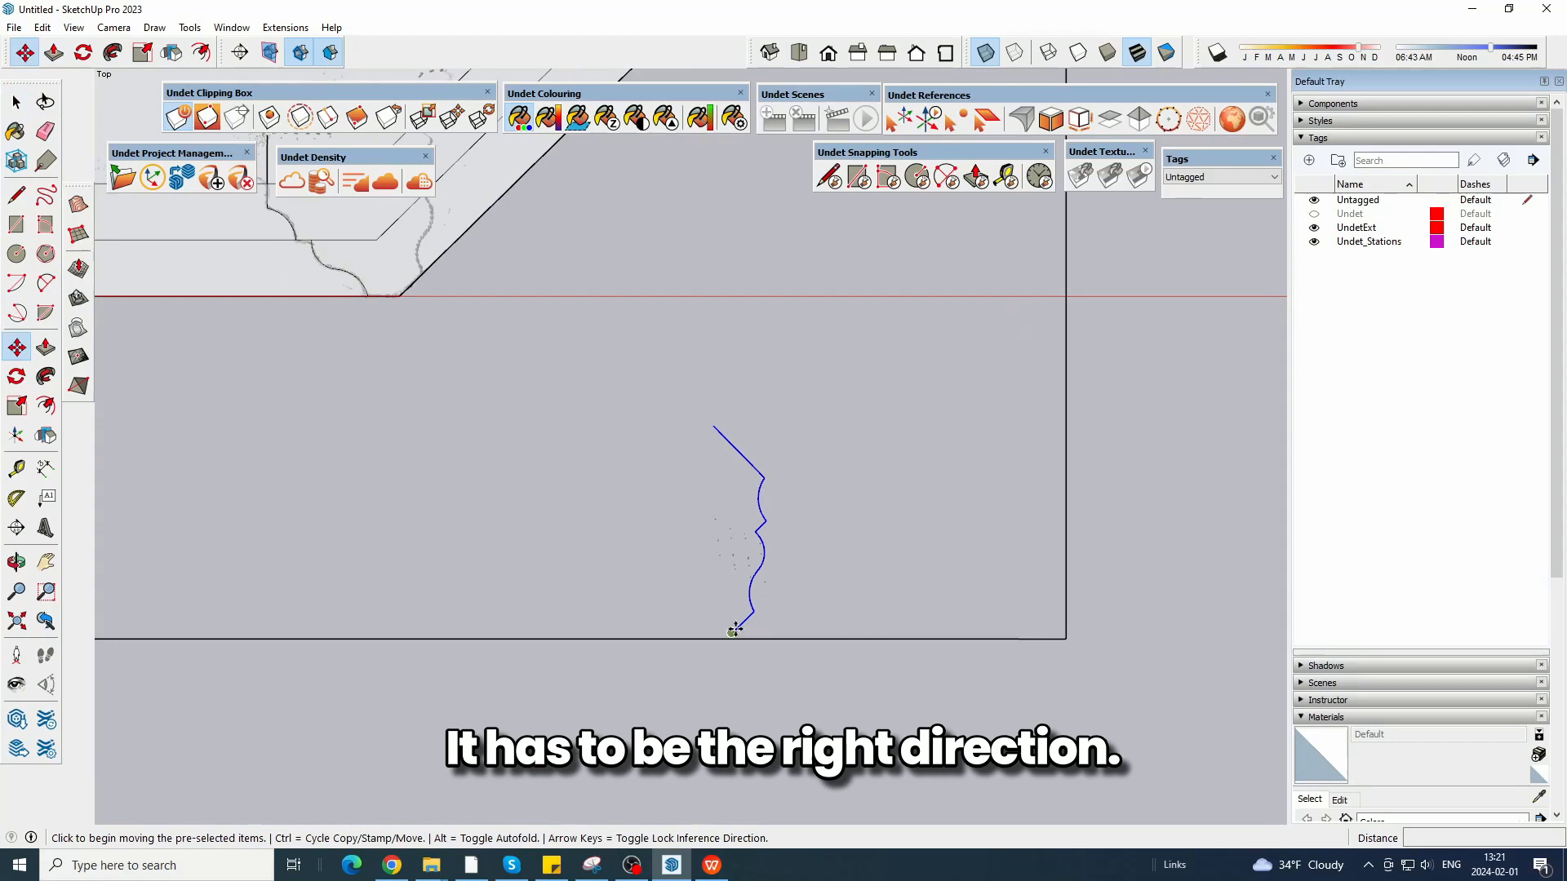
pyautogui.click(734, 630)
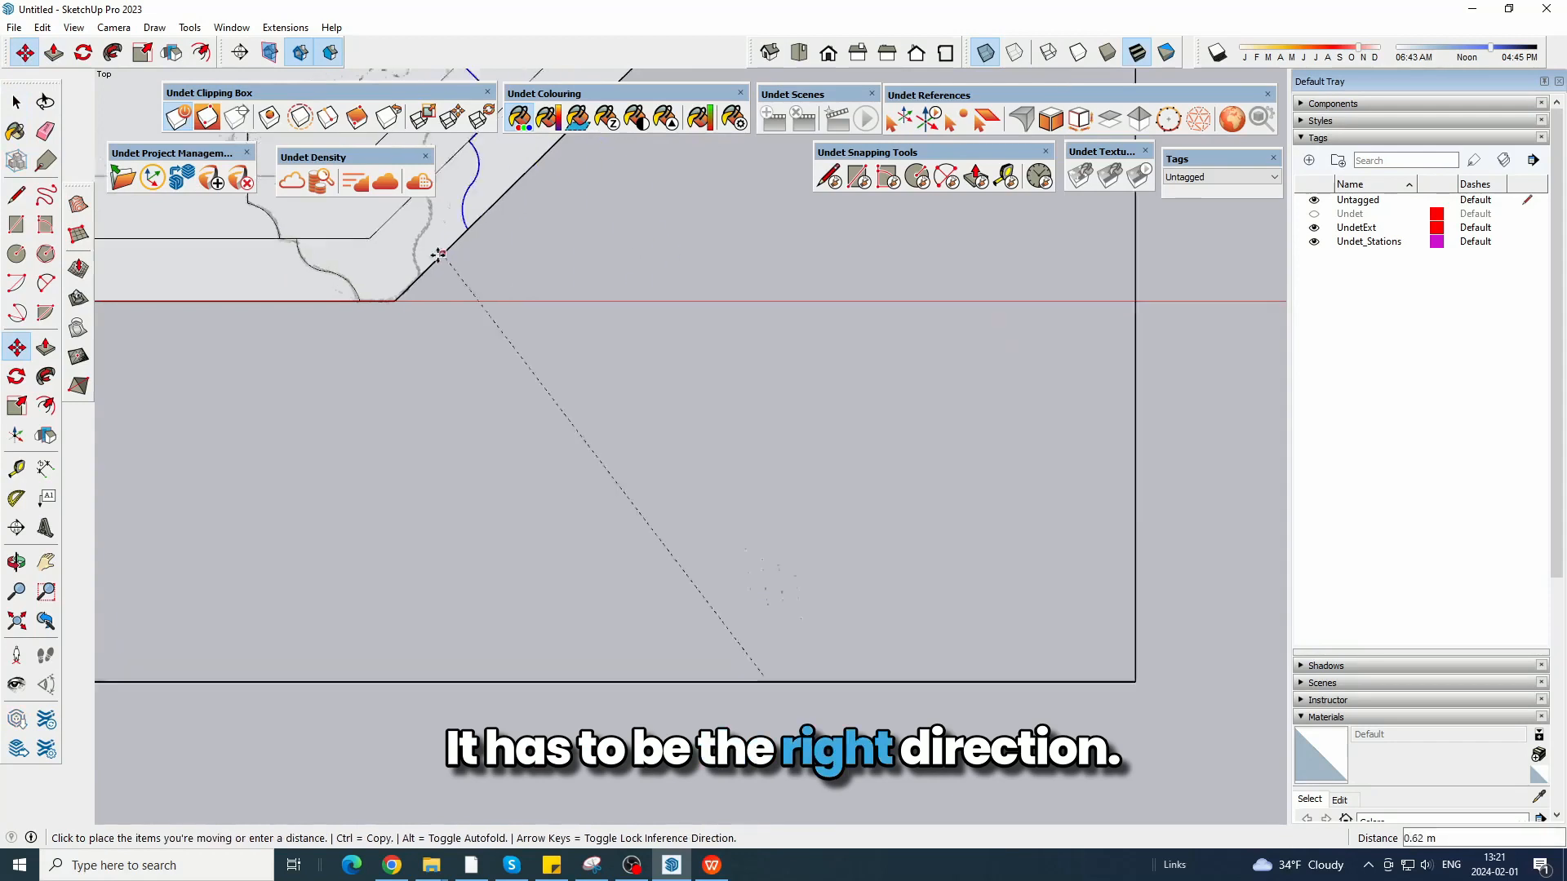
pyautogui.scroll(2, 371, 322)
pyautogui.scroll(4, 588, 261)
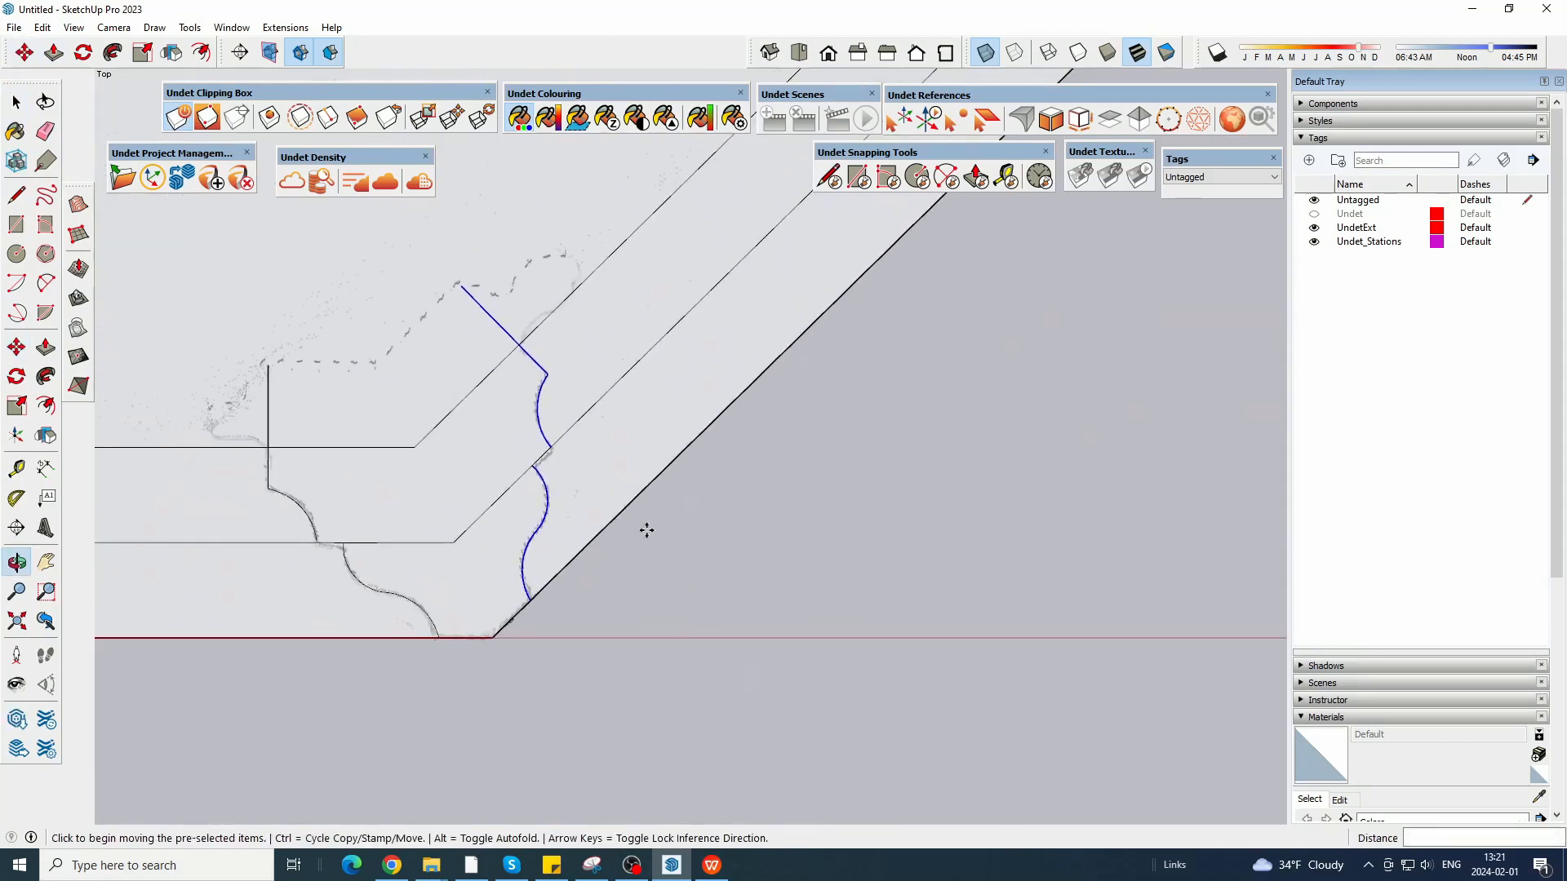
pyautogui.scroll(4, 505, 351)
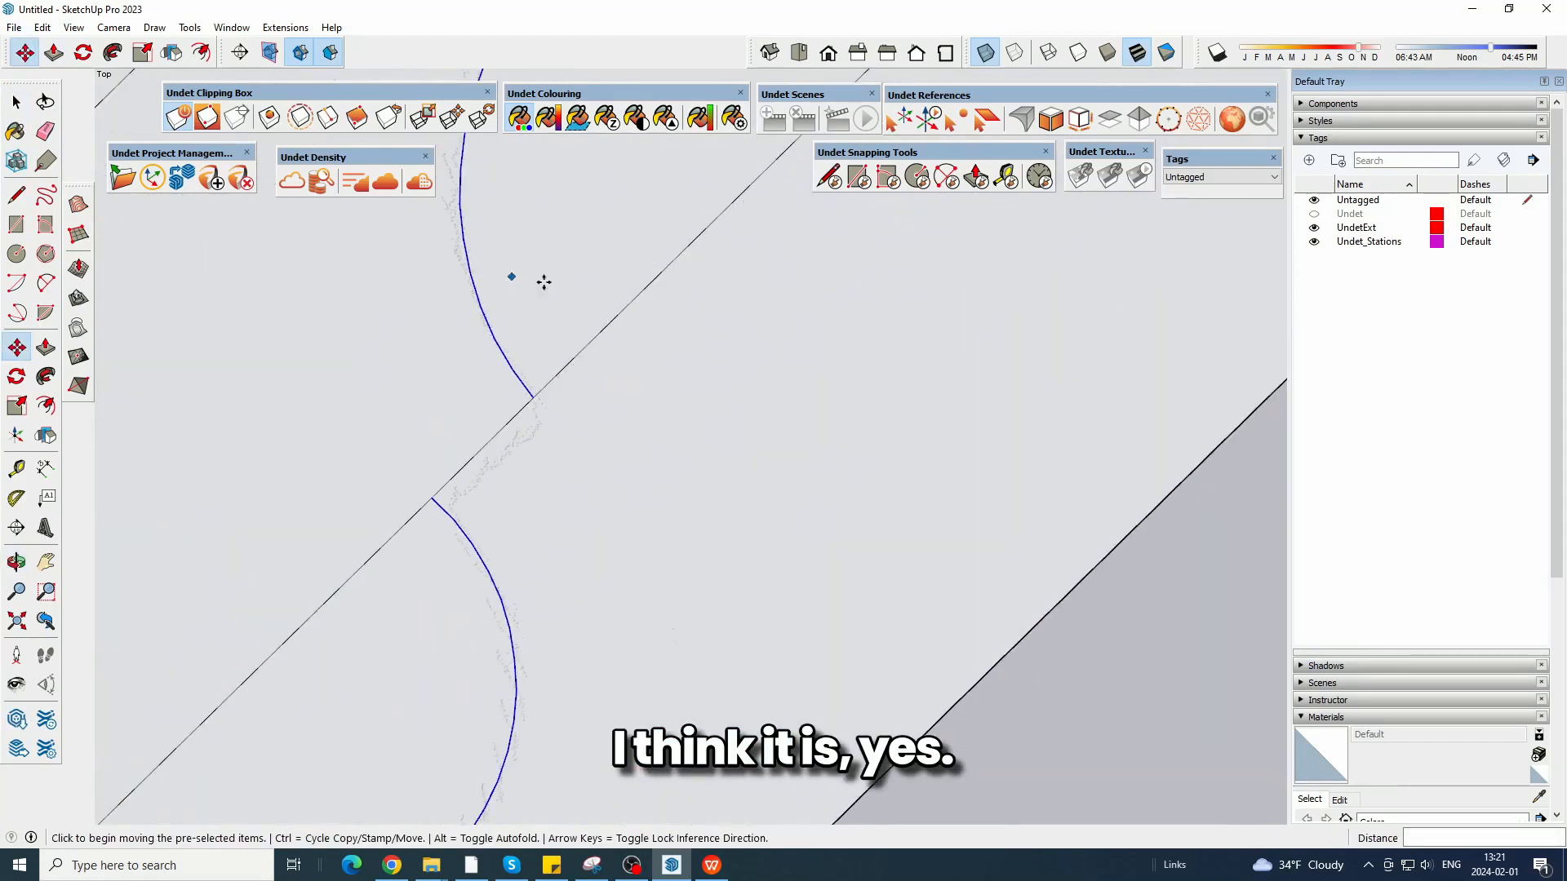
pyautogui.scroll(-6, 655, 569)
# Close the back of the front right corner profile with a horizontal line and an edge parallel to the bay's diagonal.
pyautogui.click(46, 131)
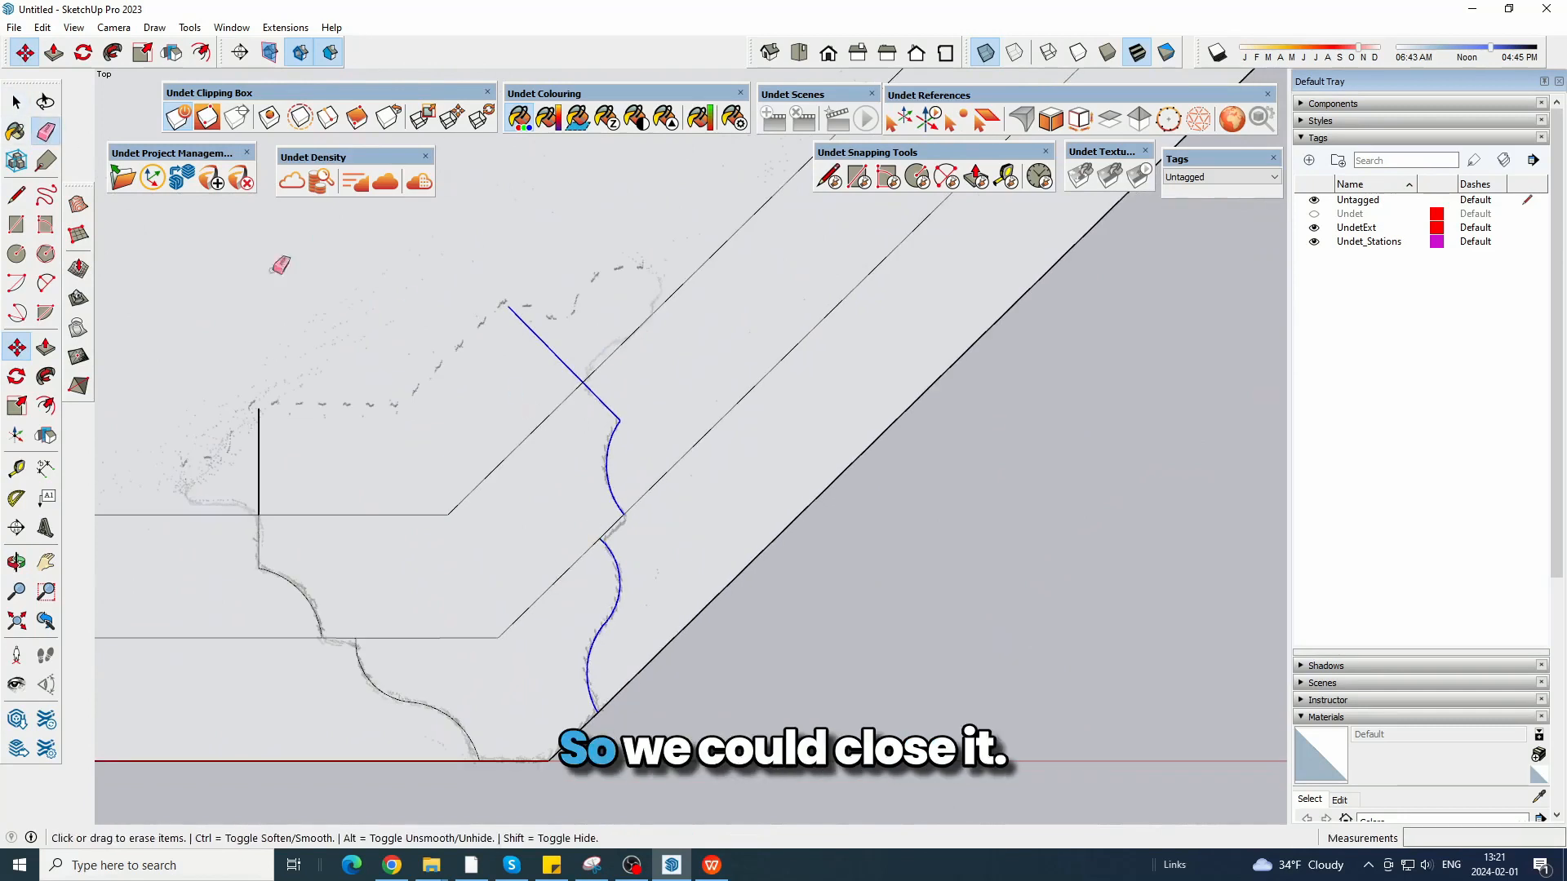
pyautogui.click(15, 194)
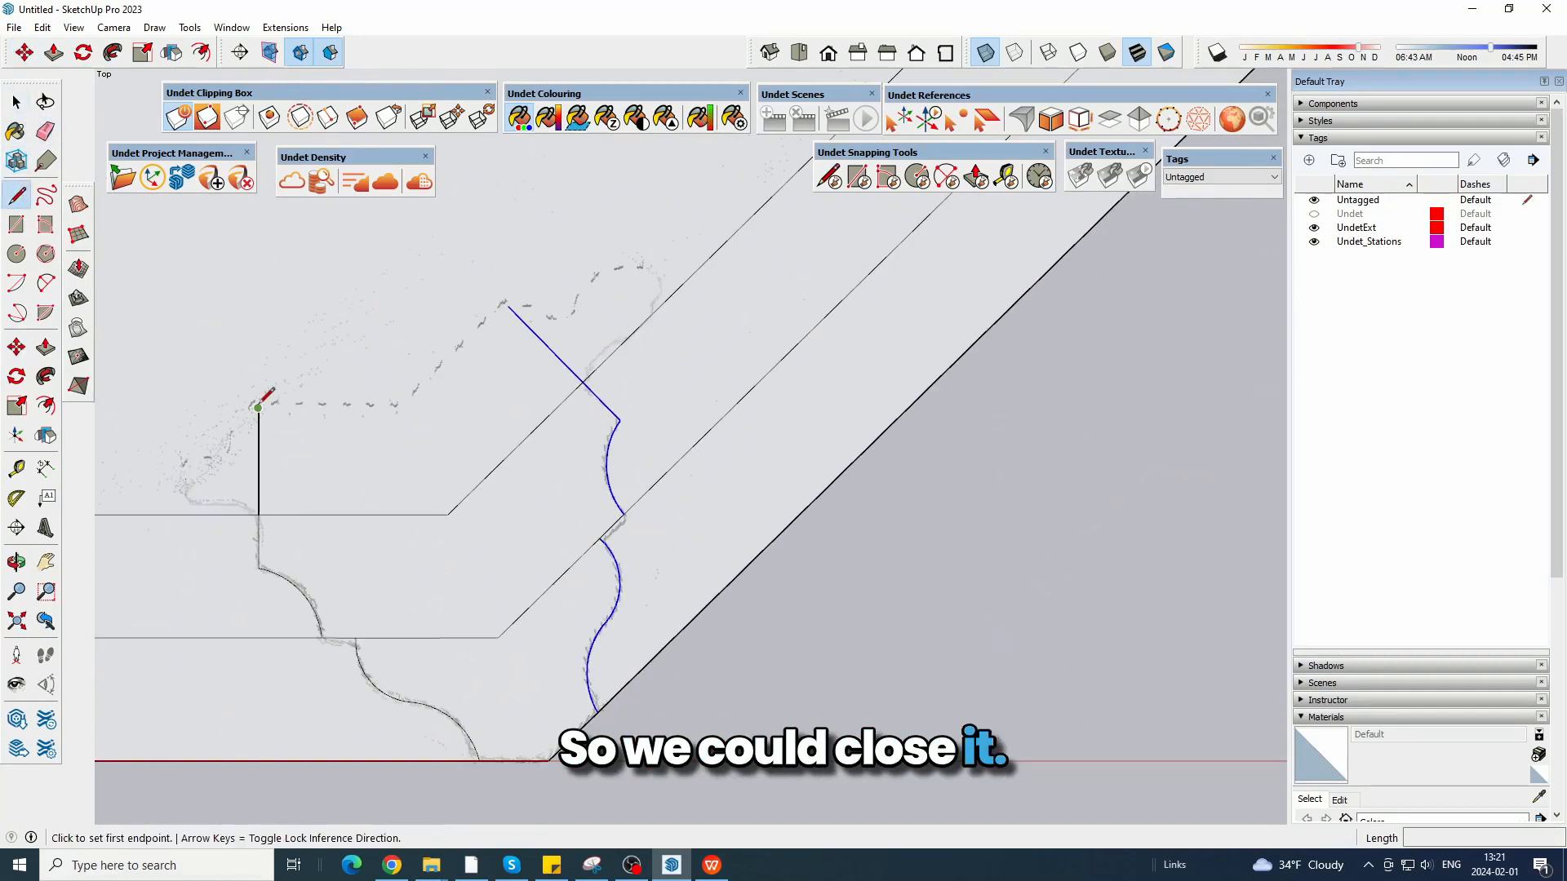
pyautogui.click(259, 408)
pyautogui.click(508, 305)
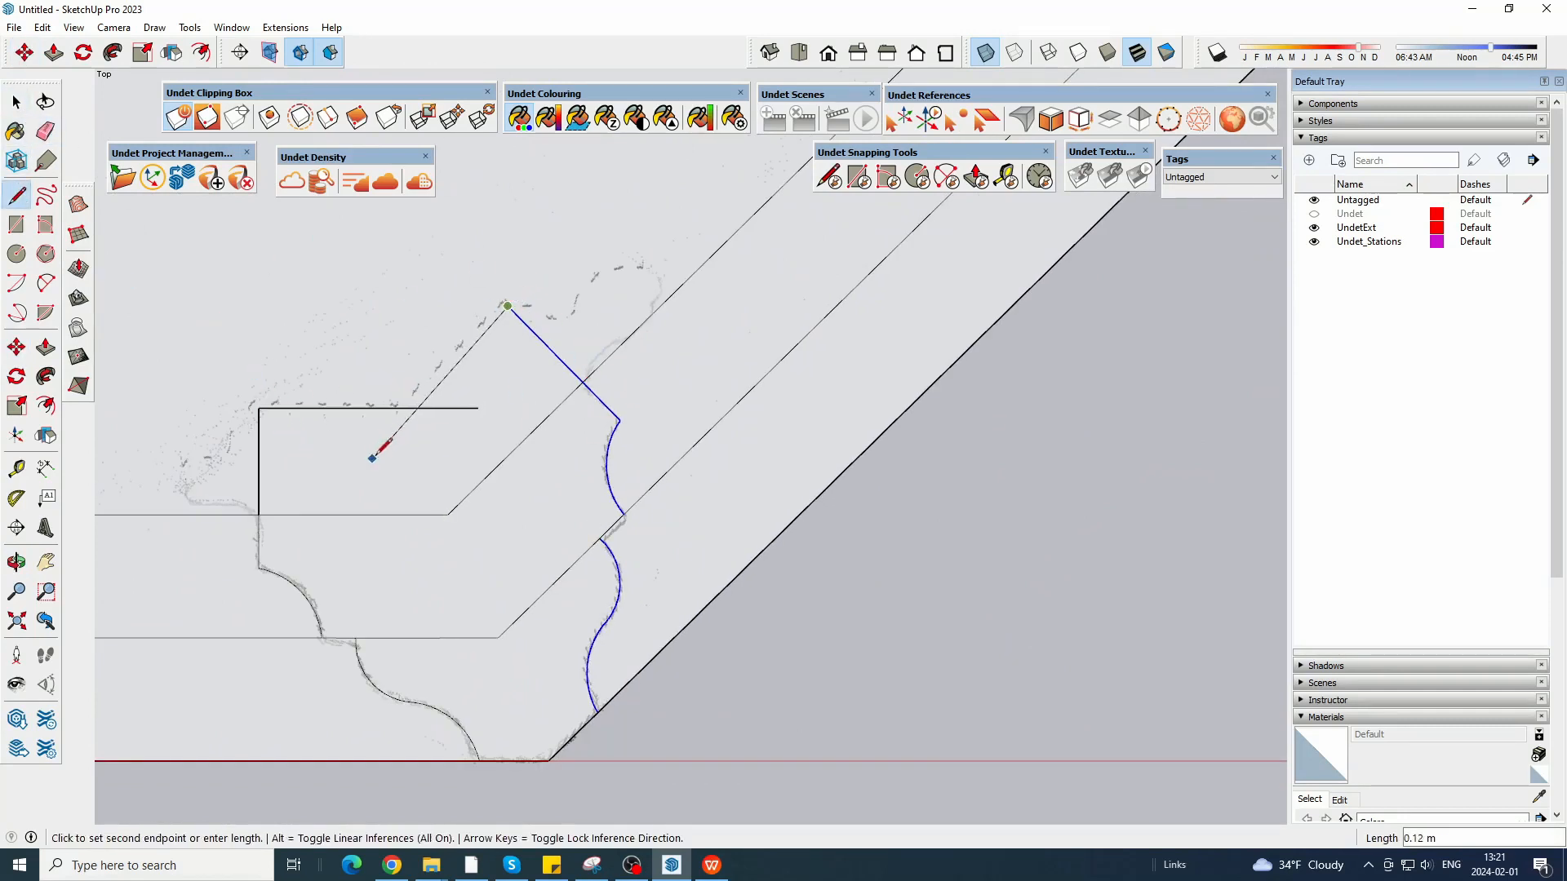
pyautogui.press('space')
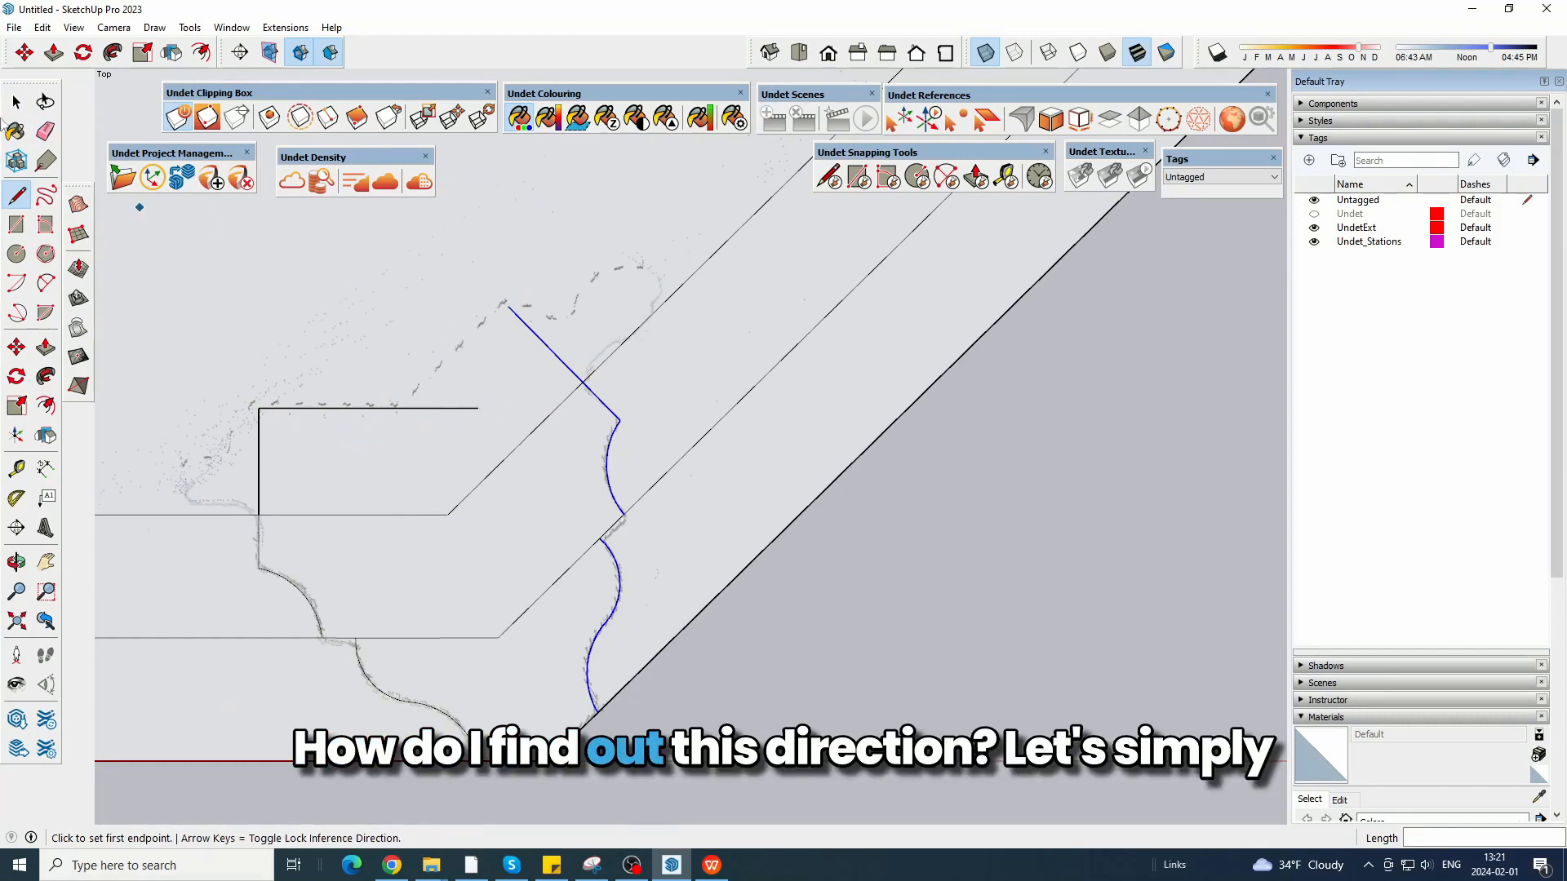
pyautogui.click(546, 420)
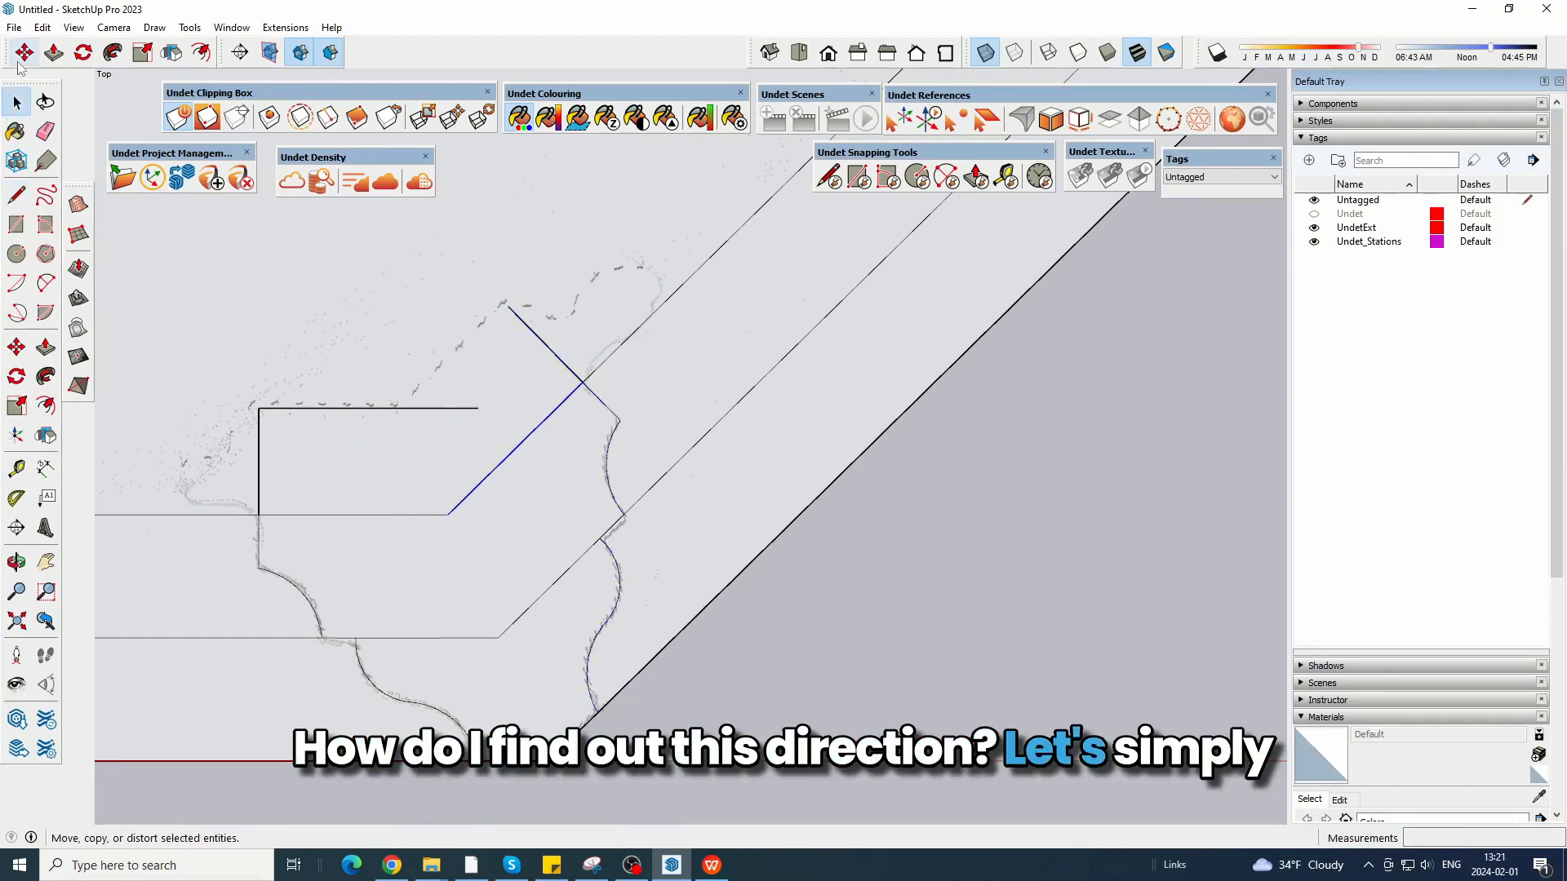
# Erase the overhanging line ends inside the corner profile and the leftover offset lines along the bay's front and diagonals.
pyautogui.press('e')
pyautogui.moveTo(462, 483); pyautogui.dragTo(463, 488)
pyautogui.moveTo(480, 627)
pyautogui.mouseDown()
pyautogui.moveTo(510, 645)
pyautogui.moveTo(530, 610)
pyautogui.mouseUp()
pyautogui.scroll(-6, 865, 561)
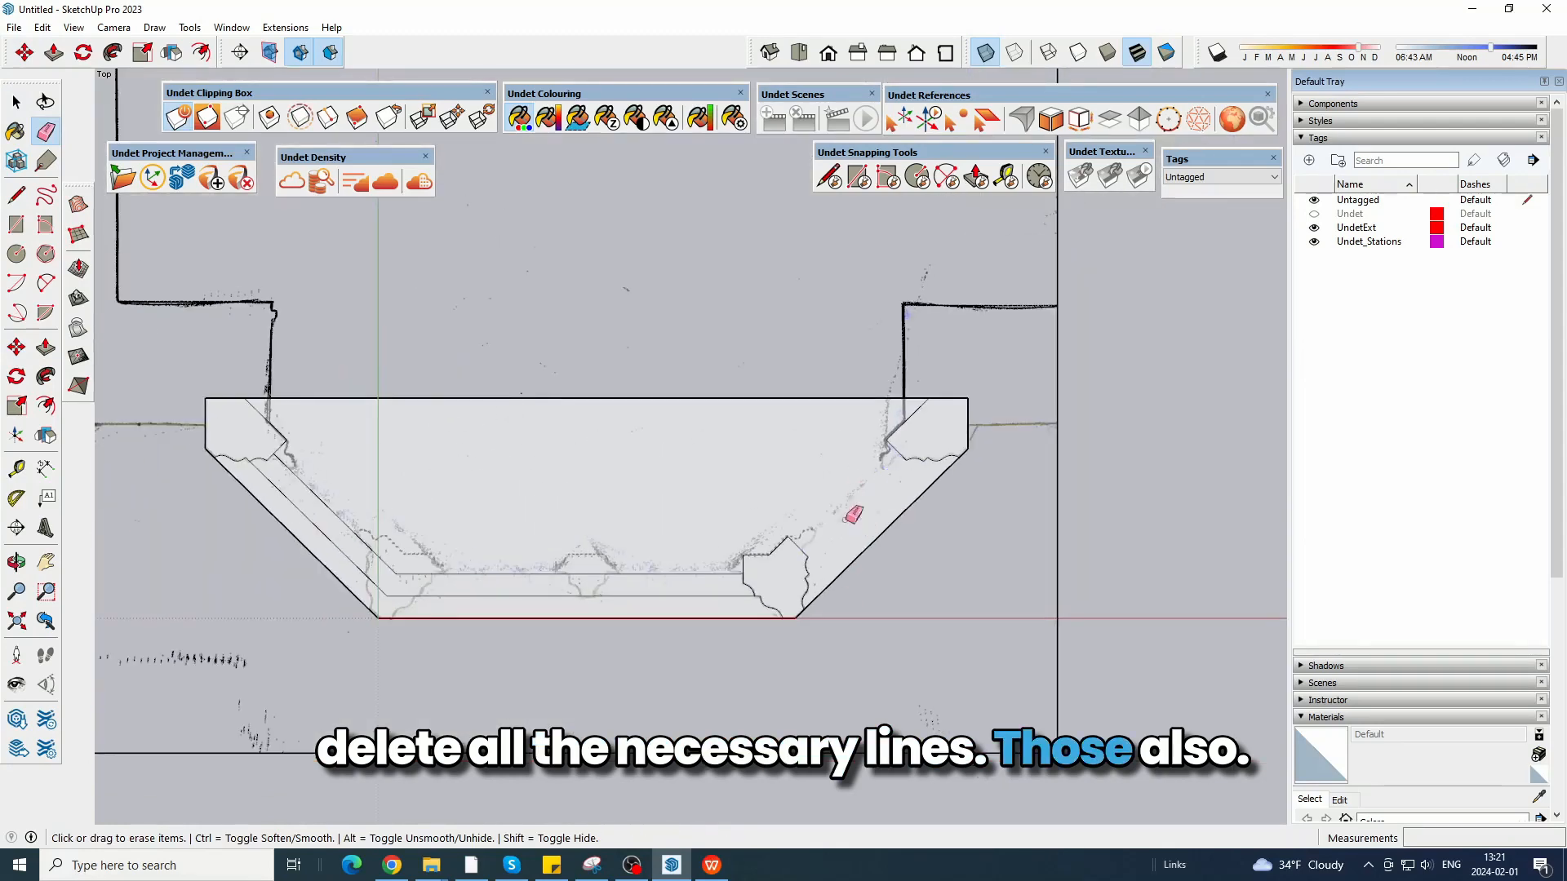
pyautogui.scroll(3, 719, 600)
pyautogui.moveTo(720, 589); pyautogui.dragTo(714, 610)
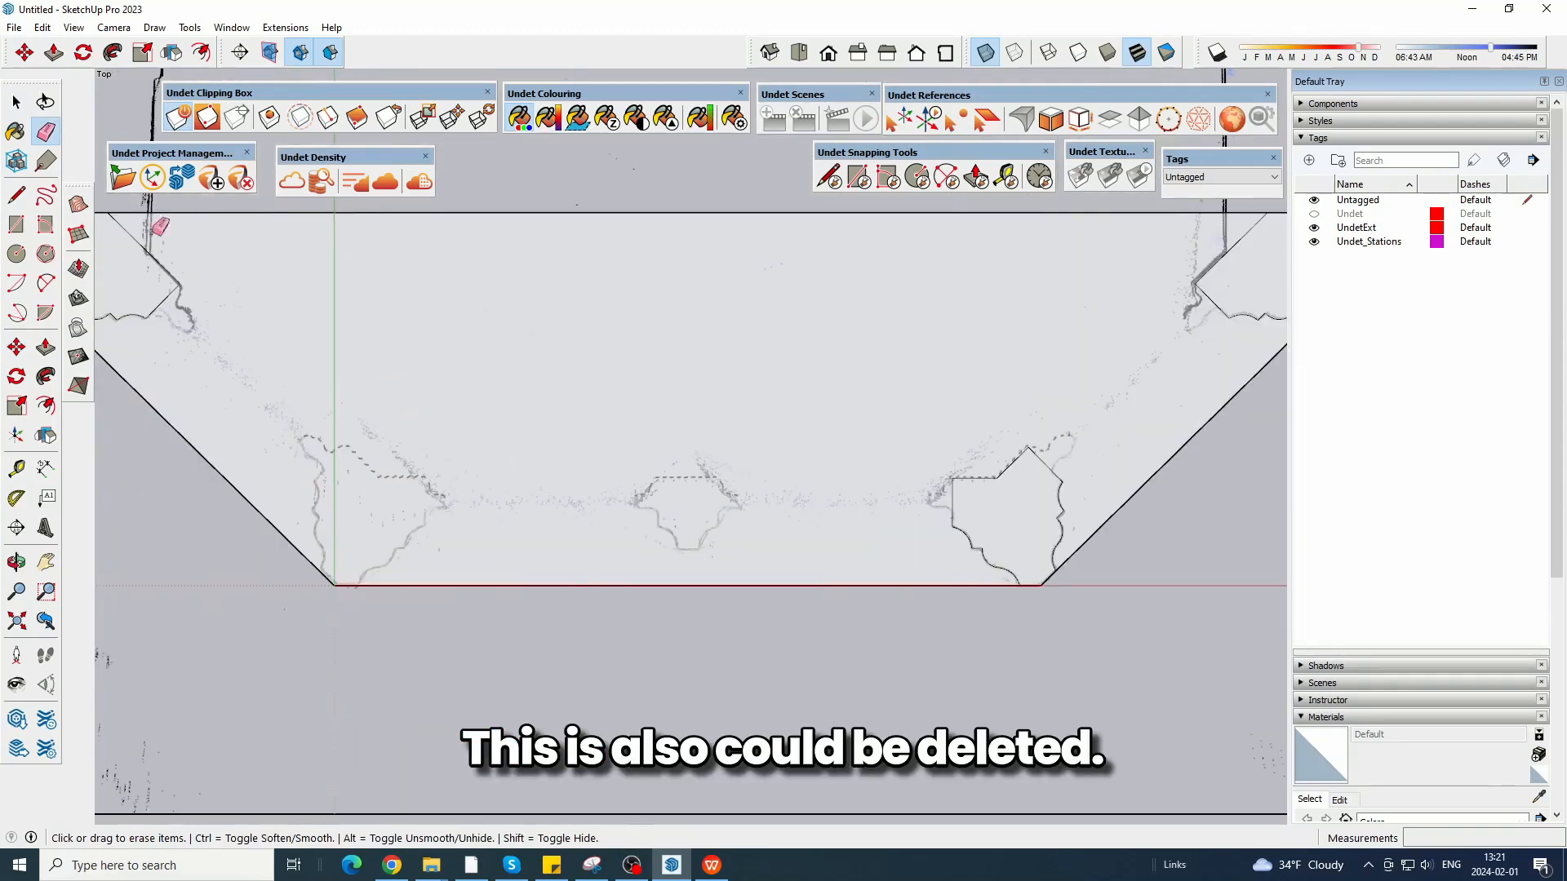
# Copy the front right corner profile face about 2.18 m across to the bay's left and flip it horizontally.
pyautogui.click(1037, 526)
pyautogui.scroll(-2, 797, 426)
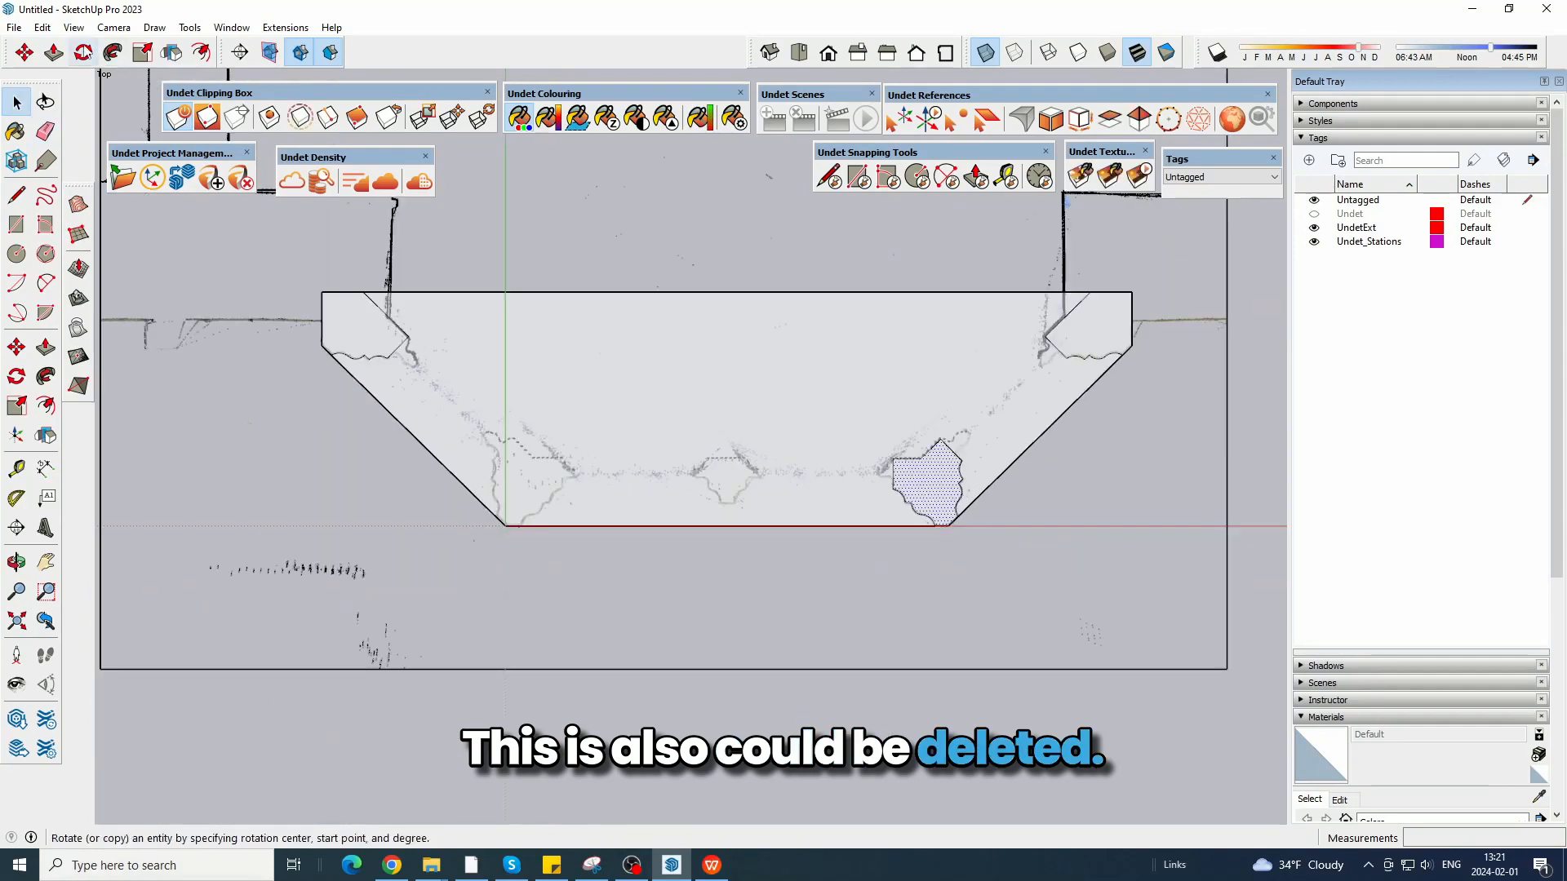
pyautogui.click(1027, 586)
pyautogui.press('ctrl')
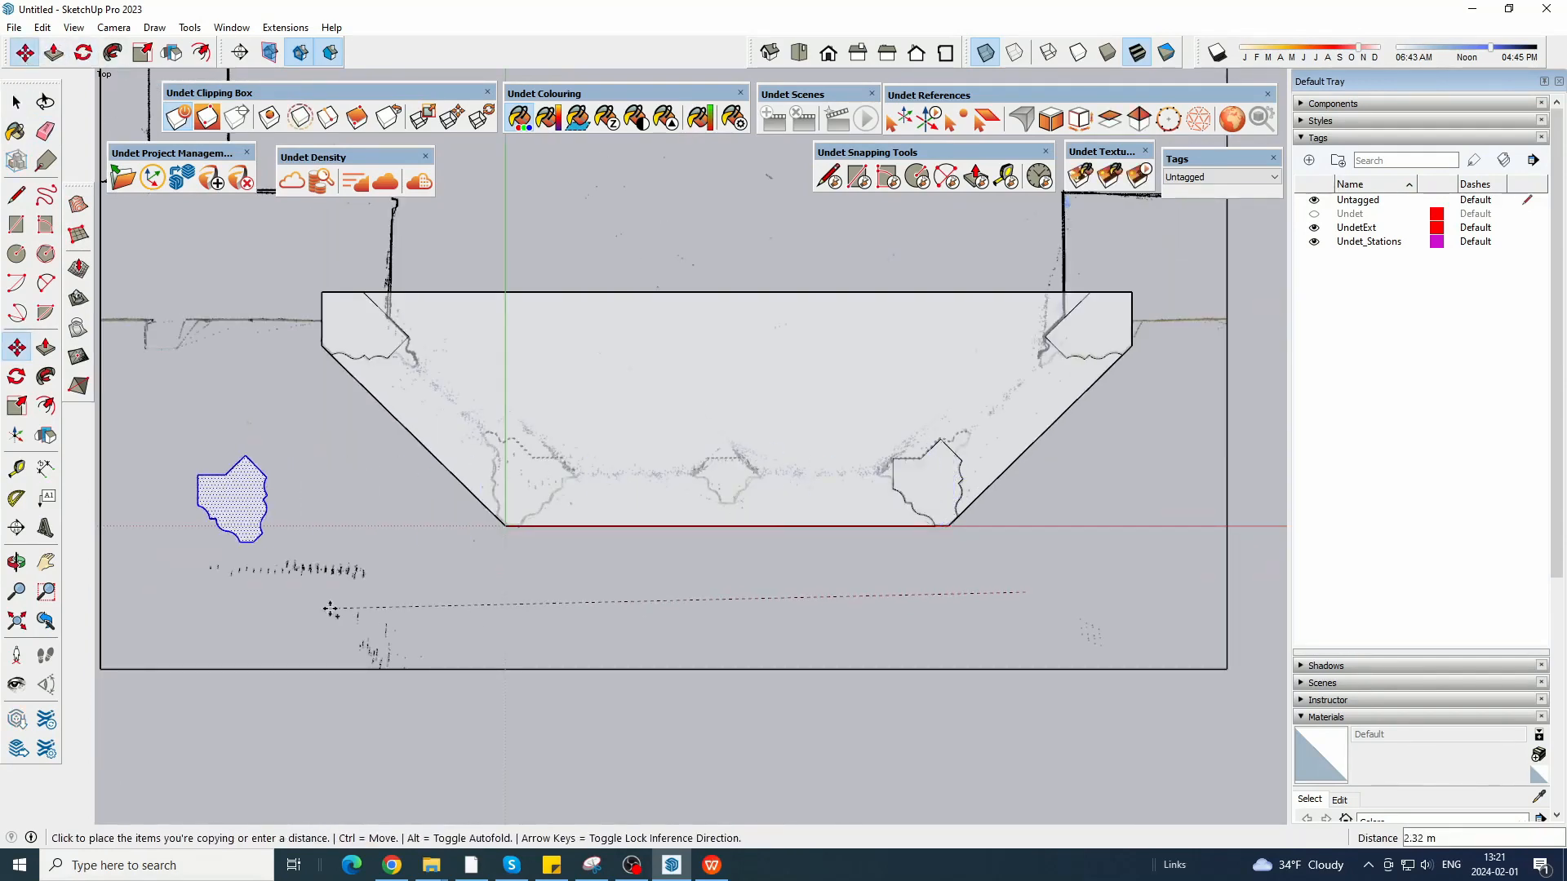
pyautogui.click(45, 435)
pyautogui.click(274, 482)
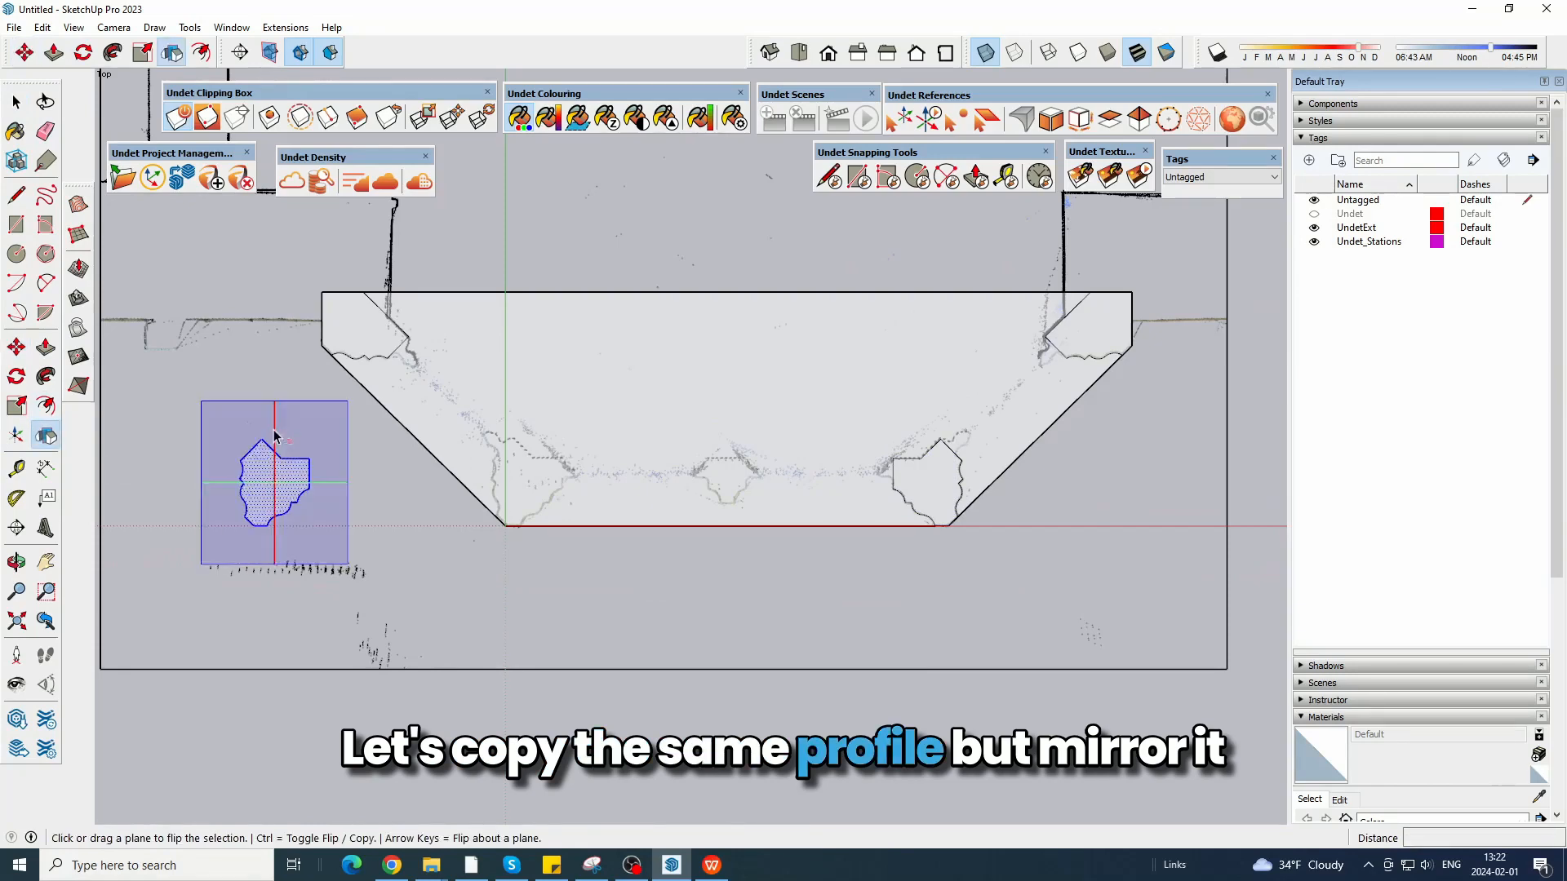
# Move the flipped profile about 0.84 m so its corner meets the bay's front left corner.
pyautogui.click(24, 53)
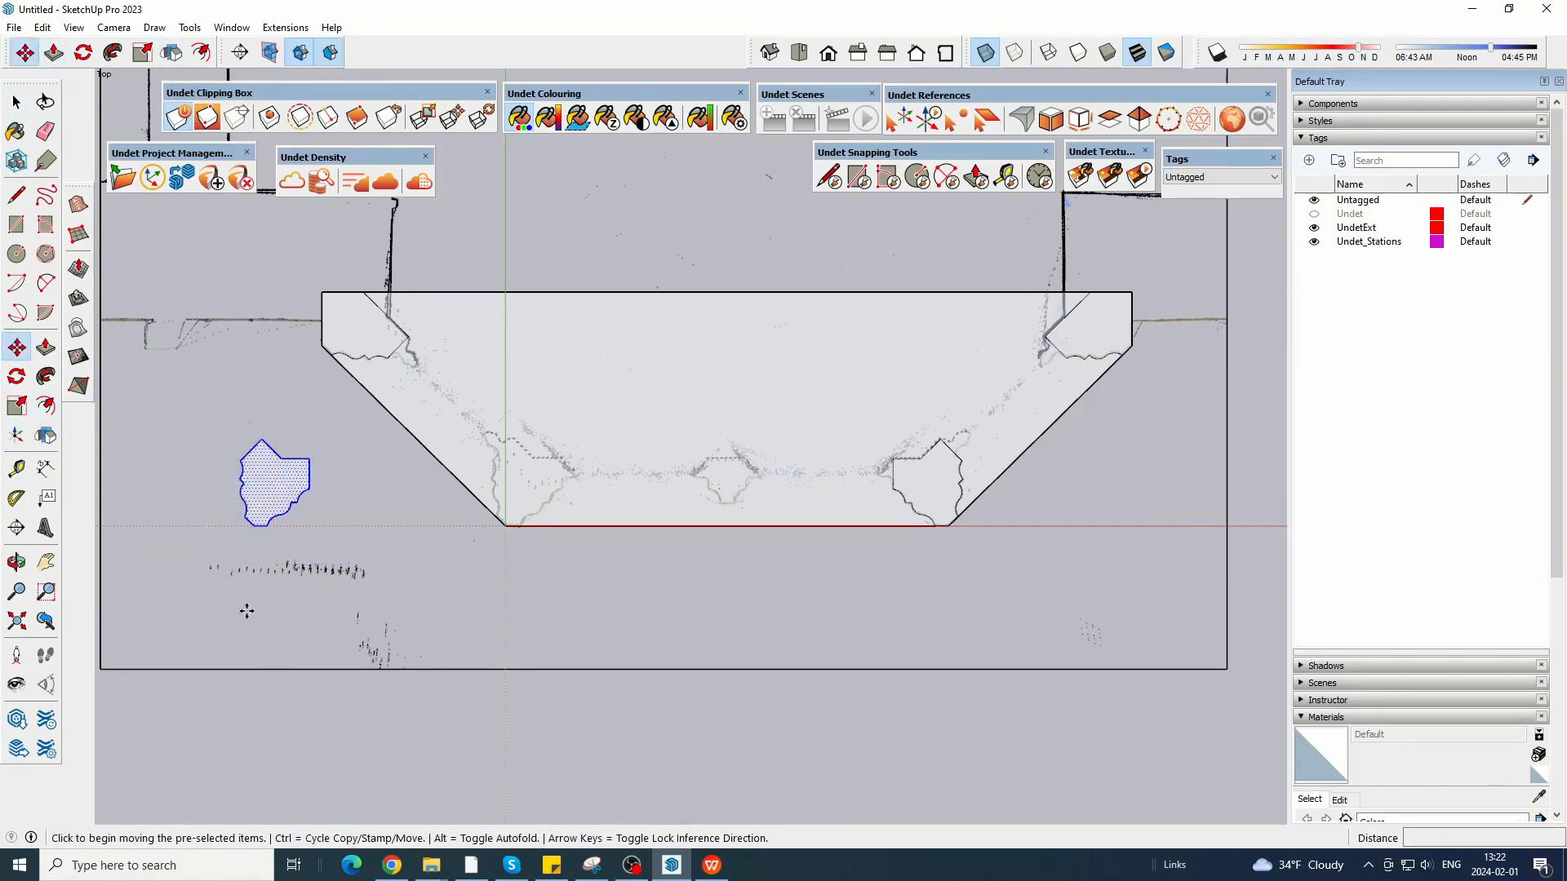
pyautogui.scroll(3, 252, 599)
pyautogui.click(244, 487)
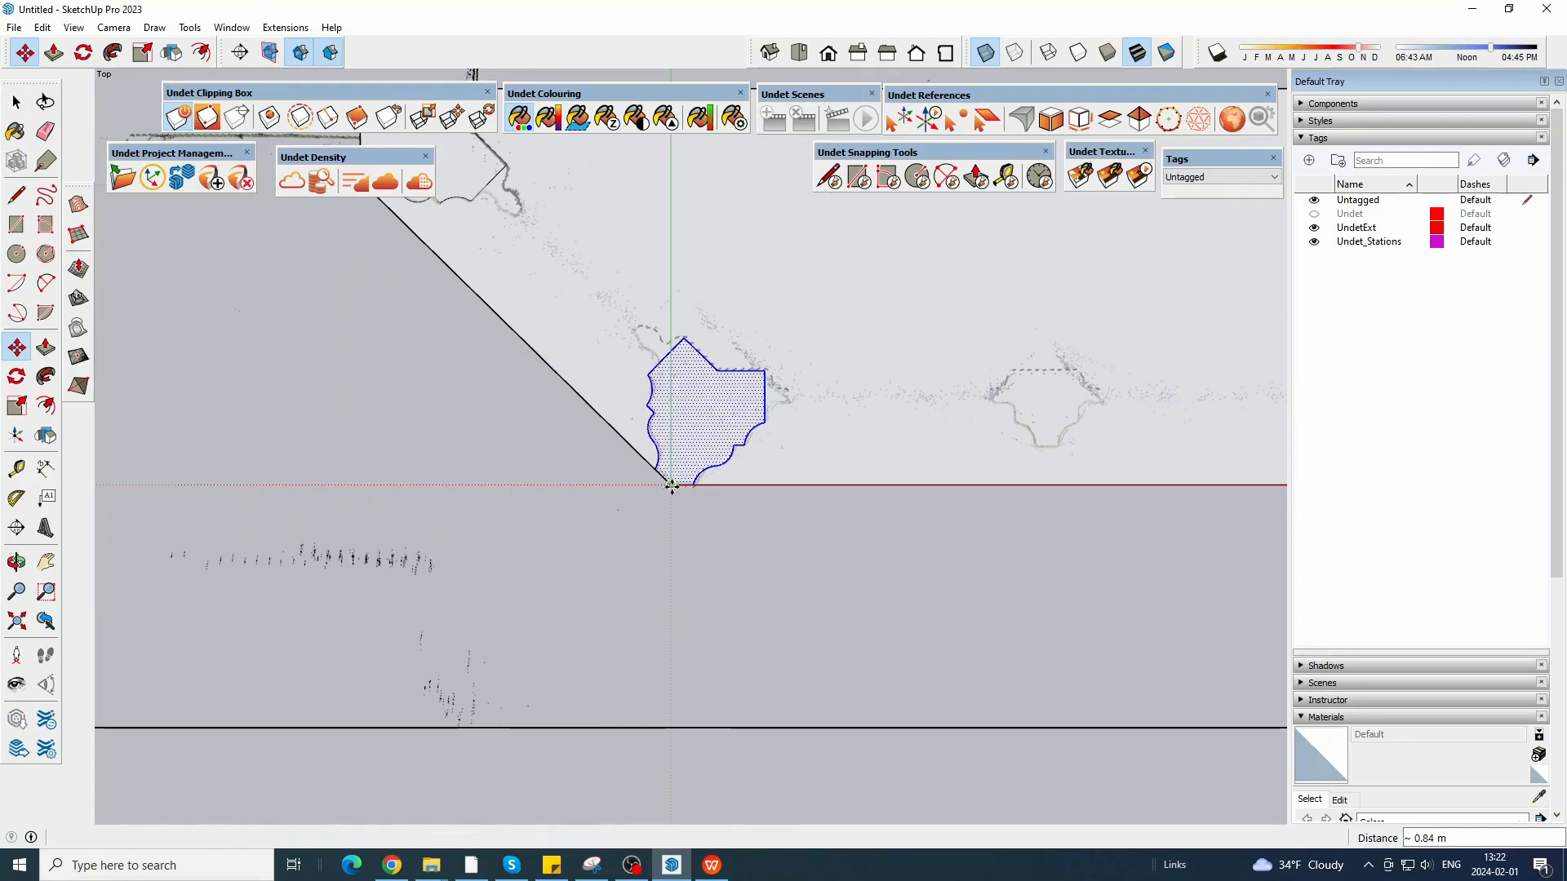
pyautogui.click(671, 487)
# Delete the bay's large face and back edges, keeping the front outline and the corner profiles, and turn off X-ray.
pyautogui.scroll(-3, 547, 620)
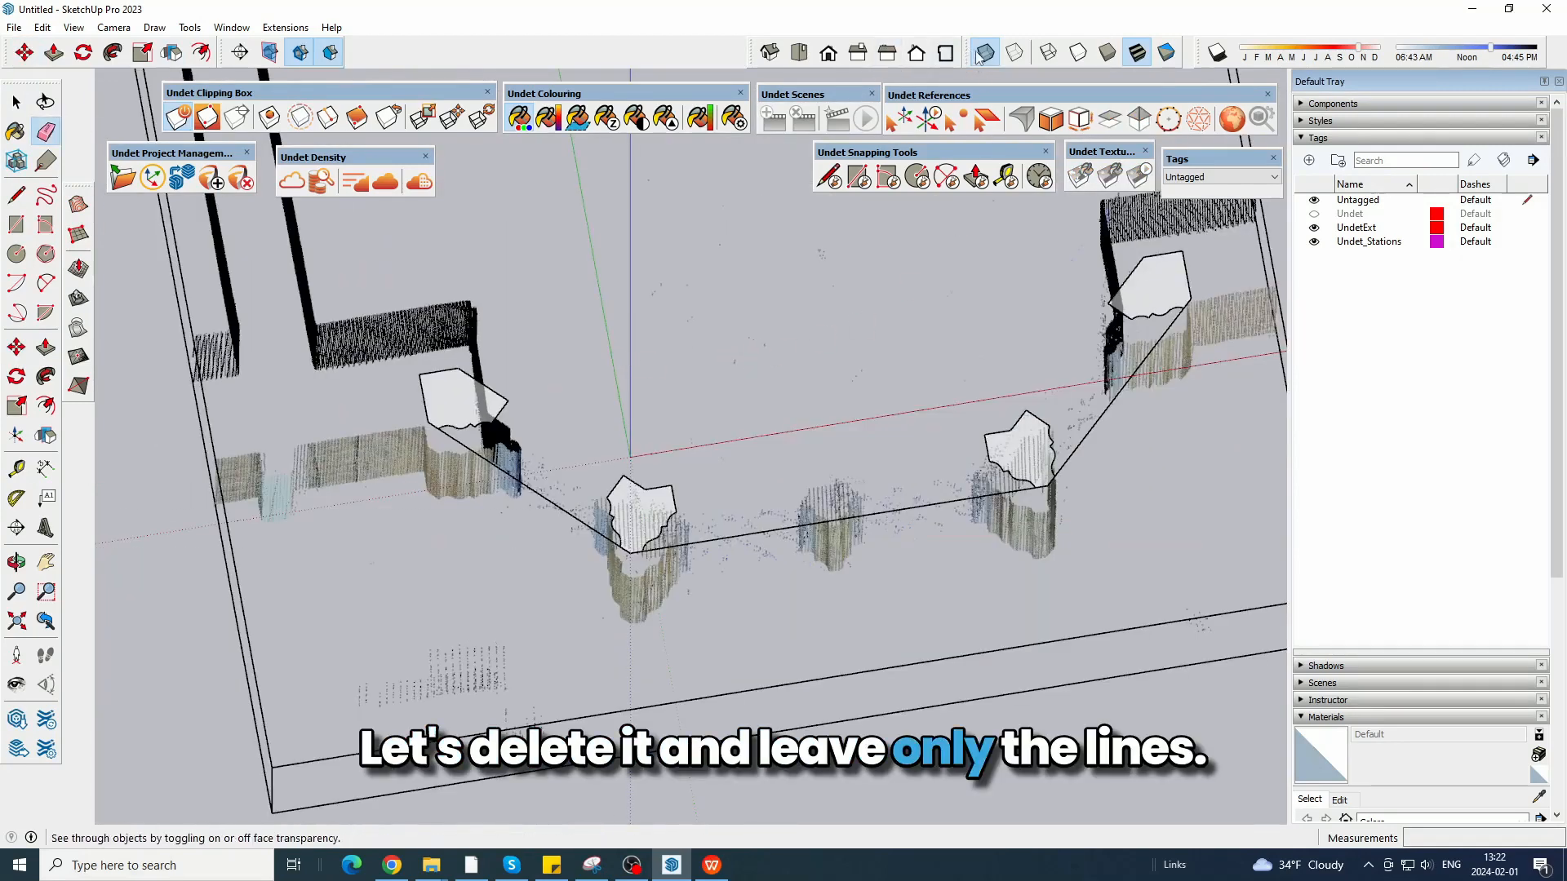
pyautogui.moveTo(732, 297)
pyautogui.mouseDown(button='middle')
pyautogui.moveTo(783, 514)
pyautogui.moveTo(927, 248)
pyautogui.mouseUp(button='middle')
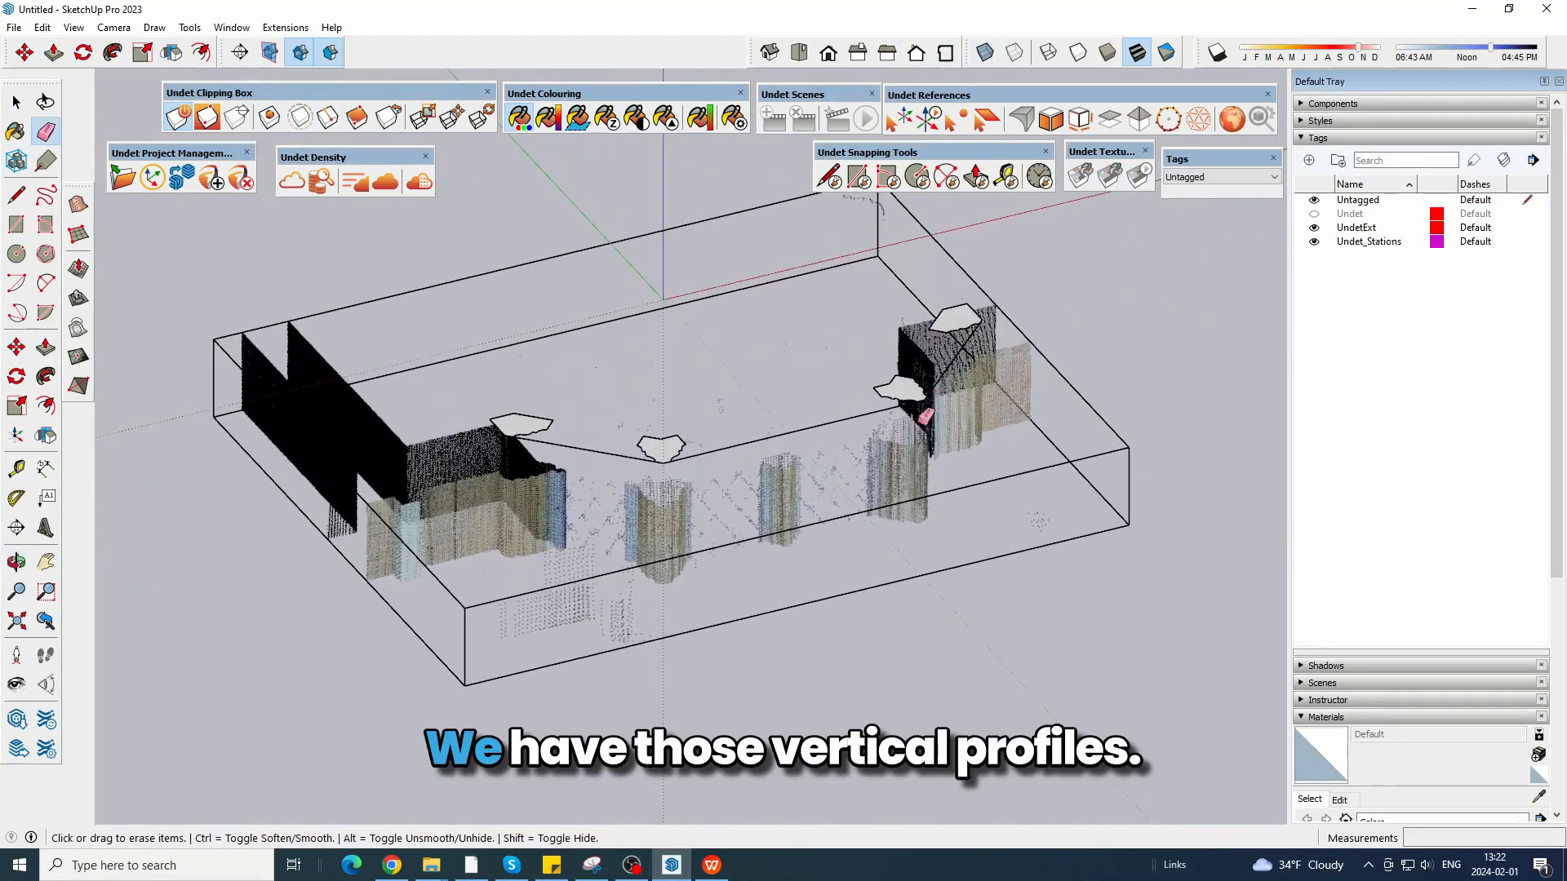
pyautogui.moveTo(1071, 315); pyautogui.dragTo(825, 252, button='middle')
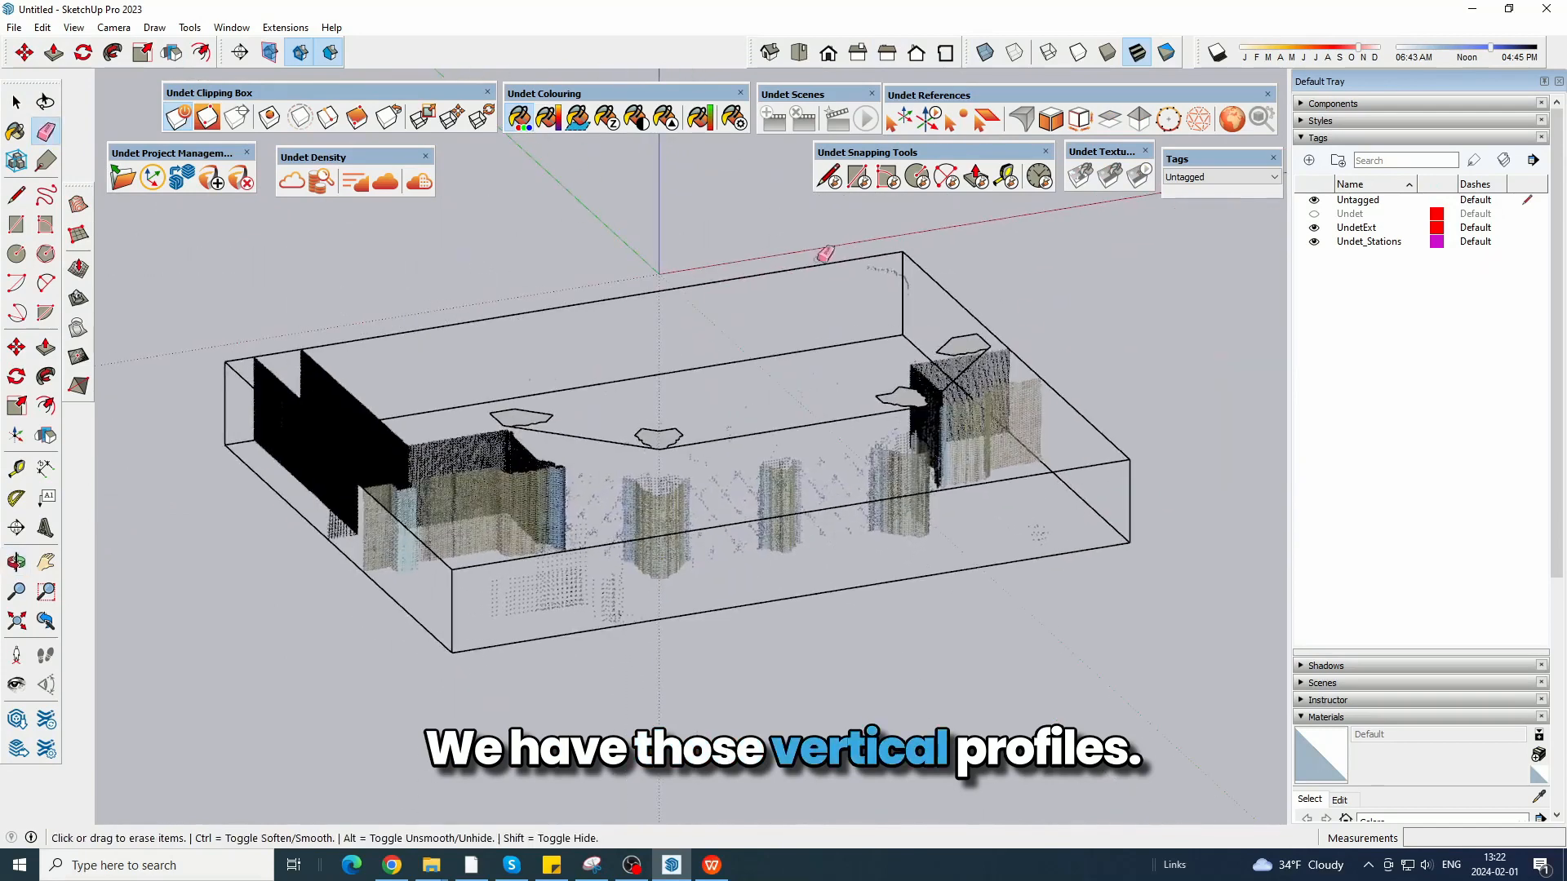
# Stretch the clipping box vertically so the point cloud shows the whole bay window from roof to sill.
pyautogui.moveTo(843, 353); pyautogui.dragTo(749, 327, button='middle')
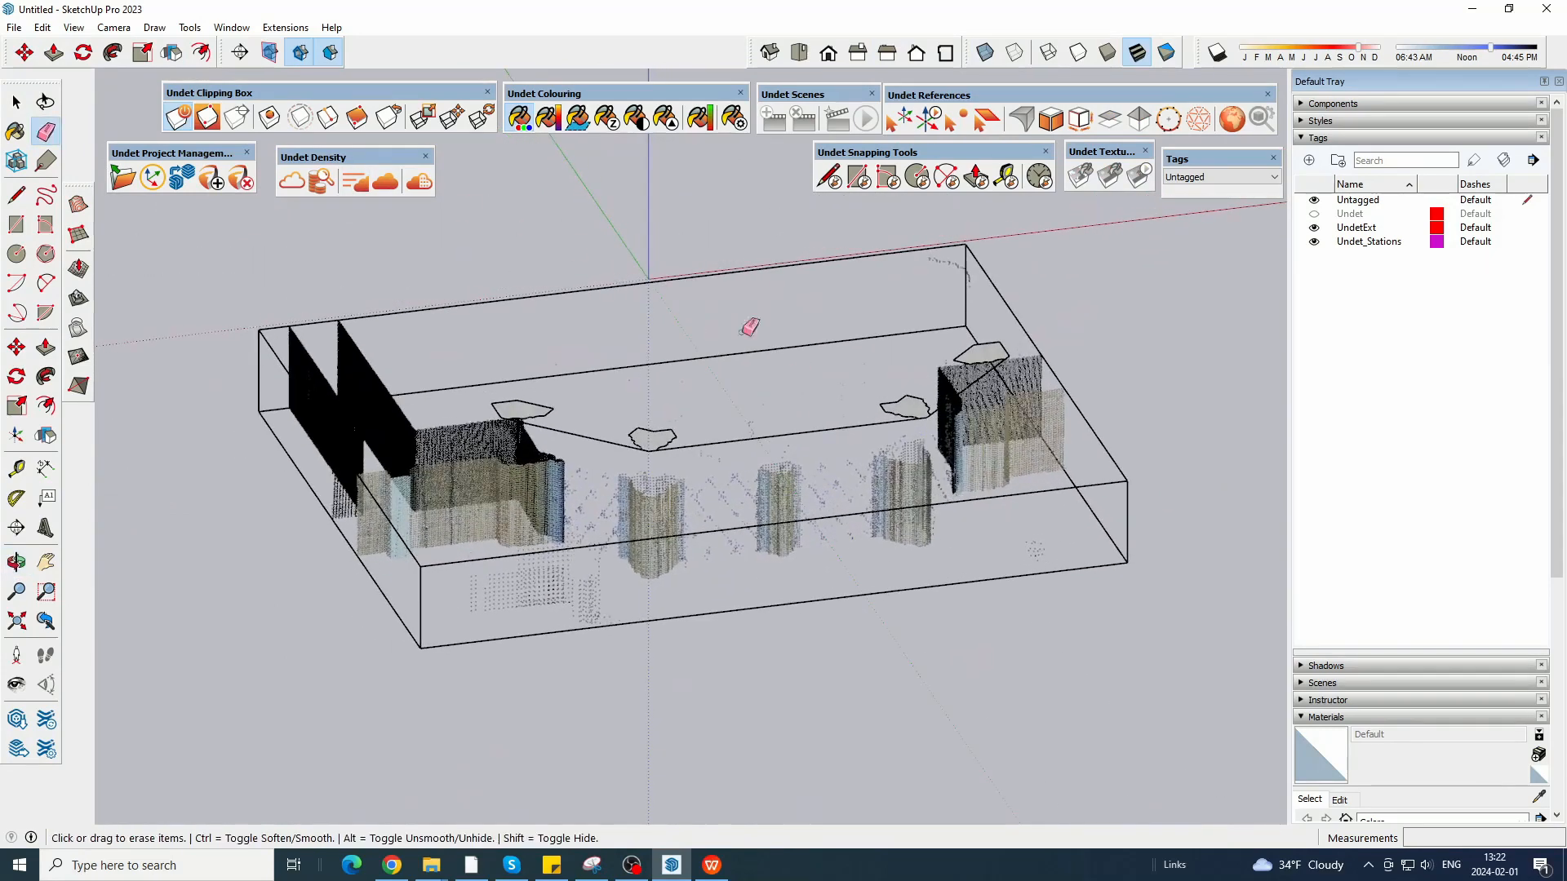
pyautogui.press('s')
pyautogui.click(694, 404)
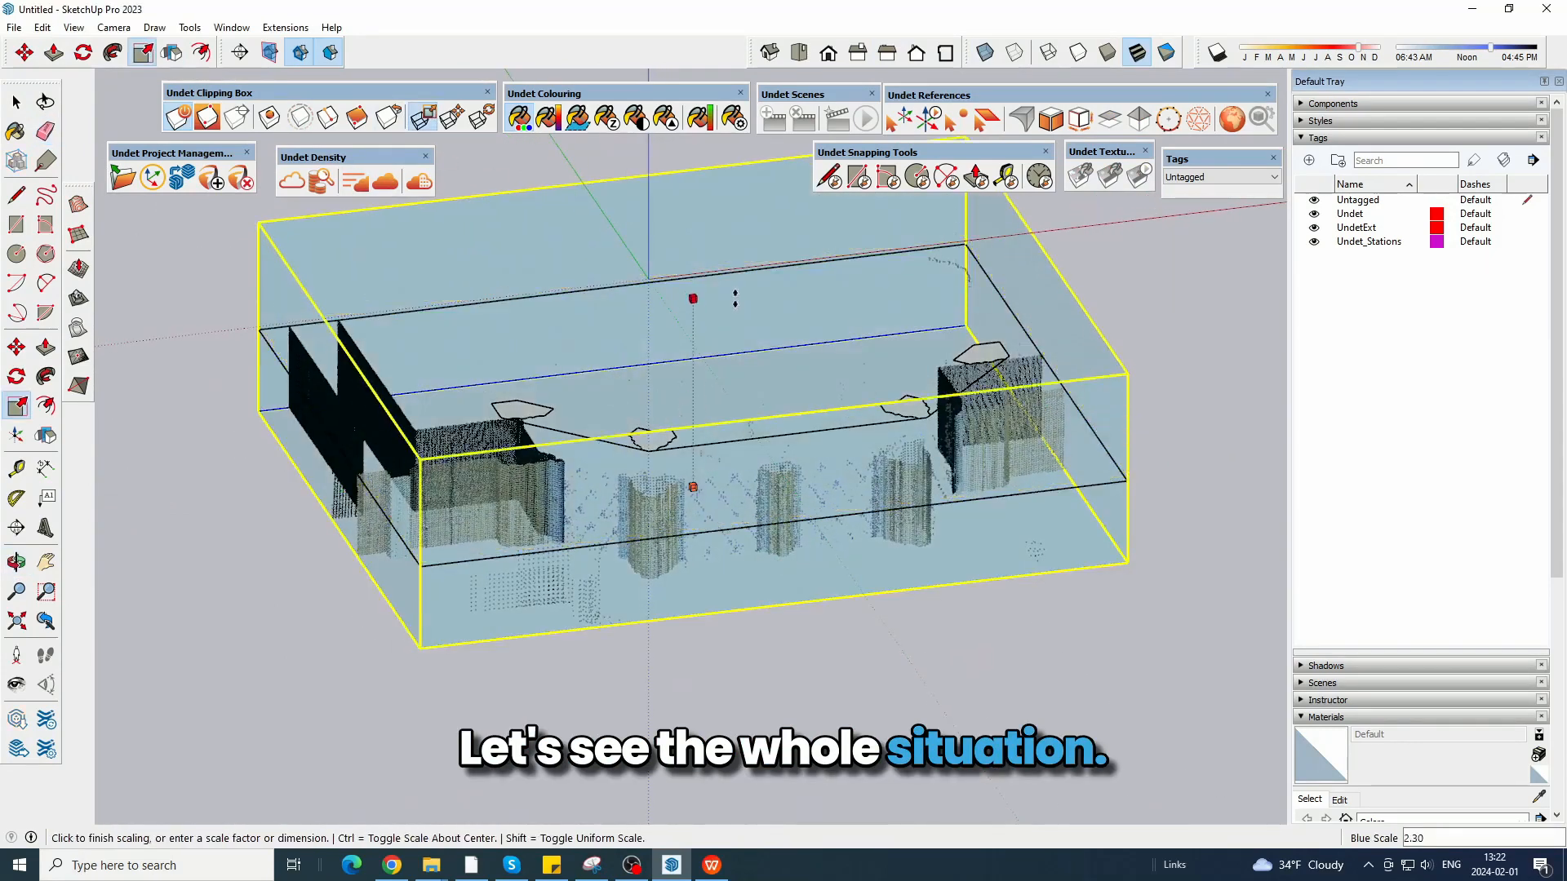
pyautogui.moveTo(690, 301); pyautogui.dragTo(785, 473, button='middle')
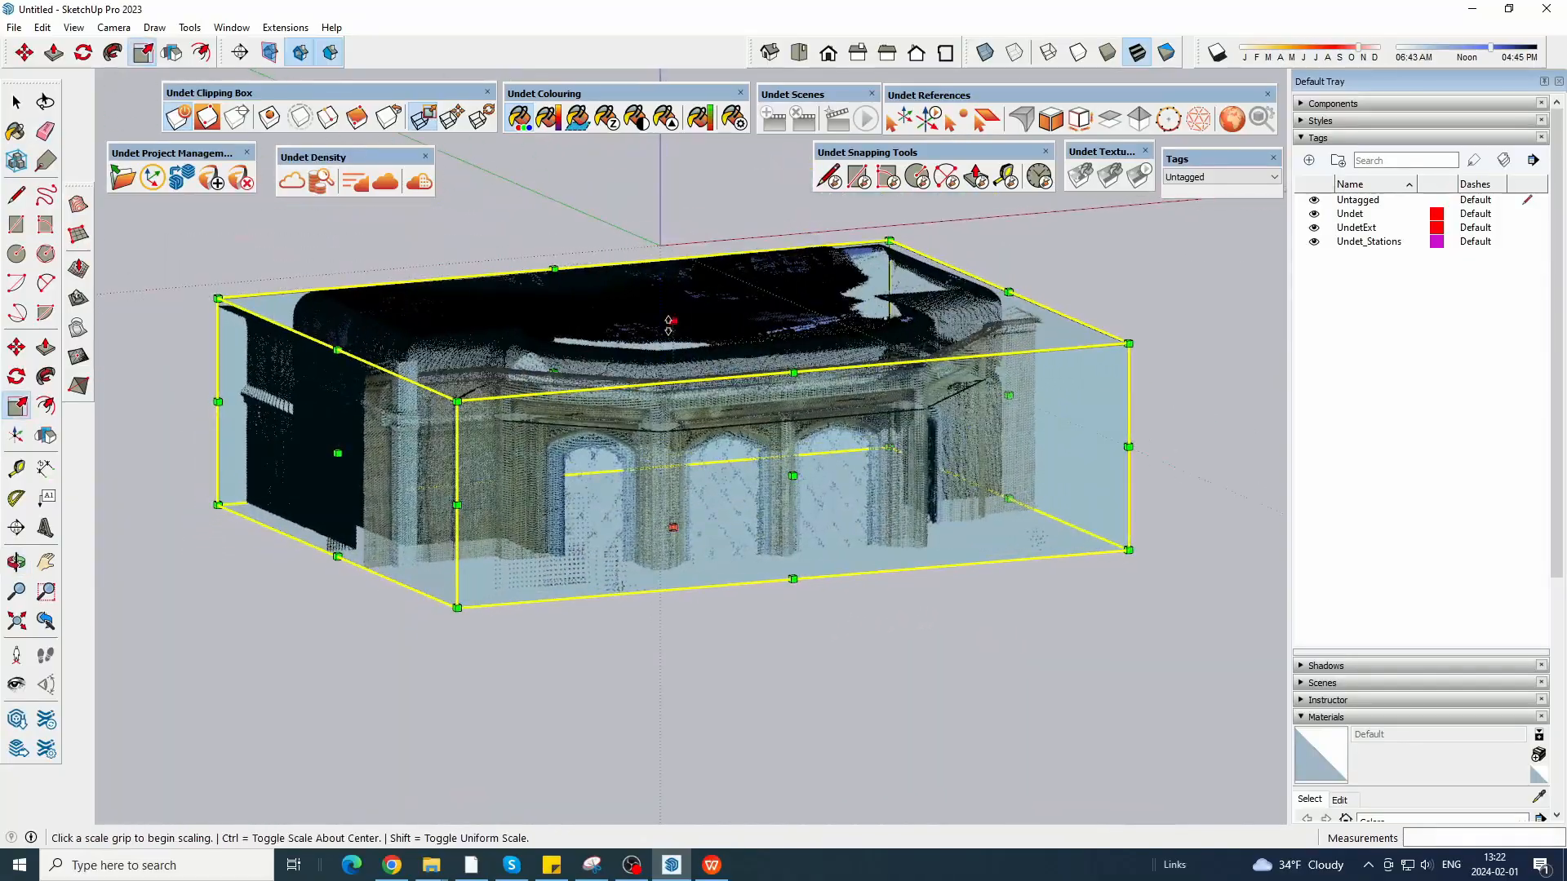
pyautogui.click(666, 319)
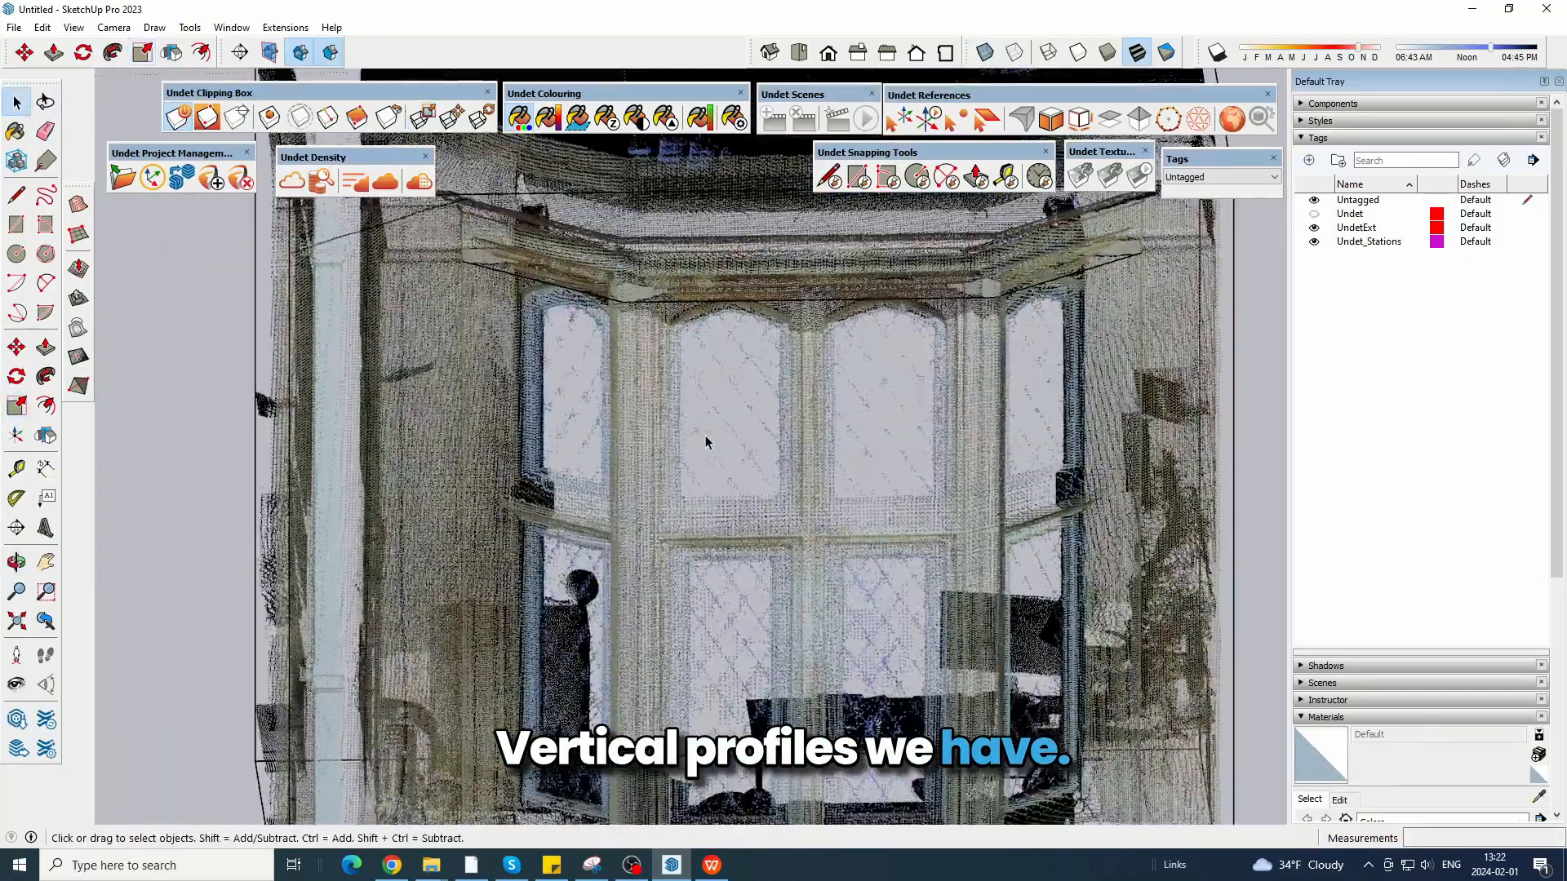
pyautogui.press('o')
pyautogui.moveTo(707, 437); pyautogui.dragTo(585, 302)
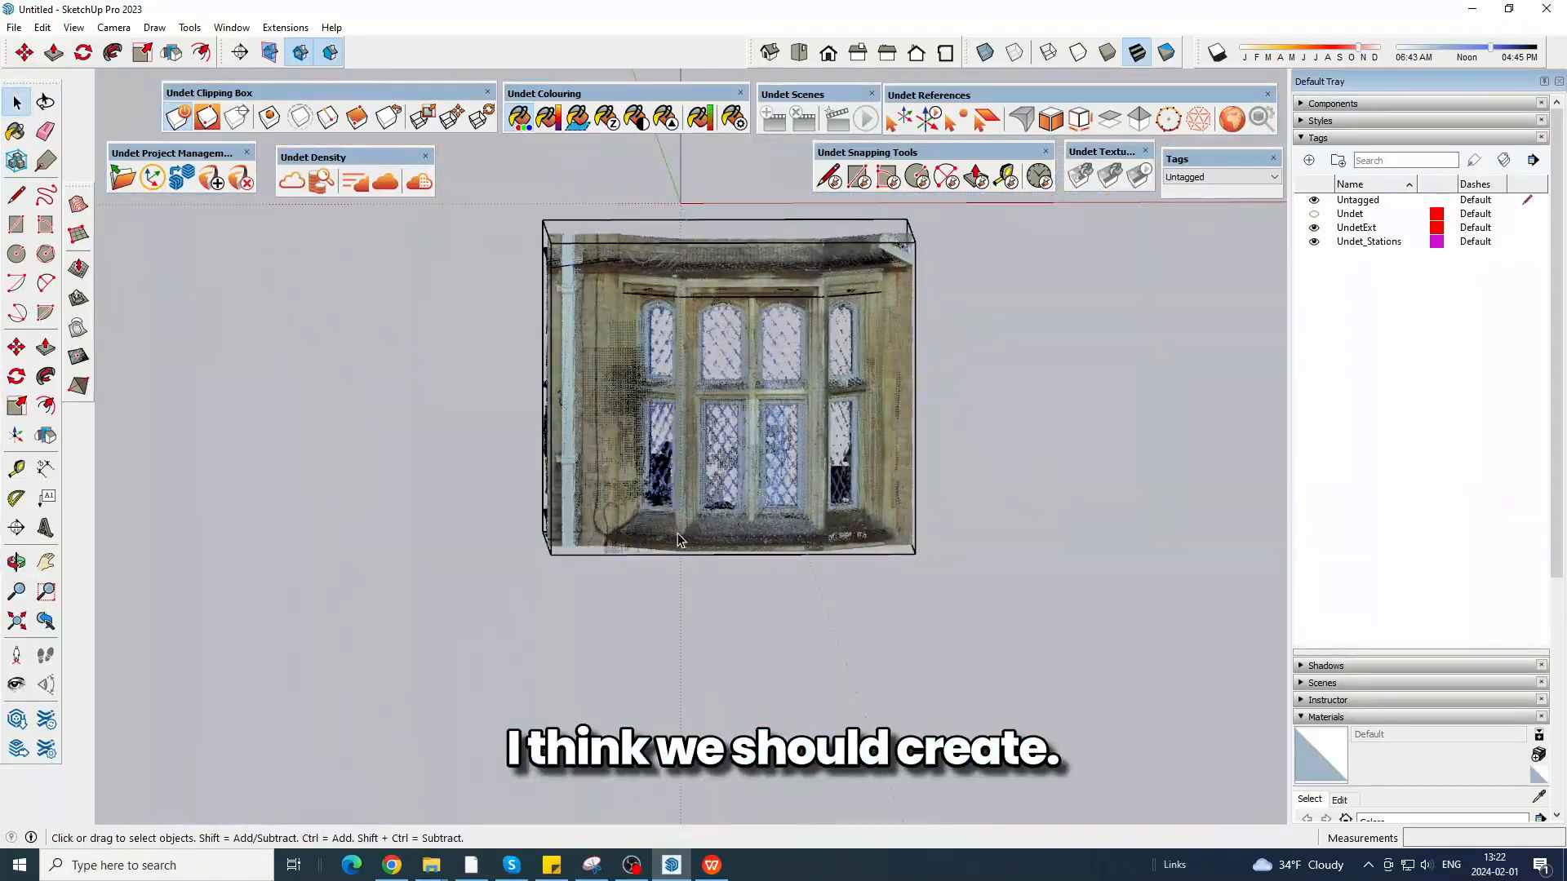
# Examine the cornice mouldings above the windows and compare them with the corner profiles on the bay outline.
pyautogui.scroll(6, 759, 296)
pyautogui.moveTo(600, 306); pyautogui.dragTo(594, 360, button='middle')
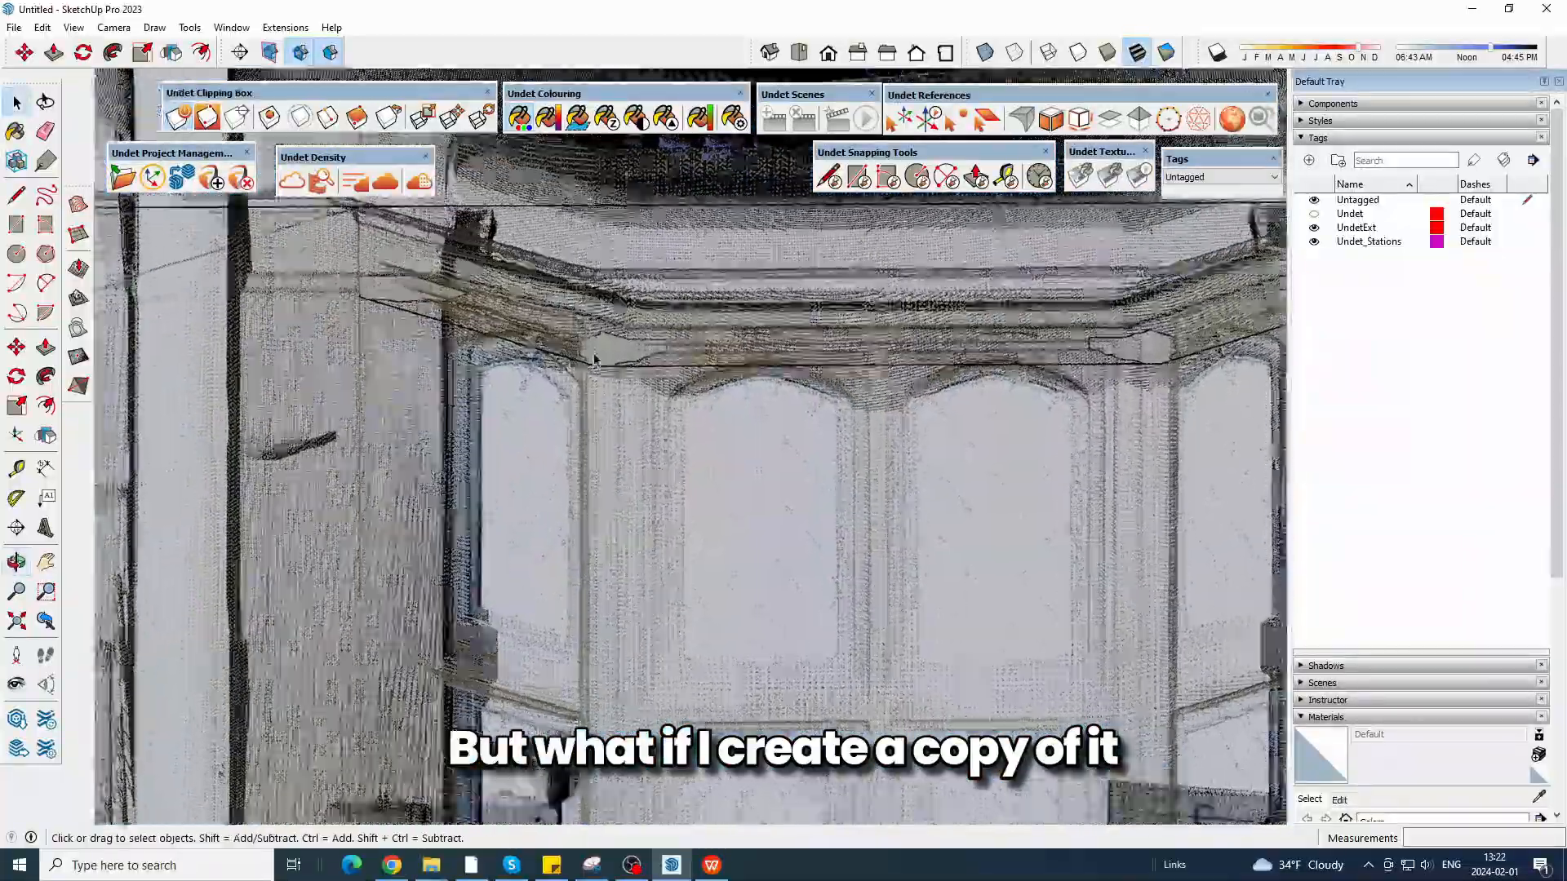
pyautogui.scroll(3, 595, 357)
pyautogui.scroll(-3, 632, 370)
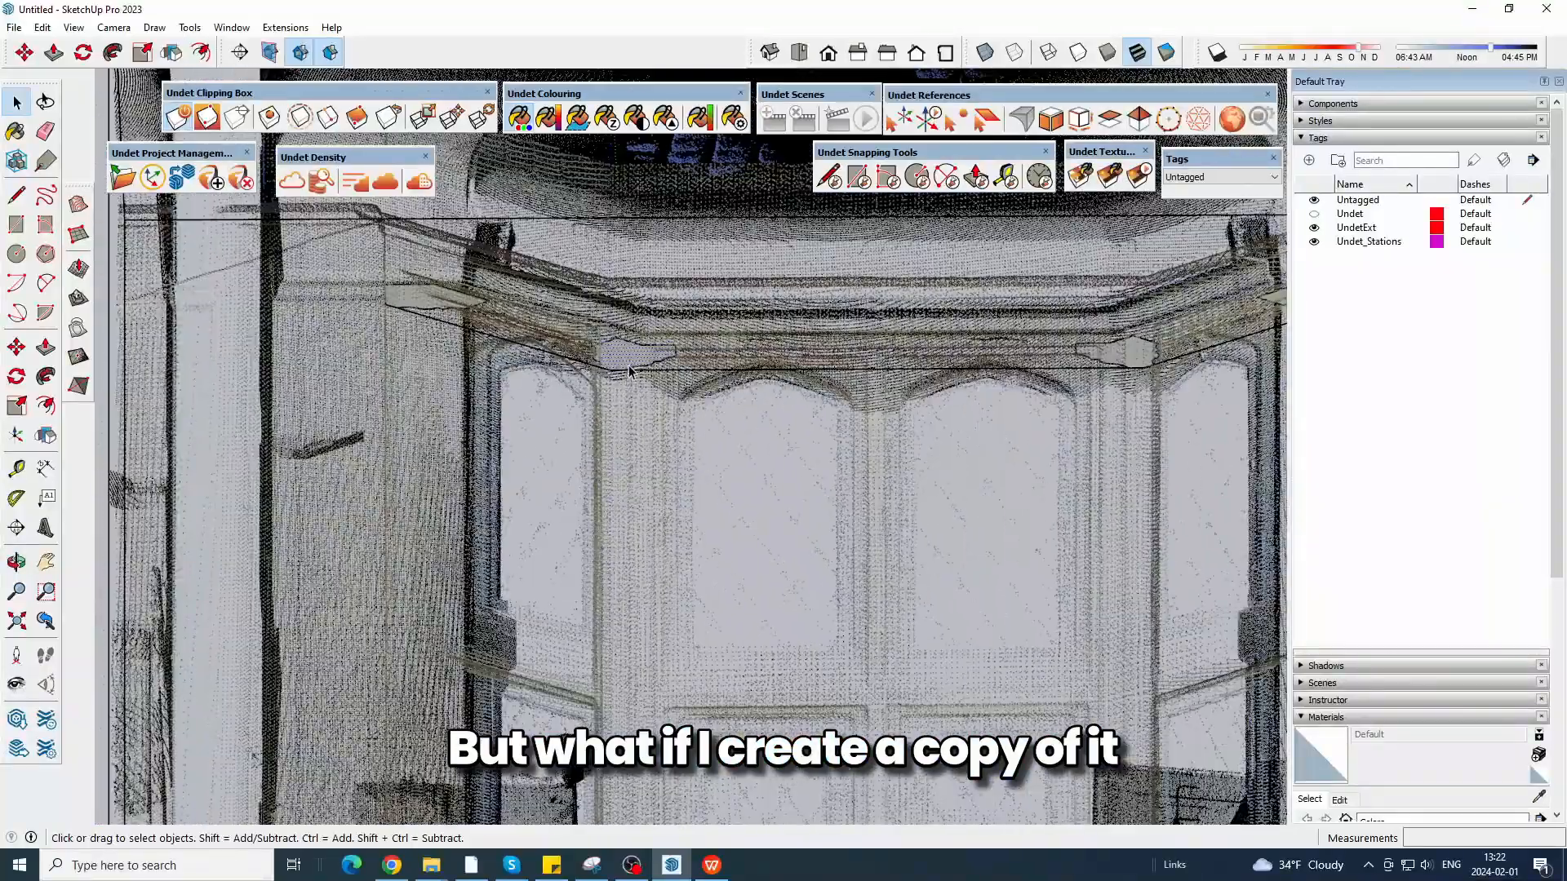
pyautogui.scroll(3, 616, 351)
pyautogui.scroll(-3, 617, 351)
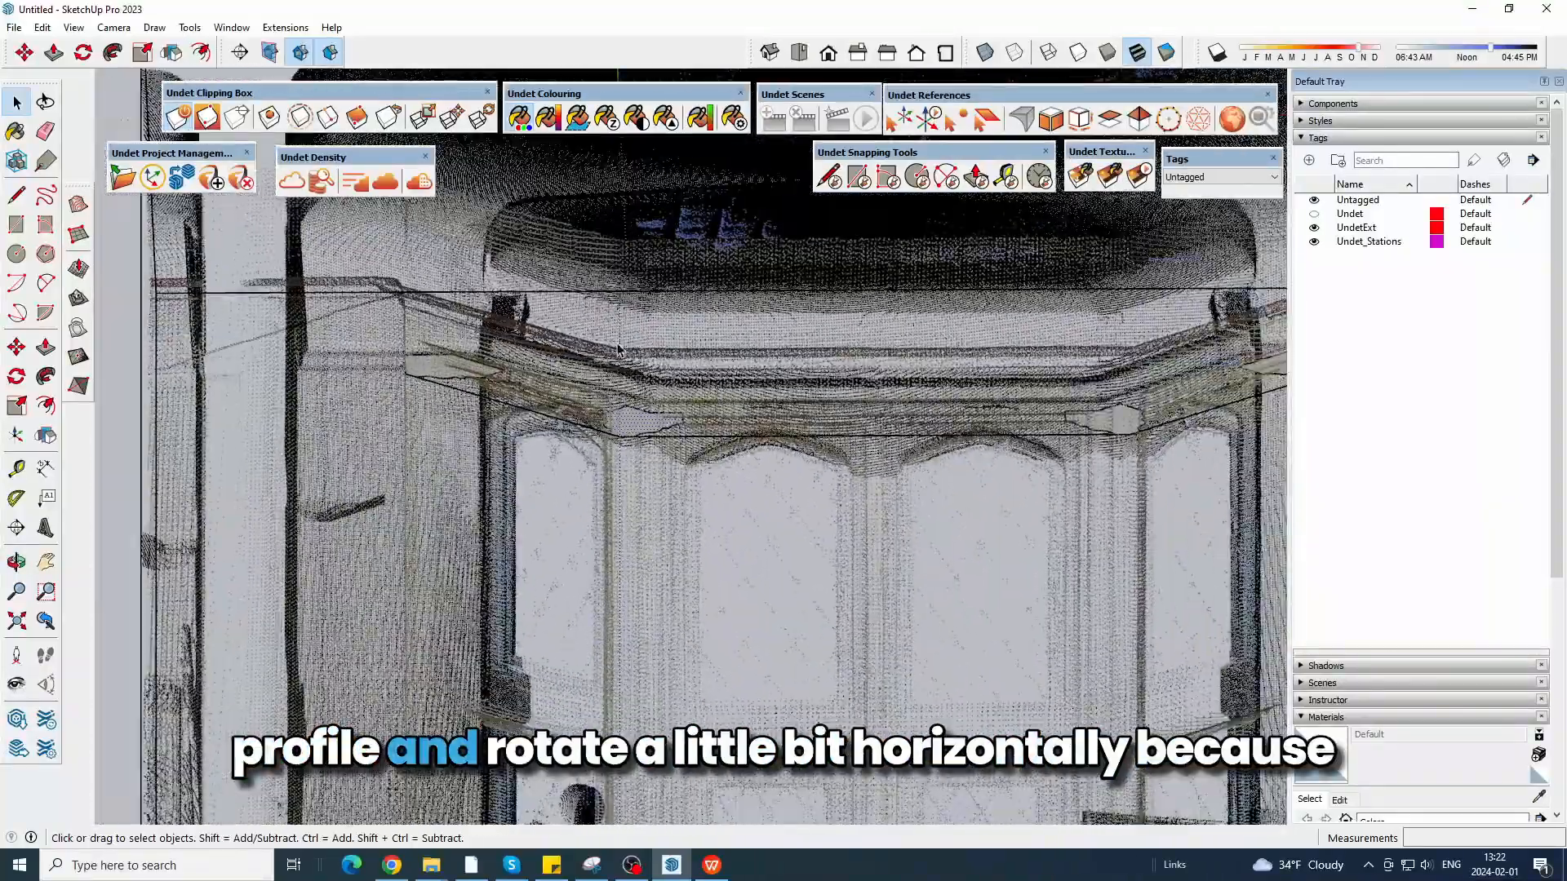
pyautogui.scroll(3, 617, 350)
pyautogui.moveTo(617, 351); pyautogui.dragTo(835, 503, button='middle')
pyautogui.scroll(-4, 823, 553)
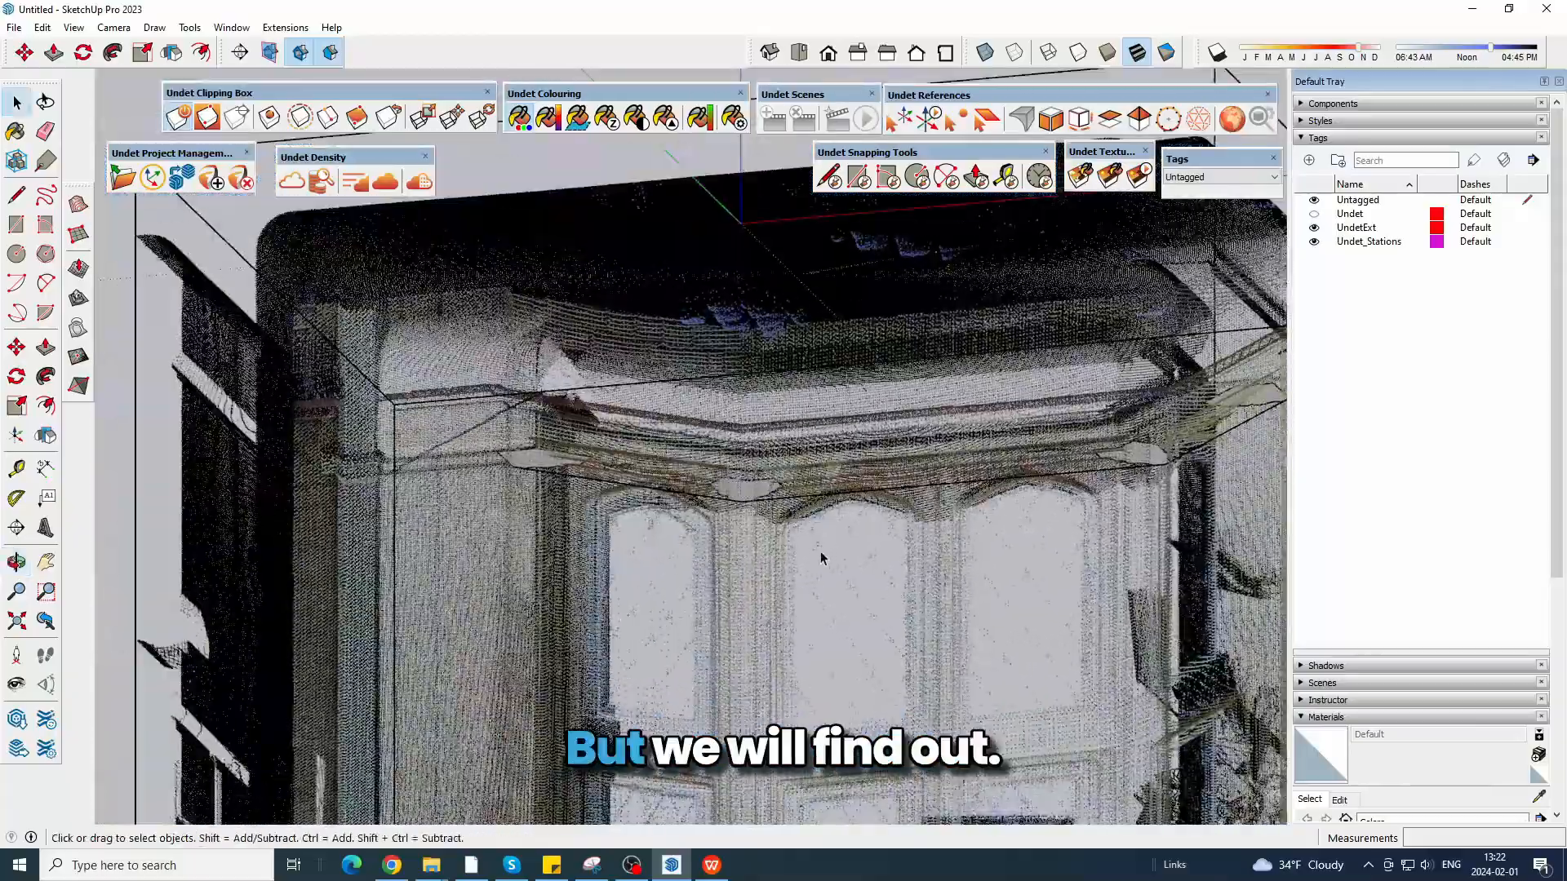
pyautogui.scroll(4, 687, 463)
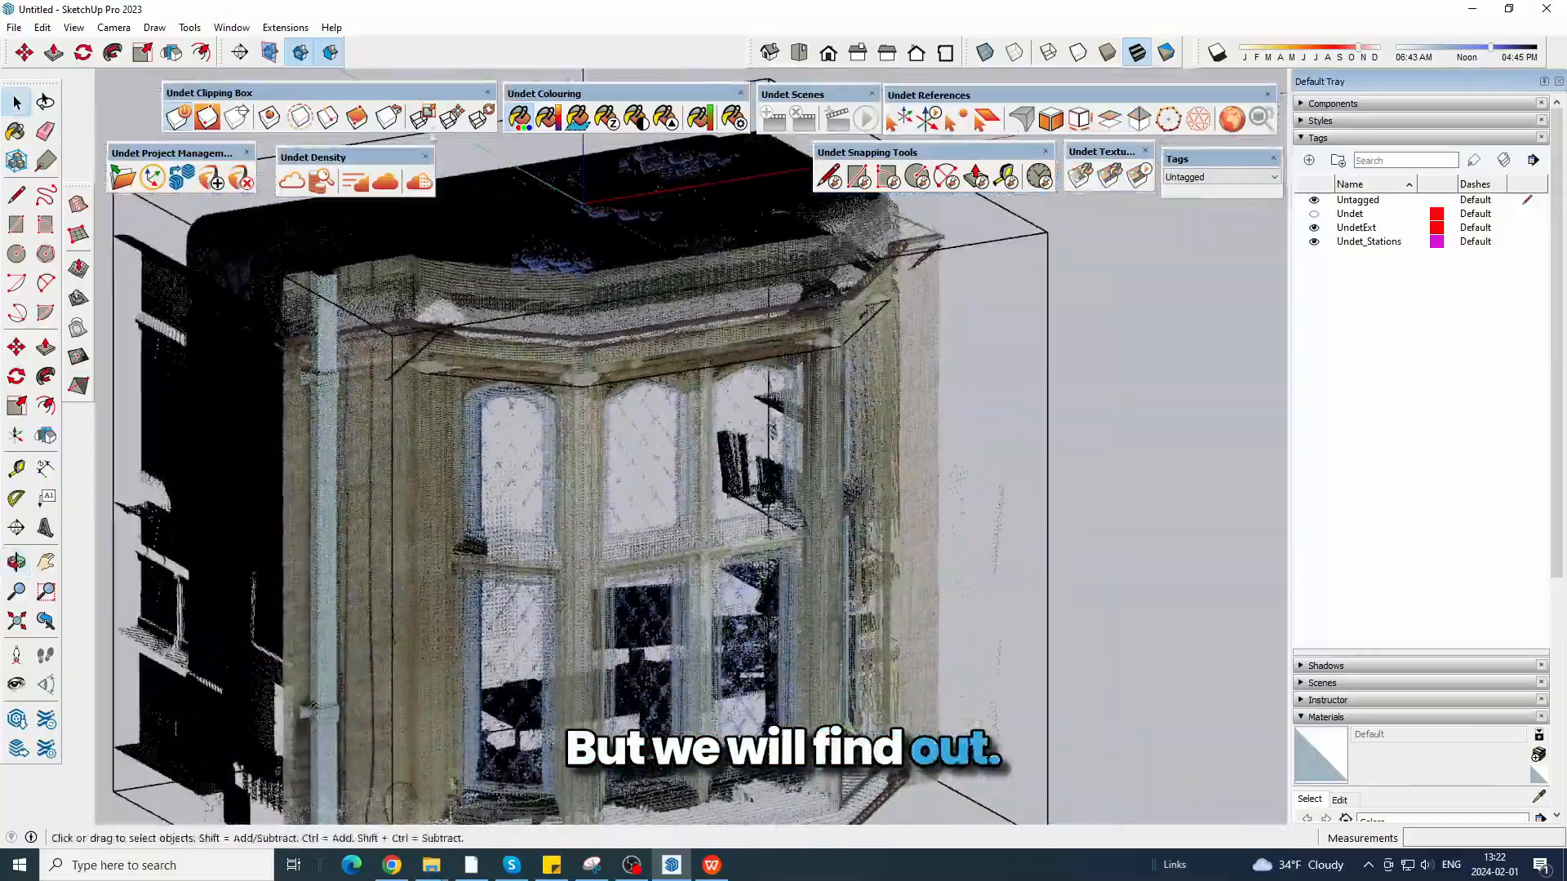
# Shorten the clipping box vertically to a band around the bay's cornice and window heads.
pyautogui.press('s')
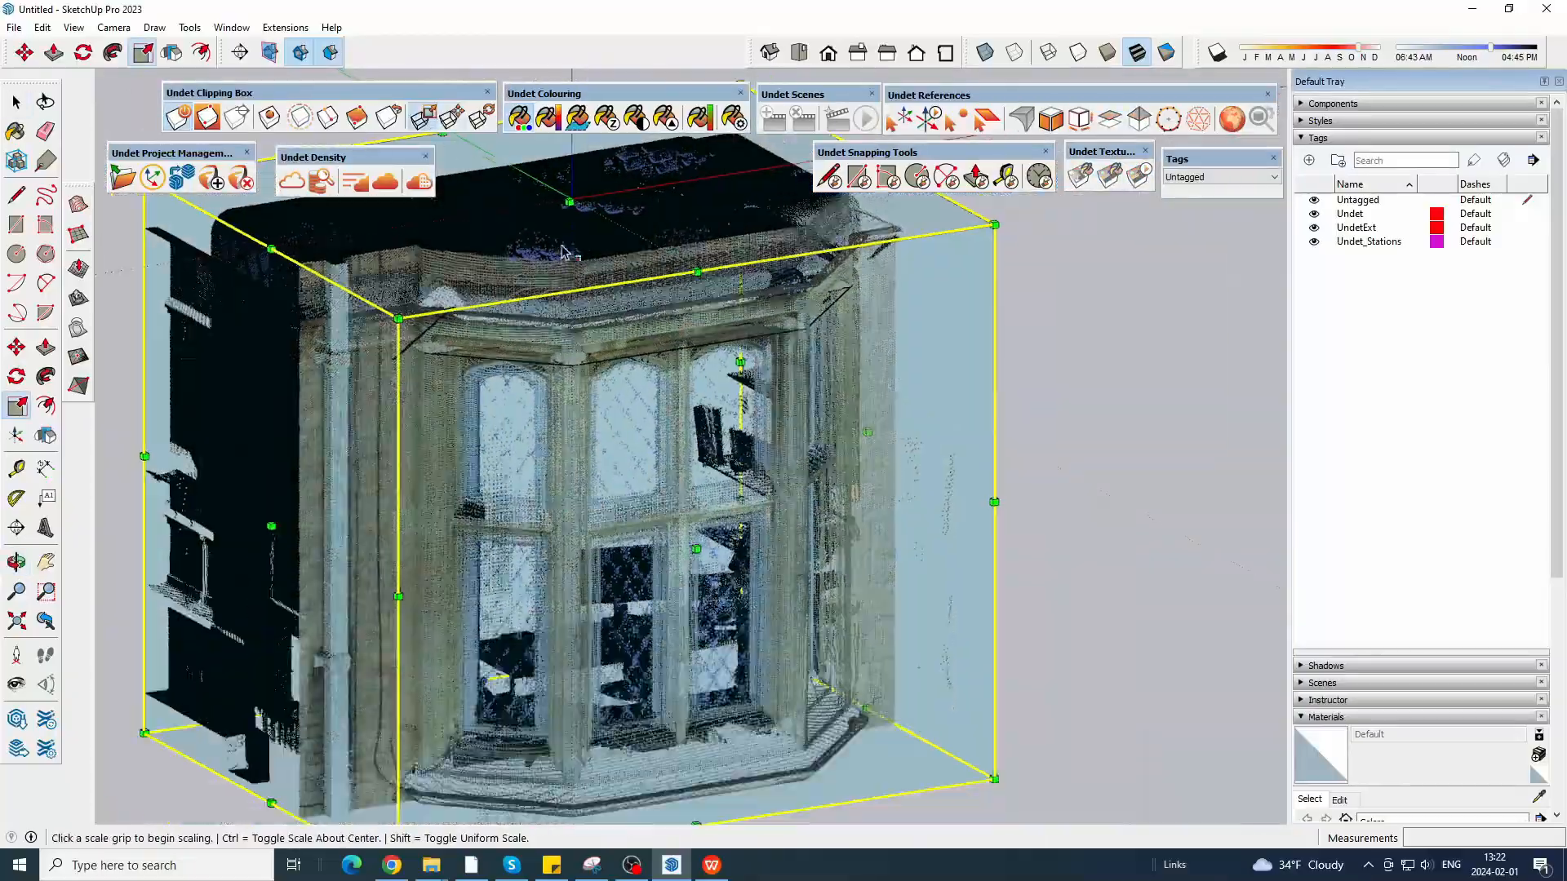
pyautogui.moveTo(794, 439); pyautogui.dragTo(640, 208, button='middle')
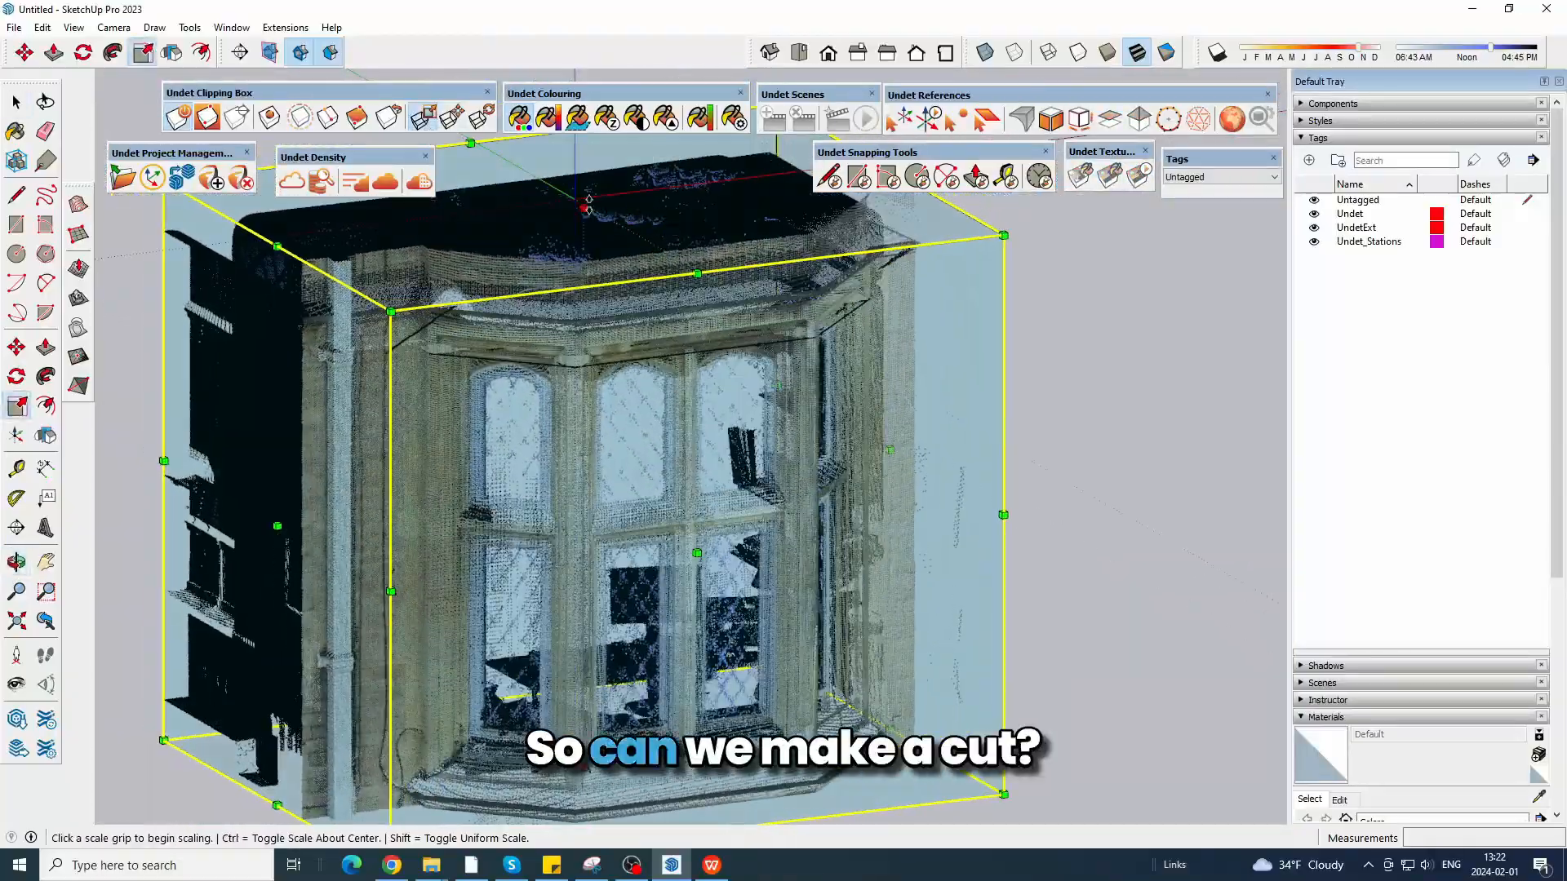
pyautogui.moveTo(584, 767); pyautogui.dragTo(625, 417)
pyautogui.scroll(3, 637, 253)
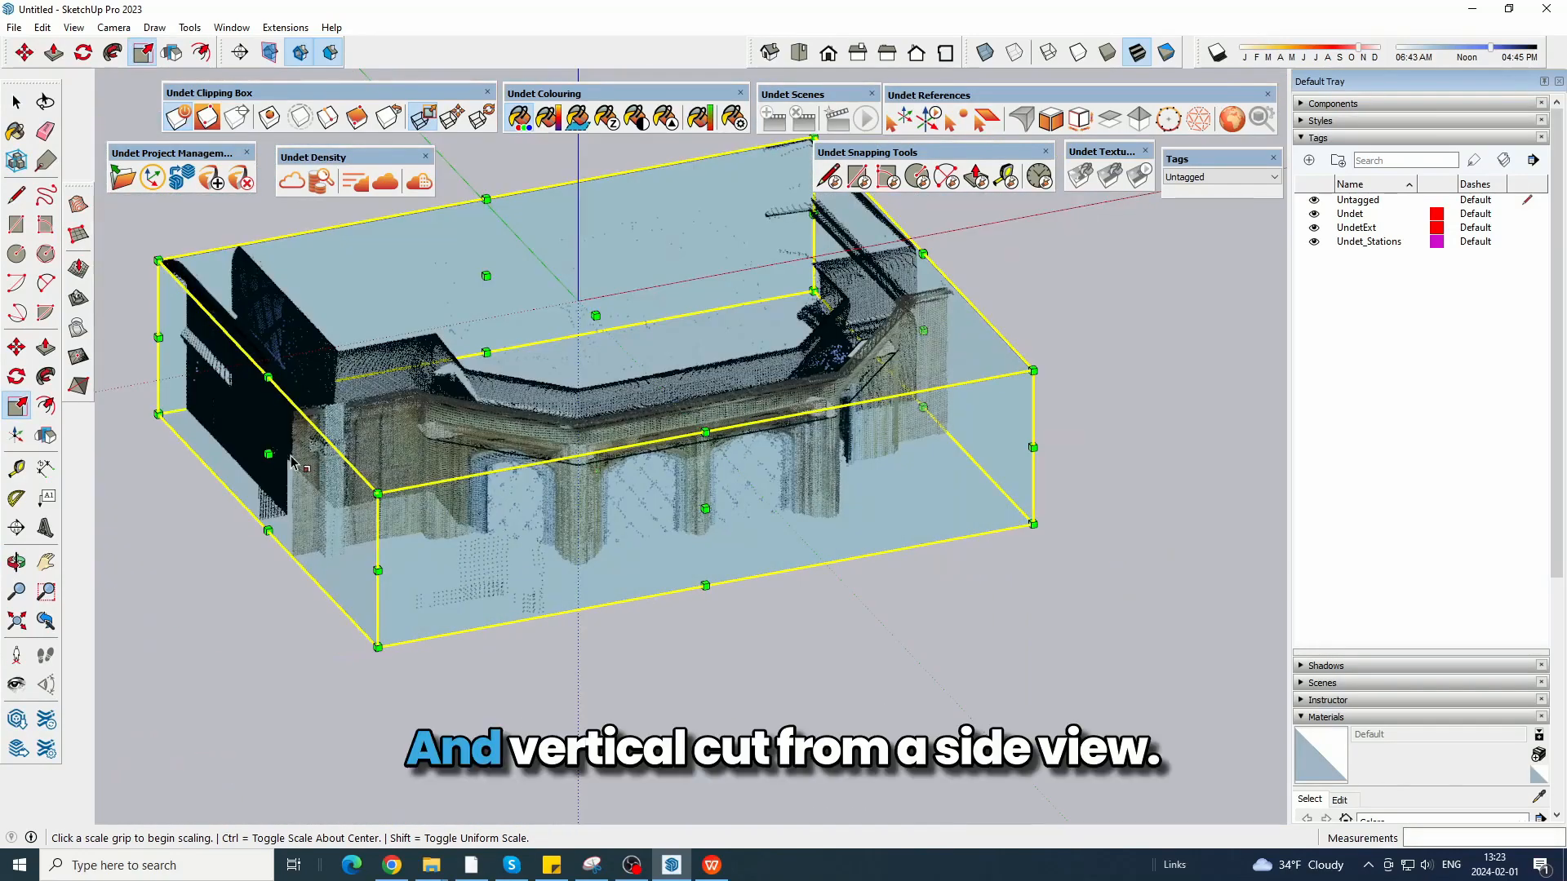
# Narrow the clipping box from both sides to a thin vertical slice through the bay's front and view it from the left.
pyautogui.click(278, 457)
pyautogui.click(549, 378)
pyautogui.scroll(1, 615, 367)
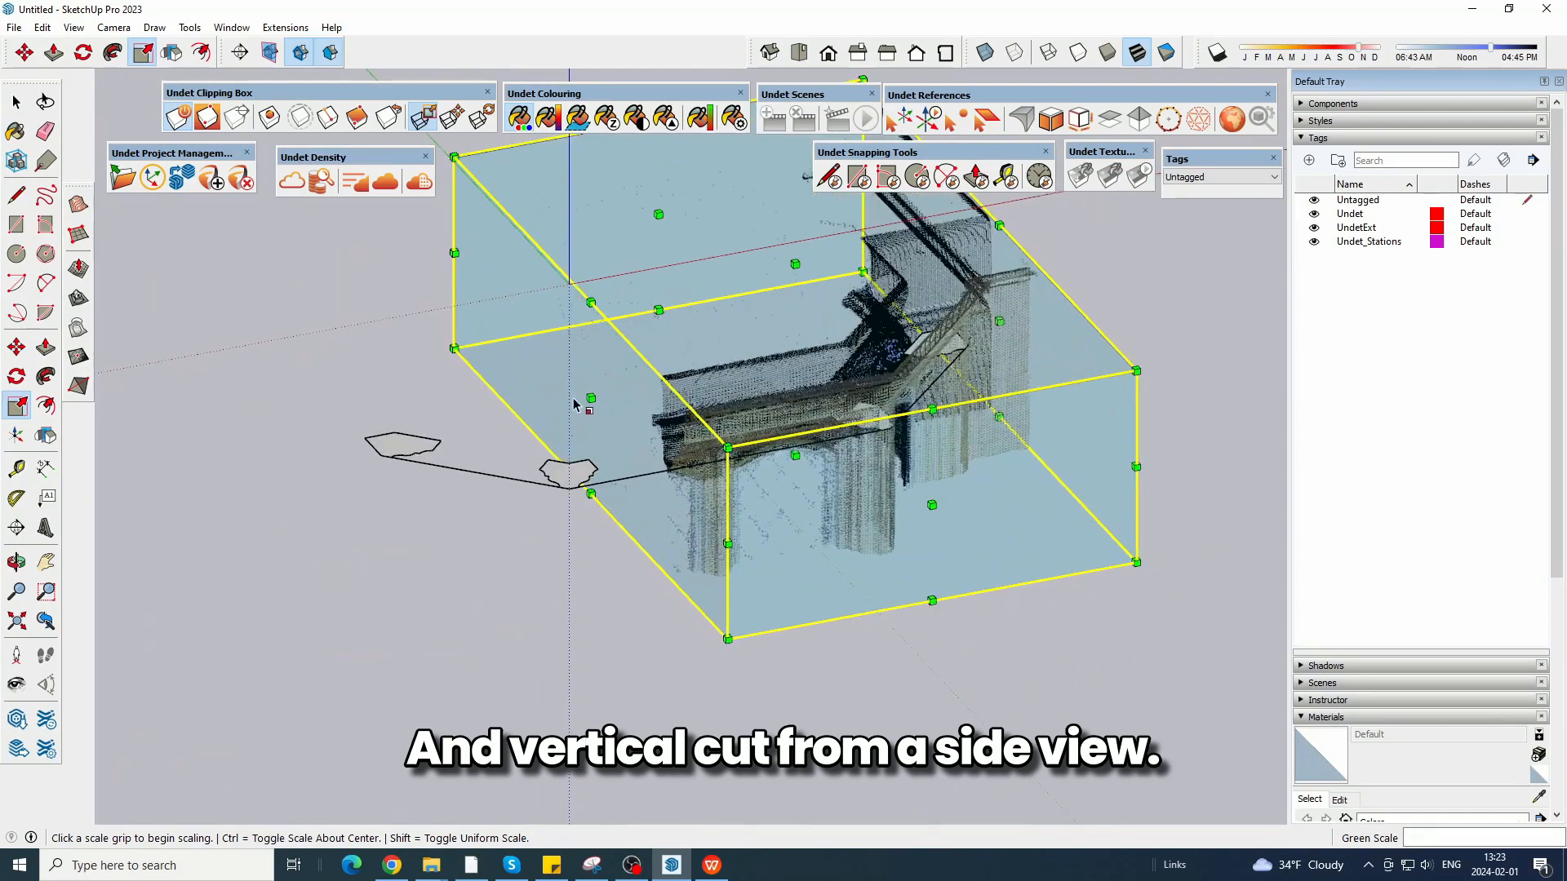
pyautogui.click(590, 398)
pyautogui.click(542, 408)
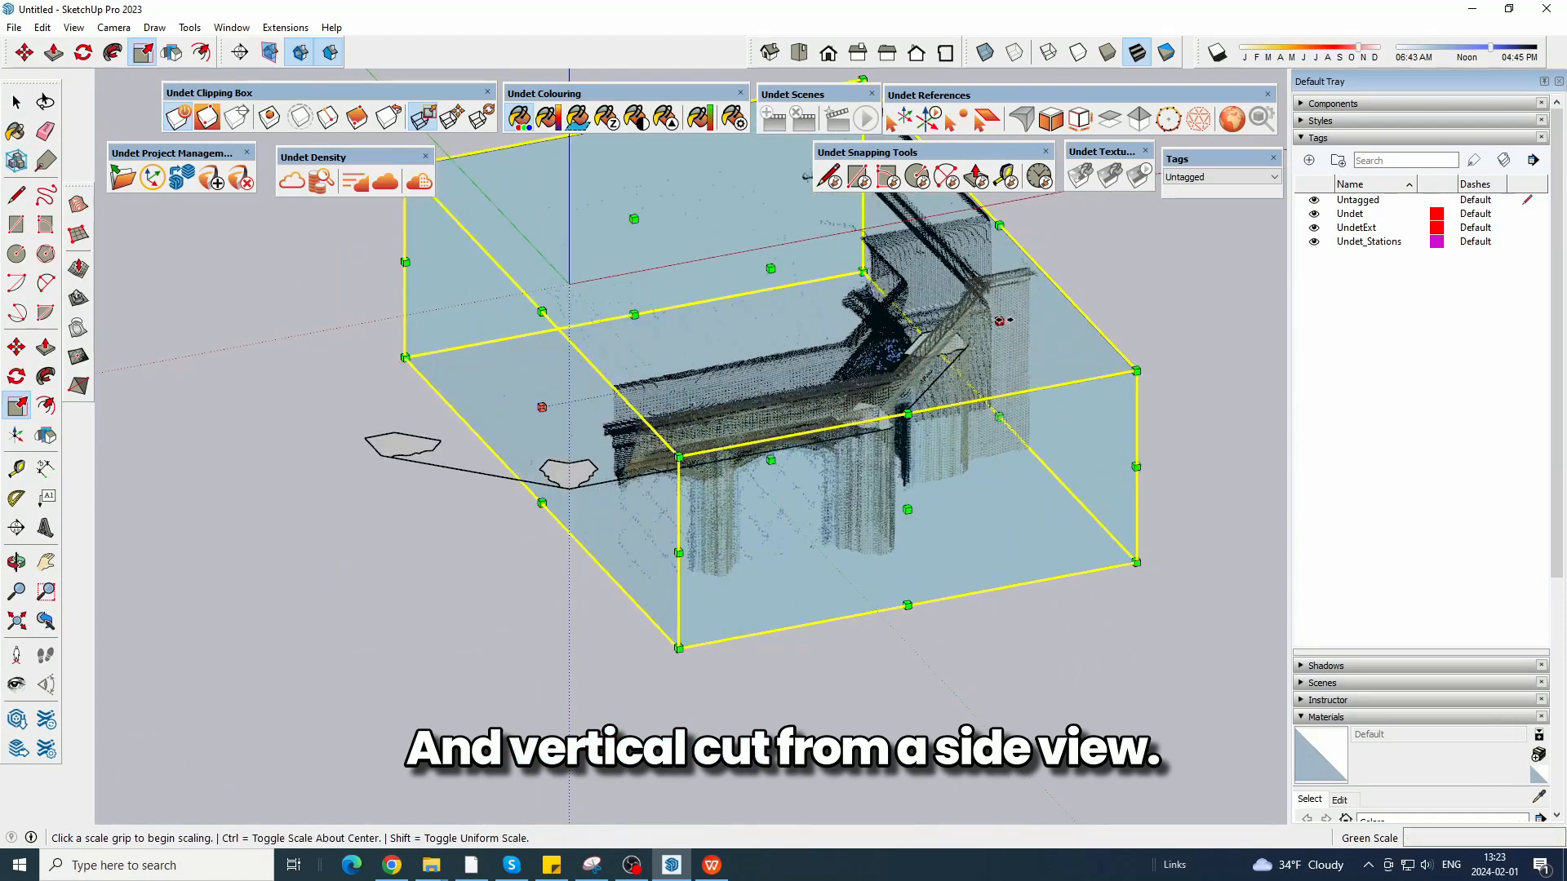
pyautogui.click(999, 321)
pyautogui.click(575, 373)
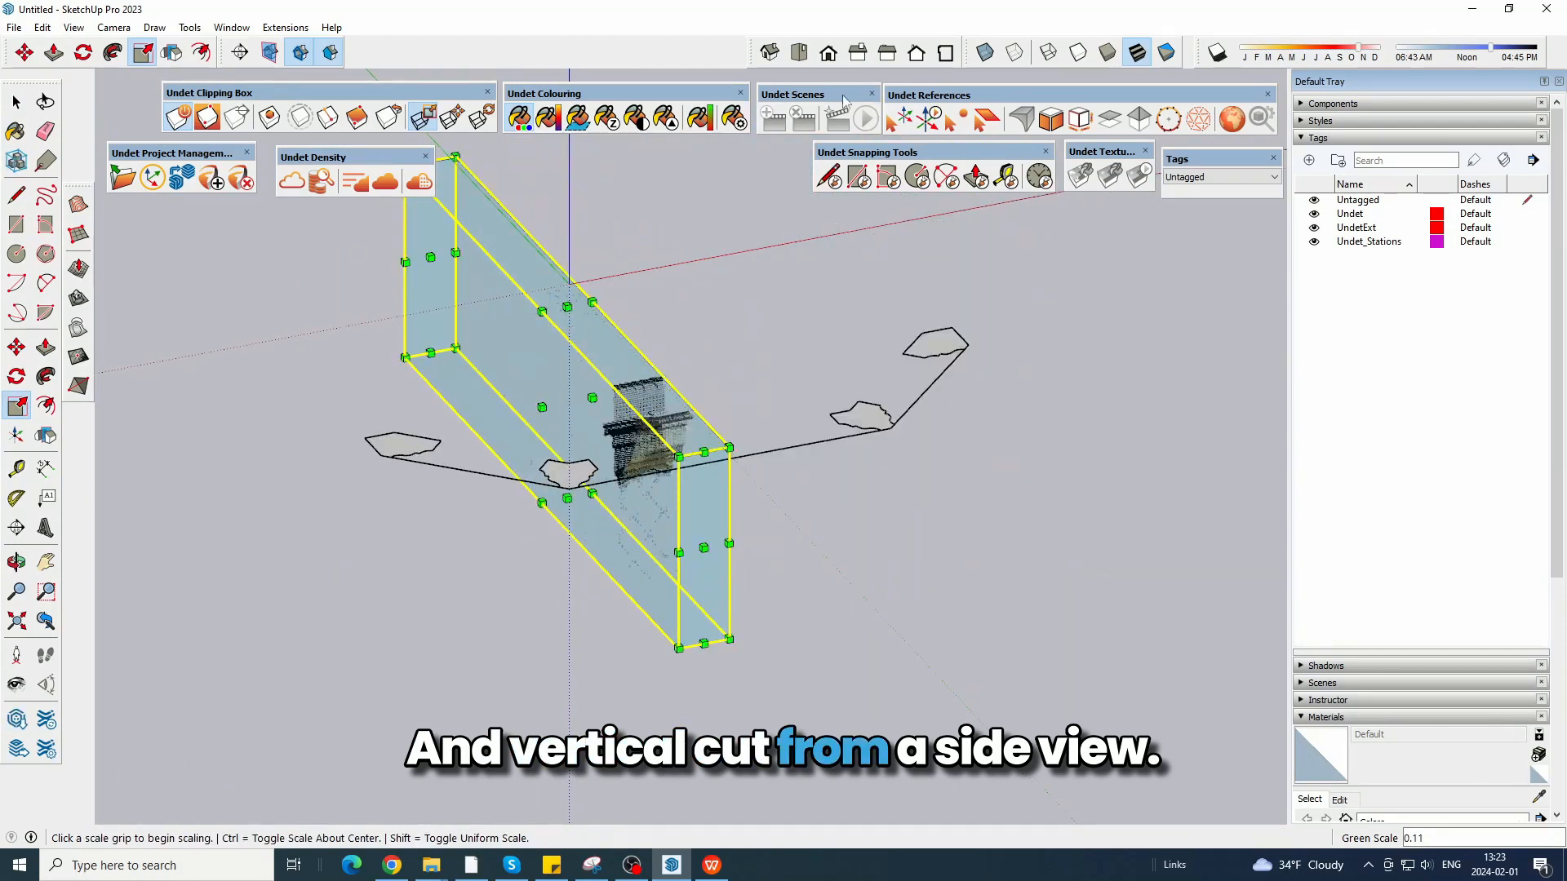
pyautogui.click(900, 64)
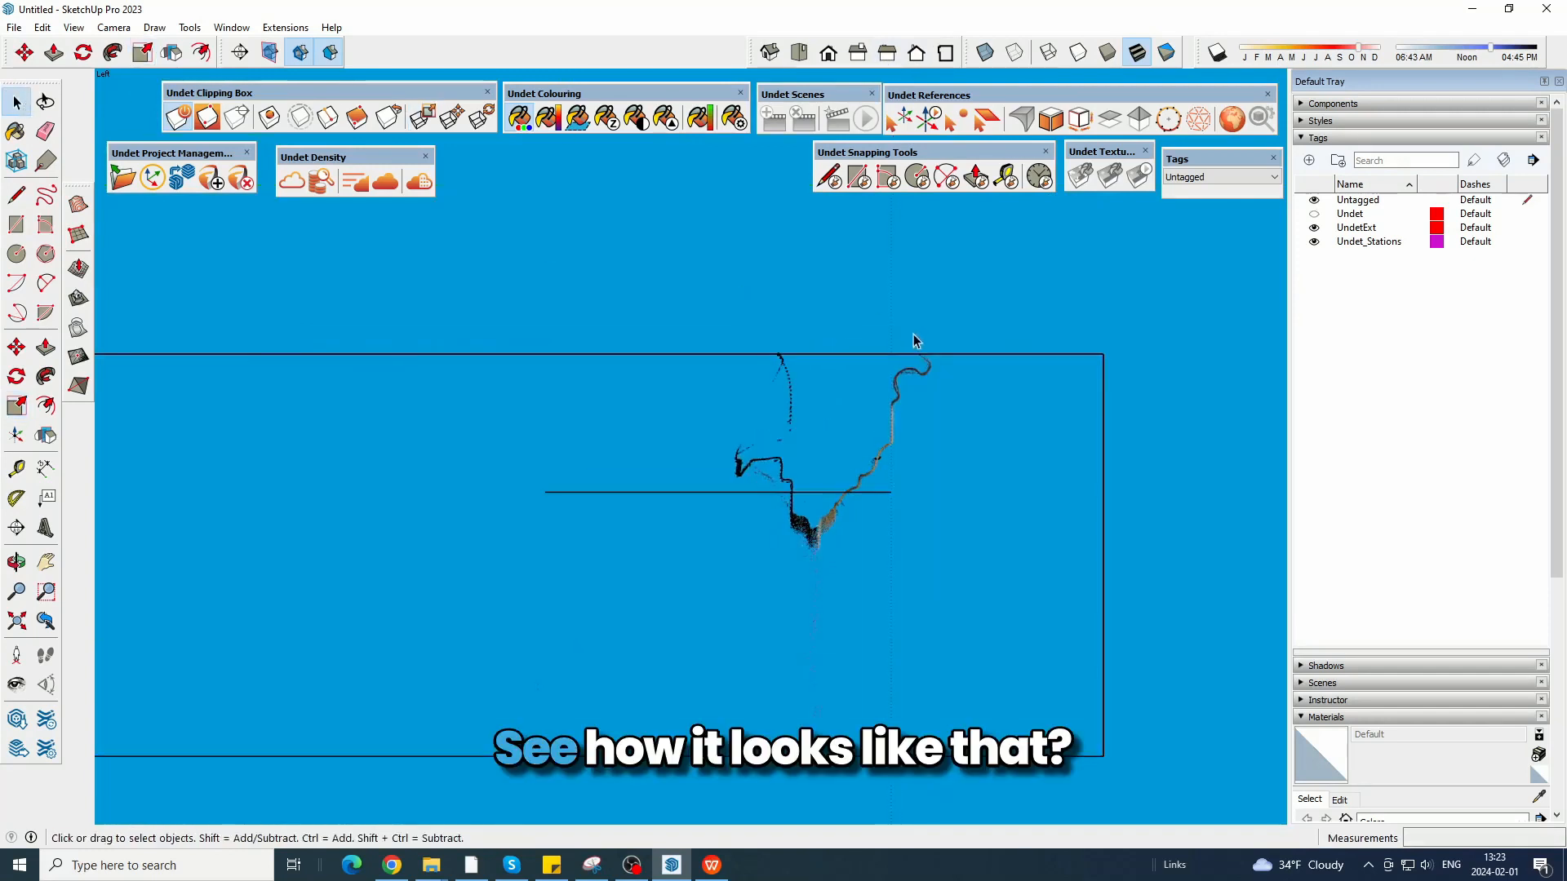
pyautogui.scroll(5, 865, 492)
pyautogui.scroll(-4, 891, 379)
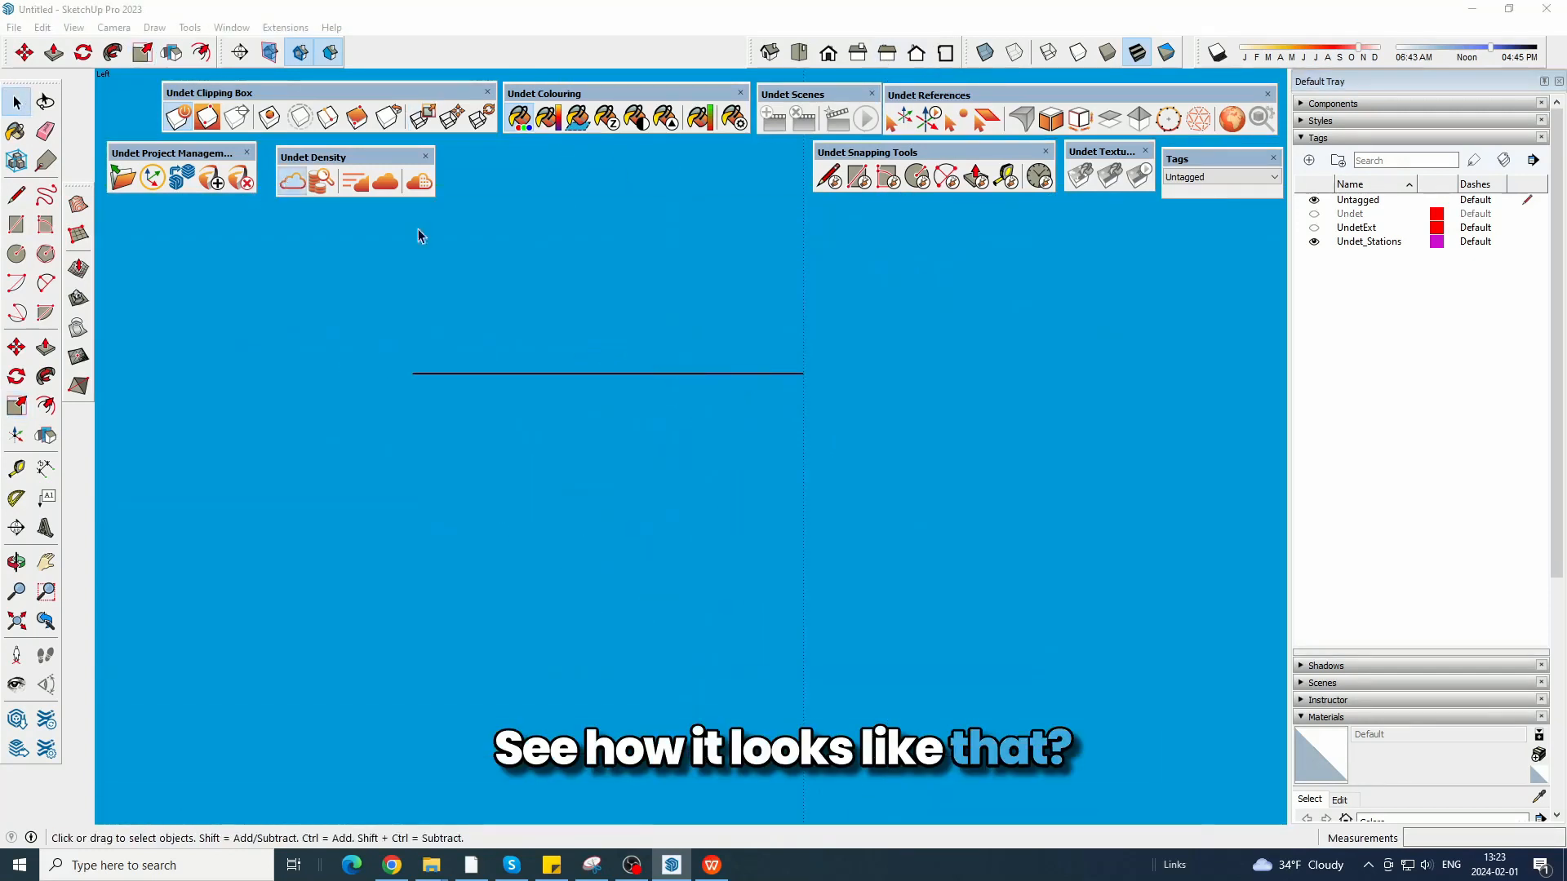
# Hide the point cloud, move the bay outline with all its profiles down about 0.59 m, and show the cloud again.
pyautogui.moveTo(418, 229); pyautogui.dragTo(745, 444, button='middle')
pyautogui.scroll(-5, 848, 560)
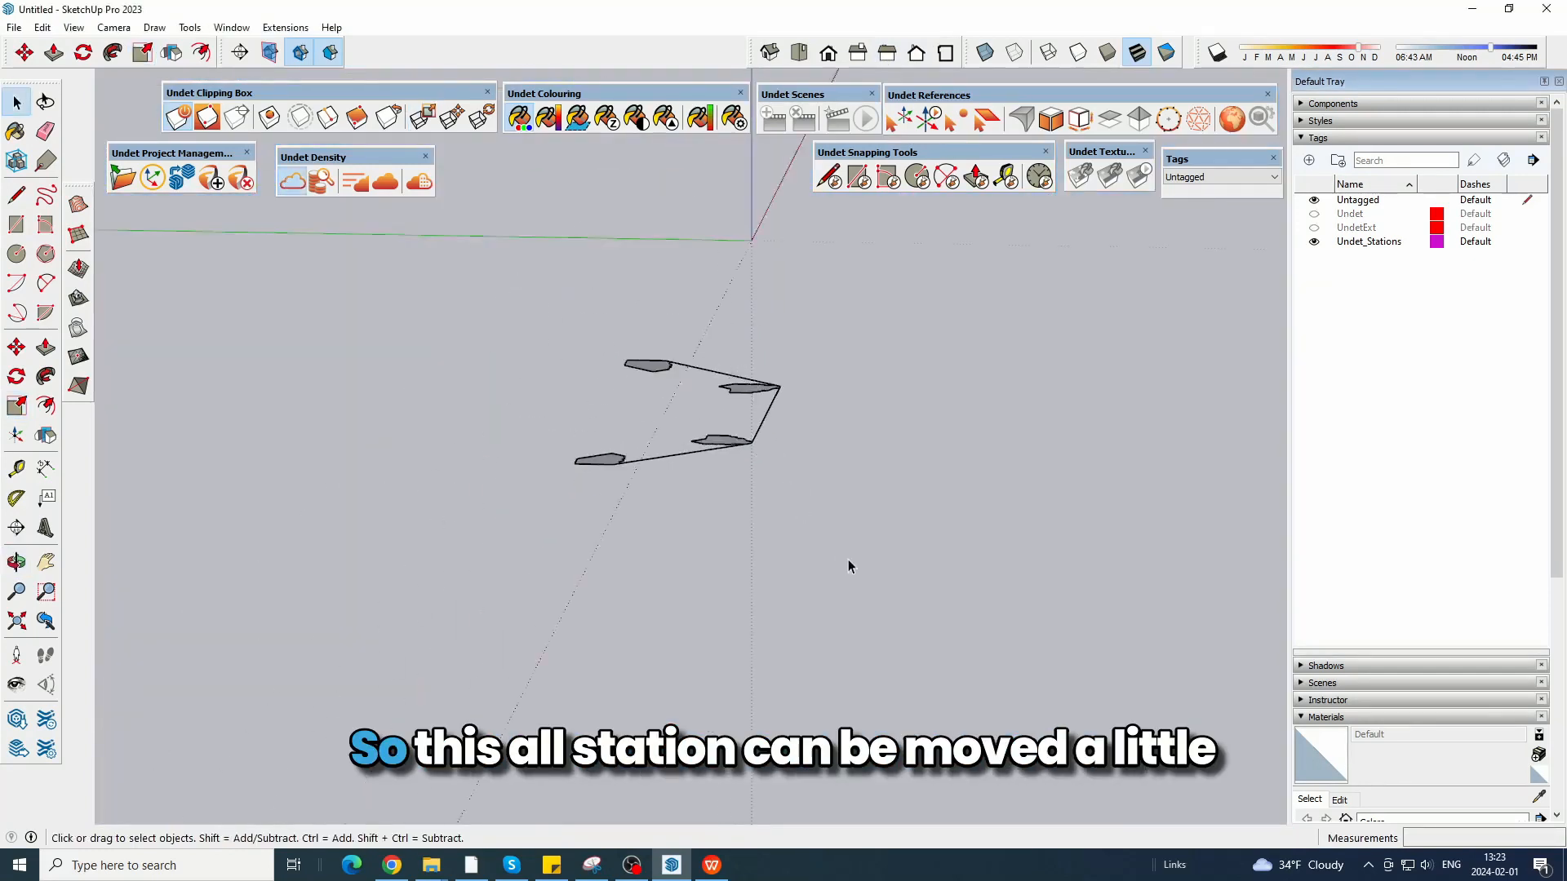
pyautogui.moveTo(848, 559); pyautogui.dragTo(564, 269)
pyautogui.click(849, 62)
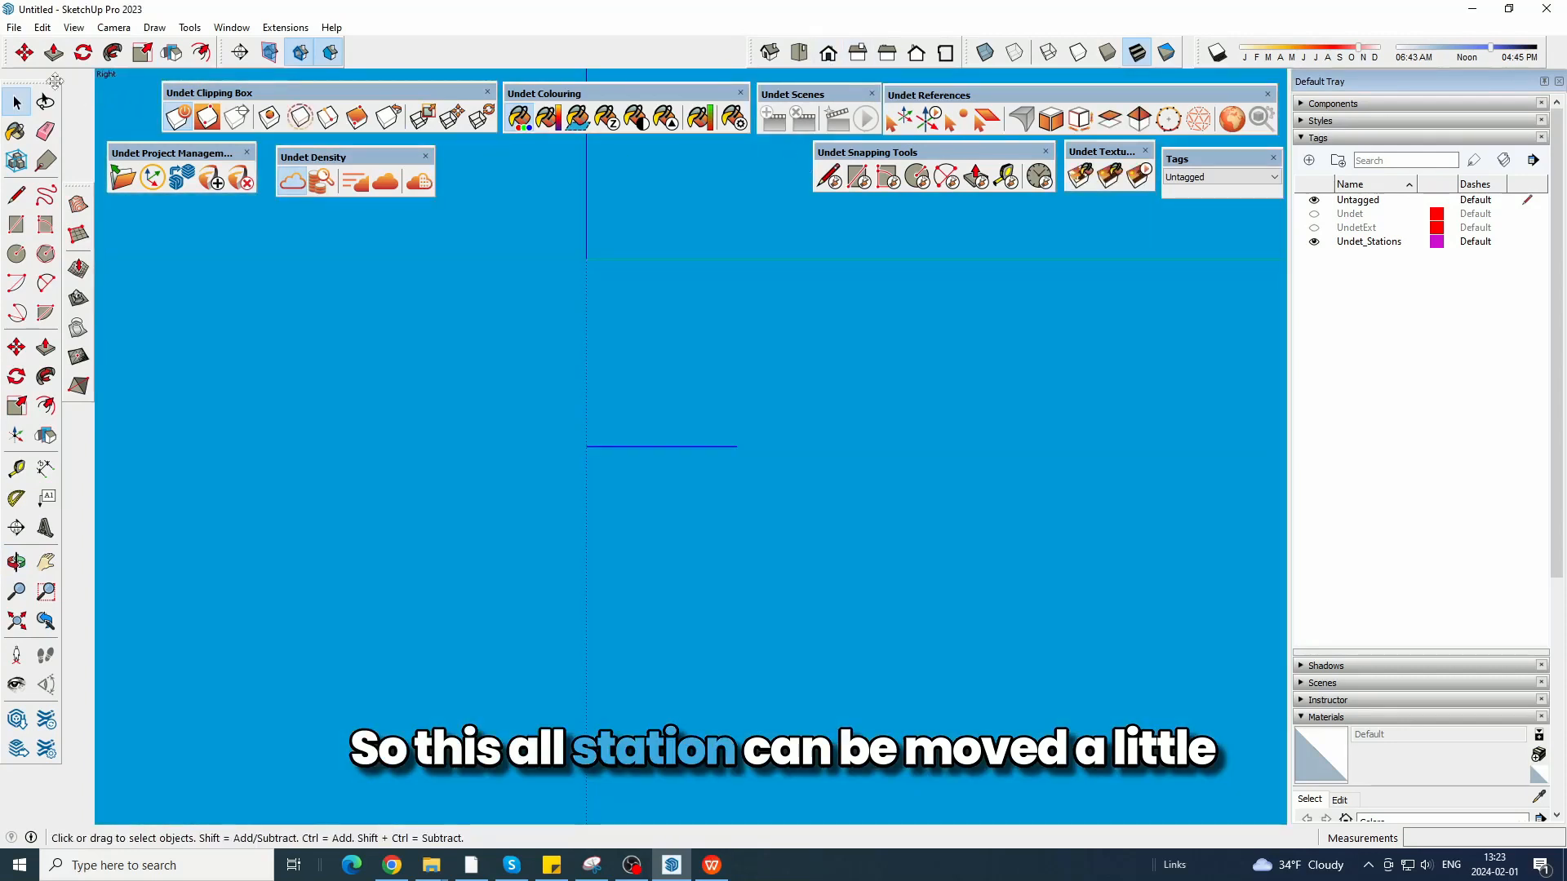
pyautogui.press('m')
pyautogui.click(767, 374)
pyautogui.click(767, 475)
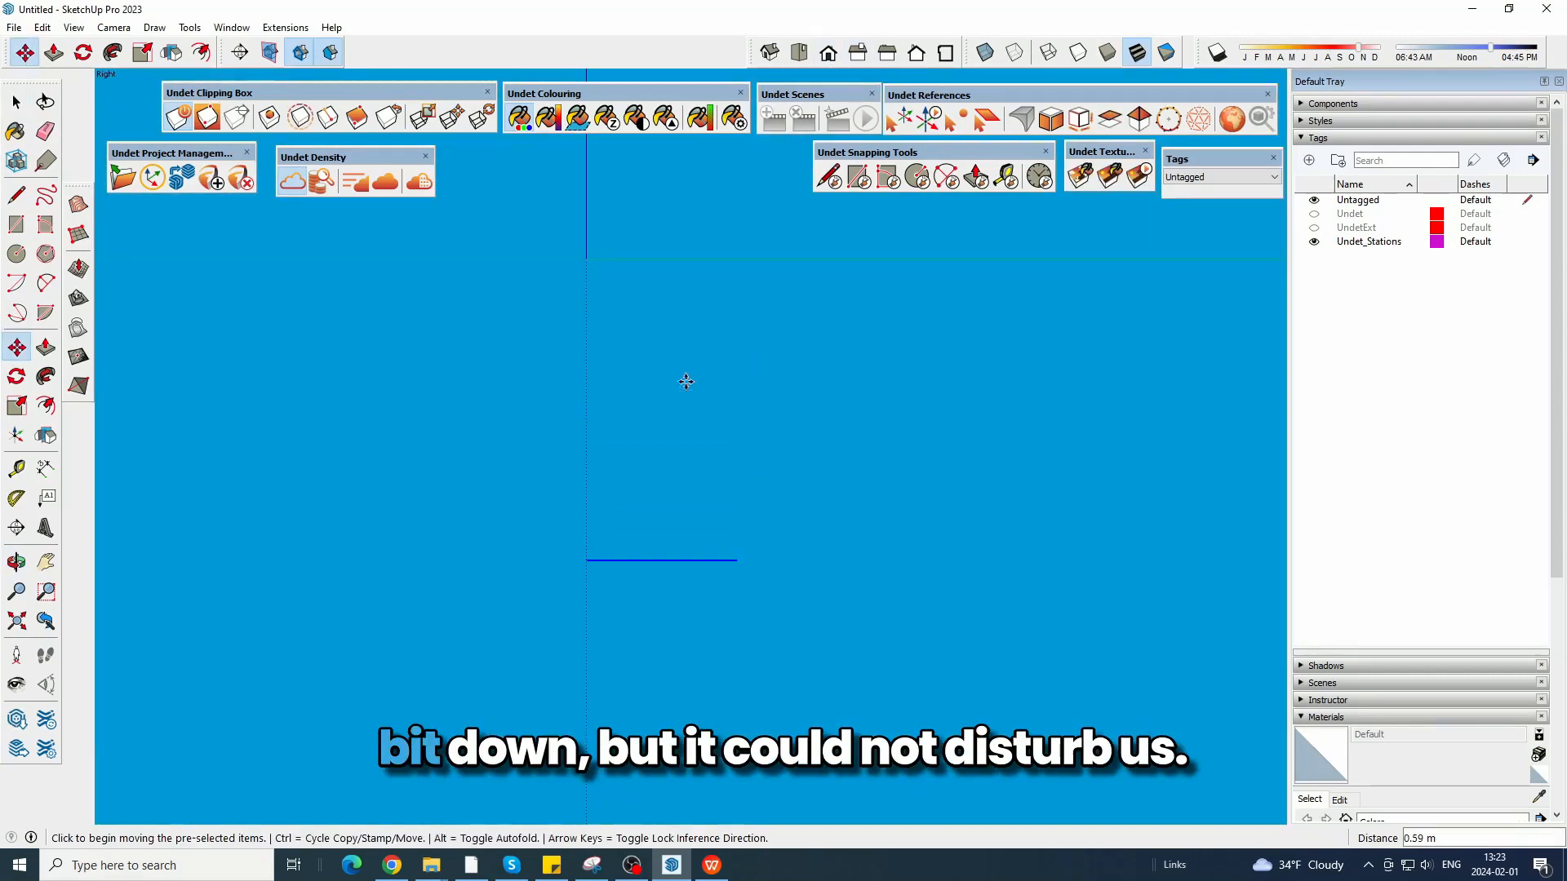
pyautogui.click(291, 183)
pyautogui.click(15, 102)
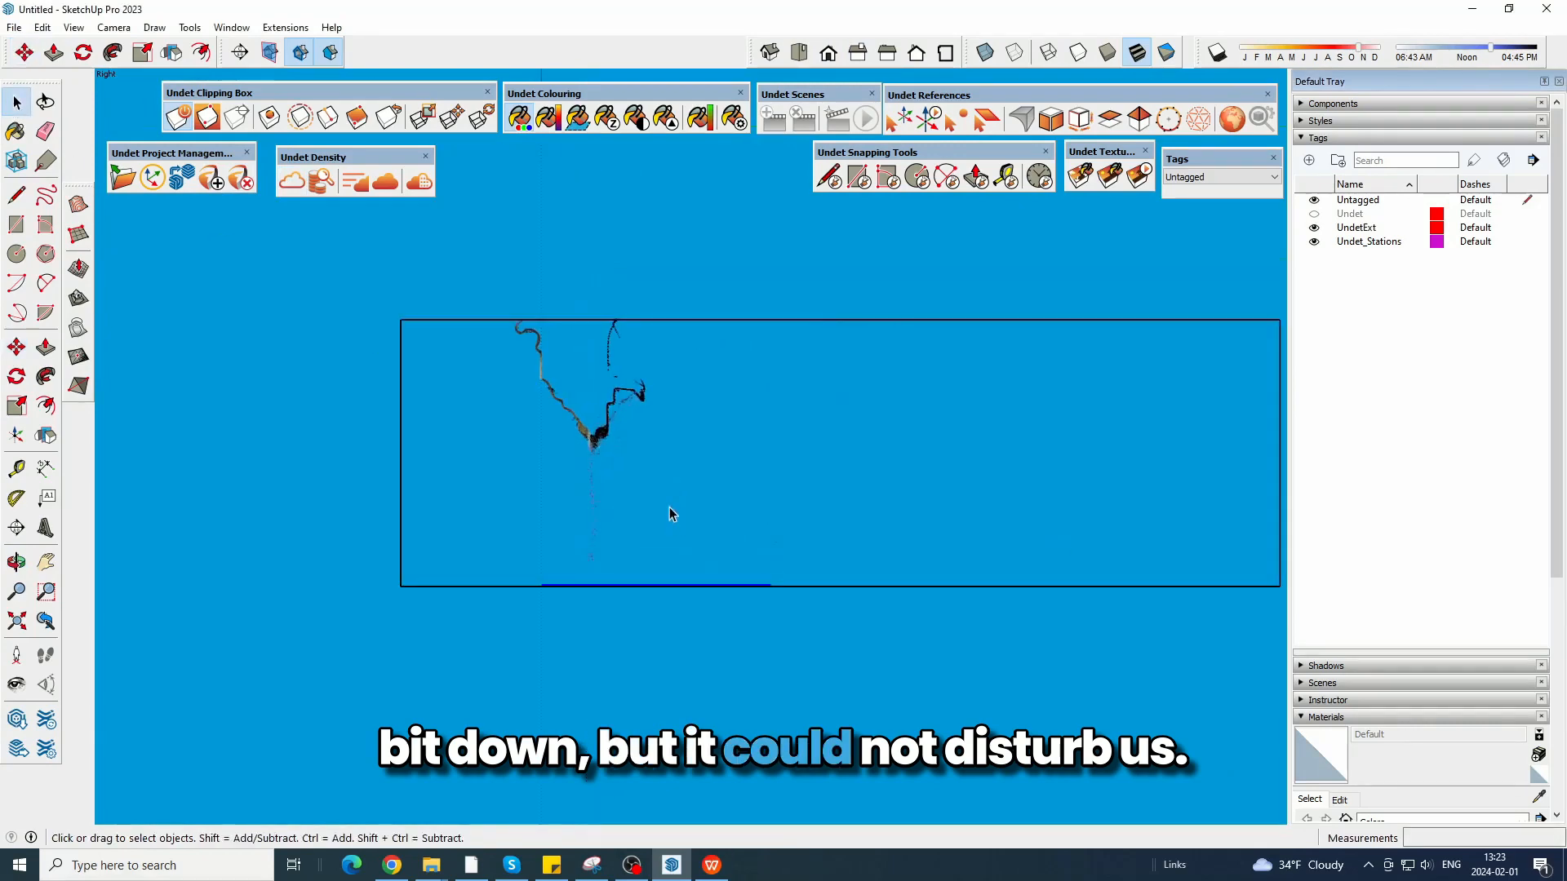
# Copy the front left corner profile face about 0.48 m straight up, beneath the point cloud section.
pyautogui.moveTo(717, 385); pyautogui.dragTo(784, 474, button='middle')
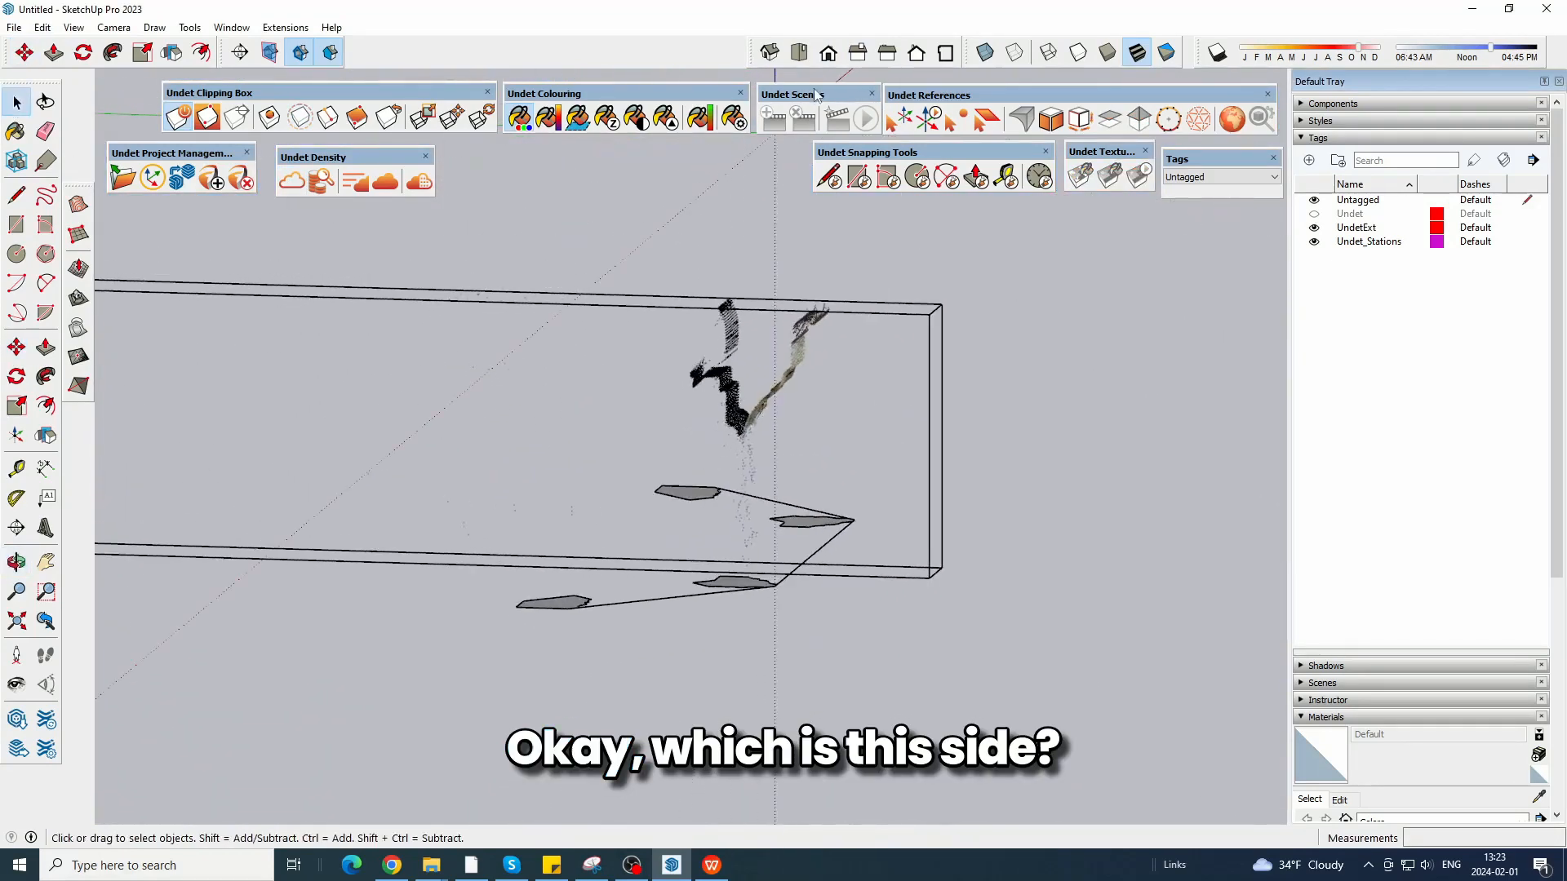
pyautogui.click(886, 54)
pyautogui.click(912, 54)
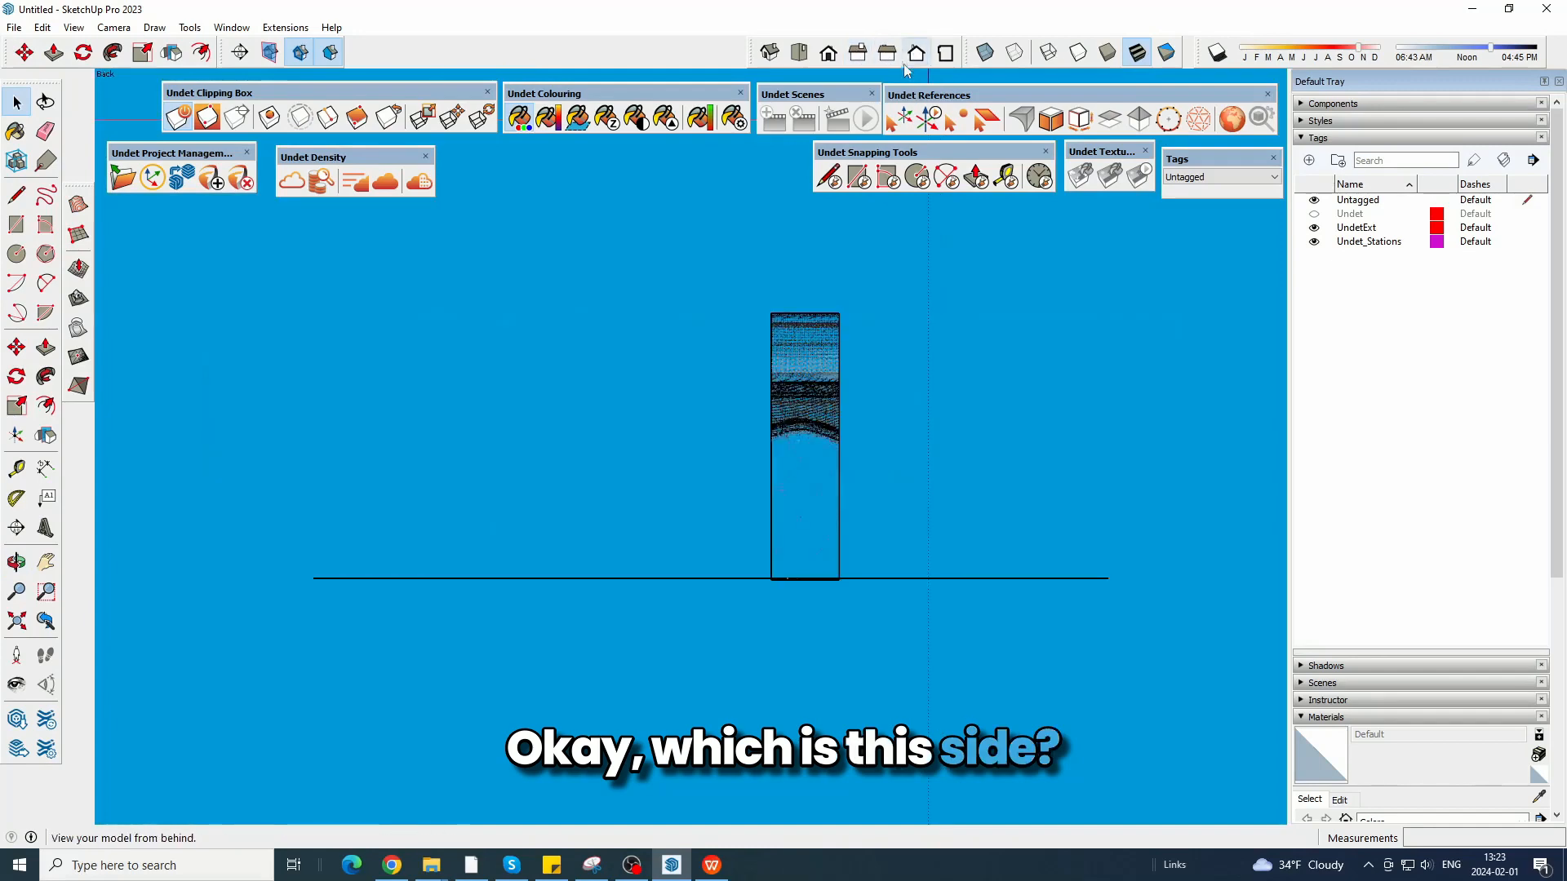
pyautogui.click(892, 55)
pyautogui.scroll(3, 1070, 458)
pyautogui.moveTo(913, 413); pyautogui.dragTo(809, 412, button='middle')
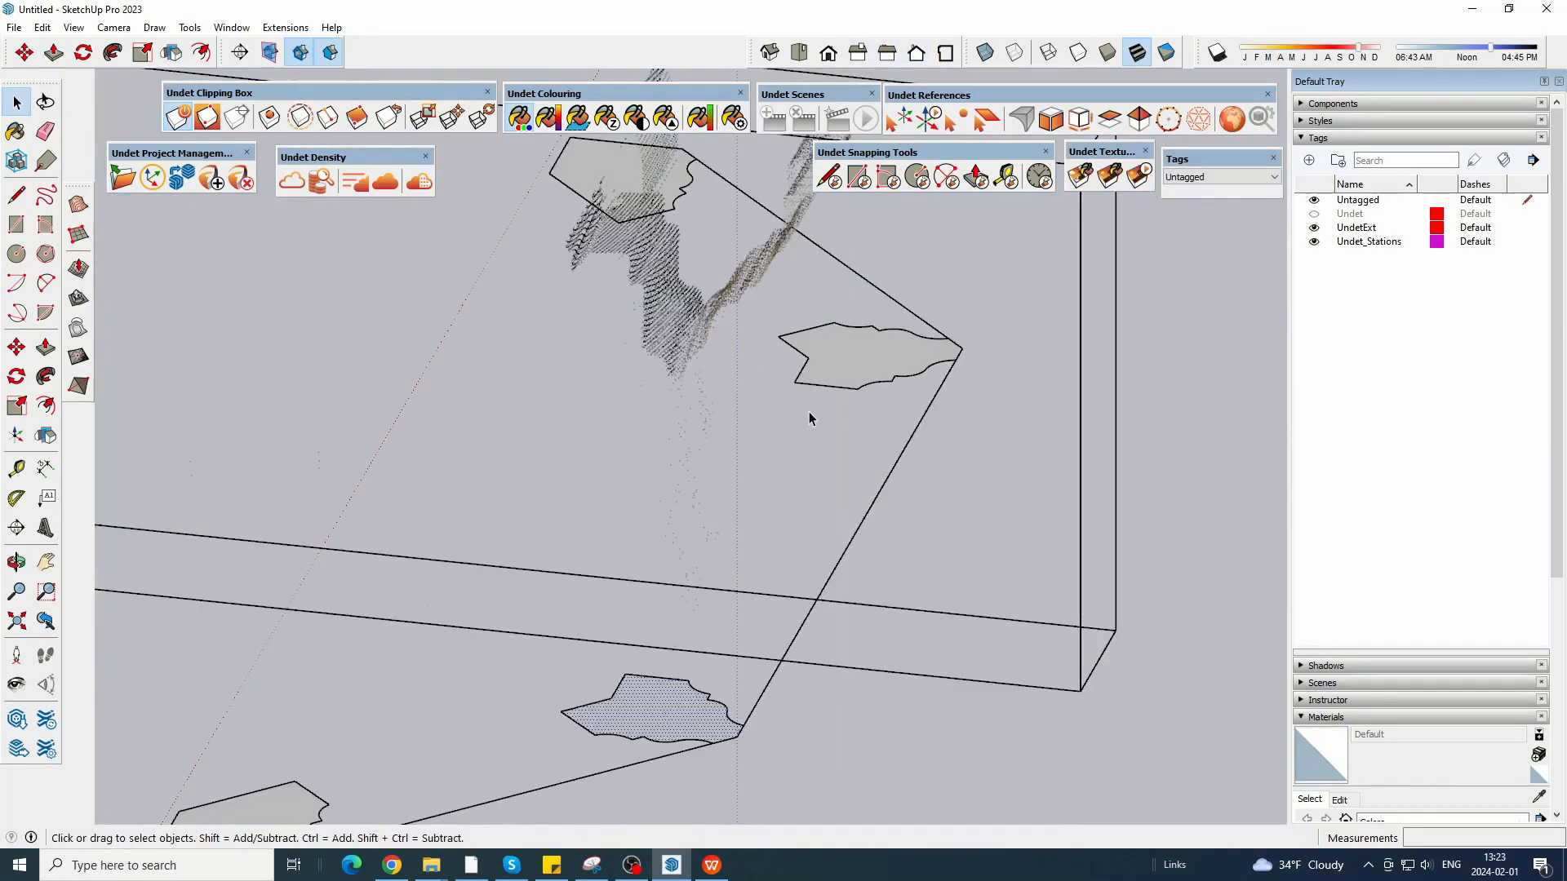
pyautogui.click(24, 53)
pyautogui.scroll(-1, 751, 654)
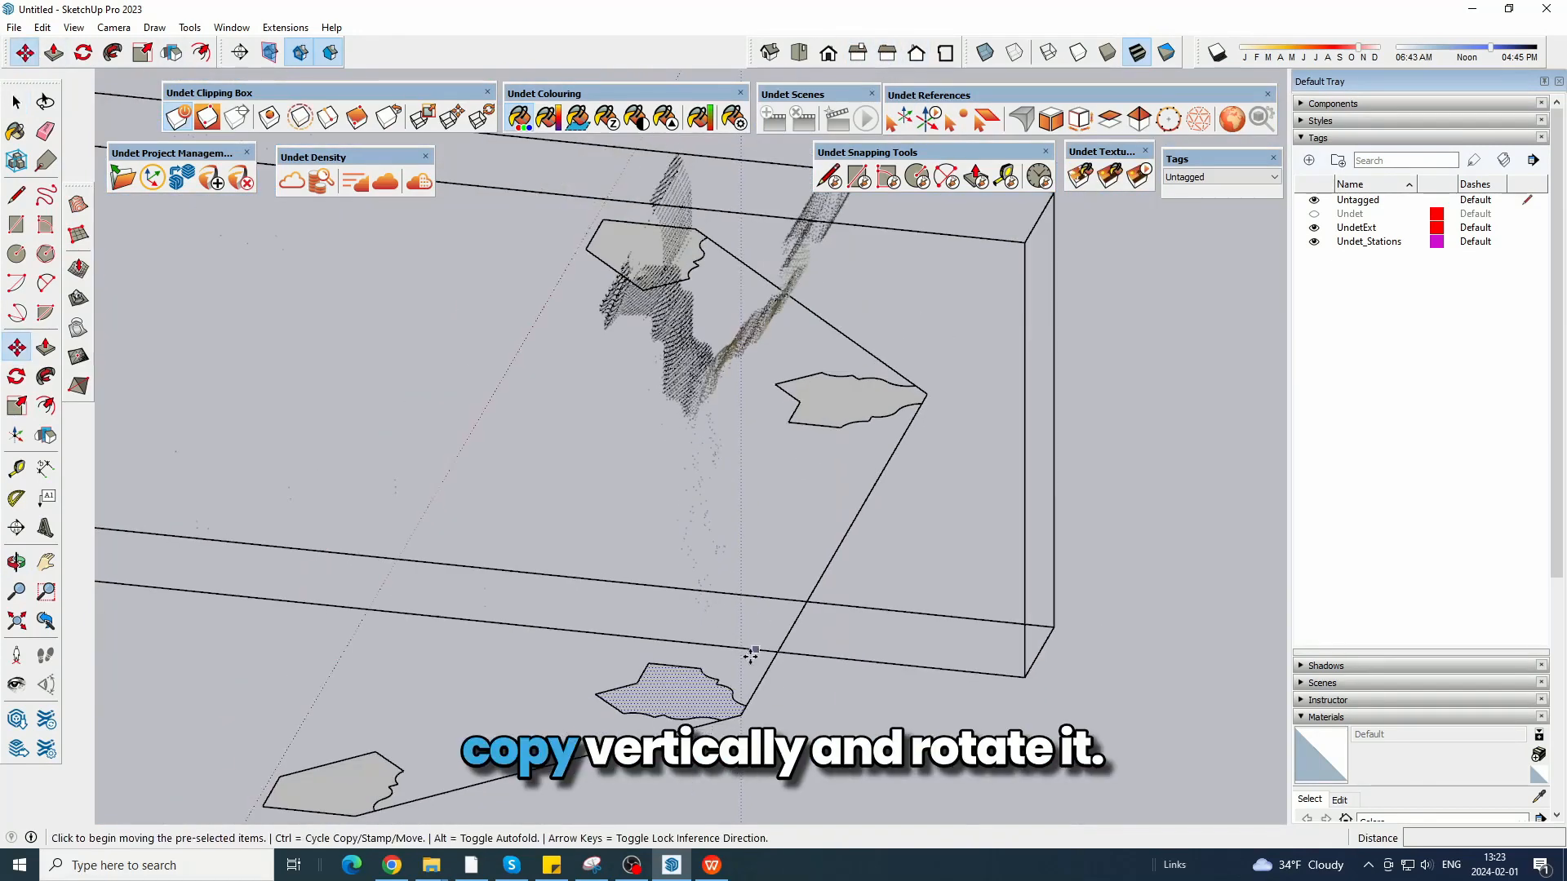
pyautogui.click(742, 717)
pyautogui.press('ctrl')
pyautogui.click(739, 477)
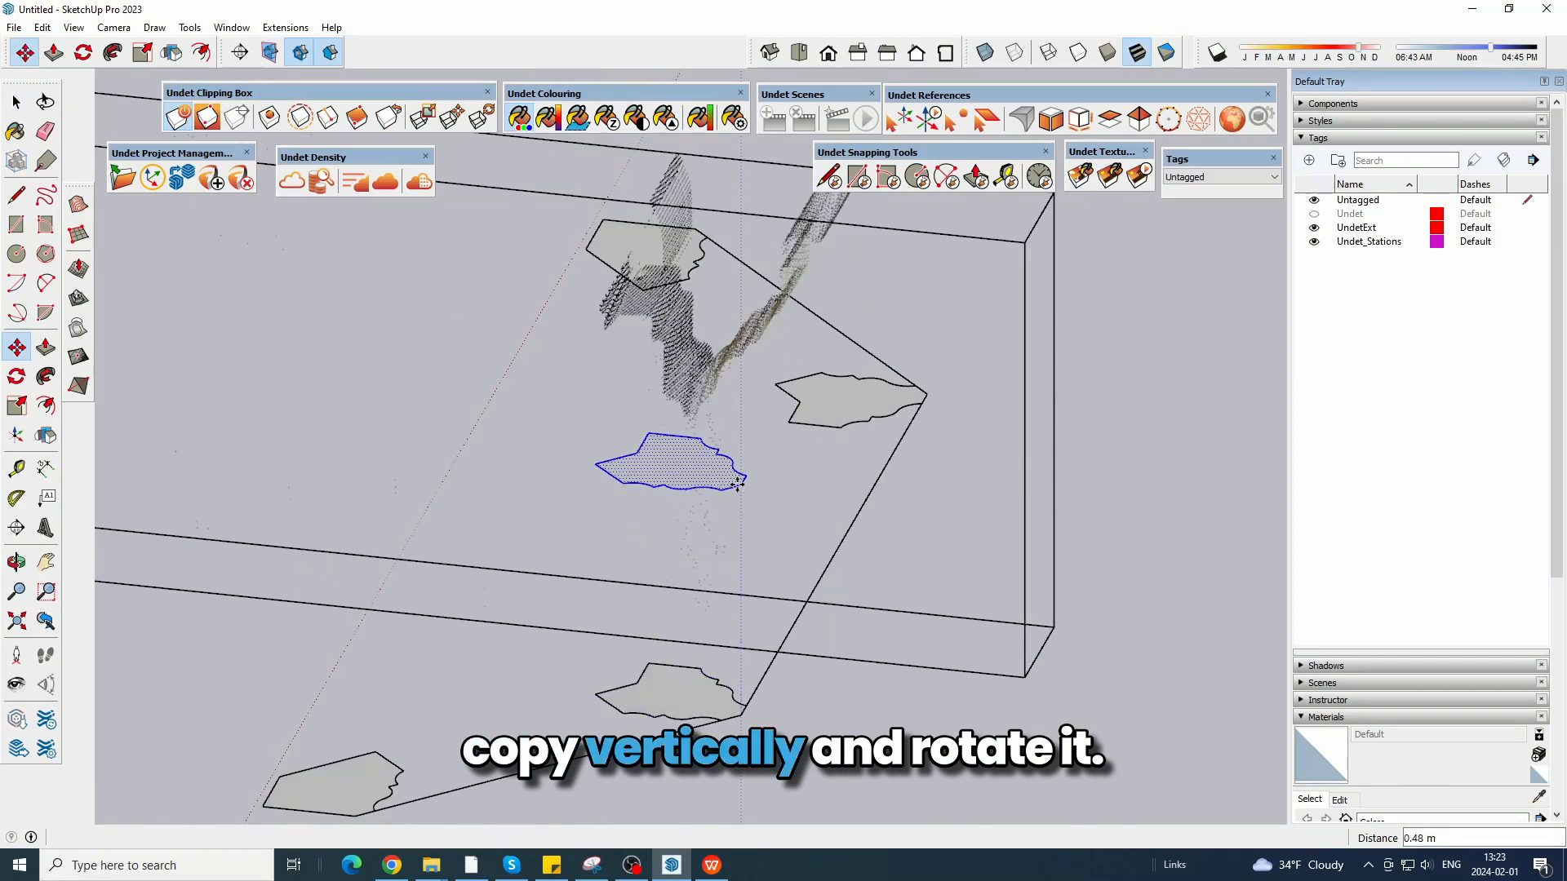
# Rotate the copied profile 90 degrees so it stands vertically in the plane of the section slice.
pyautogui.moveTo(820, 515); pyautogui.dragTo(580, 441, button='middle')
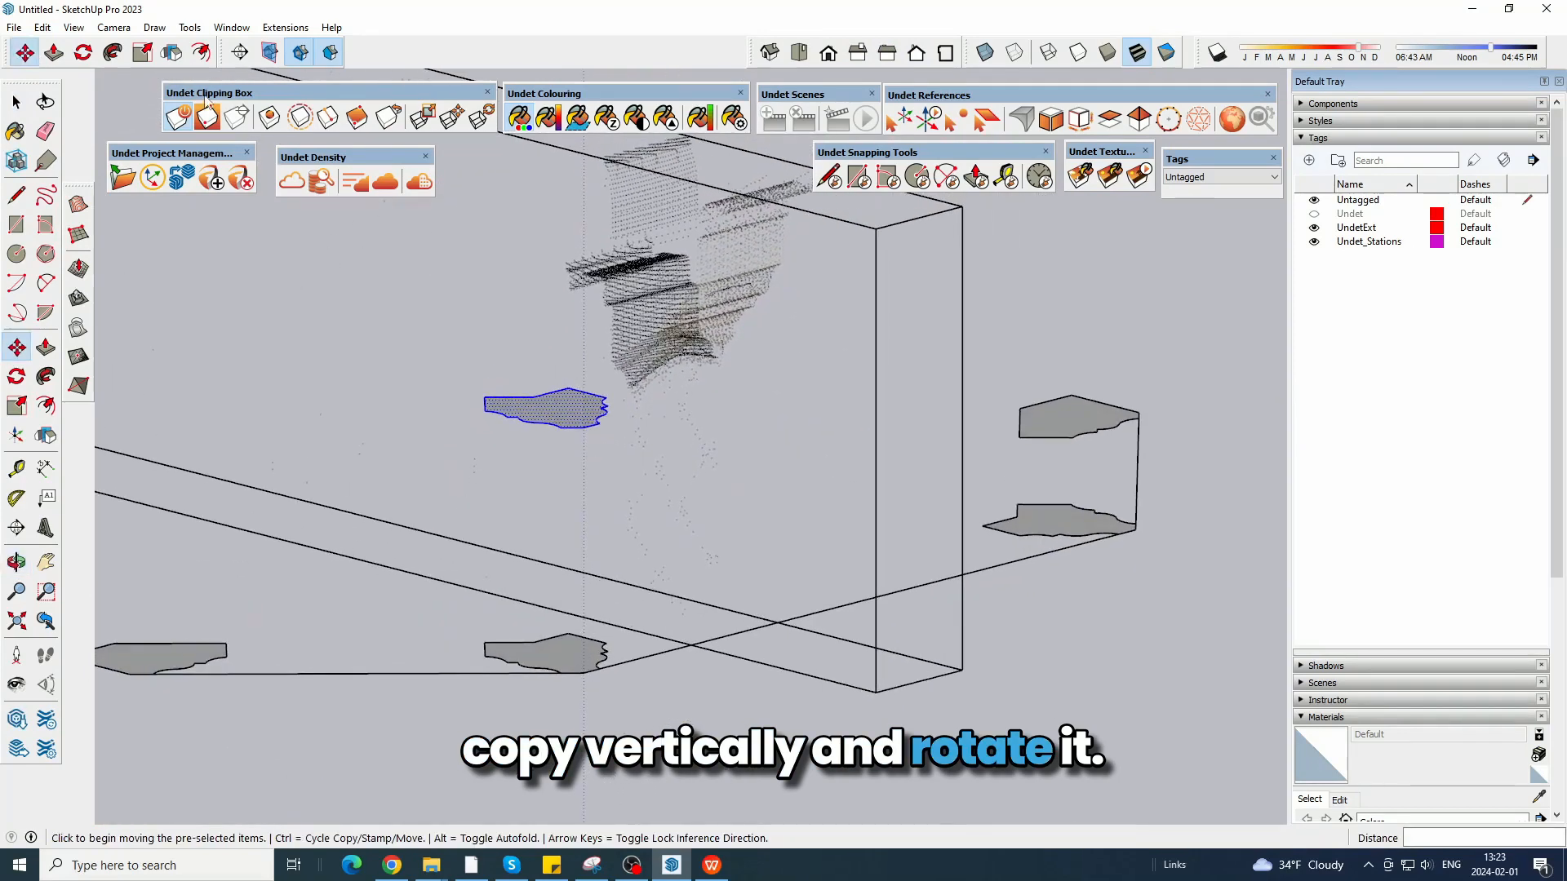
pyautogui.click(83, 52)
pyautogui.scroll(3, 601, 435)
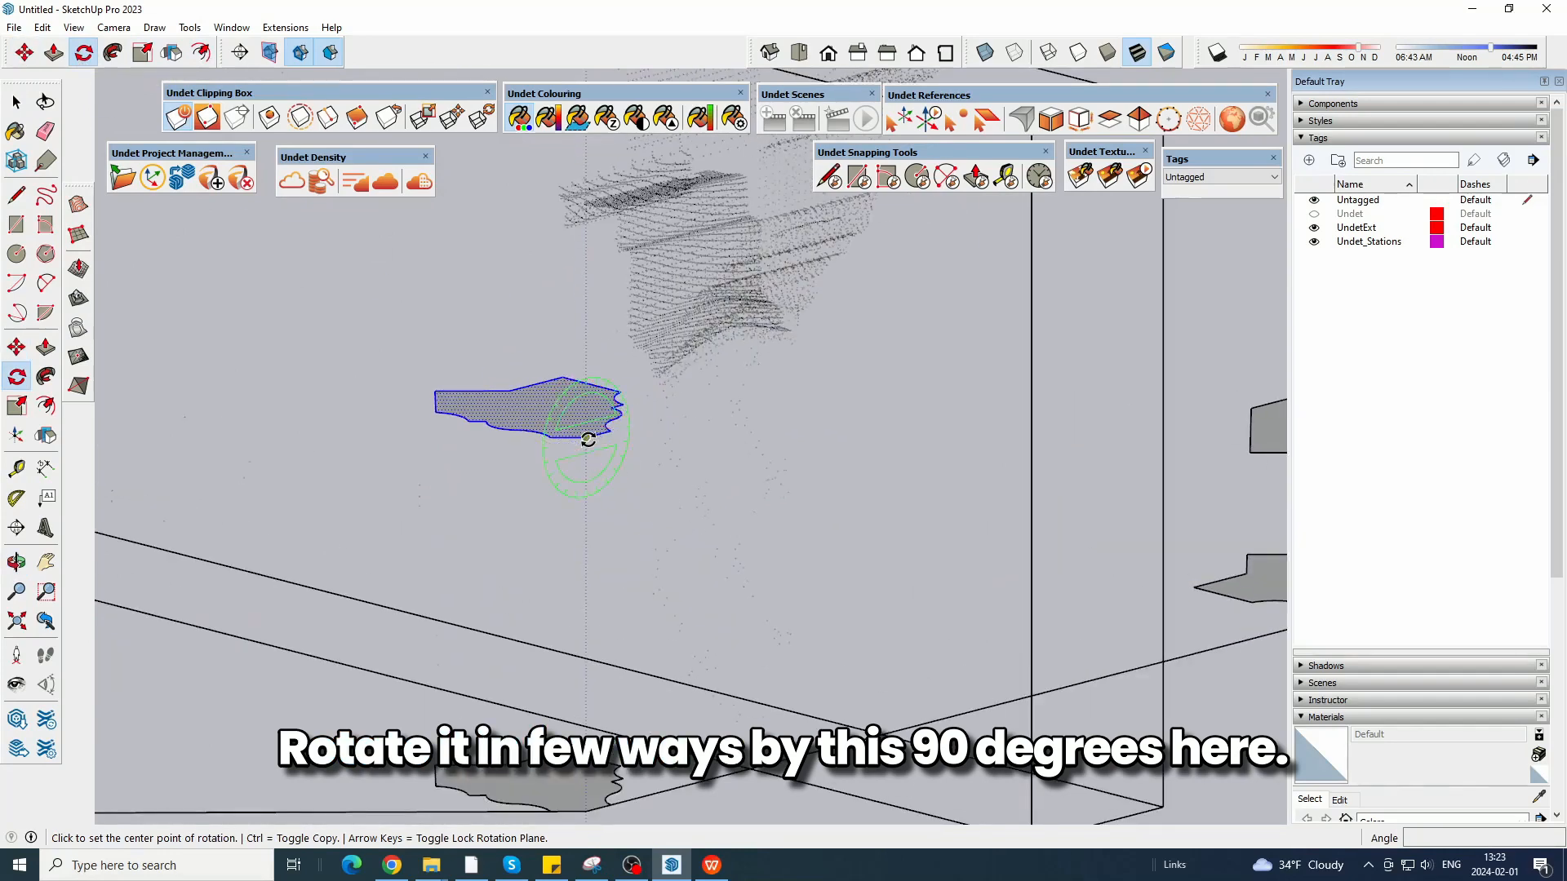
pyautogui.click(610, 430)
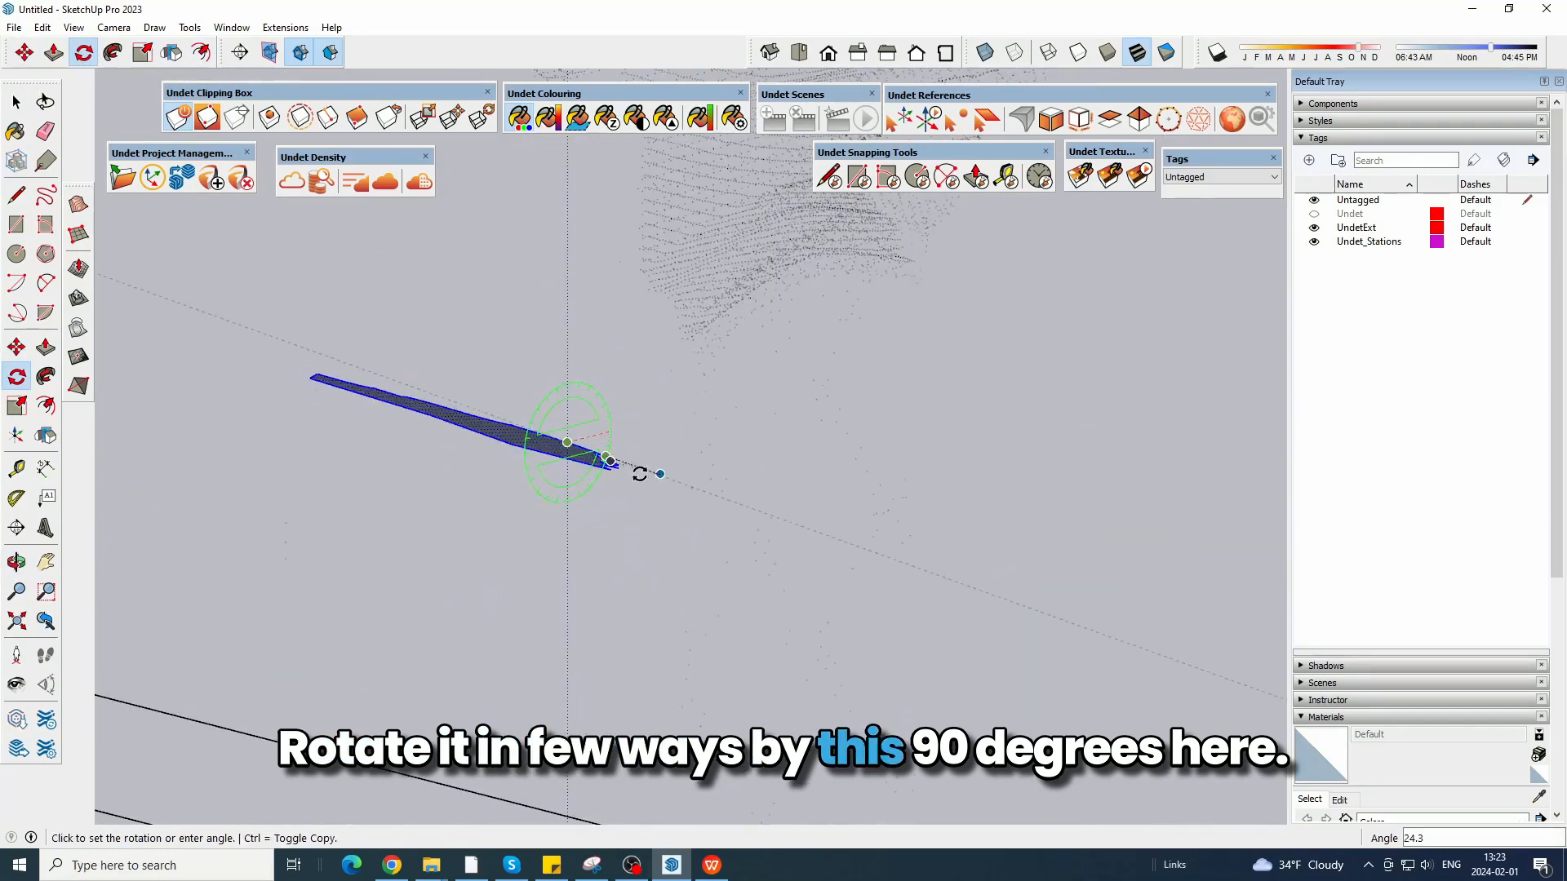
pyautogui.write('90')
pyautogui.press('Return')
pyautogui.scroll(-3, 589, 416)
pyautogui.click(17, 106)
pyautogui.click(663, 396)
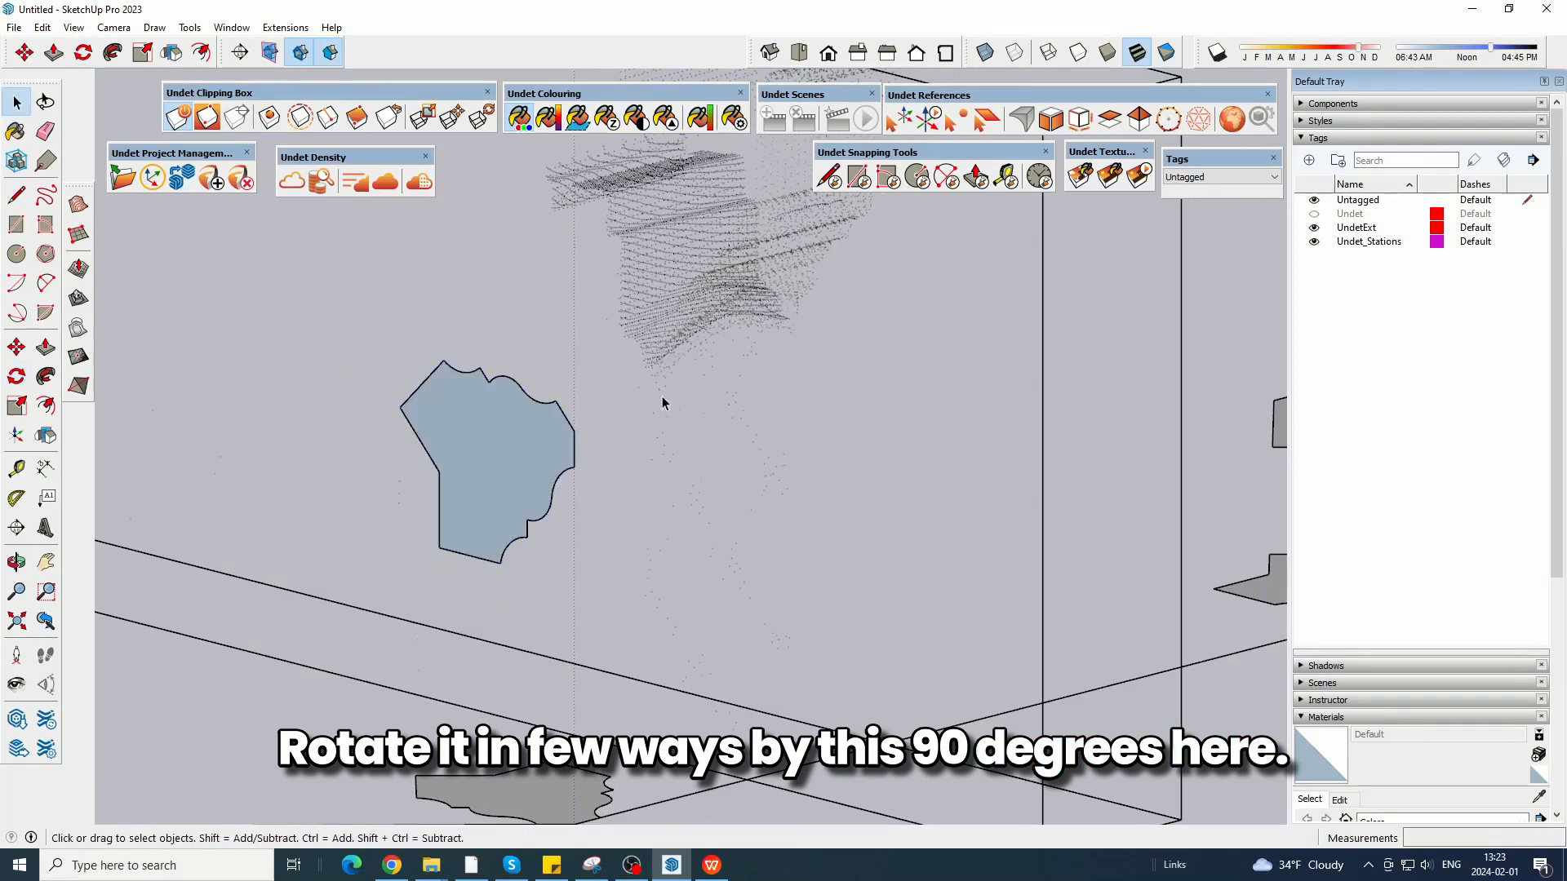
# Turn on X-ray and, in the left view, move the upright profile up onto the outer moulding of the section.
pyautogui.moveTo(663, 395); pyautogui.dragTo(528, 339, button='middle')
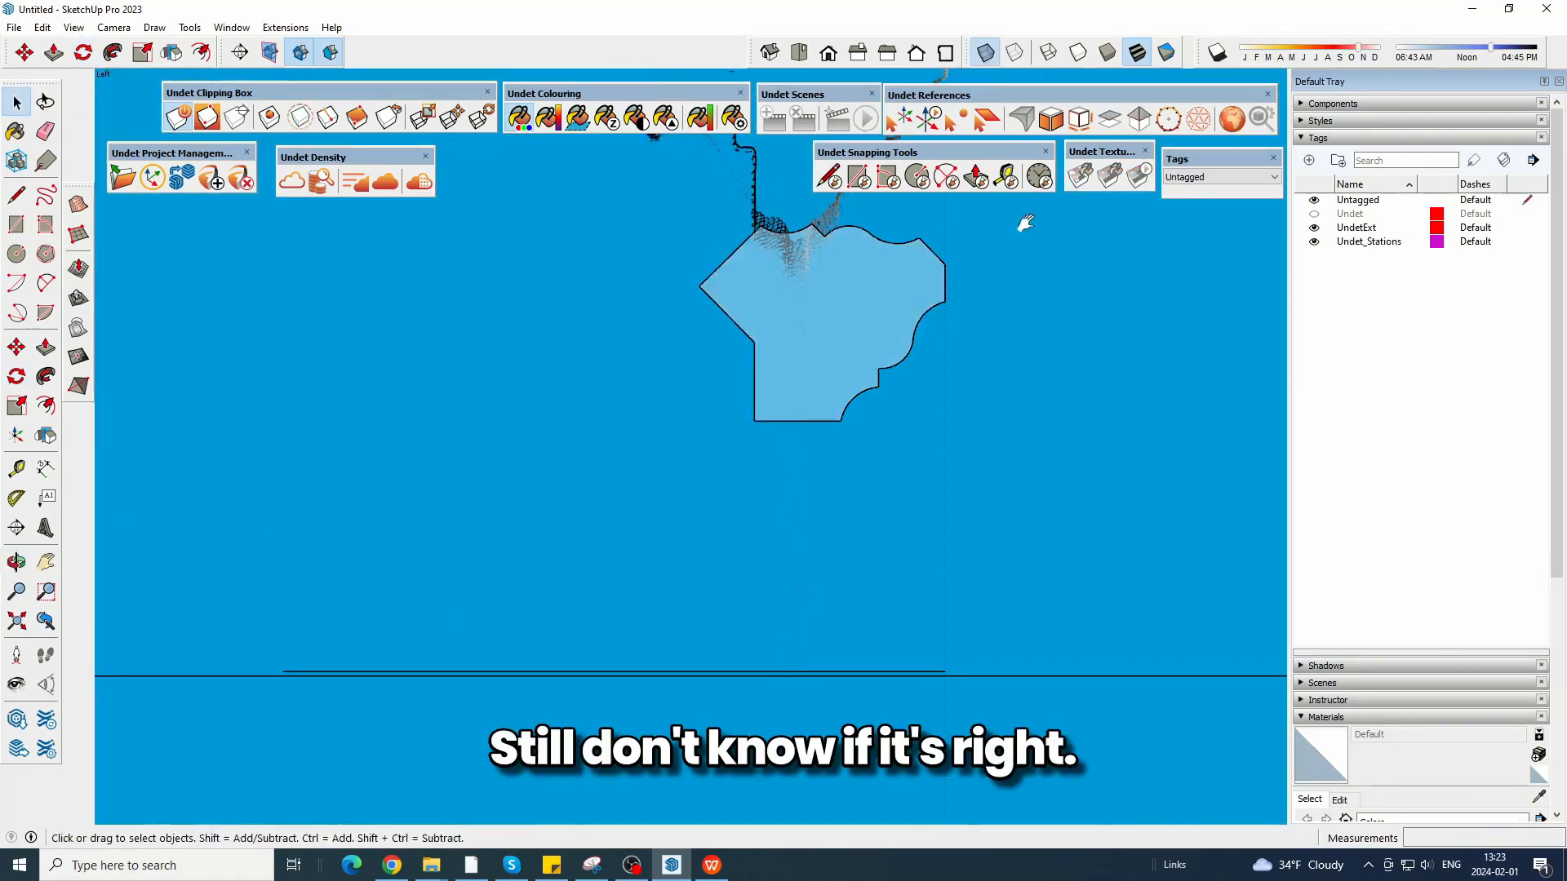
pyautogui.keyDown('shift'); pyautogui.moveTo(1021, 223); pyautogui.dragTo(849, 428, button='middle'); pyautogui.keyUp('shift')
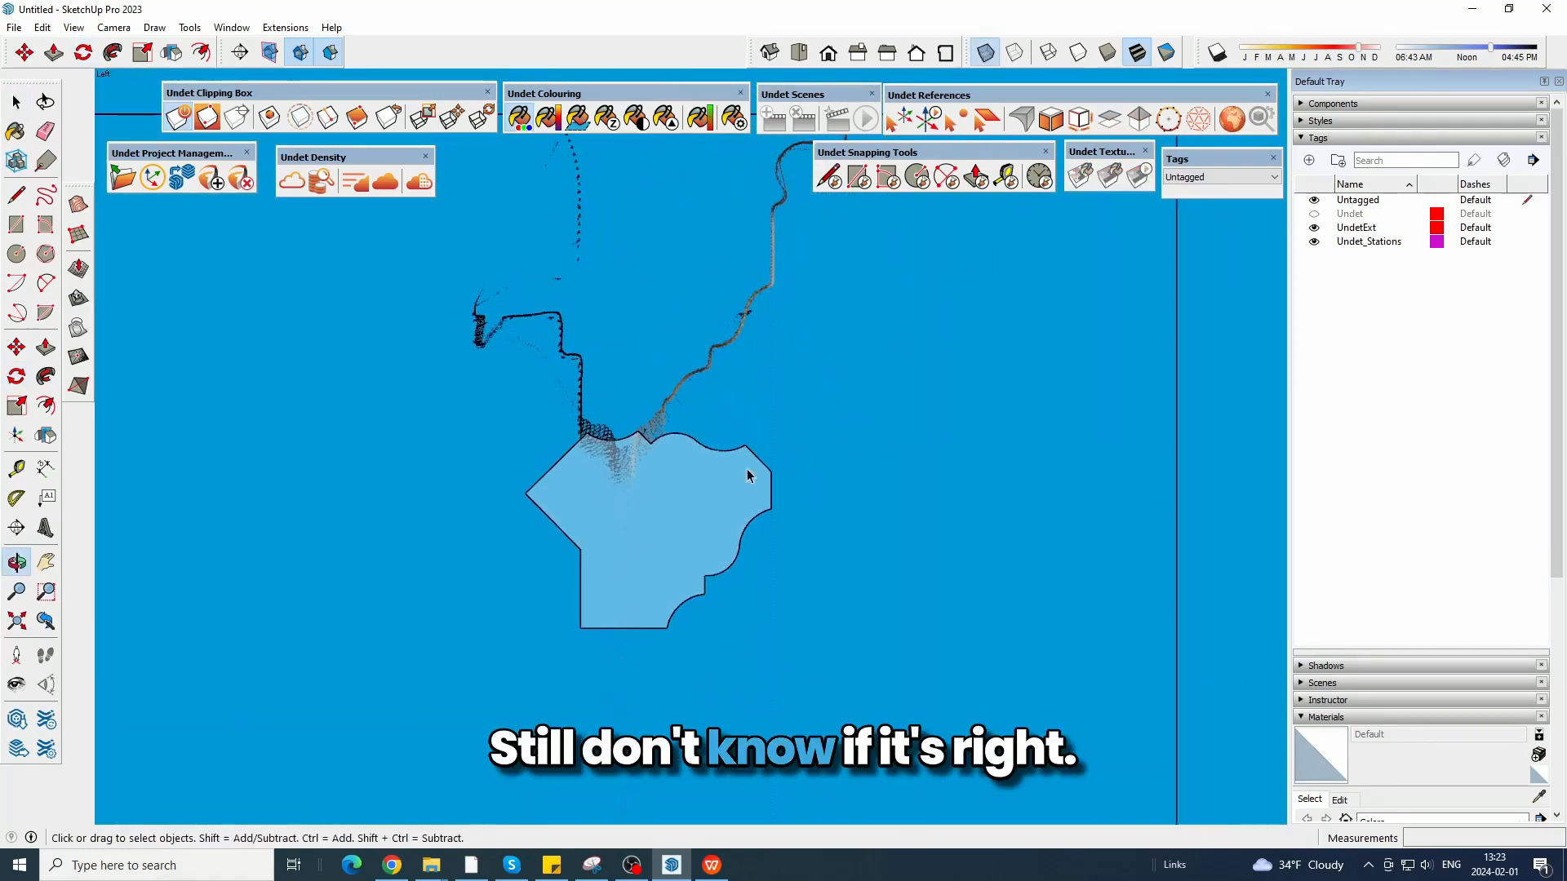
pyautogui.click(703, 496)
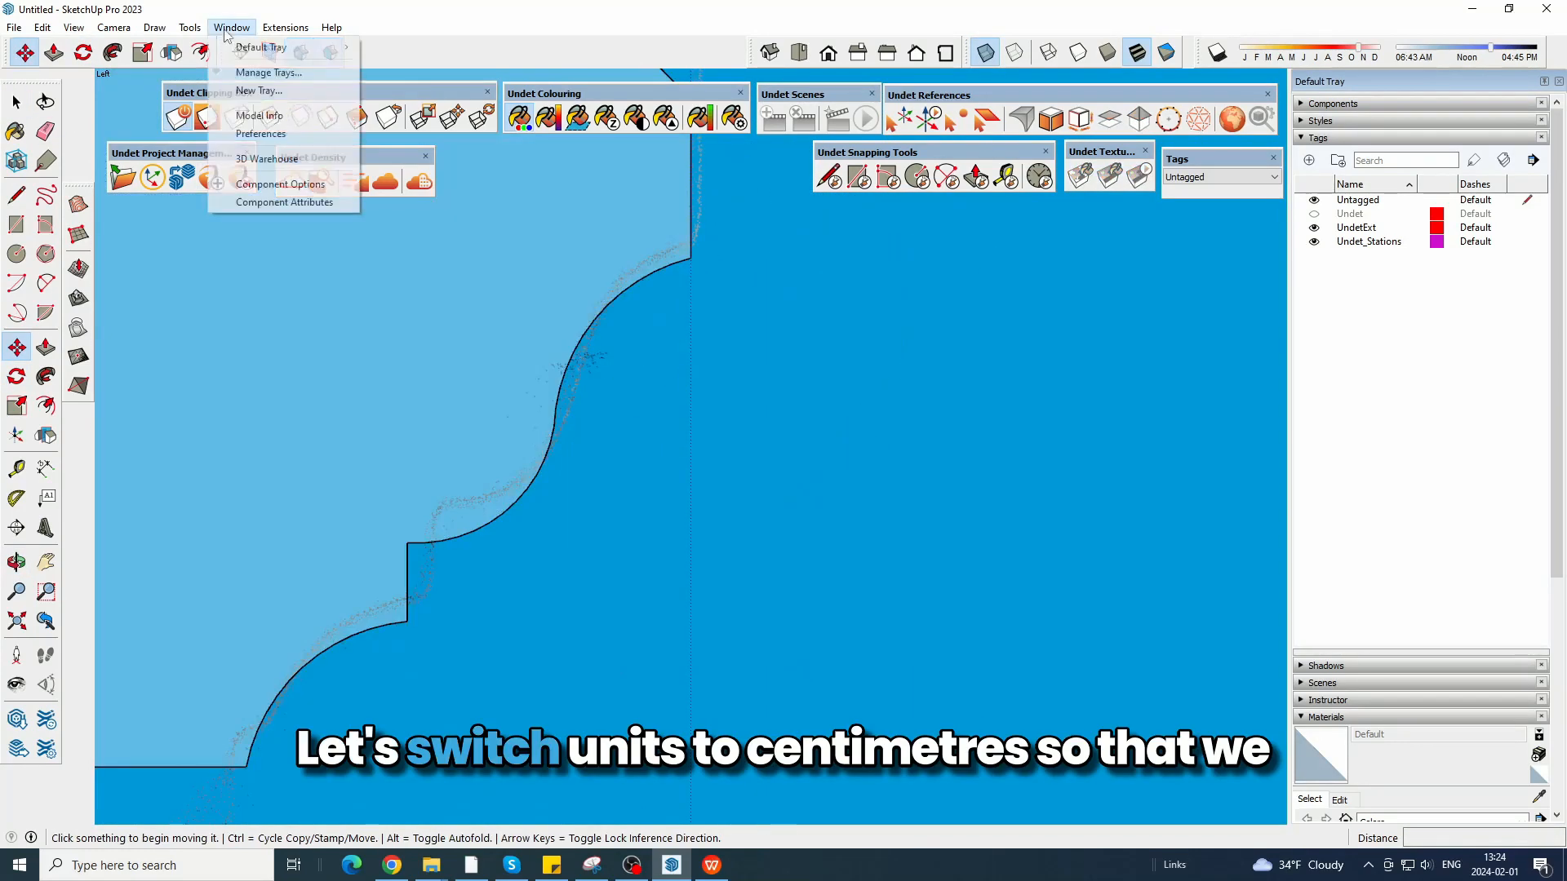
# Set the model's length units to centimetres.
pyautogui.click(232, 27)
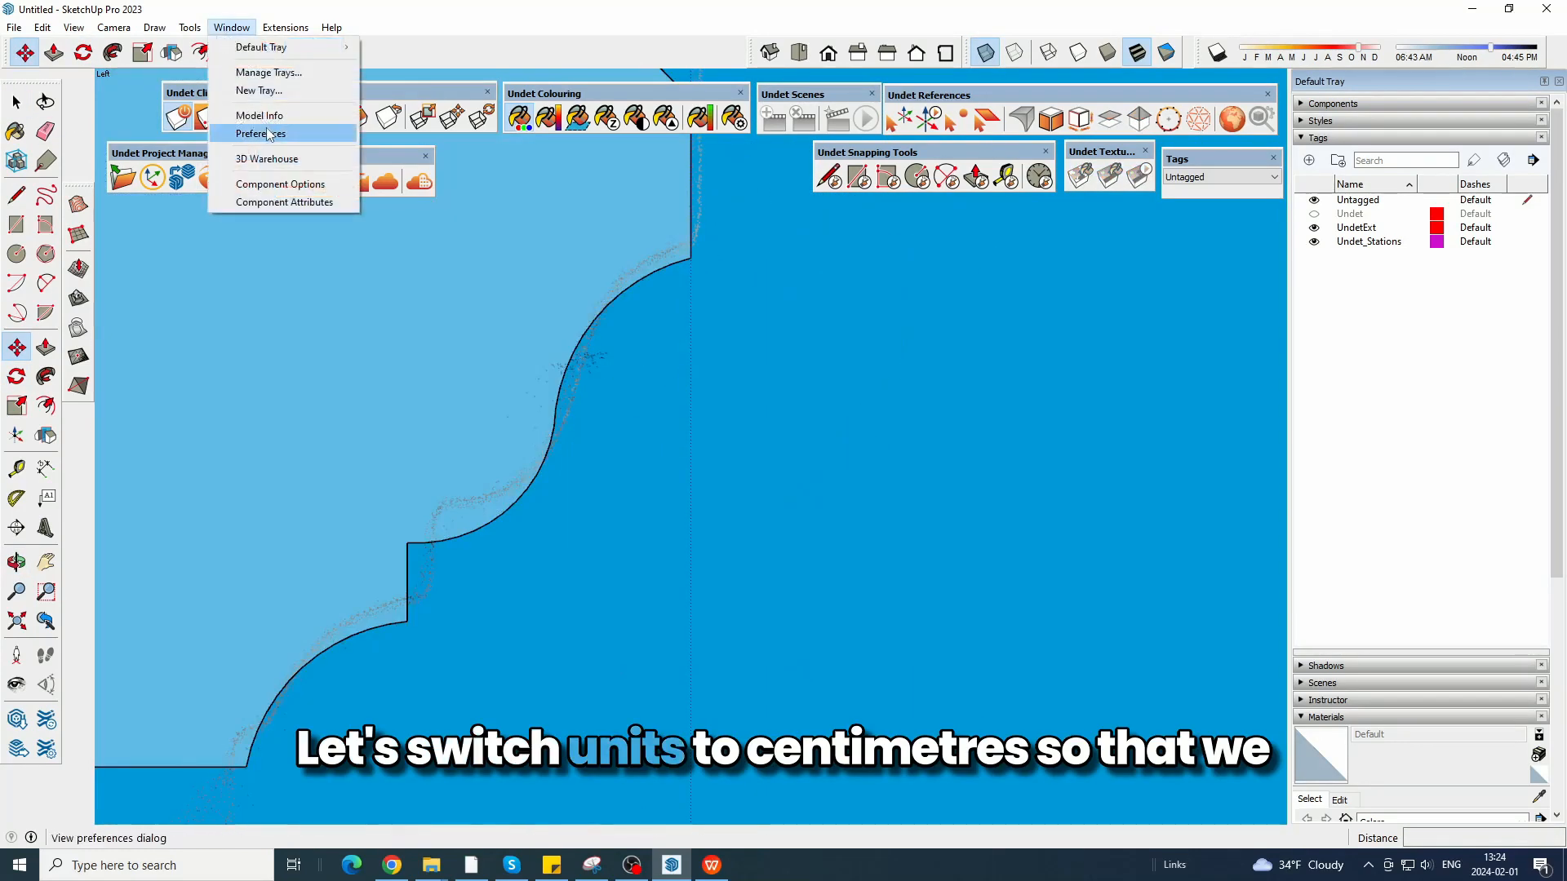
pyautogui.click(258, 115)
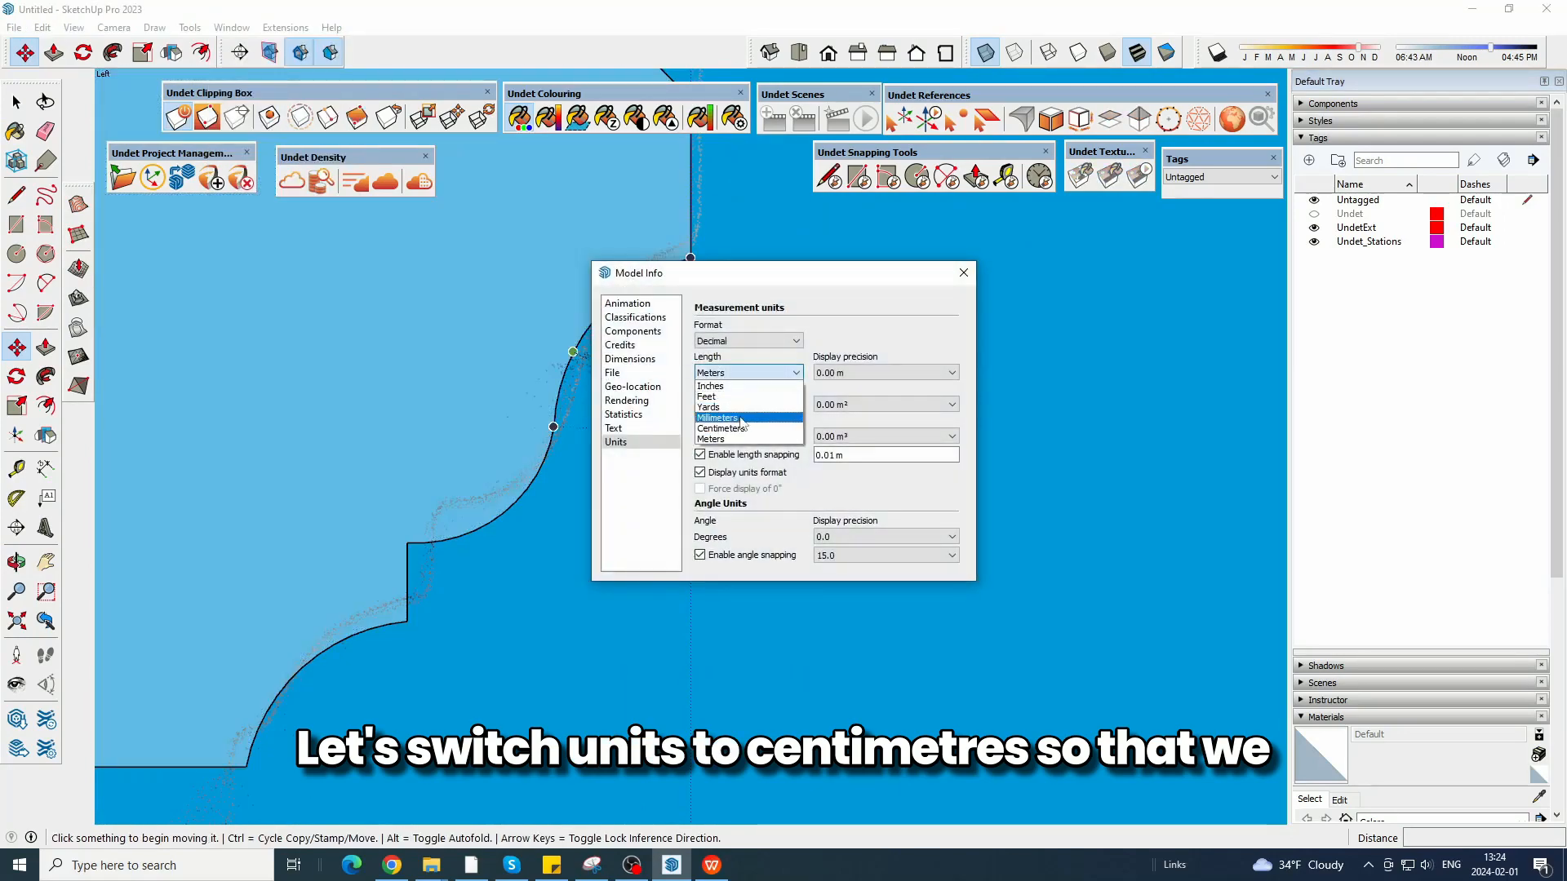
pyautogui.click(741, 432)
pyautogui.click(964, 272)
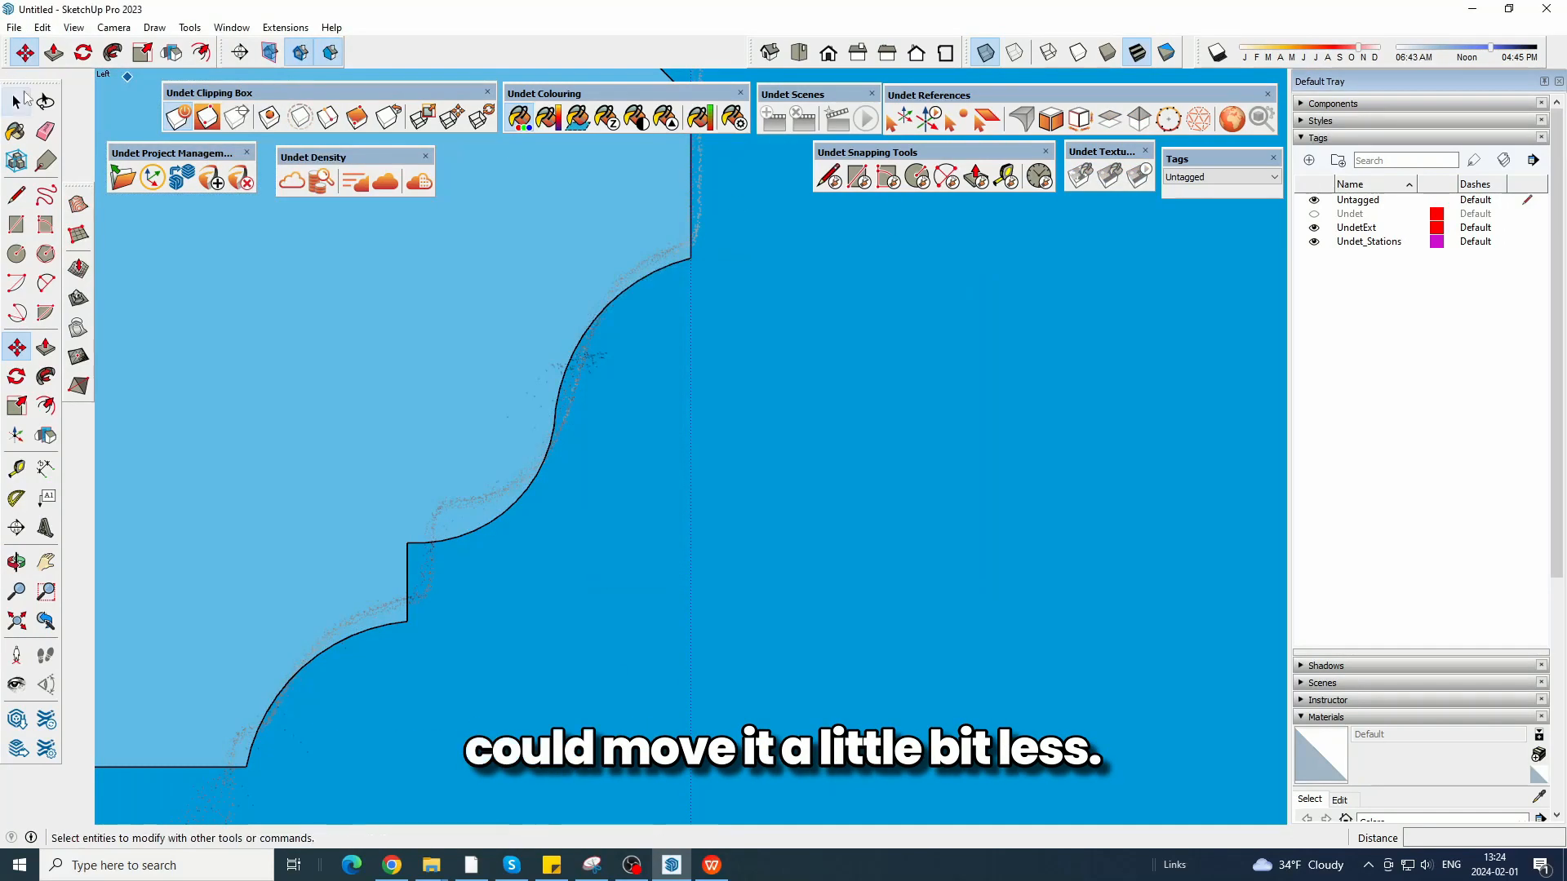
# Move the whole upright profile face slightly upward so its curves line up with the outer moulding of the section.
pyautogui.click(17, 102)
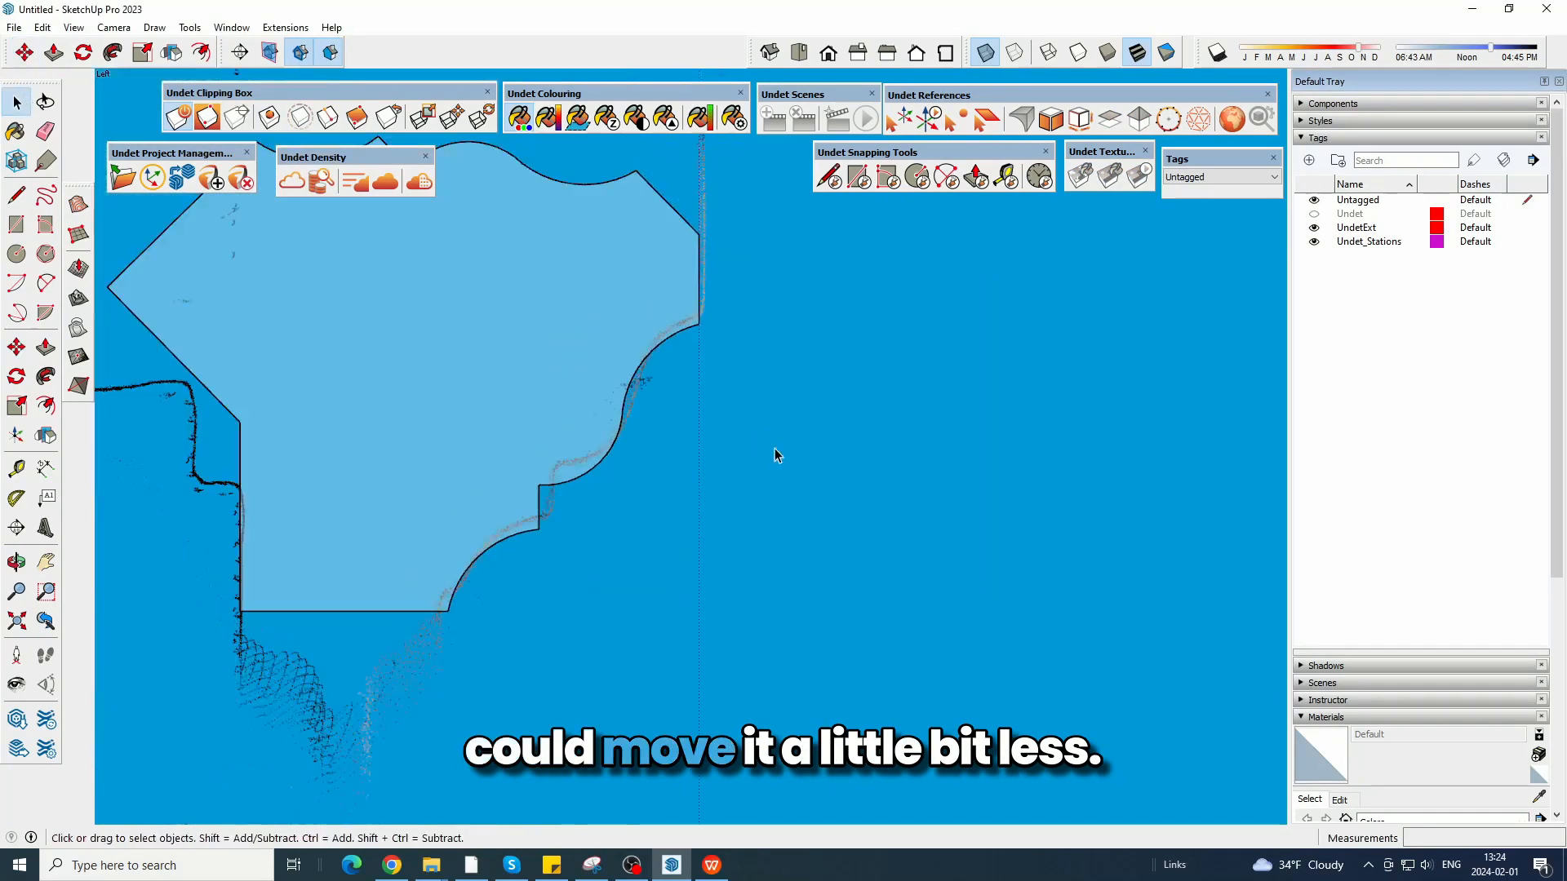
pyautogui.scroll(-3, 775, 455)
pyautogui.doubleClick(663, 368)
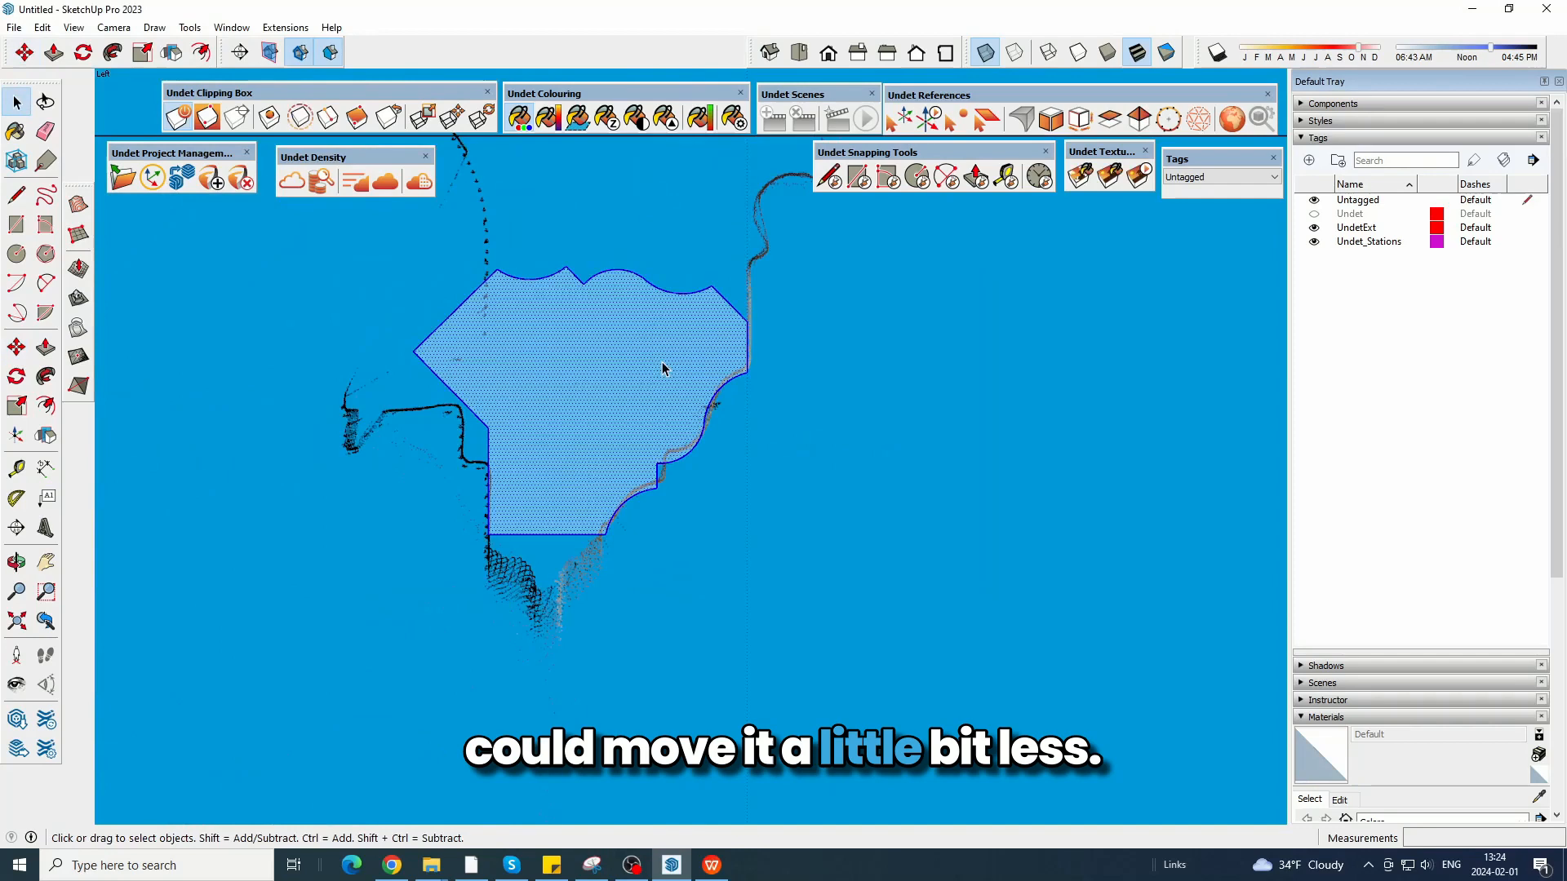
pyautogui.click(31, 59)
pyautogui.scroll(6, 770, 412)
pyautogui.click(769, 419)
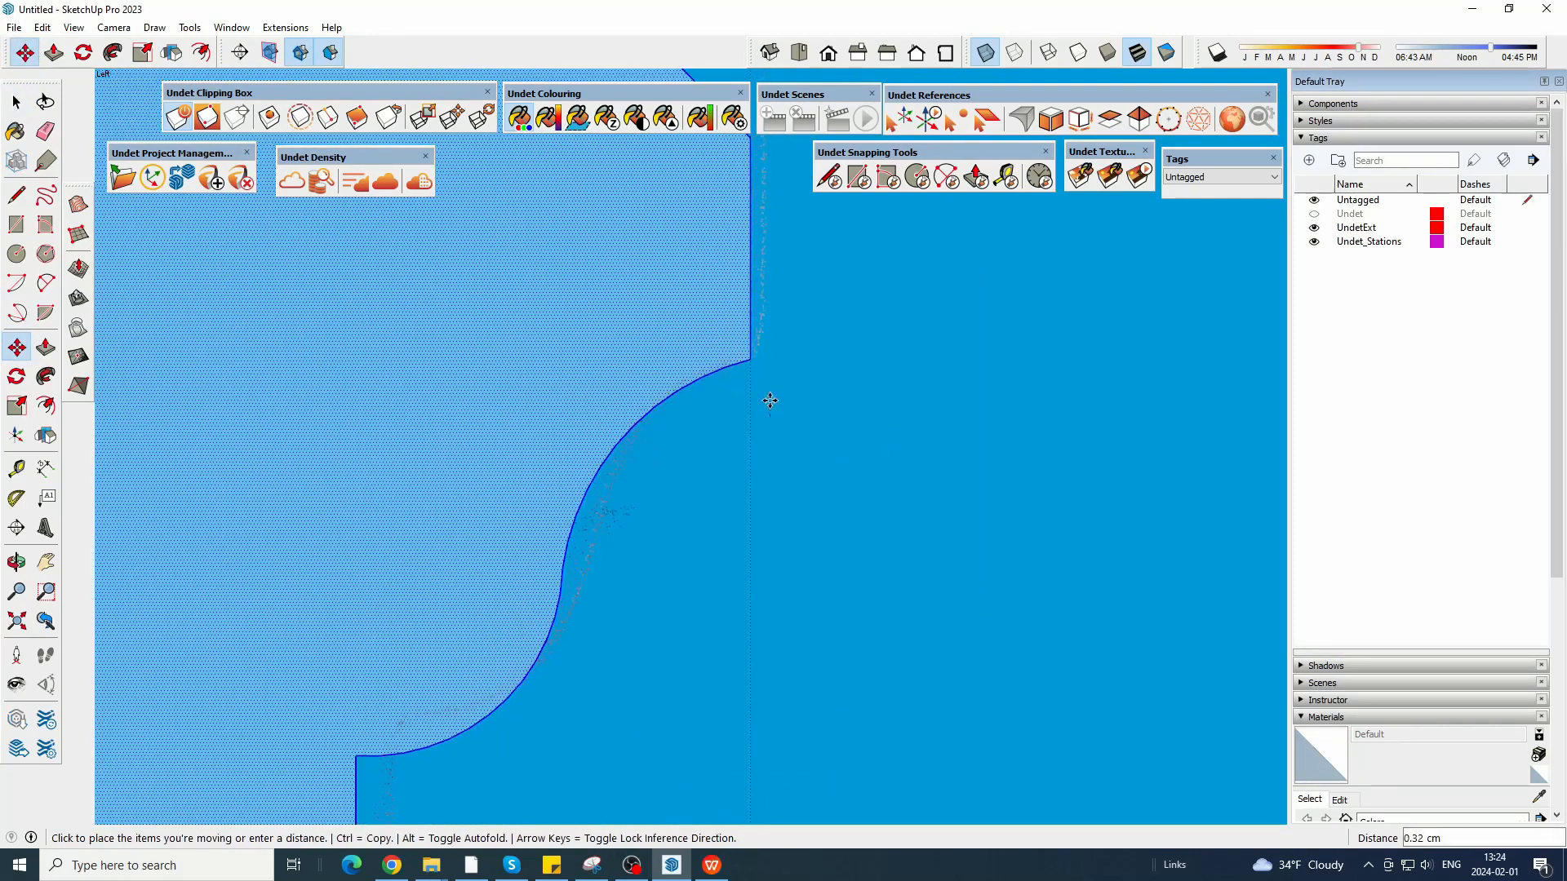
pyautogui.click(772, 392)
pyautogui.scroll(-6, 772, 388)
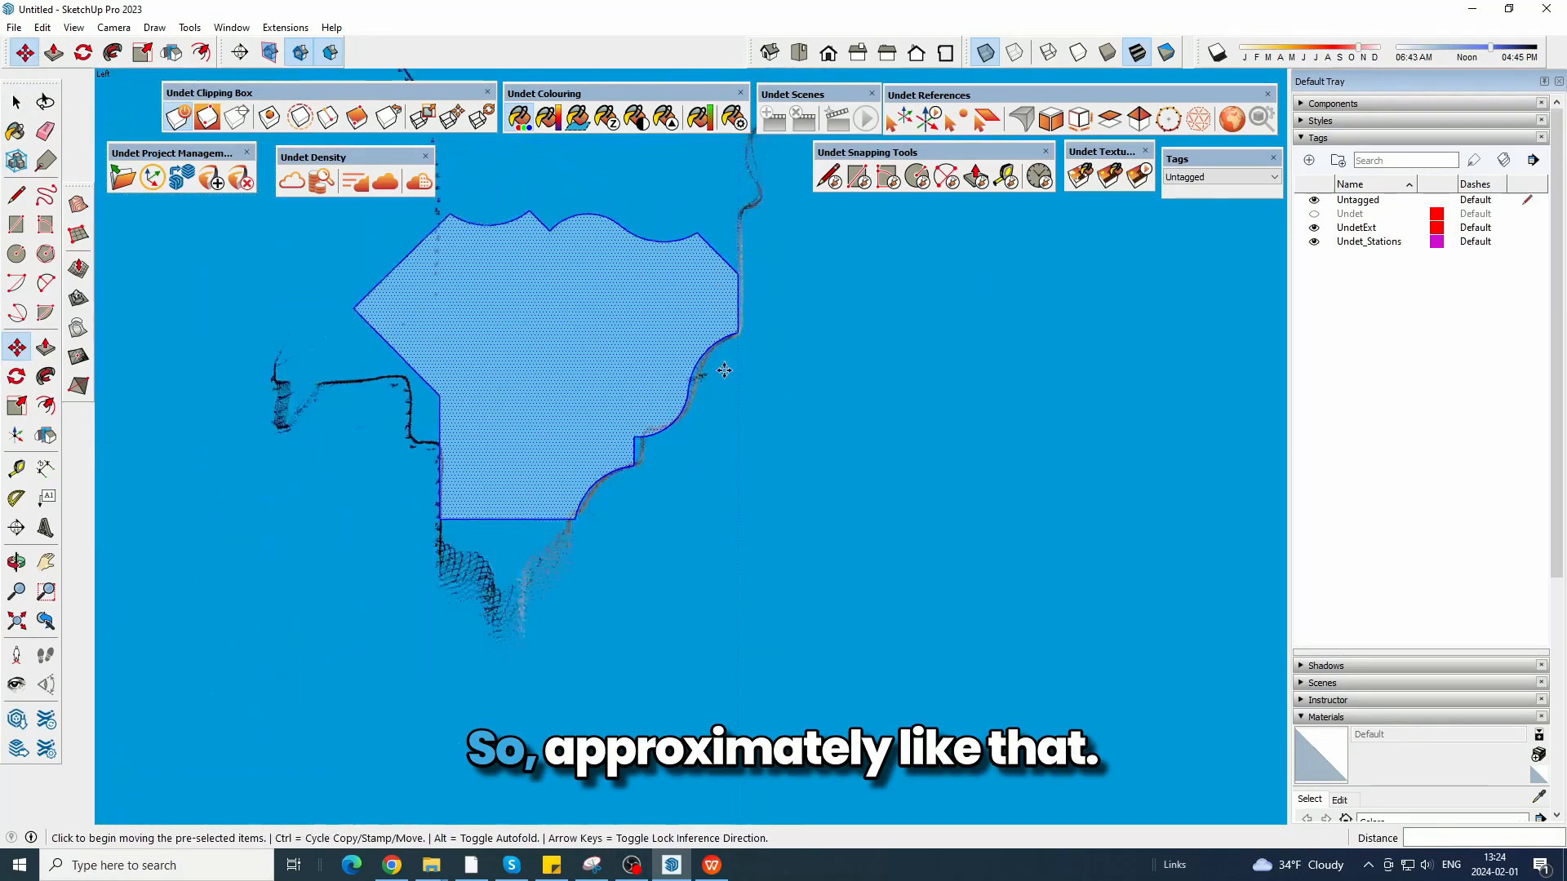
pyautogui.click(14, 102)
pyautogui.click(612, 219)
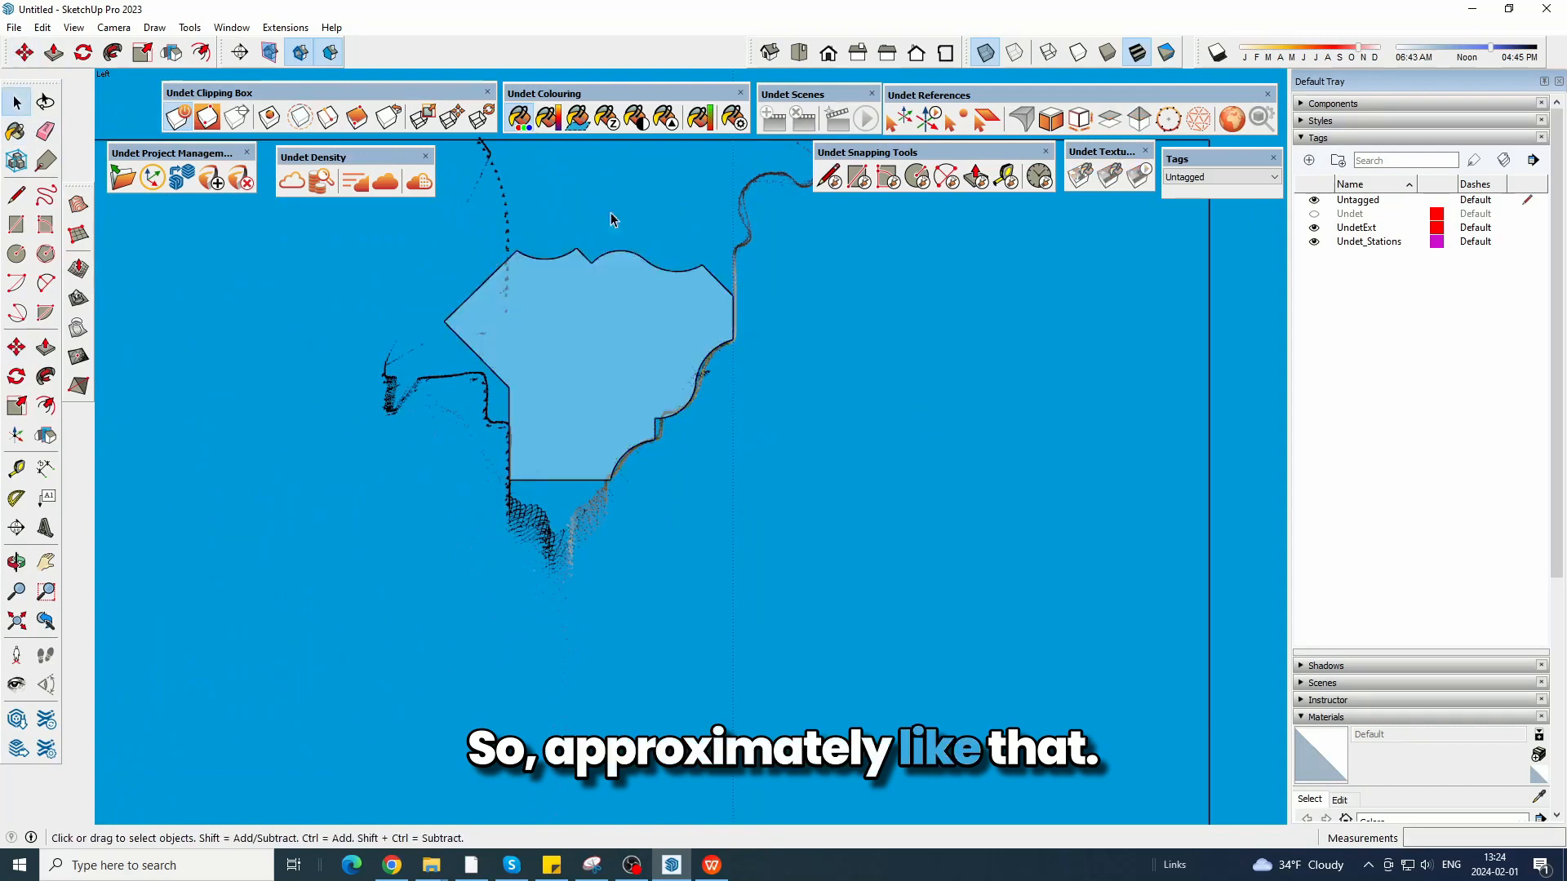
# Draw a horizontal line from the profile's outer upper corner and a vertical line from its inner corner to meet it.
pyautogui.click(16, 194)
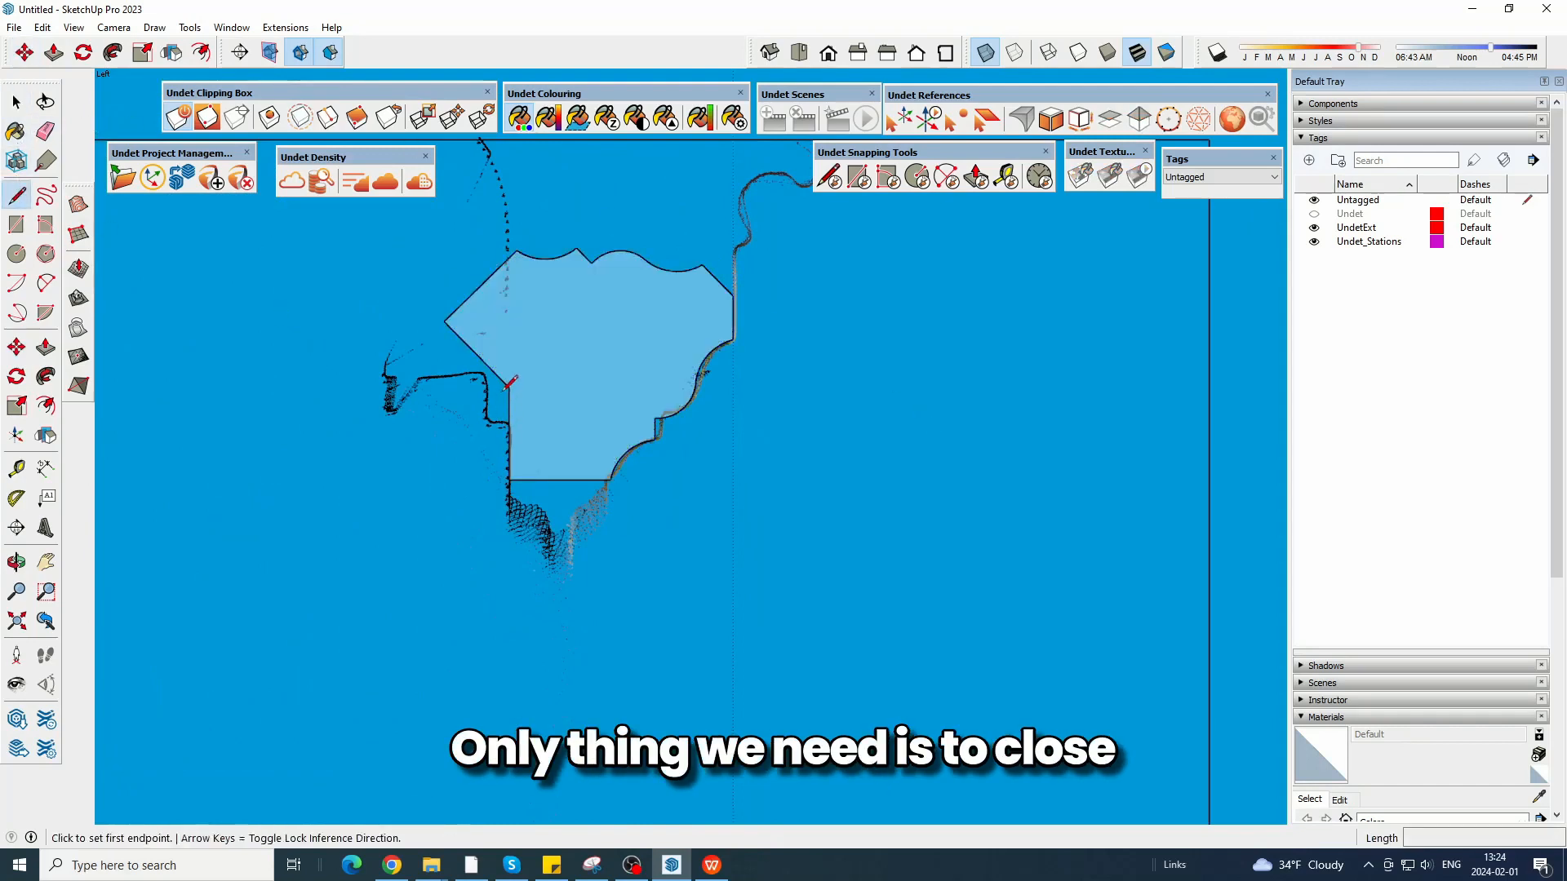
pyautogui.click(733, 294)
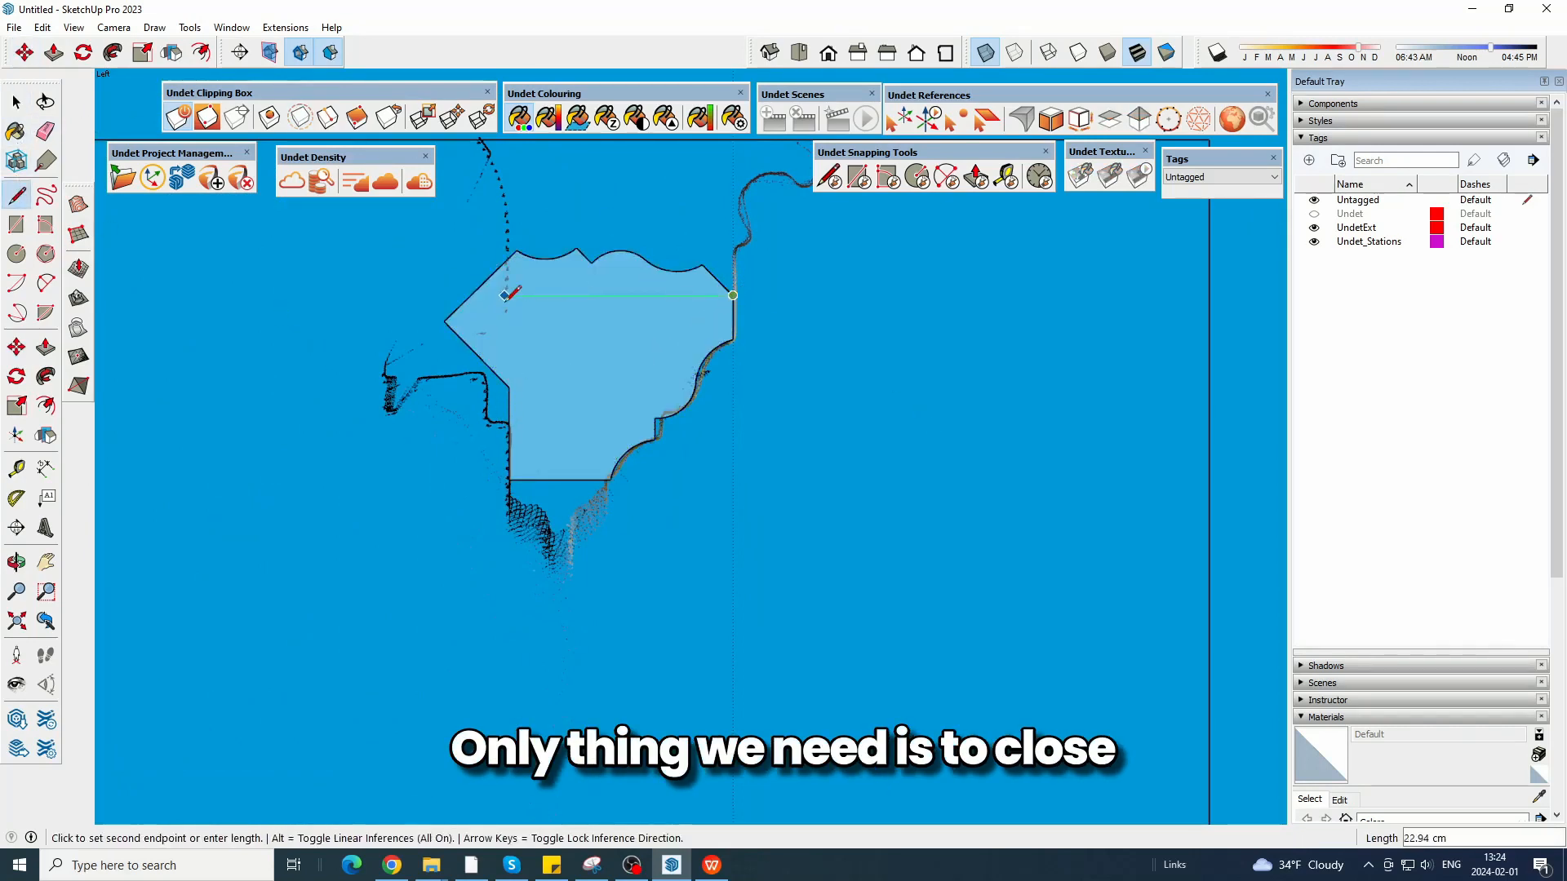
pyautogui.click(509, 386)
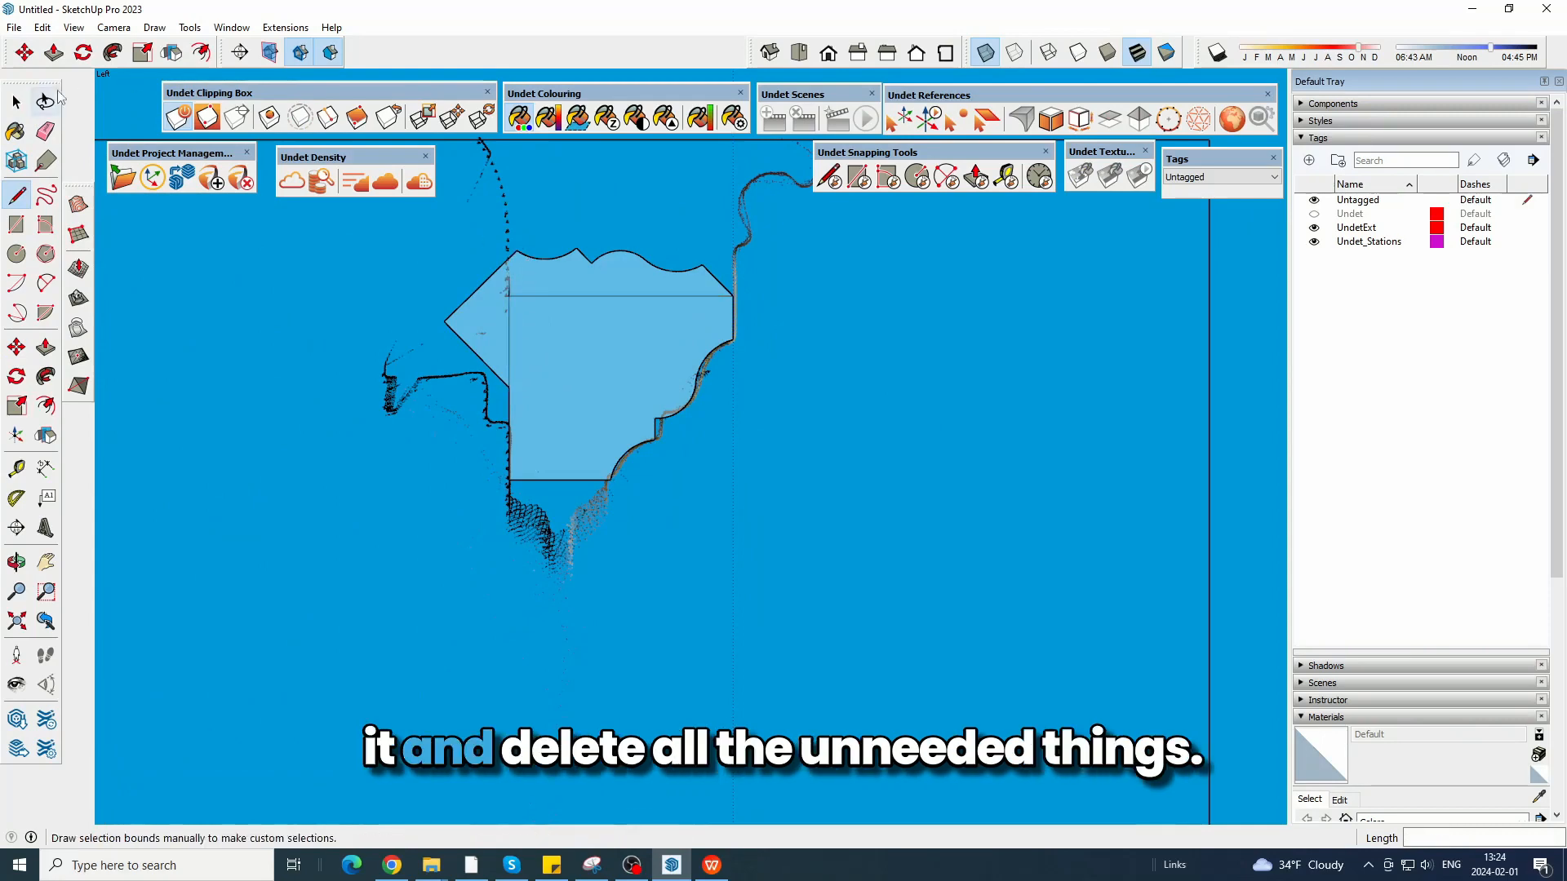
# Erase the unneeded profile edges above the horizontal line and outside the vertical line.
pyautogui.click(46, 130)
pyautogui.scroll(10, 538, 302)
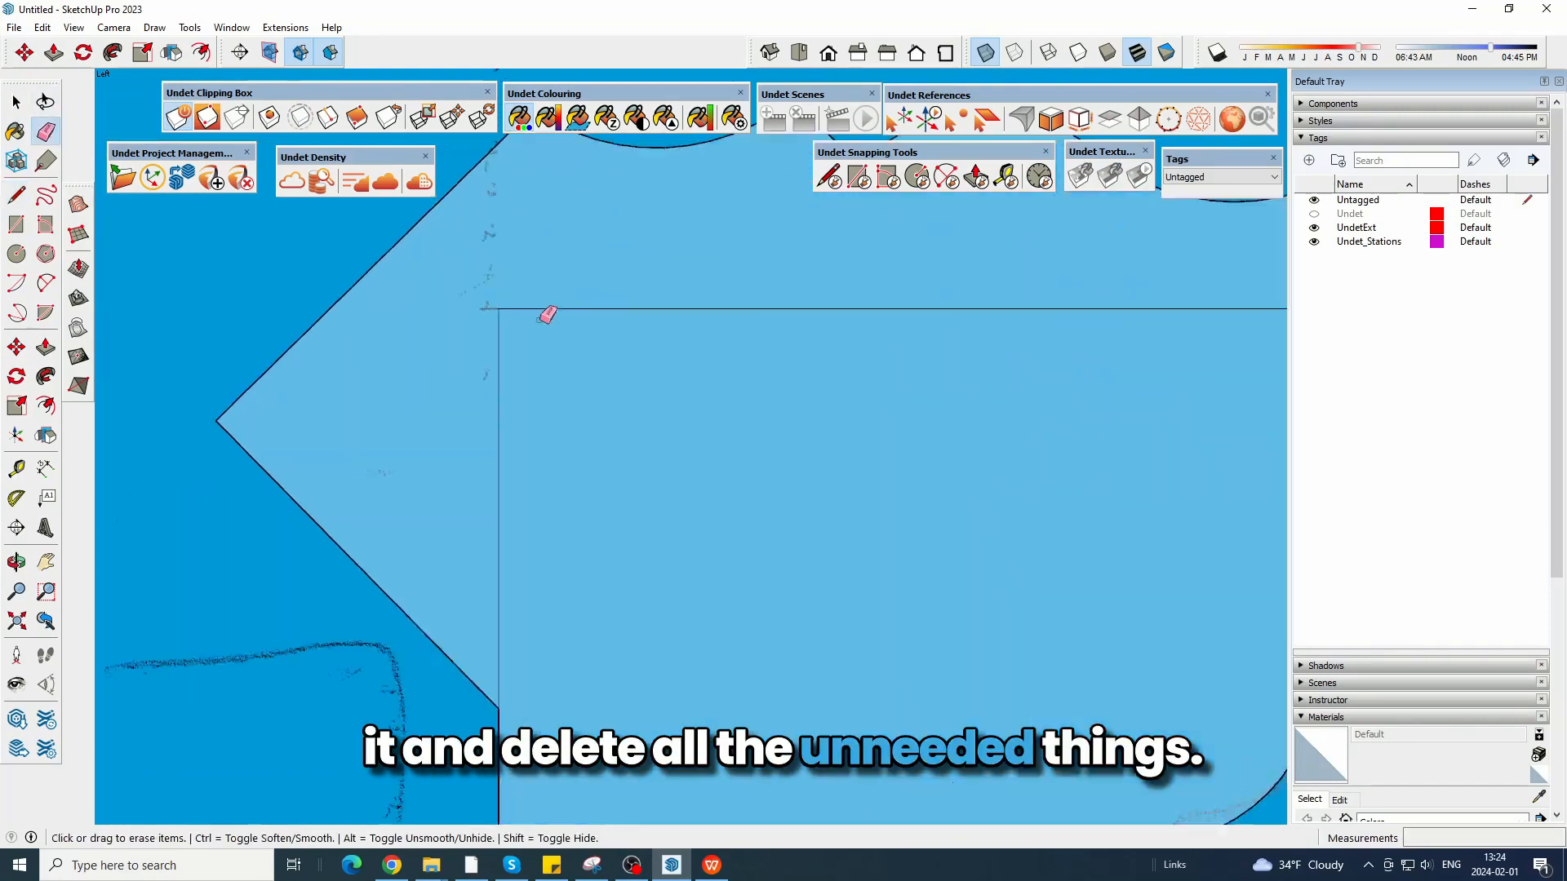
pyautogui.scroll(-10, 494, 310)
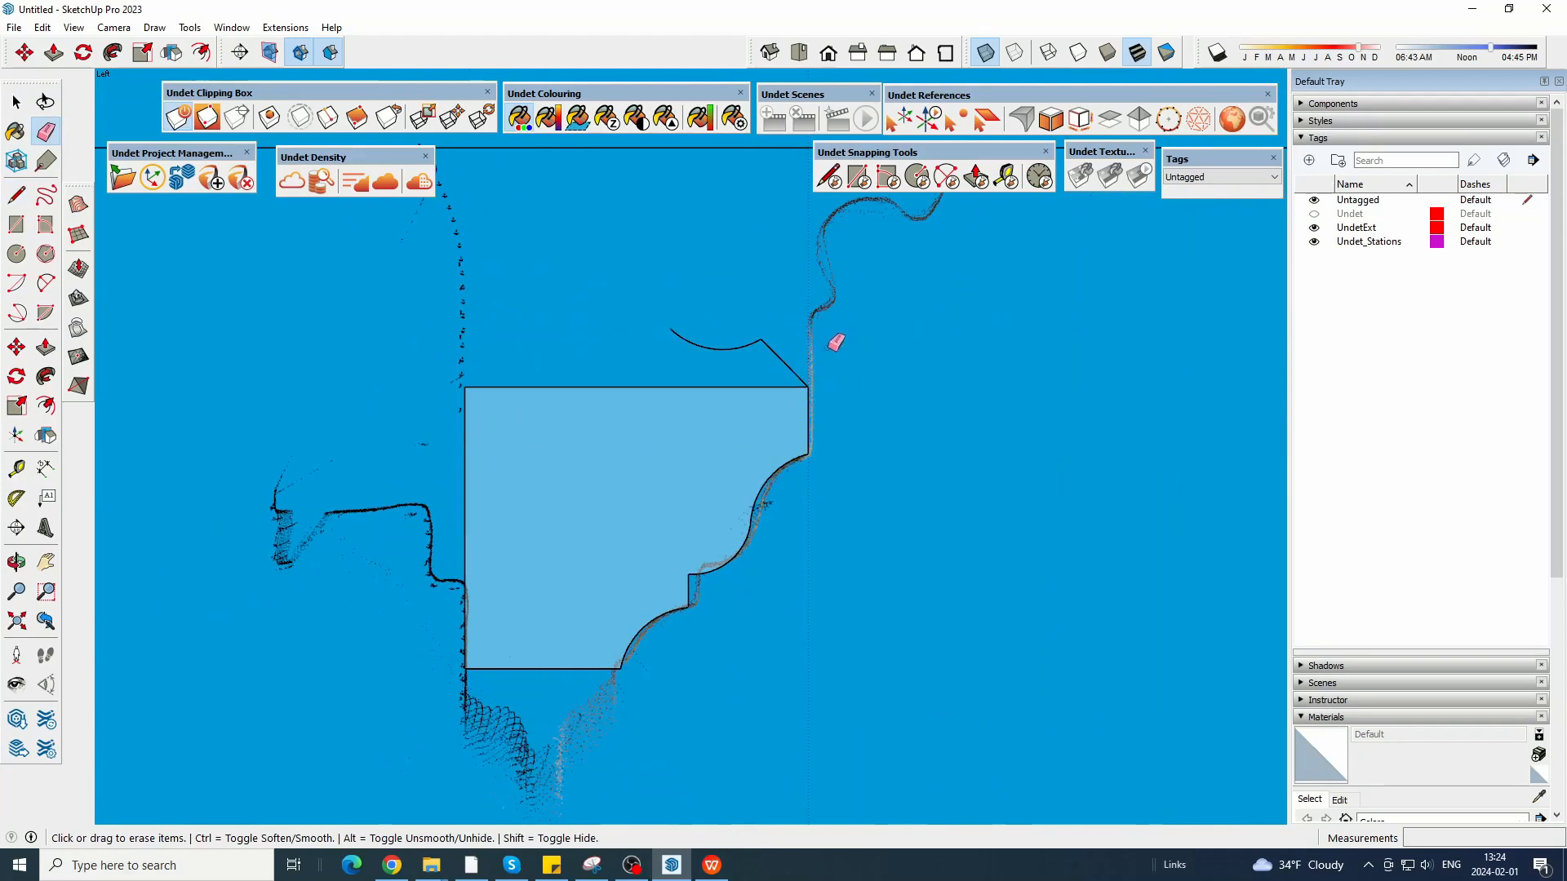
pyautogui.moveTo(835, 340); pyautogui.dragTo(850, 335, button='middle')
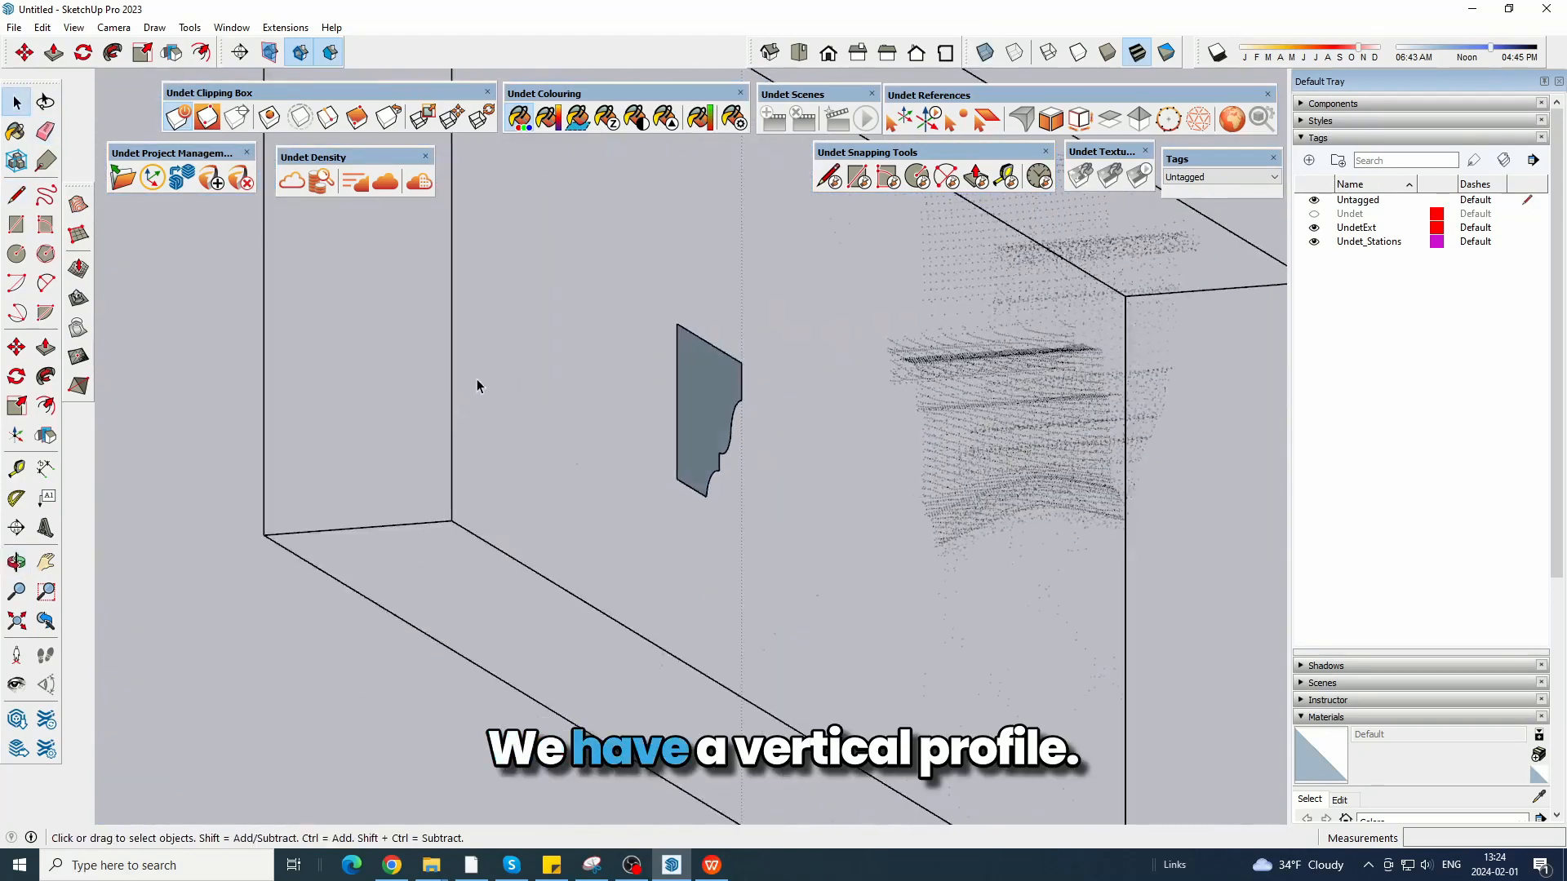
pyautogui.moveTo(476, 379); pyautogui.dragTo(671, 355, button='middle')
# Move the trimmed vertical profile about 27.8 cm onto the point cloud section of the cornice.
pyautogui.scroll(3, 671, 297)
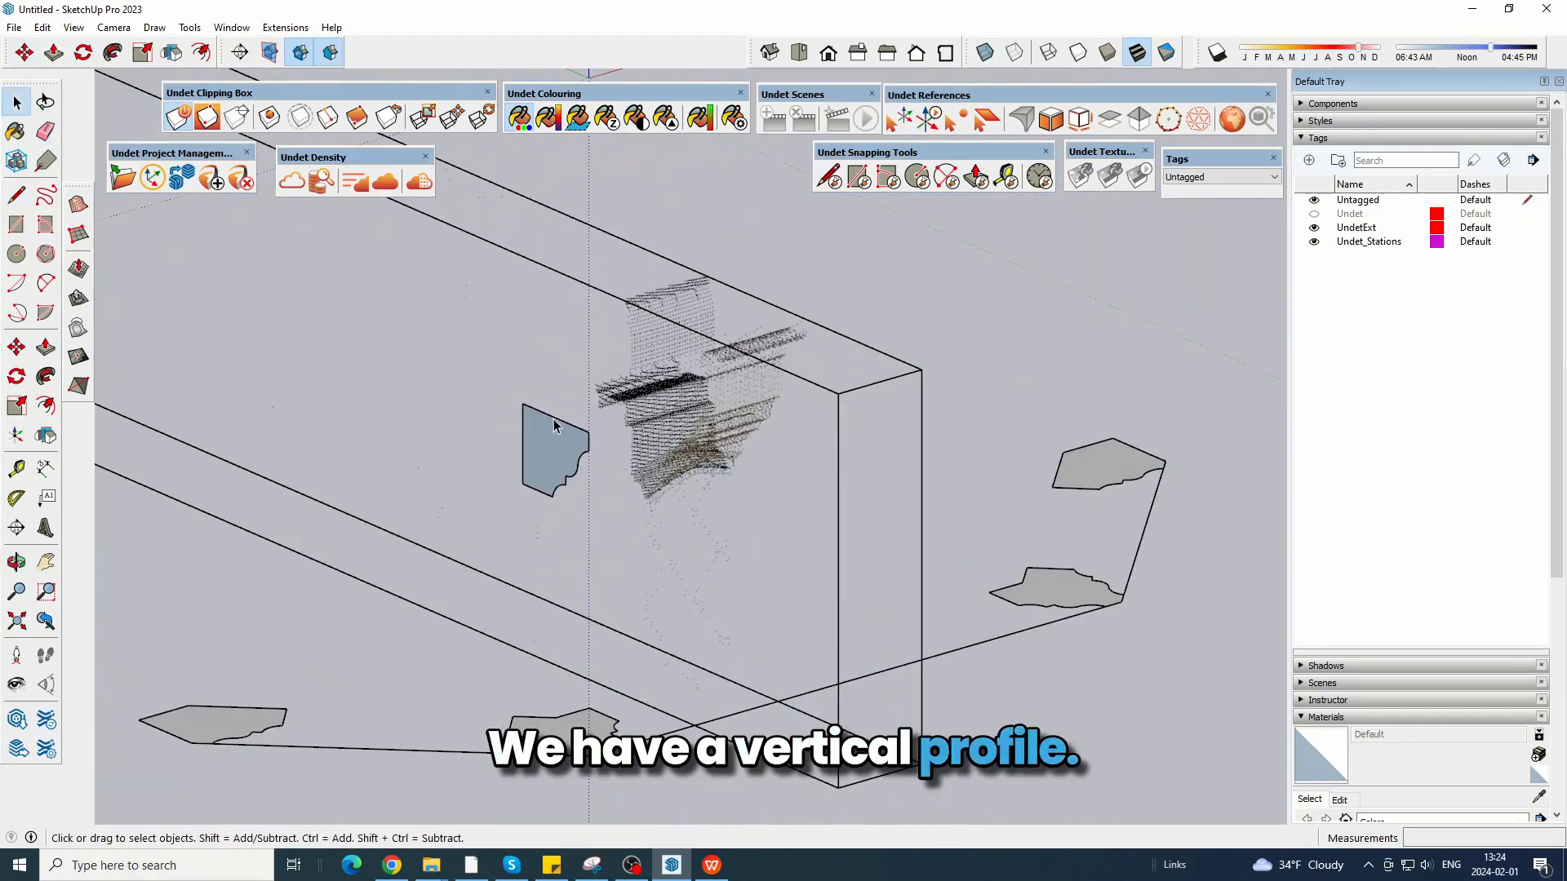
pyautogui.click(549, 432)
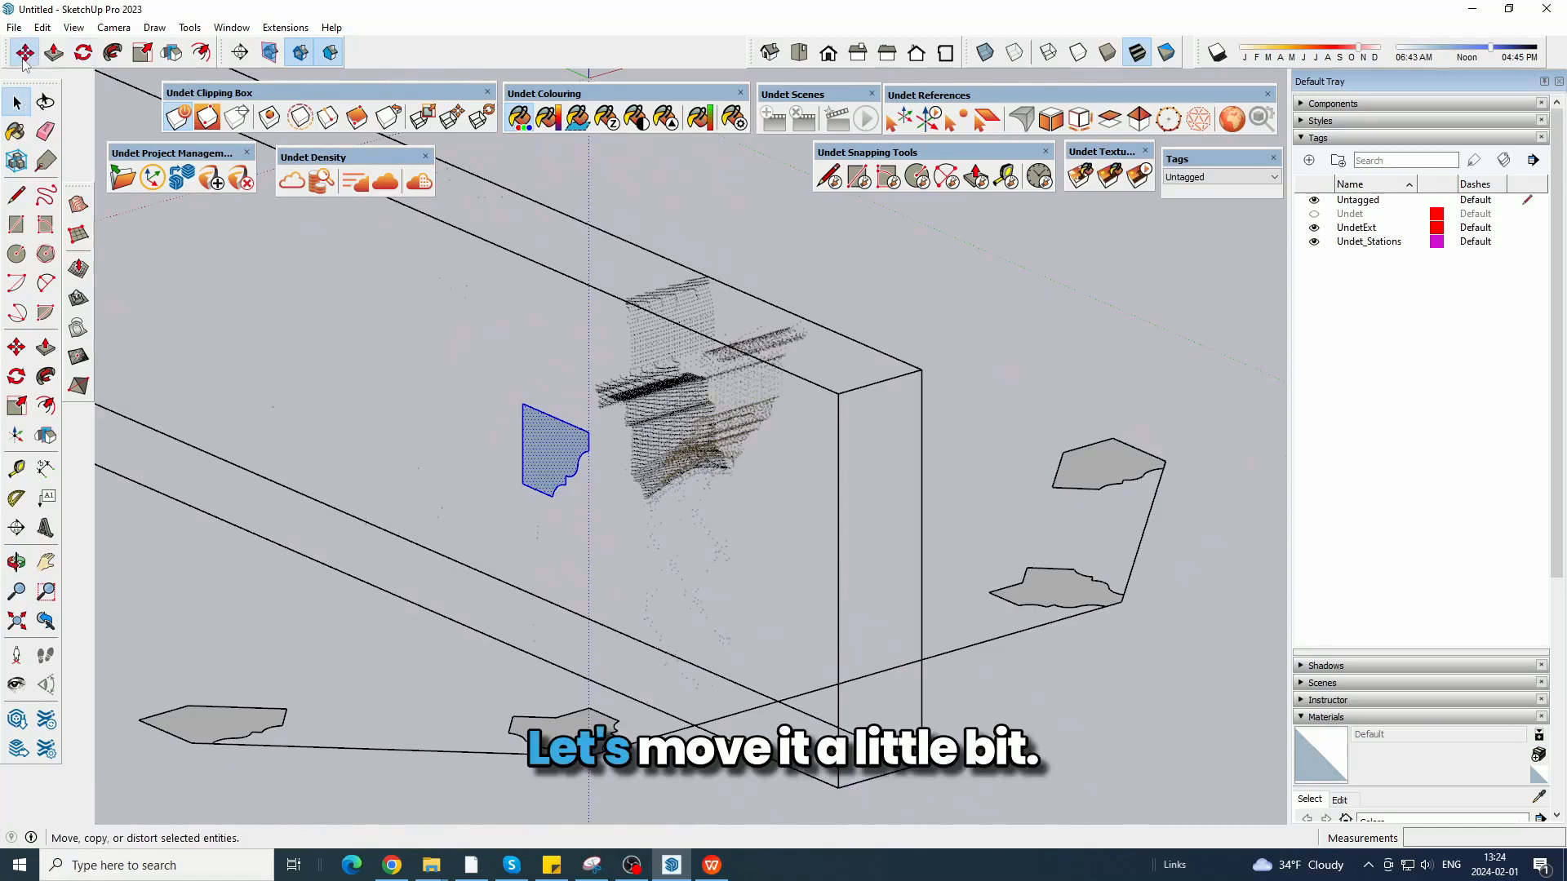
pyautogui.click(580, 430)
pyautogui.click(680, 402)
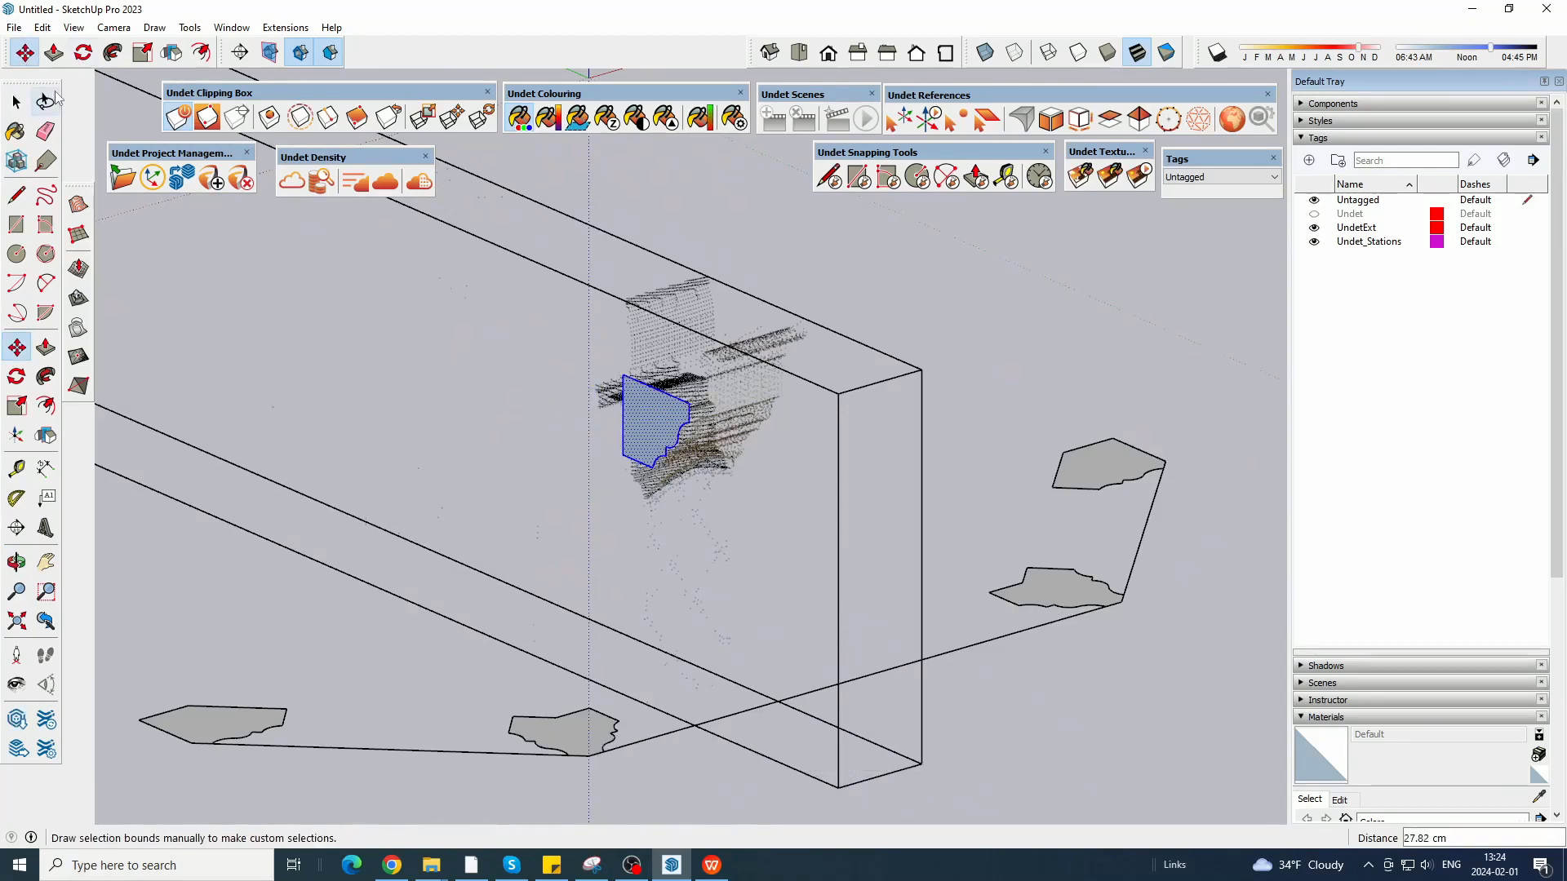
pyautogui.click(596, 351)
pyautogui.scroll(-2, 596, 351)
pyautogui.moveTo(597, 351); pyautogui.dragTo(571, 384, button='middle')
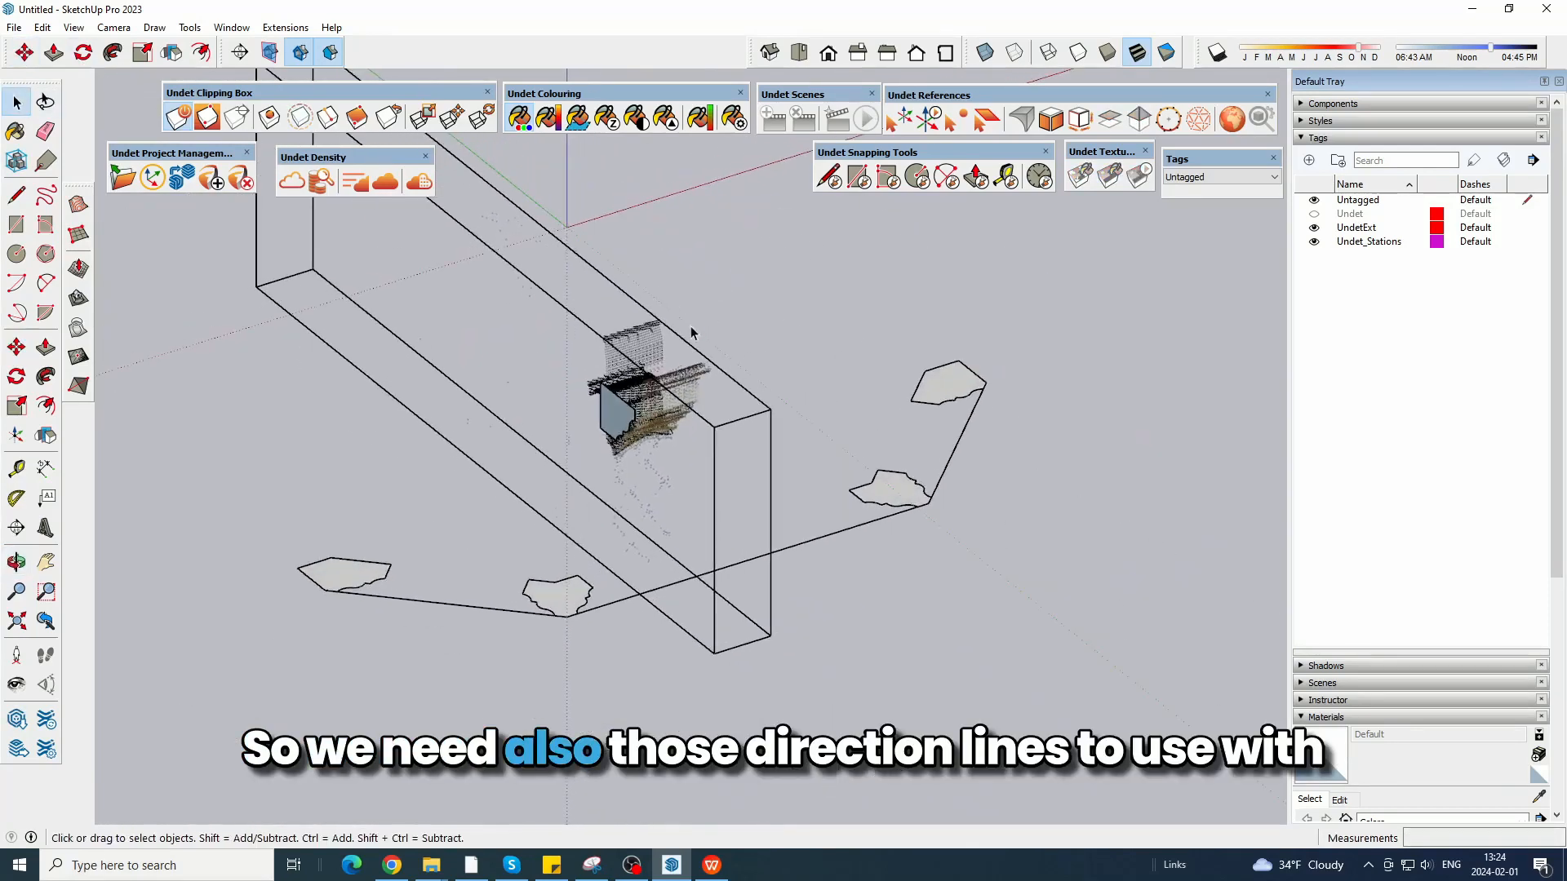
# Scale the clipping box outward from both long faces so it encloses the whole bay window.
pyautogui.scroll(-2, 692, 333)
pyautogui.click(610, 373)
pyautogui.press('s')
pyautogui.click(537, 340)
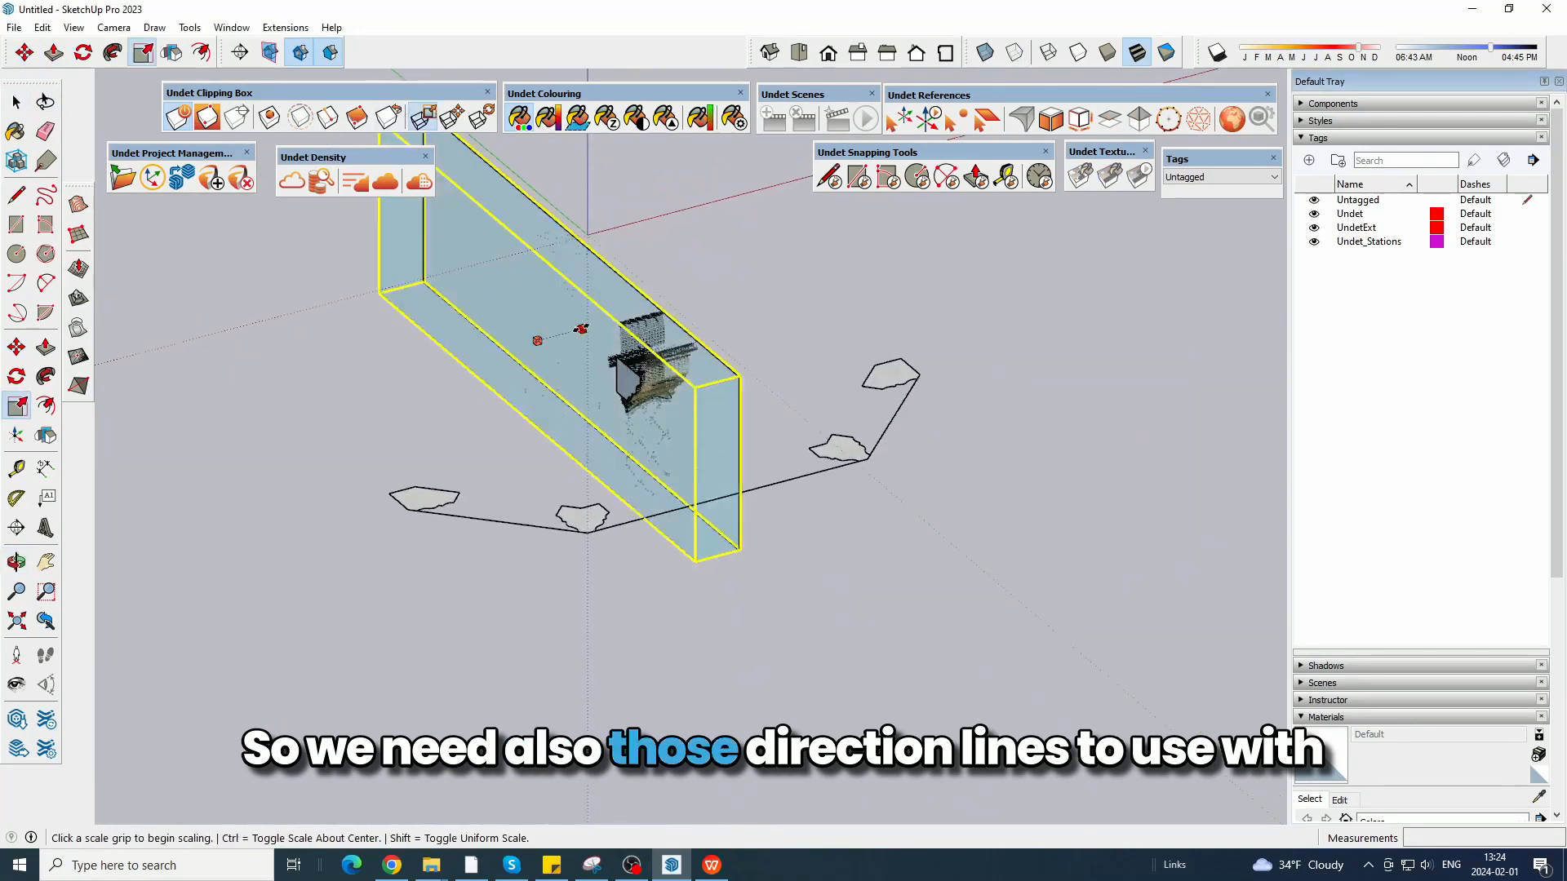
pyautogui.click(940, 276)
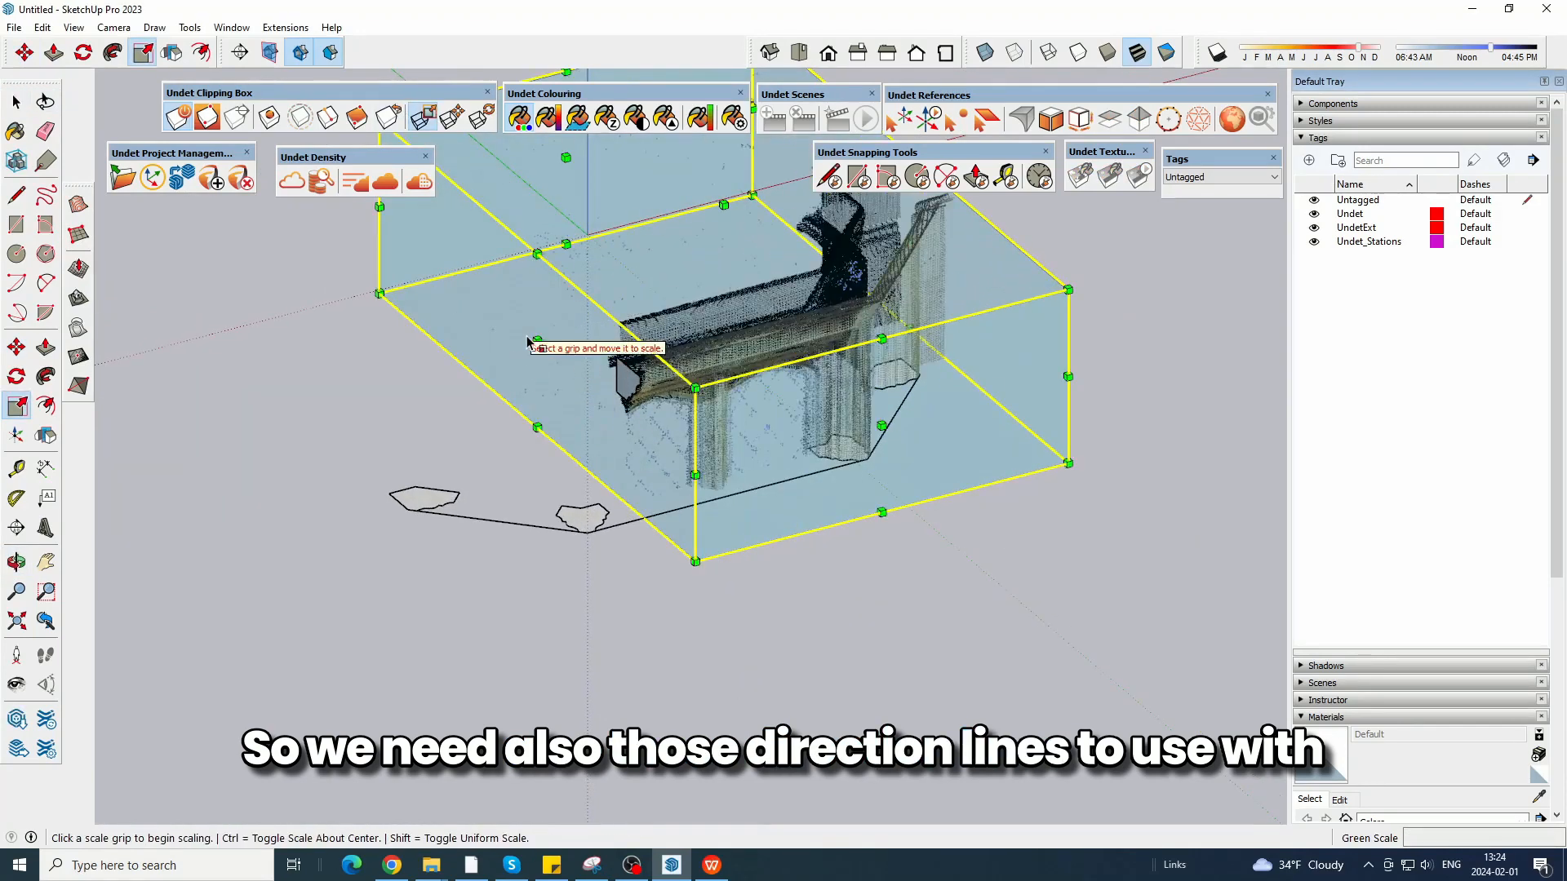
pyautogui.click(537, 341)
pyautogui.click(322, 397)
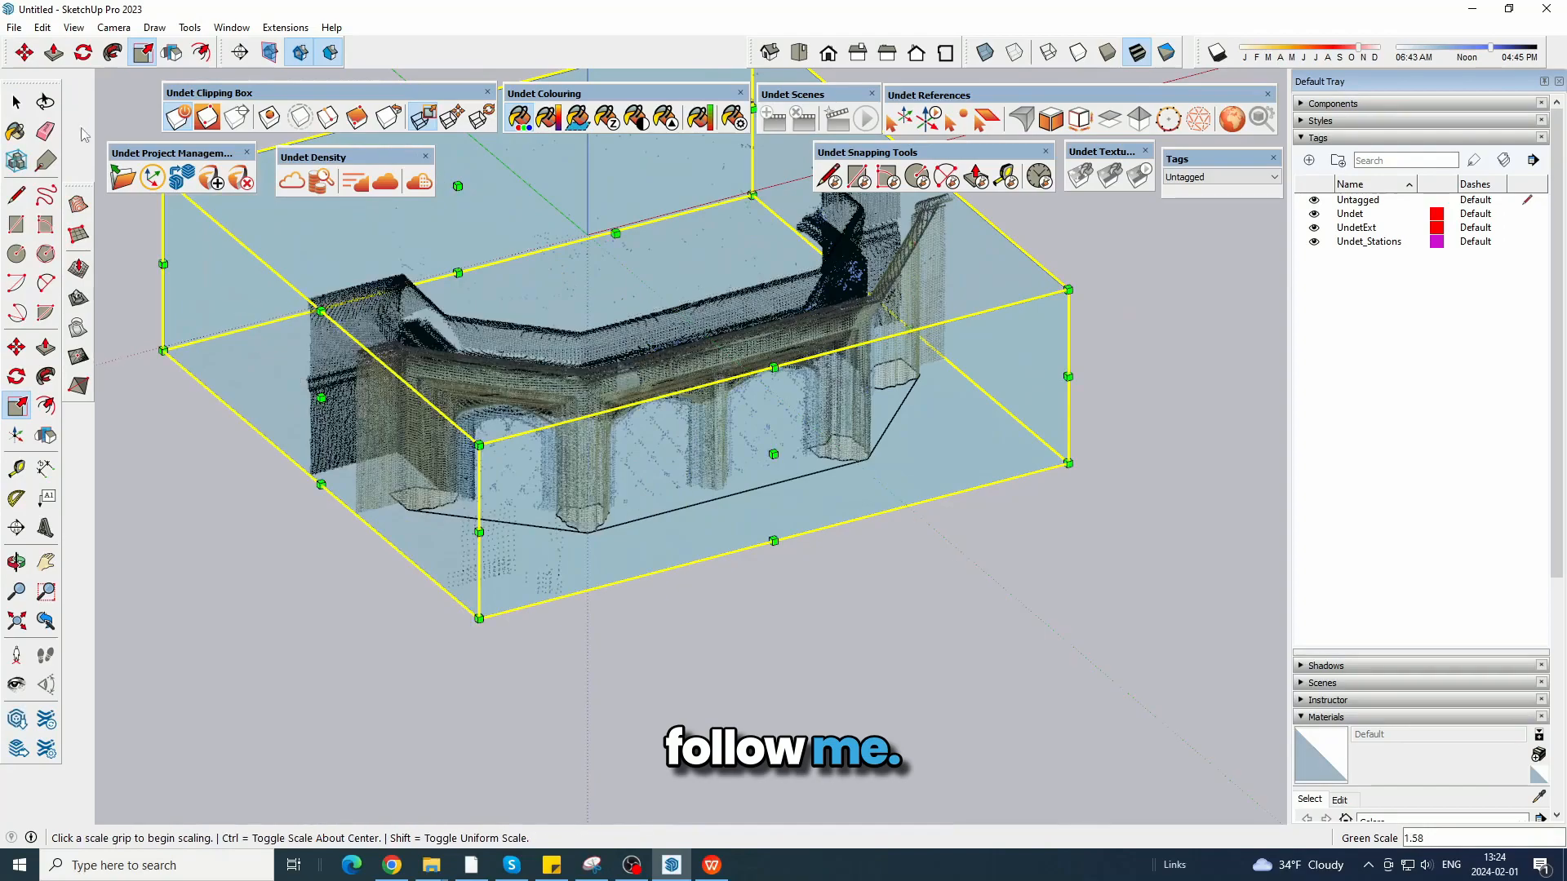
pyautogui.click(16, 103)
# Hide the point cloud and group the four ground-level profiles separately from the outline lines.
pyautogui.moveTo(682, 619)
pyautogui.mouseDown(button='middle')
pyautogui.moveTo(479, 444)
pyautogui.moveTo(531, 372)
pyautogui.moveTo(596, 517)
pyautogui.mouseUp(button='middle')
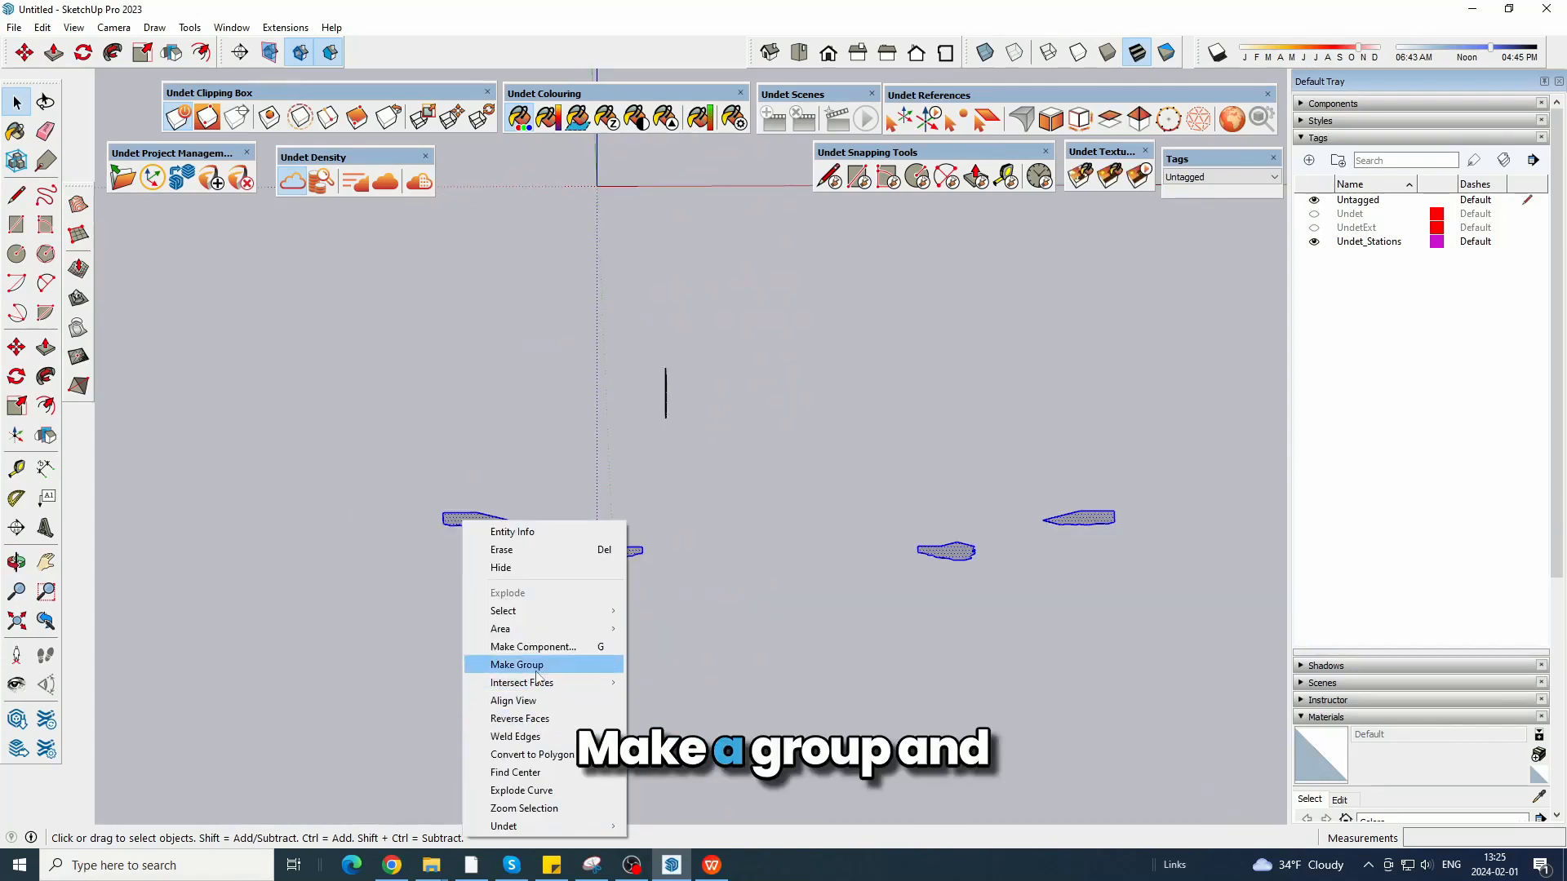
pyautogui.click(523, 661)
pyautogui.click(461, 504)
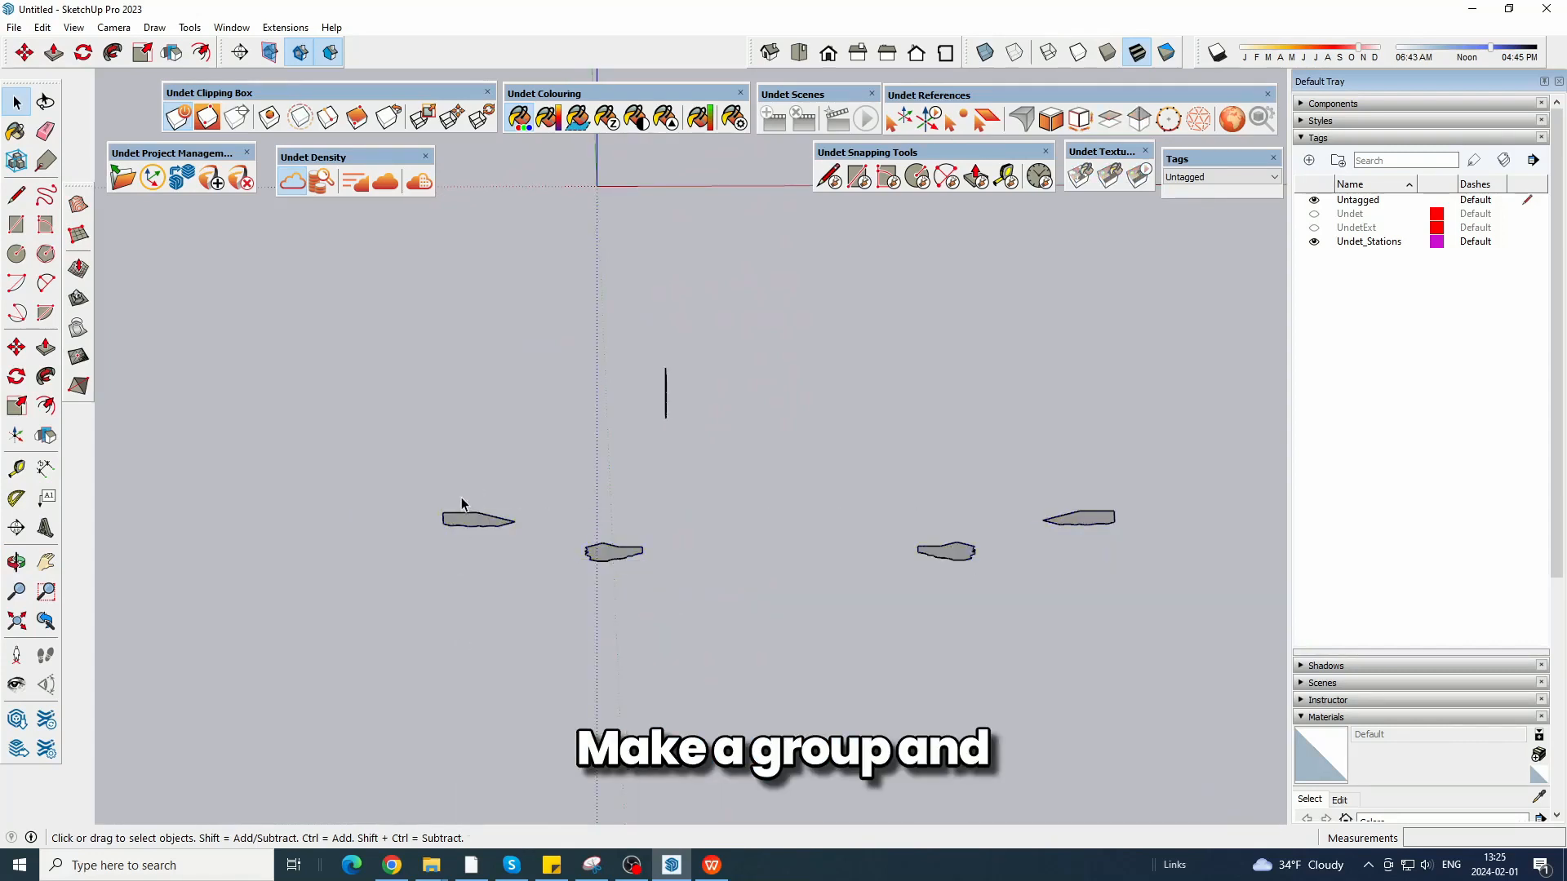
pyautogui.moveTo(490, 423); pyautogui.dragTo(434, 508, button='middle')
pyautogui.press('l')
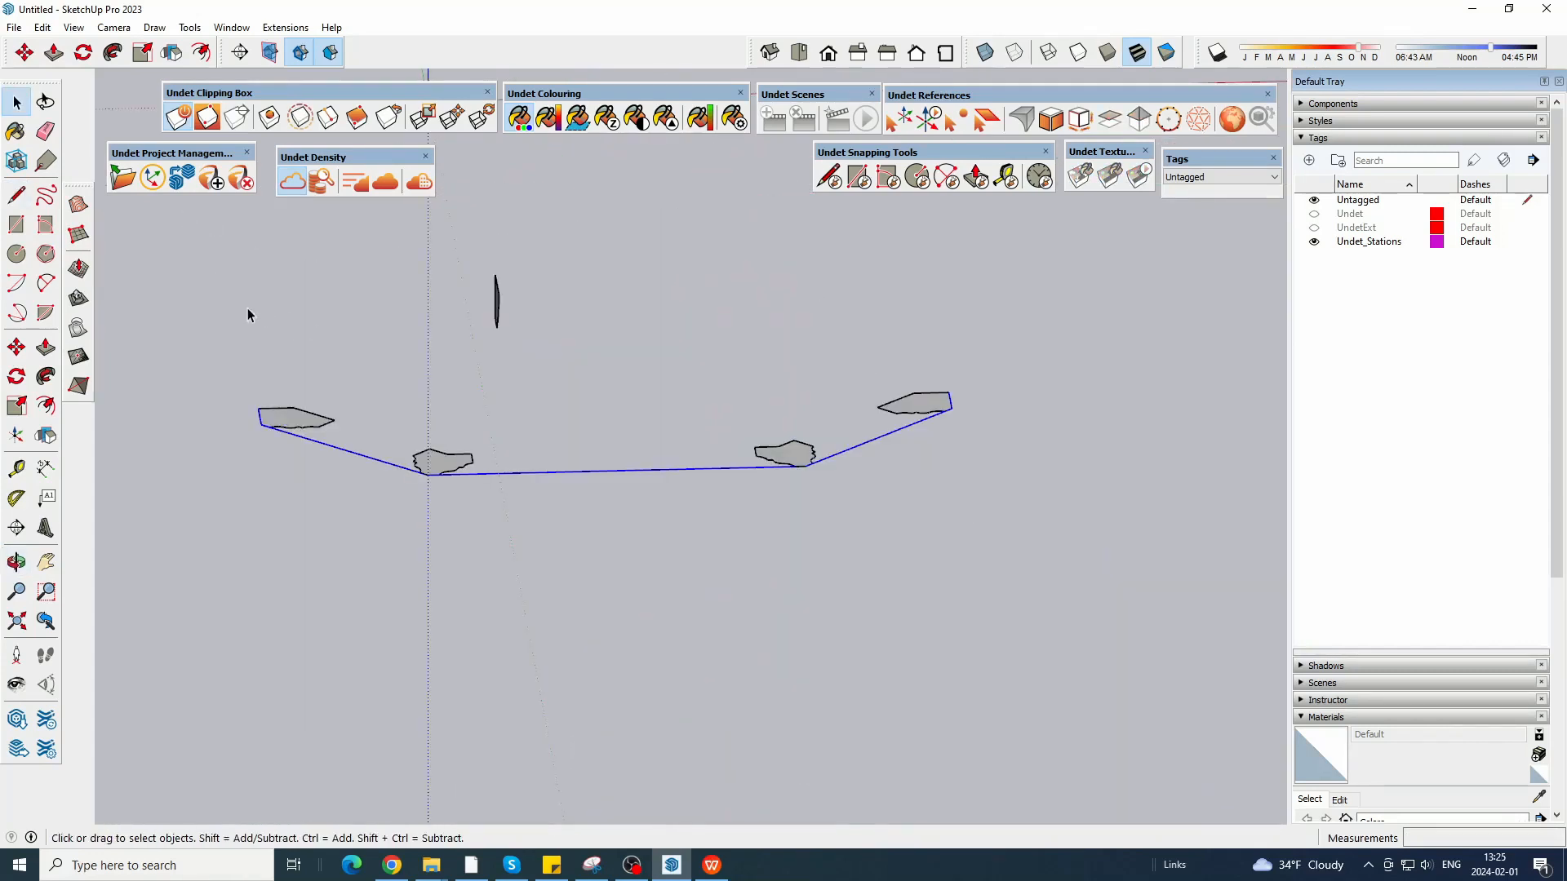
# Draw a vertical guide line of about 74.5 cm from the cornice profile's outer upper corner down to the outline.
pyautogui.moveTo(247, 313); pyautogui.dragTo(524, 320, button='middle')
pyautogui.scroll(3, 524, 320)
pyautogui.click(29, 56)
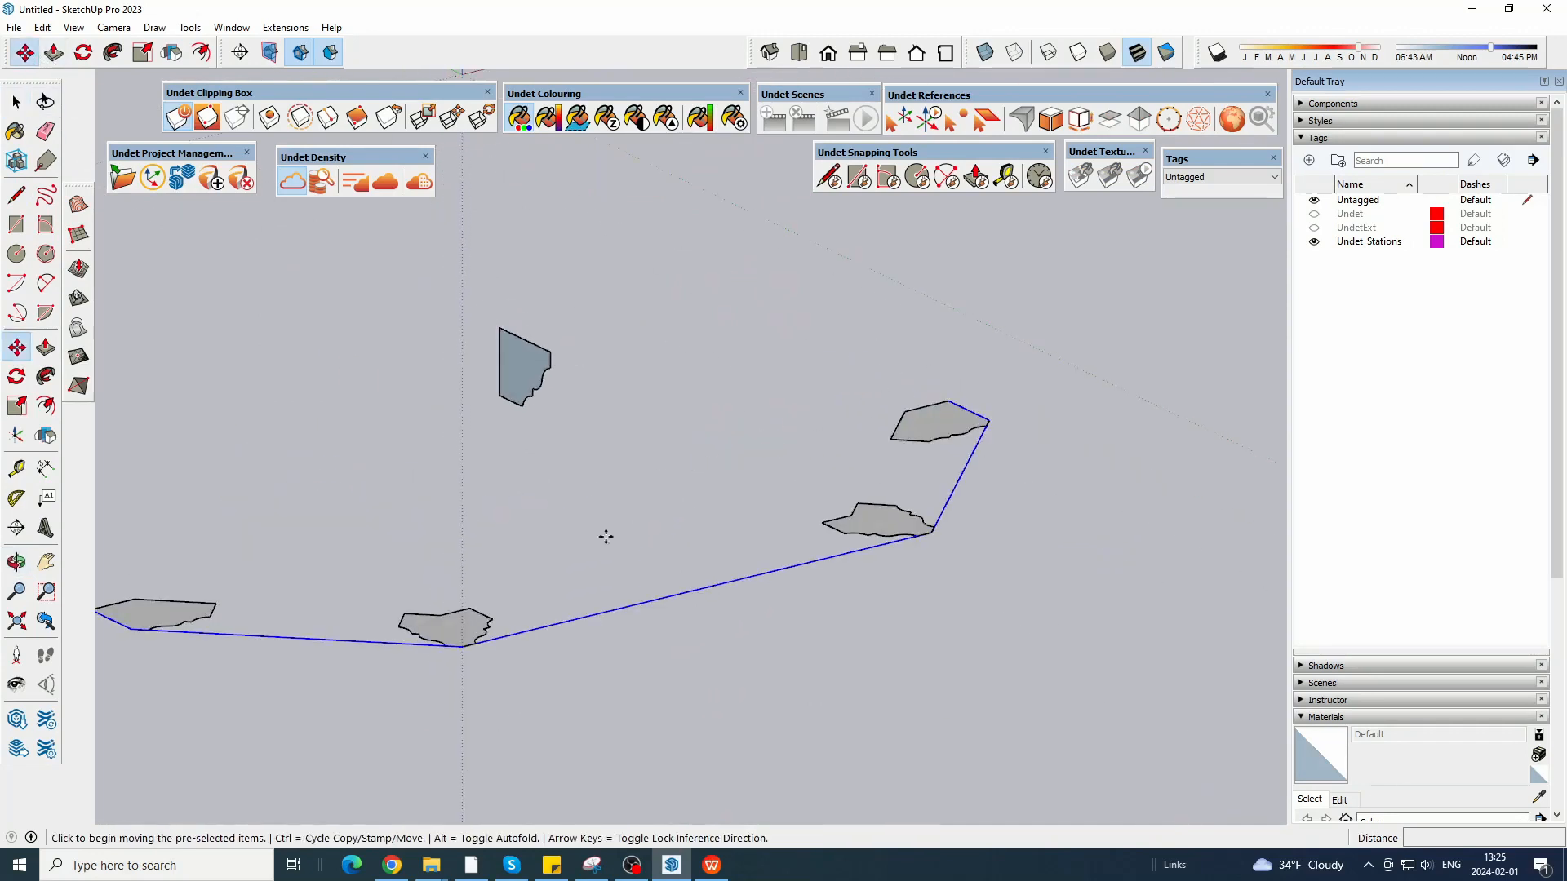
pyautogui.press('l')
pyautogui.click(550, 352)
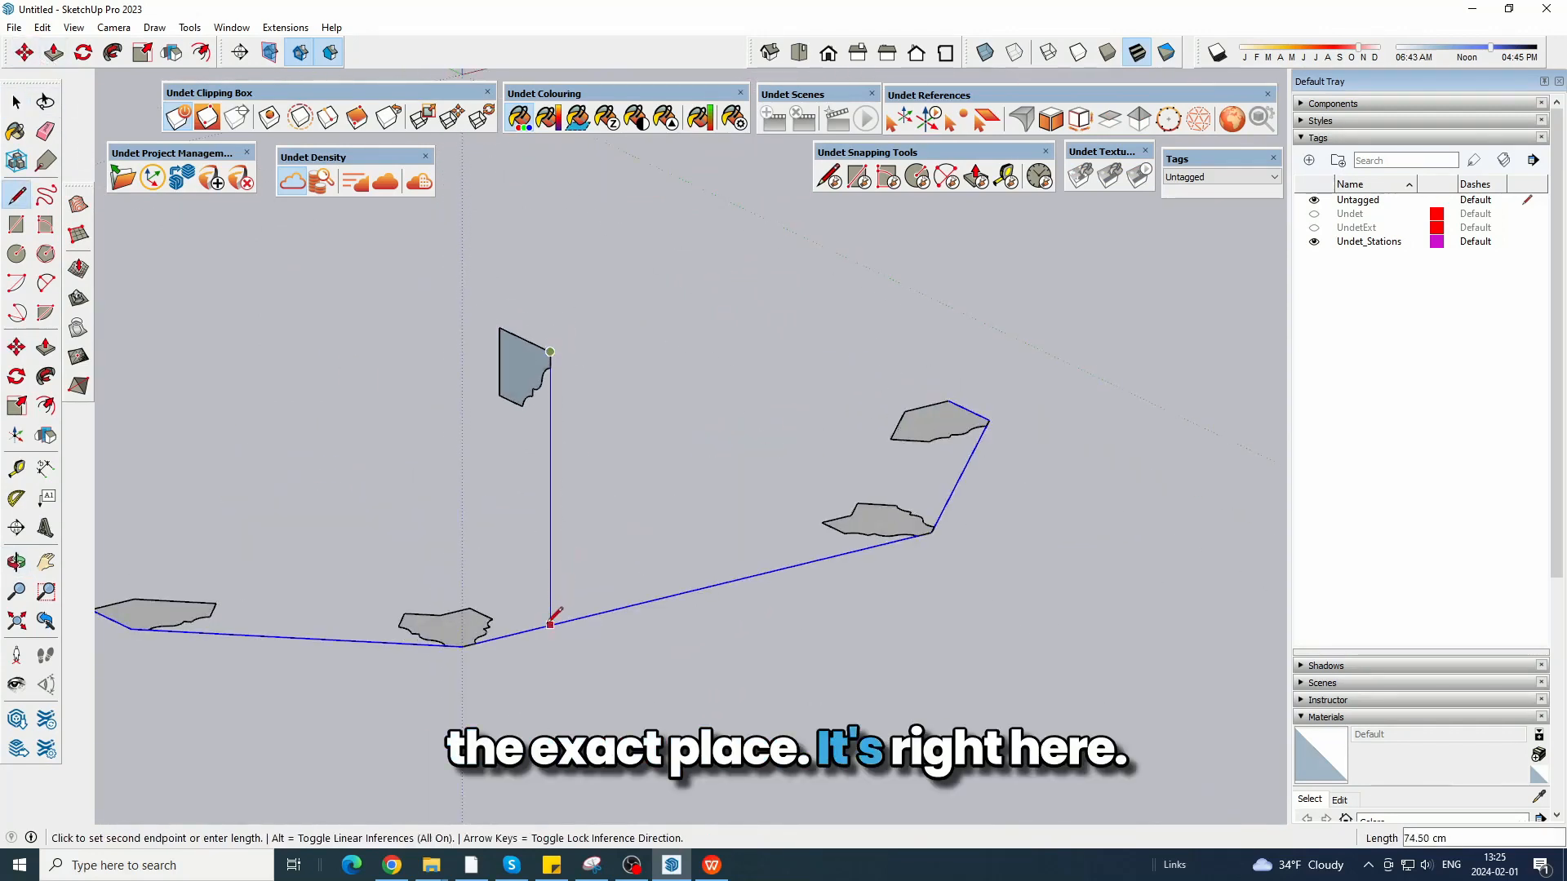
pyautogui.click(550, 625)
pyautogui.press('space')
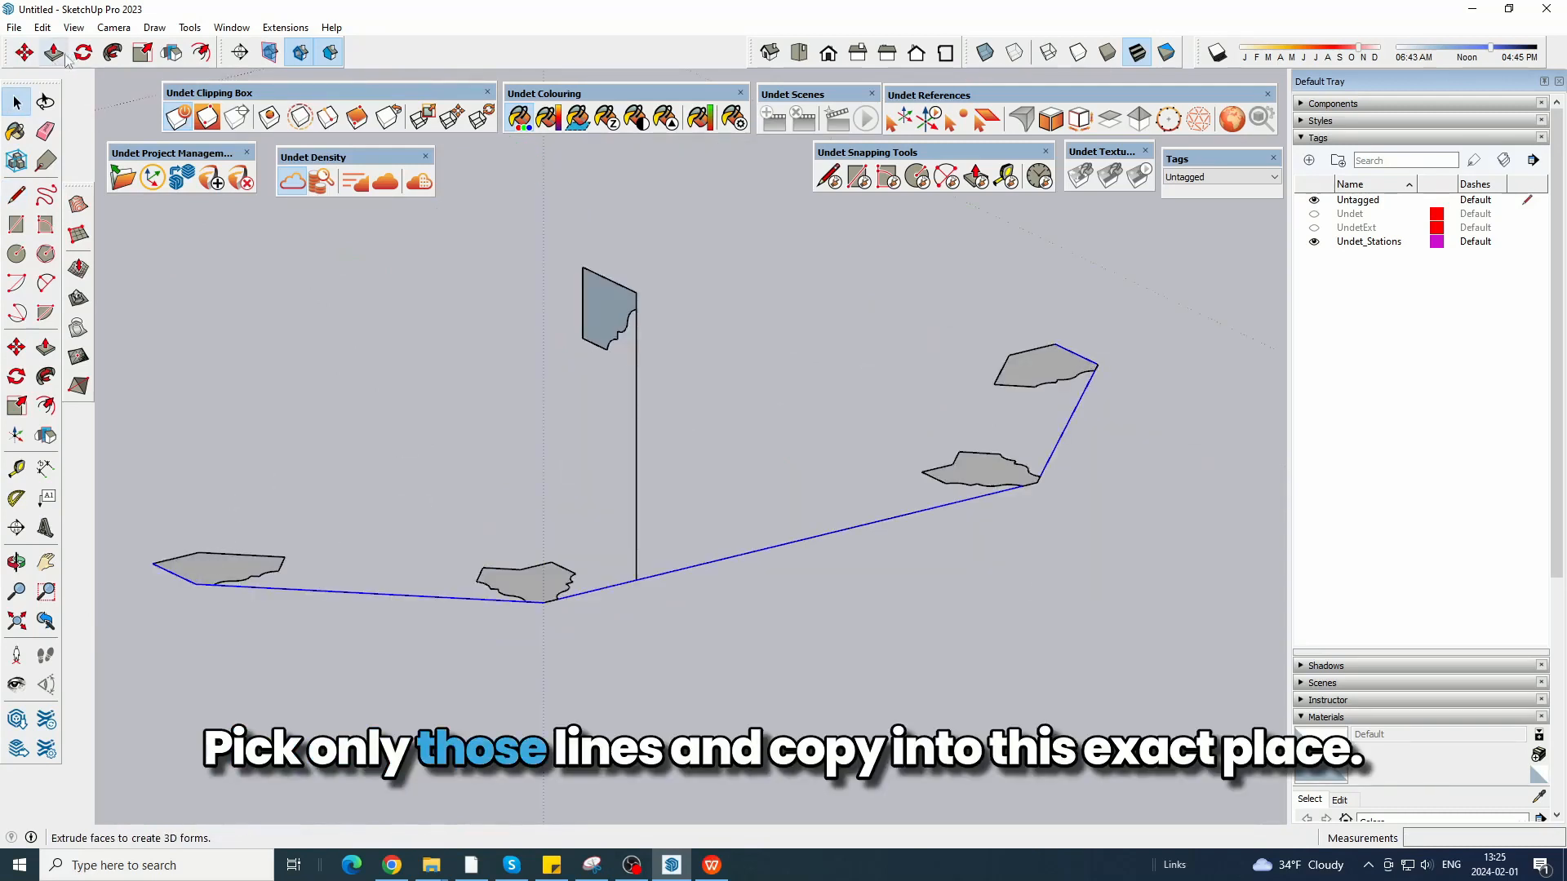
# Copy the outline lines 74.50 cm straight up to the cornice profile's outer upper corner and erase the vertical guide line.
pyautogui.click(24, 52)
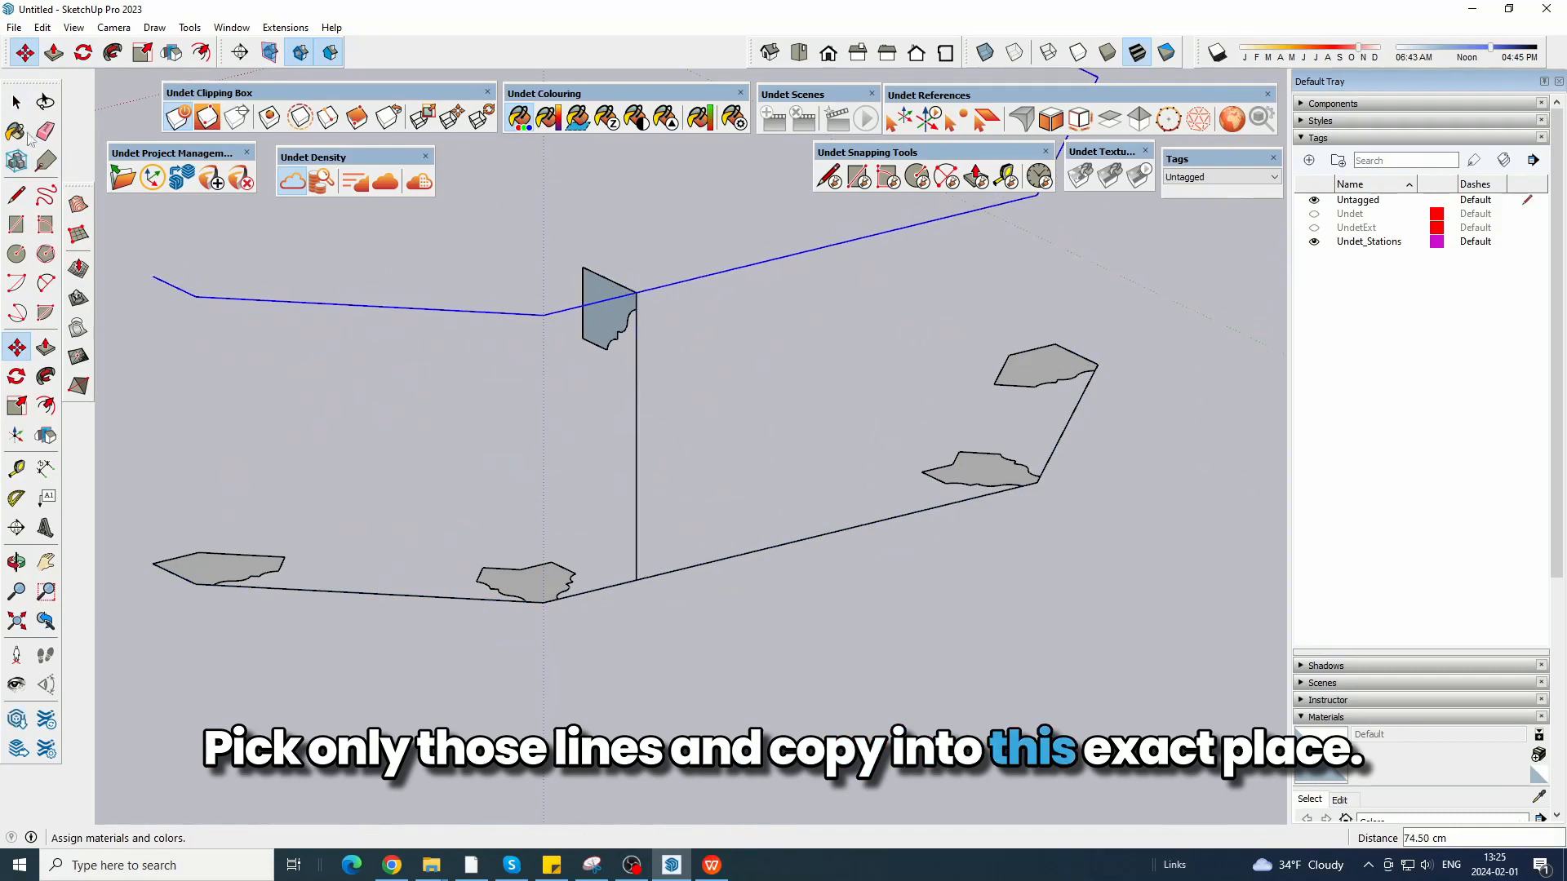
pyautogui.click(46, 134)
pyautogui.click(636, 420)
# Hide the grouped ground-level profiles and delete the remaining lower outline lines.
pyautogui.click(17, 103)
pyautogui.rightClick(245, 563)
pyautogui.click(285, 612)
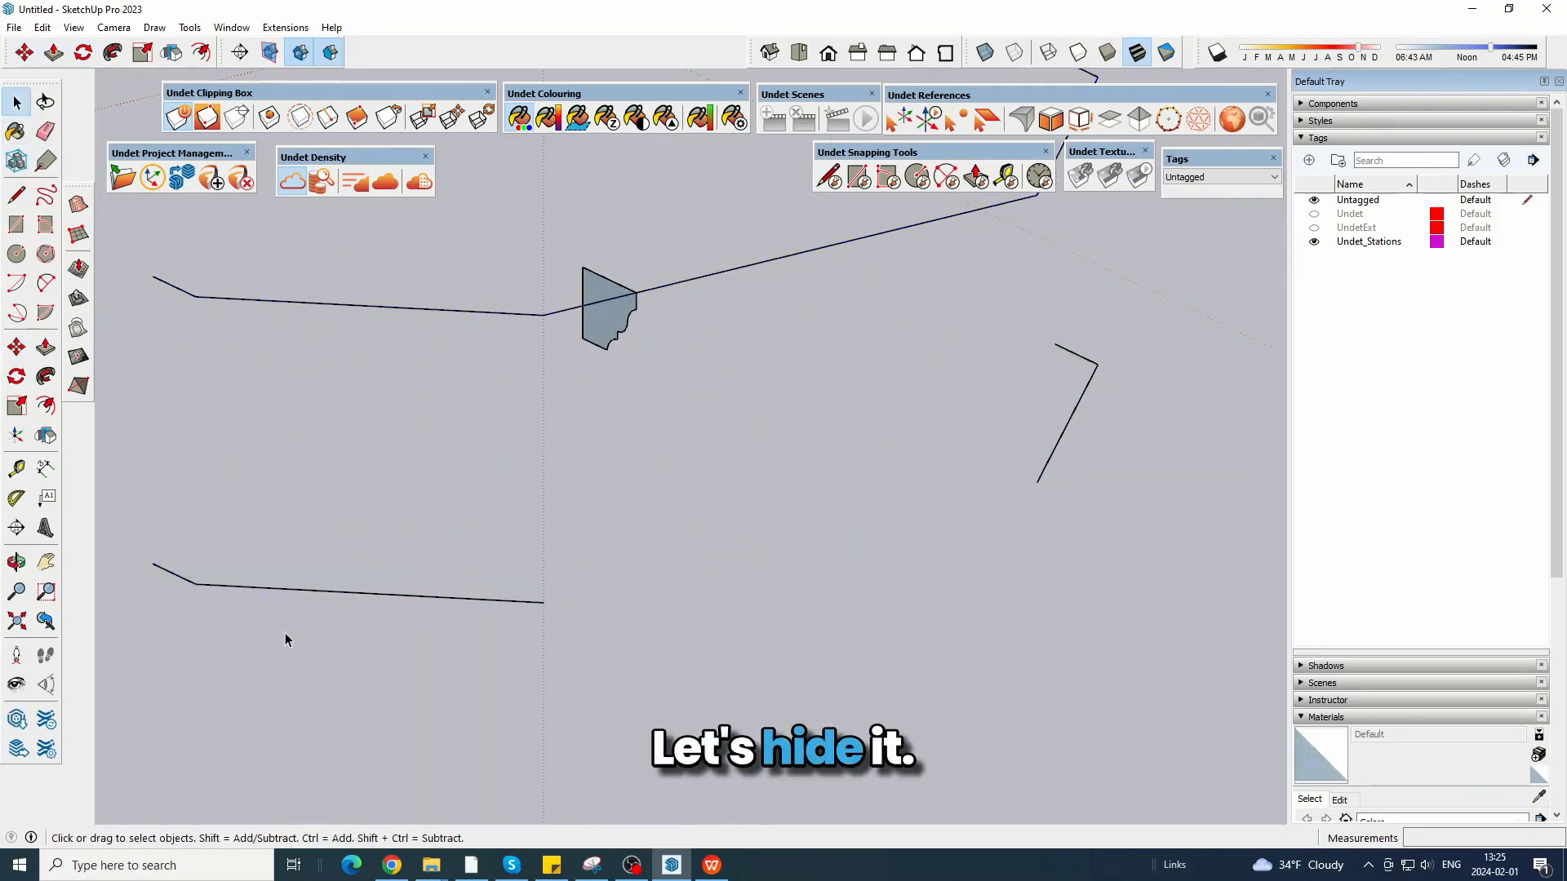
pyautogui.scroll(-3, 575, 530)
pyautogui.moveTo(912, 511); pyautogui.dragTo(815, 402)
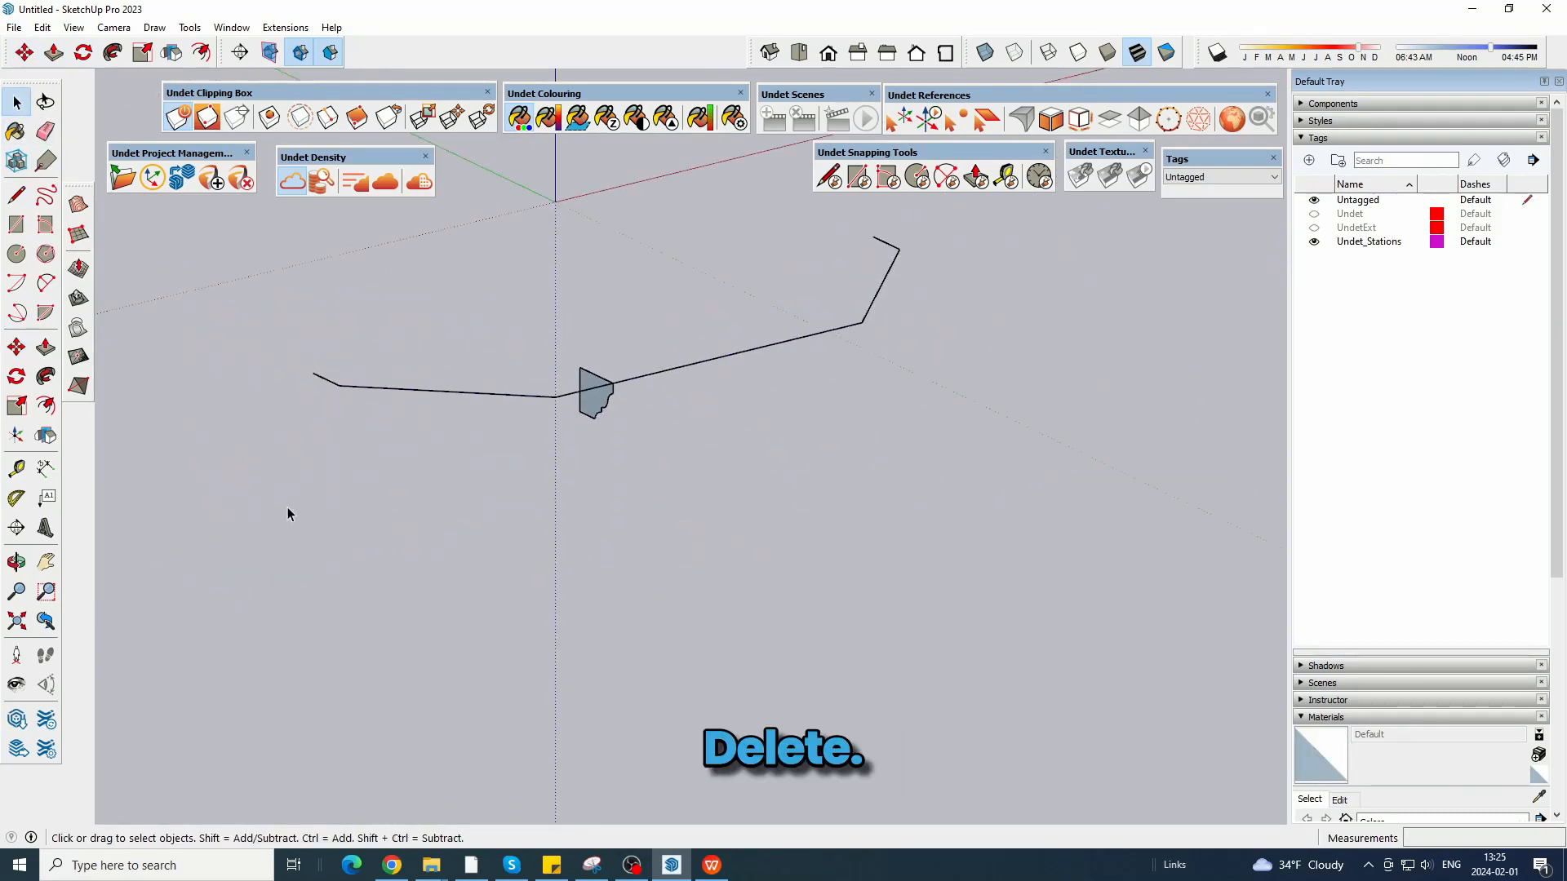
# Unhide the ground-level profiles and show the point cloud to check the raised outline against the cornice.
pyautogui.click(39, 28)
pyautogui.moveTo(86, 287)
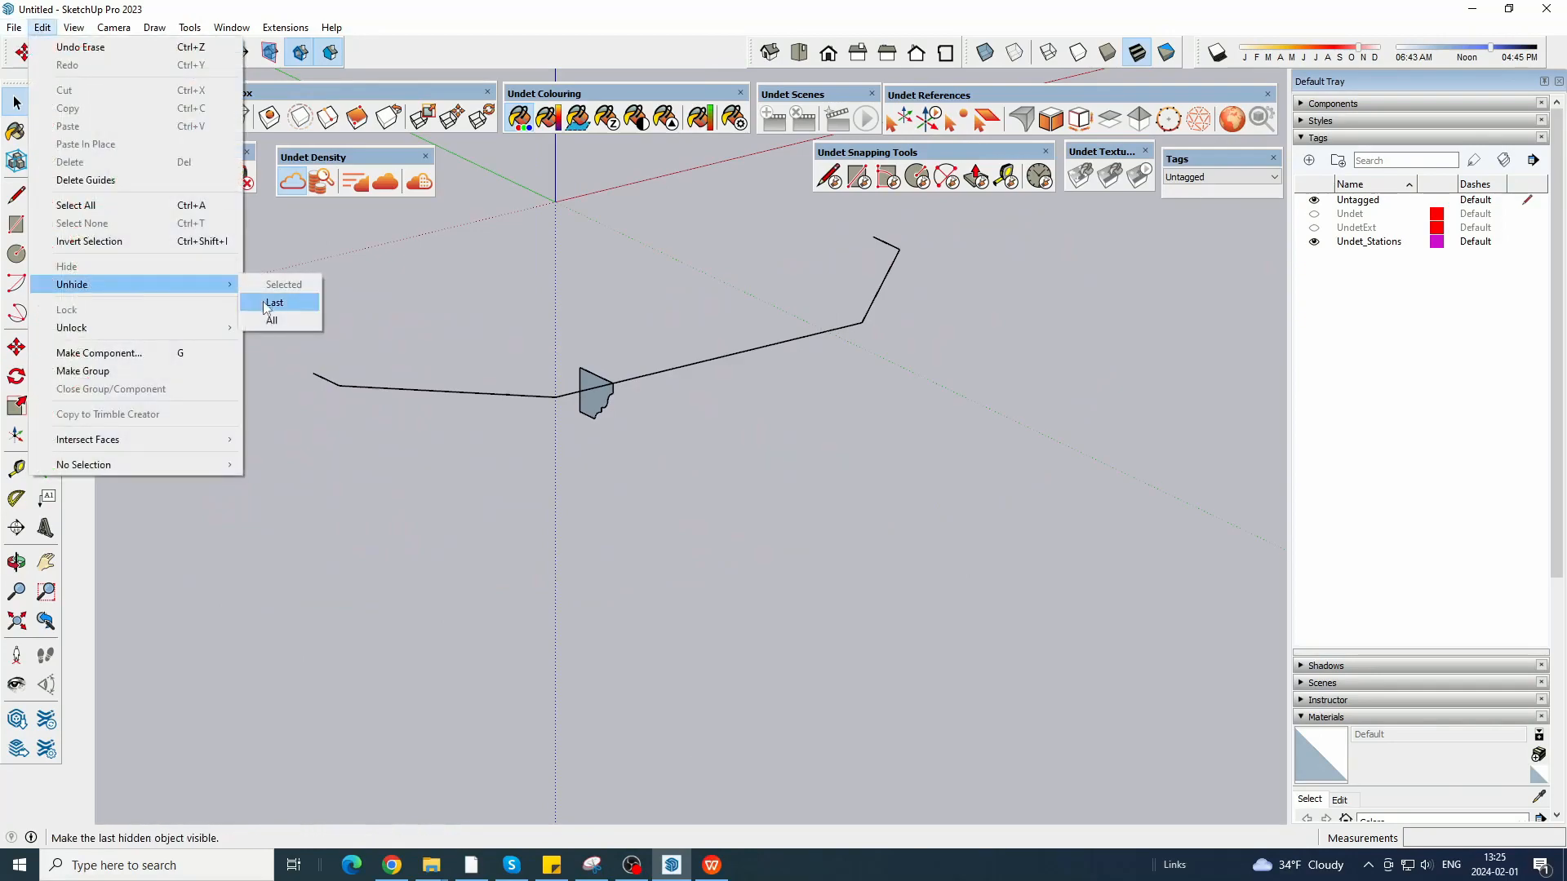
pyautogui.click(271, 315)
pyautogui.scroll(3, 582, 417)
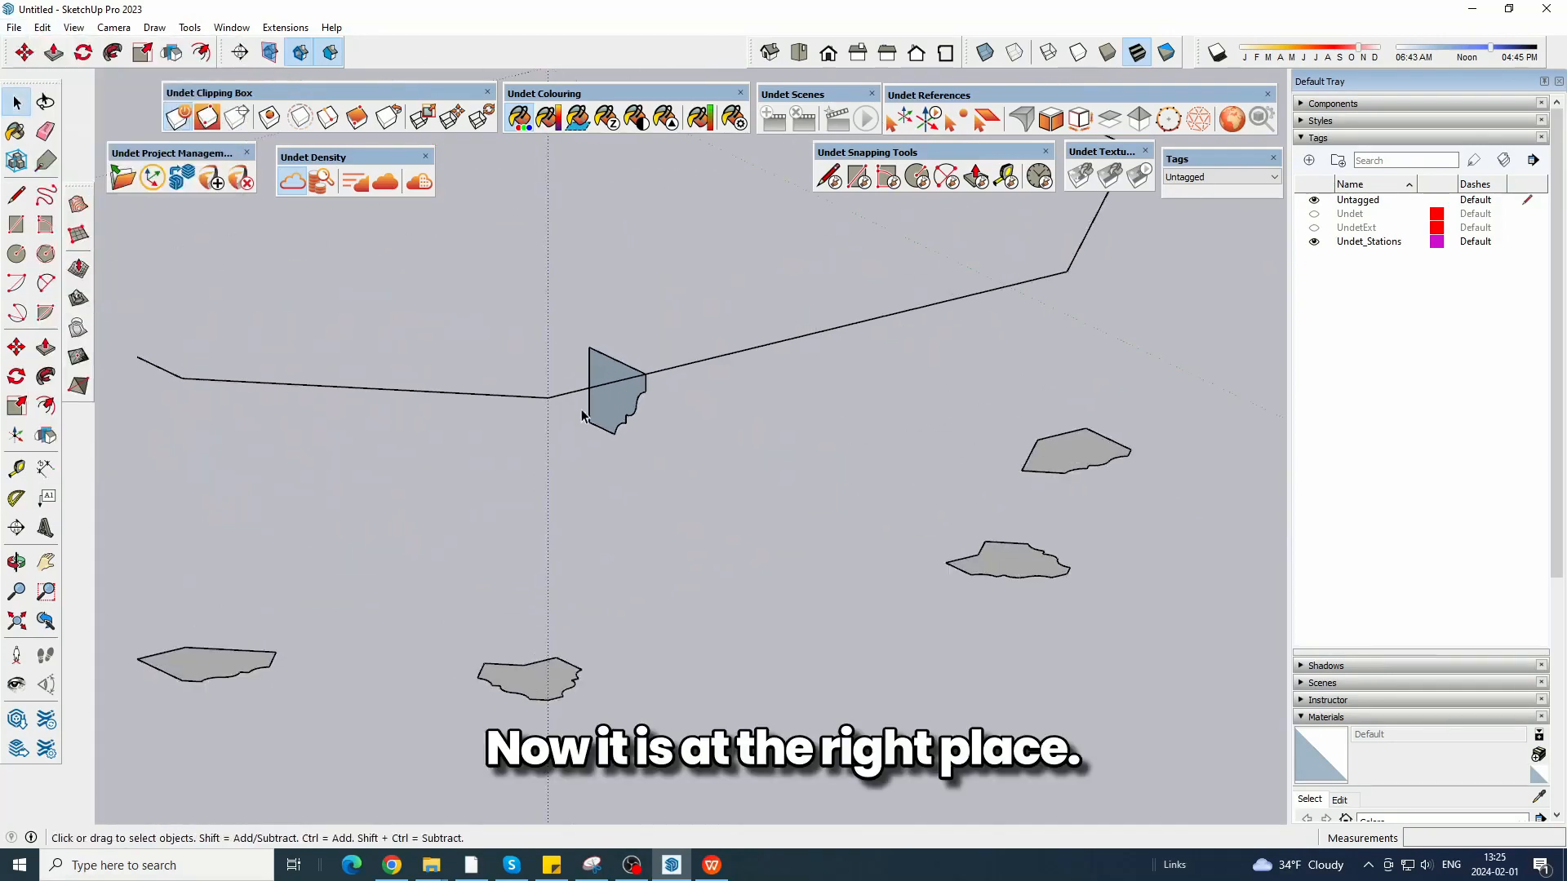
pyautogui.click(280, 179)
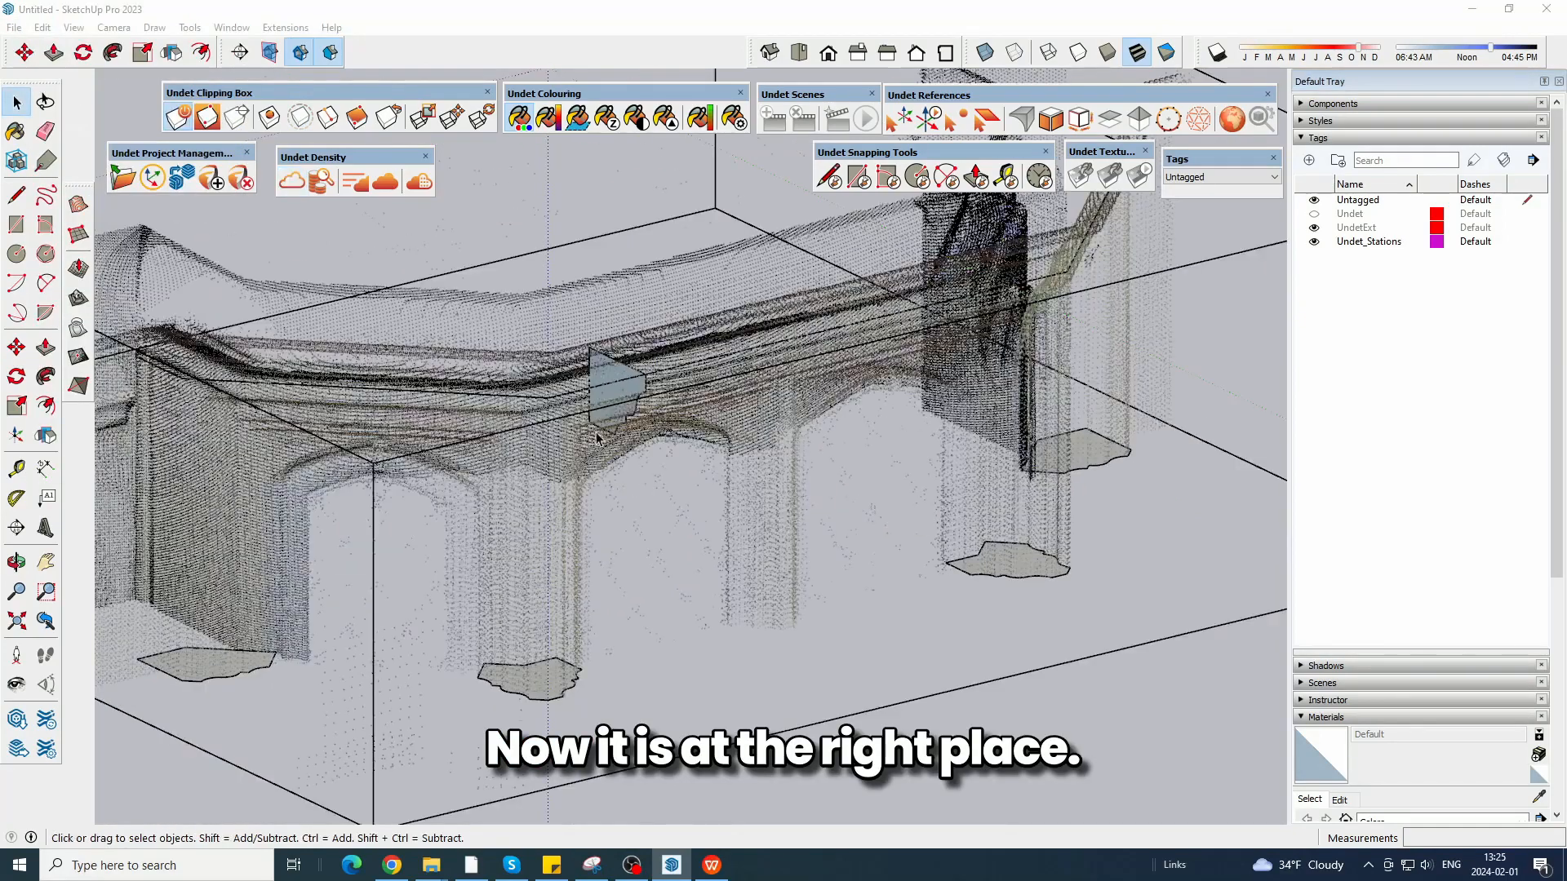
pyautogui.moveTo(693, 563); pyautogui.dragTo(699, 454, button='middle')
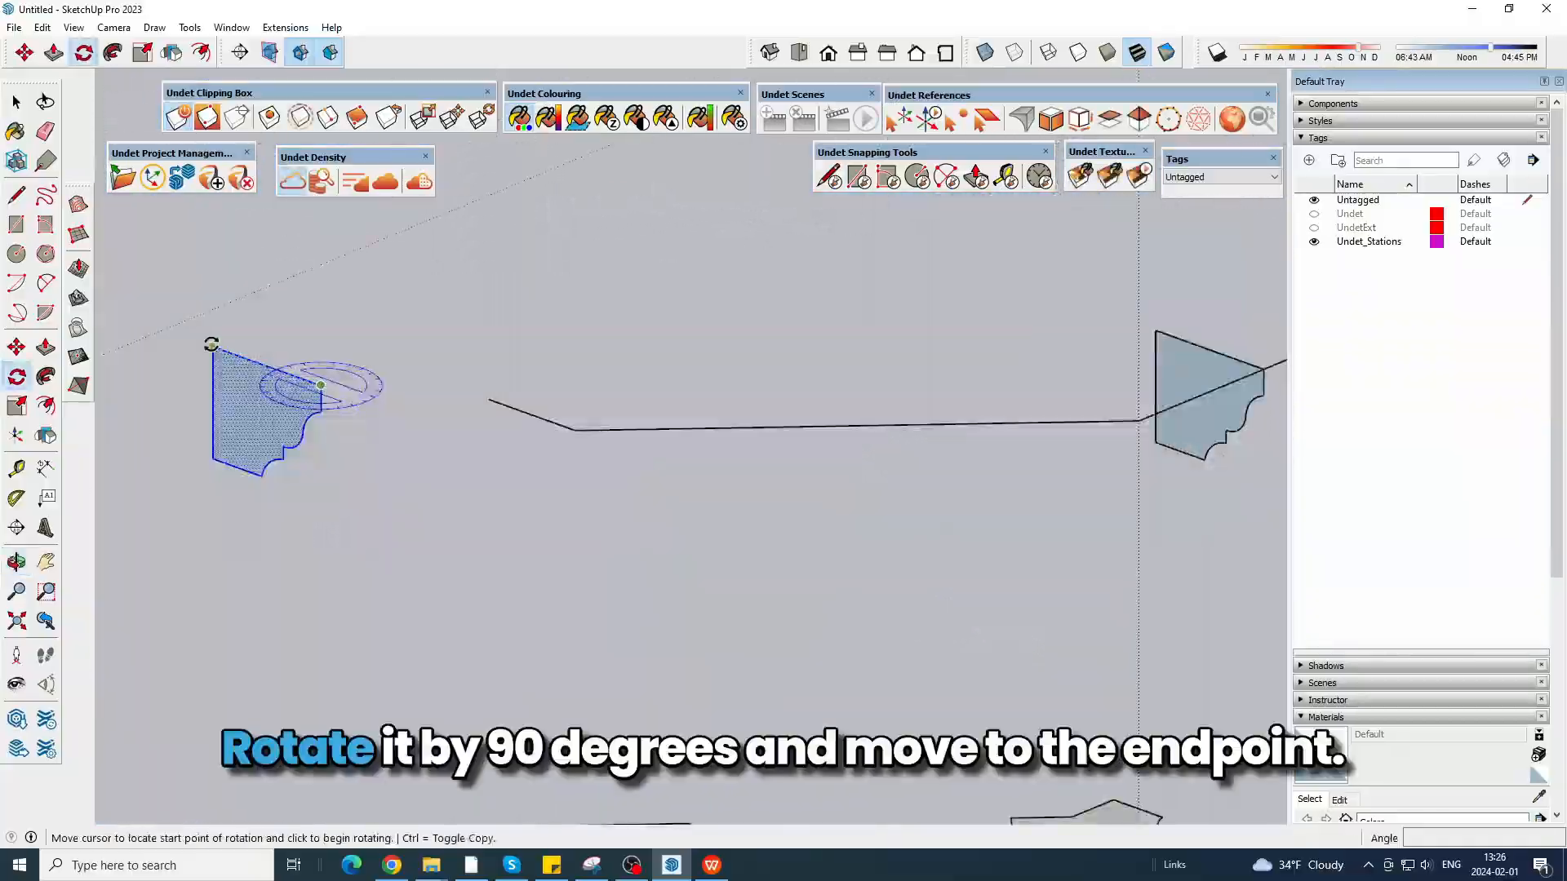
# Rotate the copied cornice profile 90 degrees and move it 25.90 cm to the outline's left end.
pyautogui.click(211, 344)
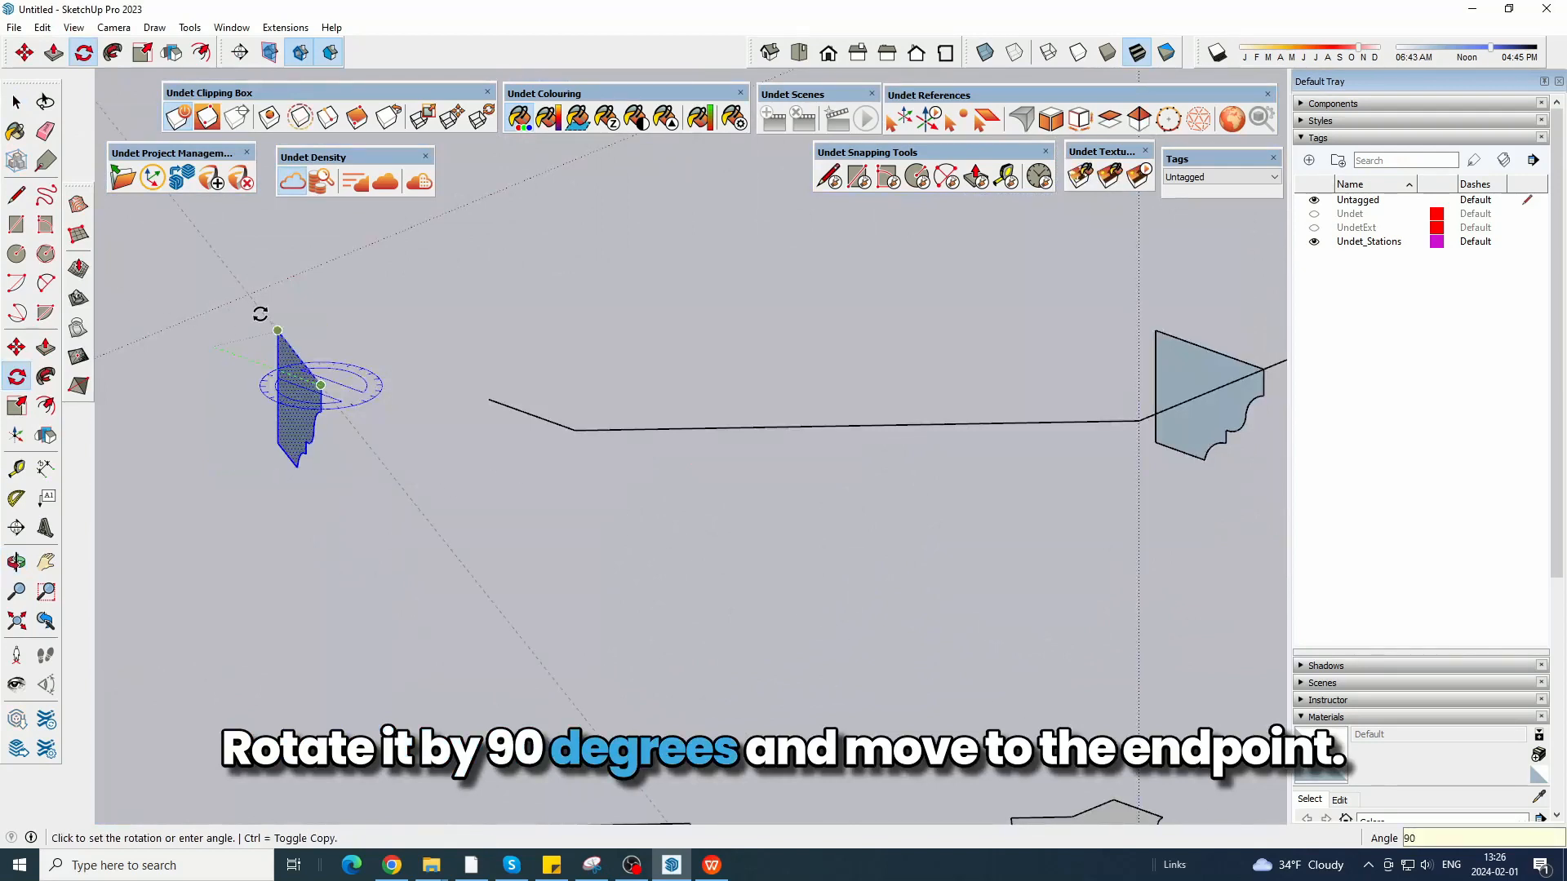
pyautogui.press('Return')
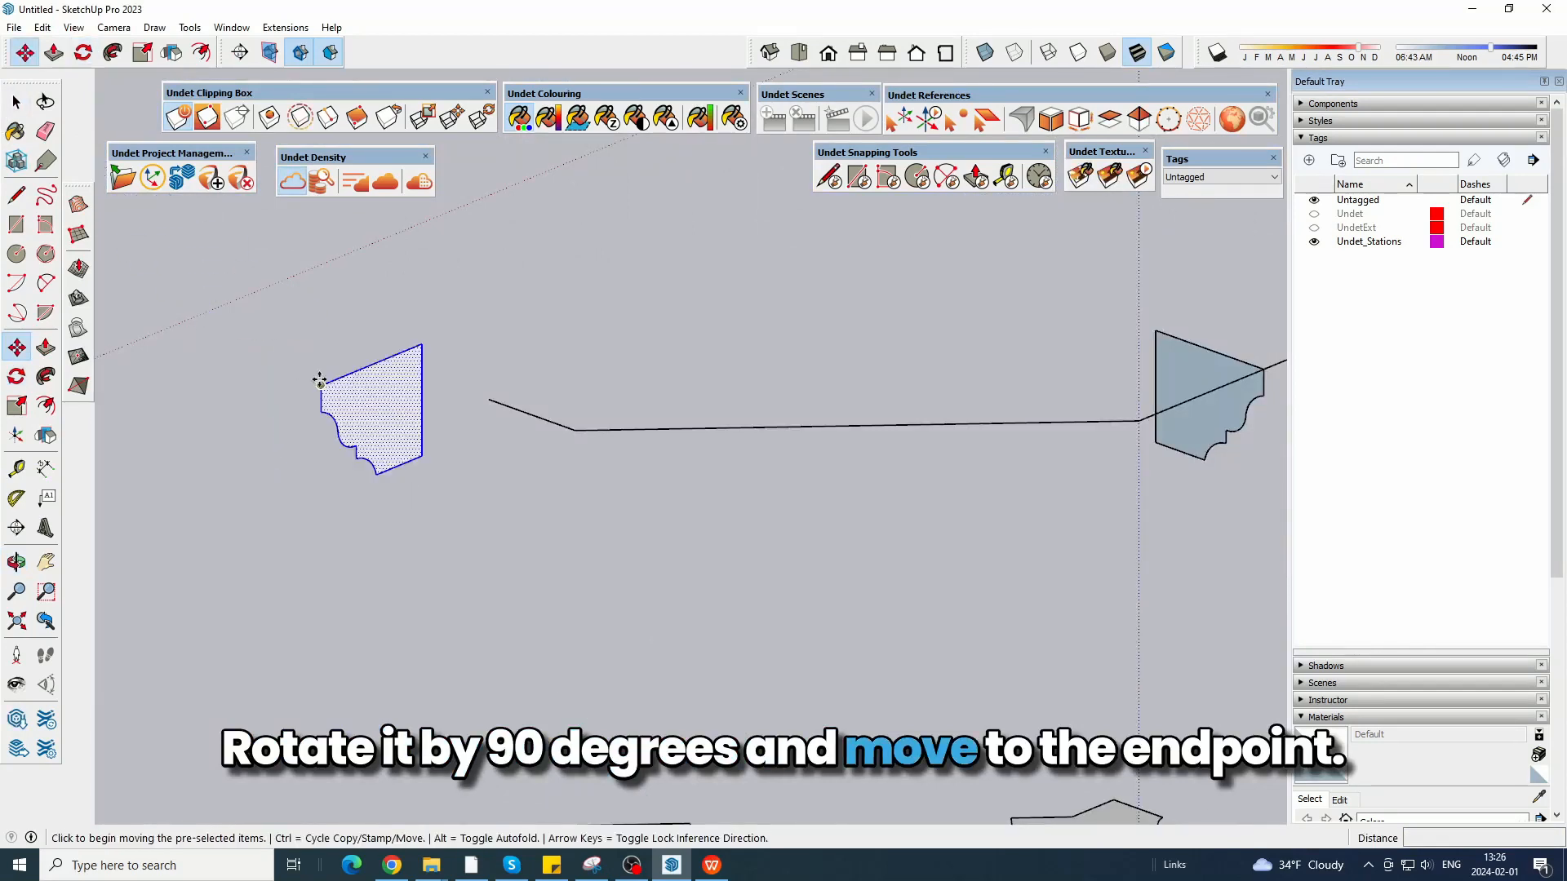
pyautogui.click(320, 382)
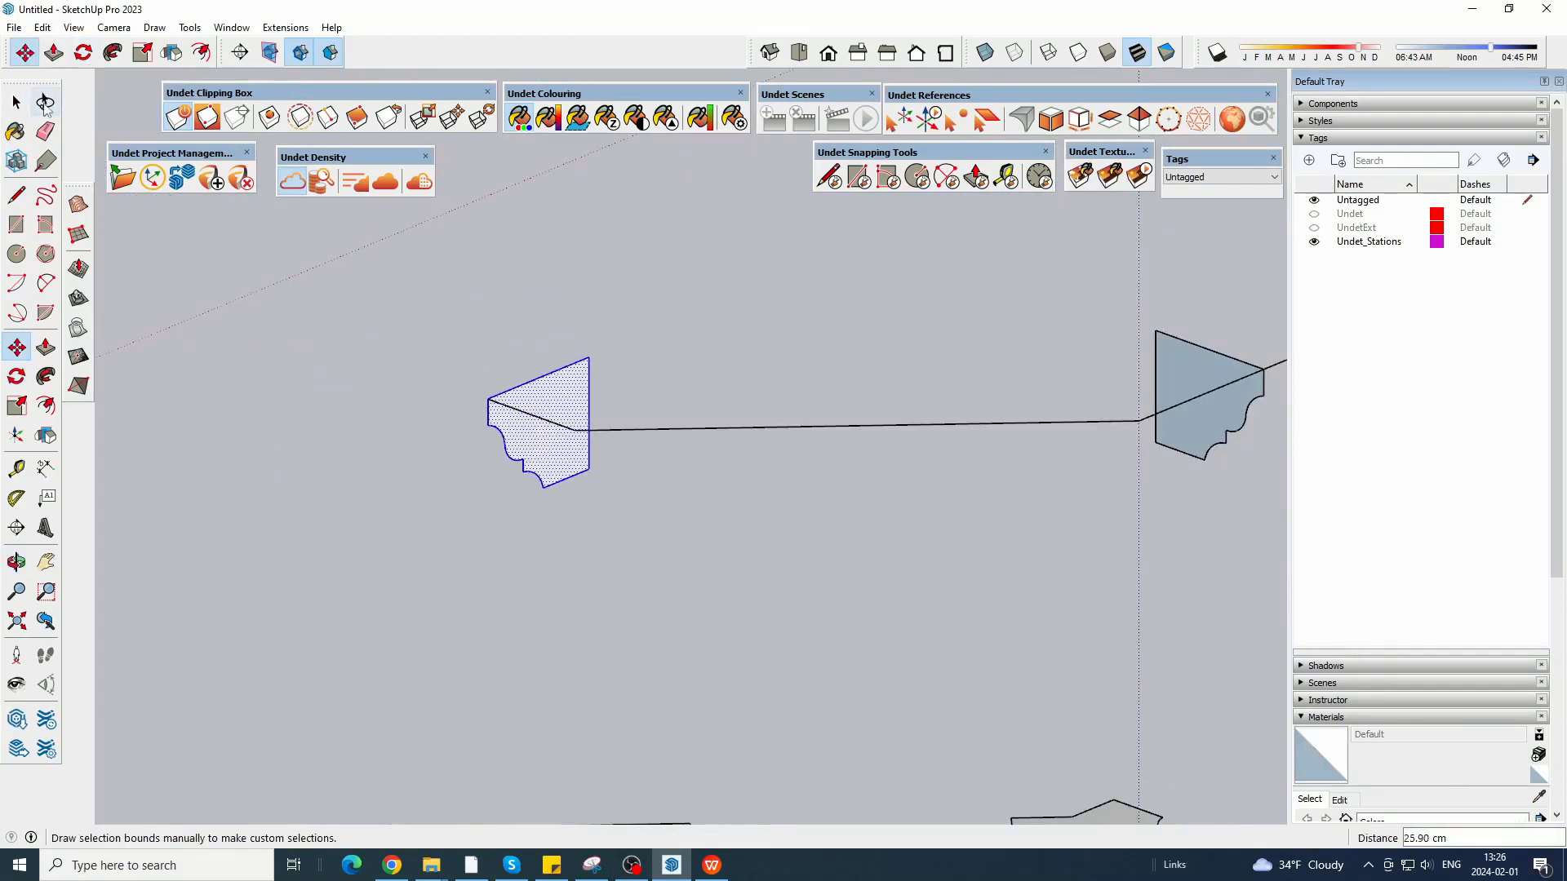
pyautogui.click(45, 130)
# Snap the rotated profile's outer upper corner exactly onto the outline's endpoint and delete the original cornice profile.
pyautogui.scroll(6, 473, 408)
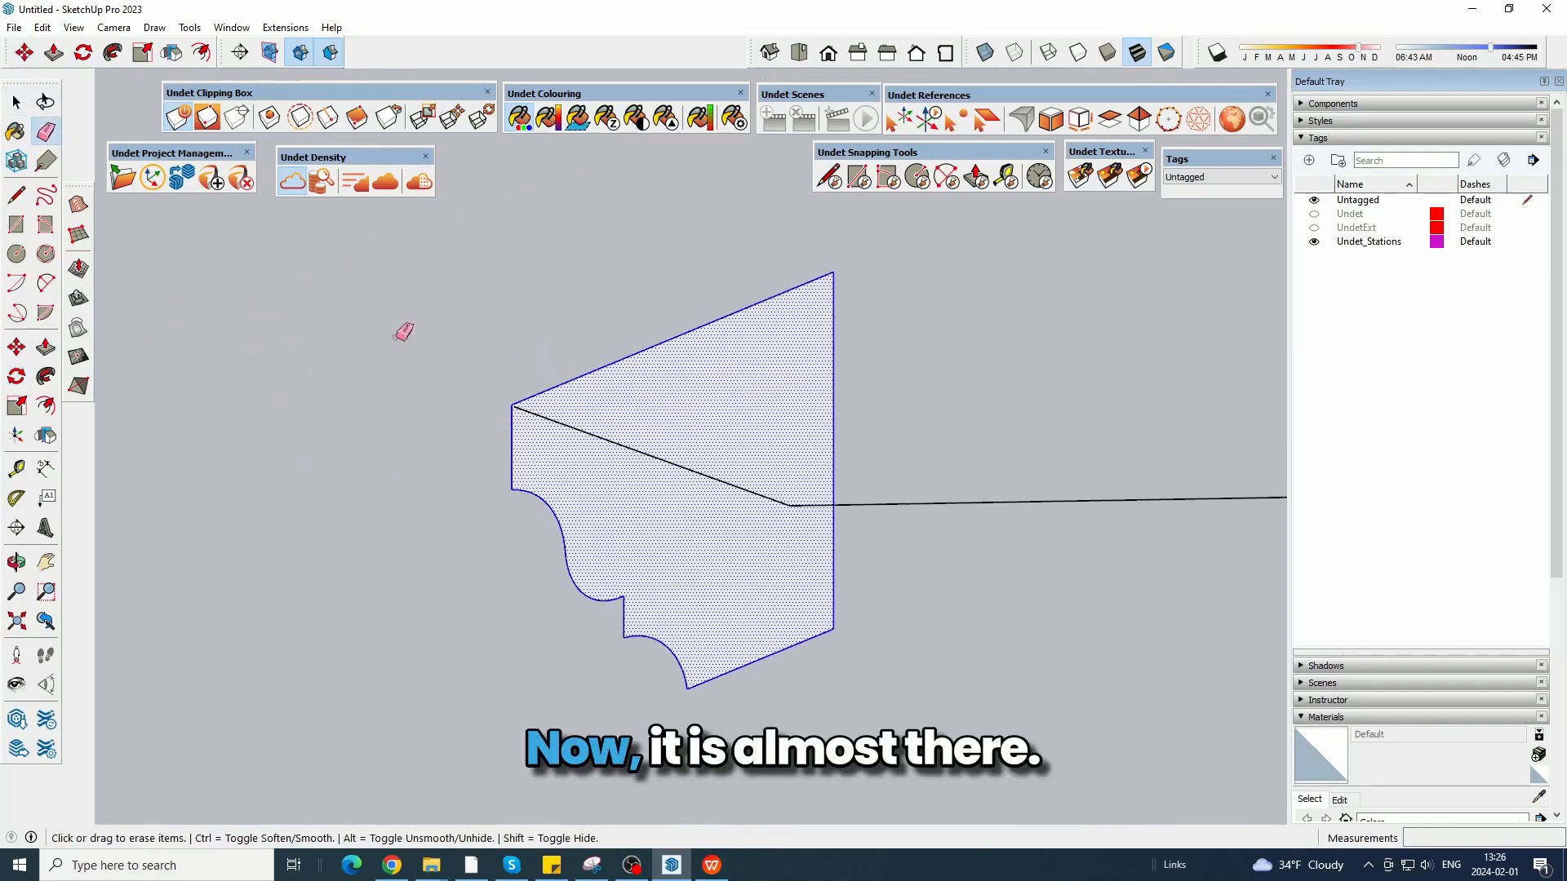
pyautogui.click(29, 55)
pyautogui.scroll(7, 506, 400)
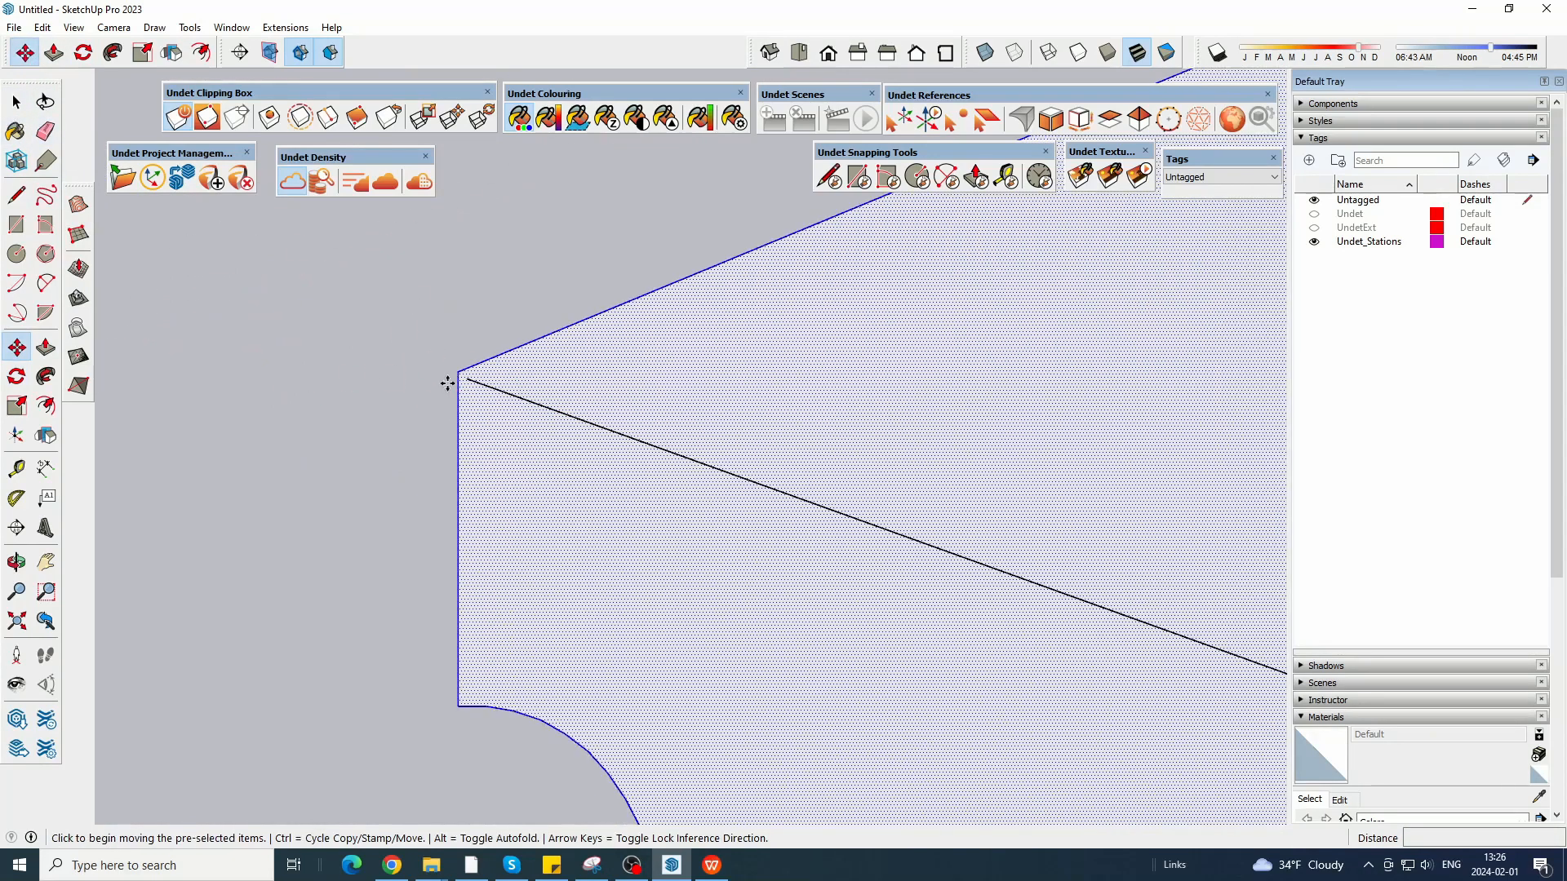
pyautogui.click(458, 371)
pyautogui.click(463, 373)
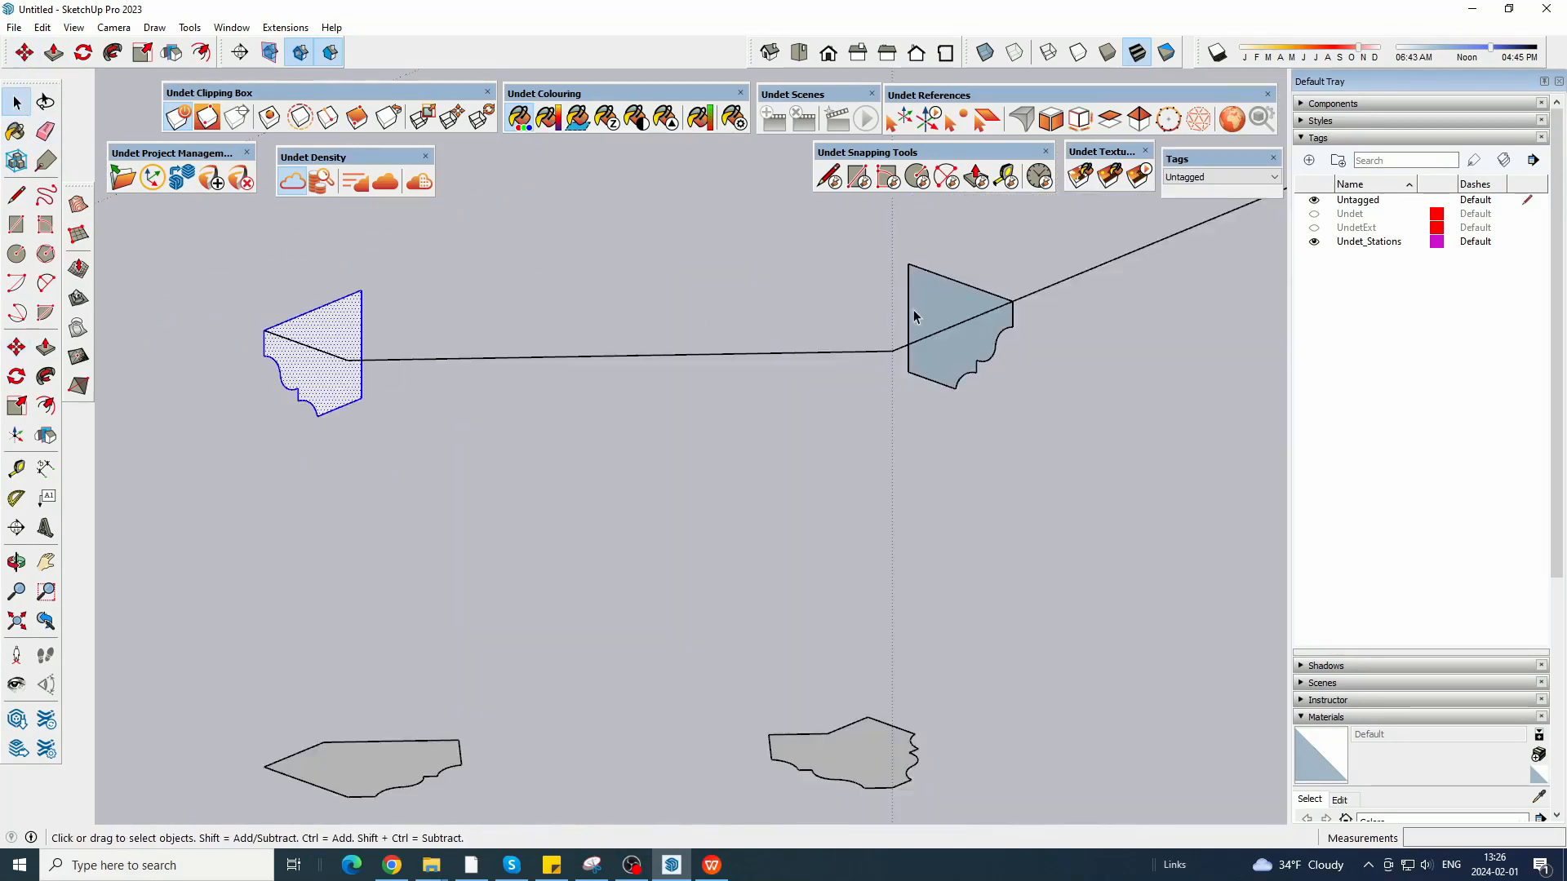
pyautogui.click(918, 306)
pyautogui.press('Delete')
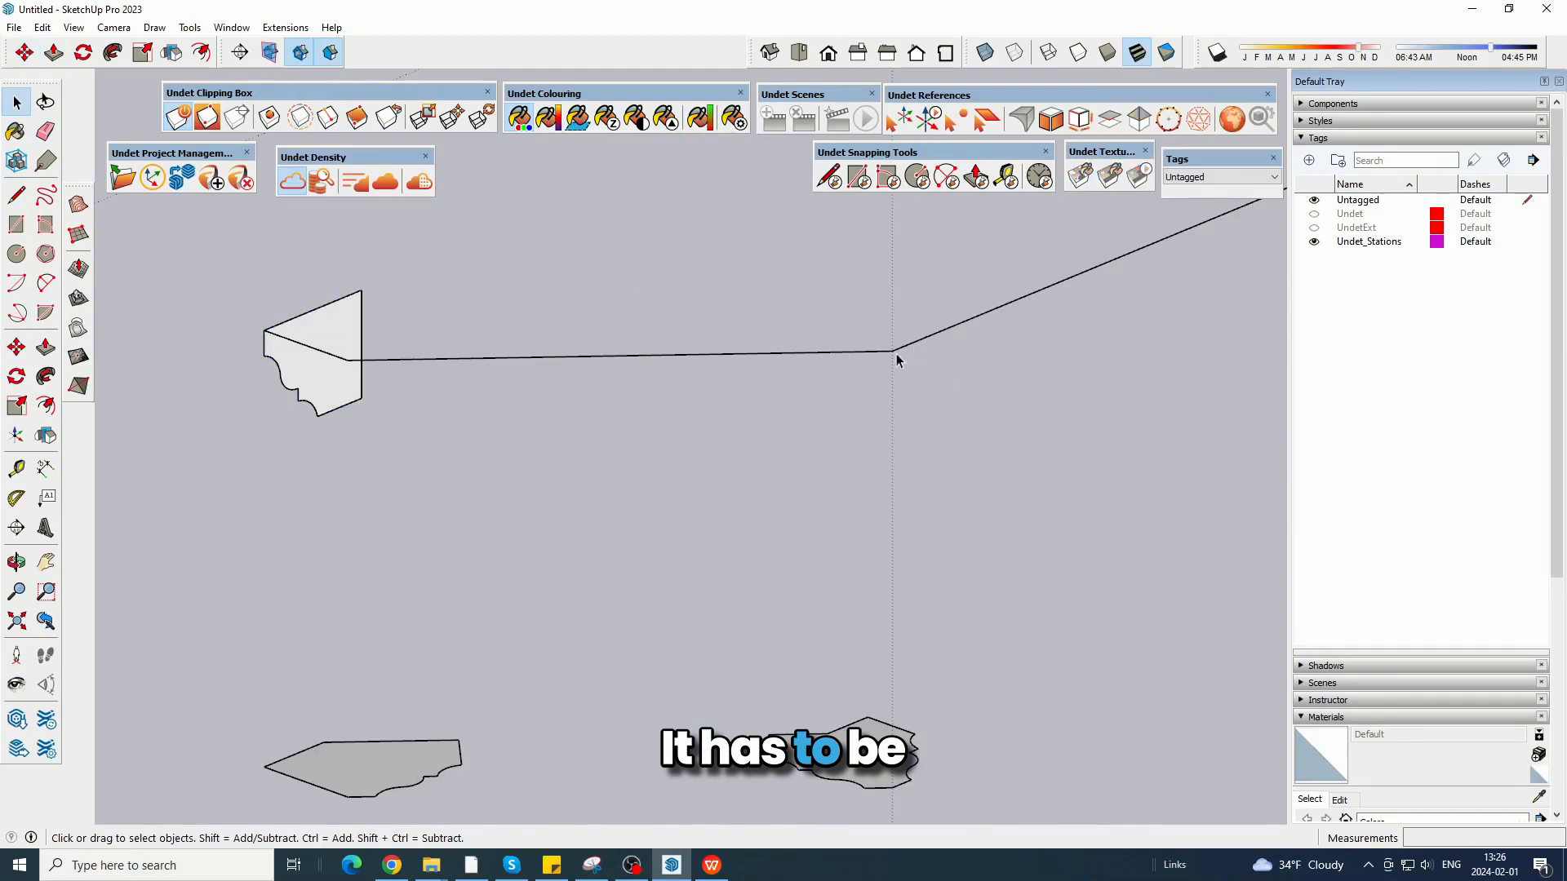
# Show the point cloud again and view the entire clipped bay window.
pyautogui.click(281, 184)
pyautogui.scroll(-4, 497, 408)
pyautogui.moveTo(497, 408); pyautogui.dragTo(410, 387, button='middle')
pyautogui.scroll(-3, 410, 387)
pyautogui.moveTo(430, 335); pyautogui.dragTo(402, 157, button='middle')
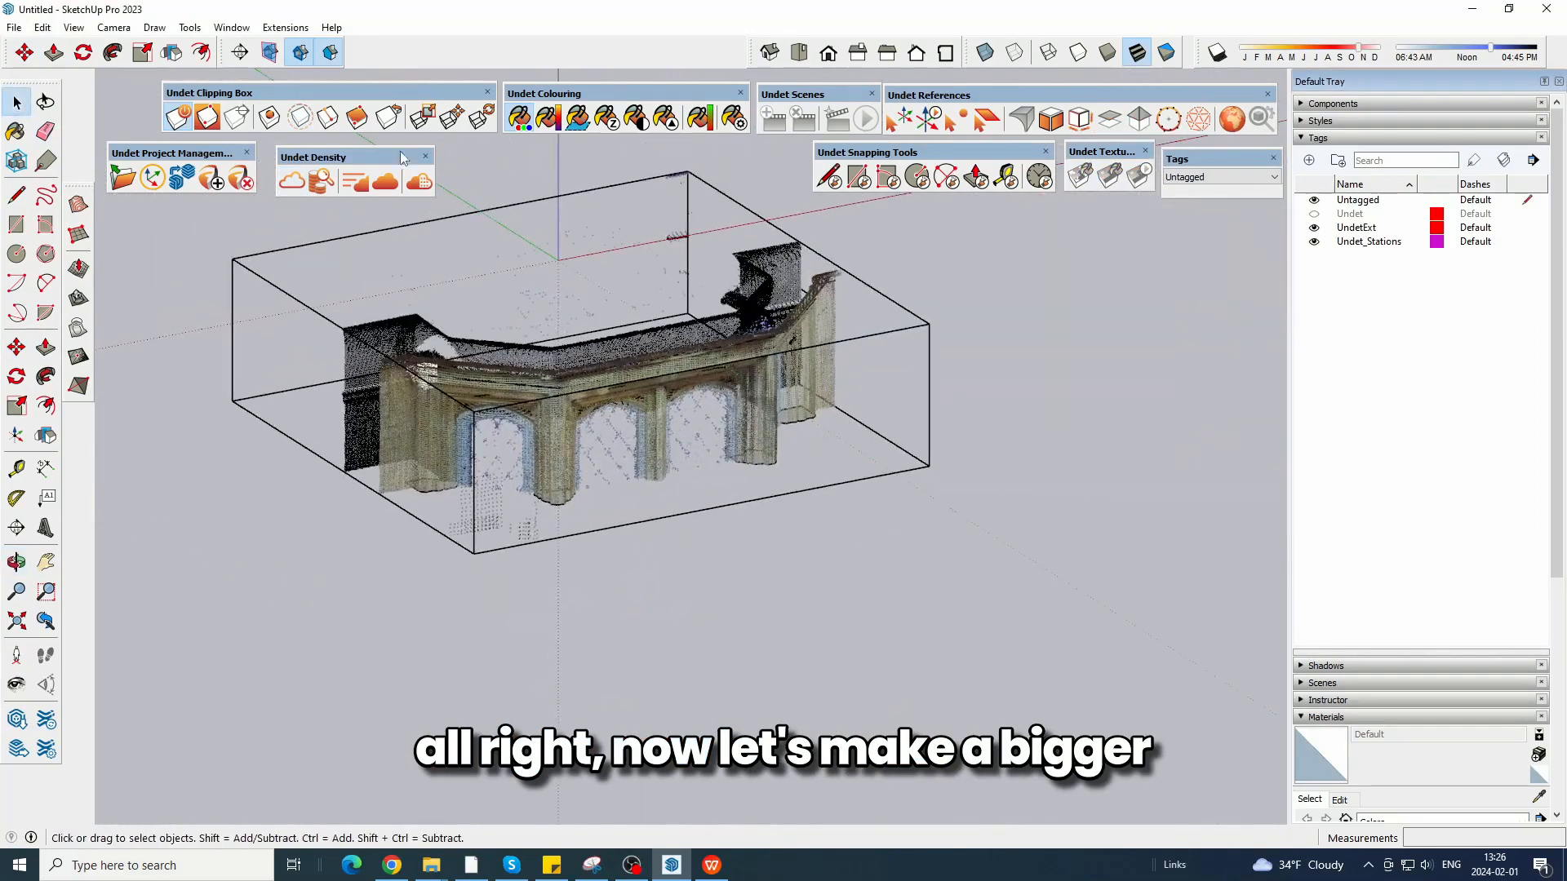
# Stretch the clipping box downward to a blue-axis scale of 3.40 to take in the bay window's full height.
pyautogui.click(423, 116)
pyautogui.moveTo(532, 365); pyautogui.dragTo(569, 371, button='middle')
pyautogui.scroll(-1, 563, 305)
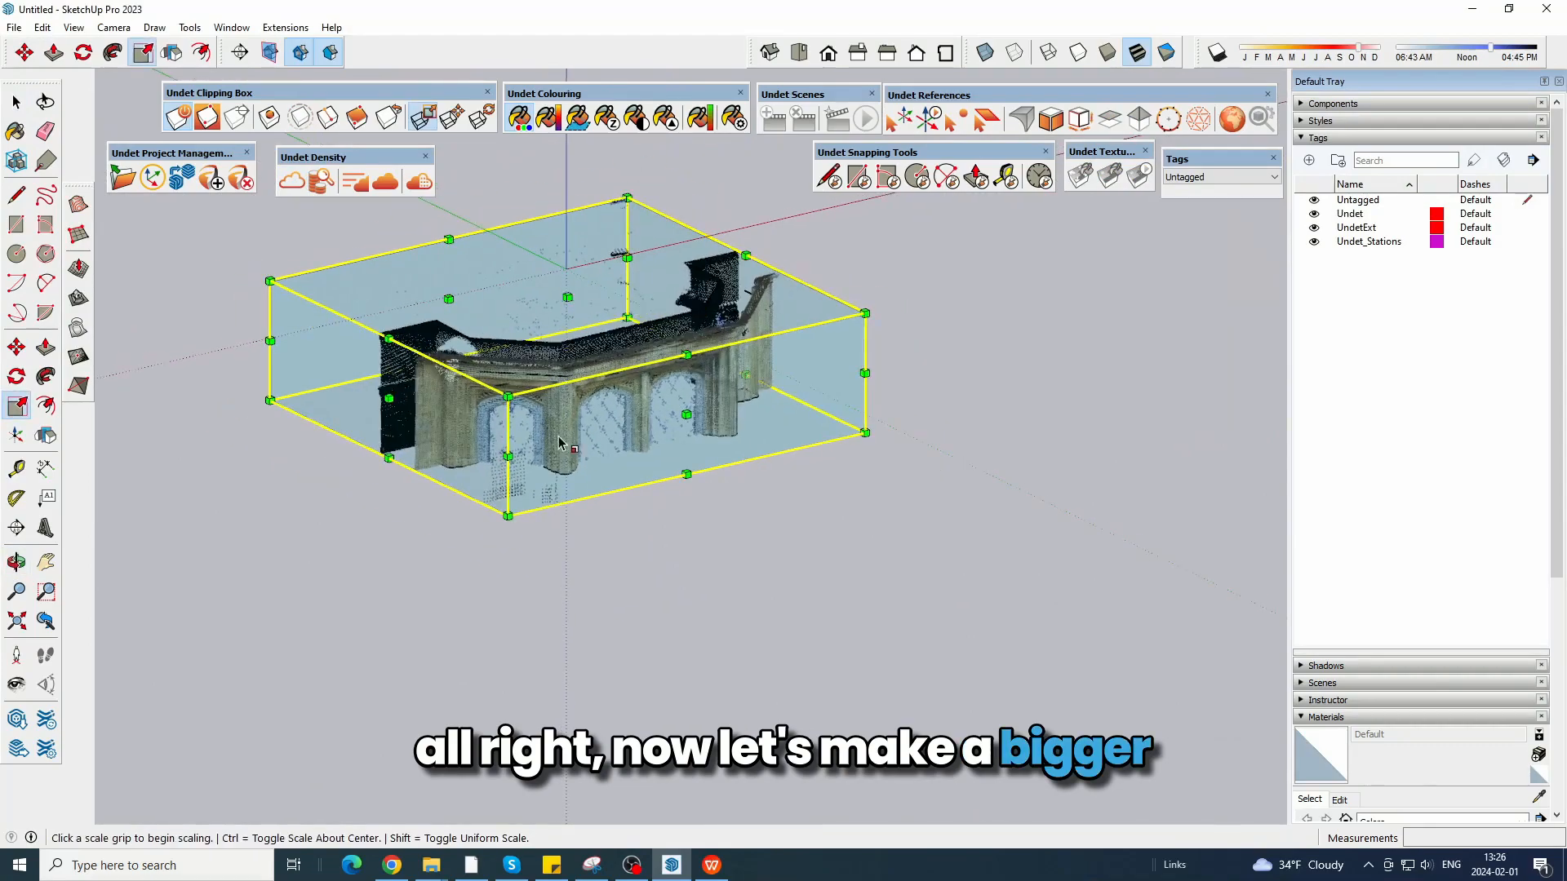
pyautogui.moveTo(567, 416); pyautogui.dragTo(845, 675)
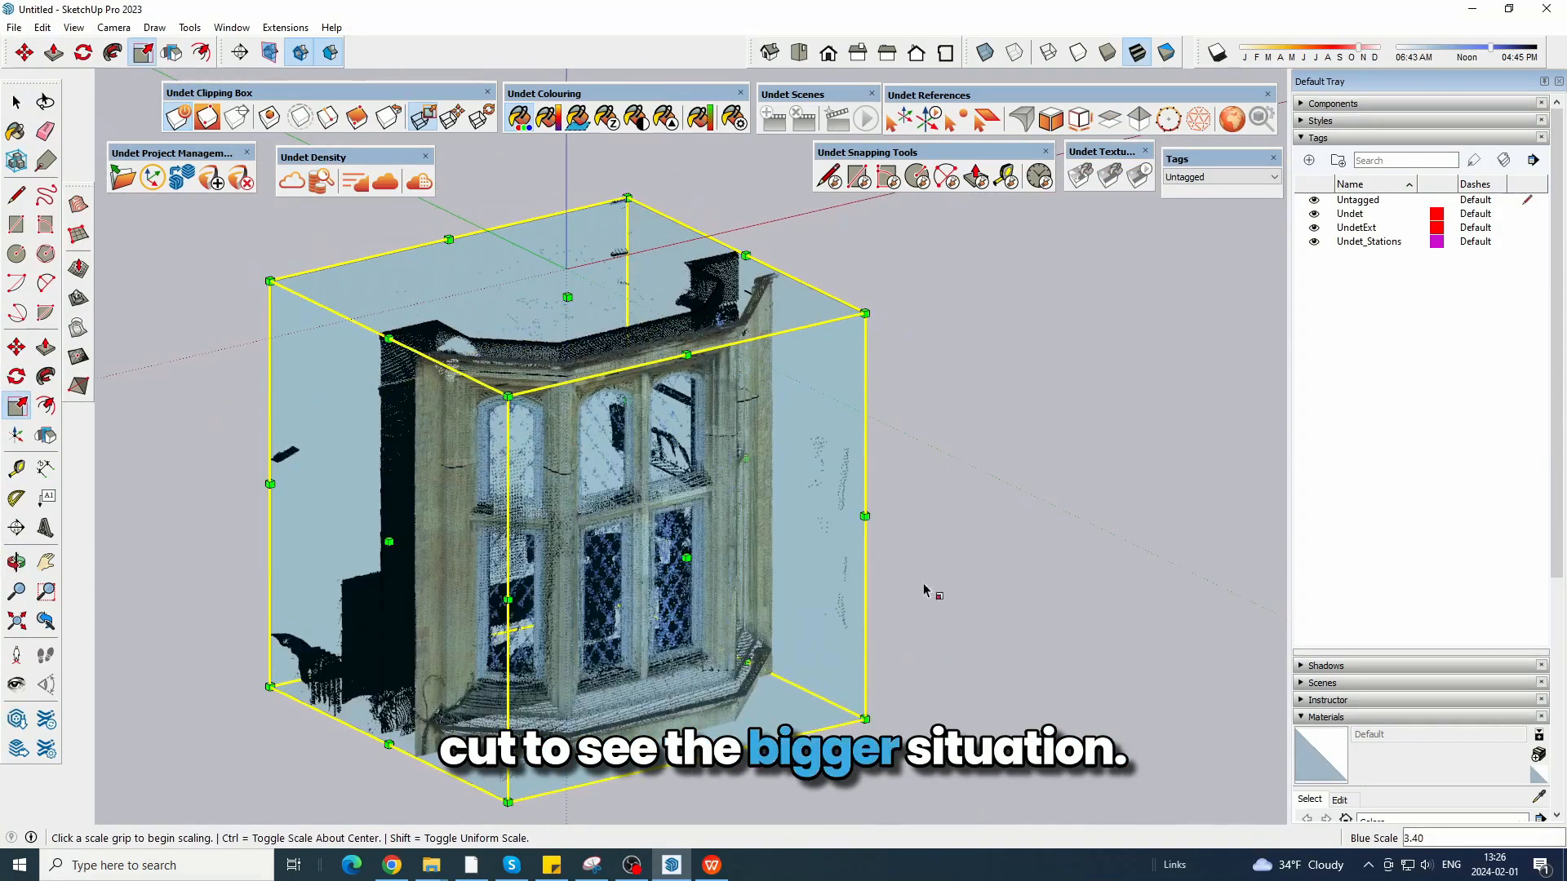
pyautogui.click(13, 111)
pyautogui.scroll(5, 383, 314)
pyautogui.moveTo(718, 279); pyautogui.dragTo(490, 245, button='middle')
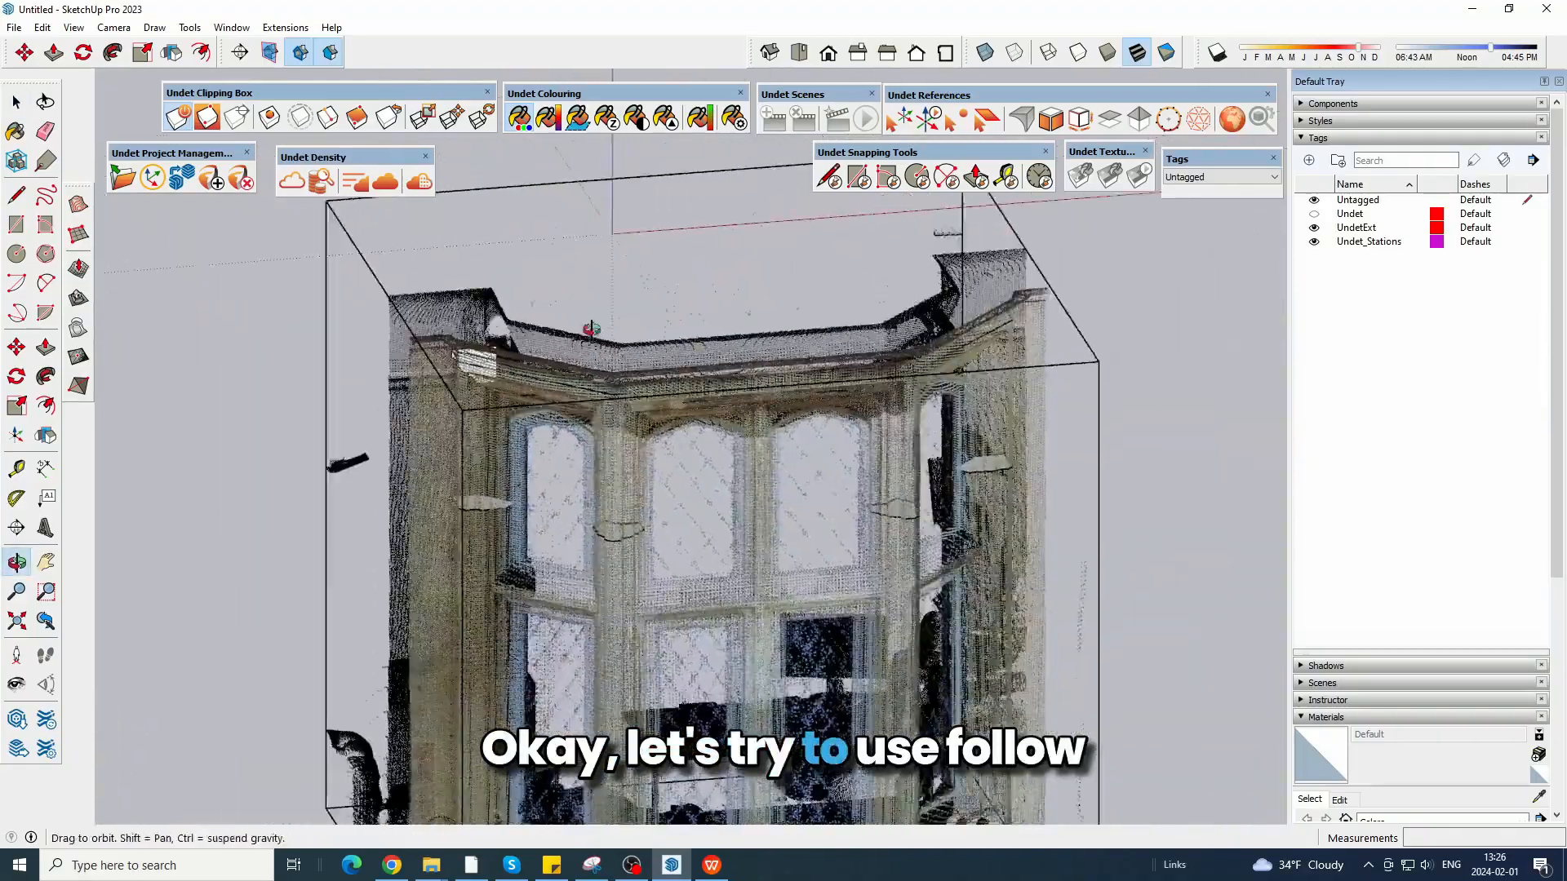
# Hide the point cloud and sweep the cornice profile along the raised outline with Follow Me.
pyautogui.click(298, 183)
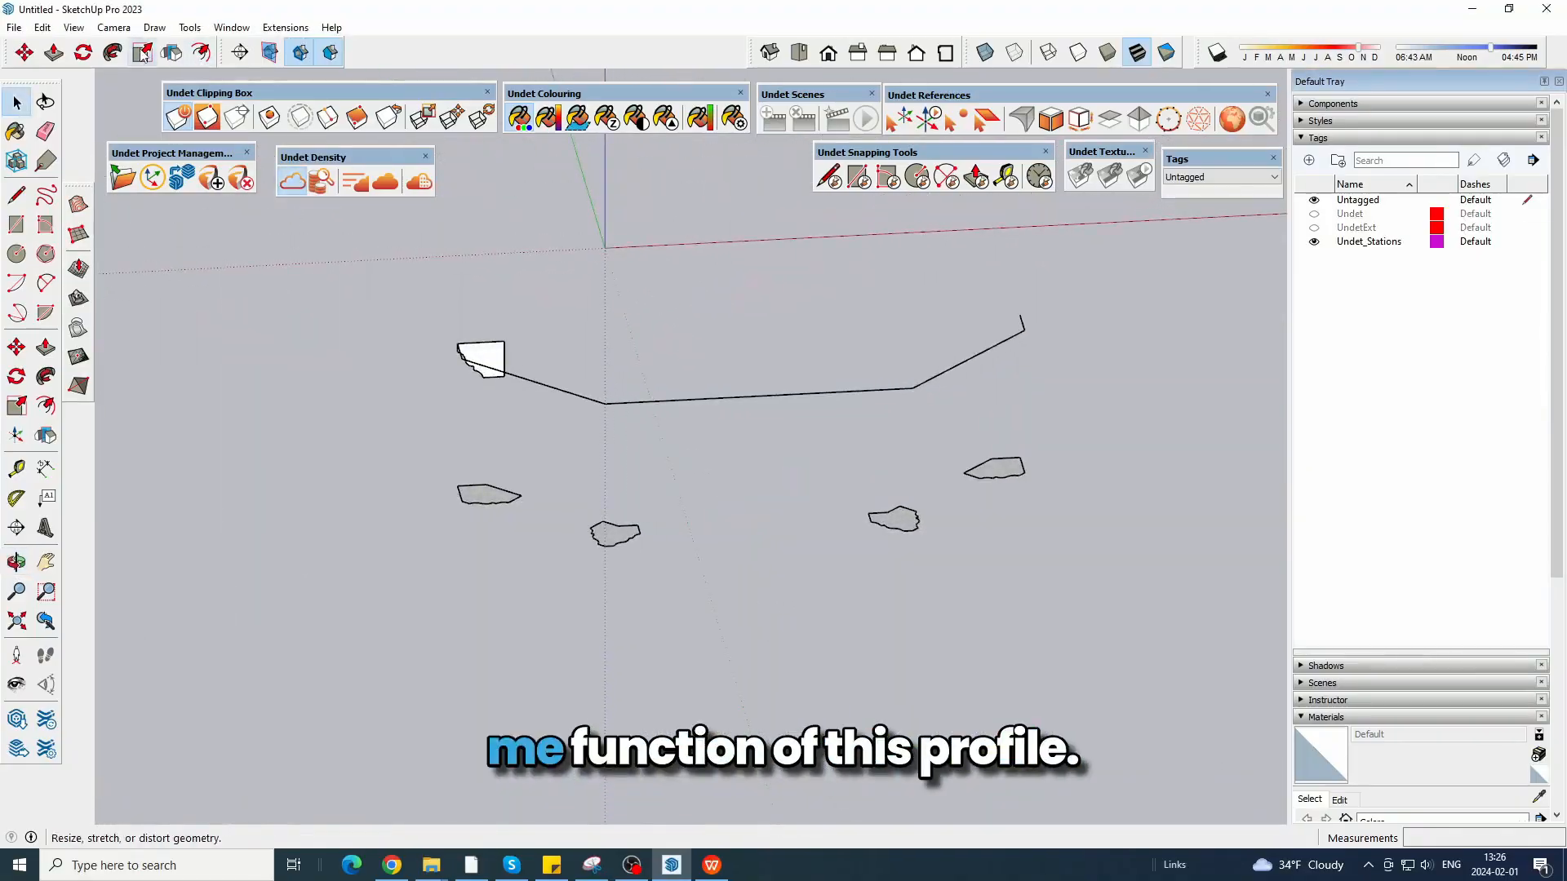
pyautogui.scroll(2, 457, 372)
pyautogui.moveTo(455, 374); pyautogui.dragTo(516, 427, button='middle')
pyautogui.scroll(4, 474, 413)
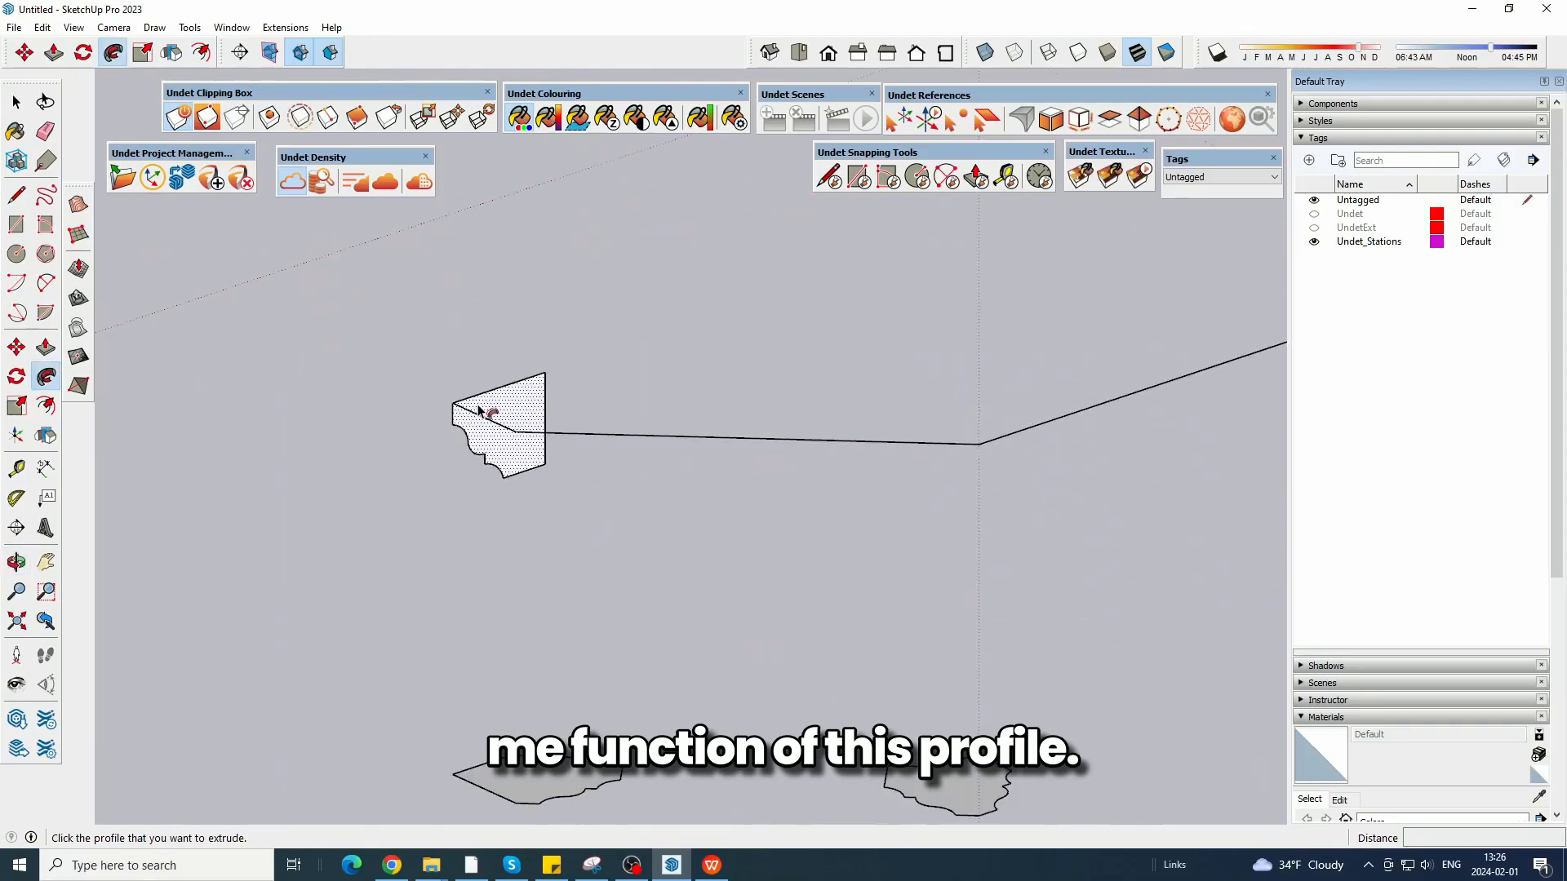
pyautogui.scroll(-3, 527, 439)
pyautogui.click(1212, 204)
pyautogui.moveTo(963, 392); pyautogui.dragTo(816, 269, button='middle')
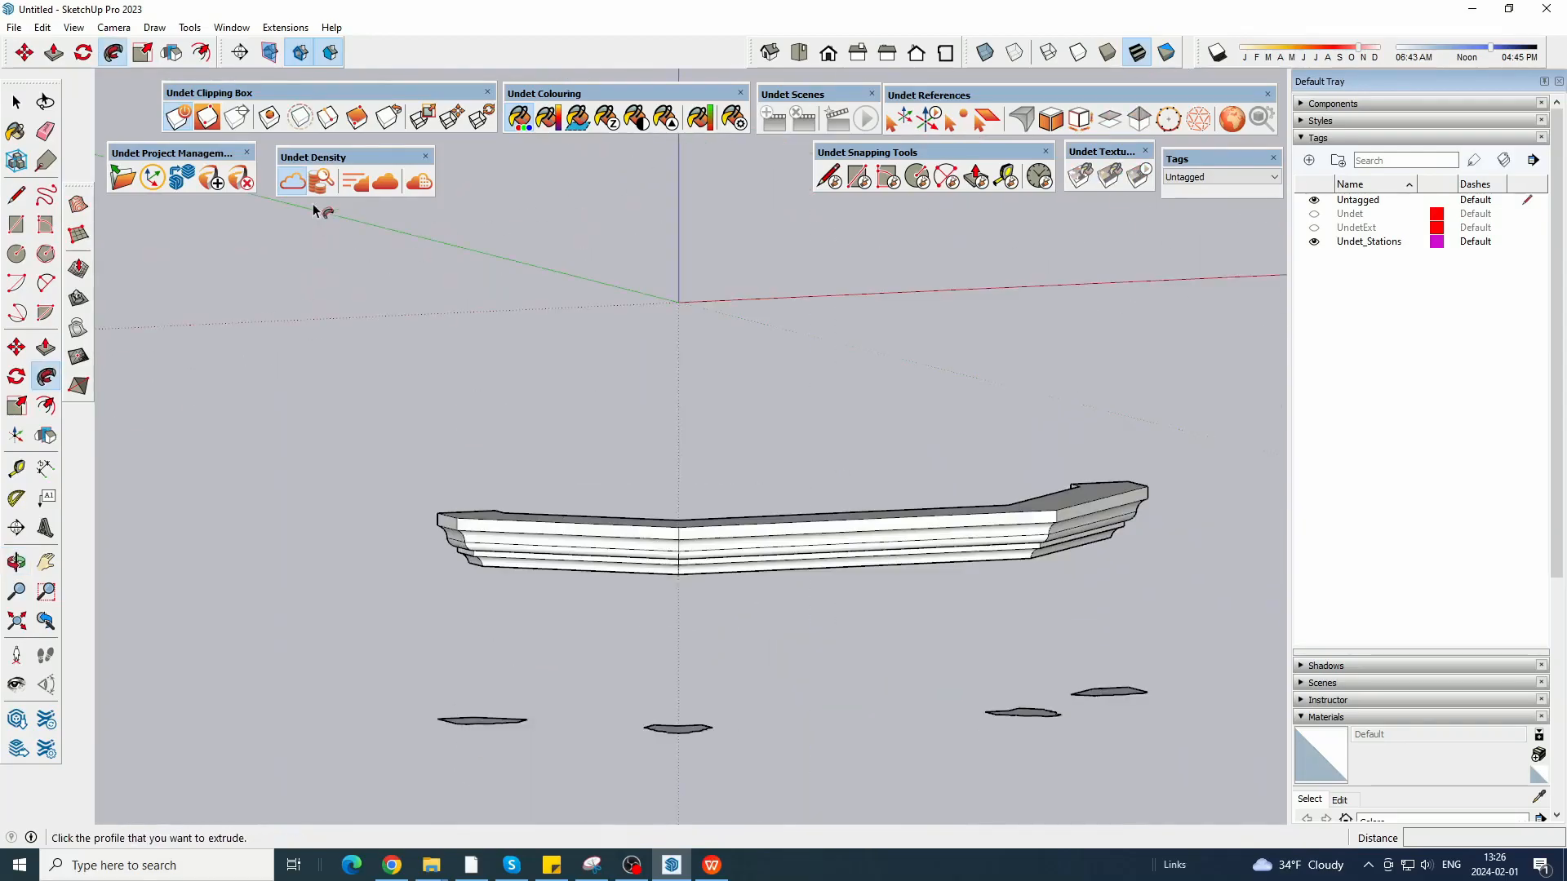
# Show the point cloud to compare it with the swept cornice, and hide it again.
pyautogui.click(294, 183)
pyautogui.scroll(3, 645, 506)
pyautogui.moveTo(615, 542); pyautogui.dragTo(535, 600, button='middle')
pyautogui.scroll(-4, 472, 283)
pyautogui.click(294, 183)
pyautogui.scroll(-3, 465, 277)
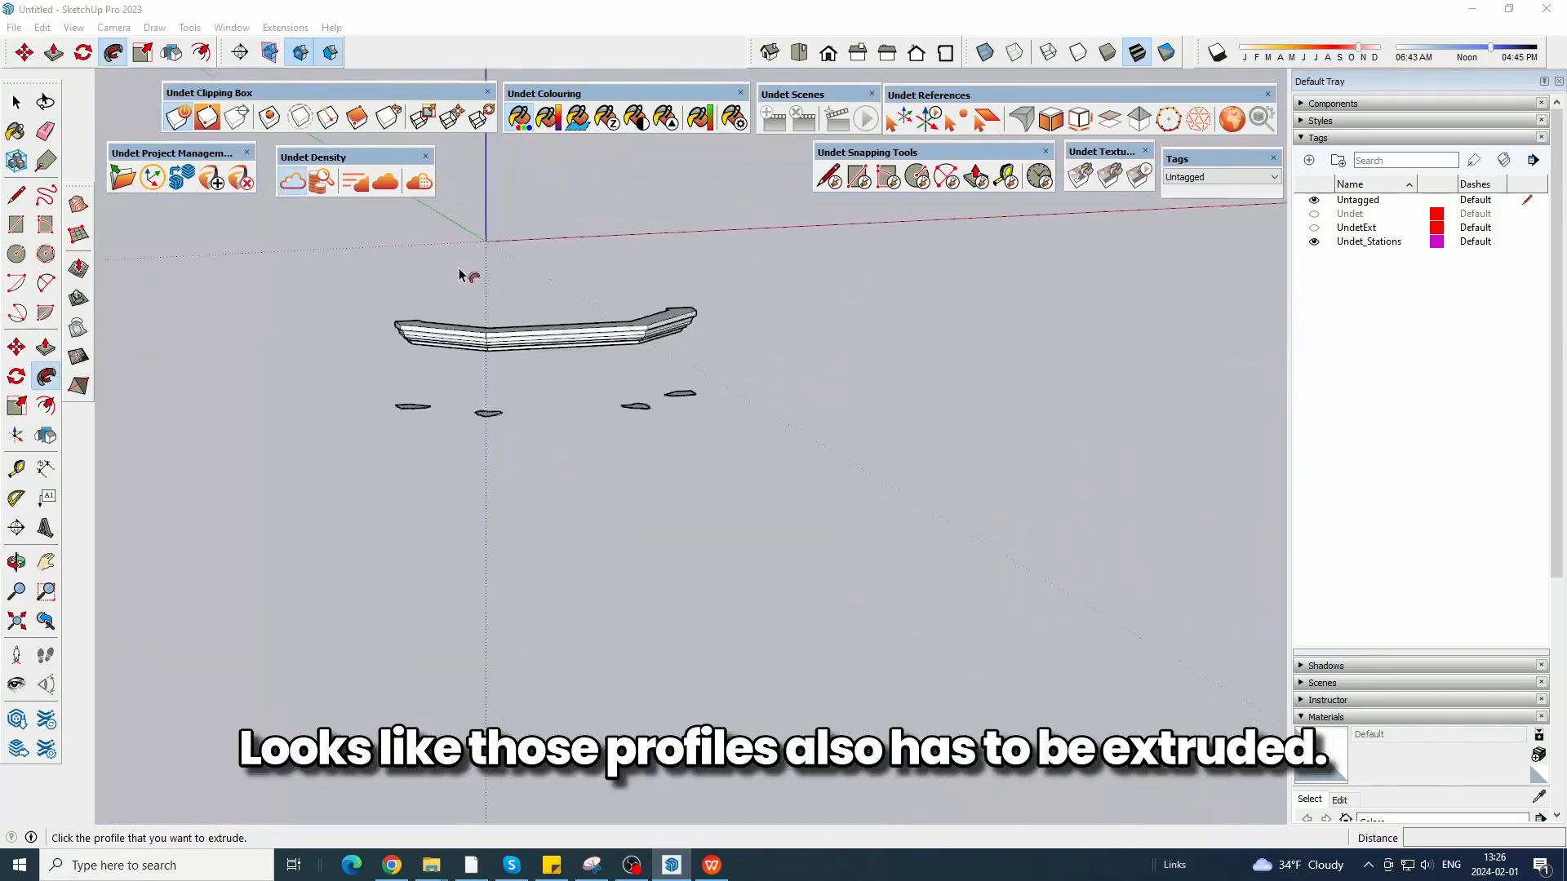
# Explode the ground-level profile beneath the cornice's left end so that its face can be extruded.
pyautogui.moveTo(465, 276); pyautogui.dragTo(502, 376, button='middle')
pyautogui.scroll(4, 363, 281)
pyautogui.click(54, 52)
pyautogui.scroll(2, 506, 554)
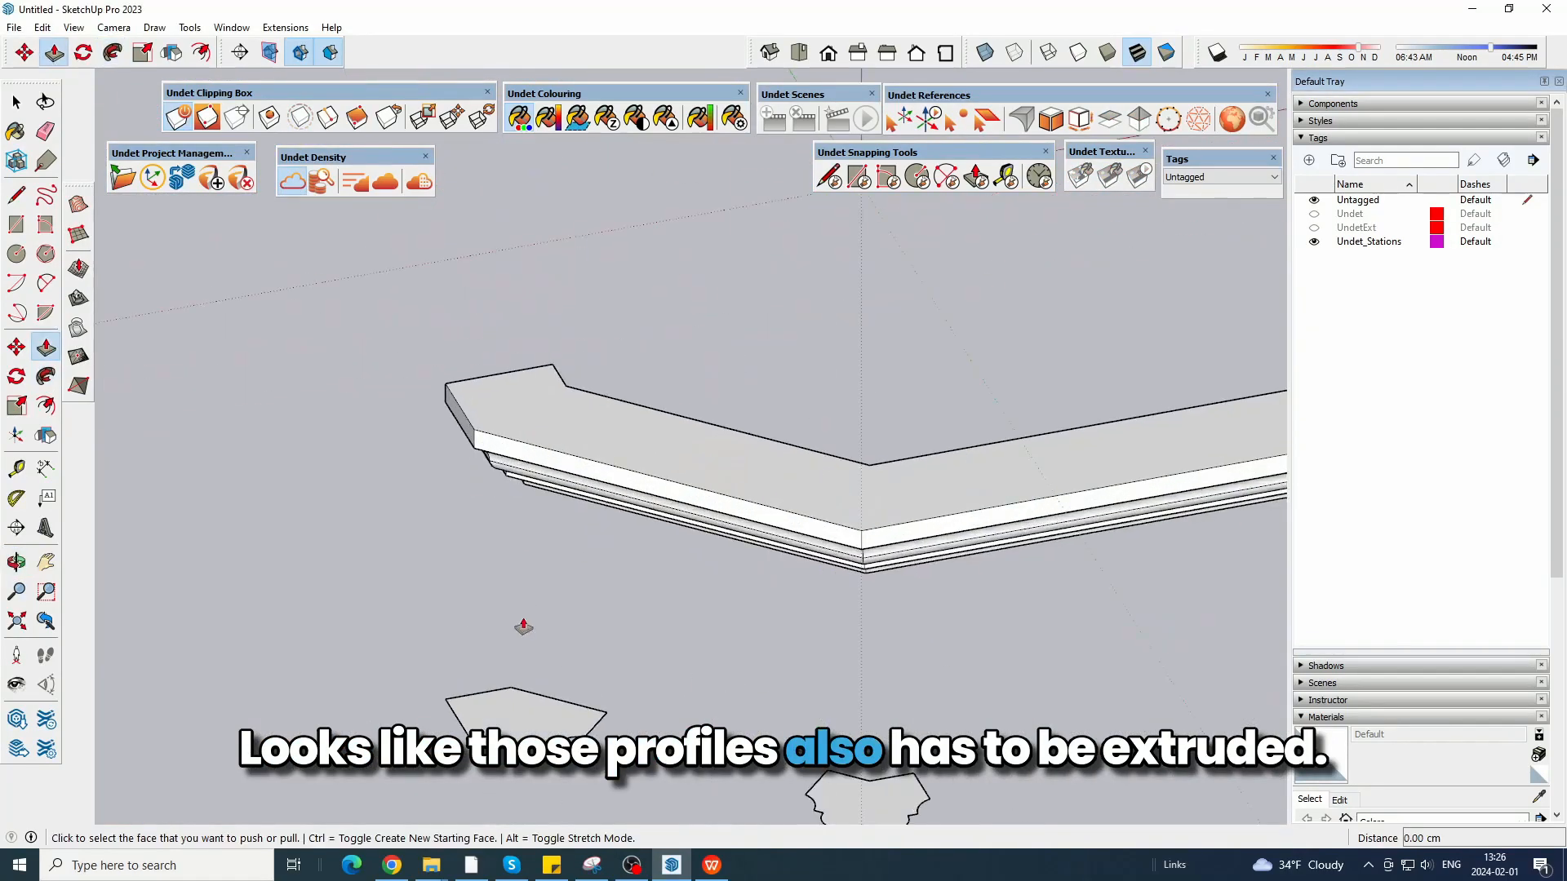
pyautogui.scroll(3, 447, 489)
pyautogui.scroll(-2, 542, 616)
pyautogui.moveTo(542, 619); pyautogui.dragTo(758, 314, button='middle')
pyautogui.scroll(1, 546, 654)
pyautogui.click(26, 102)
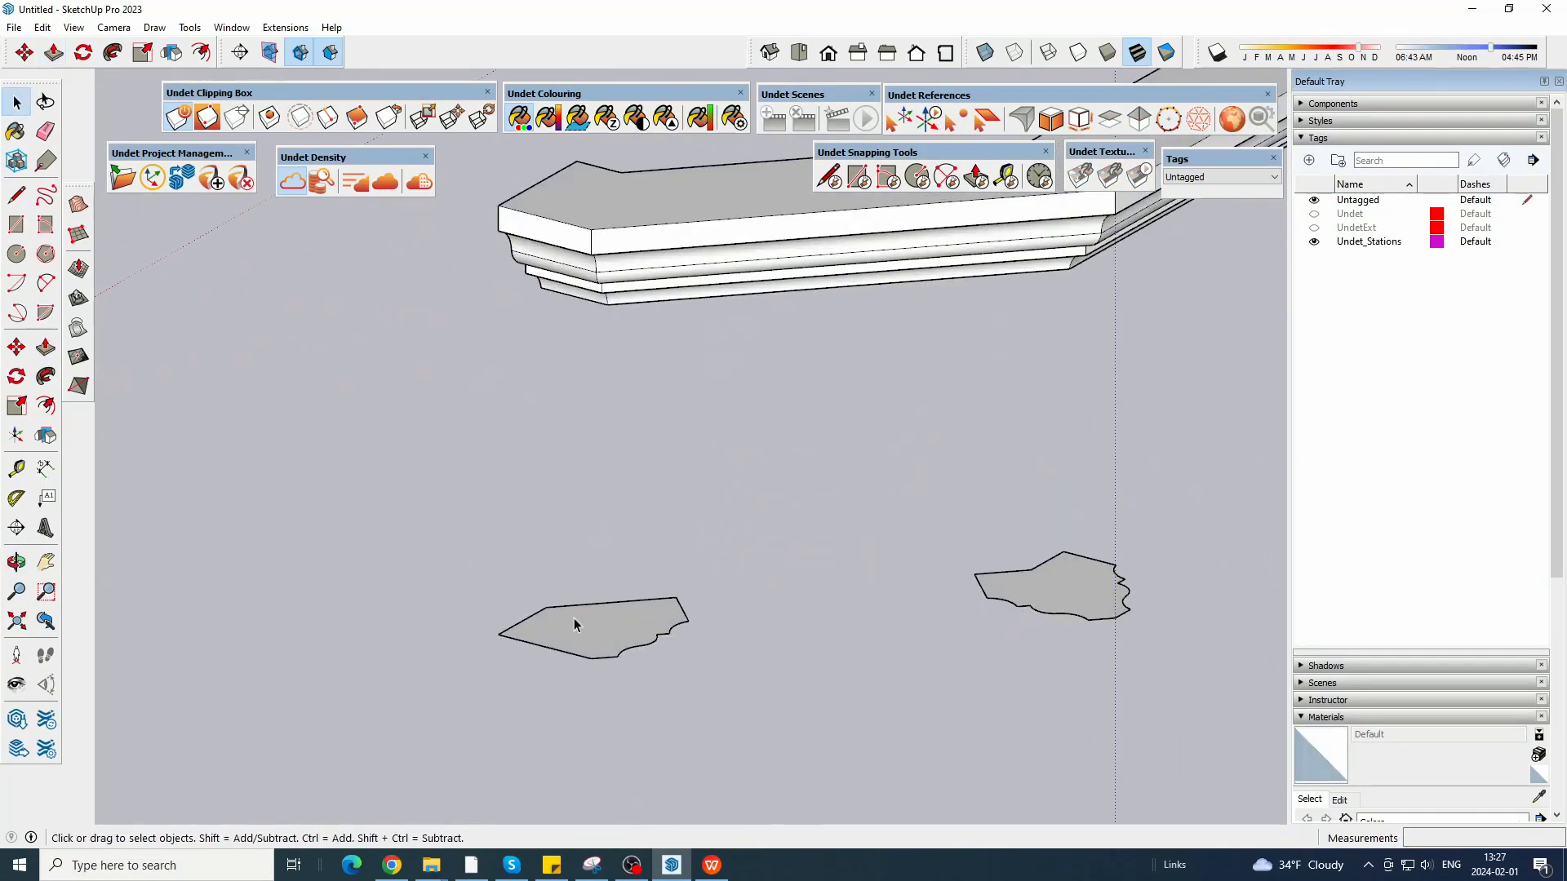
pyautogui.rightClick(577, 625)
pyautogui.click(642, 460)
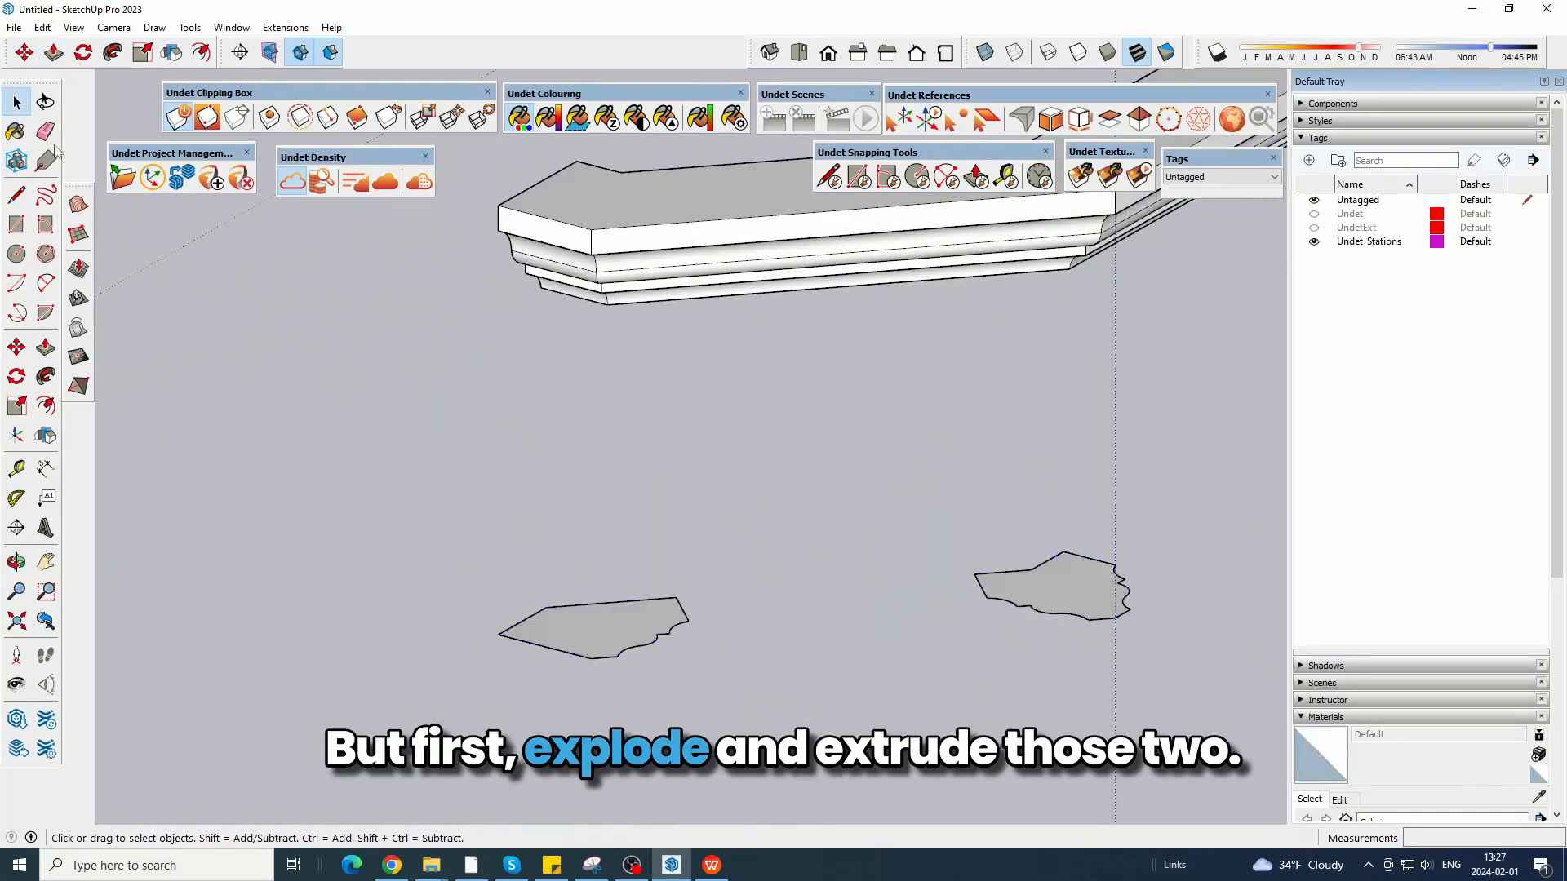
# Push/Pull the left end profile and the adjacent post profile up about 70.10 cm to the cornice's lower front edge.
pyautogui.click(598, 620)
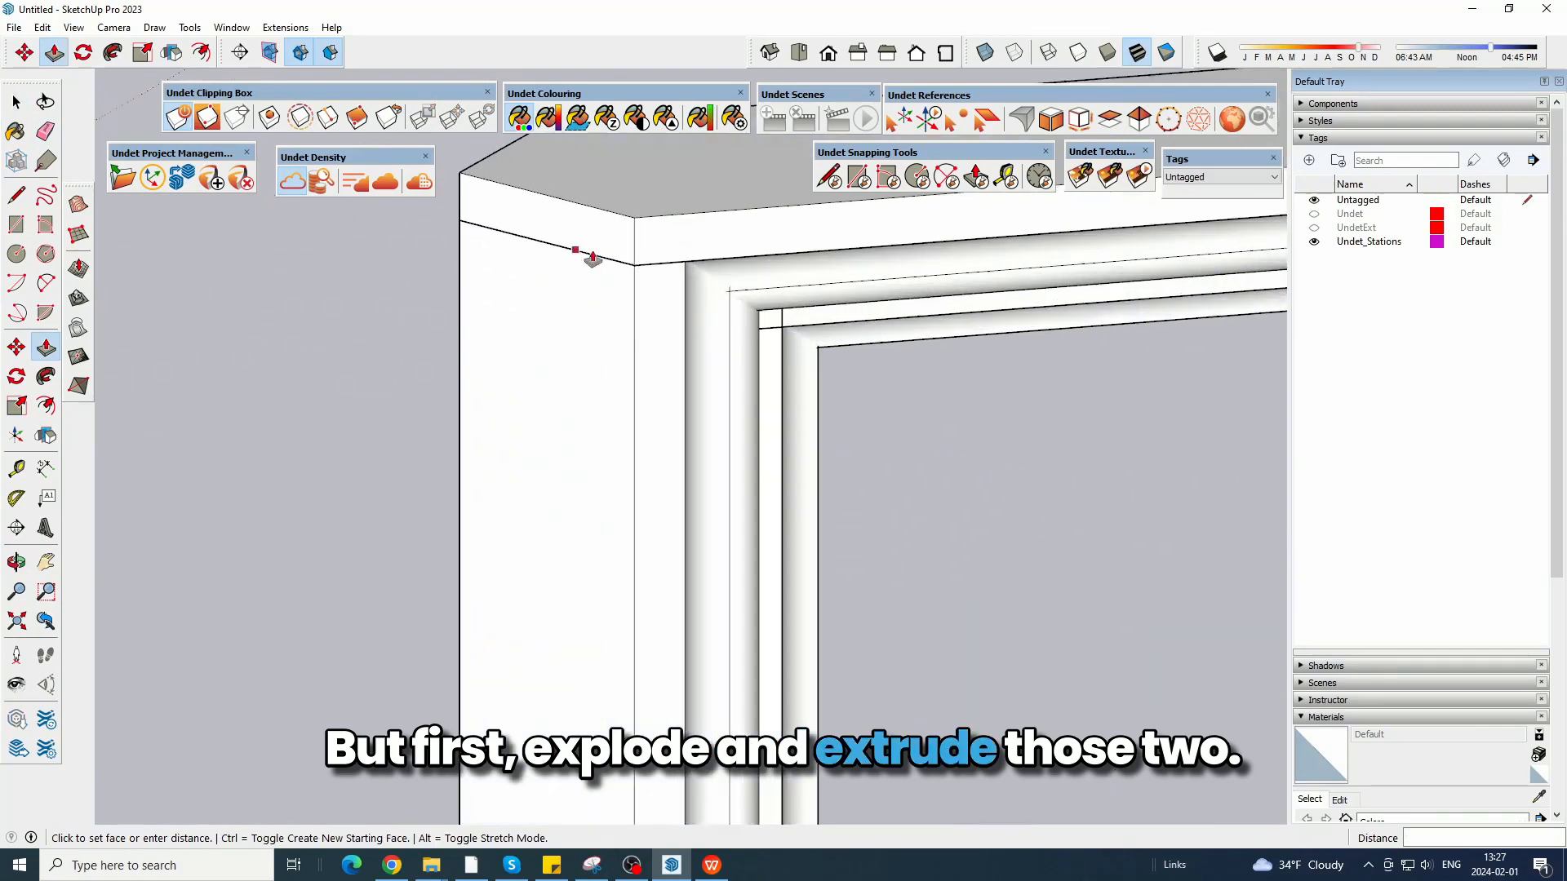
pyautogui.click(634, 272)
pyautogui.scroll(-5, 448, 413)
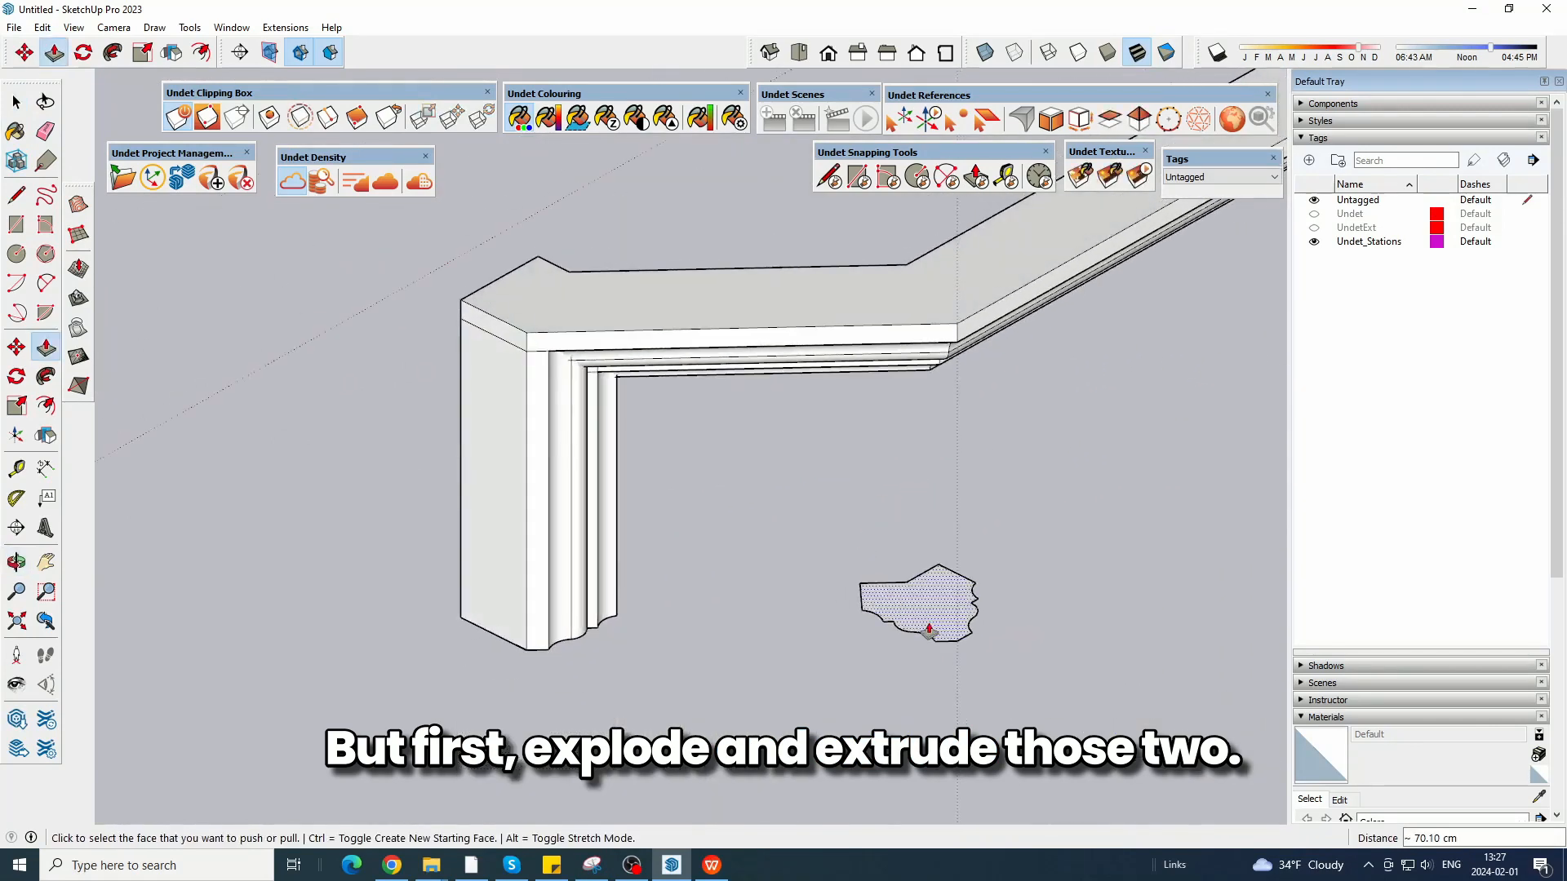
pyautogui.click(892, 601)
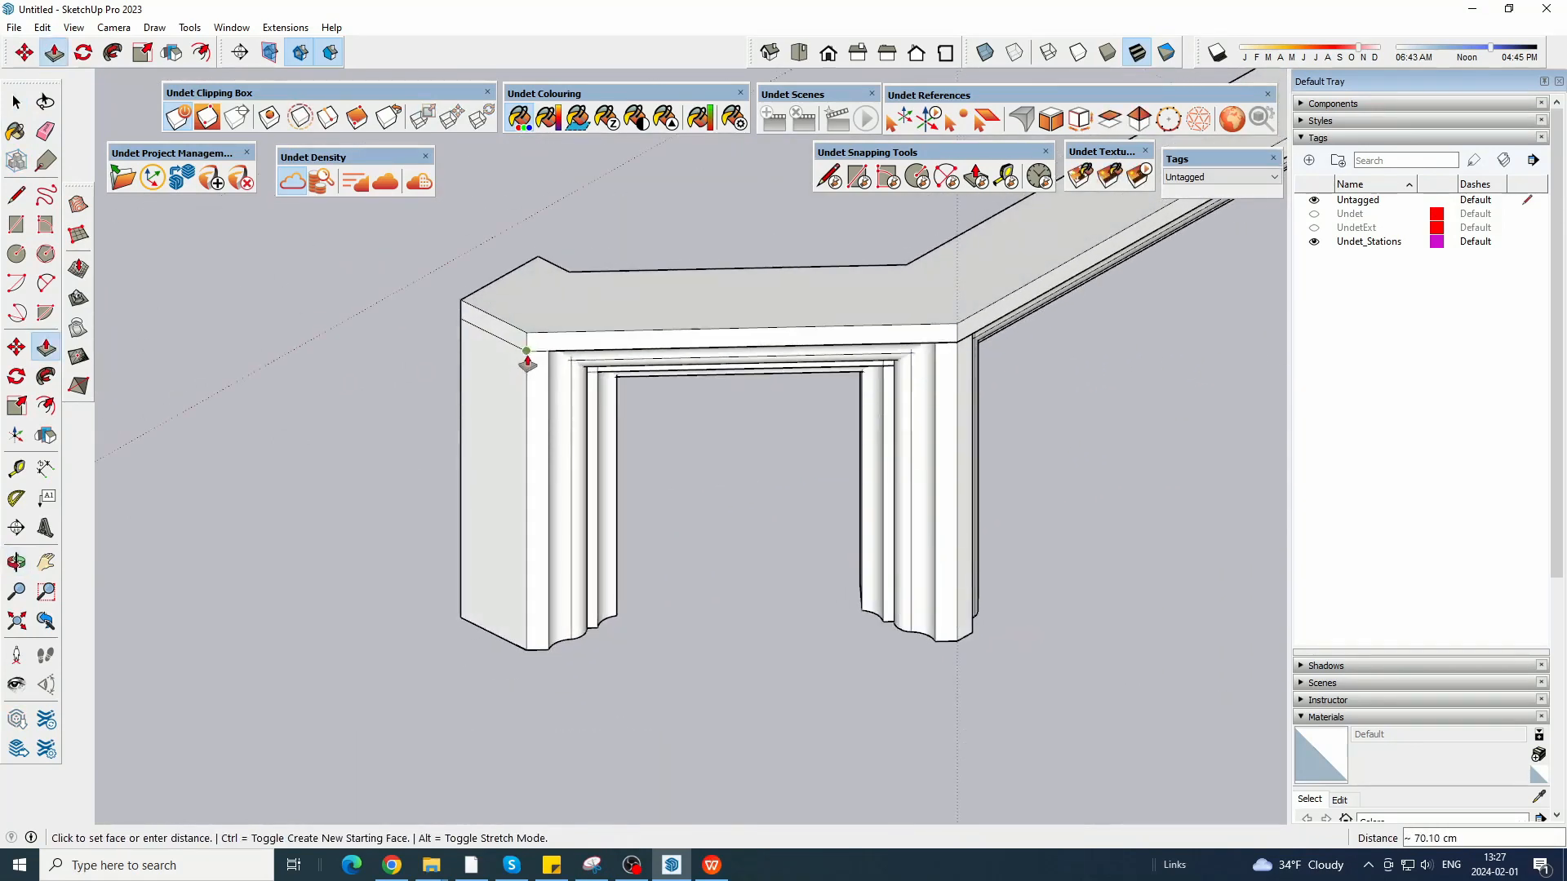
pyautogui.click(528, 360)
pyautogui.keyDown('shift'); pyautogui.moveTo(968, 439); pyautogui.dragTo(623, 488, button='middle'); pyautogui.keyUp('shift')
pyautogui.moveTo(623, 482); pyautogui.dragTo(417, 462, button='middle')
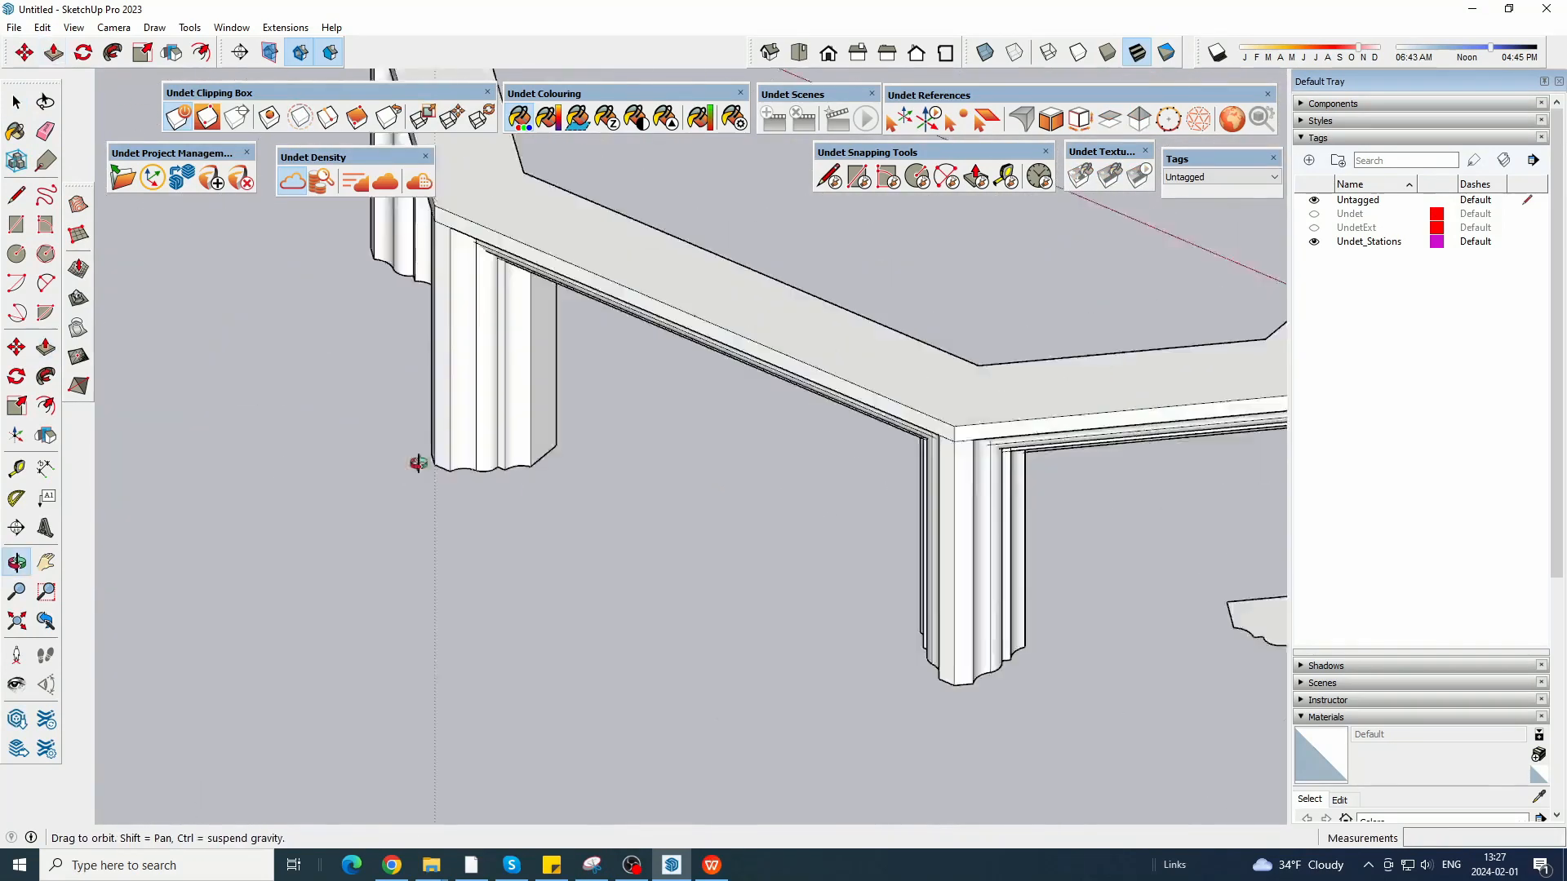
# Push/Pull the last profile at the cornice's right end up about 70.10 cm to the cornice's lower front edge.
pyautogui.keyDown('shift'); pyautogui.moveTo(1216, 539); pyautogui.dragTo(589, 521, button='middle'); pyautogui.keyUp('shift')
pyautogui.scroll(3, 653, 571)
pyautogui.click(696, 664)
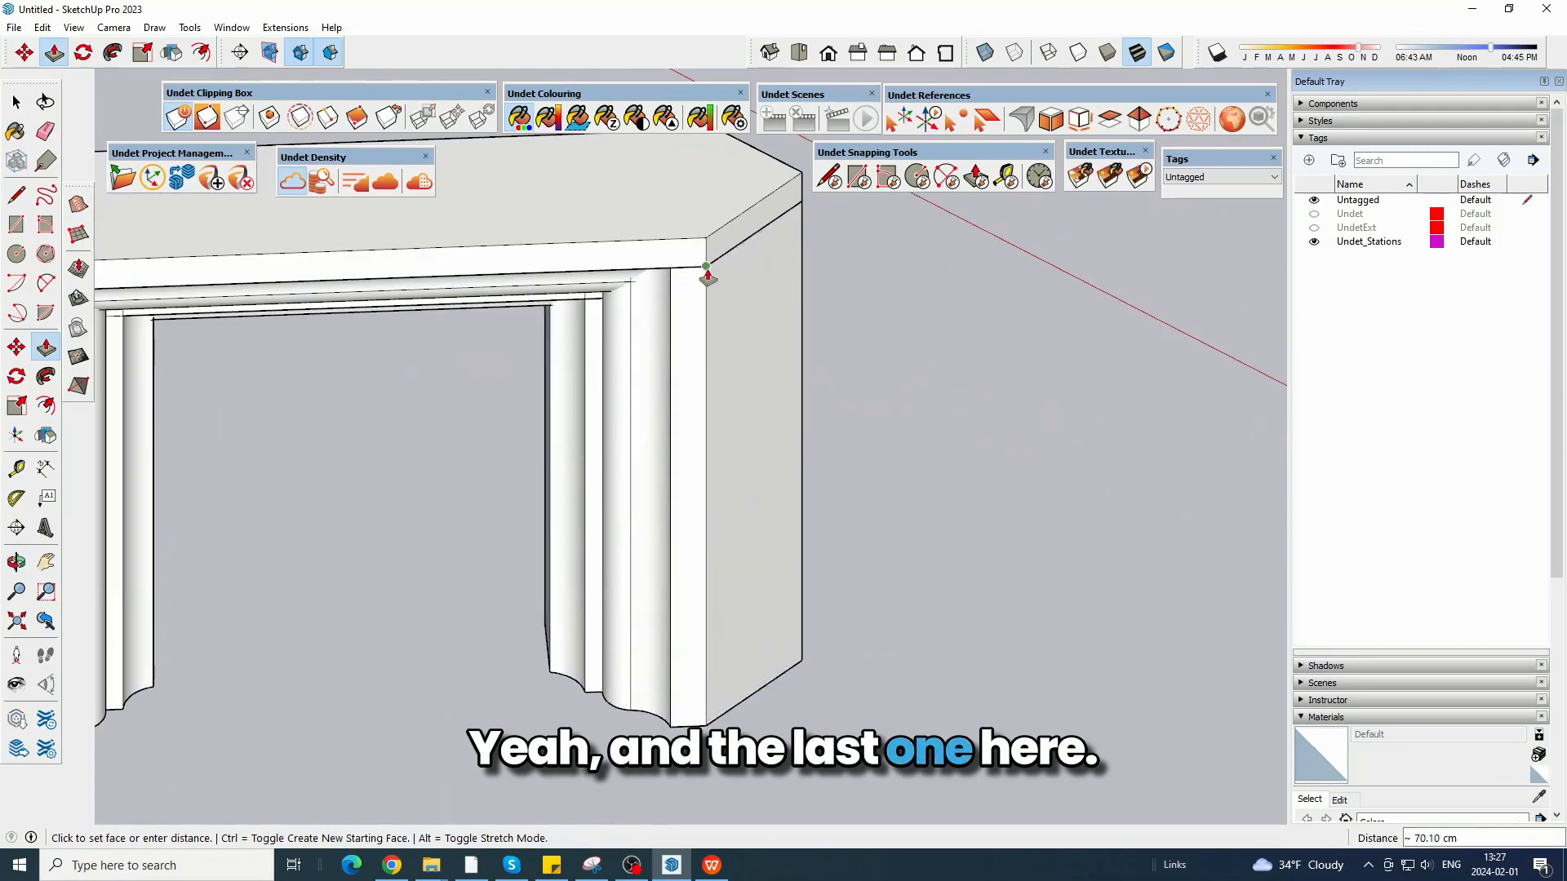
pyautogui.click(707, 272)
pyautogui.scroll(-4, 882, 367)
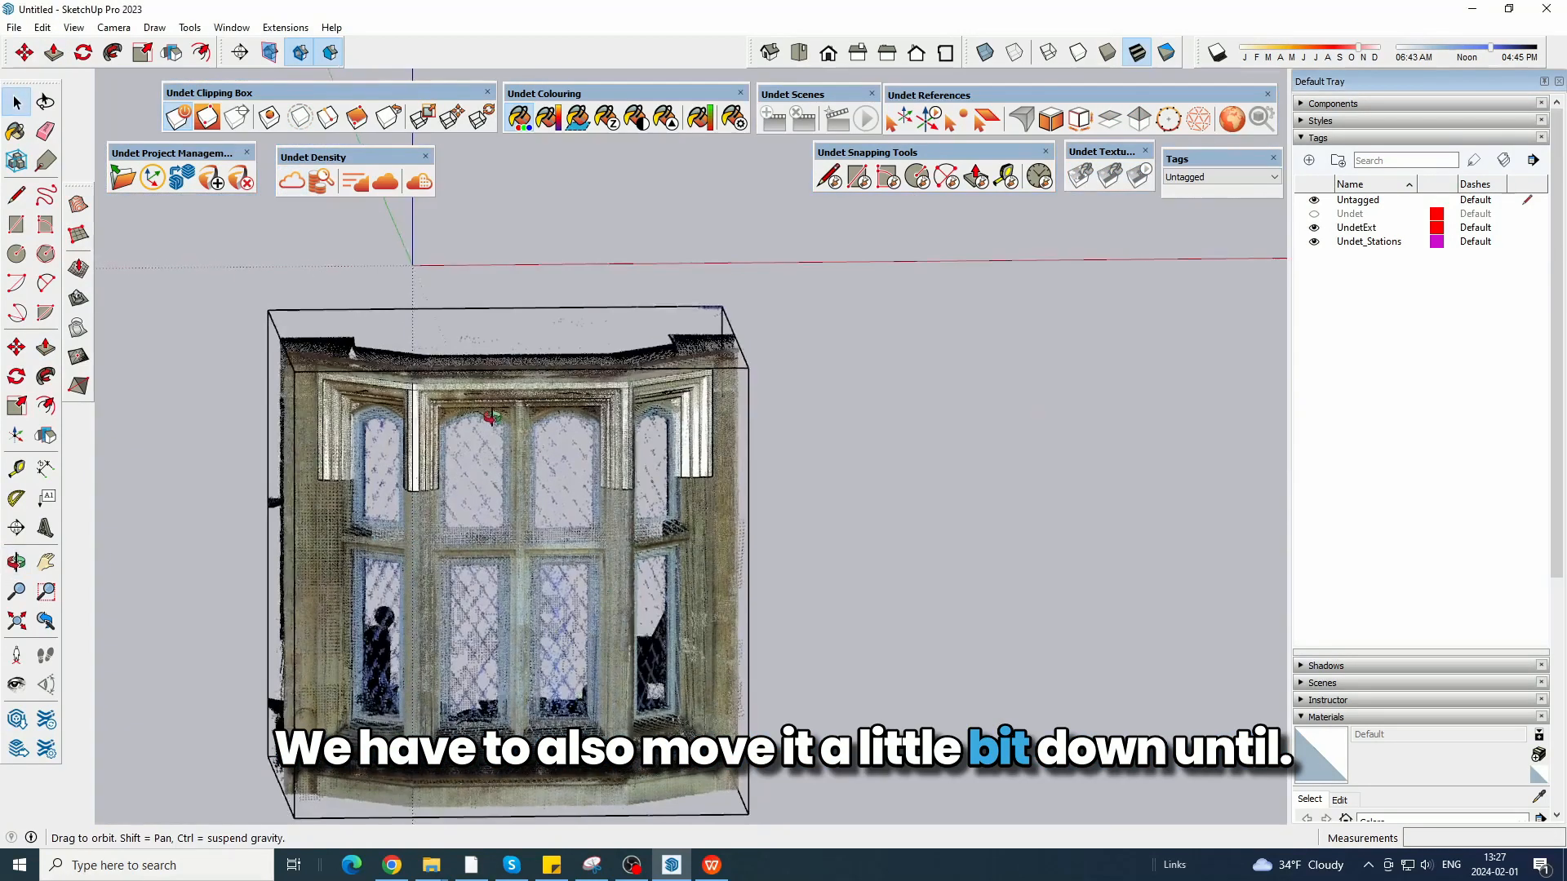
# Extend the left intermediate post downward 185.50 cm to the point cloud's sill, and lengthen the other posts to match.
pyautogui.moveTo(481, 417); pyautogui.dragTo(499, 428, button='middle')
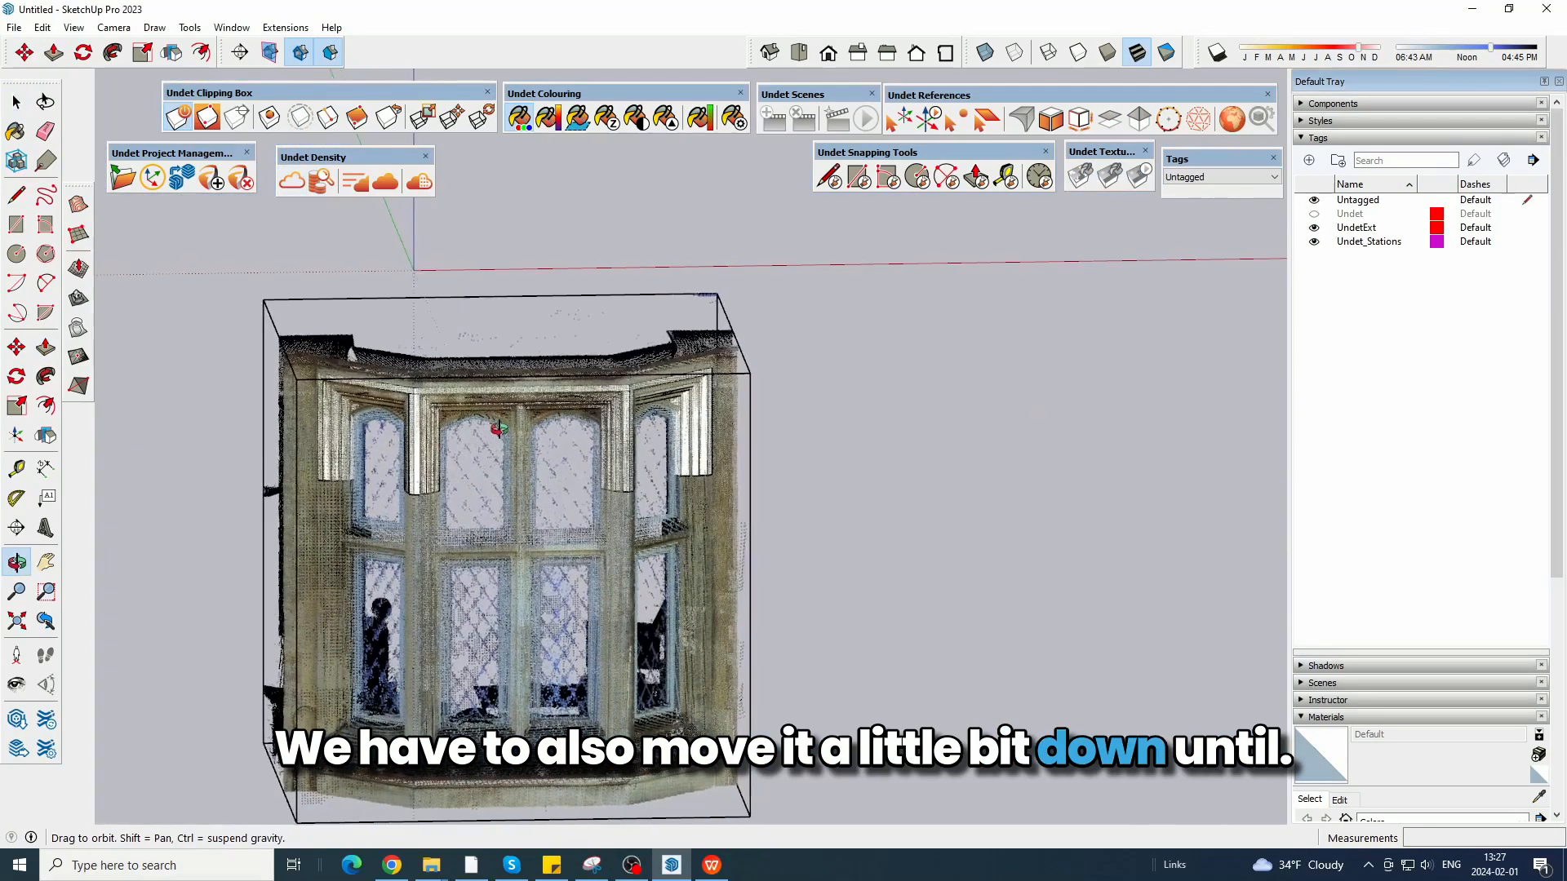
pyautogui.click(53, 52)
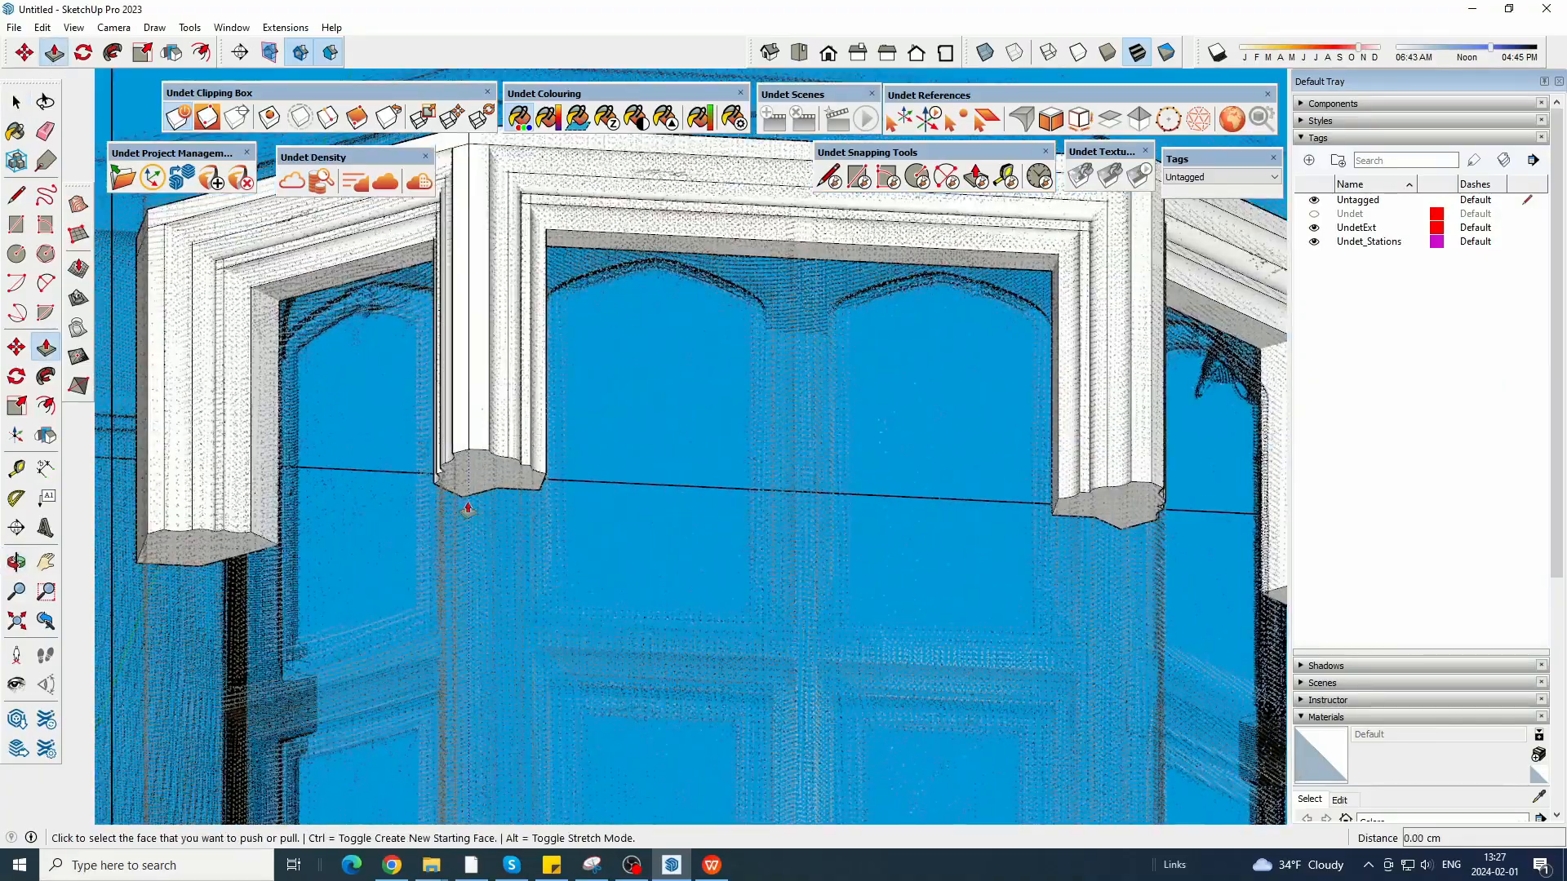
pyautogui.click(560, 580)
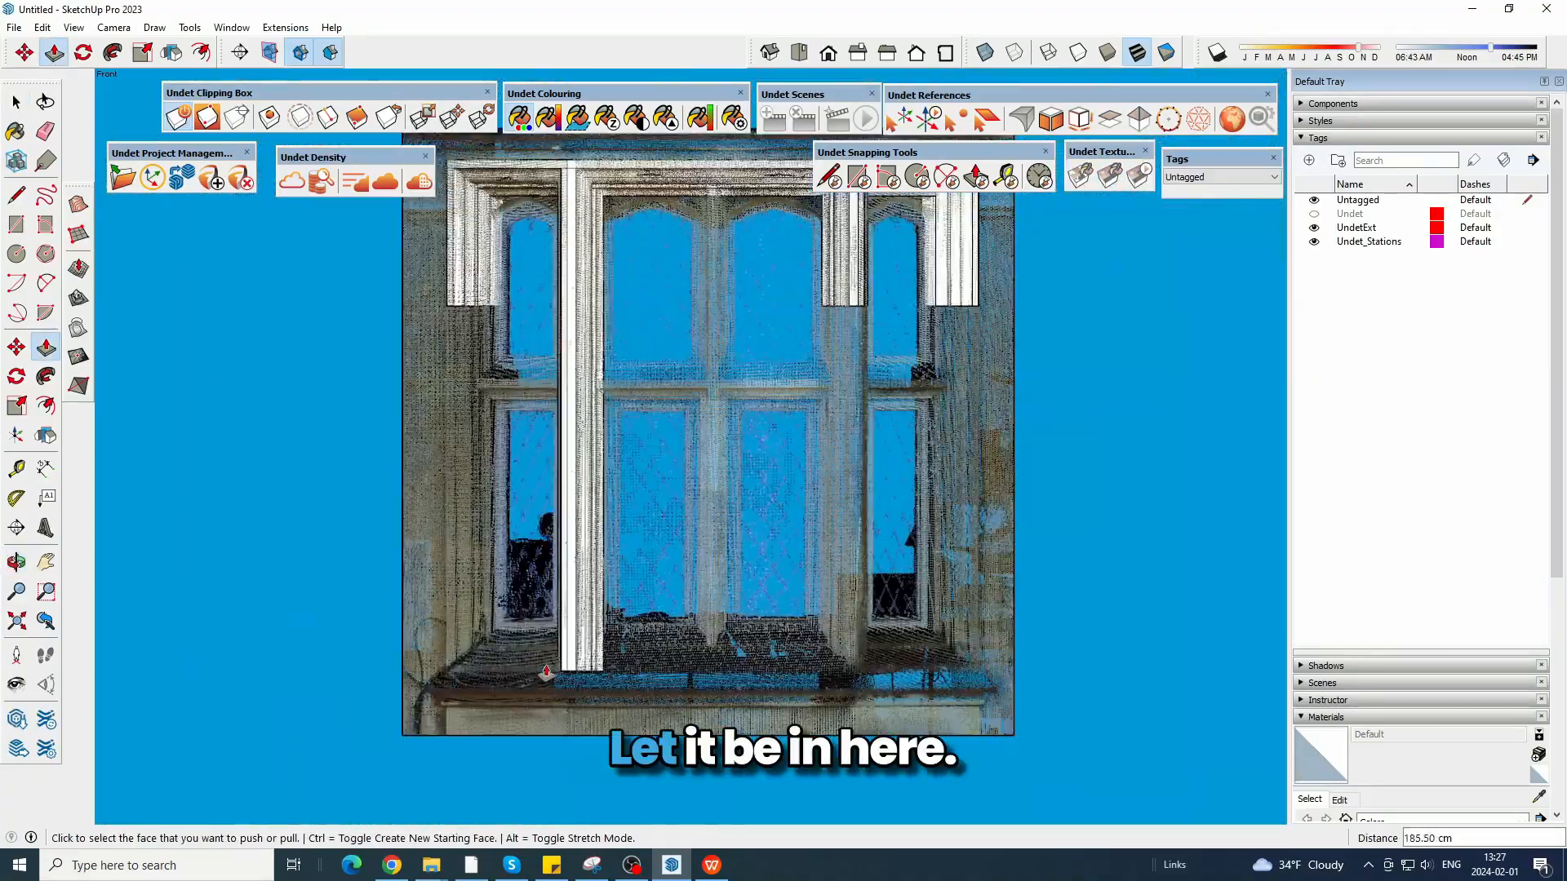
pyautogui.moveTo(939, 783); pyautogui.dragTo(1178, 611, button='middle')
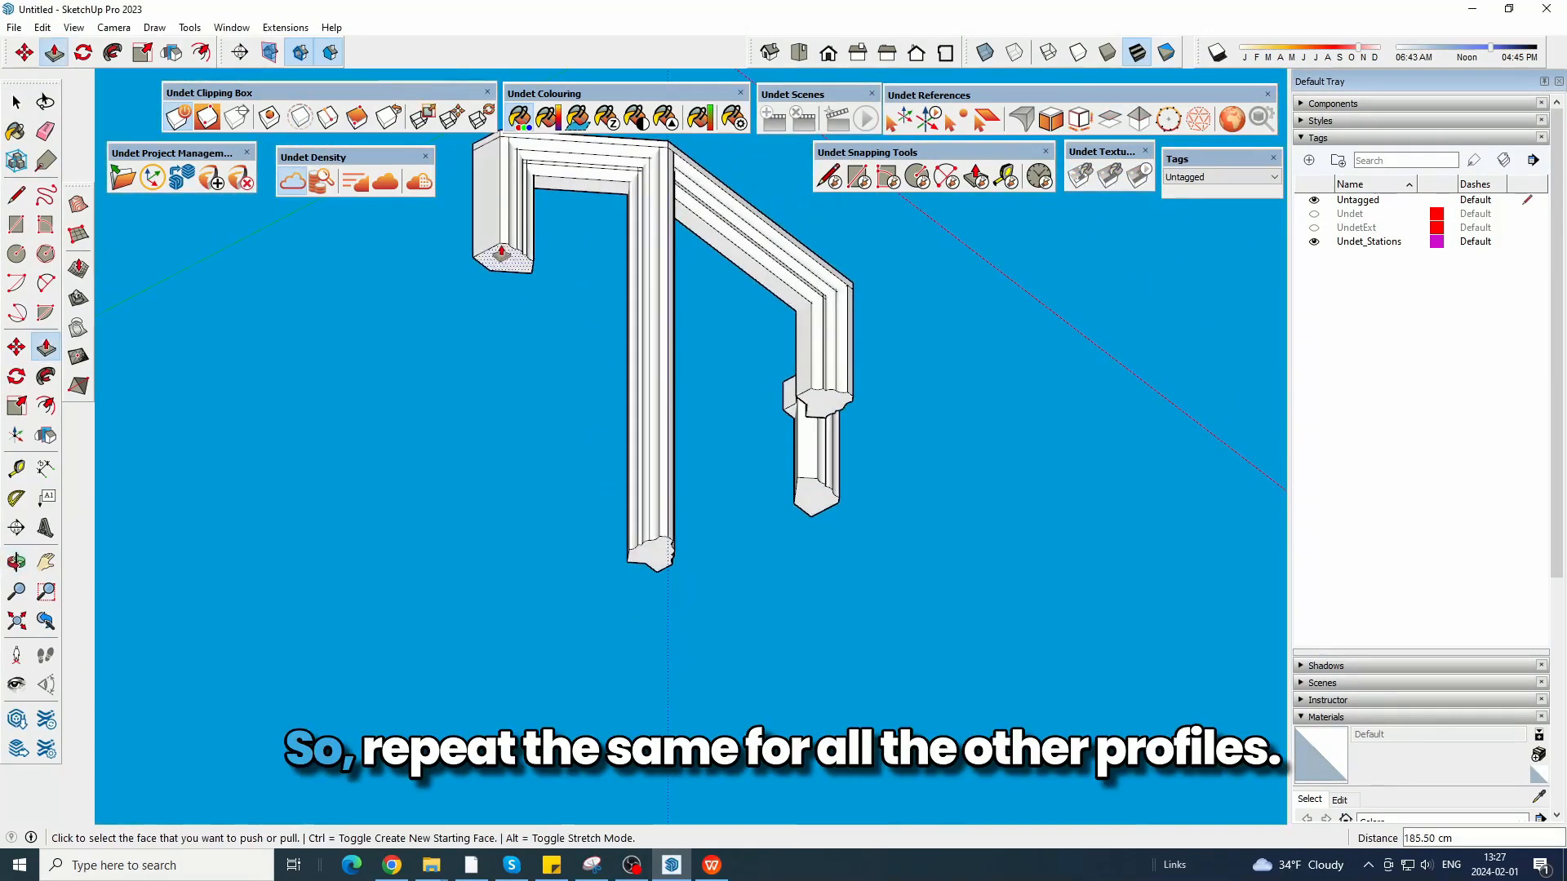
pyautogui.click(665, 548)
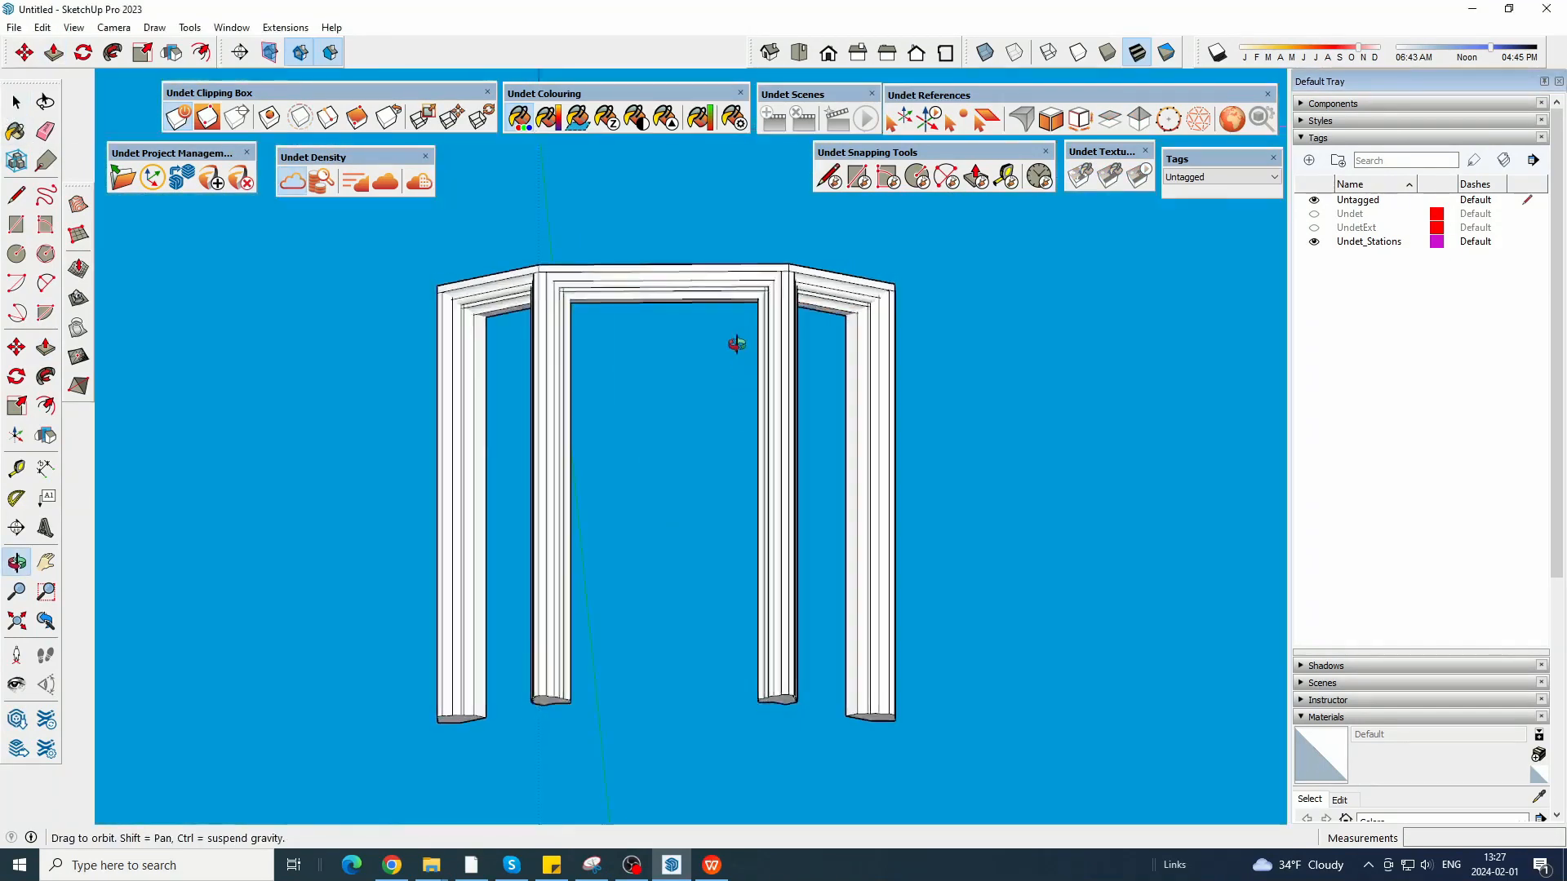
# Select the whole cornice and post frame and intersect its faces with the selection.
pyautogui.moveTo(734, 343); pyautogui.dragTo(403, 331, button='middle')
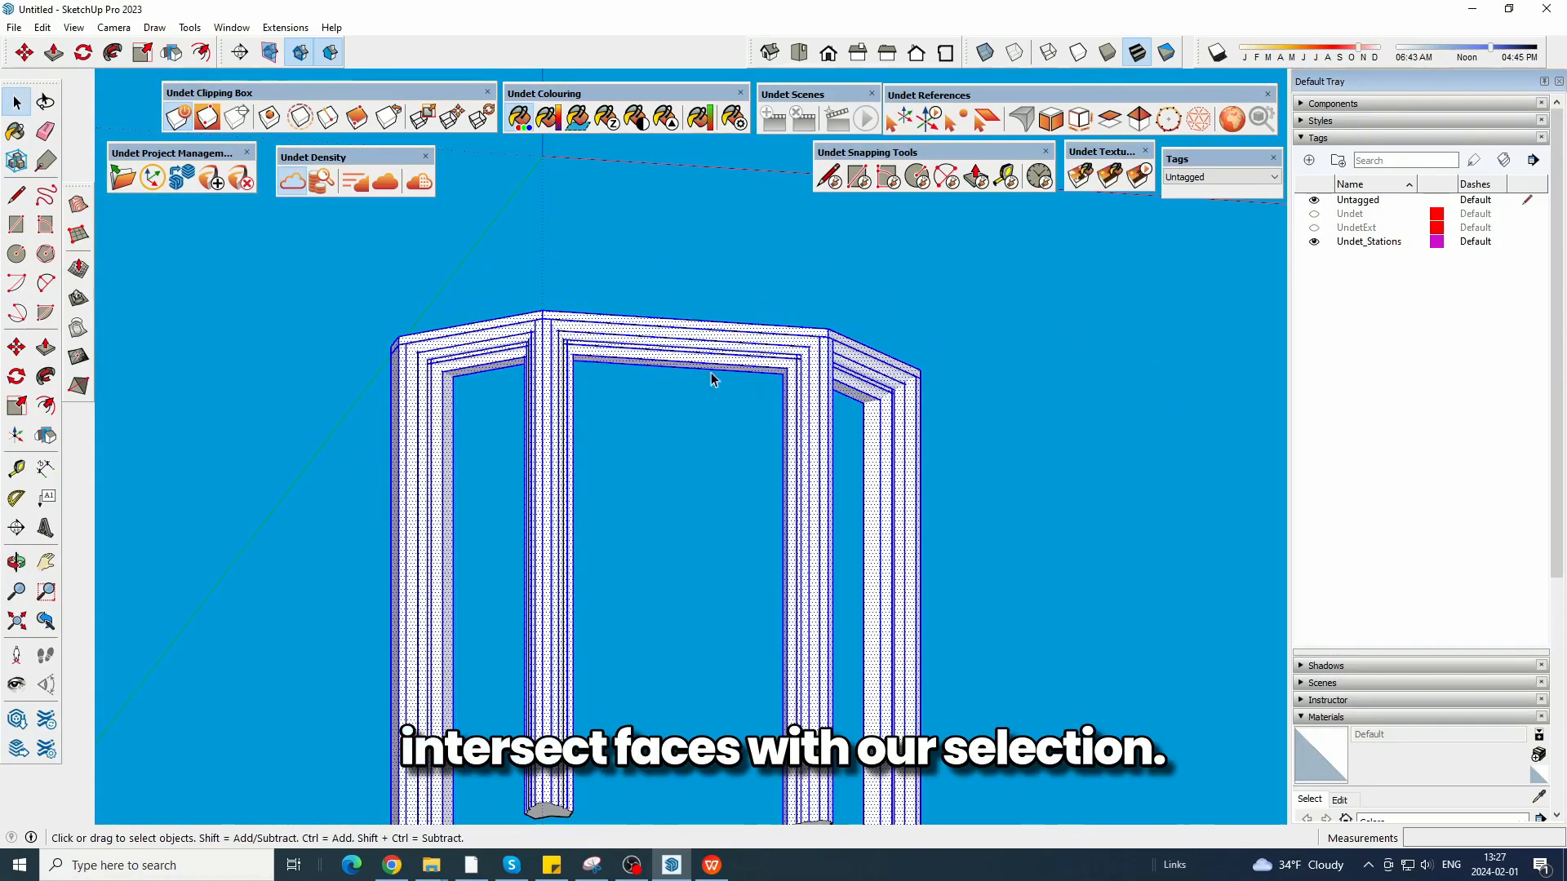
pyautogui.moveTo(1056, 470); pyautogui.dragTo(325, 315)
pyautogui.rightClick(504, 336)
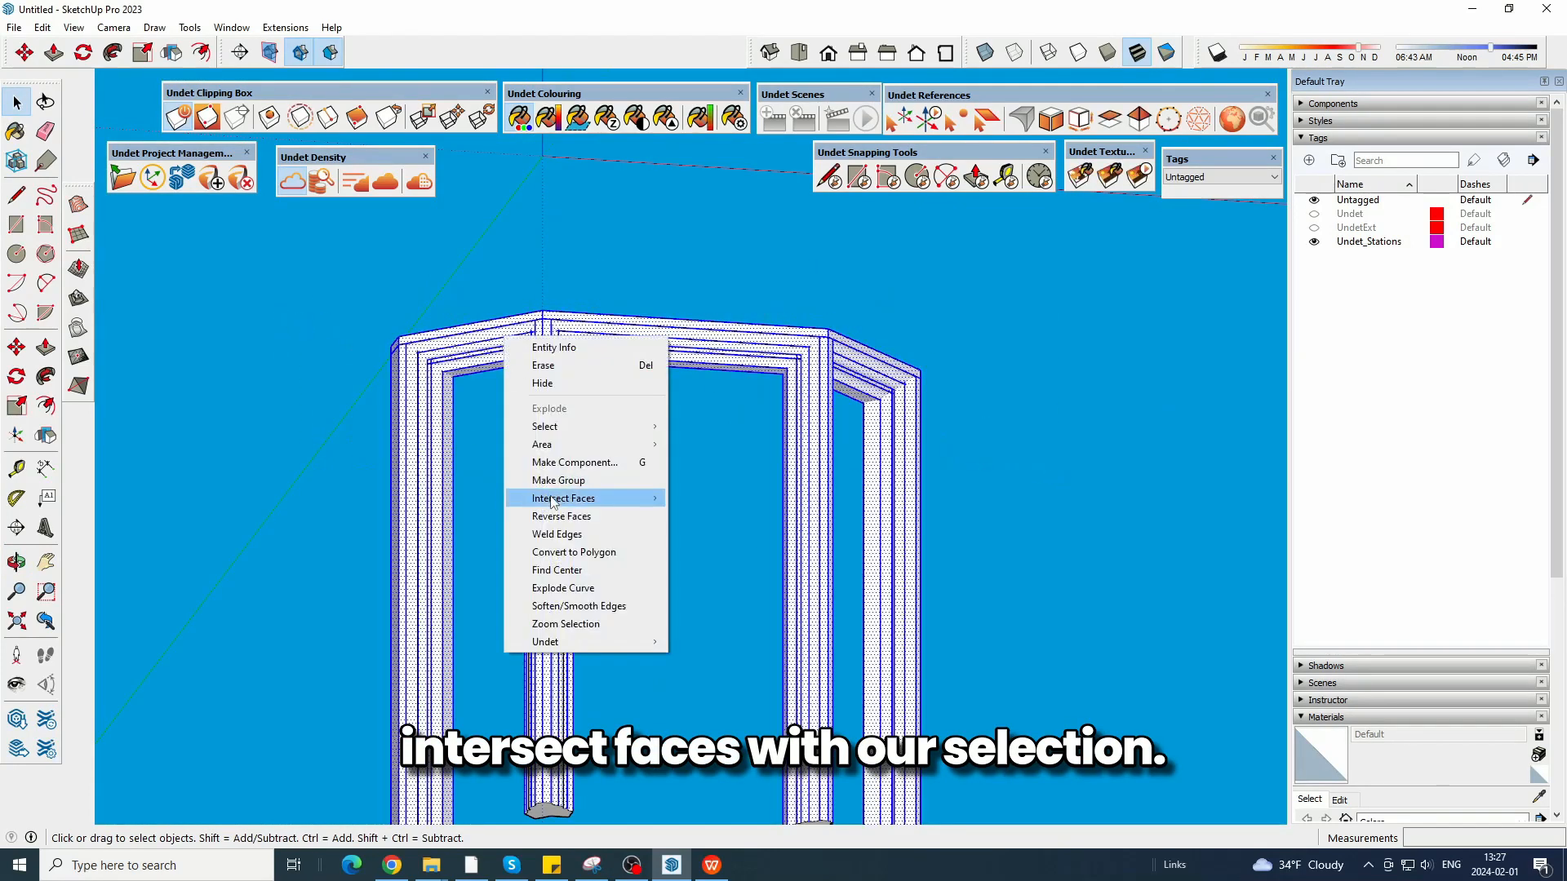
pyautogui.click(722, 516)
pyautogui.click(600, 399)
pyautogui.scroll(5, 388, 340)
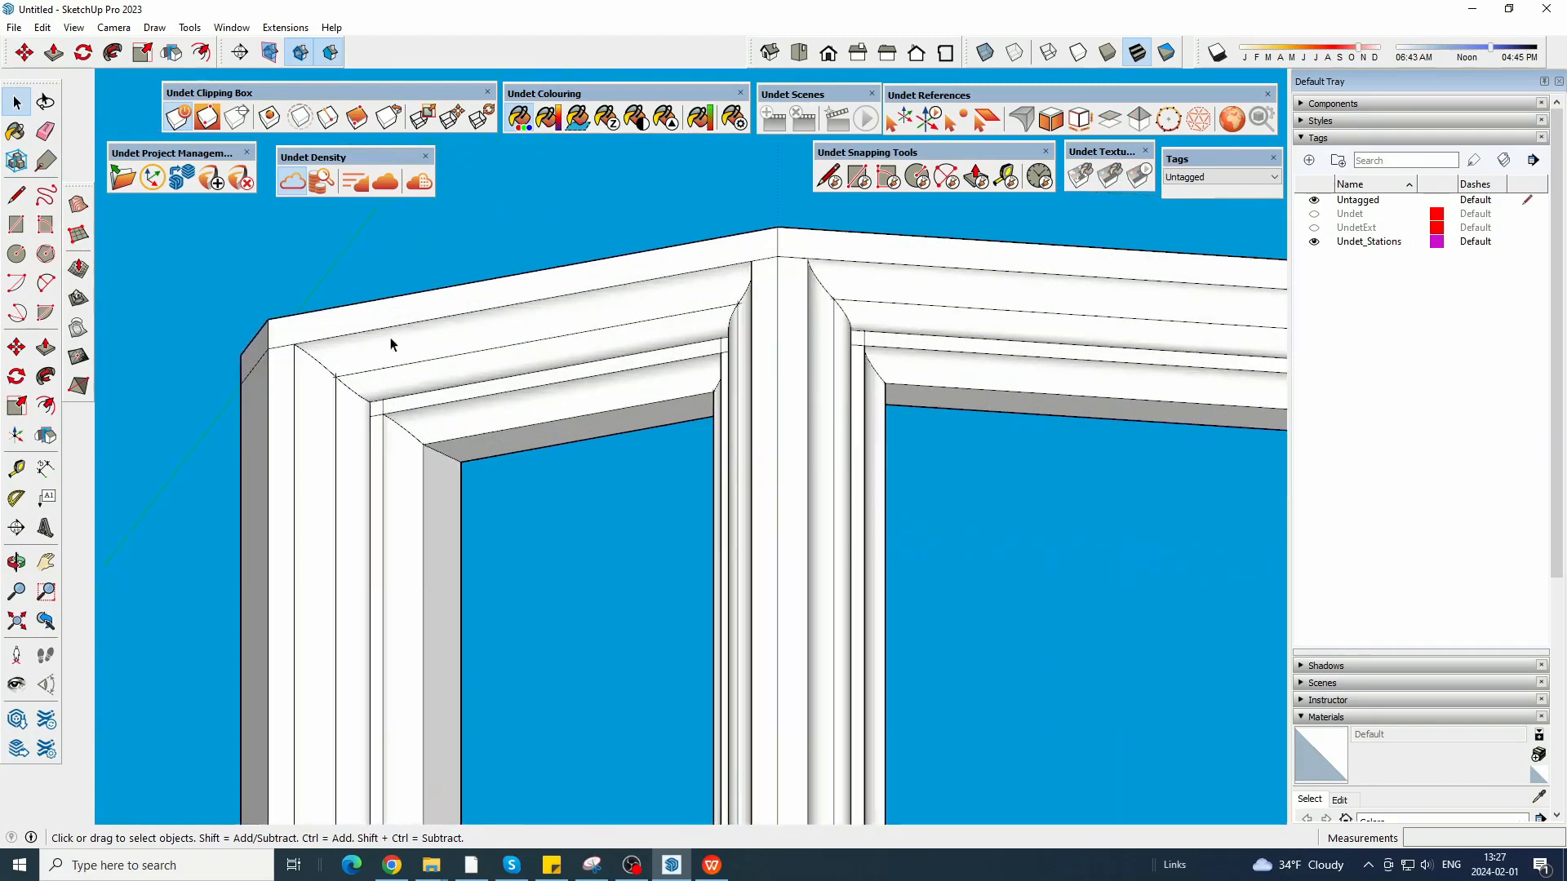
# Erase the unnecessary intersection lines on the outer faces where the cornice meets the posts, beginning at the left opening.
pyautogui.press('e')
pyautogui.scroll(1, 459, 441)
pyautogui.scroll(-4, 441, 457)
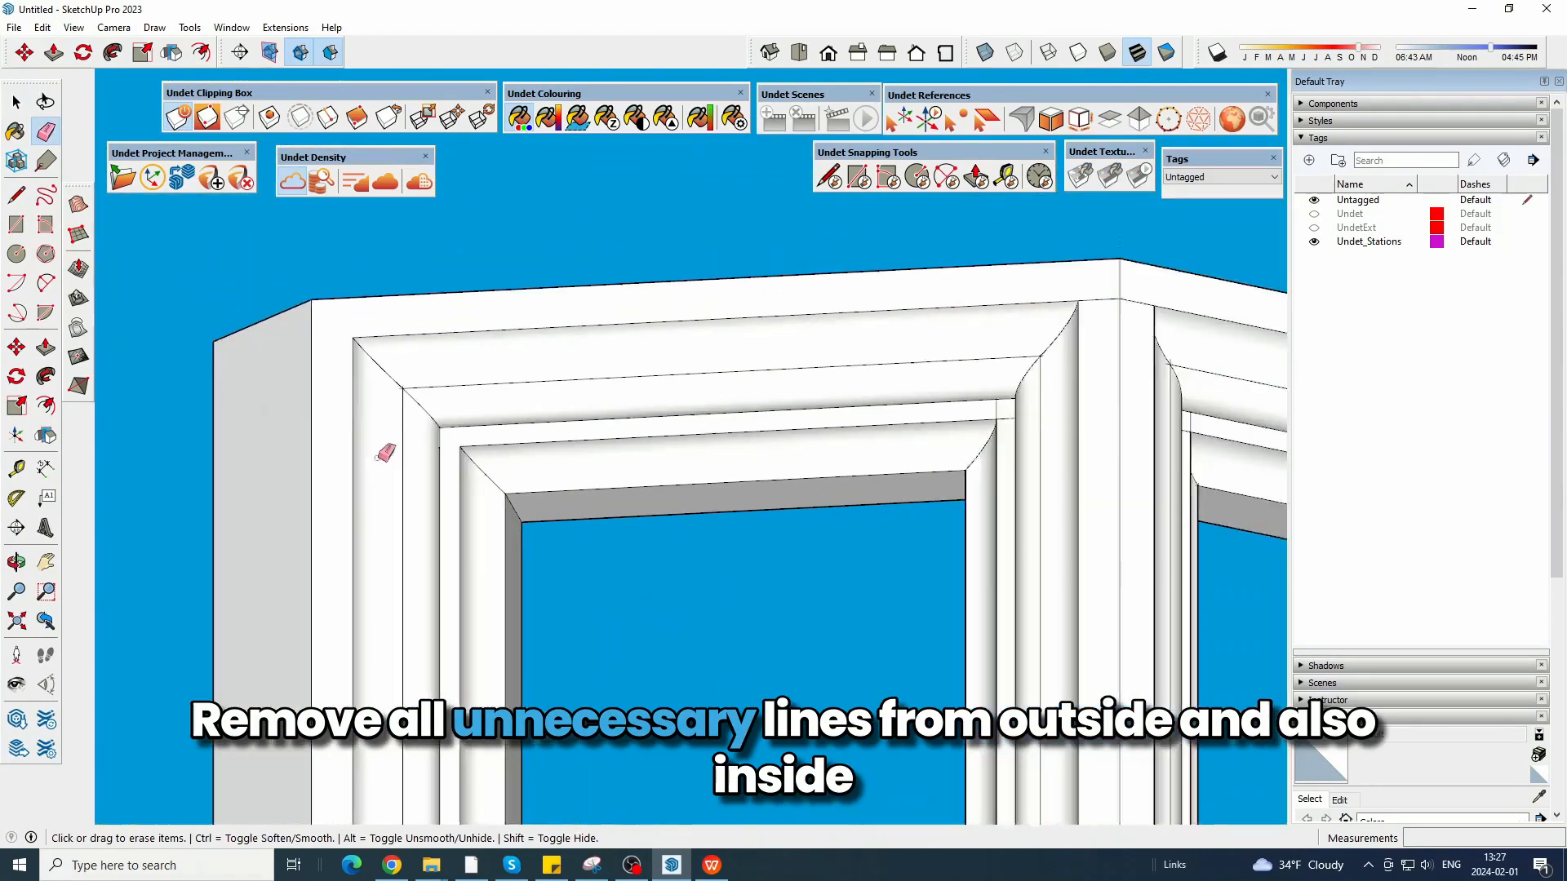
pyautogui.moveTo(385, 453)
pyautogui.mouseDown(button='middle')
pyautogui.moveTo(700, 504)
pyautogui.moveTo(980, 480)
pyautogui.mouseUp(button='middle')
pyautogui.scroll(4, 893, 463)
pyautogui.scroll(2, 816, 498)
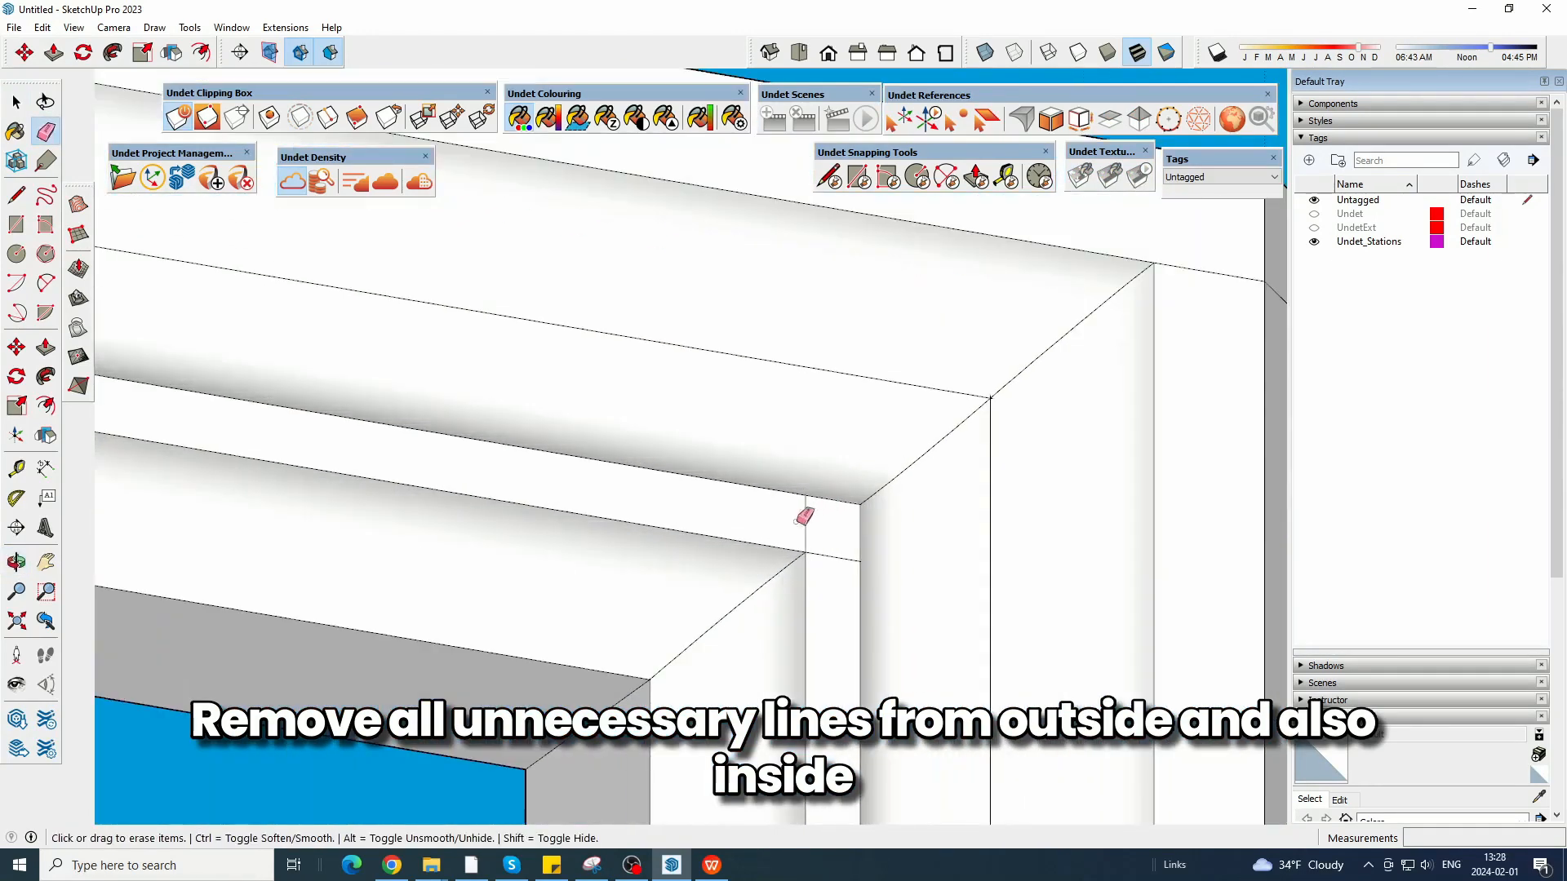
pyautogui.scroll(-3, 826, 583)
pyautogui.scroll(3, 796, 390)
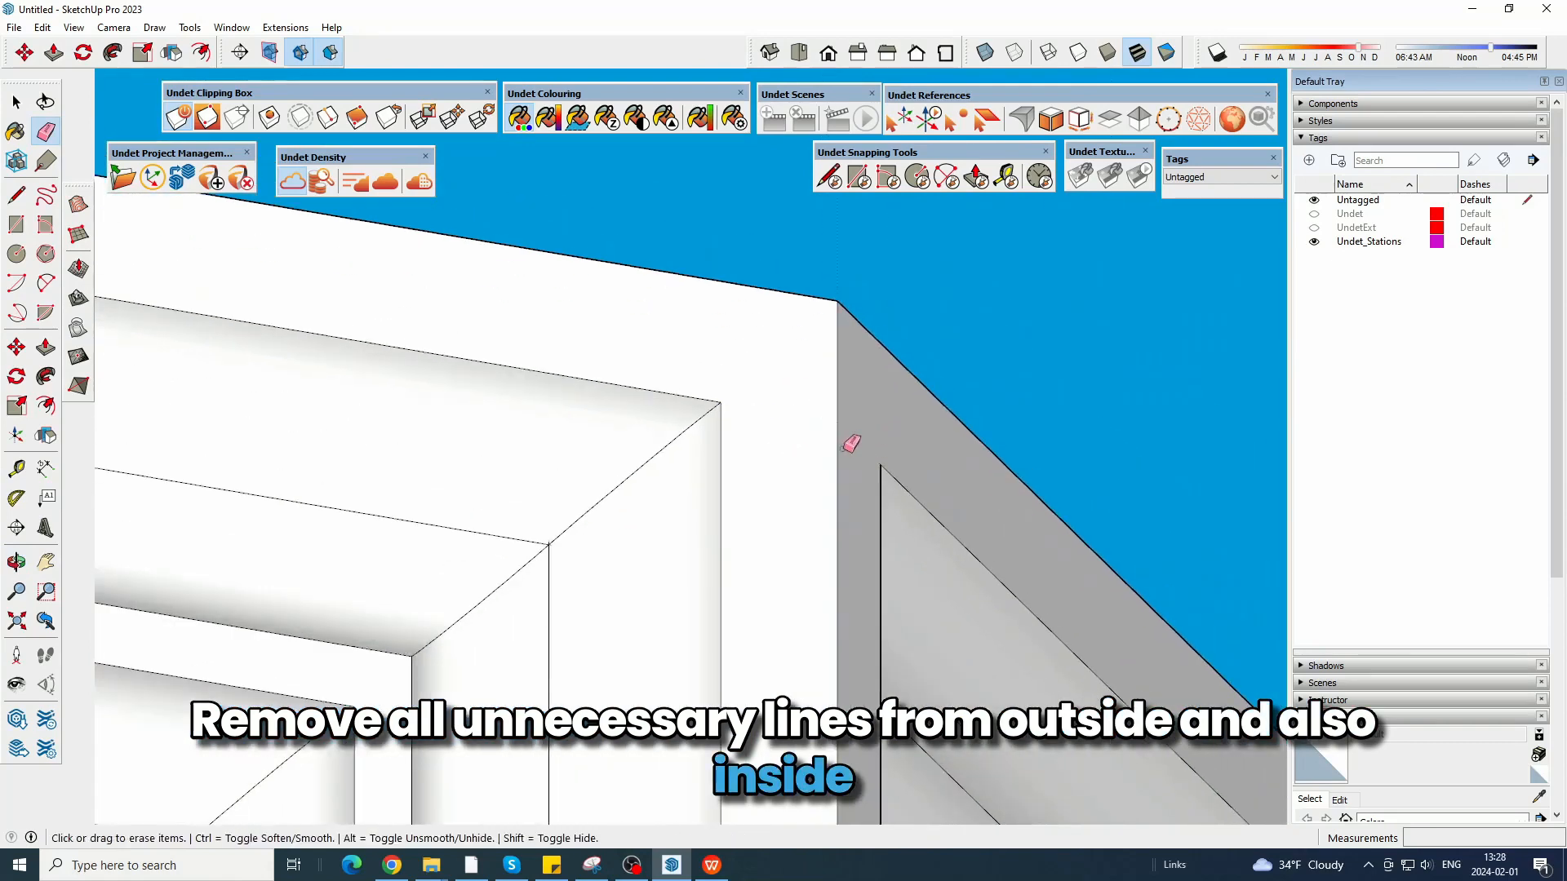
pyautogui.scroll(-3, 696, 413)
pyautogui.scroll(4, 881, 584)
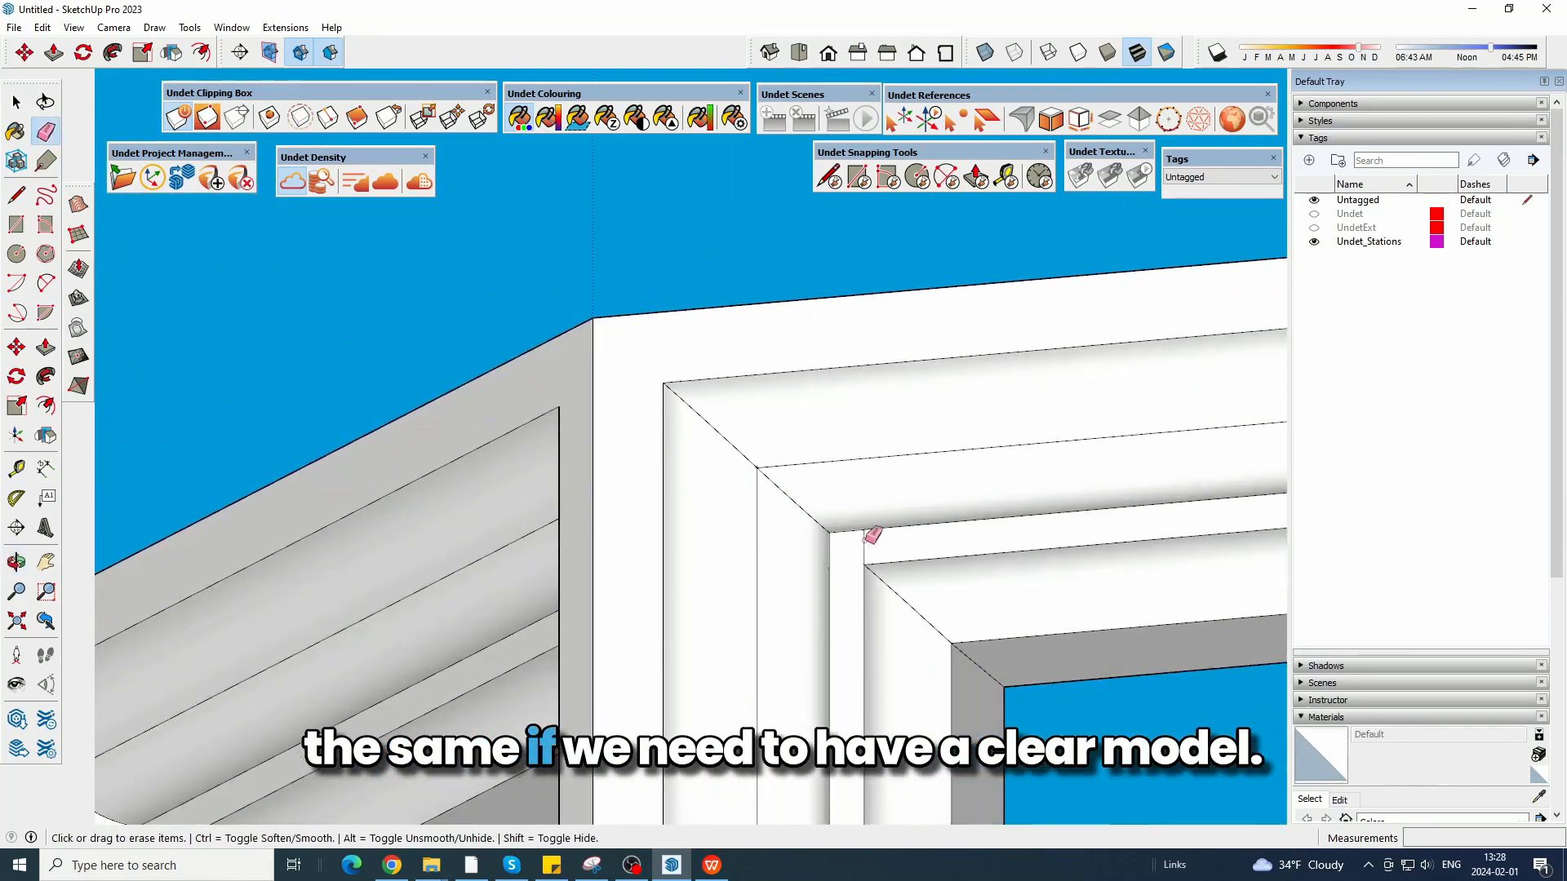
# Erase the leftover intersection lines on the narrow flat moulding band at the next intermediate post.
pyautogui.scroll(-3, 872, 535)
pyautogui.scroll(4, 640, 455)
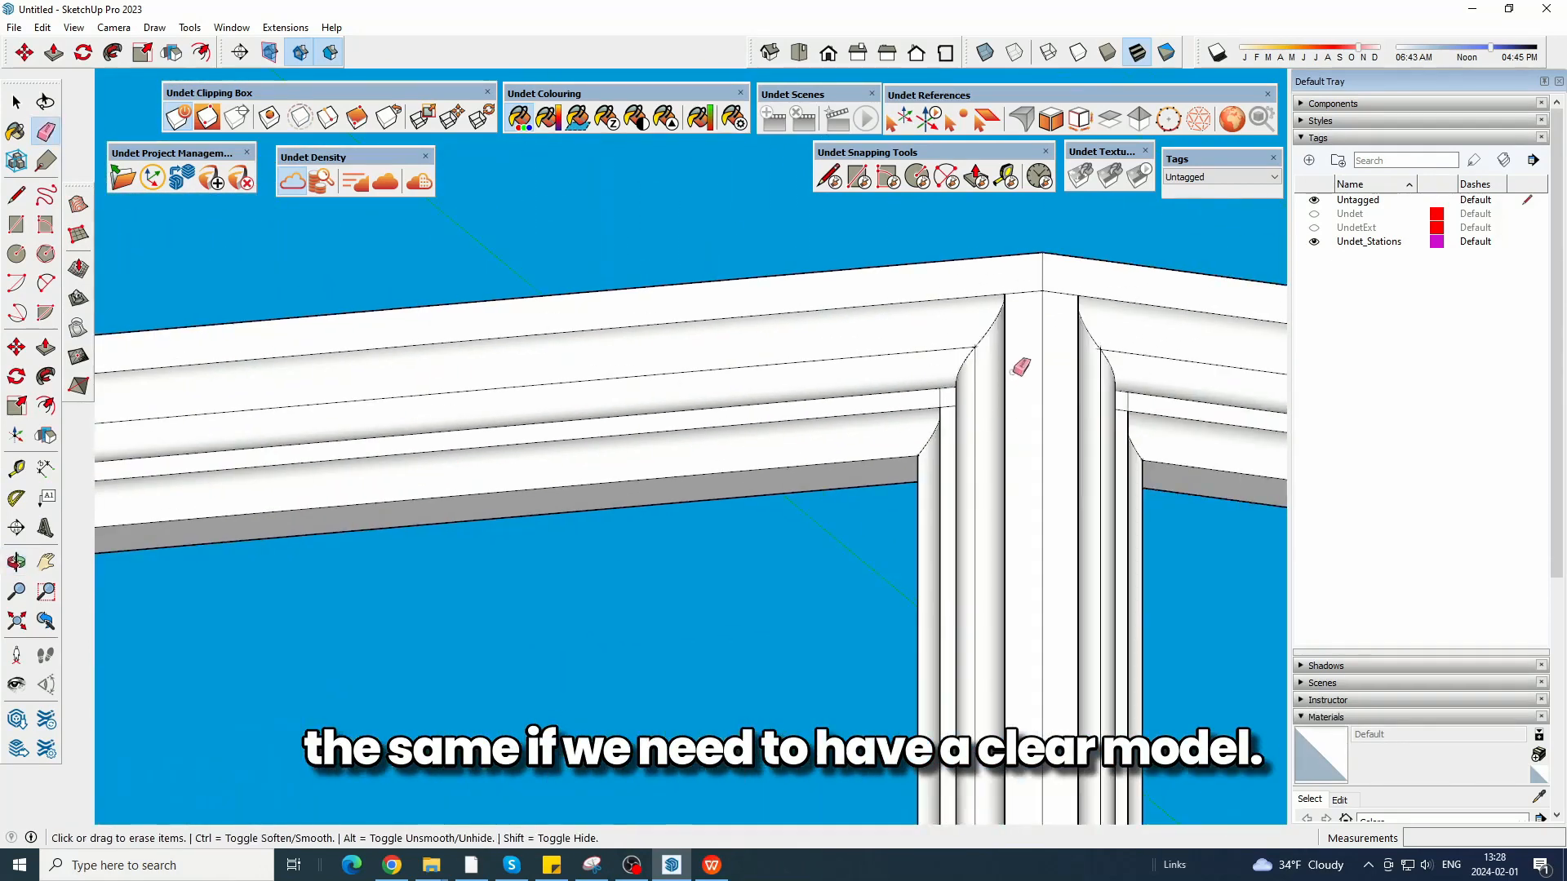
pyautogui.scroll(2, 1022, 351)
pyautogui.scroll(2, 873, 508)
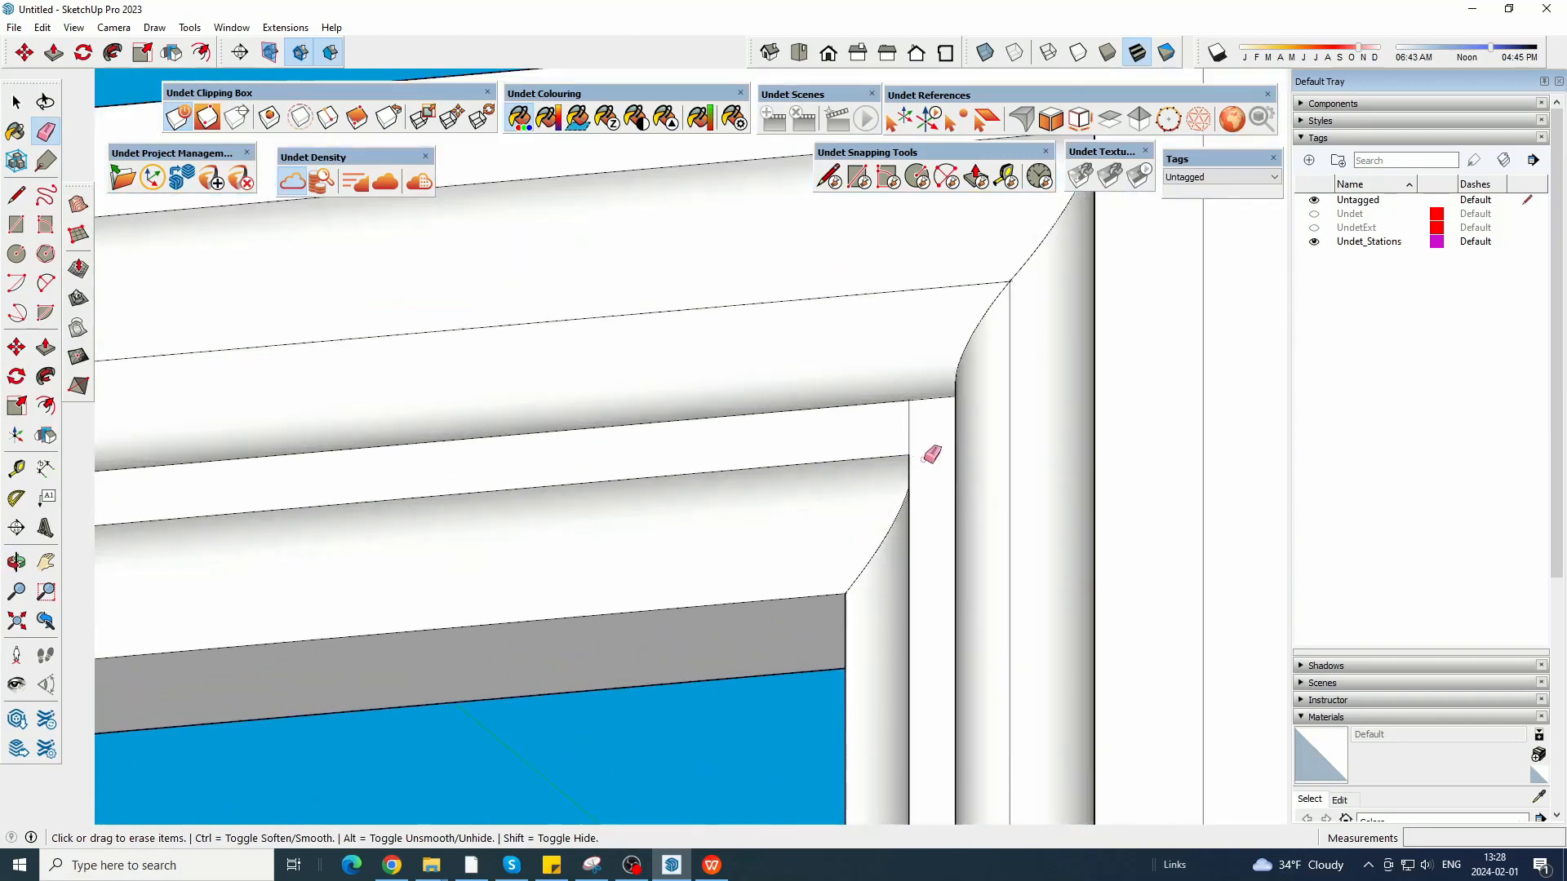
pyautogui.moveTo(923, 460); pyautogui.dragTo(893, 445)
pyautogui.scroll(-4, 598, 479)
# Erase the short leftover lines on the flat moulding band at both upper corners of the last opening.
pyautogui.moveTo(598, 479)
pyautogui.mouseDown(button='middle')
pyautogui.moveTo(517, 448)
pyautogui.moveTo(193, 542)
pyautogui.mouseUp(button='middle')
pyautogui.scroll(3, 820, 449)
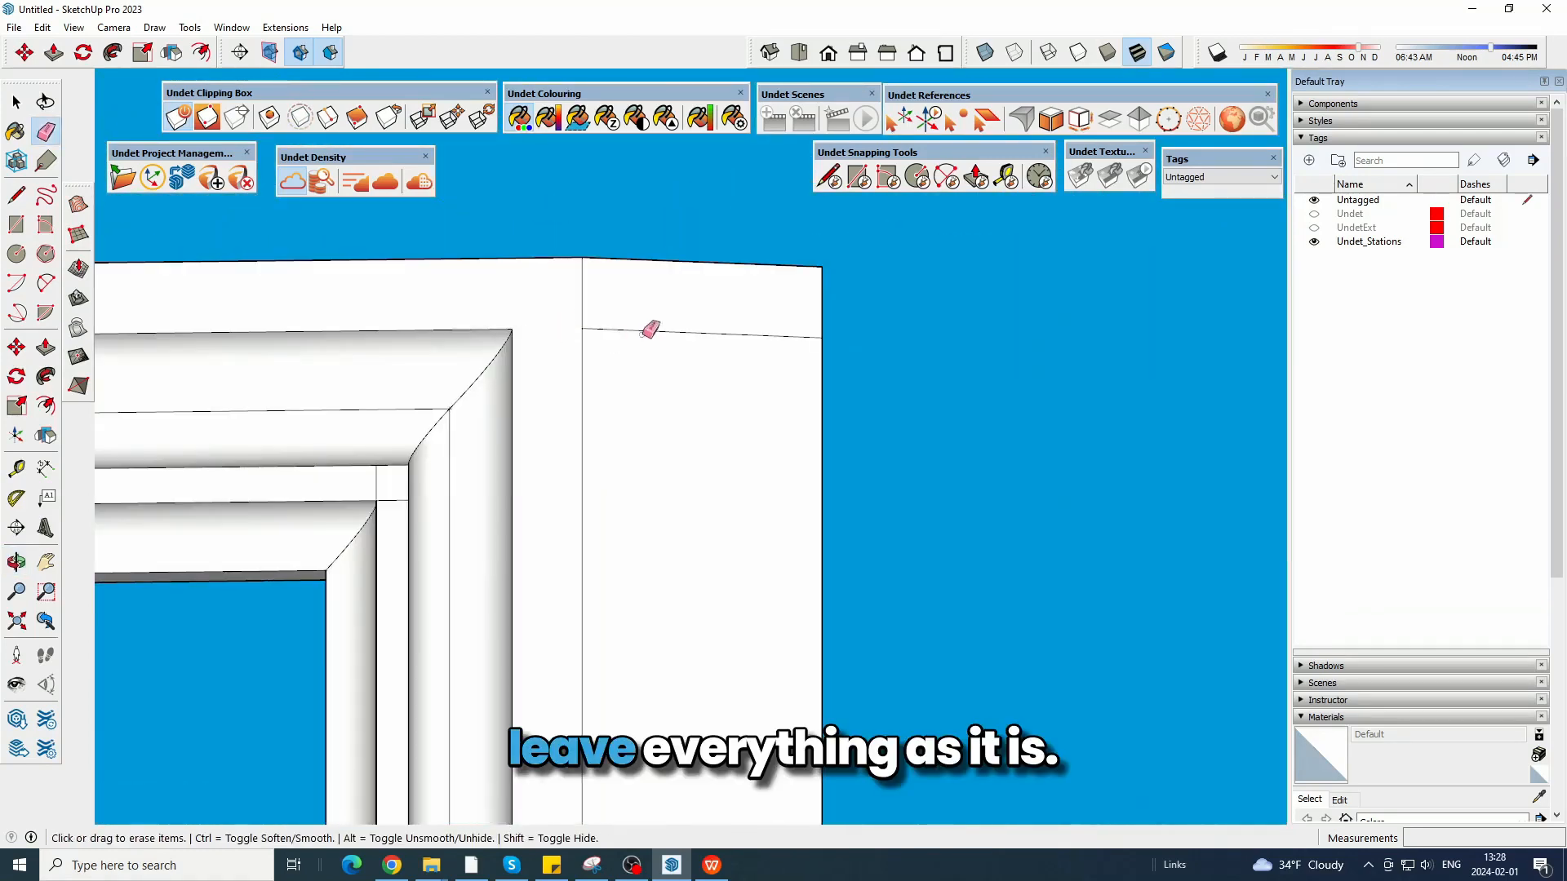
pyautogui.click(643, 329)
pyautogui.moveTo(495, 410); pyautogui.dragTo(612, 425, button='middle')
pyautogui.scroll(2, 410, 438)
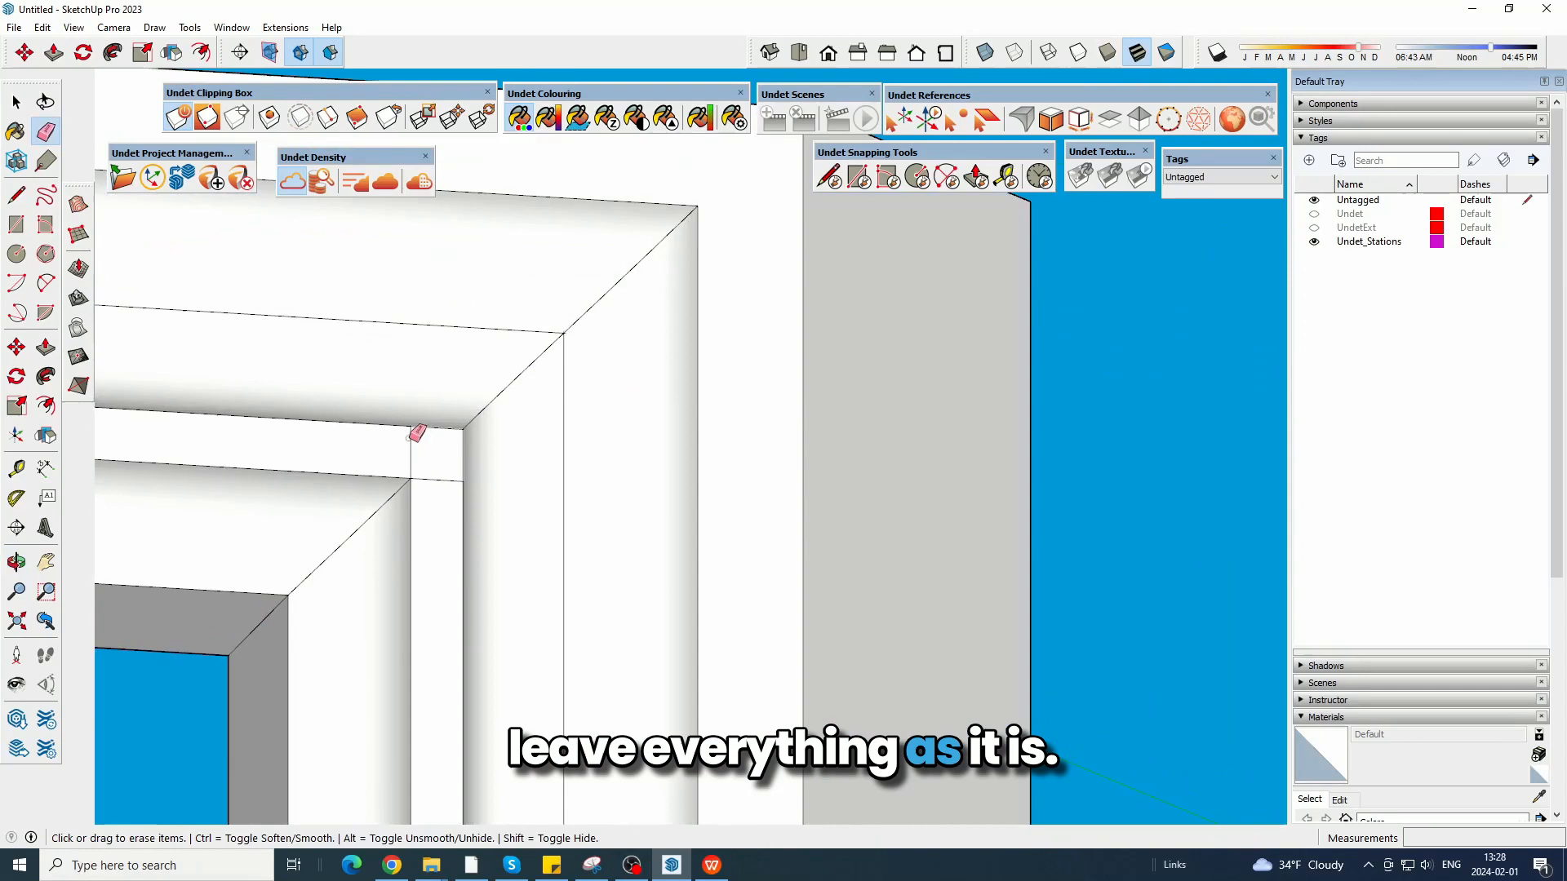
pyautogui.click(430, 483)
# Turn on X-ray display and erase the surplus post geometry hidden inside the cornice at the upper corner.
pyautogui.scroll(-3, 592, 463)
pyautogui.moveTo(690, 381); pyautogui.dragTo(766, 445, button='middle')
pyautogui.click(985, 52)
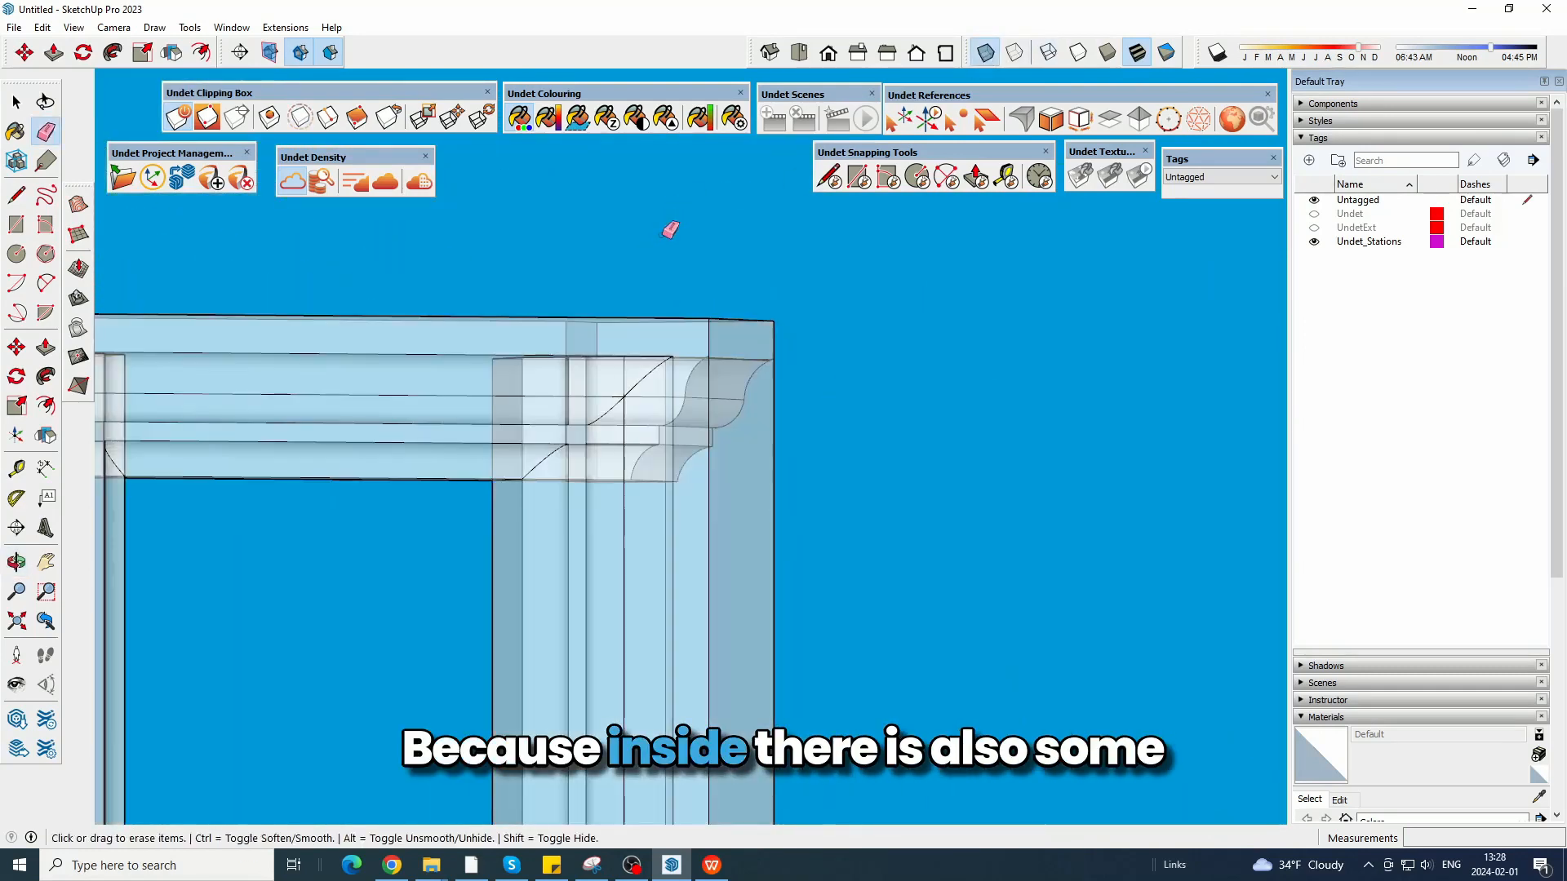
pyautogui.moveTo(669, 229)
pyautogui.mouseDown(button='middle')
pyautogui.moveTo(448, 406)
pyautogui.moveTo(364, 571)
pyautogui.mouseUp(button='middle')
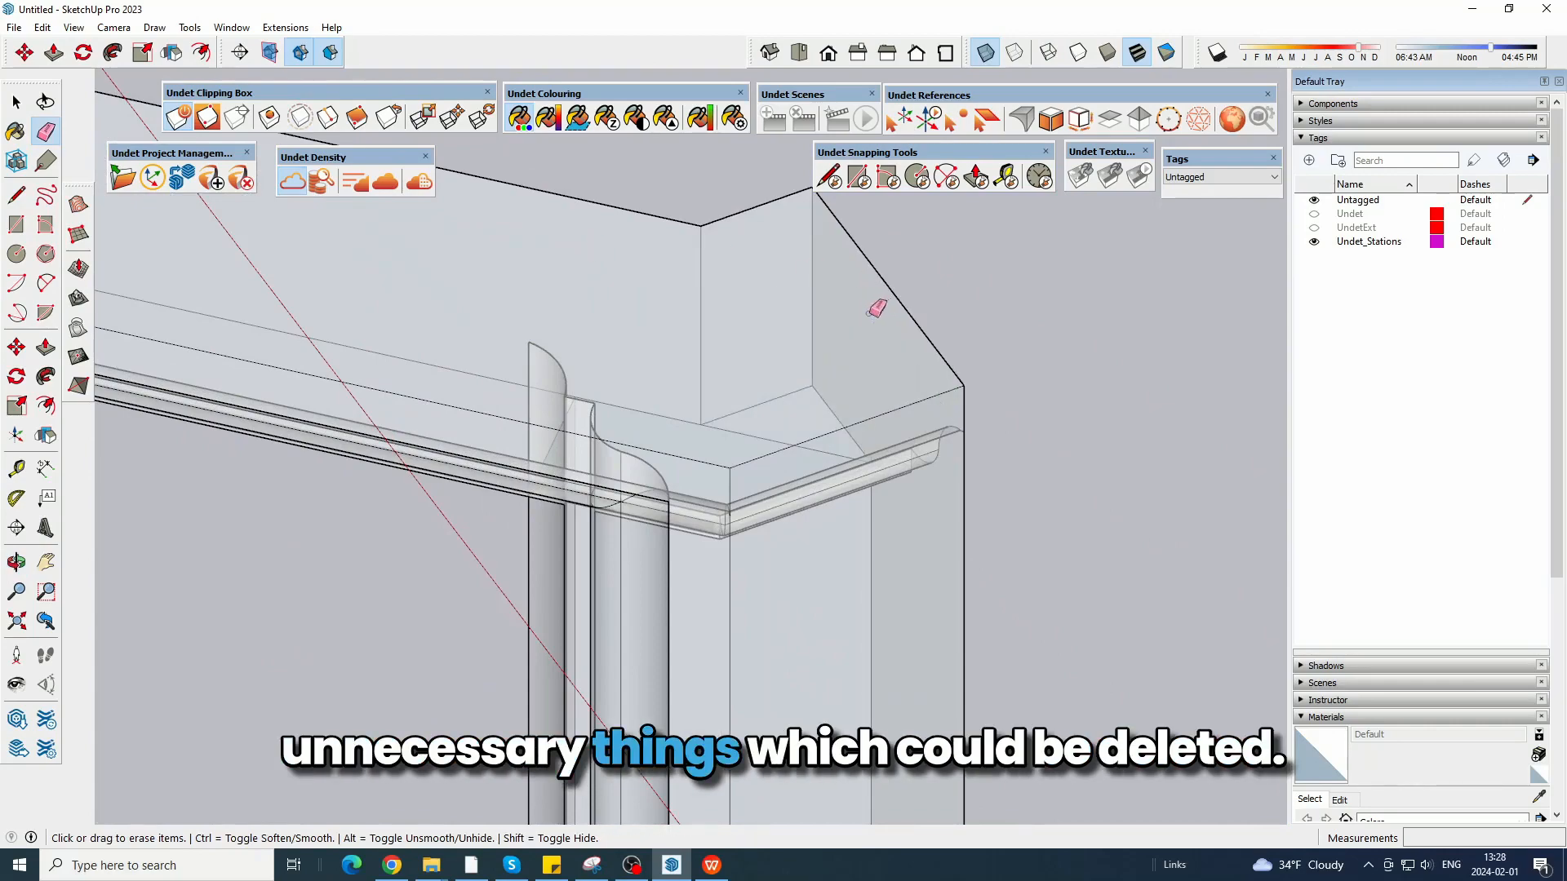
pyautogui.moveTo(823, 392)
pyautogui.mouseDown(button='middle')
pyautogui.moveTo(357, 370)
pyautogui.moveTo(752, 217)
pyautogui.moveTo(515, 294)
pyautogui.mouseUp(button='middle')
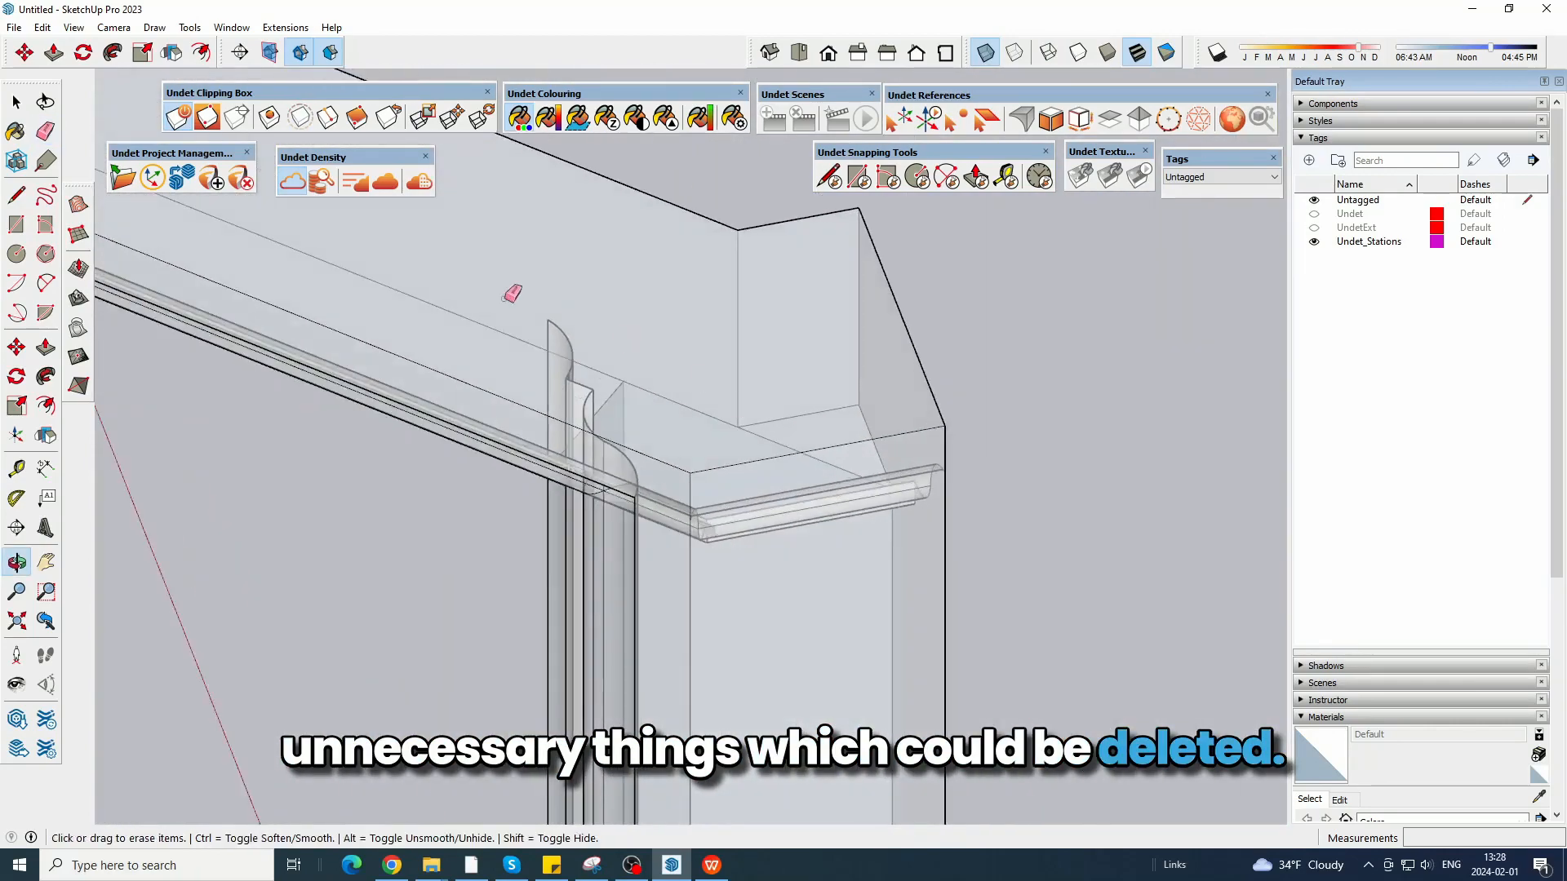
pyautogui.scroll(2, 591, 339)
pyautogui.moveTo(591, 339)
pyautogui.mouseDown(button='middle')
pyautogui.moveTo(493, 371)
pyautogui.moveTo(867, 227)
pyautogui.moveTo(688, 322)
pyautogui.moveTo(645, 446)
pyautogui.moveTo(683, 423)
pyautogui.mouseUp(button='middle')
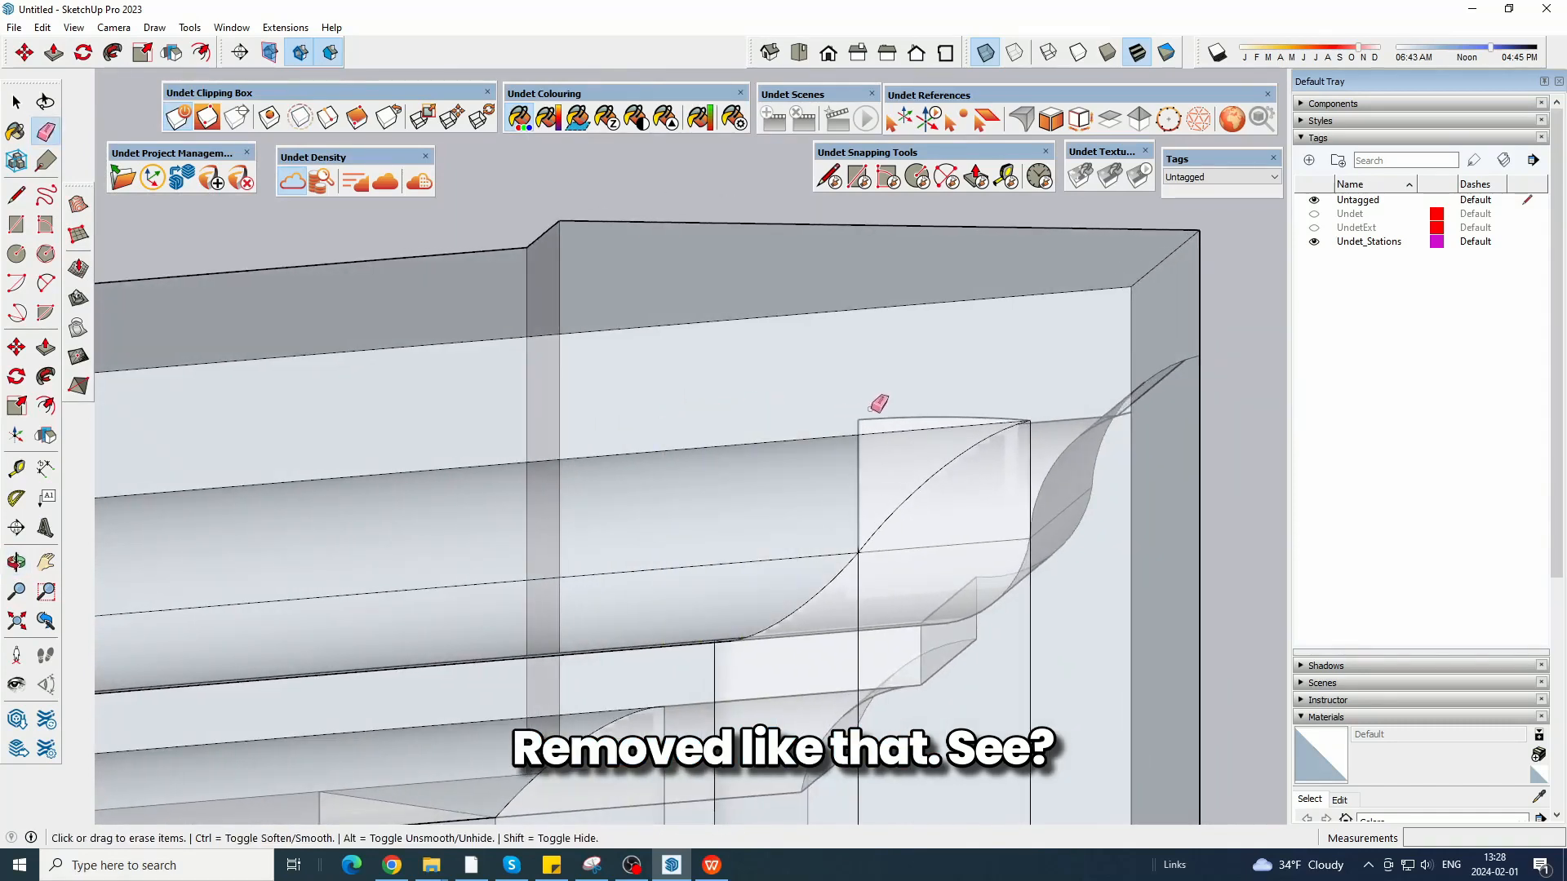
pyautogui.moveTo(864, 417)
pyautogui.mouseDown(button='middle')
pyautogui.moveTo(971, 286)
pyautogui.moveTo(938, 332)
pyautogui.moveTo(658, 252)
pyautogui.moveTo(573, 329)
pyautogui.moveTo(909, 511)
pyautogui.moveTo(868, 423)
pyautogui.moveTo(1011, 340)
pyautogui.moveTo(927, 500)
pyautogui.moveTo(903, 384)
pyautogui.moveTo(920, 461)
pyautogui.moveTo(669, 707)
pyautogui.moveTo(682, 392)
pyautogui.moveTo(968, 353)
pyautogui.moveTo(898, 370)
pyautogui.moveTo(903, 426)
pyautogui.moveTo(983, 234)
pyautogui.mouseUp(button='middle')
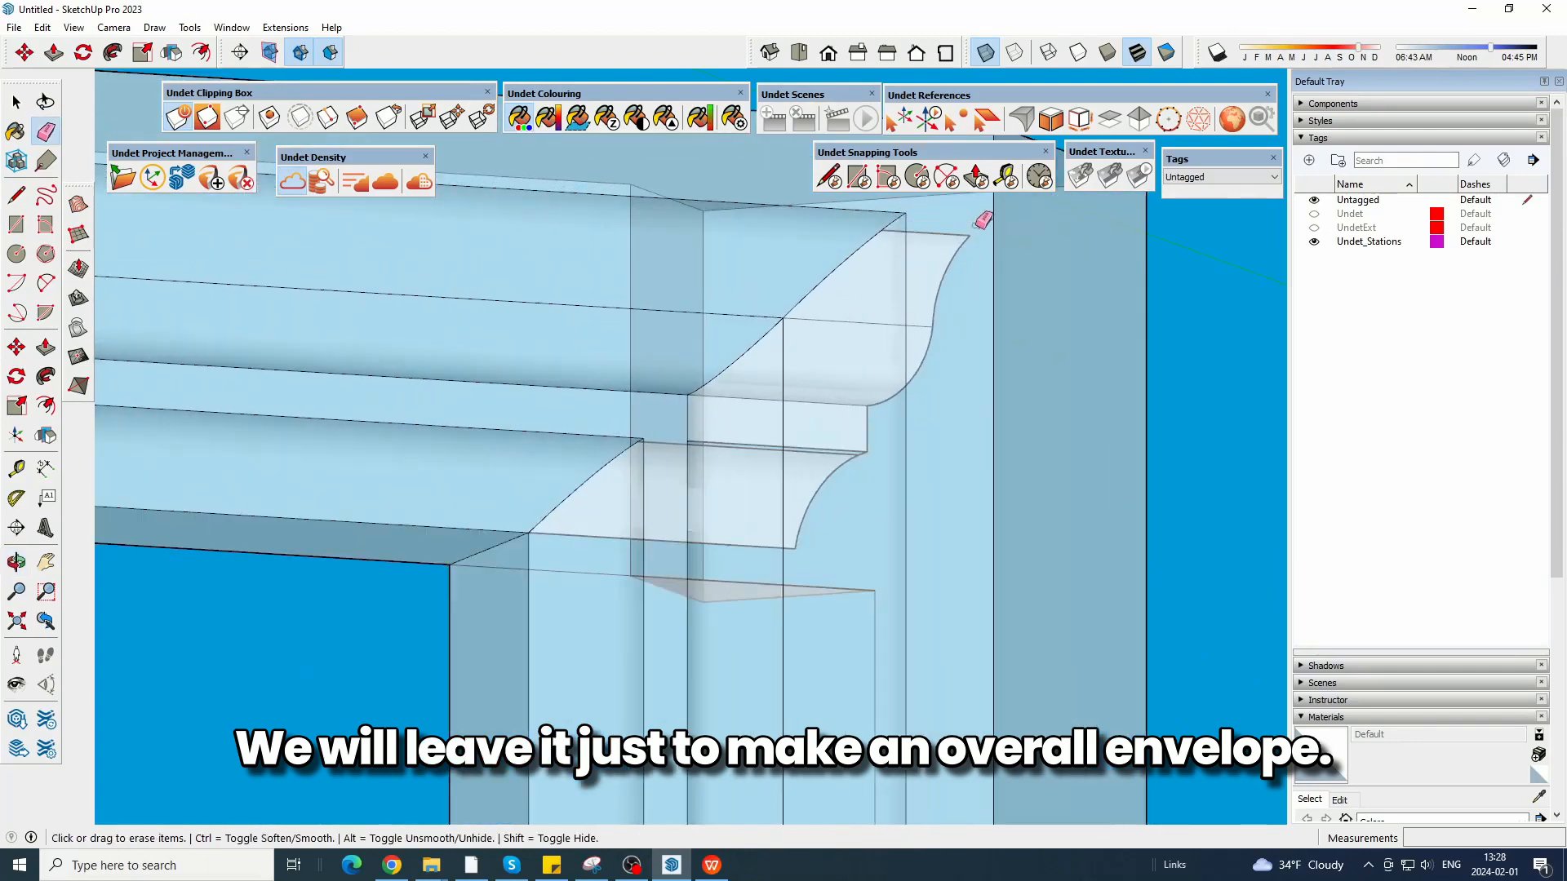
# Turn off X-ray display and show the point cloud together with the window frame in top view.
pyautogui.click(984, 54)
pyautogui.scroll(-10, 890, 319)
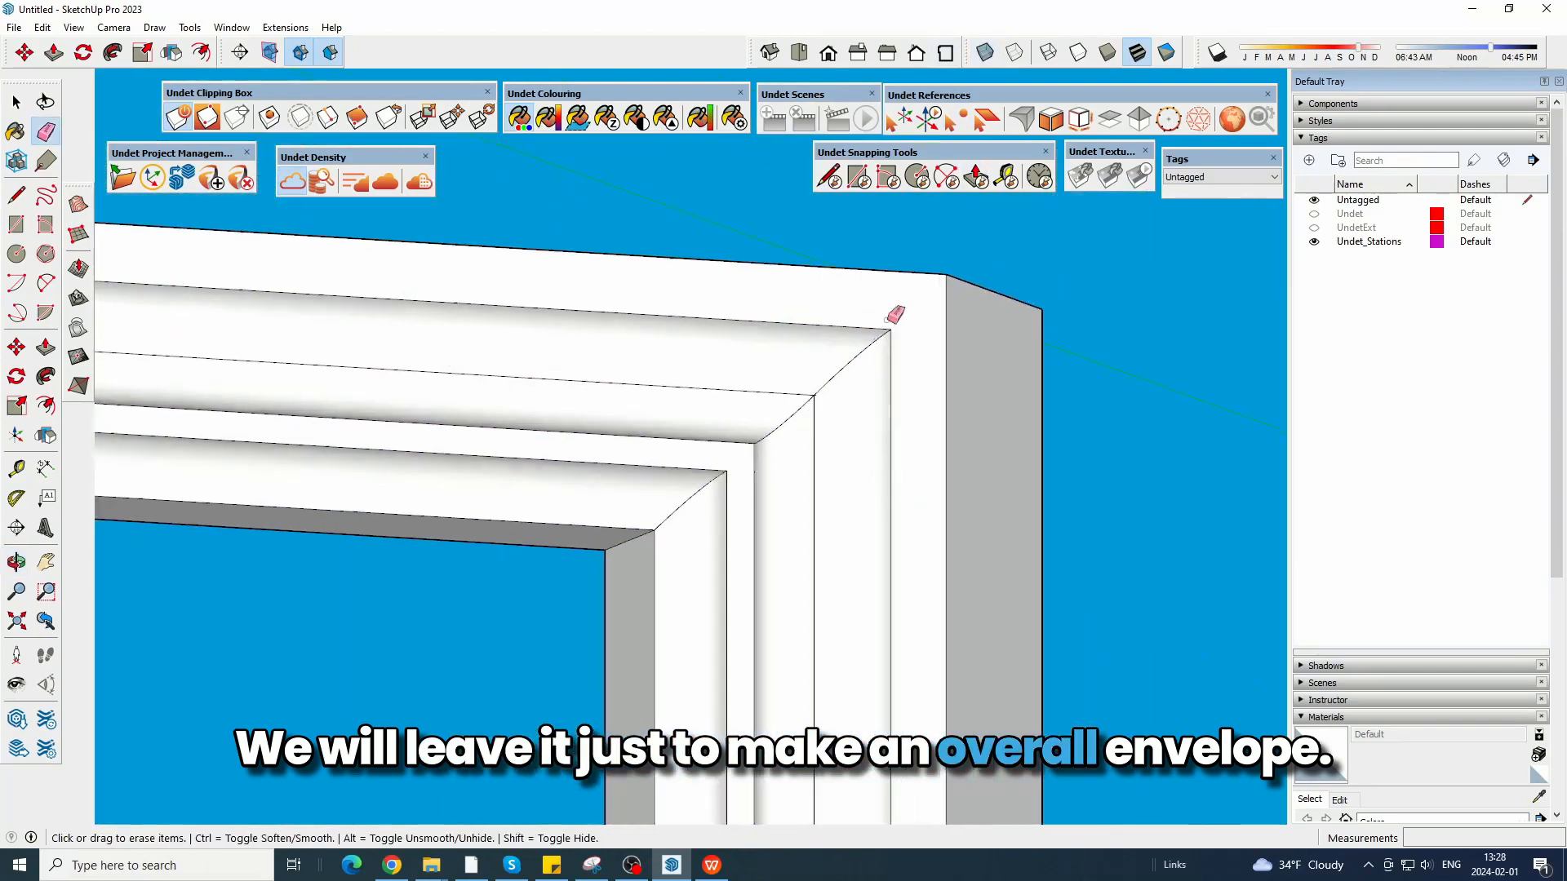
pyautogui.moveTo(999, 227); pyautogui.dragTo(844, 351, button='middle')
pyautogui.scroll(-6, 697, 246)
pyautogui.scroll(2, 654, 256)
pyautogui.click(319, 181)
pyautogui.click(858, 52)
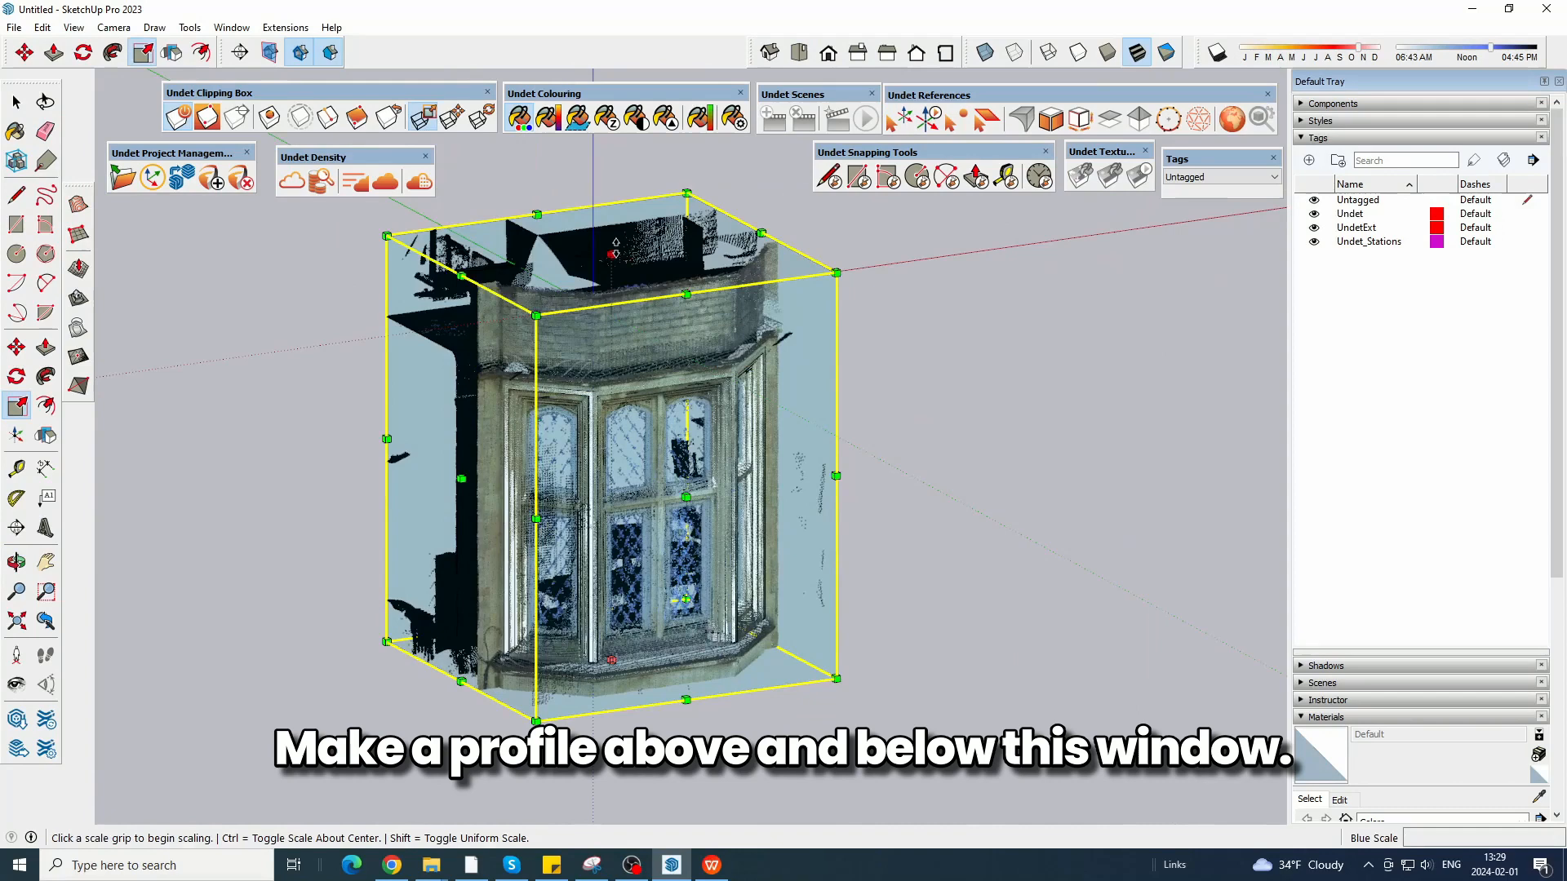
# Stretch the clipping box downward until it includes the hanging part below the window, ending just above the door arch.
pyautogui.moveTo(616, 248); pyautogui.dragTo(627, 201)
pyautogui.moveTo(710, 599); pyautogui.dragTo(734, 555, button='middle')
pyautogui.keyDown('shift'); pyautogui.moveTo(674, 693); pyautogui.dragTo(668, 424, button='middle'); pyautogui.keyUp('shift')
pyautogui.scroll(-5, 667, 424)
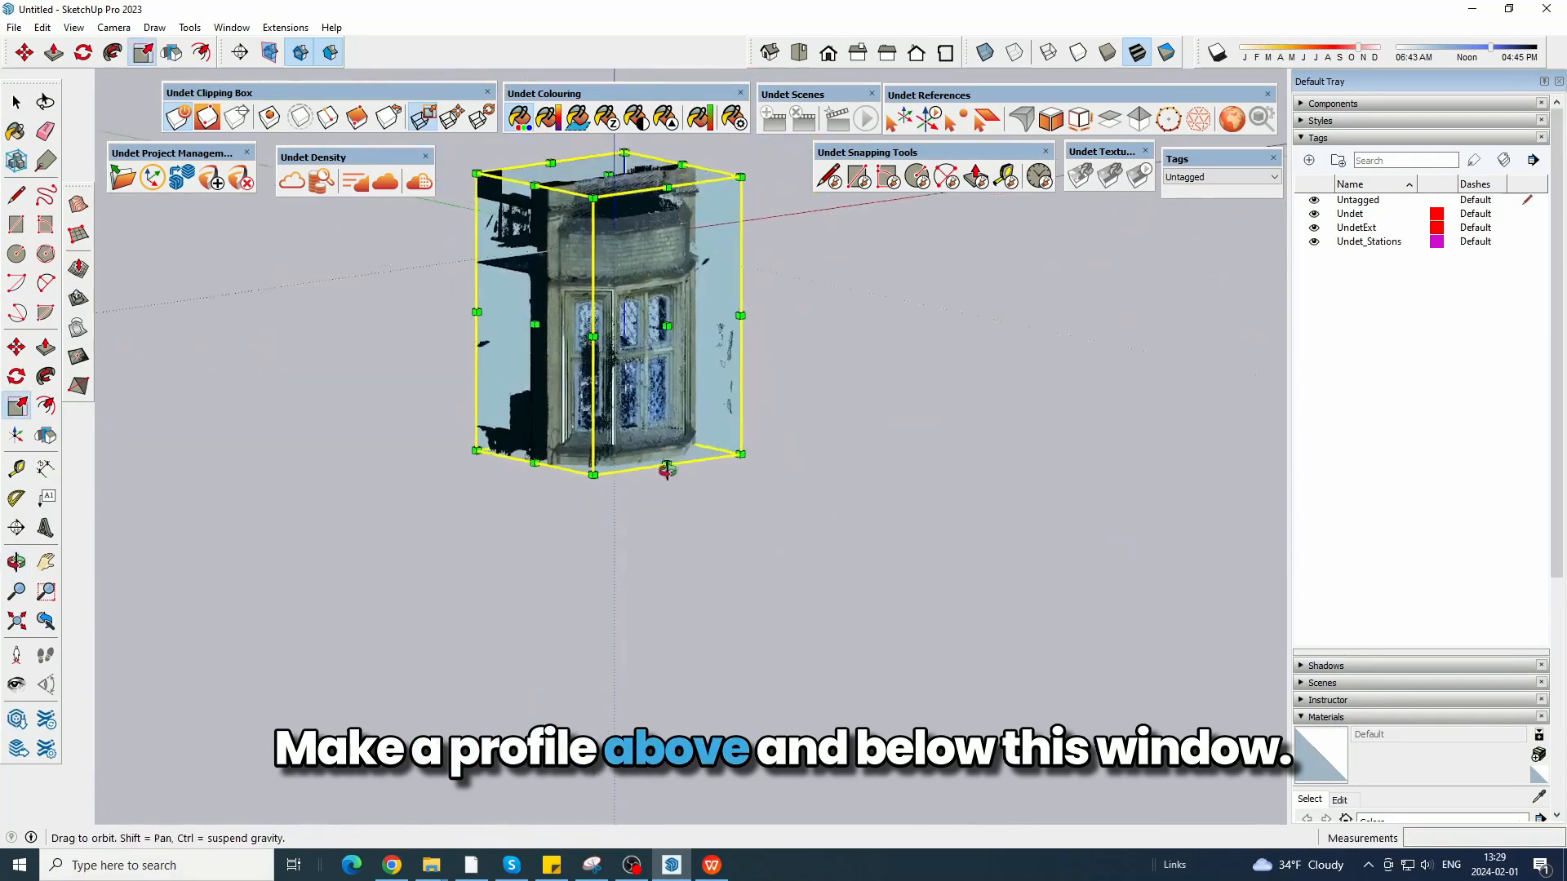
pyautogui.moveTo(609, 448); pyautogui.dragTo(629, 618)
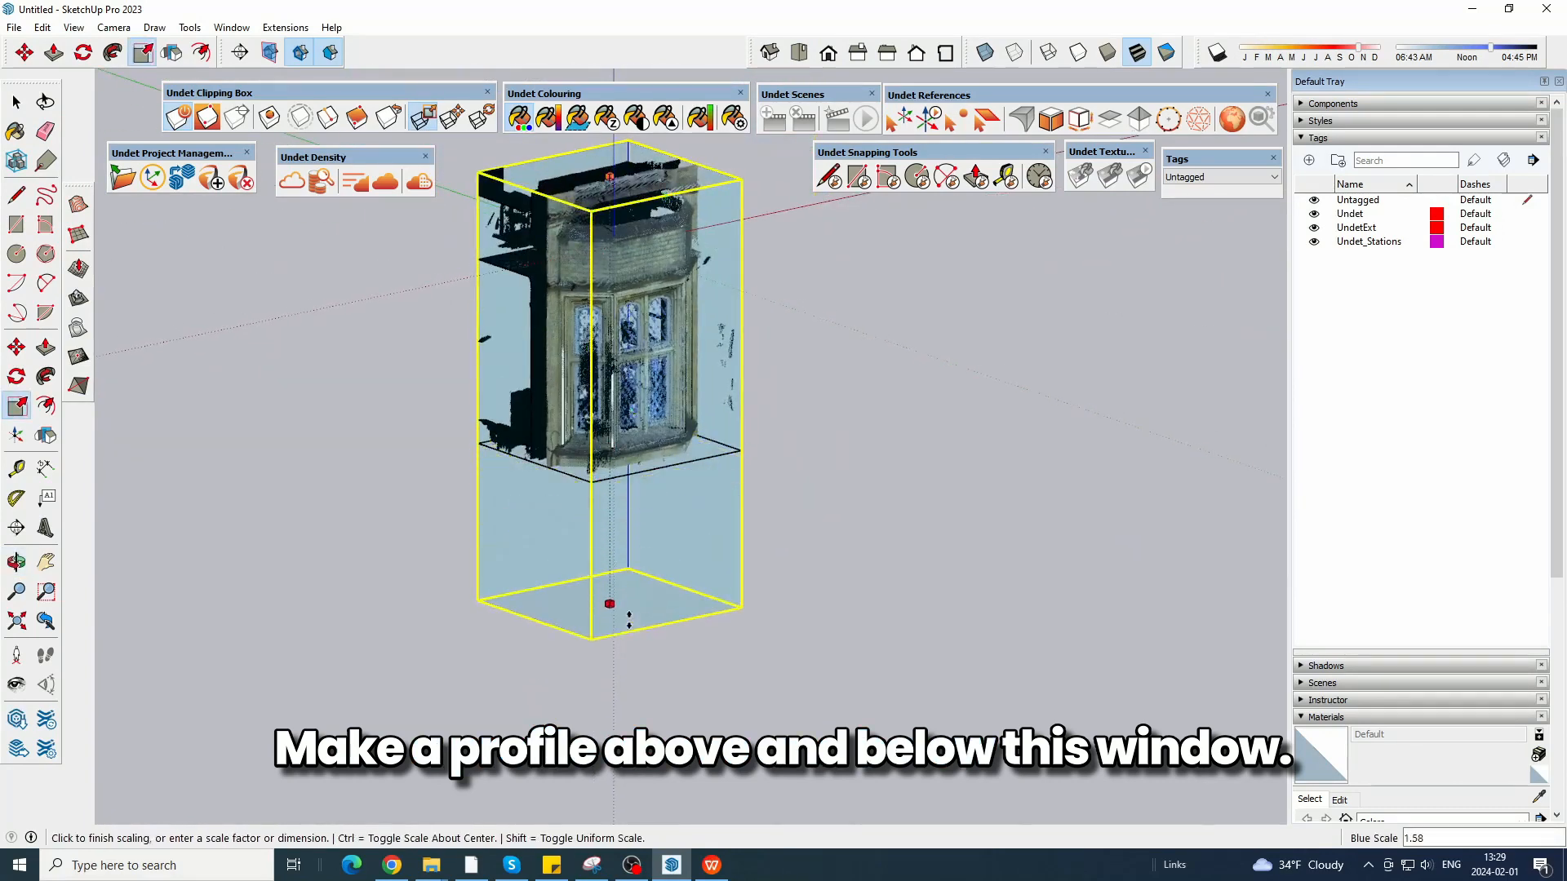
pyautogui.moveTo(637, 499); pyautogui.dragTo(653, 526)
pyautogui.scroll(3, 655, 529)
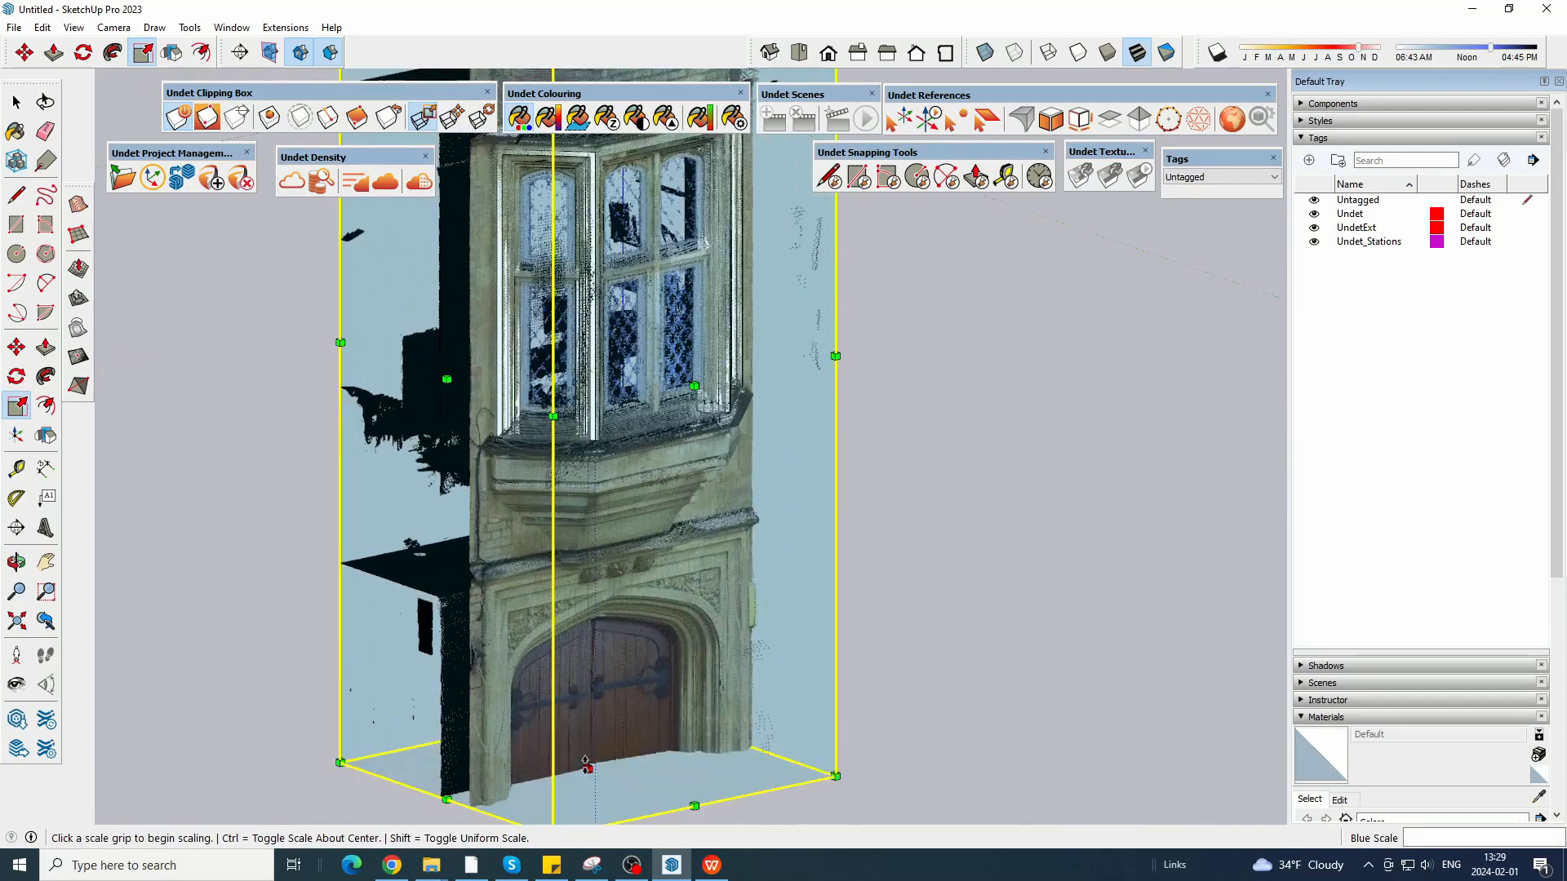
pyautogui.moveTo(585, 765); pyautogui.dragTo(600, 592)
pyautogui.click(569, 638)
pyautogui.scroll(-5, 569, 639)
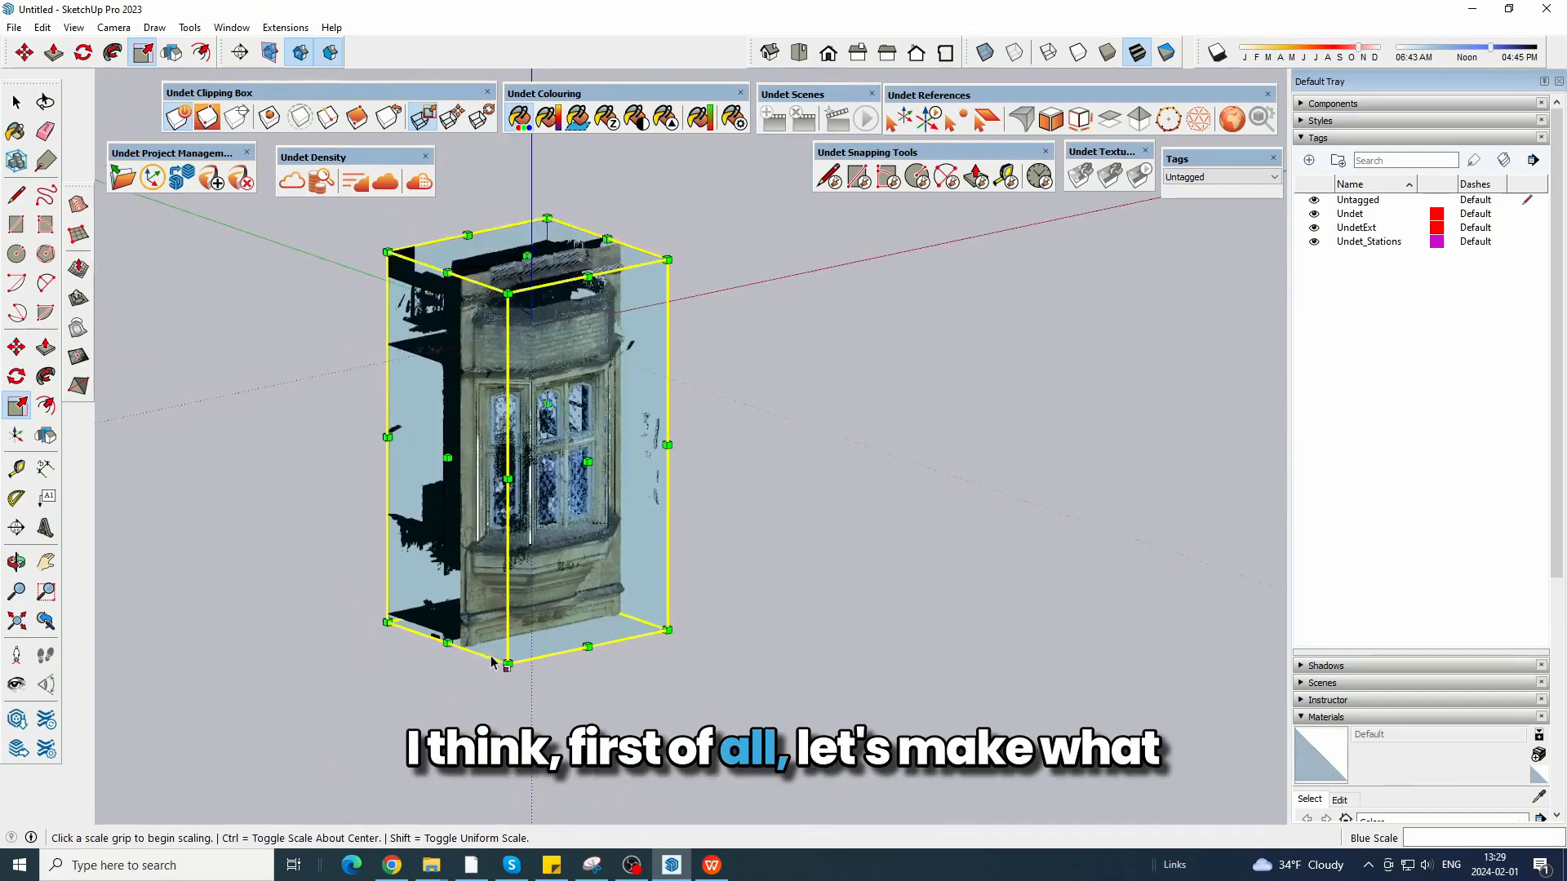
# Lower the top of the clipping box to the lower part of the window with a vertical scale of about 0.36.
pyautogui.click(523, 263)
pyautogui.scroll(3, 538, 504)
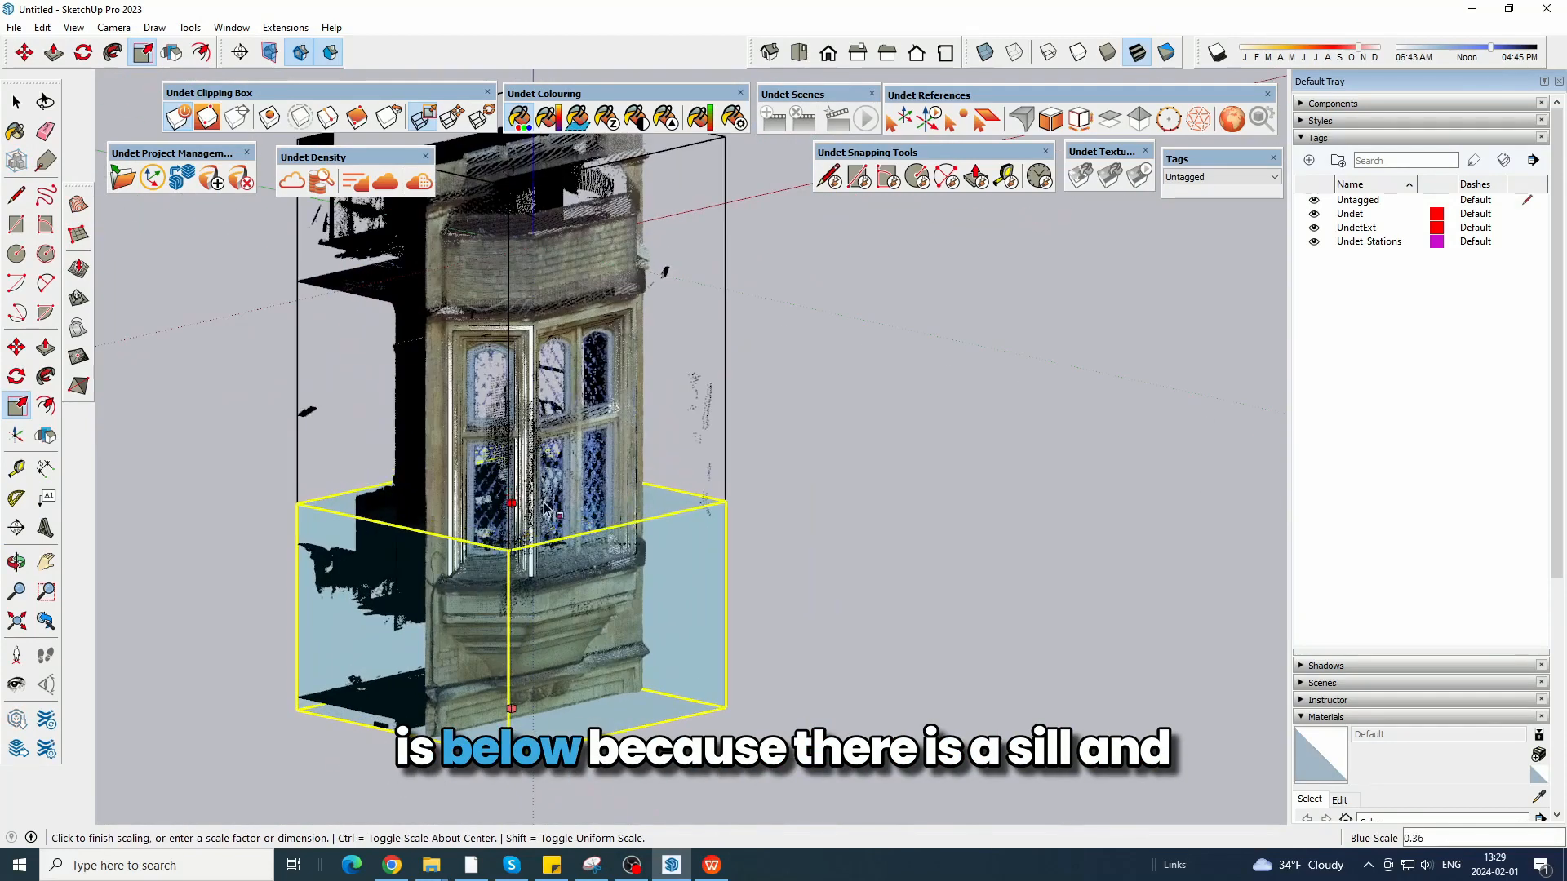
pyautogui.click(546, 503)
pyautogui.press('space')
pyautogui.scroll(3, 503, 654)
pyautogui.scroll(3, 503, 653)
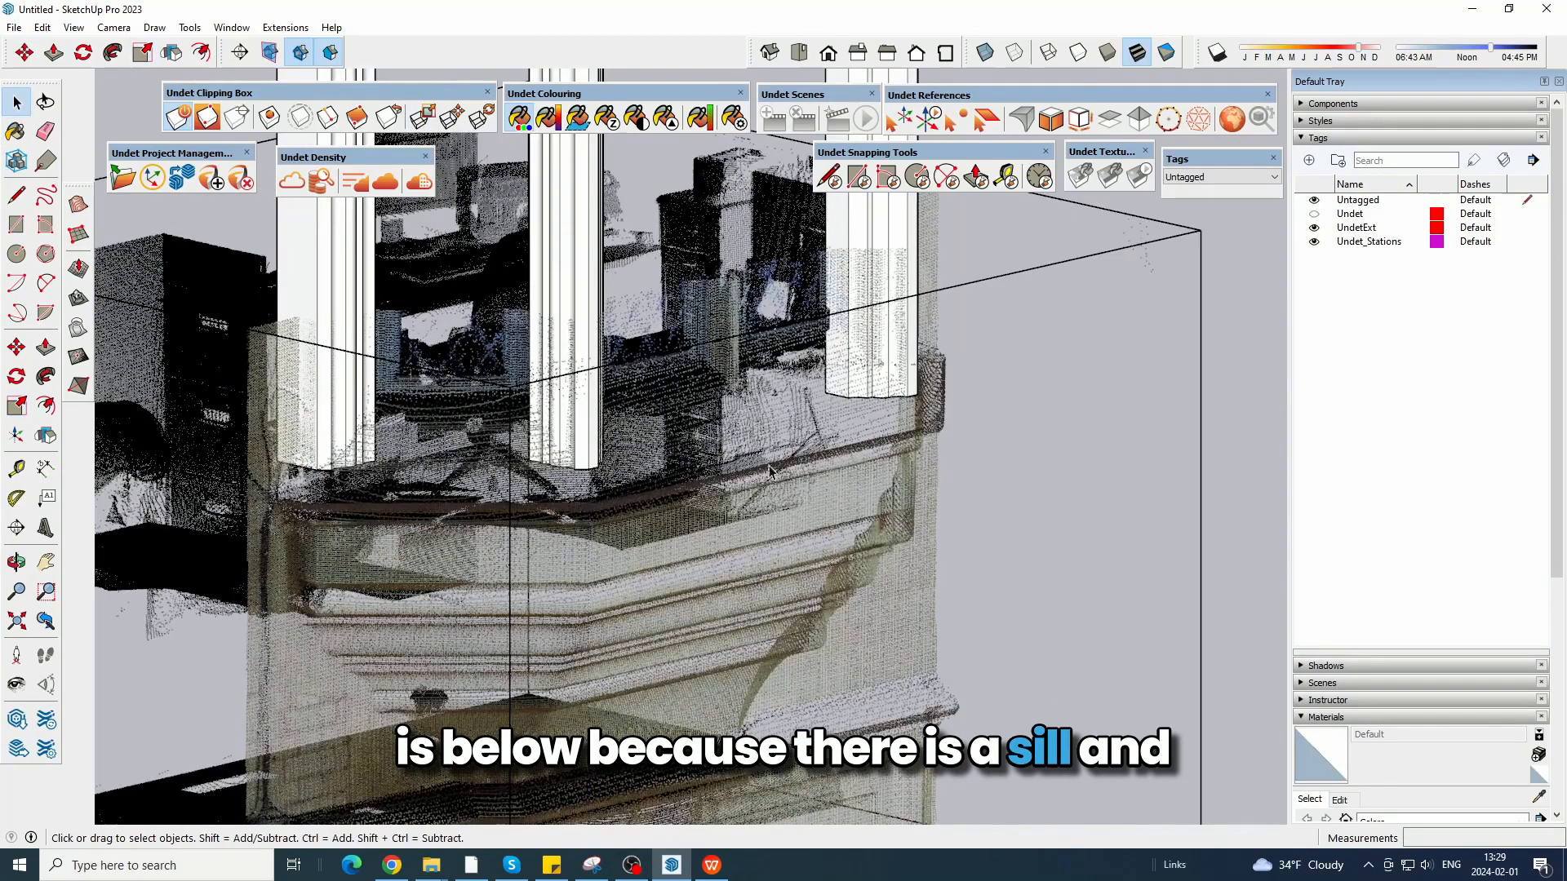
pyautogui.moveTo(768, 471); pyautogui.dragTo(736, 399, button='middle')
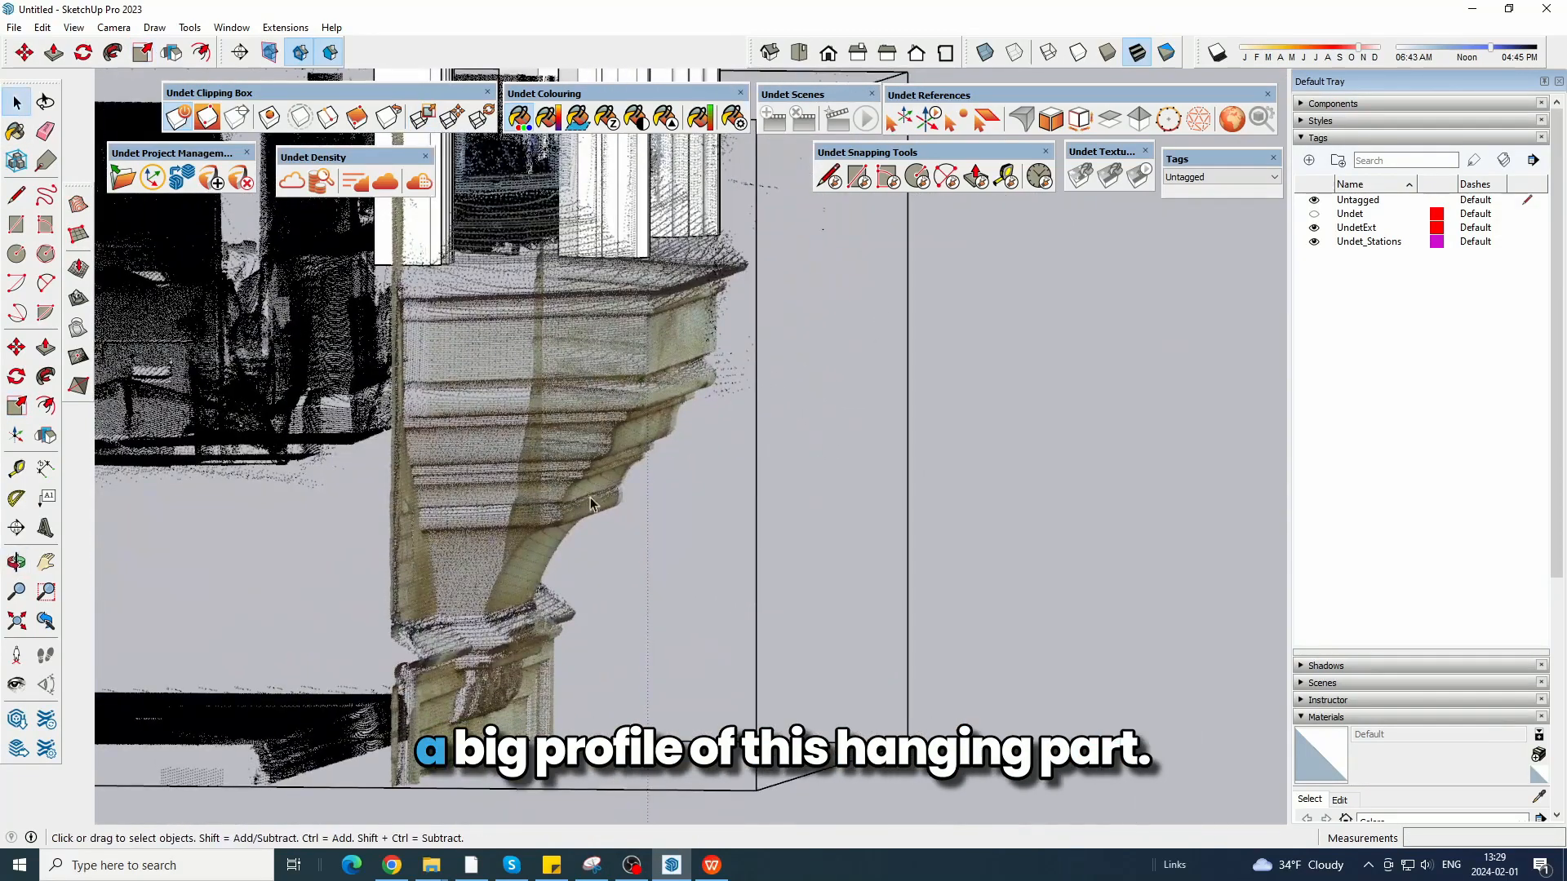
pyautogui.moveTo(827, 357); pyautogui.dragTo(690, 457, button='middle')
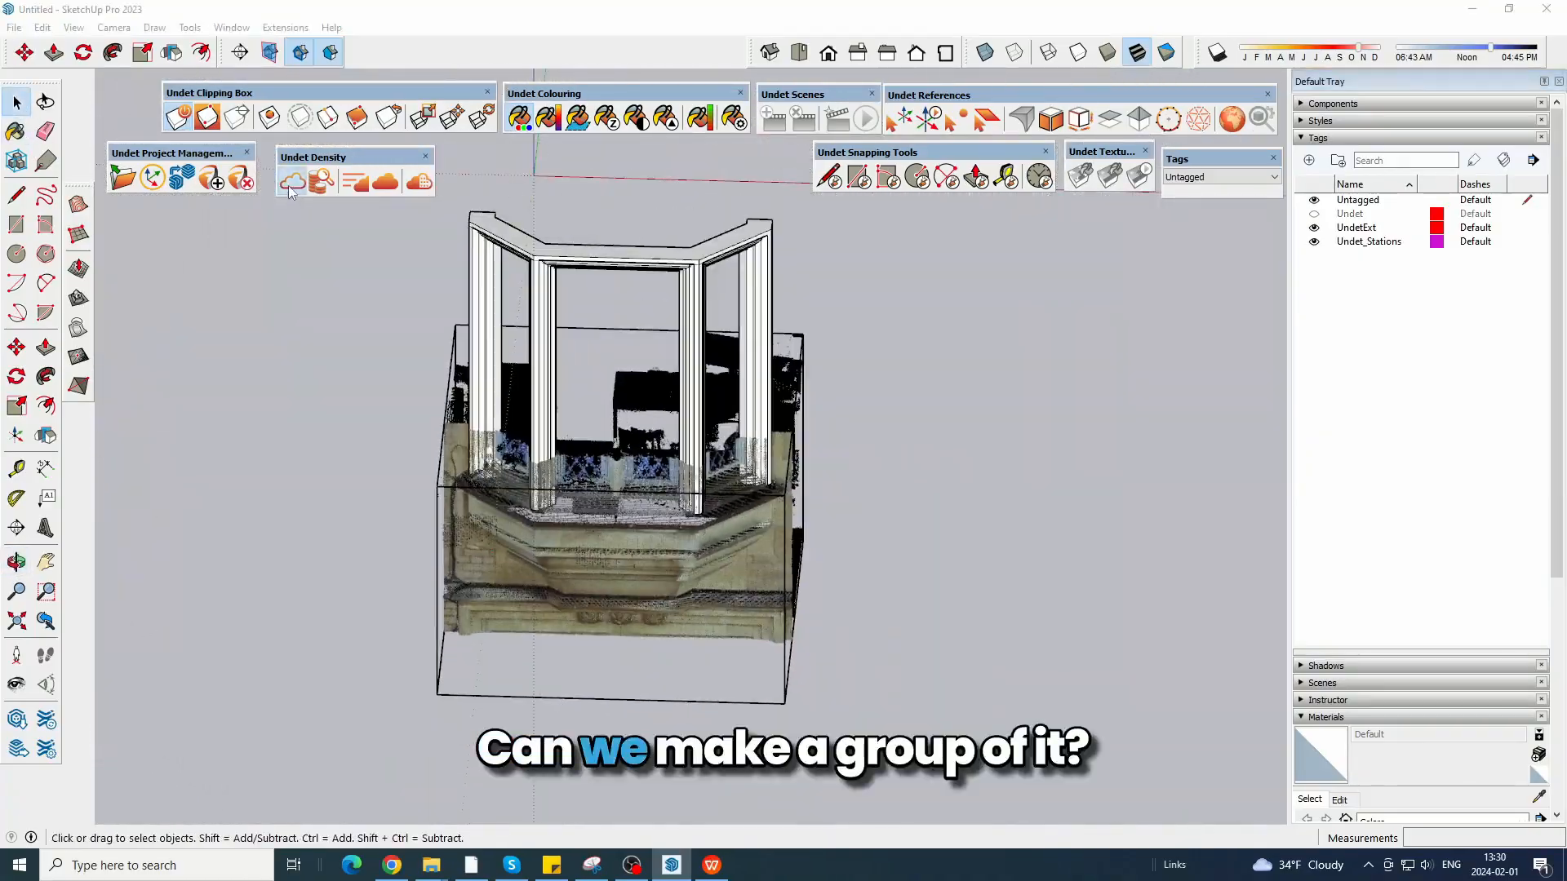
# Hide the point cloud and make the whole cornice and post frame one group.
pyautogui.click(1314, 228)
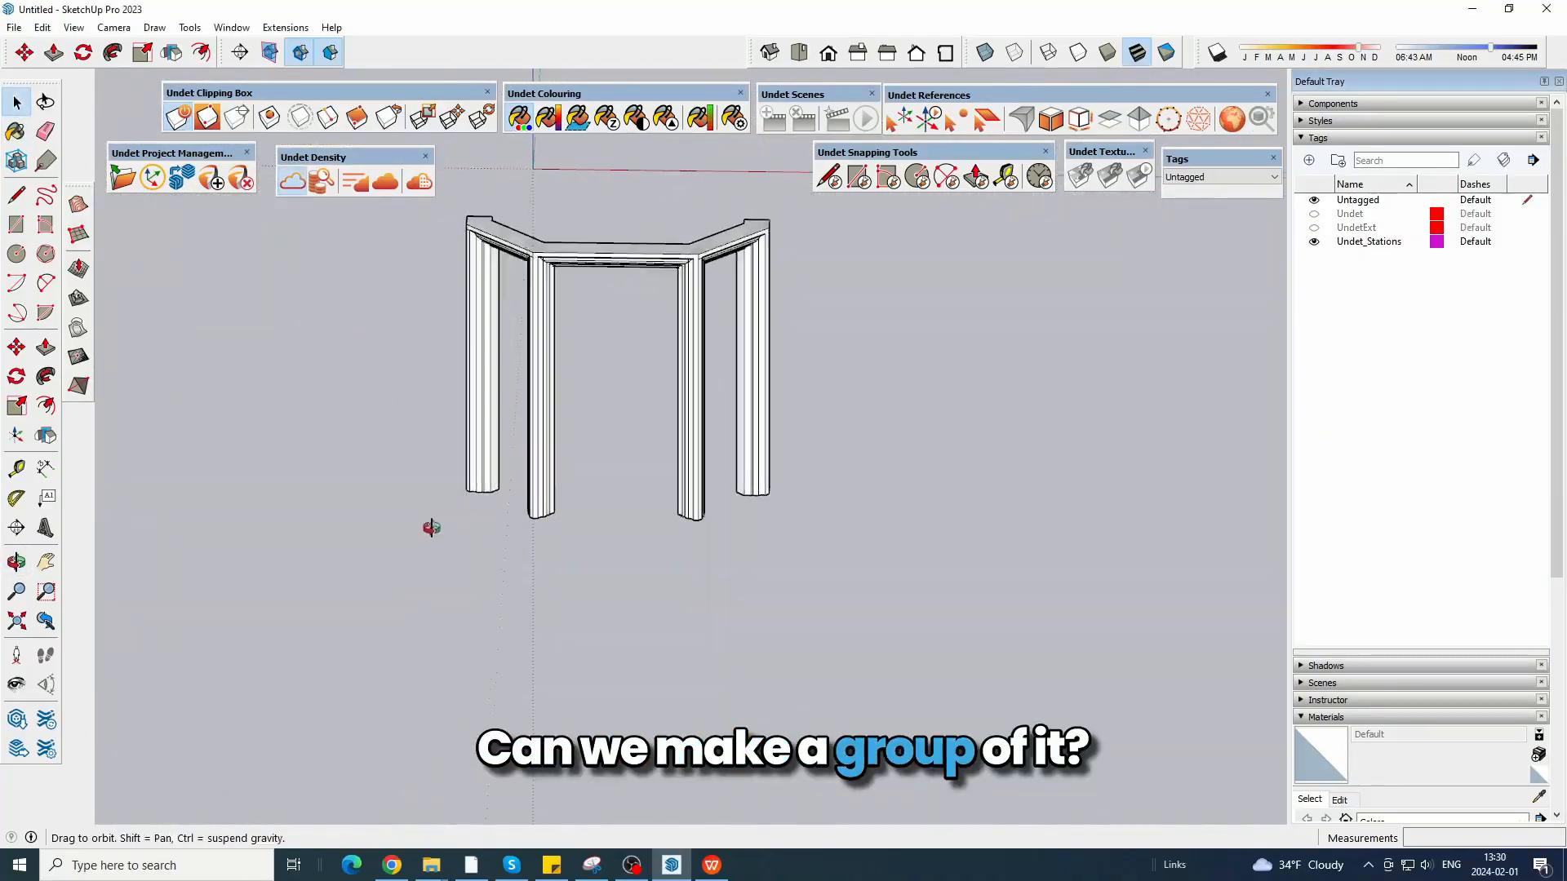
pyautogui.moveTo(430, 525); pyautogui.dragTo(506, 561, button='middle')
pyautogui.hotkey('ctrl', 'a')
pyautogui.click(251, 201)
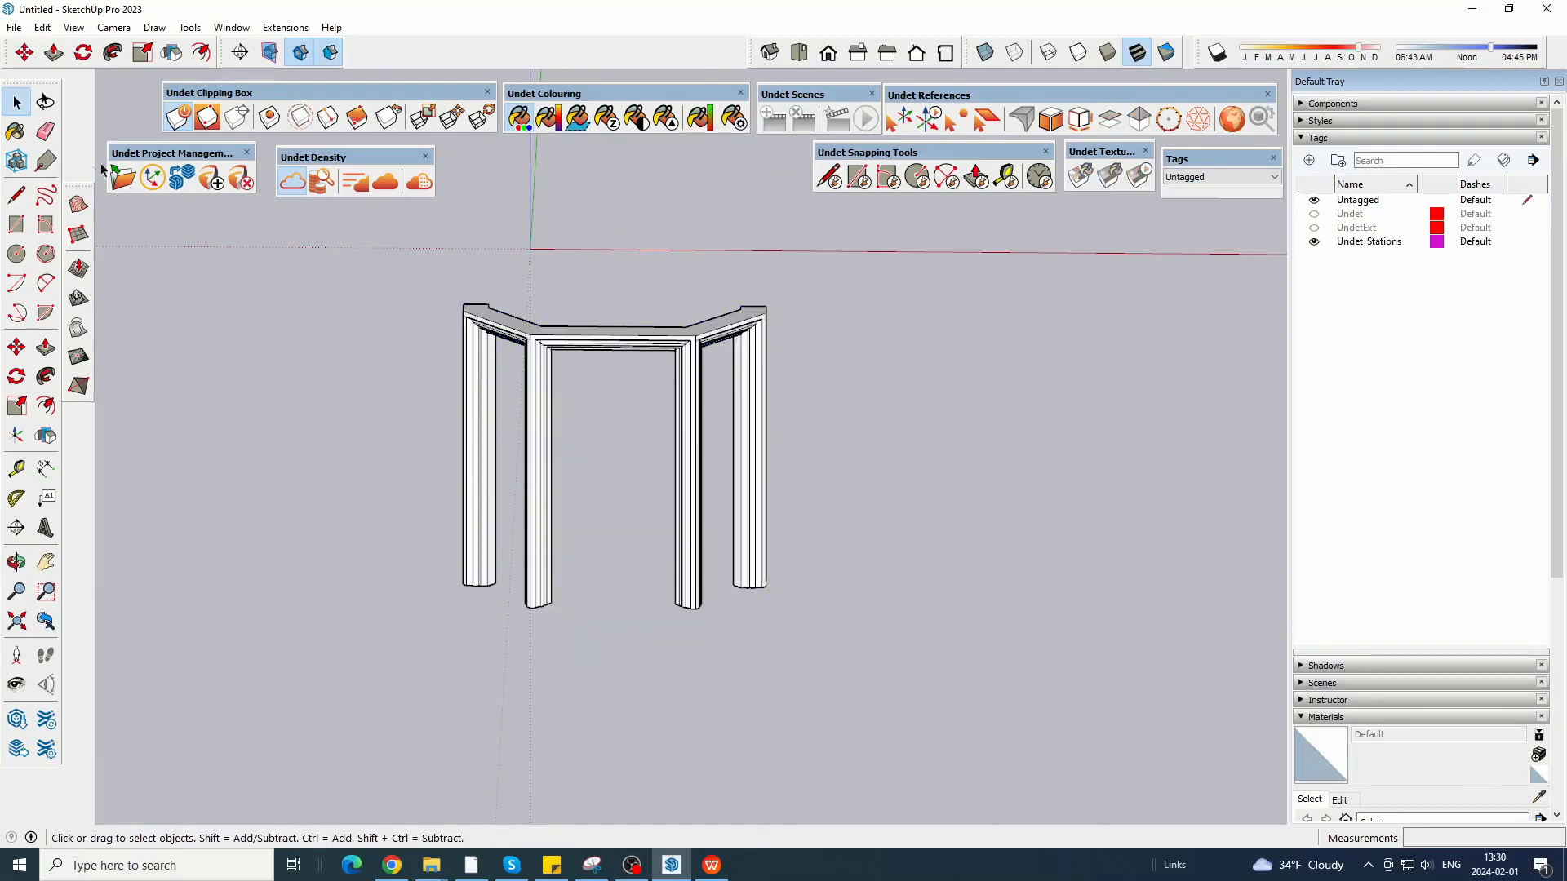
pyautogui.click(294, 184)
pyautogui.scroll(8, 515, 635)
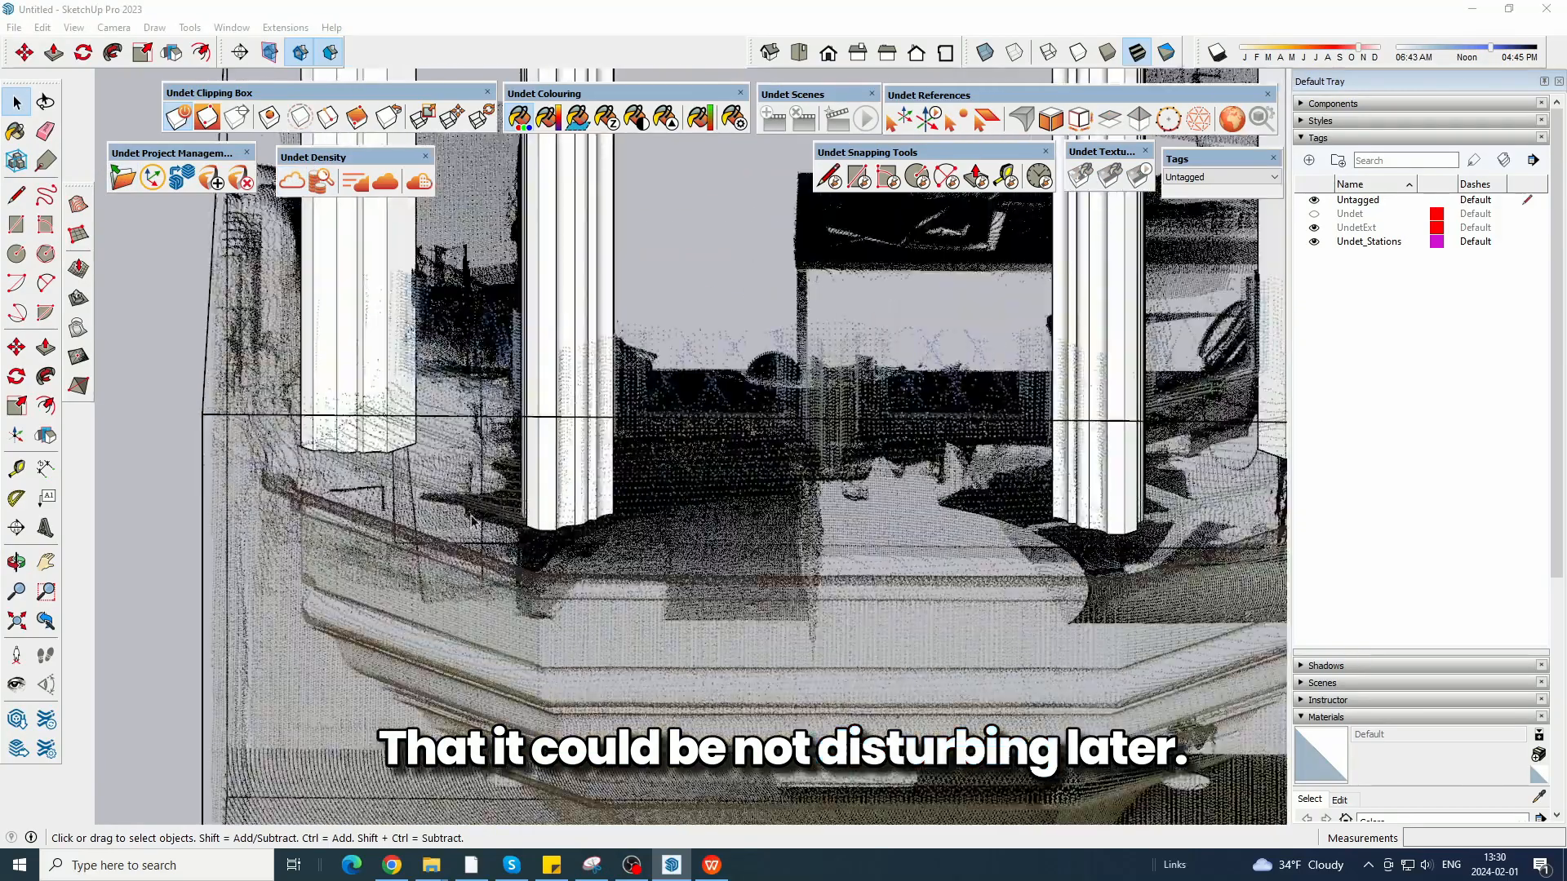
# Draw connected lines along the outer lower corners of the posts as a Follow Me path for the bottom profile.
pyautogui.press('l')
pyautogui.click(318, 468)
pyautogui.click(368, 518)
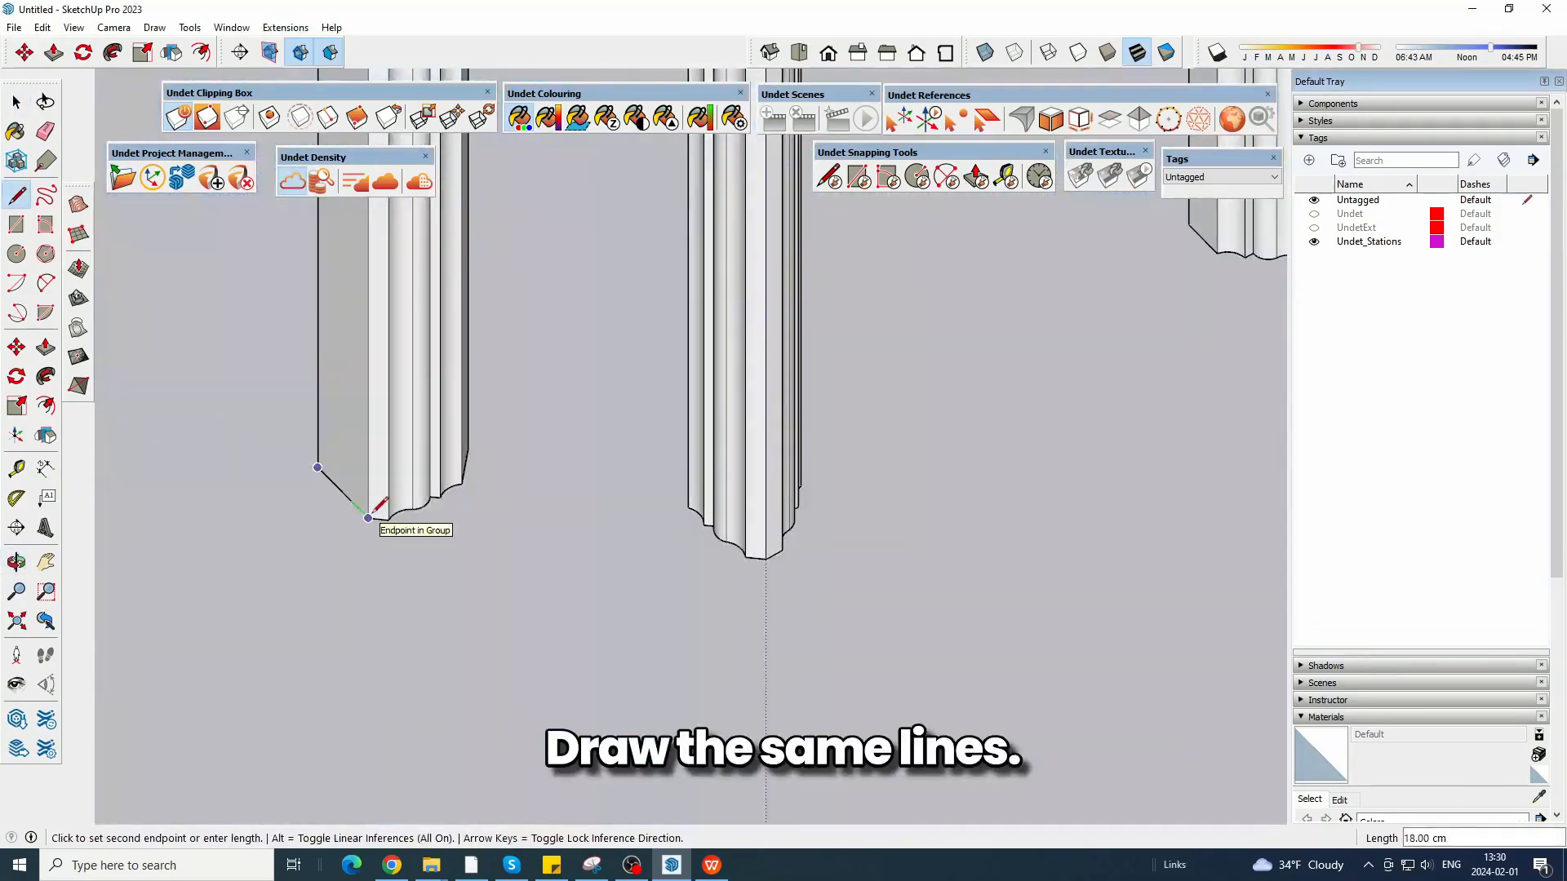
pyautogui.scroll(-3, 767, 559)
pyautogui.moveTo(1081, 565); pyautogui.dragTo(804, 545, button='middle')
pyautogui.scroll(3, 803, 546)
pyautogui.click(803, 551)
pyautogui.click(861, 500)
pyautogui.scroll(-5, 942, 510)
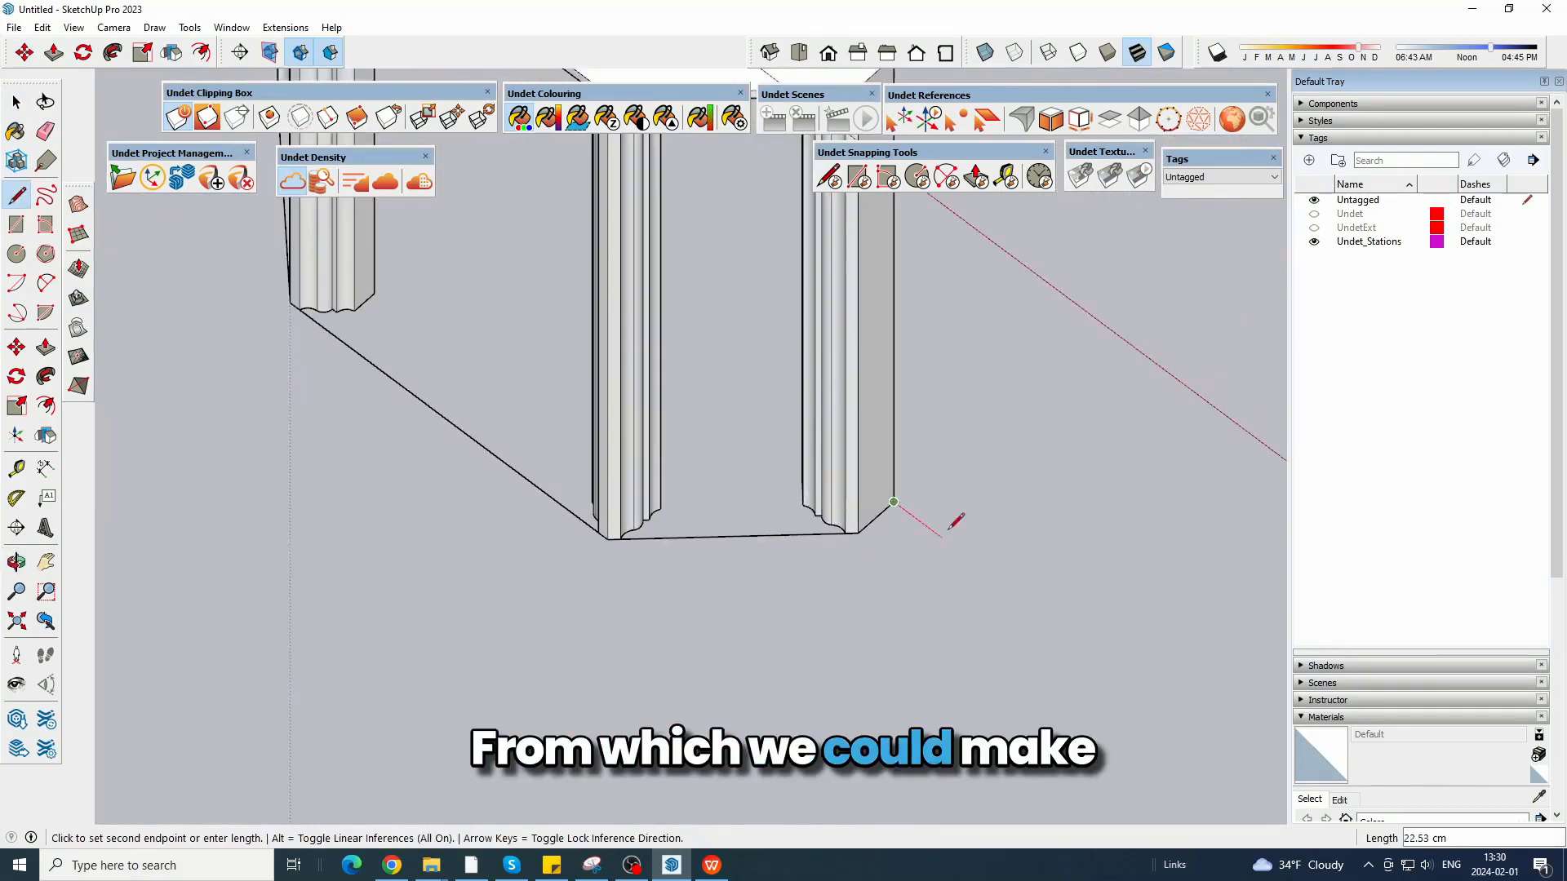
pyautogui.click(16, 102)
pyautogui.scroll(3, 382, 585)
pyautogui.moveTo(382, 585); pyautogui.dragTo(769, 514, button='middle')
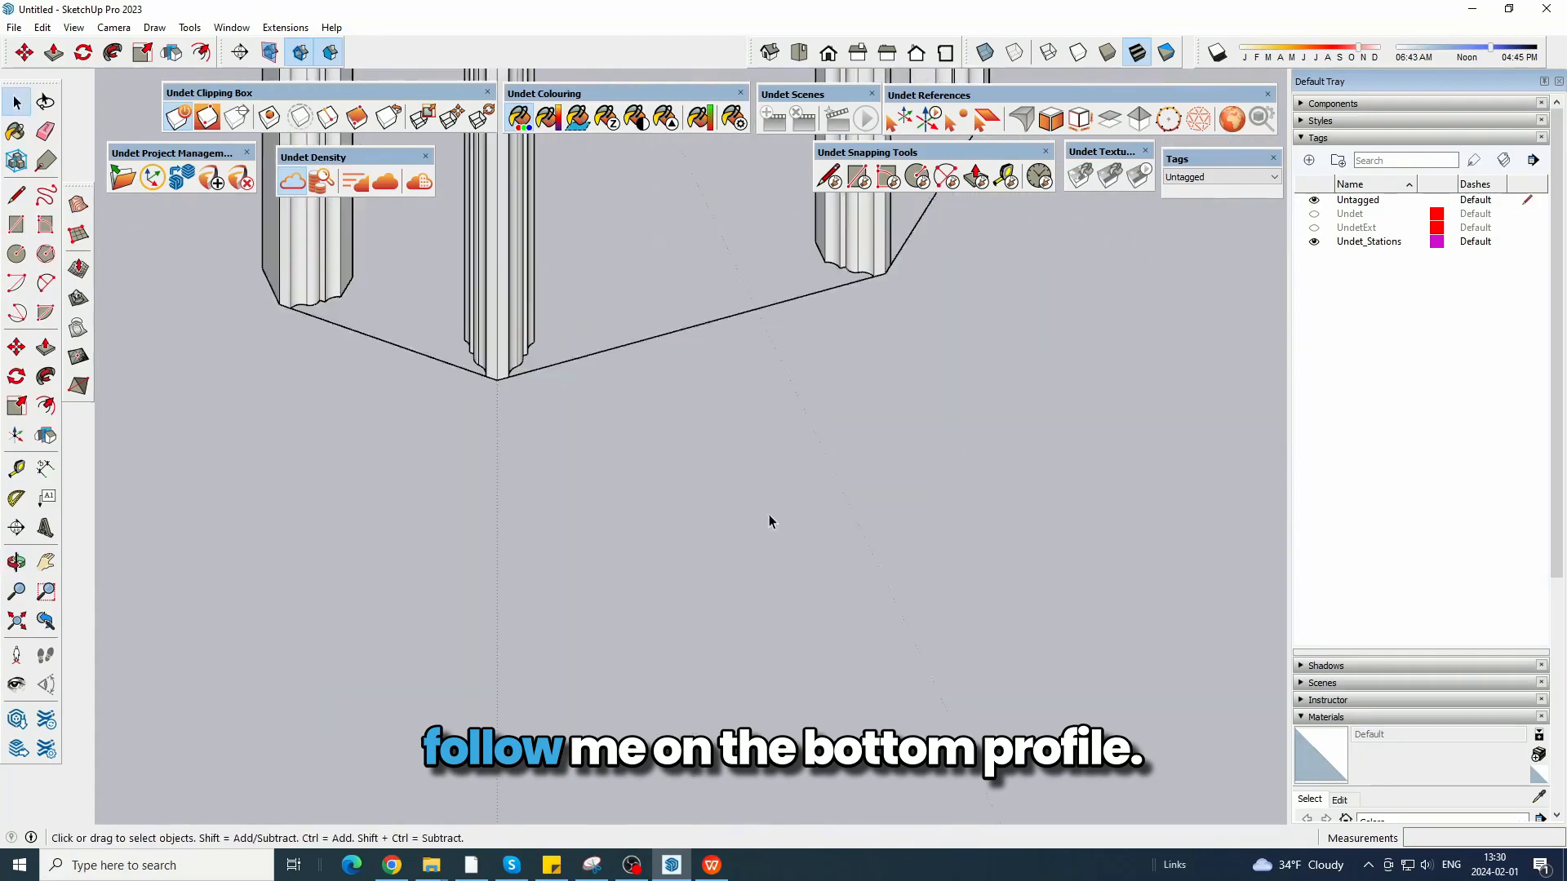
# Show the point cloud and narrow the clipping box to a thin slice through the hanging part at the front of the bay.
pyautogui.scroll(-4, 686, 562)
pyautogui.moveTo(678, 561); pyautogui.dragTo(811, 472, button='middle')
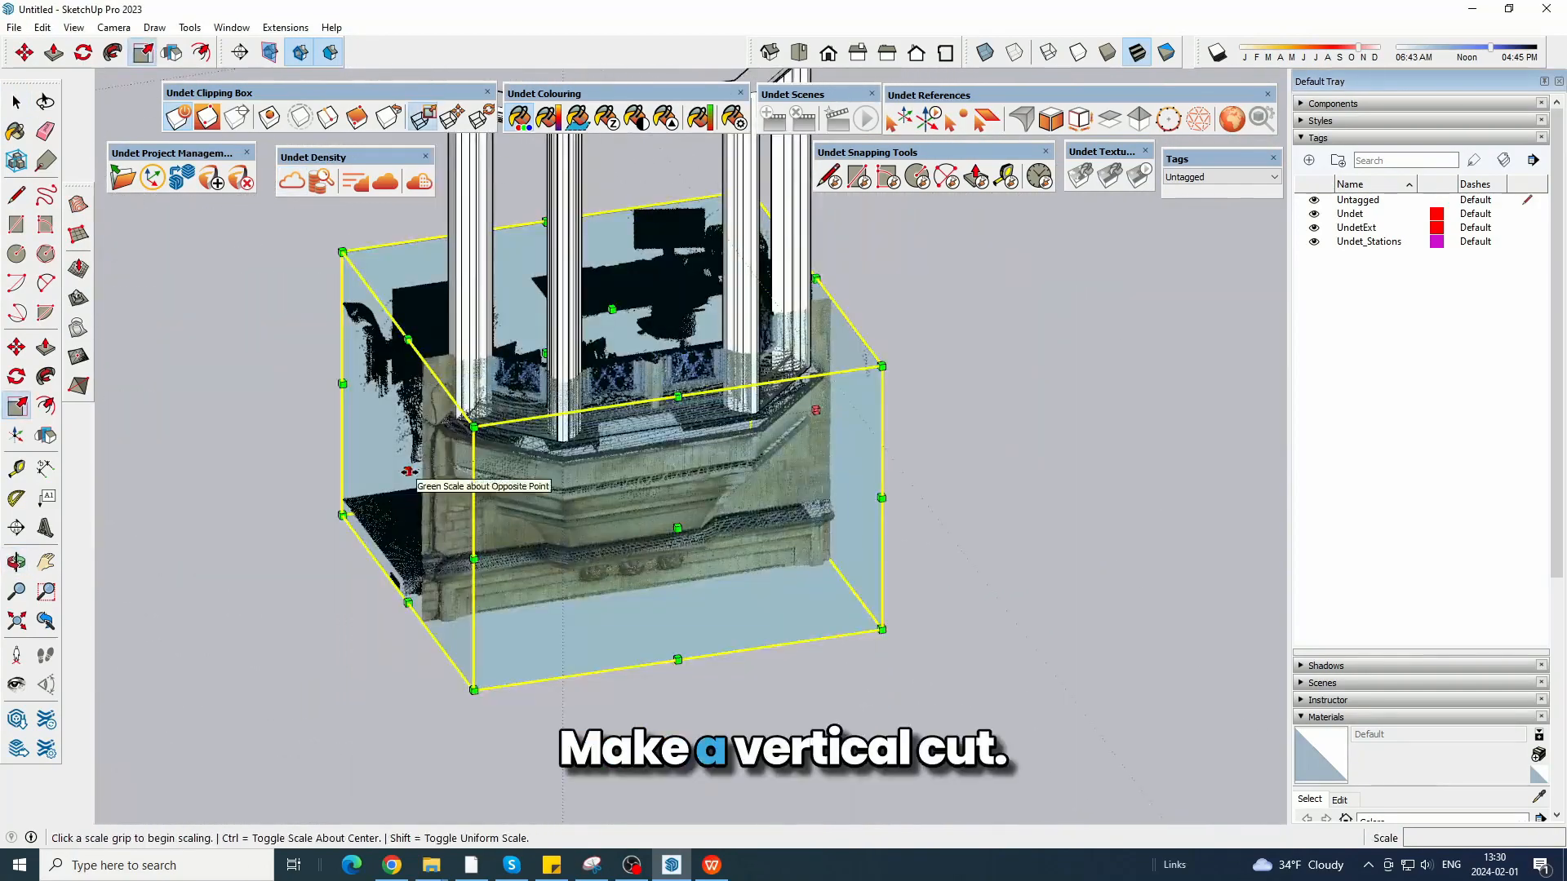
pyautogui.moveTo(409, 471); pyautogui.dragTo(610, 471)
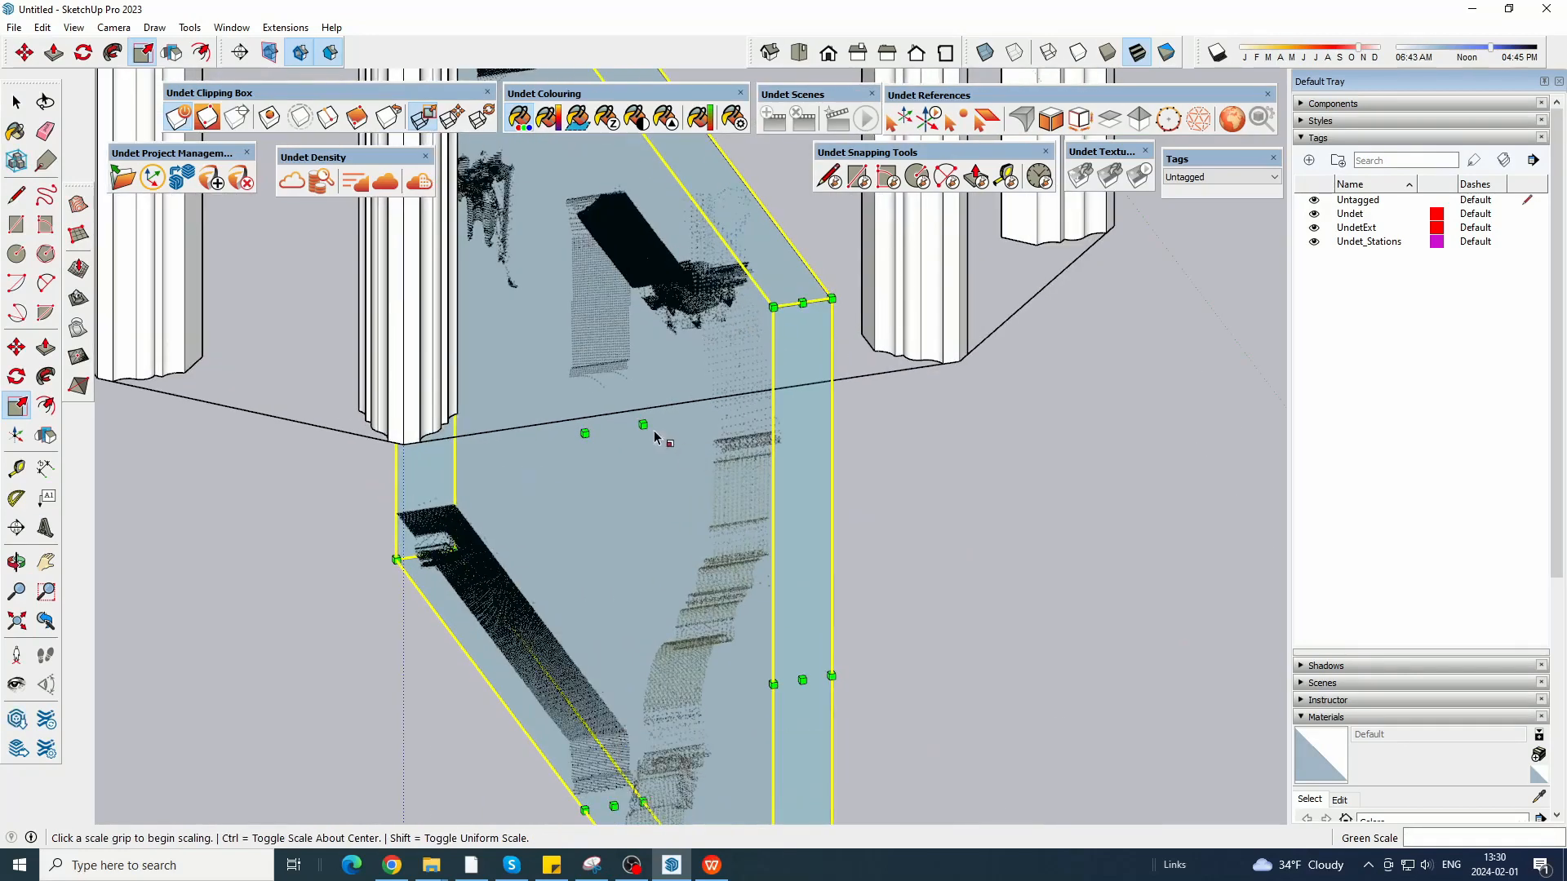
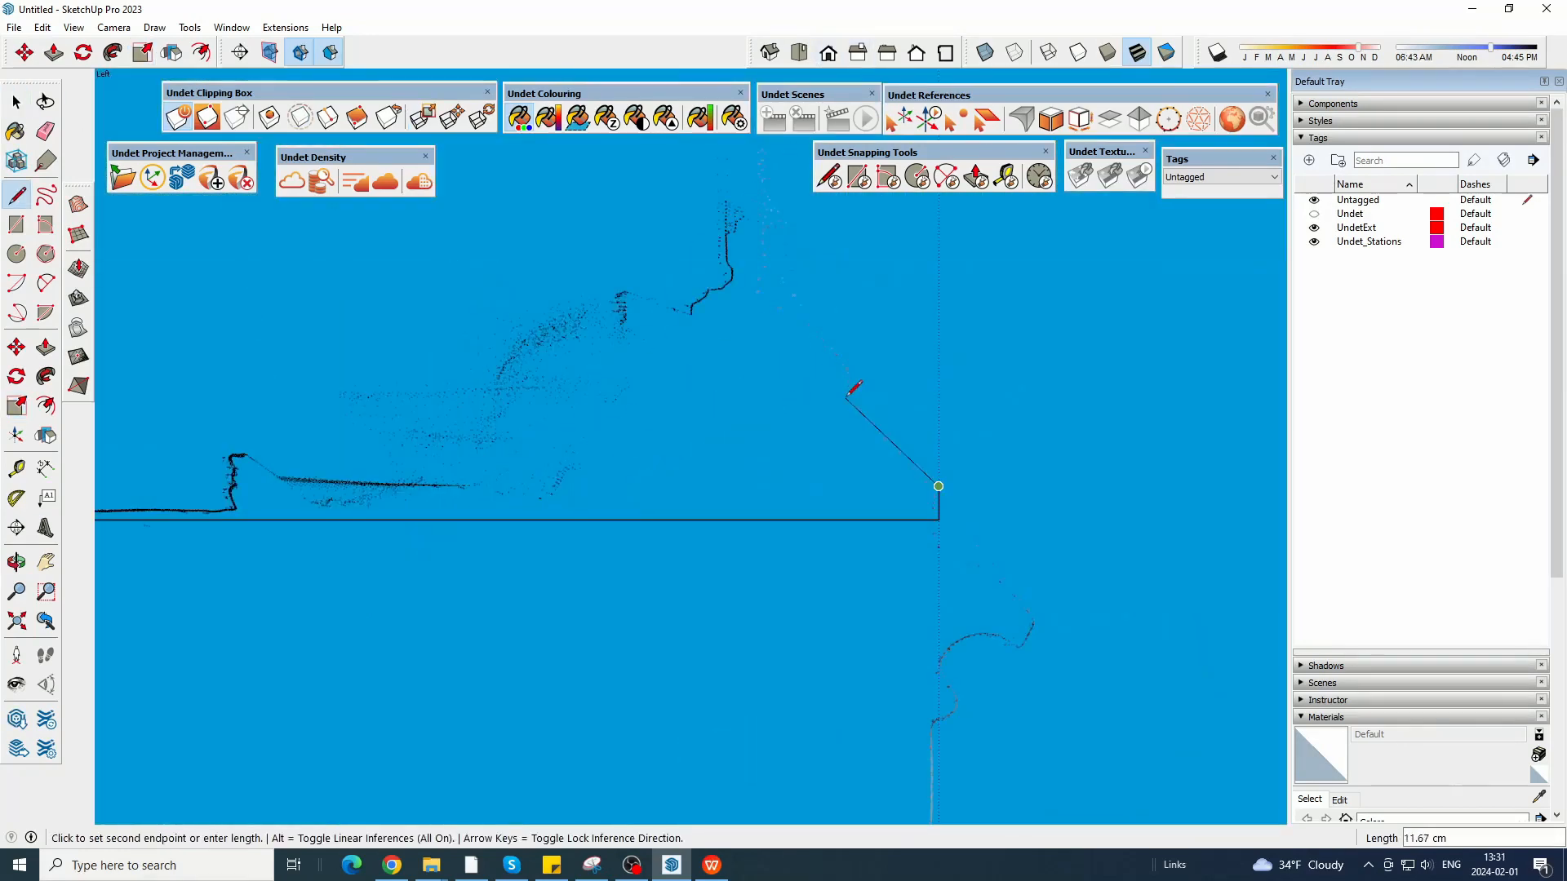
# Trace the sill's stepped slope with straight lines, close it back to the frame corner and draw a long vertical line down the inner side.
pyautogui.click(789, 312)
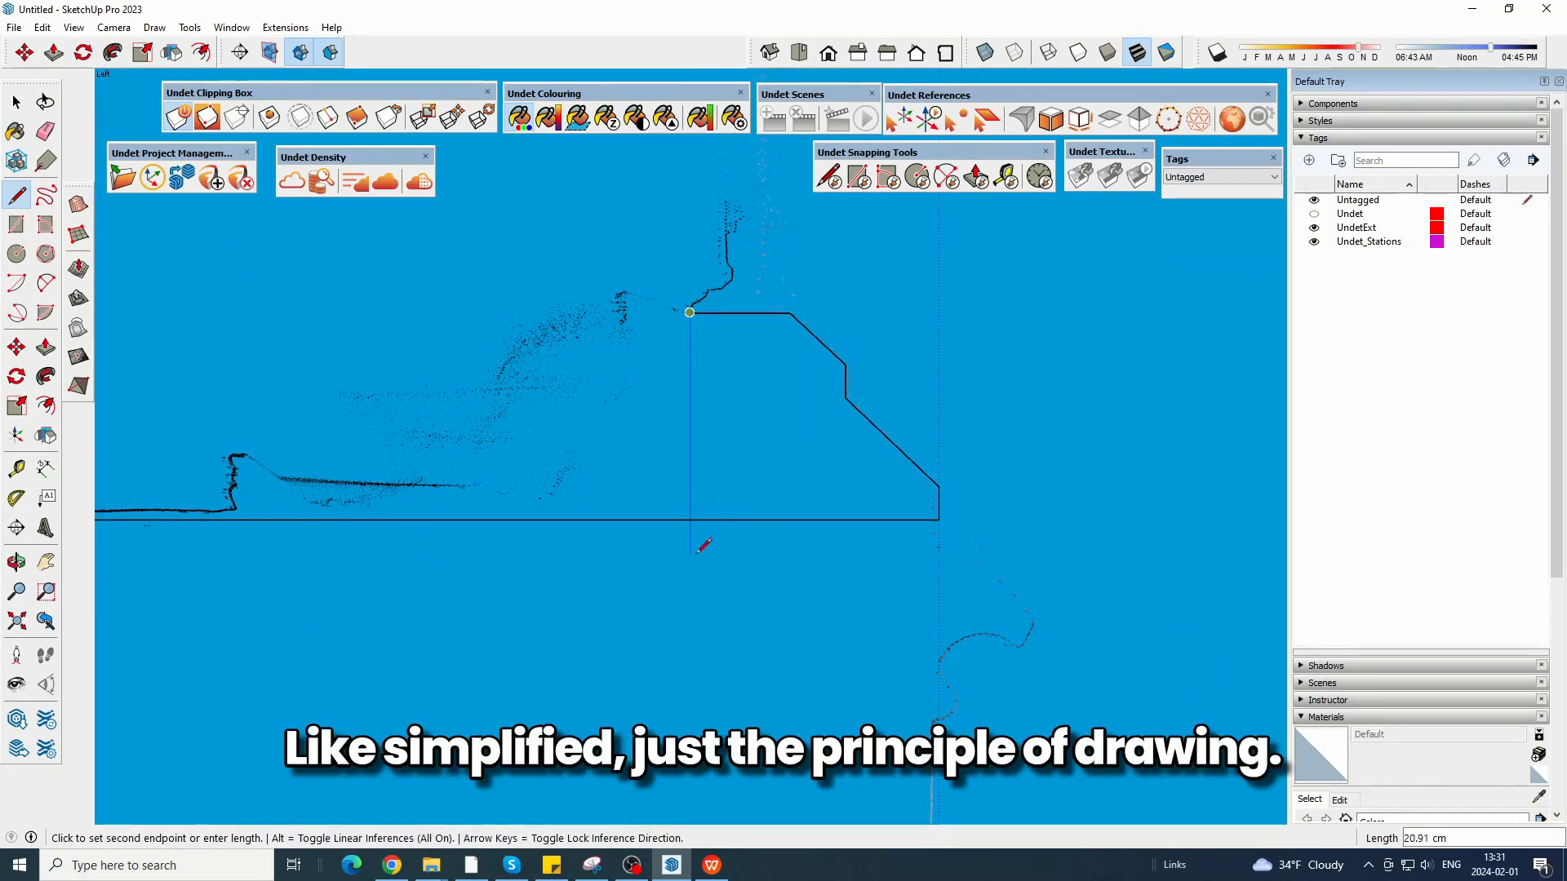
pyautogui.scroll(-4, 695, 575)
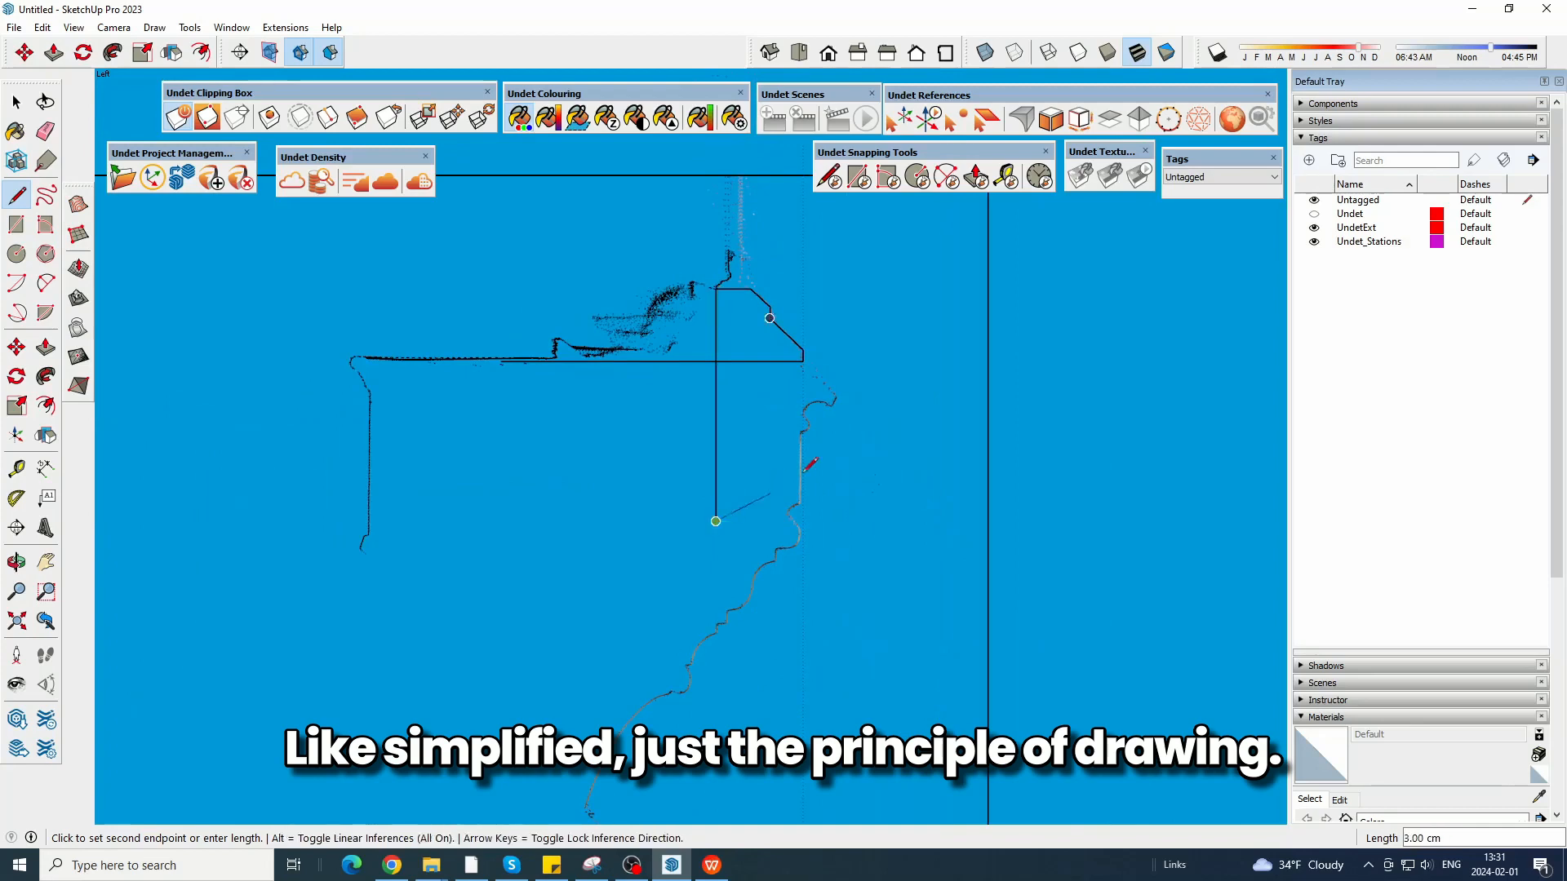
pyautogui.scroll(4, 833, 344)
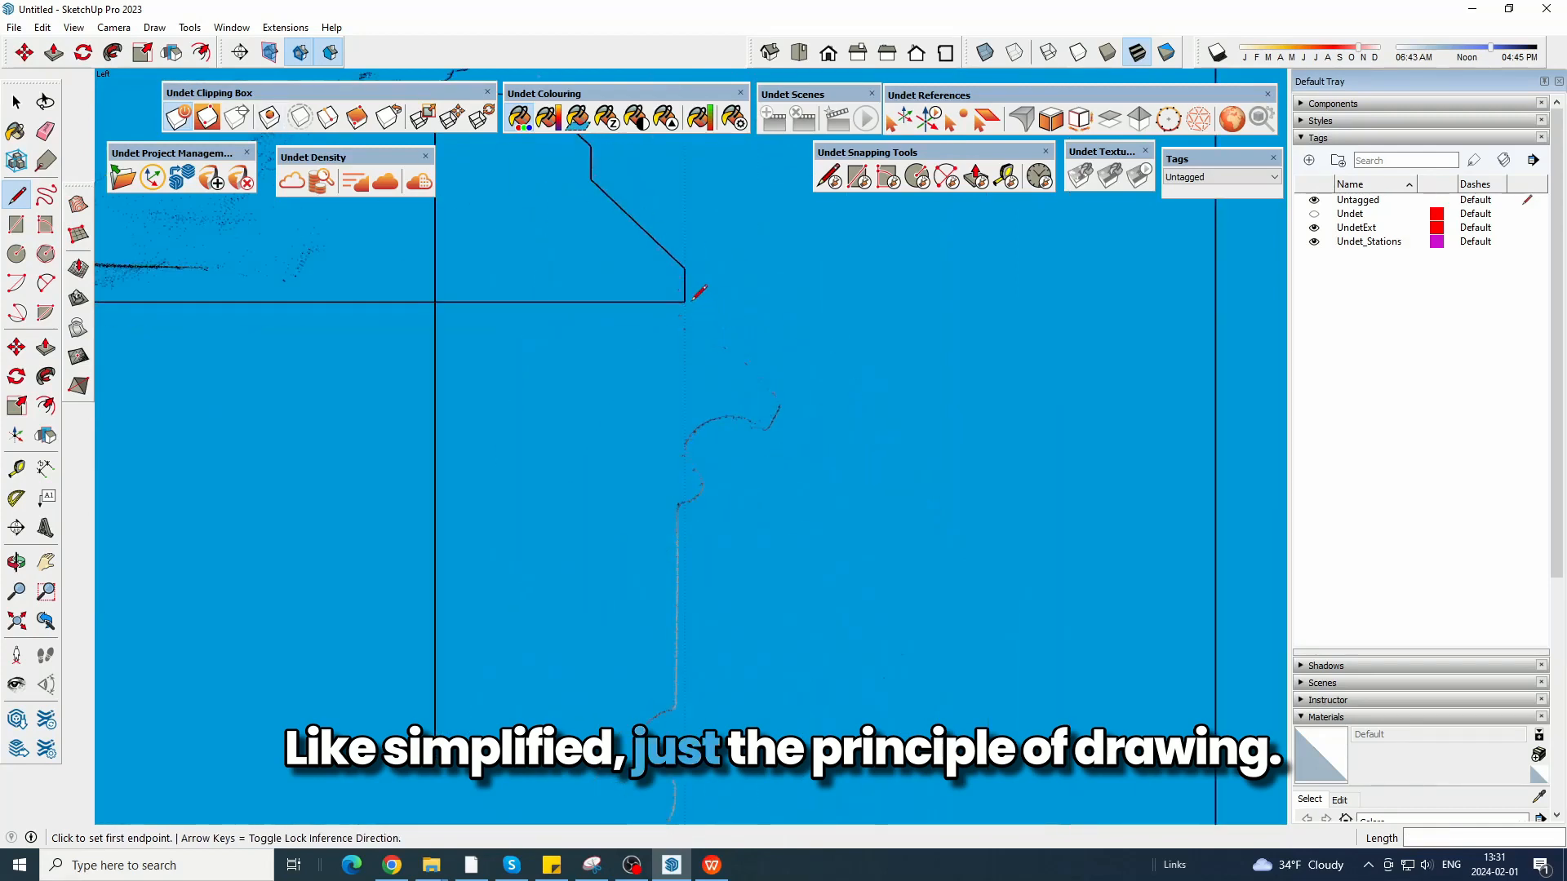
# Draw a short vertical edge below the sill's outer corner, a line sloping outward along the drip moulding and its short return edge.
pyautogui.moveTo(720, 359); pyautogui.dragTo(688, 392, button='middle')
pyautogui.click(891, 63)
pyautogui.keyDown('shift'); pyautogui.moveTo(1138, 395); pyautogui.dragTo(712, 322, button='middle'); pyautogui.keyUp('shift')
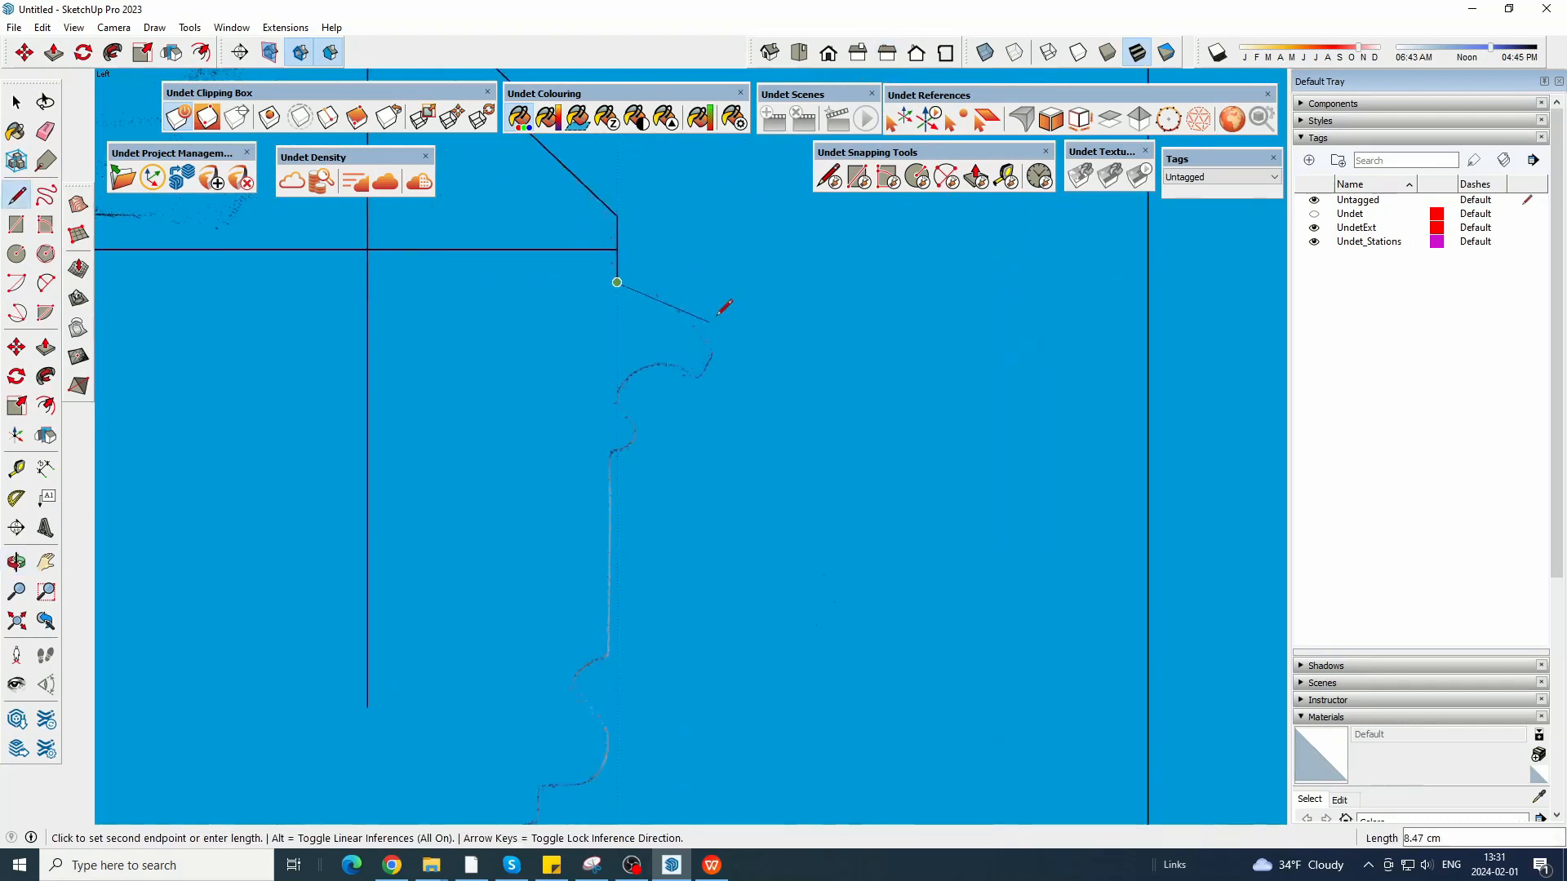
pyautogui.scroll(3, 706, 336)
pyautogui.click(715, 360)
pyautogui.click(677, 411)
# Trace the hollow under the drip edge with a two-point arc and the small bead below it with a second, outward-bulging arc.
pyautogui.click(677, 410)
pyautogui.click(532, 454)
pyautogui.click(594, 382)
pyautogui.click(532, 454)
pyautogui.scroll(2, 539, 540)
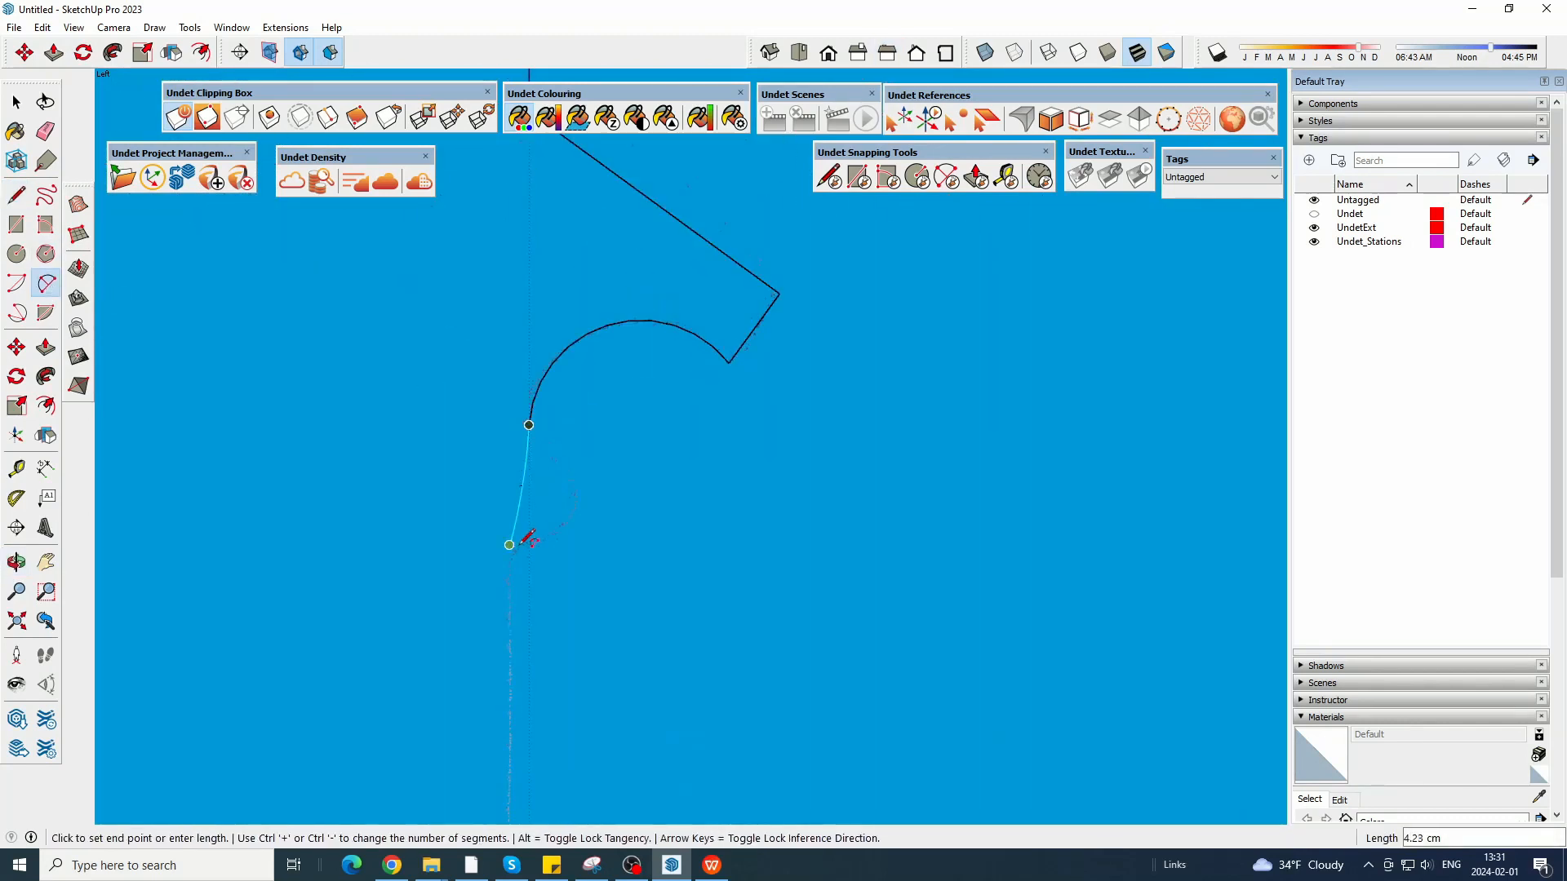
pyautogui.click(510, 545)
pyautogui.click(581, 490)
# Draw a straight vertical line from the small bead down the flat face to the start of the next moulding.
pyautogui.scroll(-4, 636, 359)
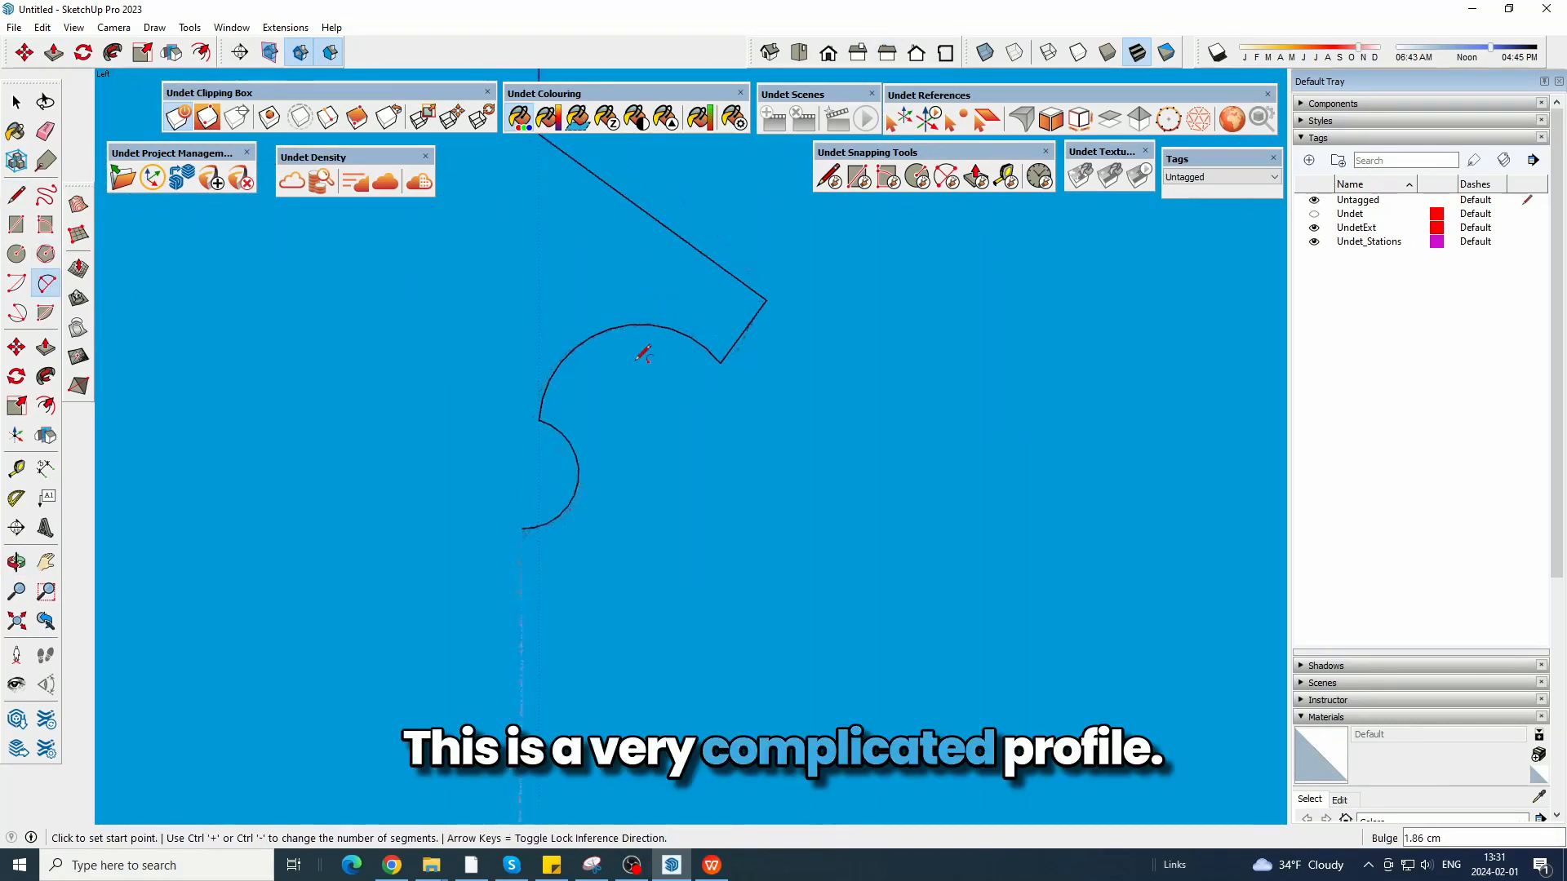
pyautogui.click(20, 201)
pyautogui.click(568, 463)
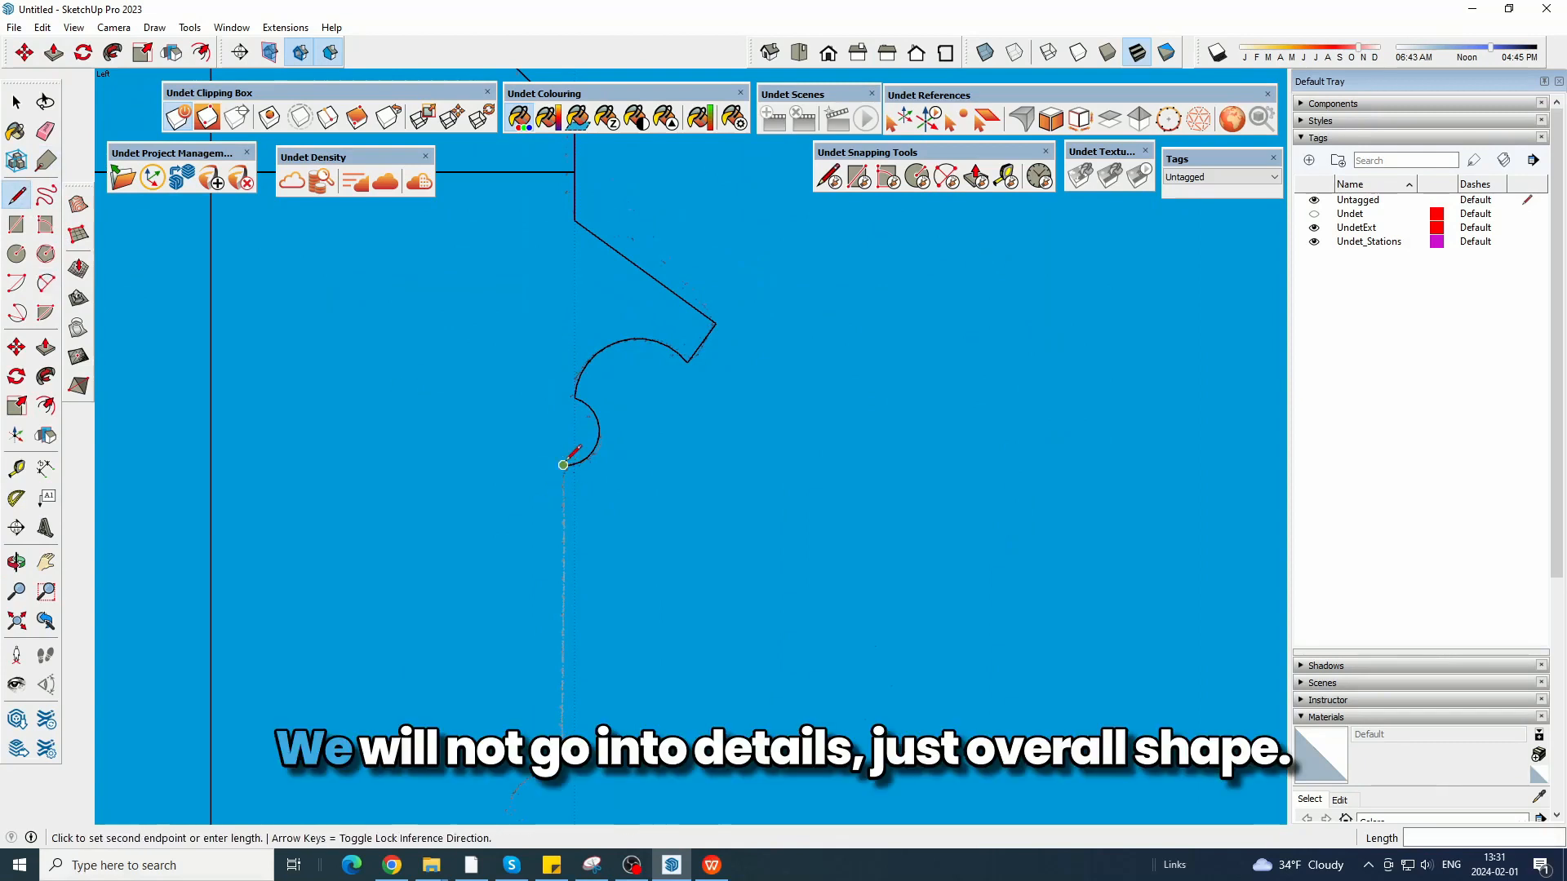
pyautogui.scroll(2, 546, 588)
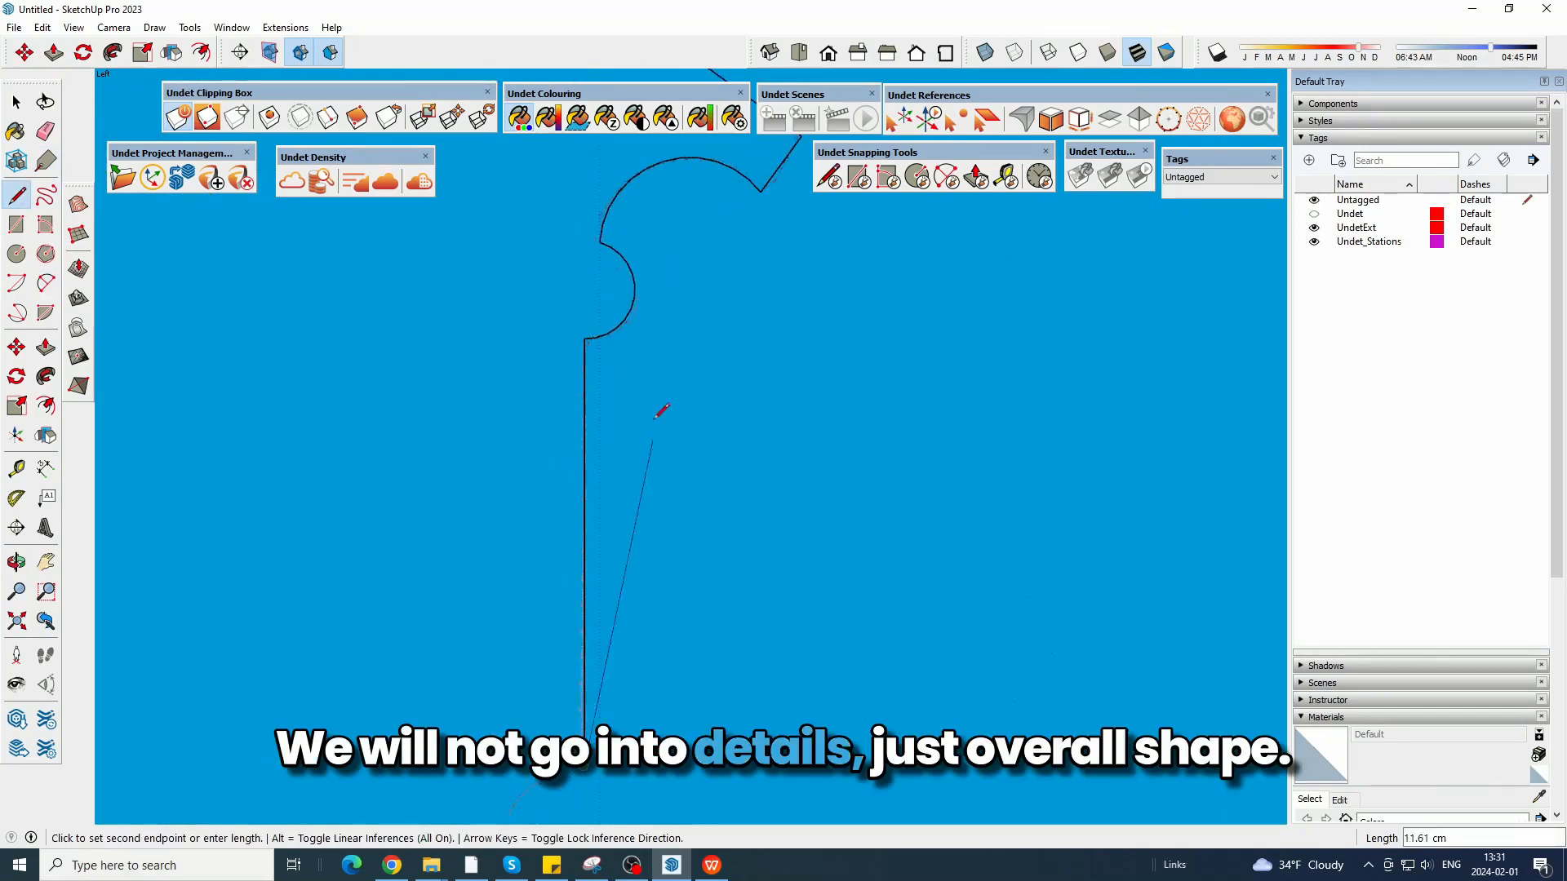
pyautogui.scroll(-4, 645, 354)
pyautogui.scroll(2, 600, 555)
# Trace the recess below the flat face with a concave quarter arc, a short vertical edge and a short horizontal edge.
pyautogui.click(46, 283)
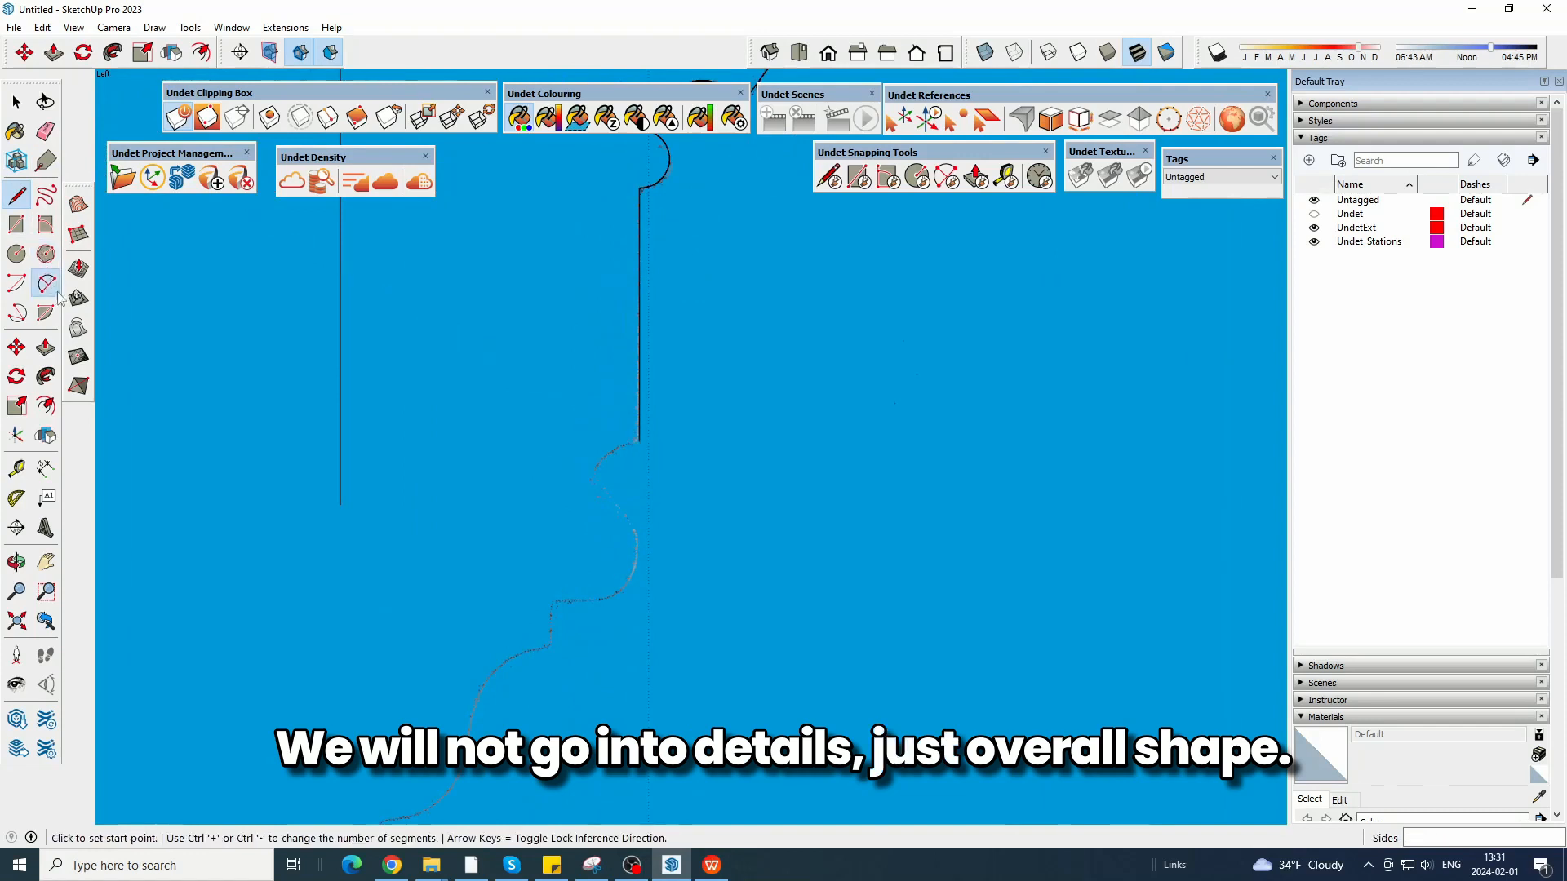
pyautogui.scroll(2, 577, 545)
pyautogui.click(664, 384)
pyautogui.scroll(1, 587, 457)
pyautogui.click(600, 495)
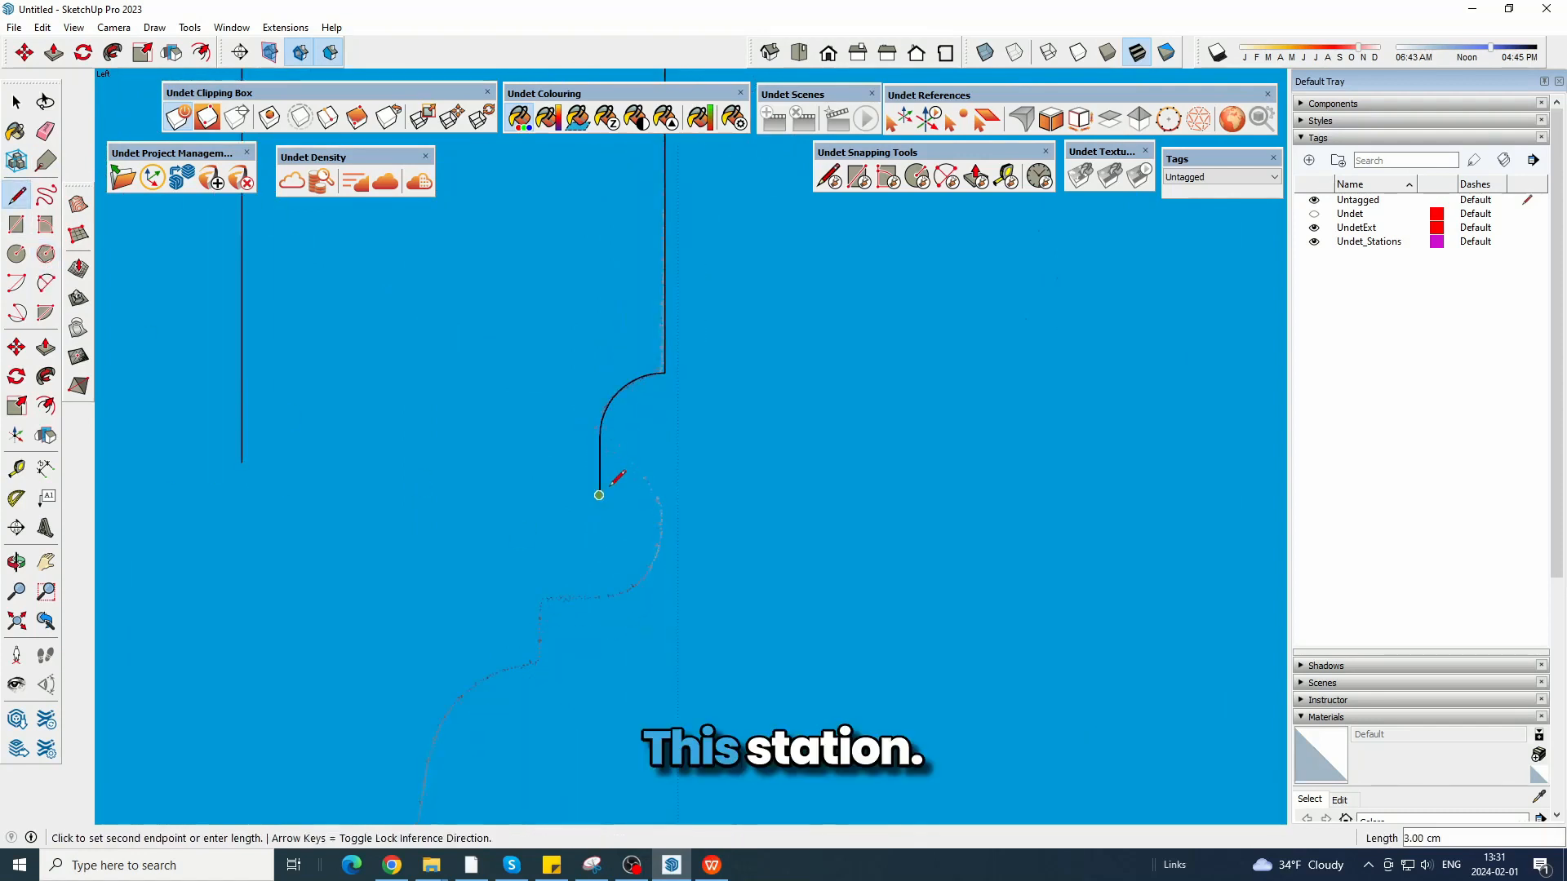
pyautogui.click(634, 495)
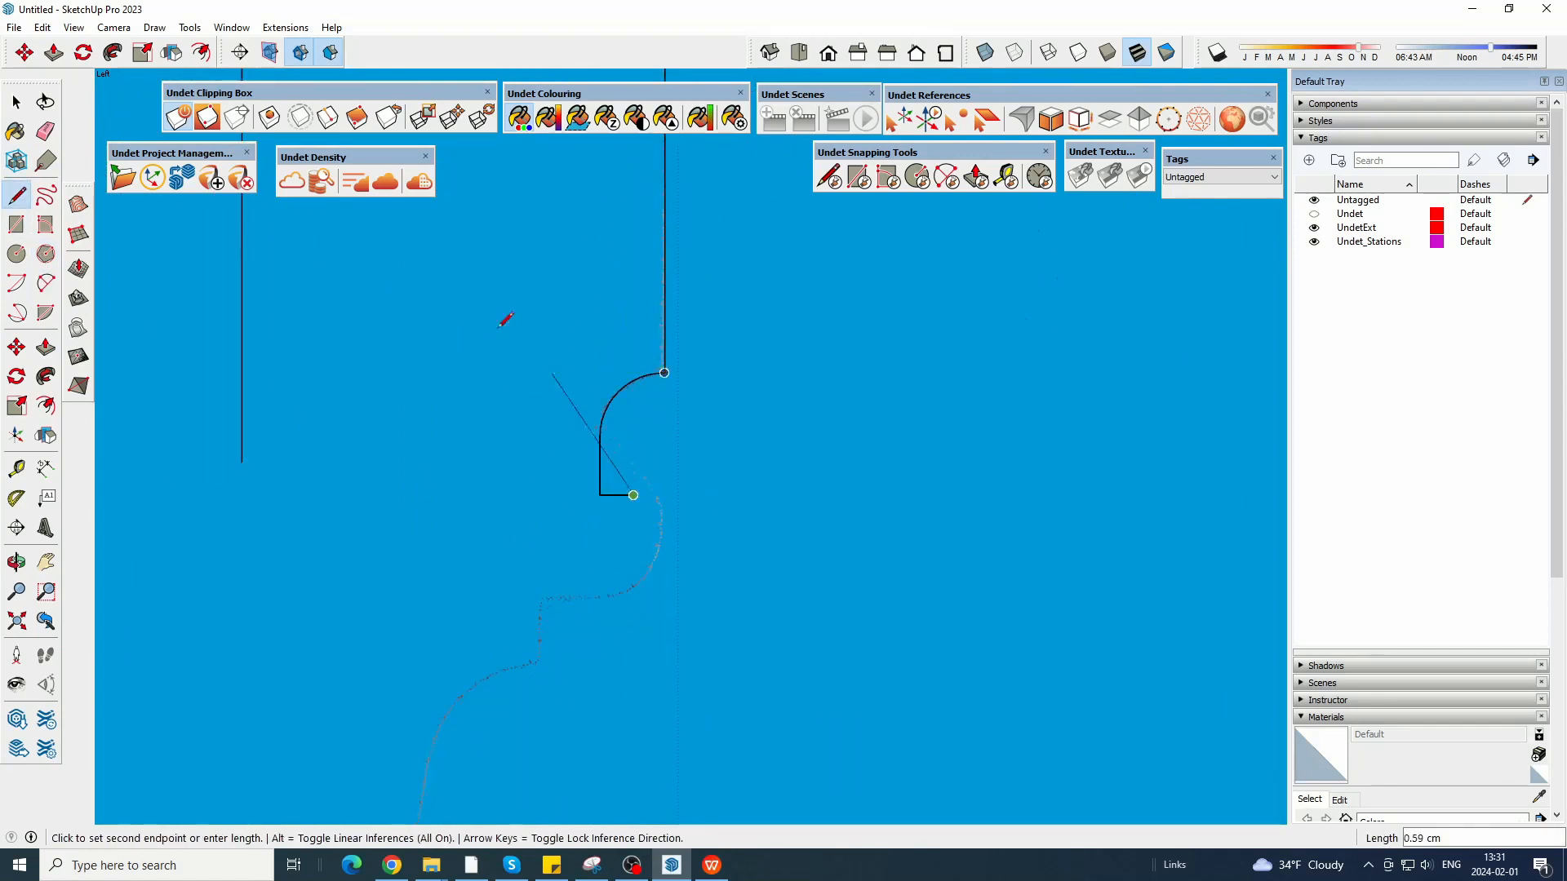
# Trace the rounded nose below the recess with two arcs and add the horizontal and vertical step edges beneath it.
pyautogui.click(46, 284)
pyautogui.scroll(2, 618, 539)
pyautogui.click(639, 477)
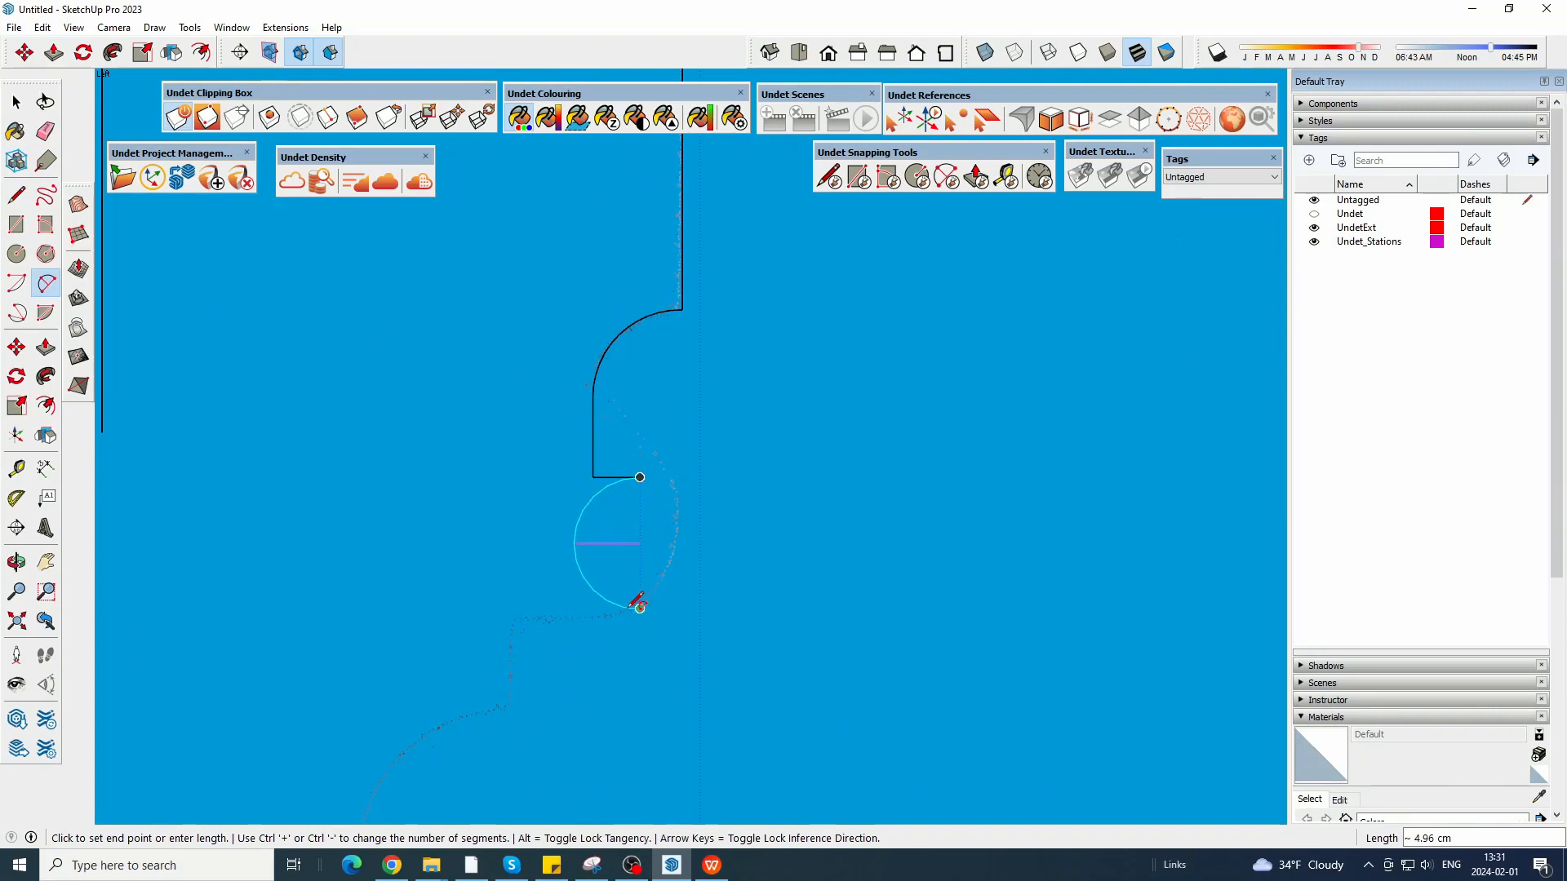
pyautogui.click(640, 607)
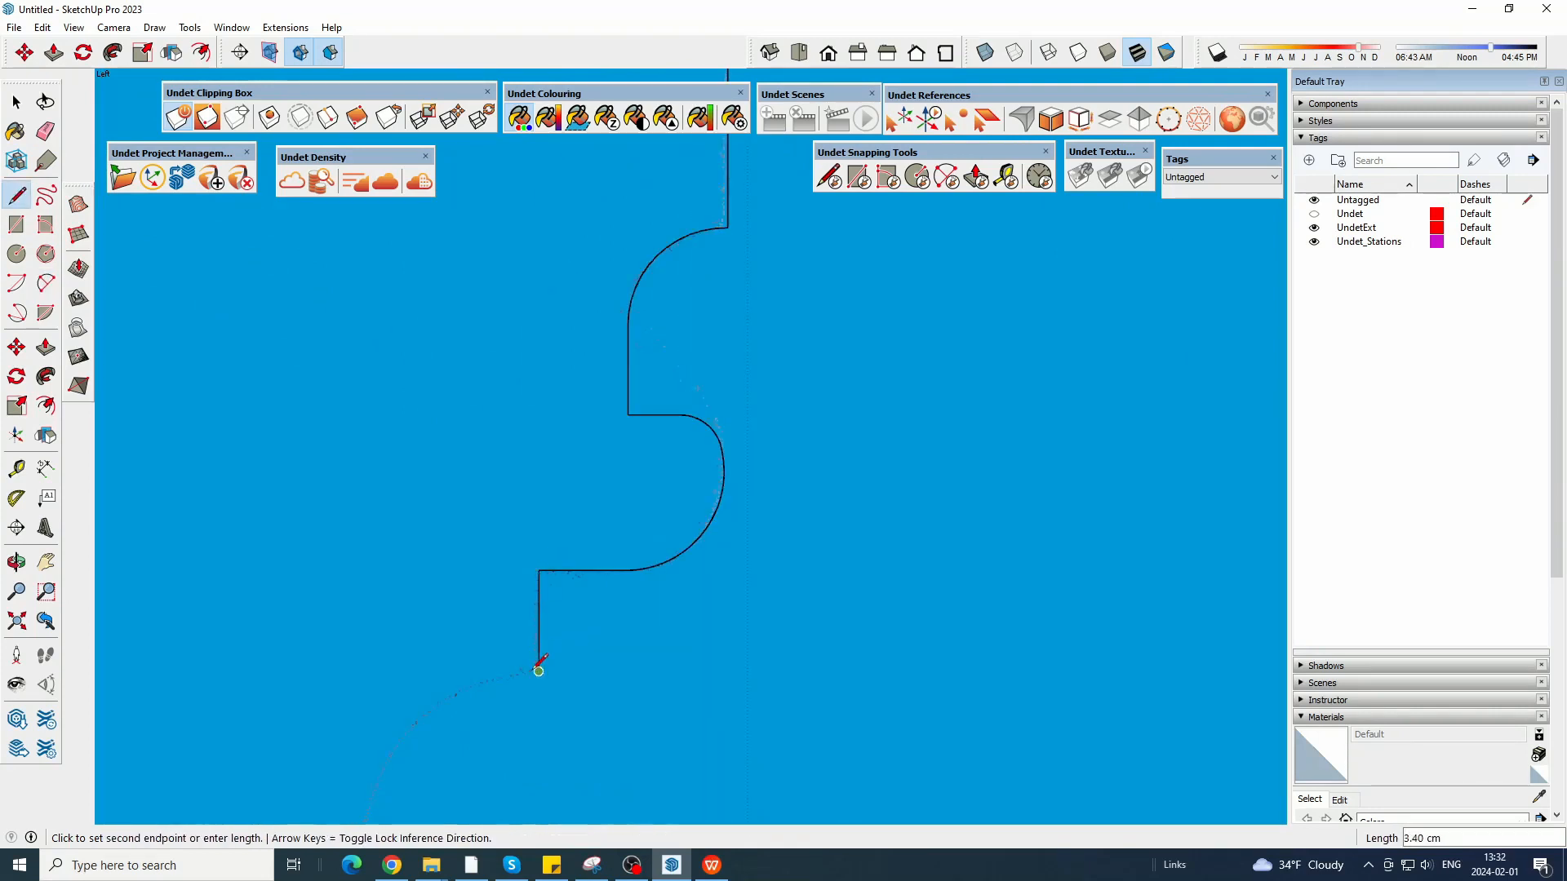
pyautogui.scroll(-4, 717, 310)
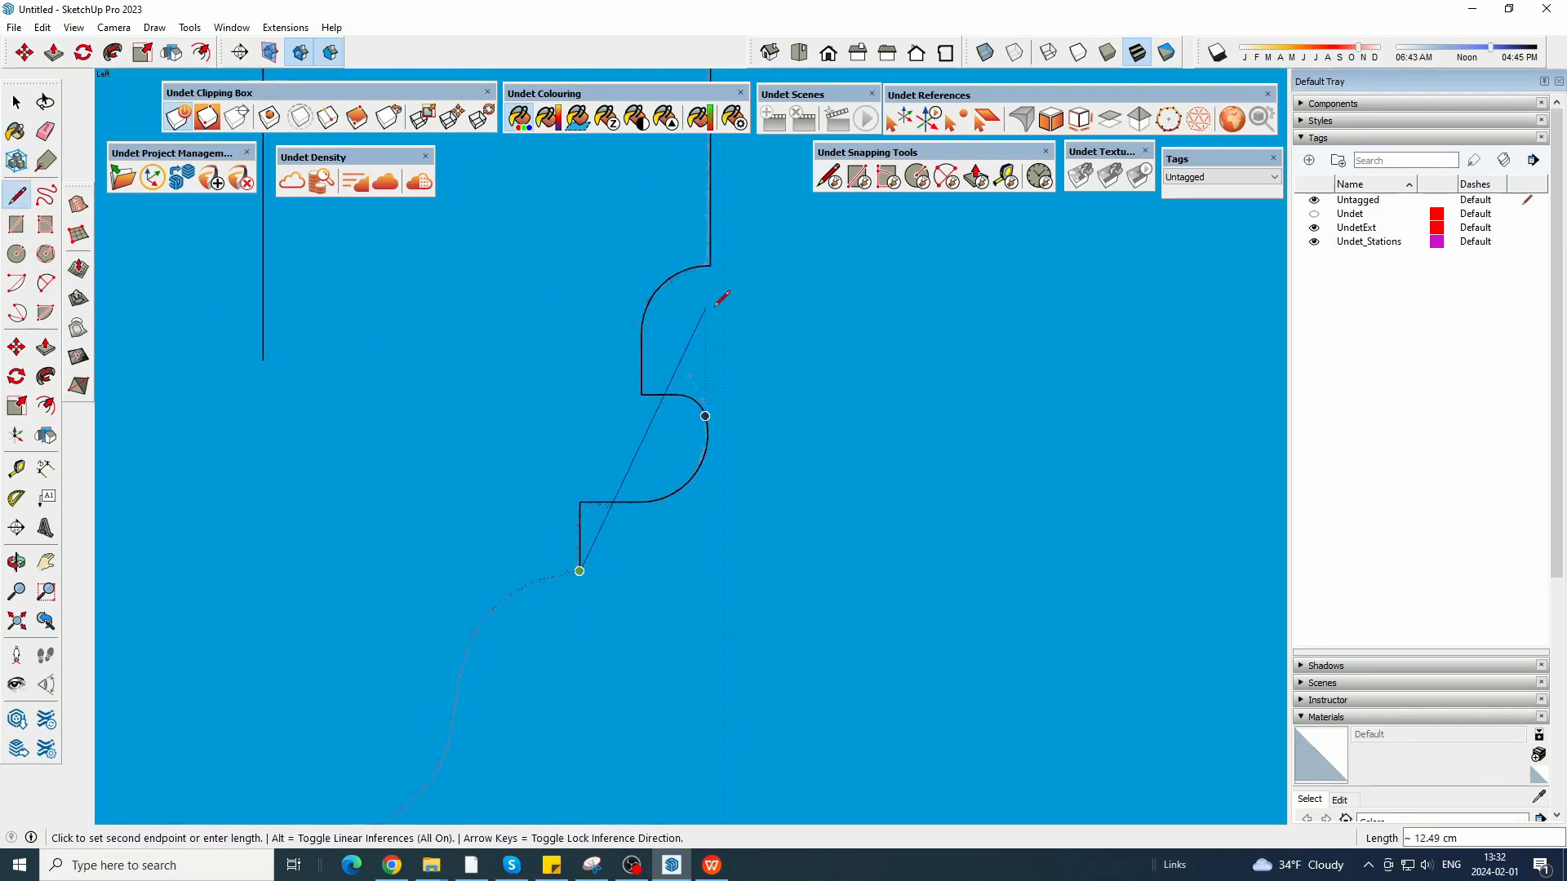
# Trace the S-shaped curve below the step with two opposing arcs following the point cloud.
pyautogui.scroll(2, 488, 593)
pyautogui.click(47, 283)
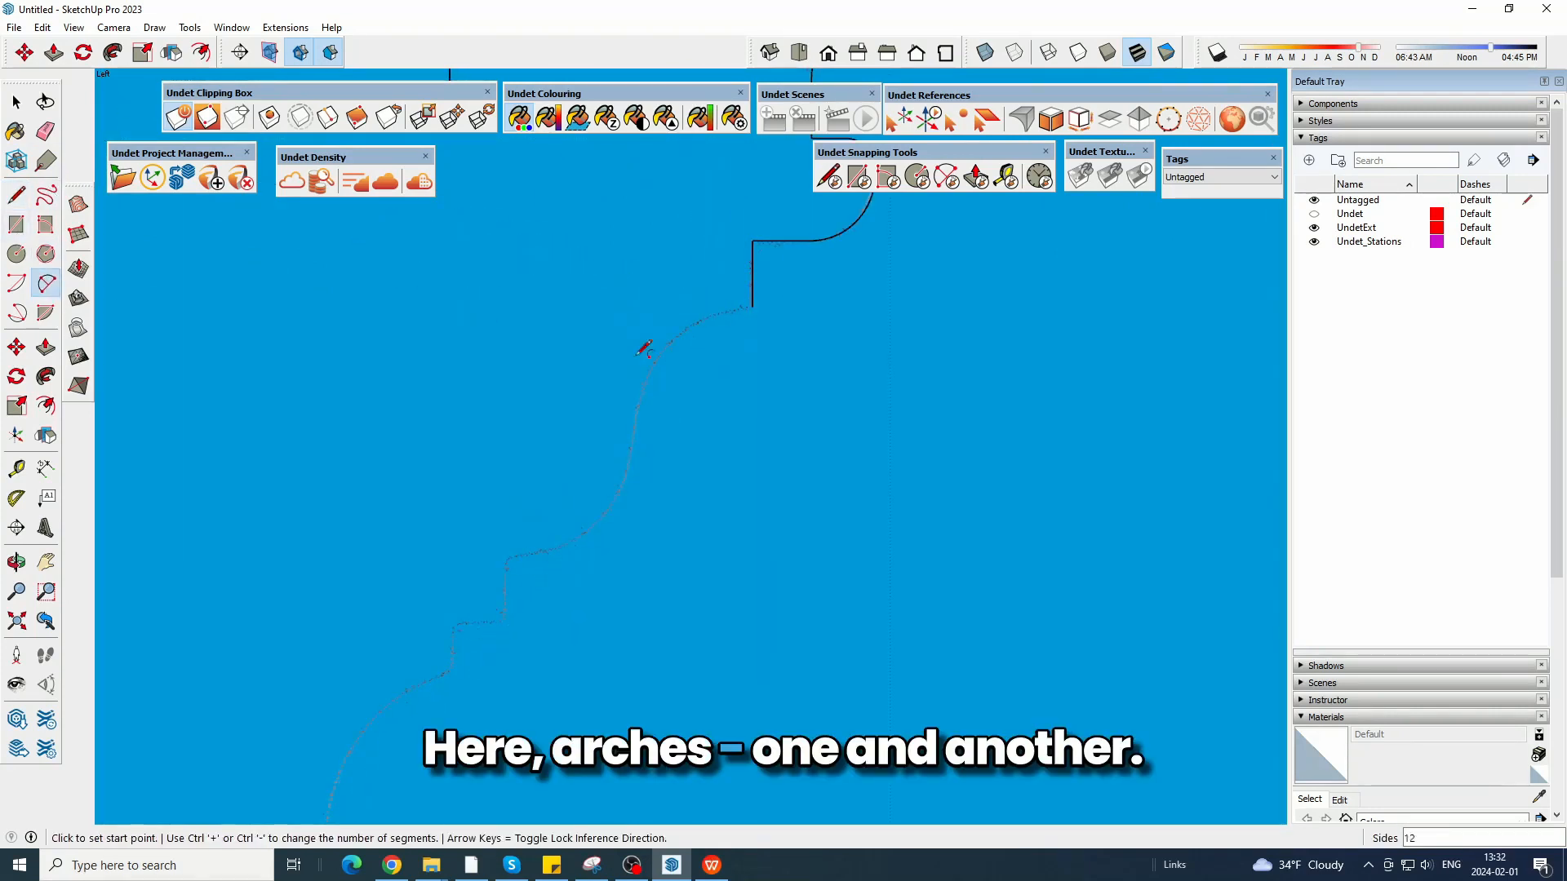
pyautogui.click(604, 452)
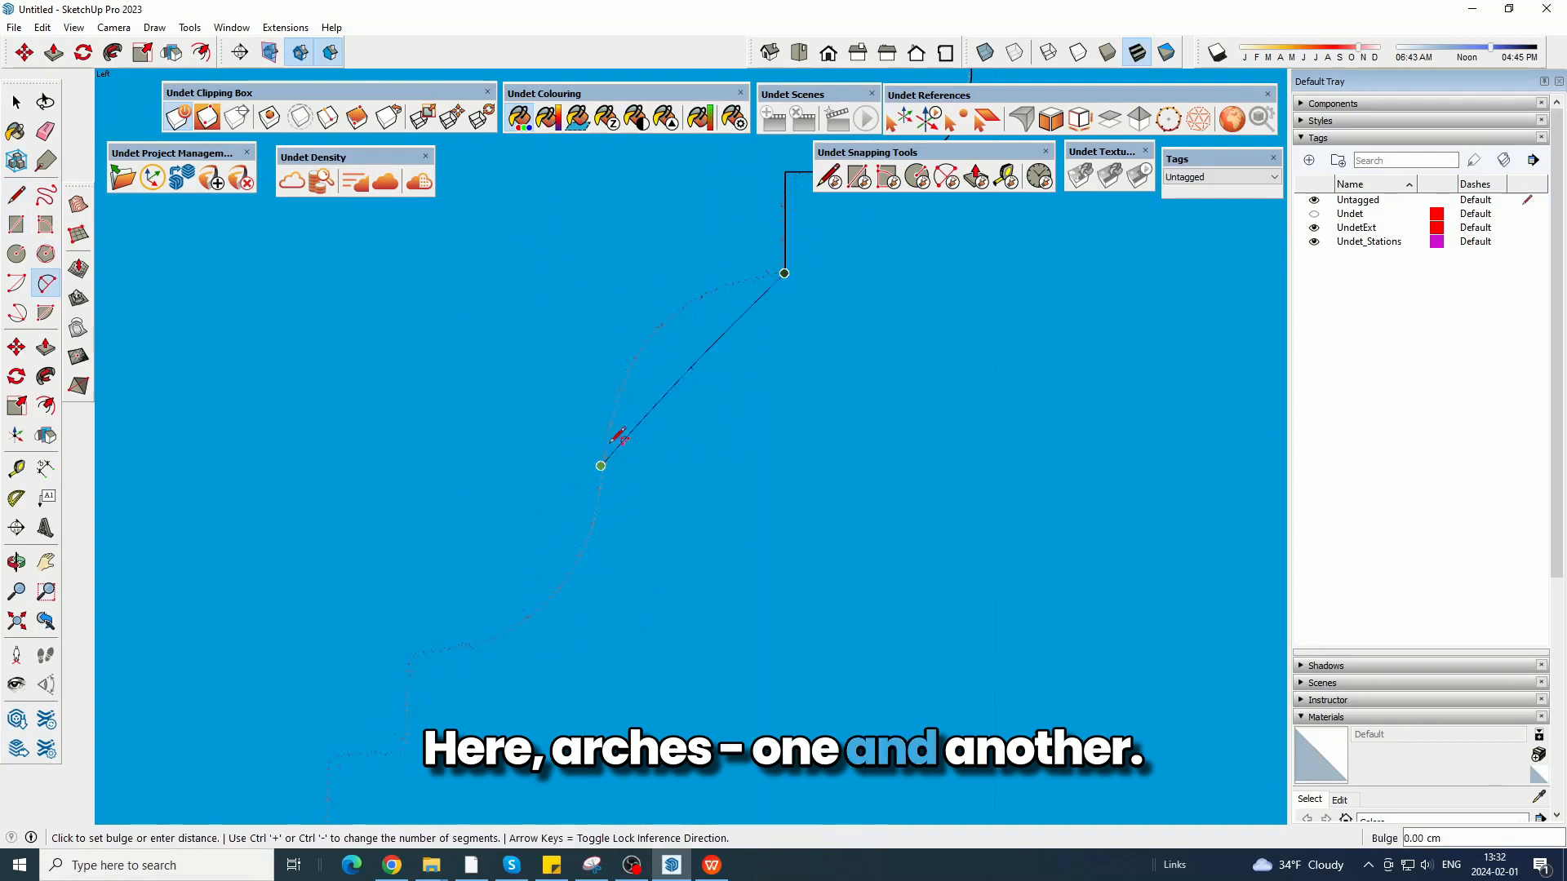
pyautogui.click(649, 347)
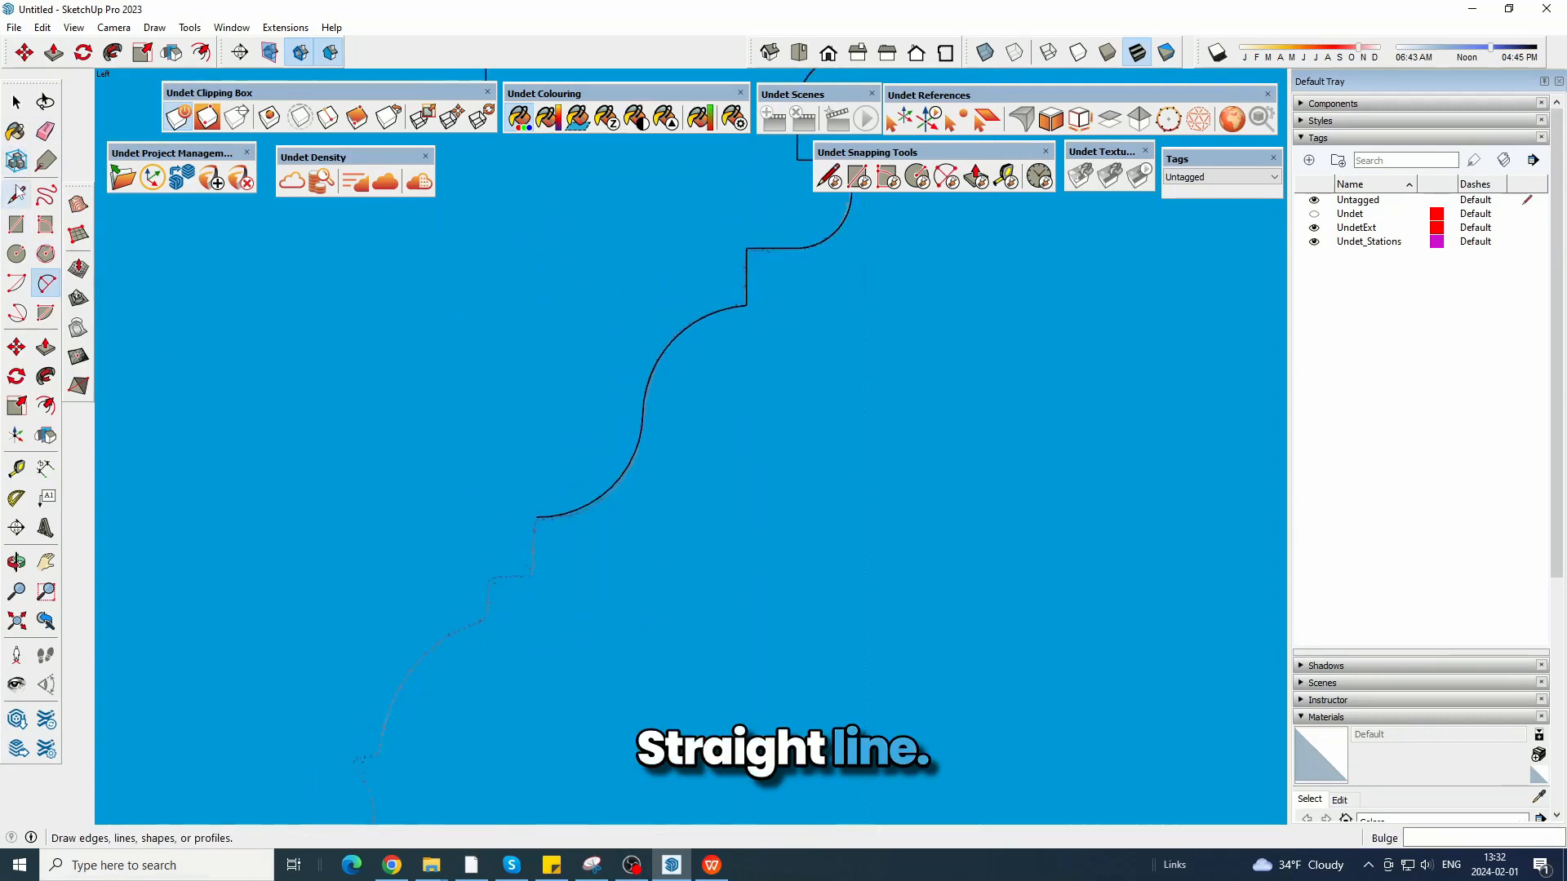
# Continue the profile with the small stepped edges, the concave arc below them and a short horizontal line at its end.
pyautogui.click(16, 195)
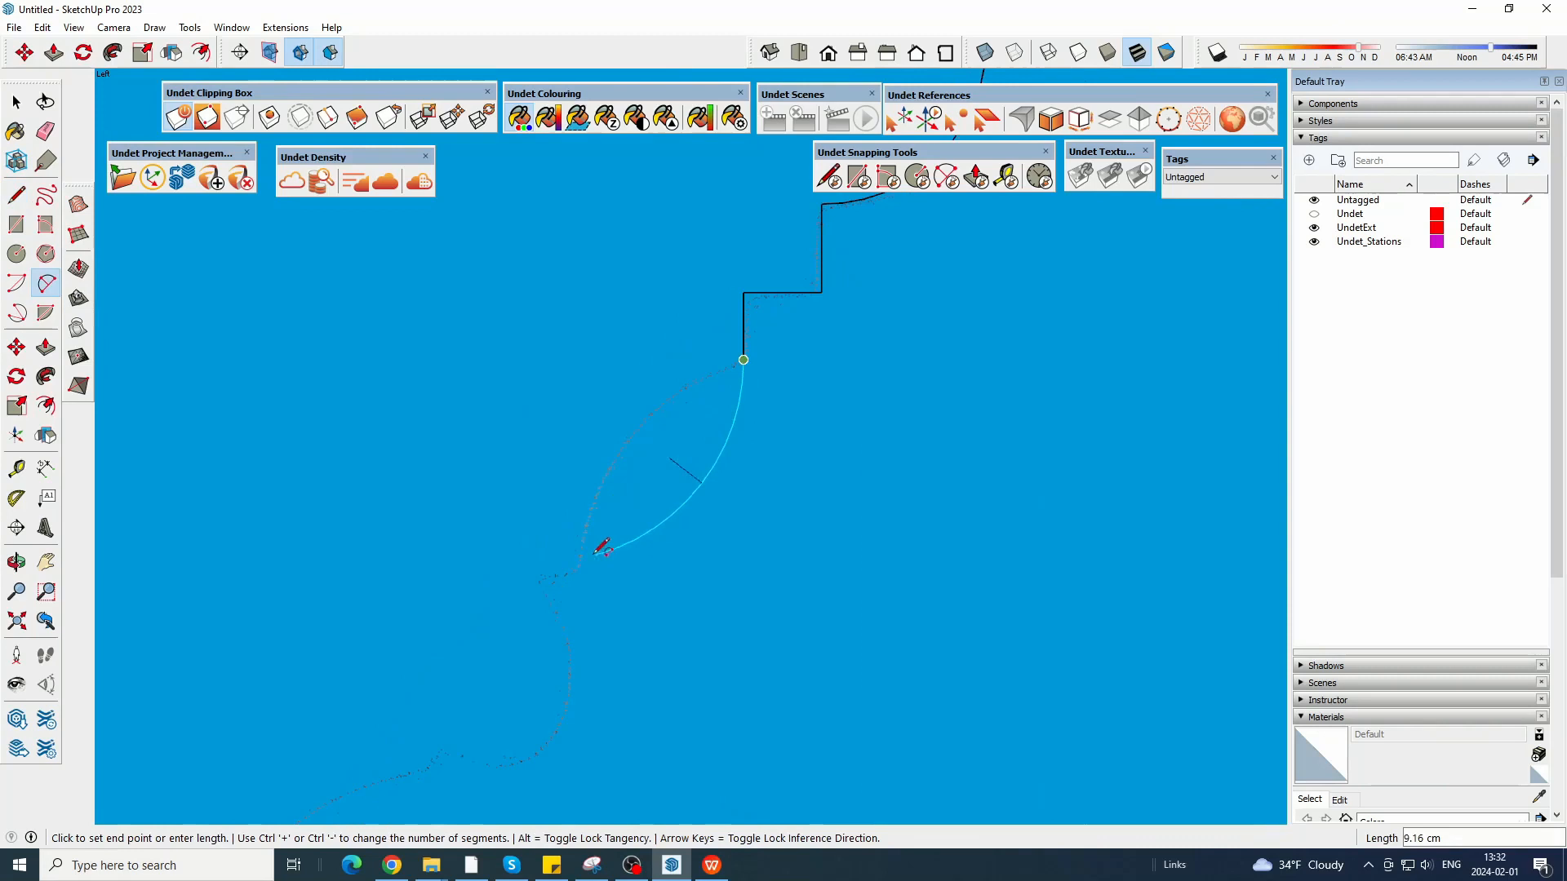
pyautogui.click(589, 532)
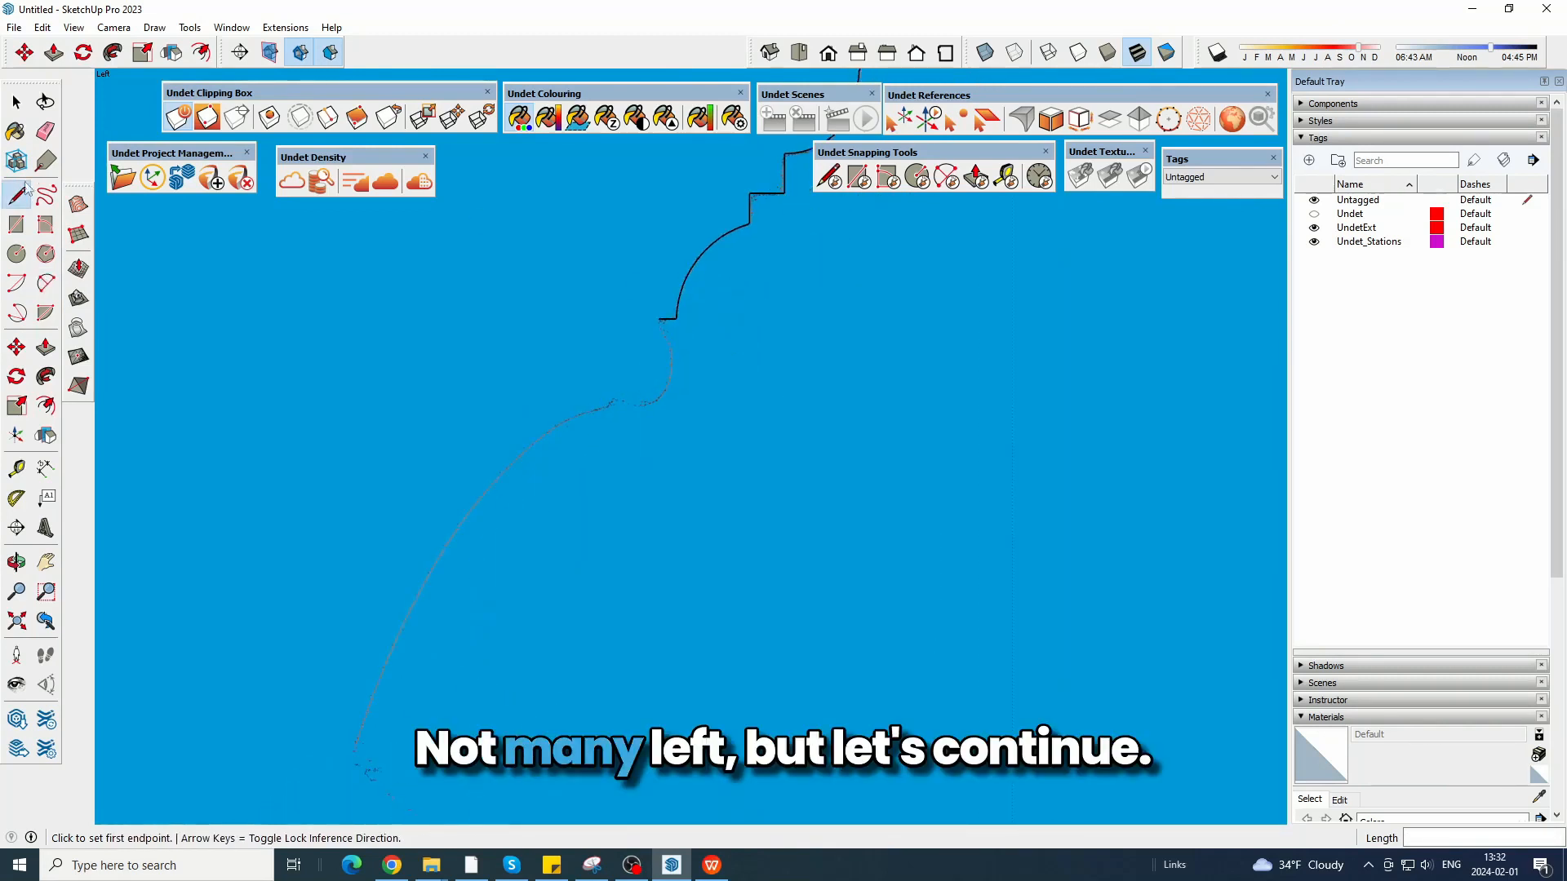
pyautogui.click(26, 252)
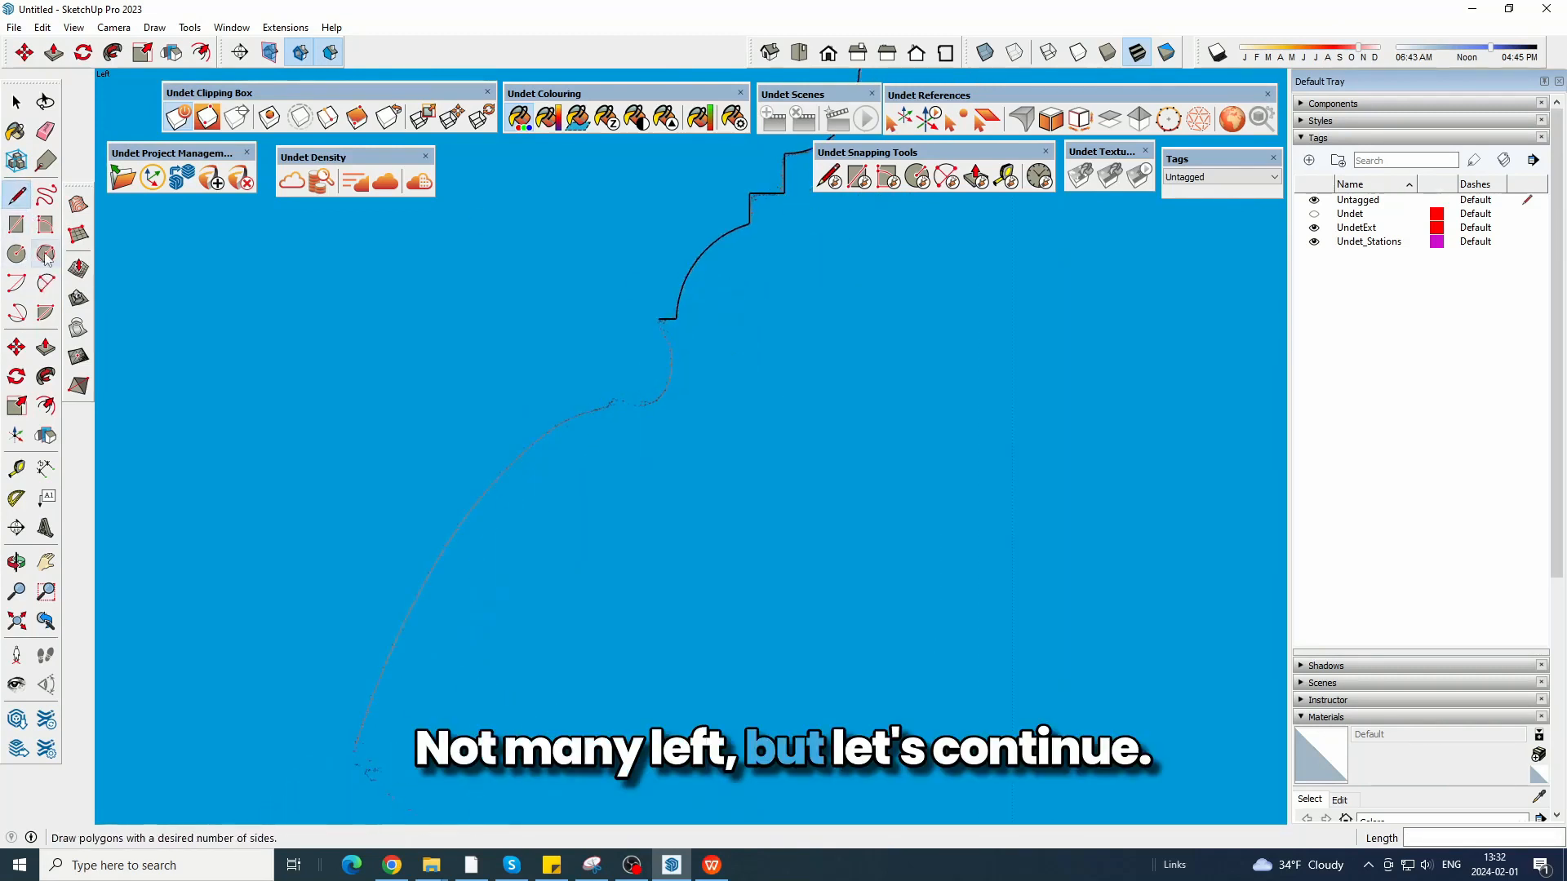
pyautogui.click(46, 283)
pyautogui.click(671, 313)
pyautogui.scroll(1, 698, 391)
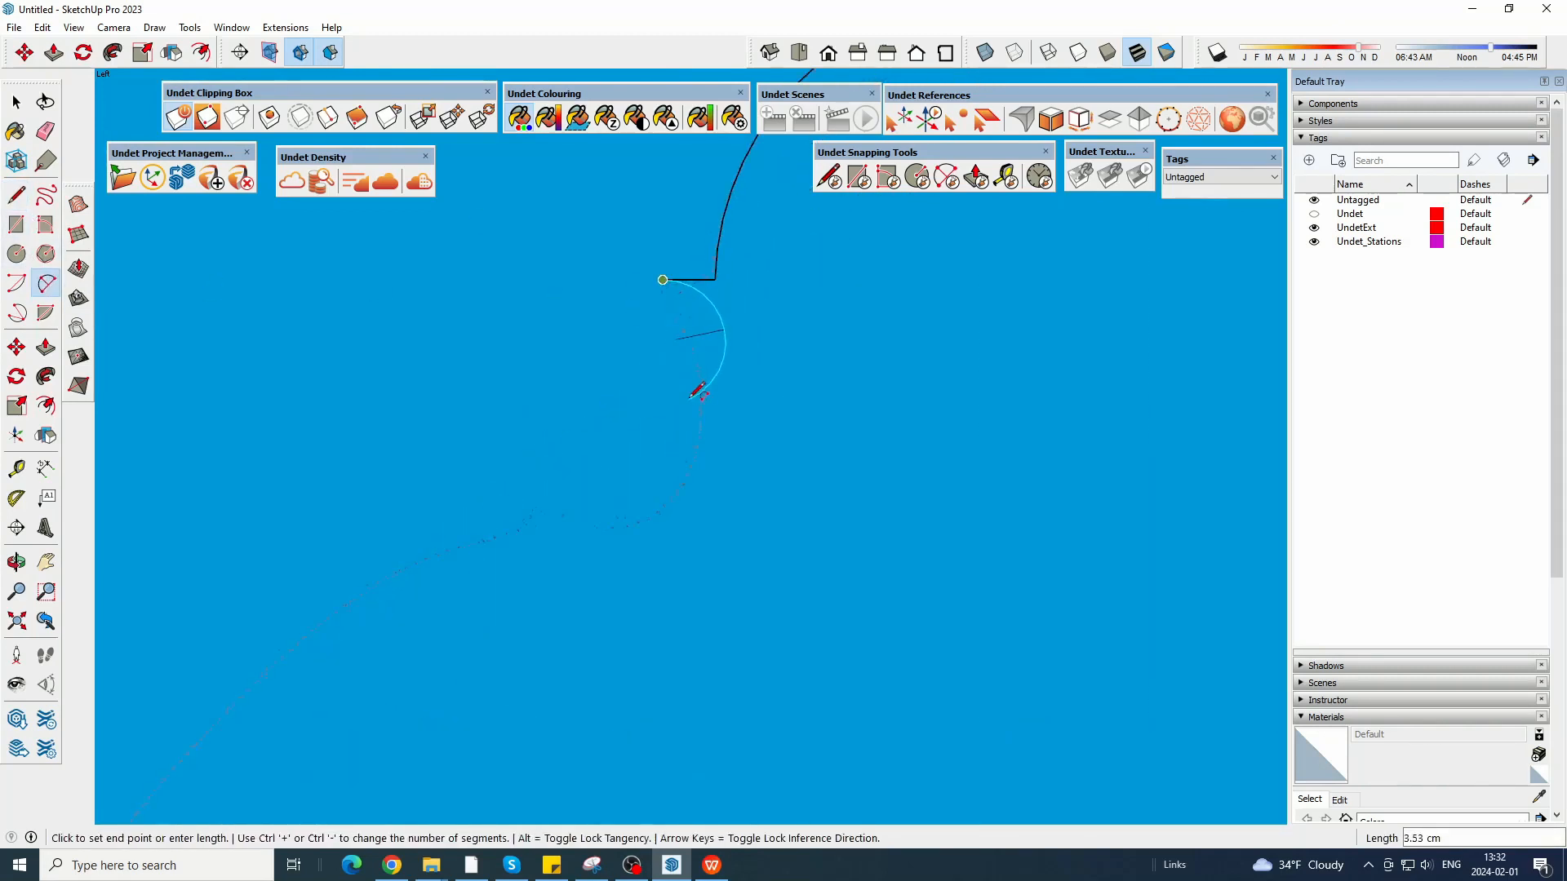
# Draw a short vertical edge down from the horizontal step and trace the rounded bead below it with two arcs.
pyautogui.click(16, 199)
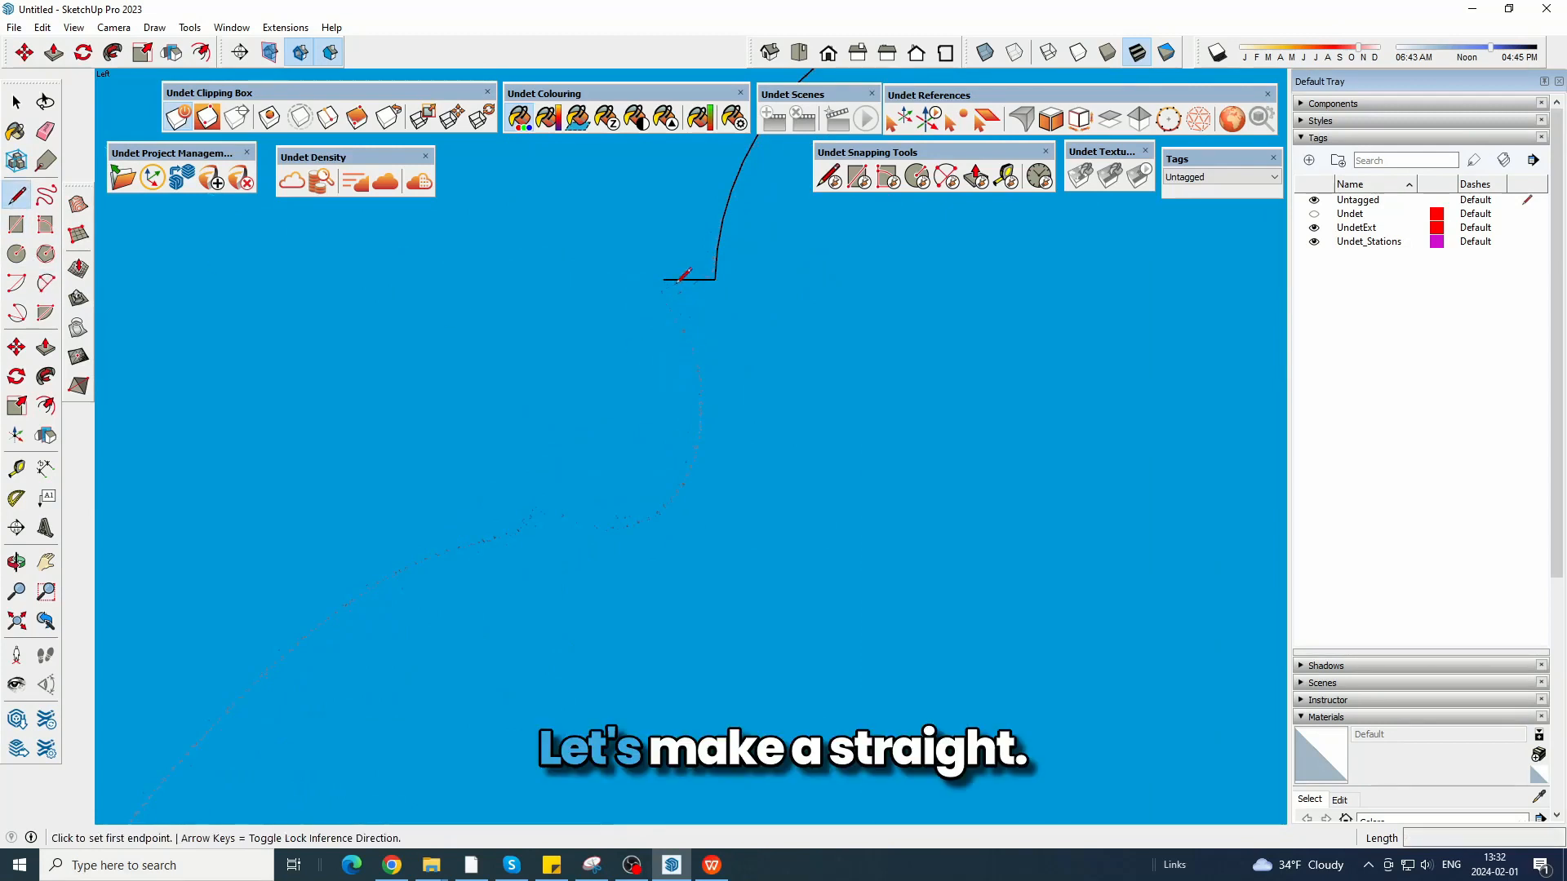
pyautogui.click(662, 328)
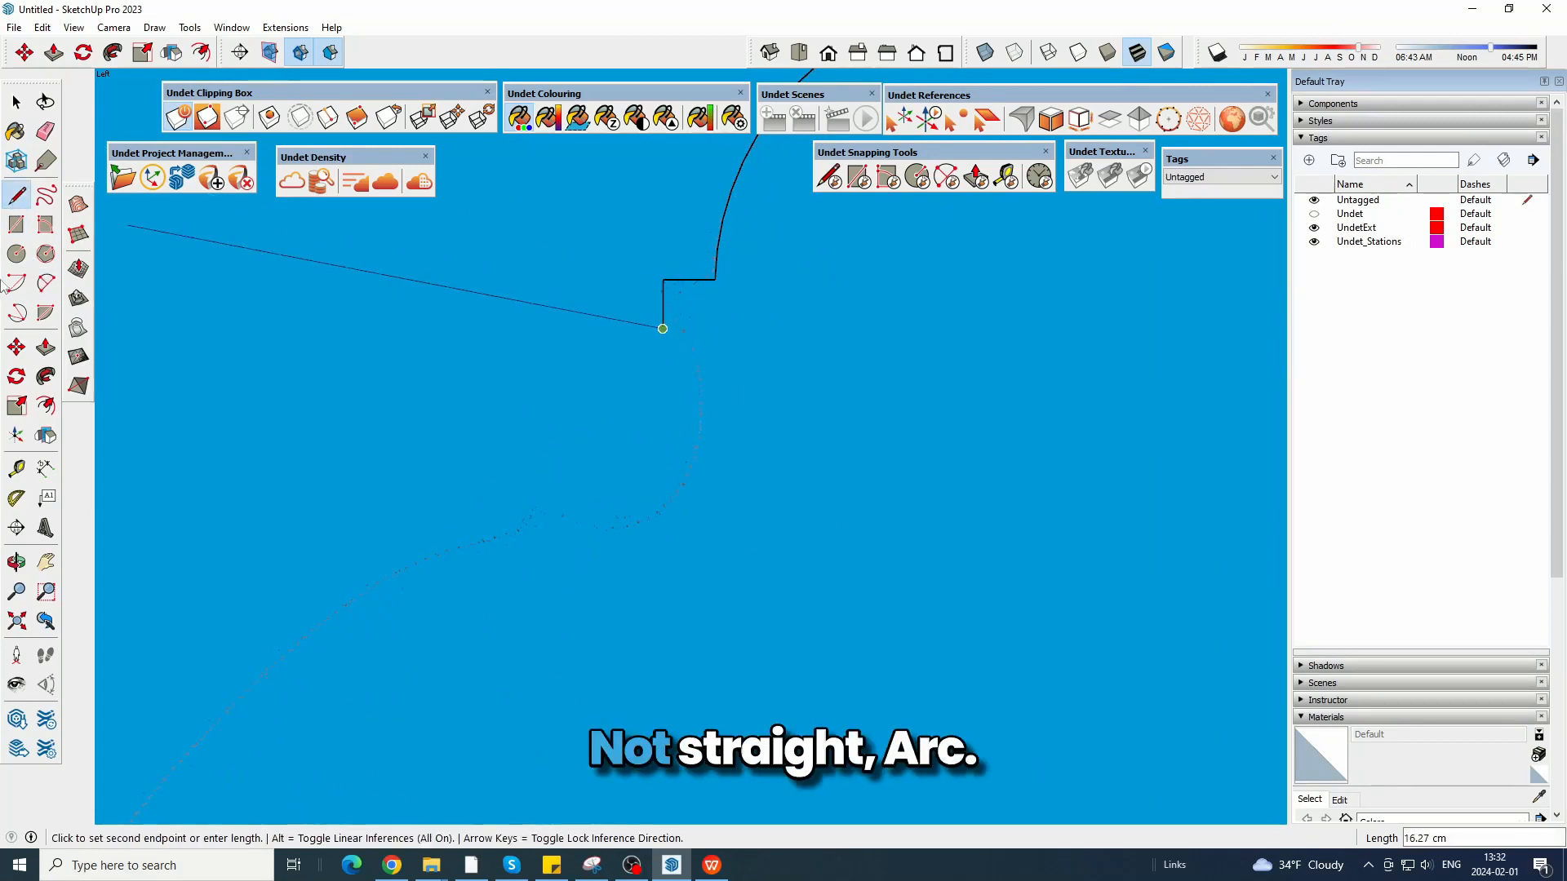
pyautogui.click(46, 282)
pyautogui.click(662, 328)
pyautogui.click(707, 430)
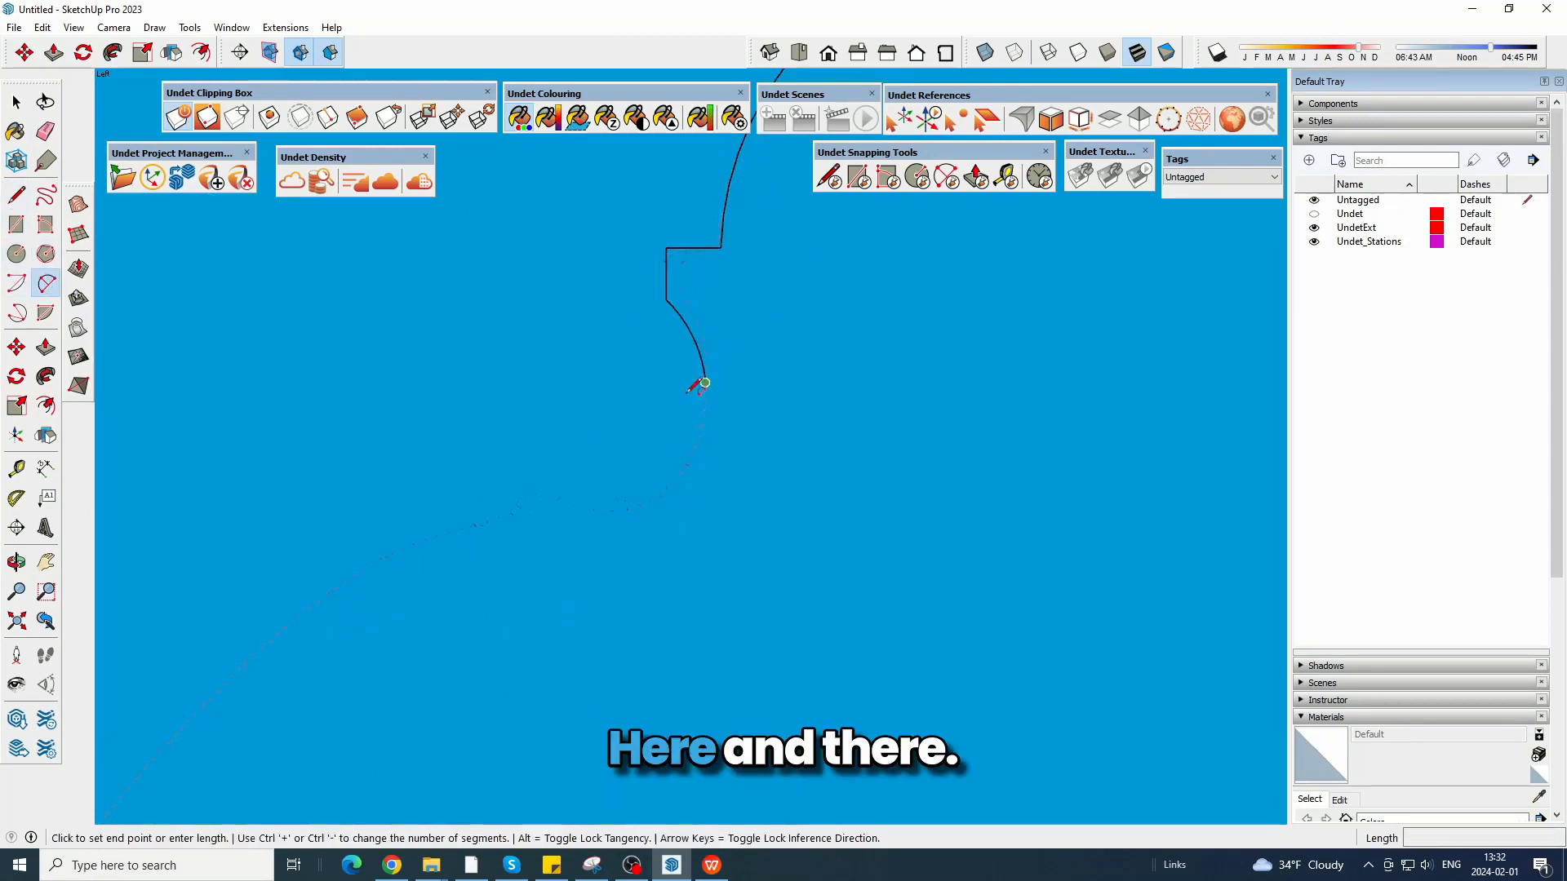
pyautogui.click(616, 515)
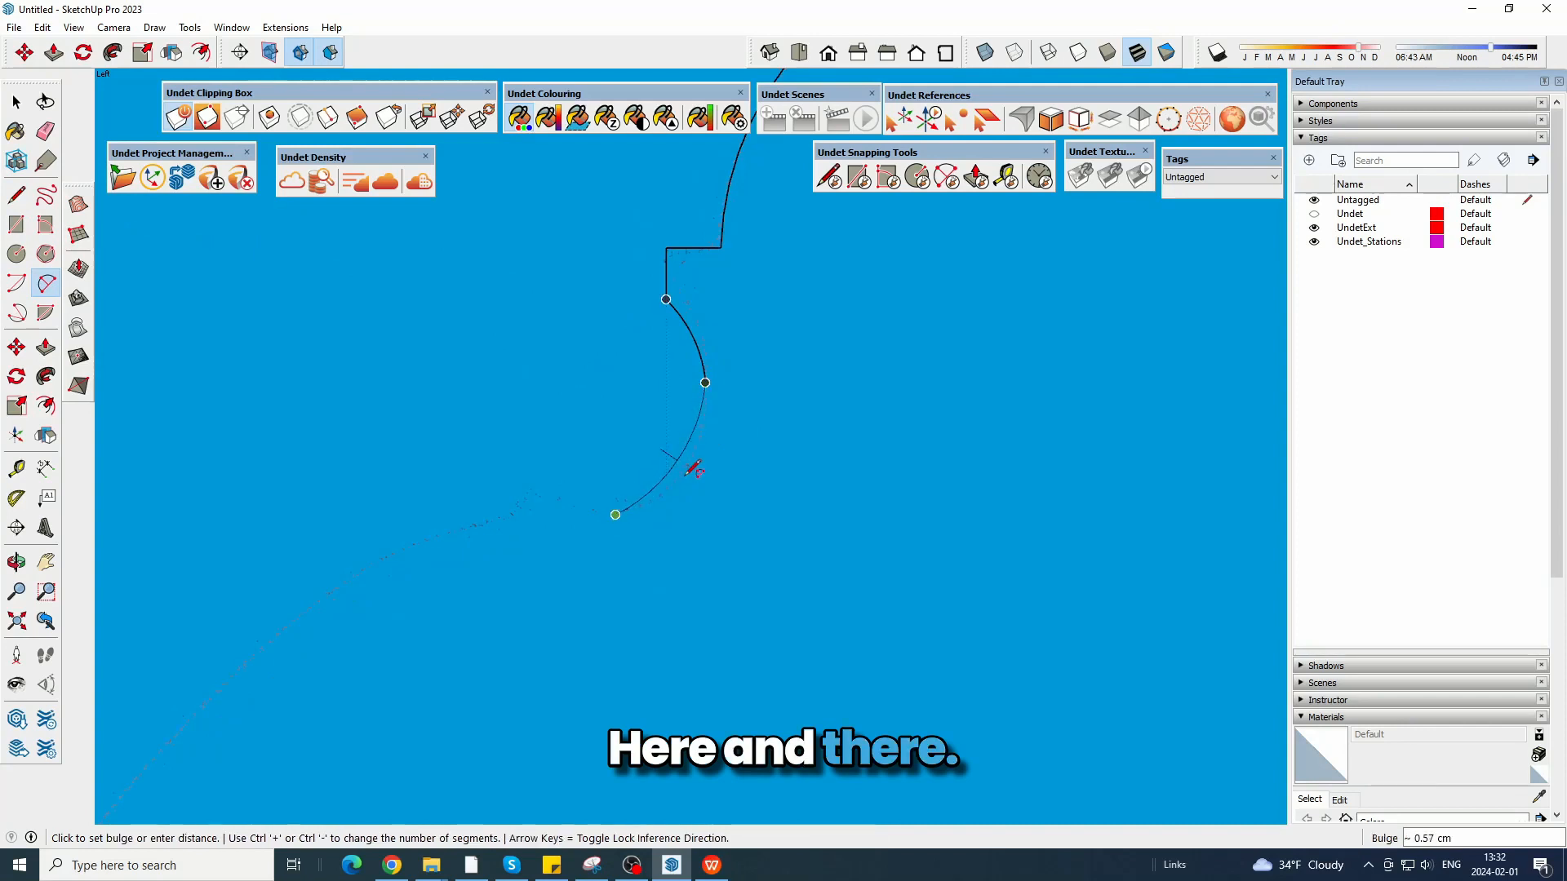
pyautogui.scroll(2, 694, 469)
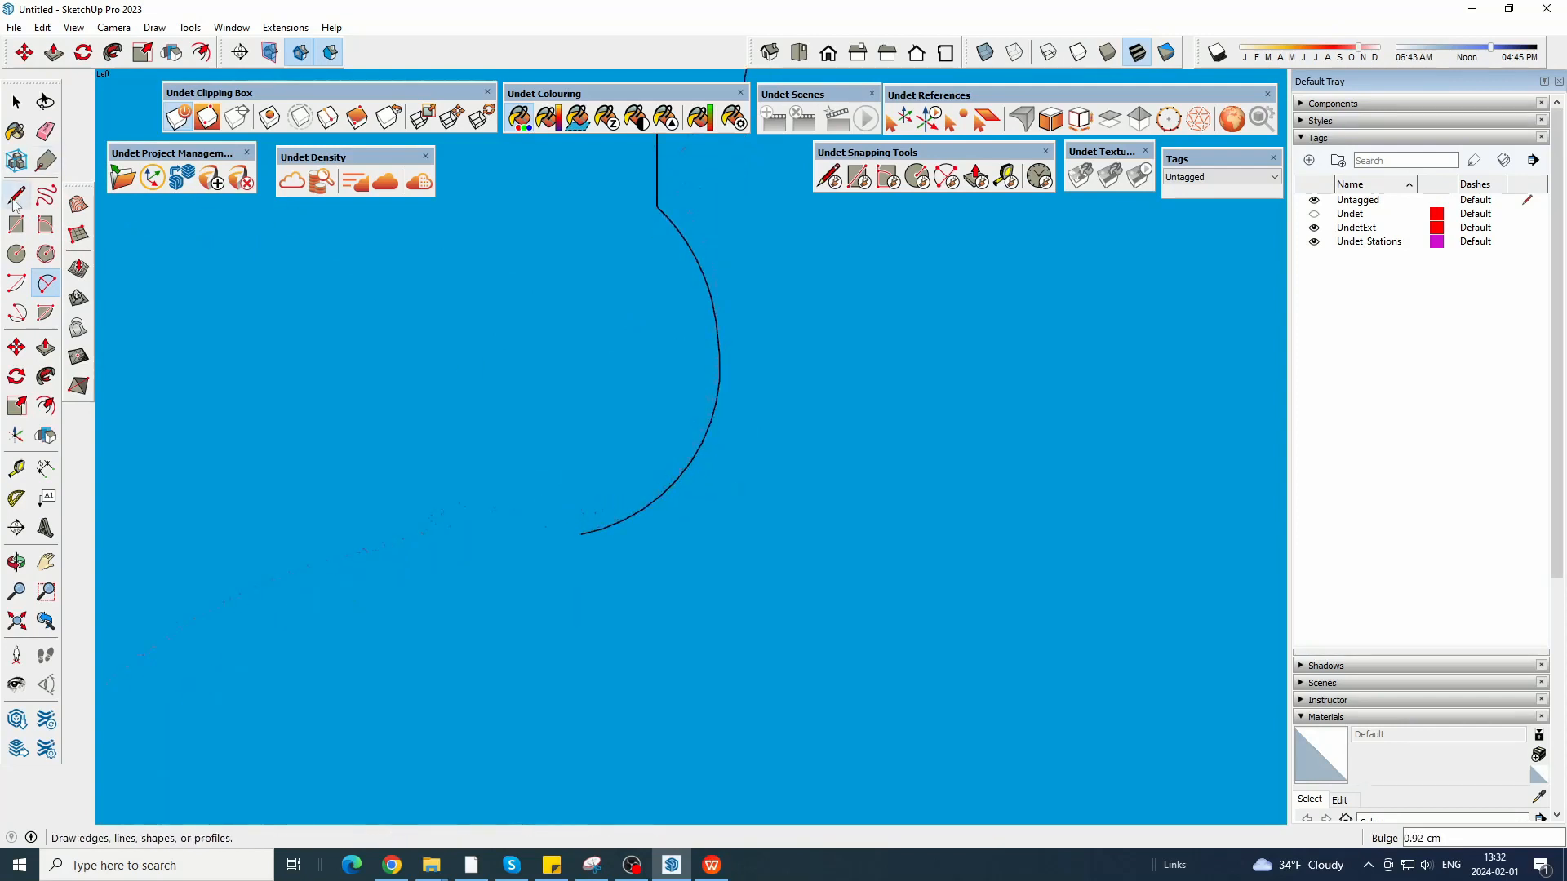
# Draw a straight line from the bead's lower end up to the inner notch and a short line down to the long curve.
pyautogui.click(15, 196)
pyautogui.click(580, 535)
pyautogui.click(449, 492)
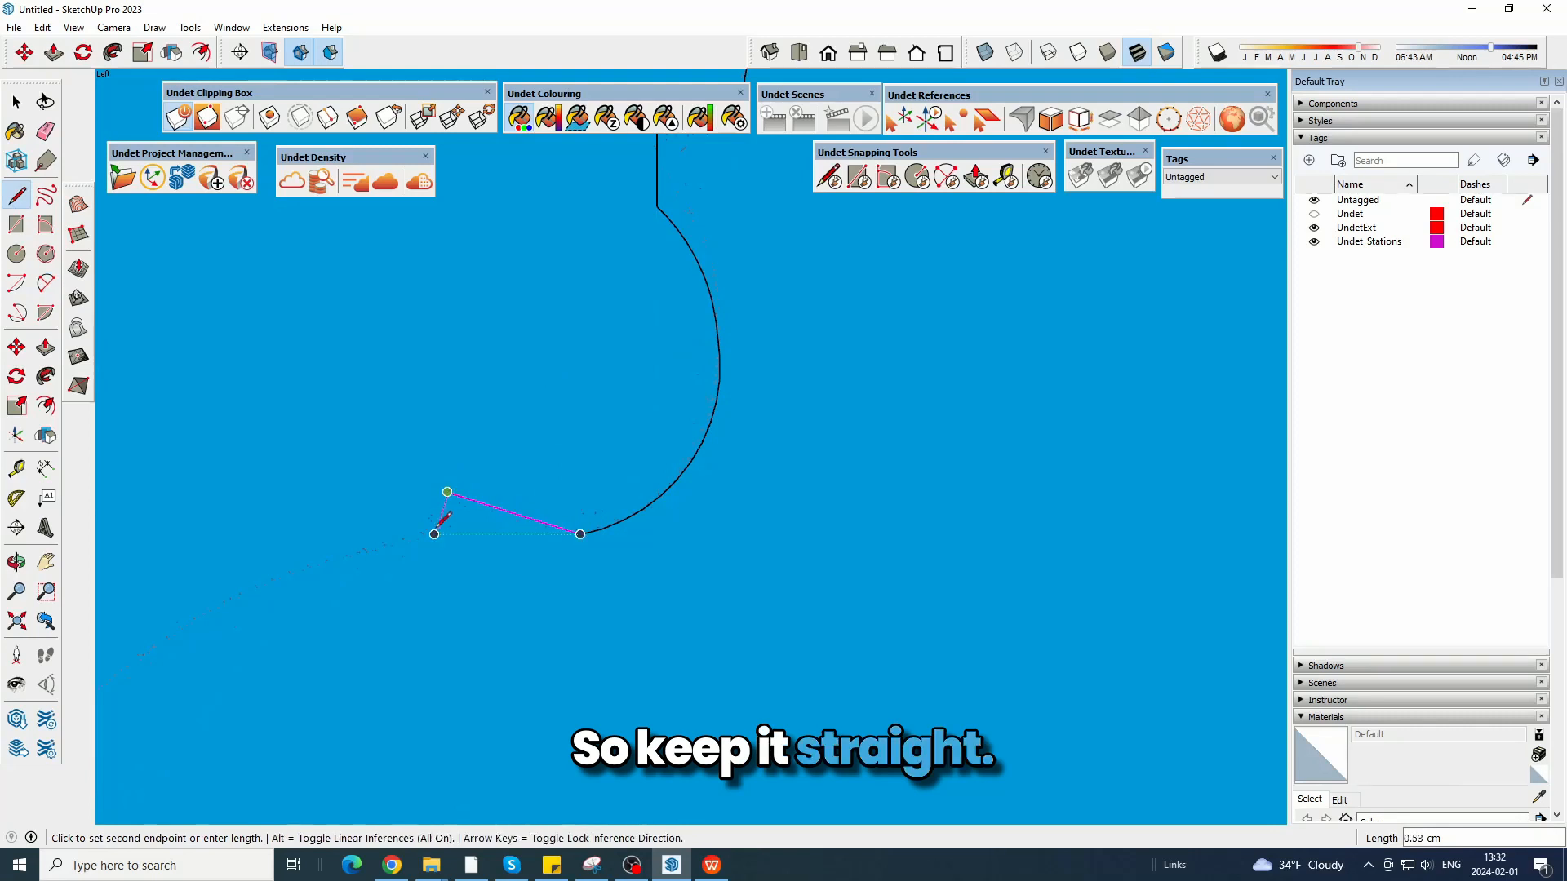
pyautogui.scroll(1, 436, 531)
pyautogui.click(436, 532)
# Trace the long curve down to the lower moulding with an arc and add the outward-sloping line and its short return edge.
pyautogui.scroll(-7, 800, 334)
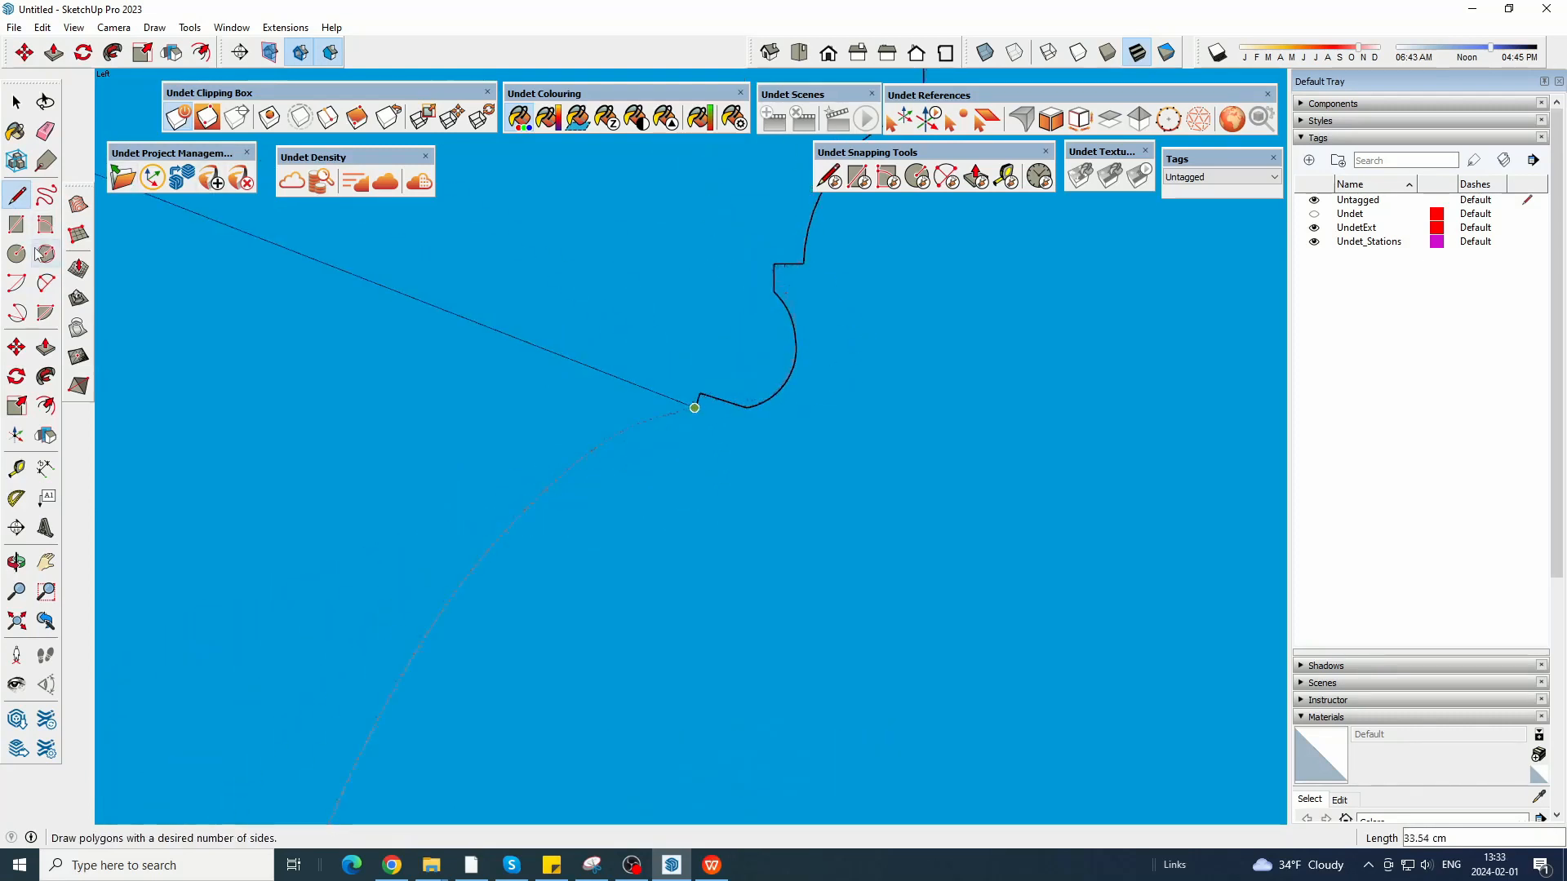
pyautogui.click(46, 283)
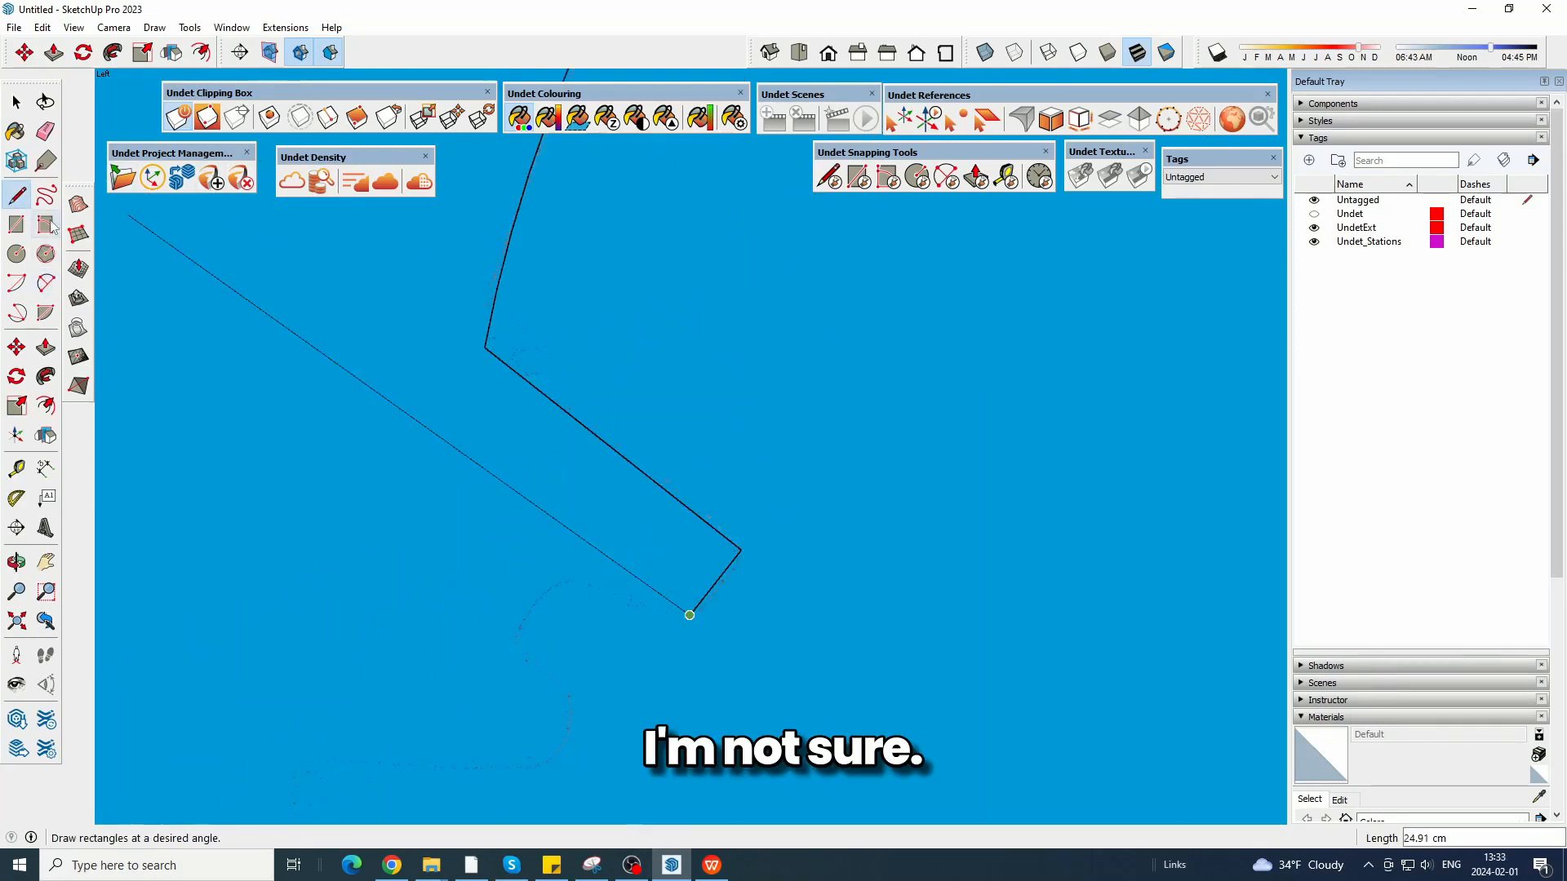
# Trace the hollow under the lower moulding's return edge with a shallow arc followed by a tighter concave arc.
pyautogui.click(46, 283)
pyautogui.scroll(1, 690, 616)
pyautogui.click(690, 615)
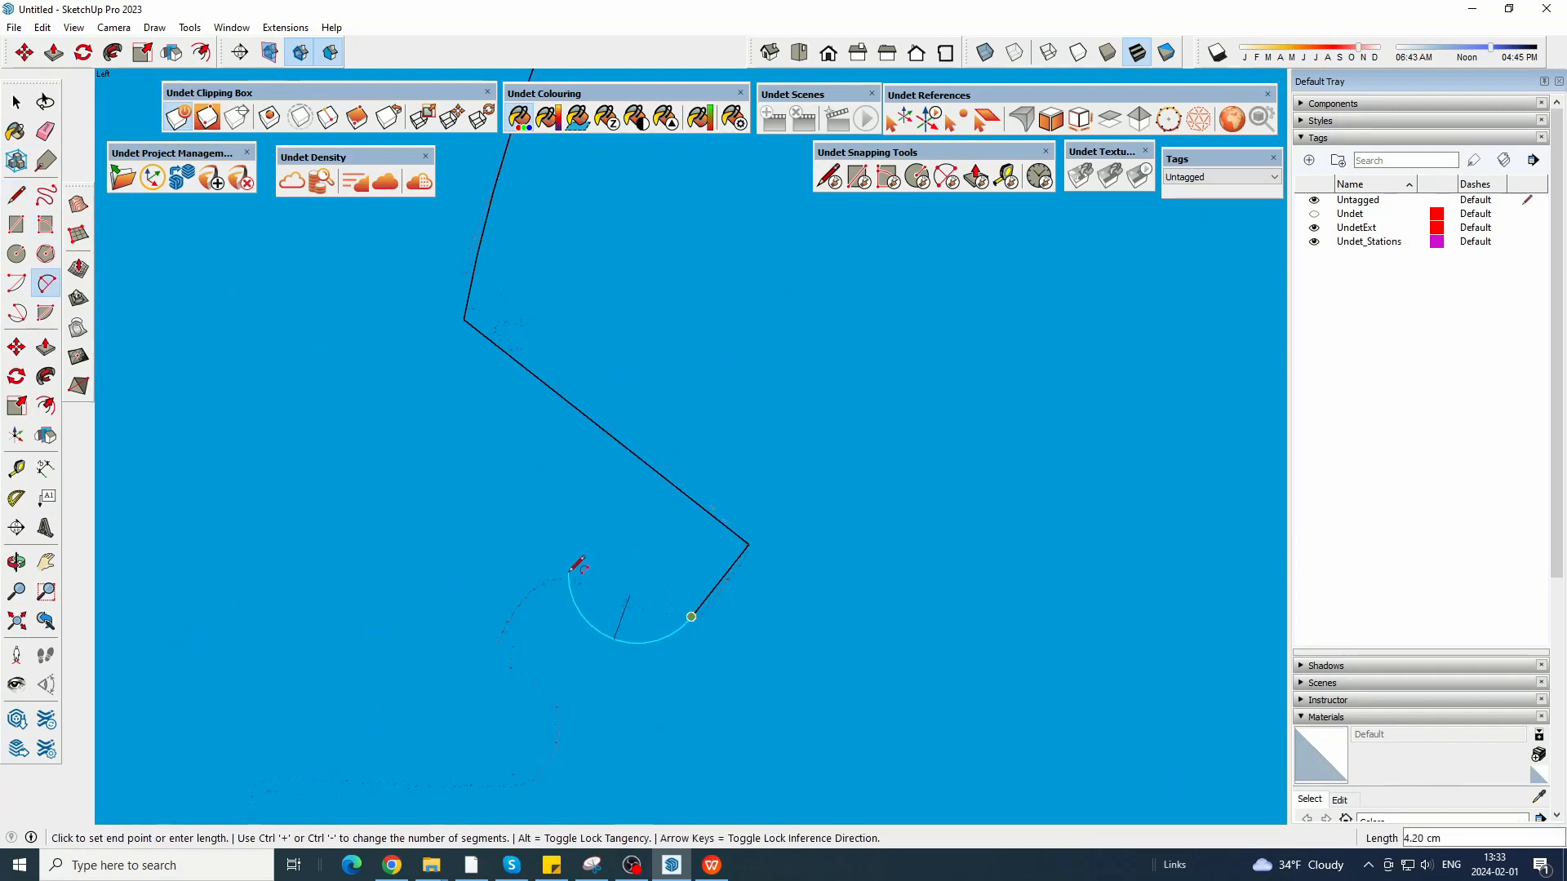
pyautogui.click(565, 577)
pyautogui.click(664, 585)
pyautogui.scroll(-2, 607, 510)
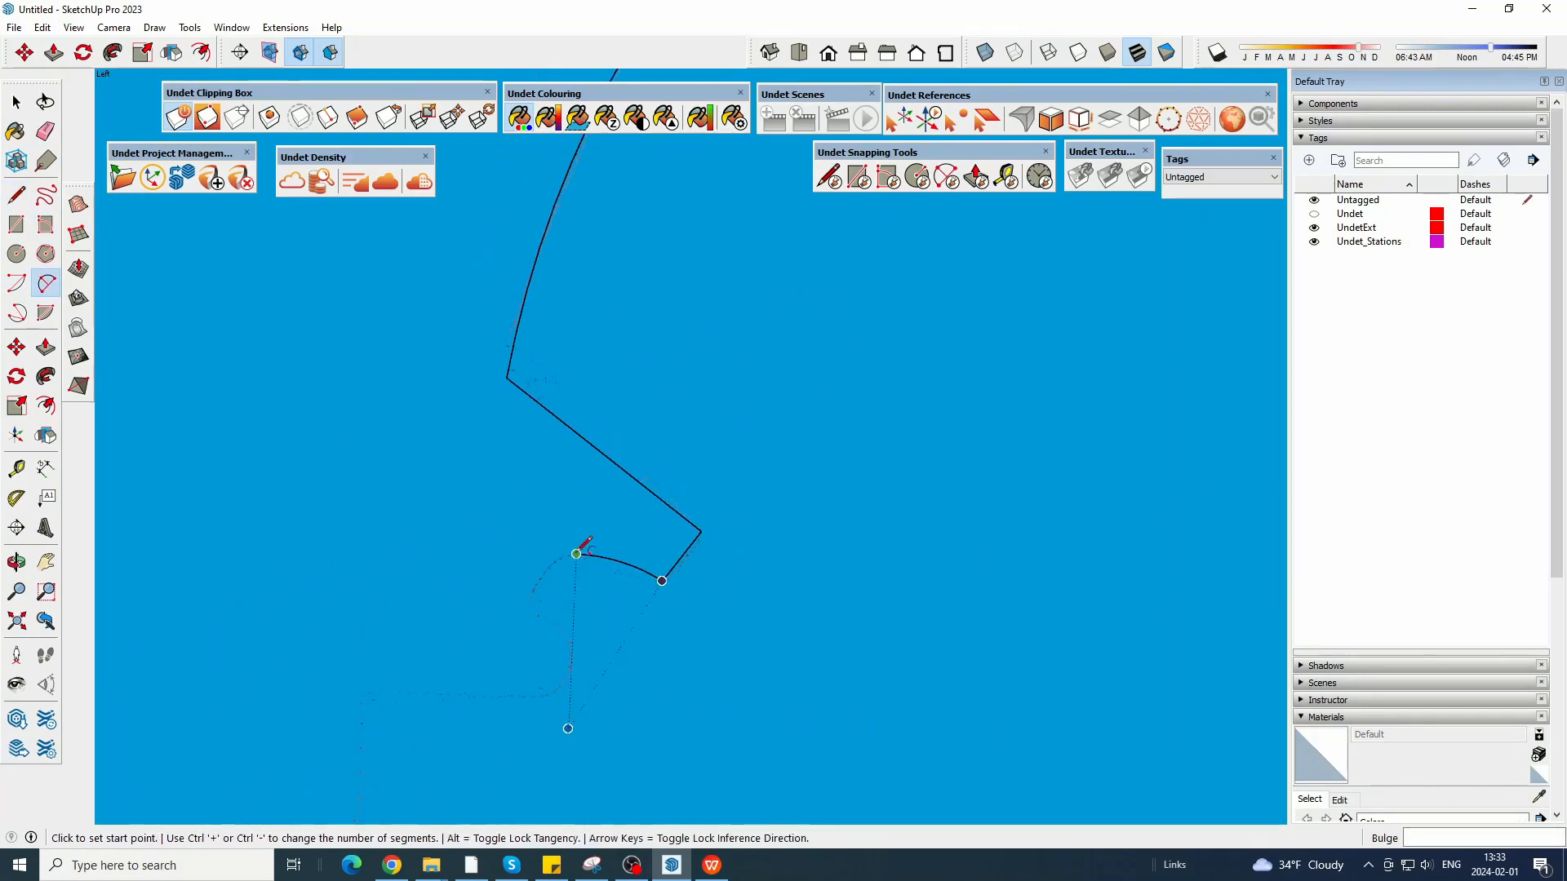
pyautogui.click(578, 553)
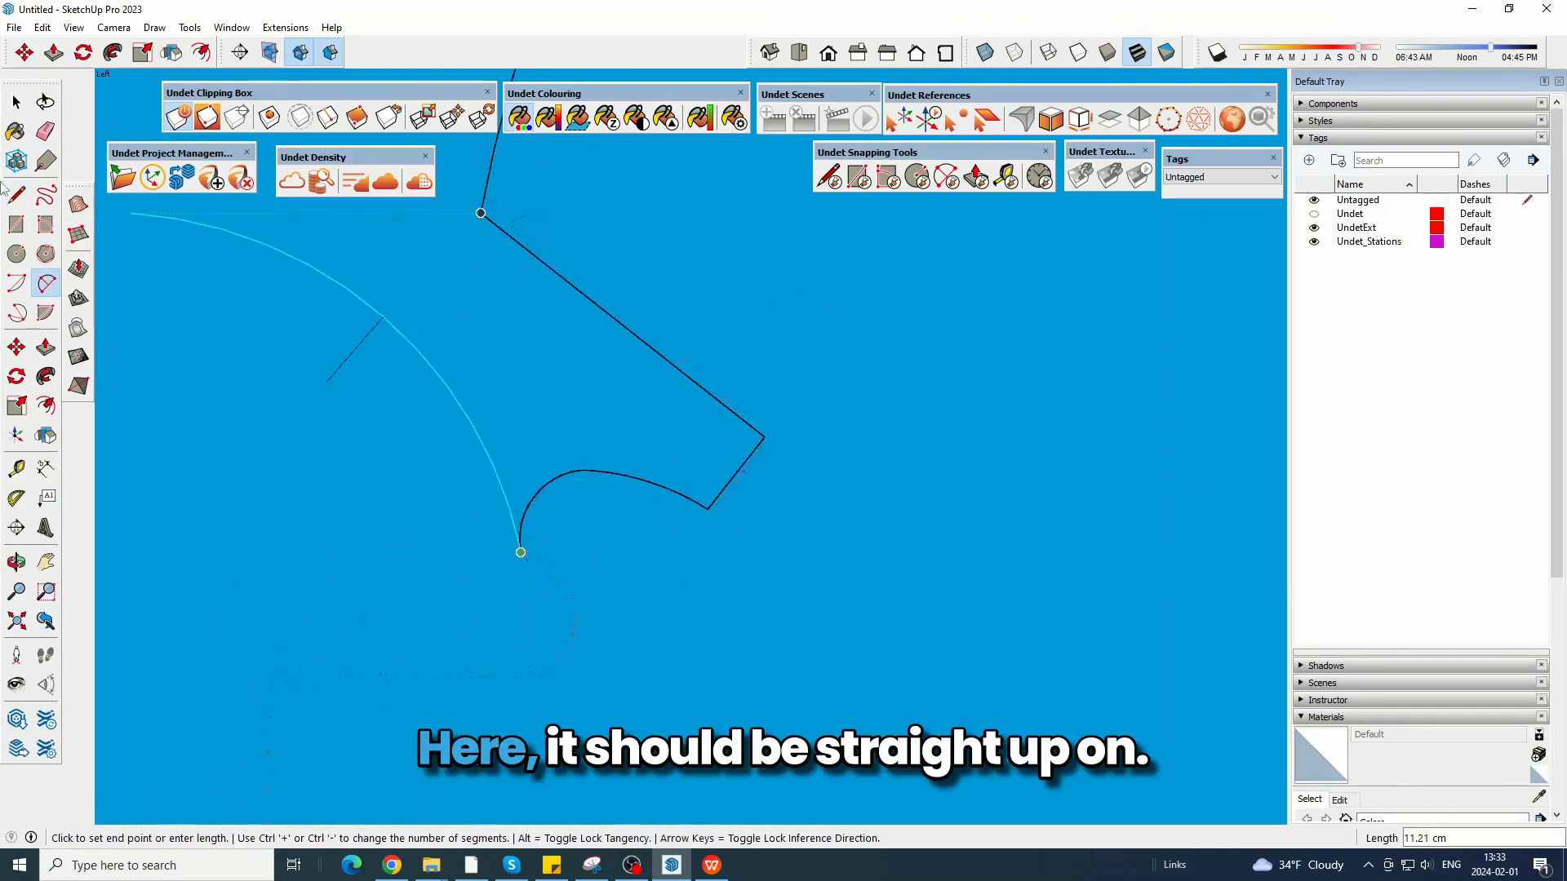
# Extend the profile with a short diagonal line from the hollow and a rounded arc for the bead below it.
pyautogui.click(18, 197)
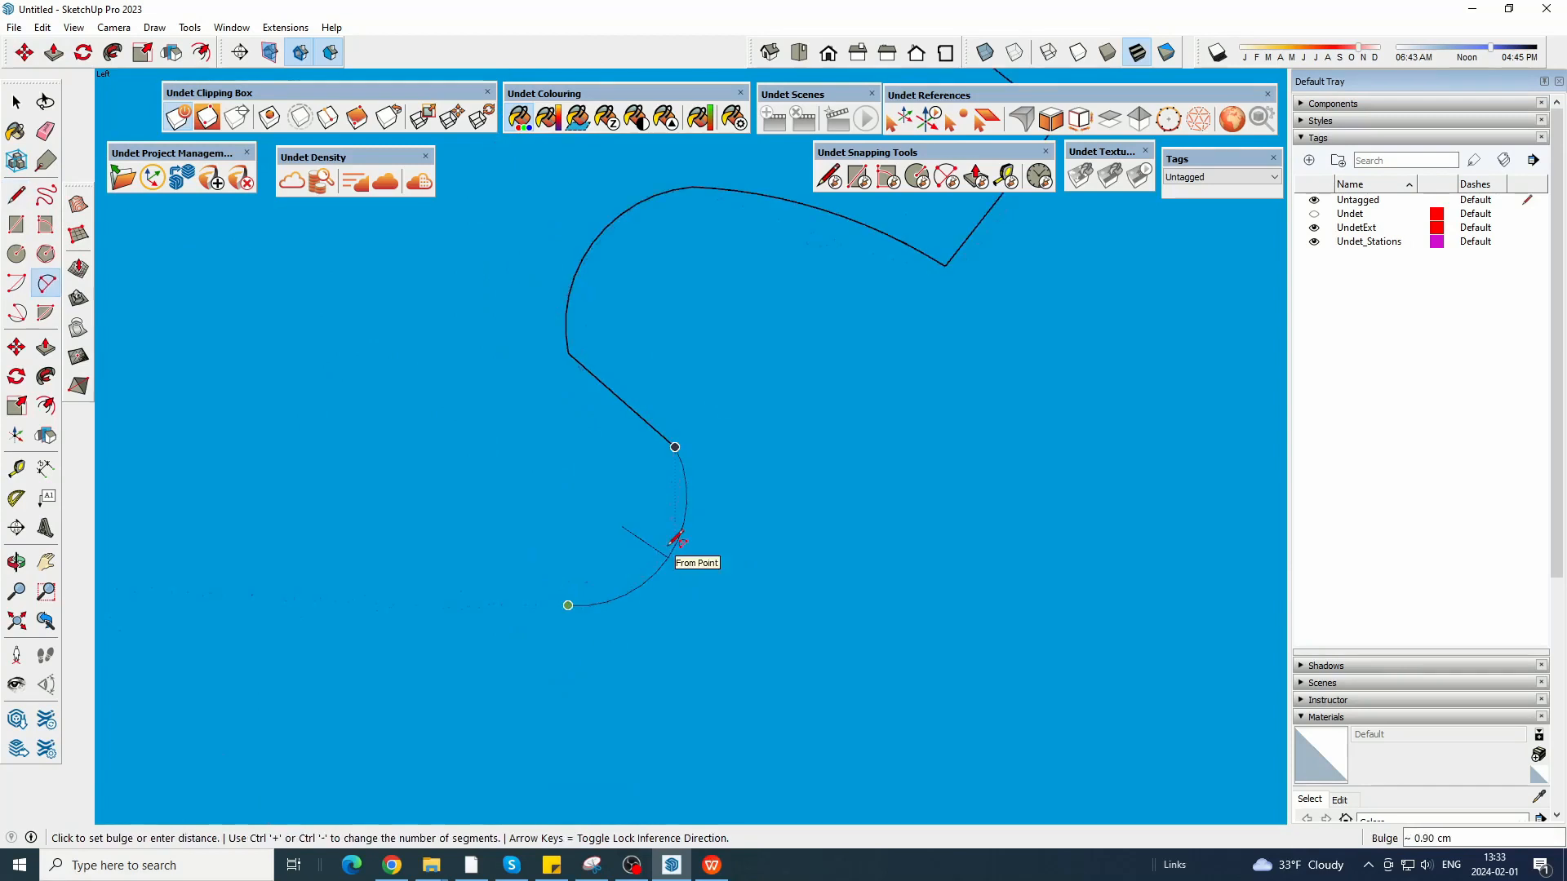
pyautogui.click(739, 482)
# Draw a horizontal line inward from the lower bead and a vertical edge down to the start of the last curve.
pyautogui.click(17, 196)
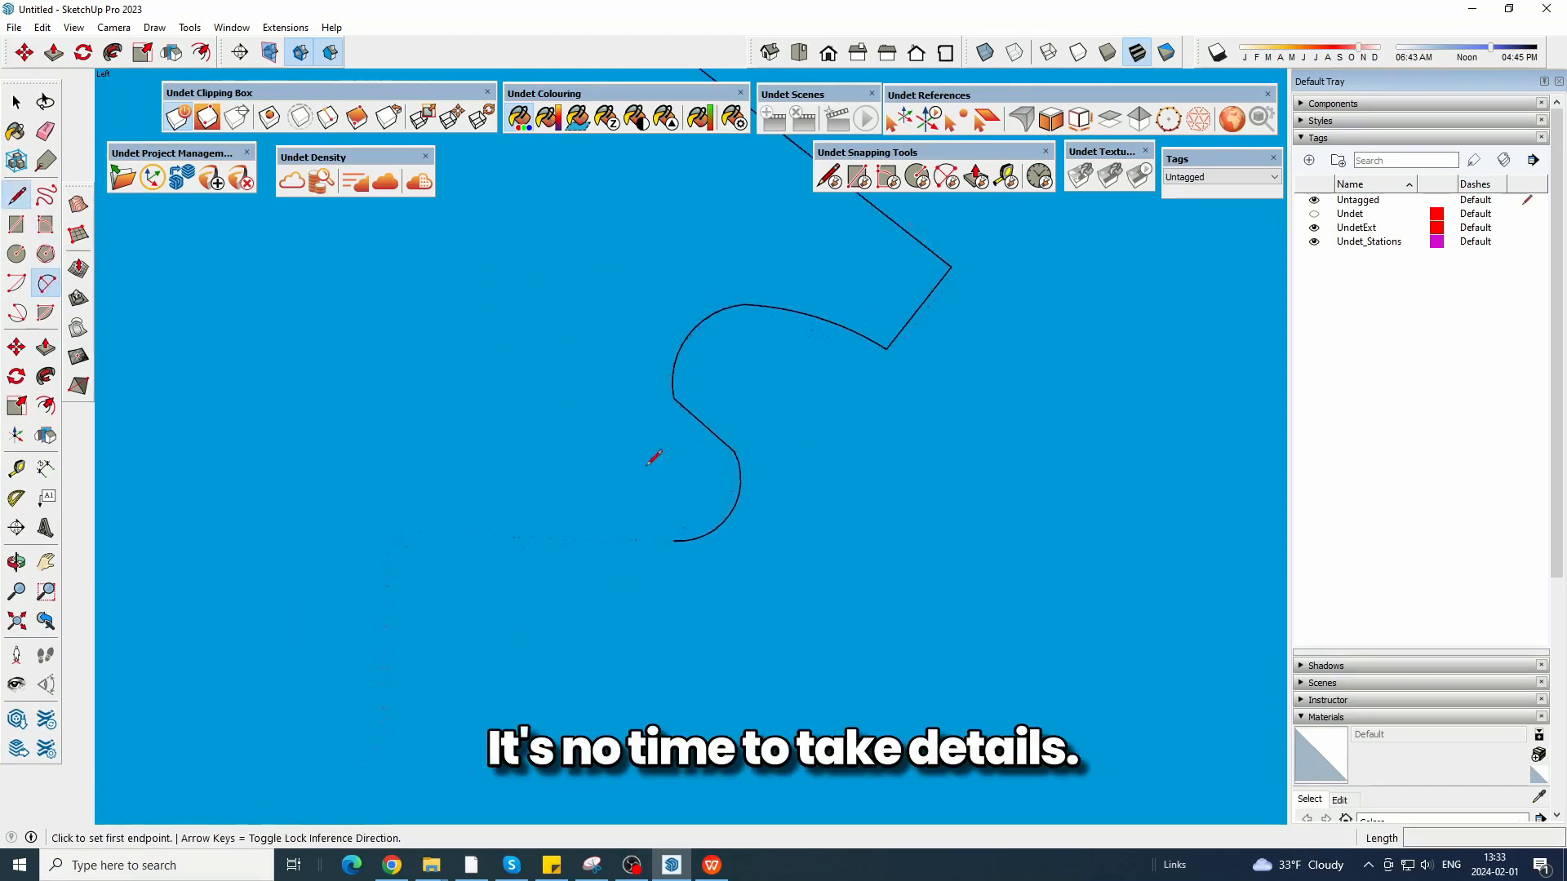
pyautogui.click(674, 541)
pyautogui.click(388, 533)
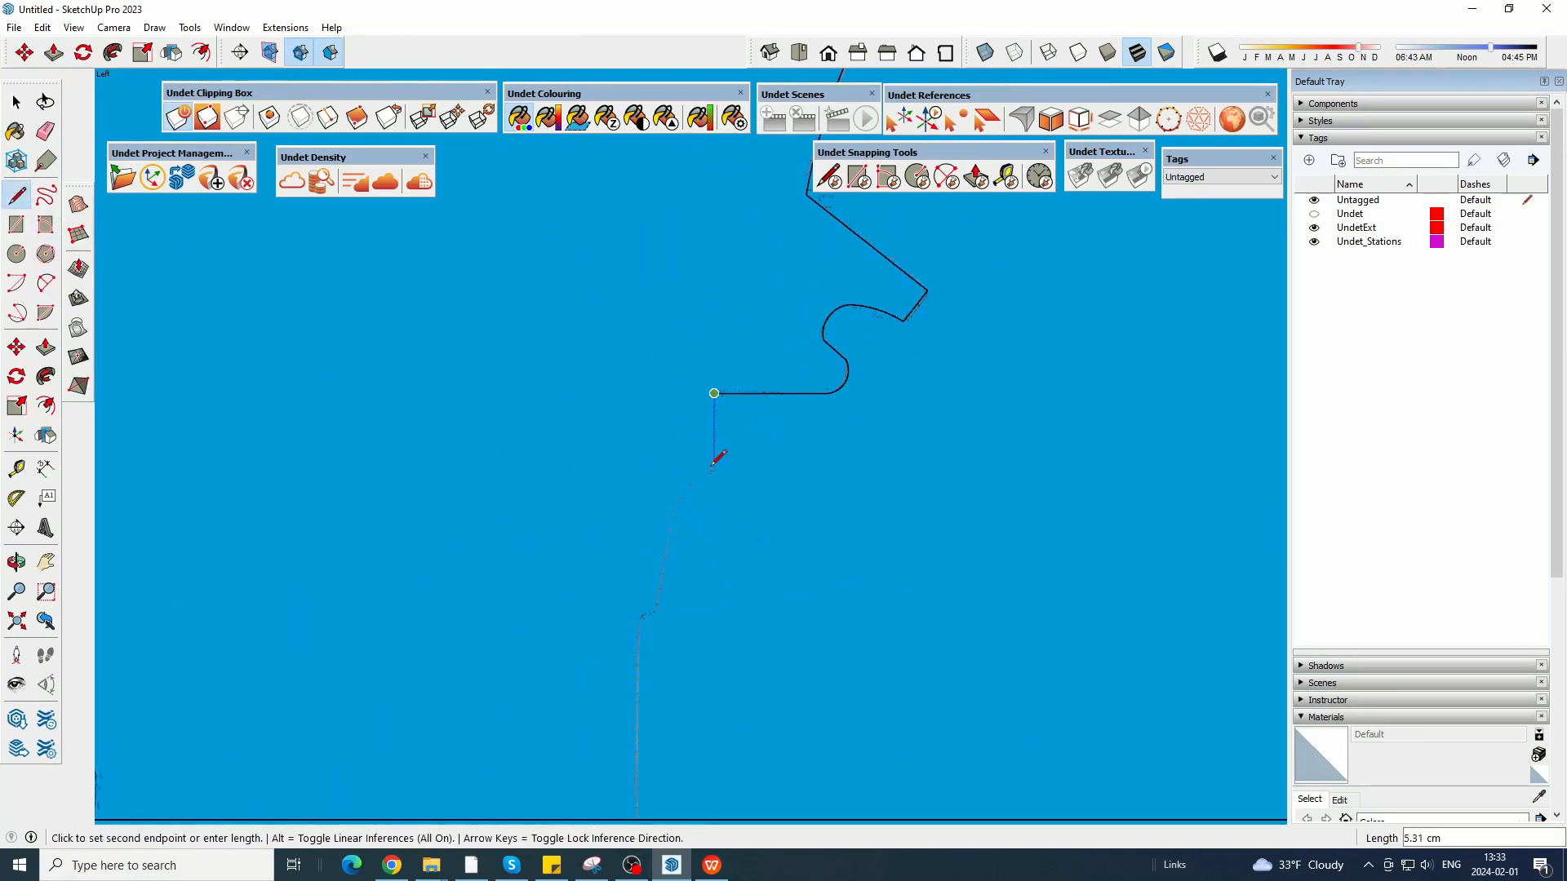
pyautogui.click(715, 476)
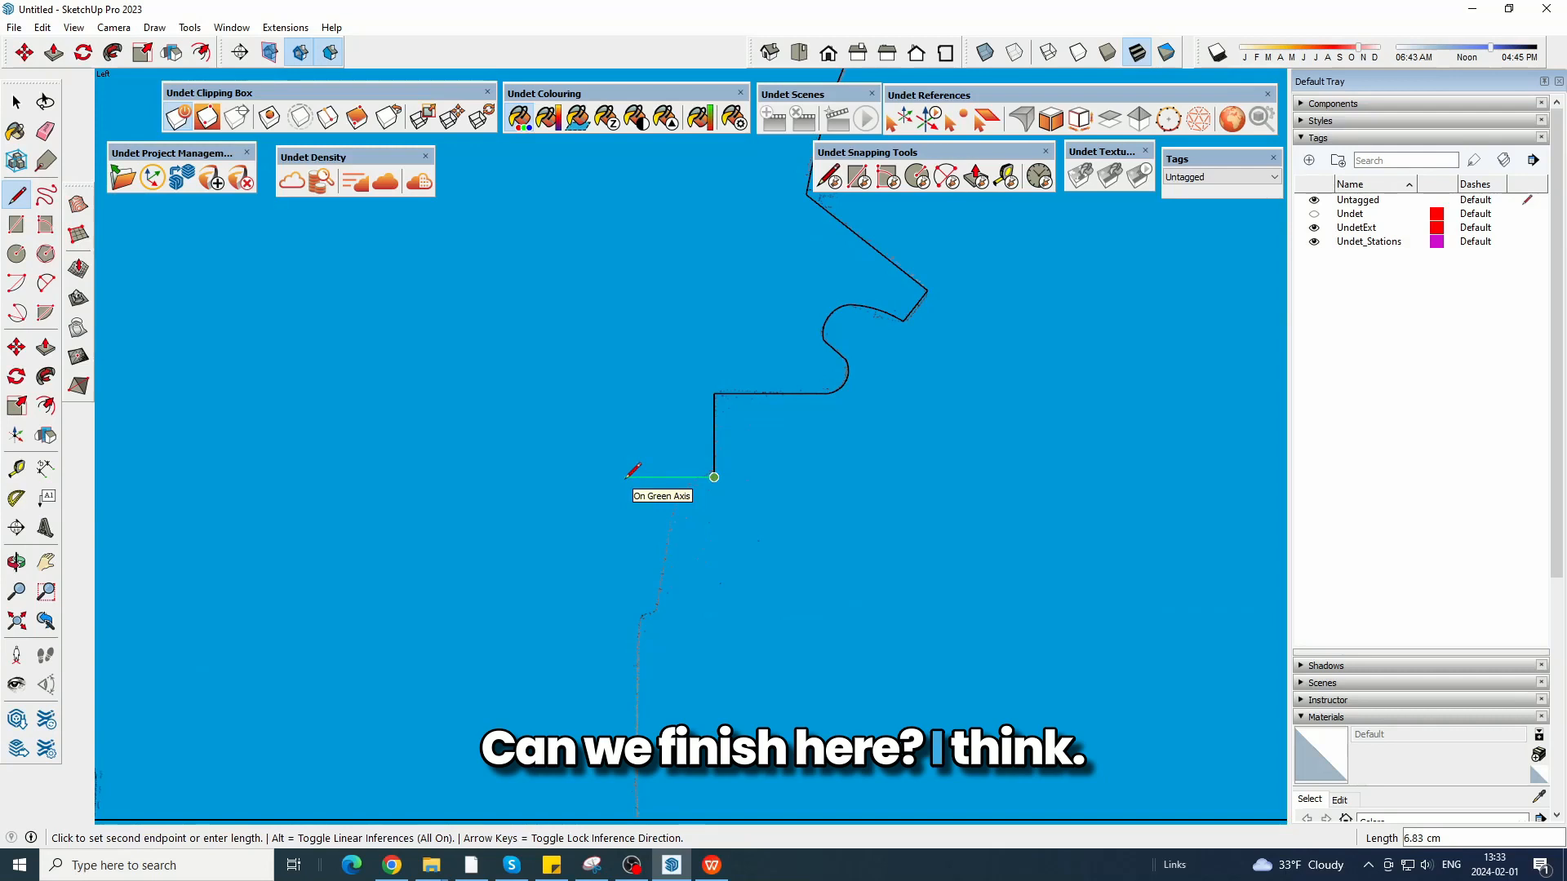
# Draw an arc from the lower end of the vertical edge to the next point along the scanned curve.
pyautogui.click(42, 283)
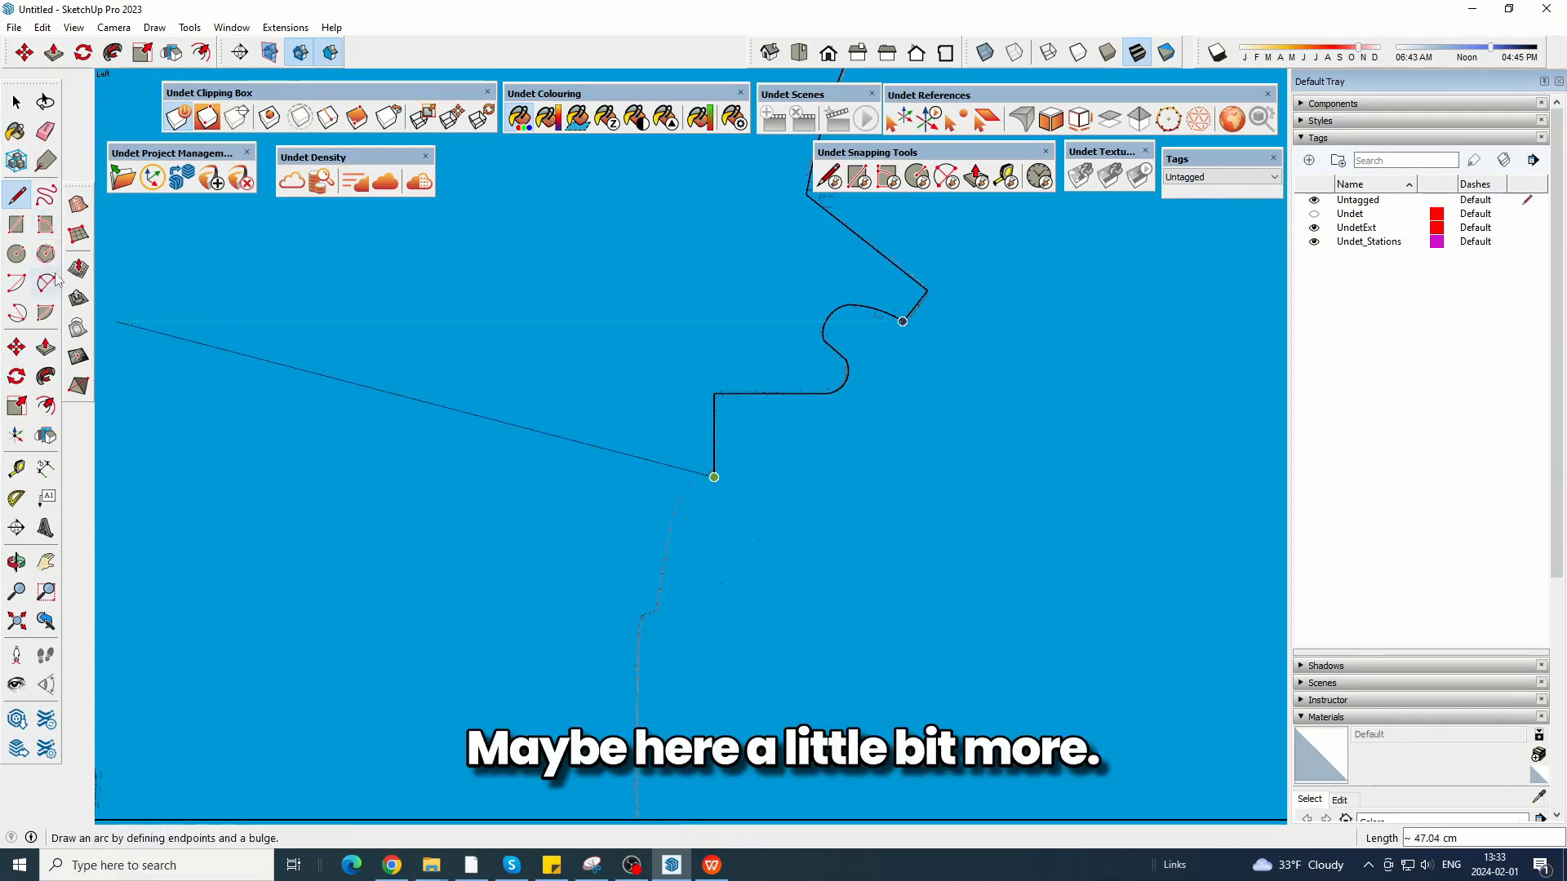
pyautogui.click(54, 282)
pyautogui.scroll(2, 716, 522)
pyautogui.click(643, 542)
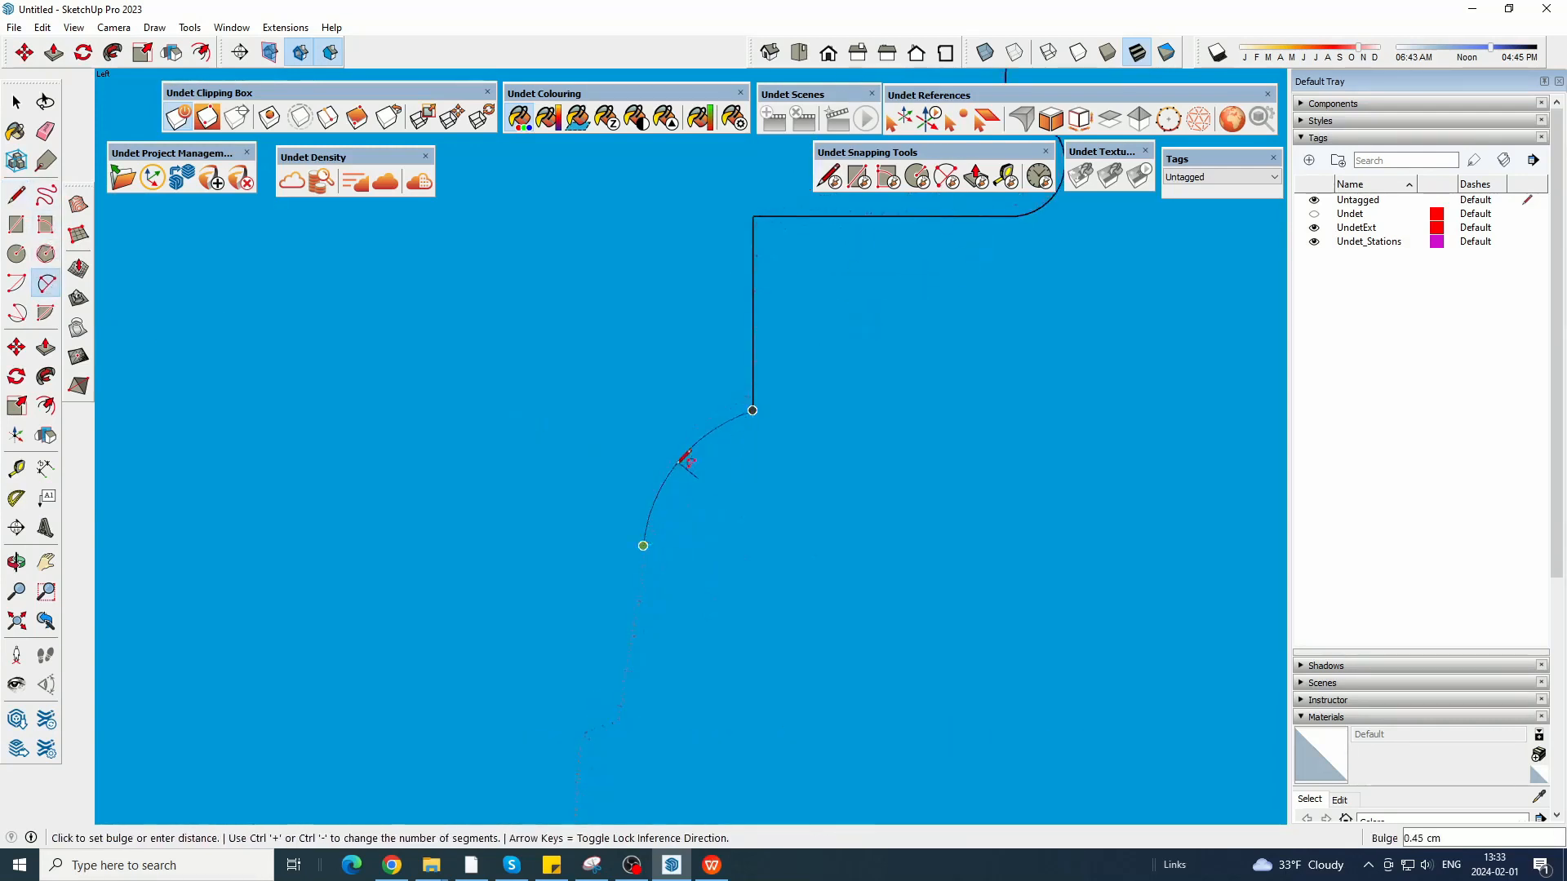
pyautogui.click(684, 454)
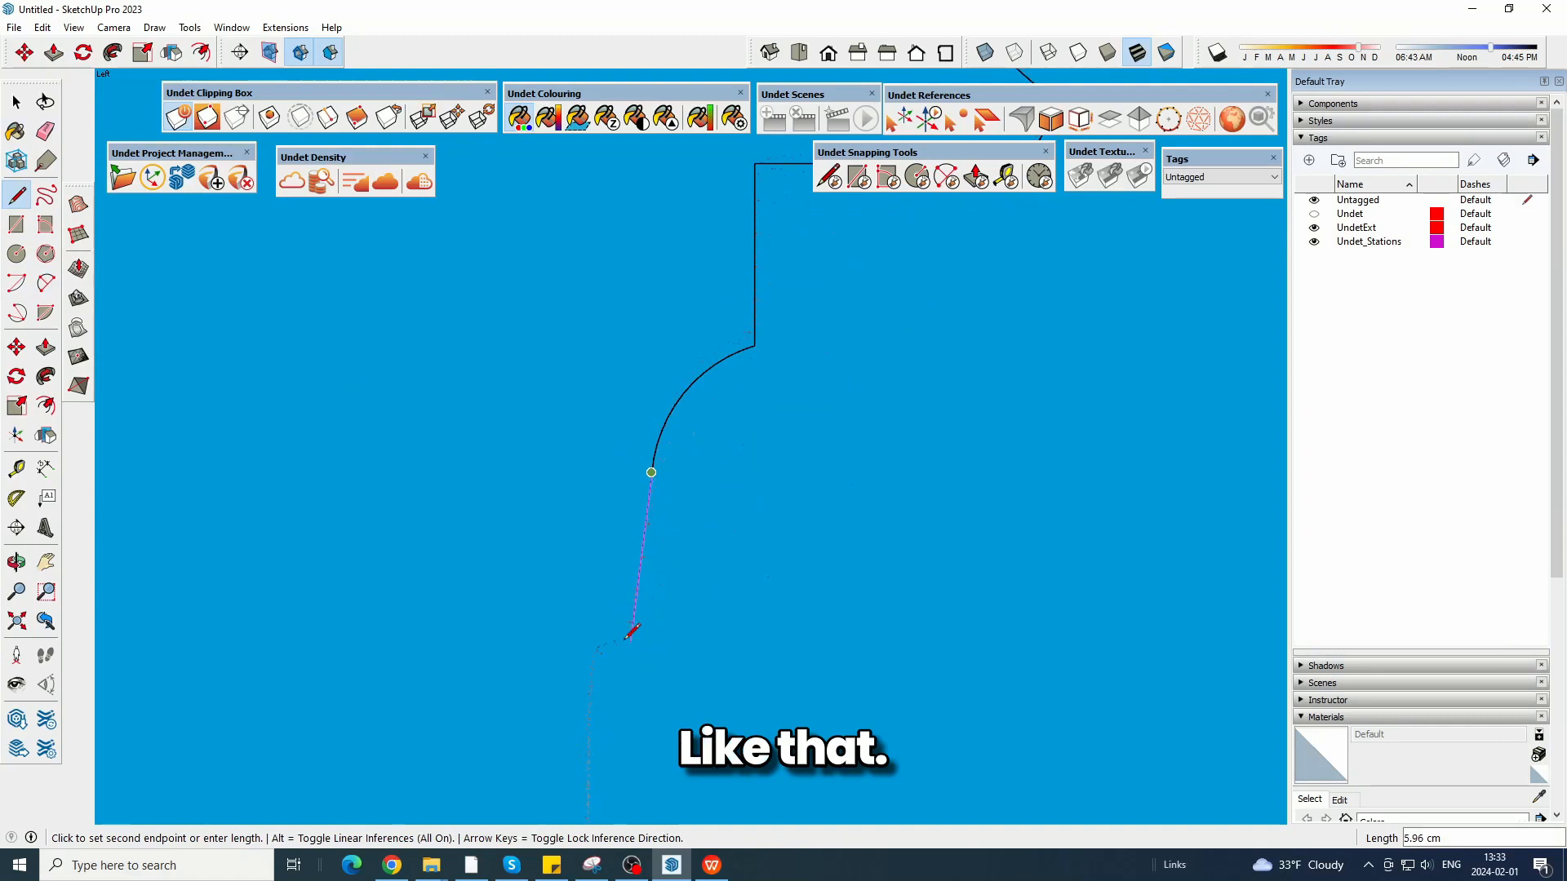
# Continue the profile with a steep line down from the arc and a horizontal line inward past the wall face.
pyautogui.click(630, 642)
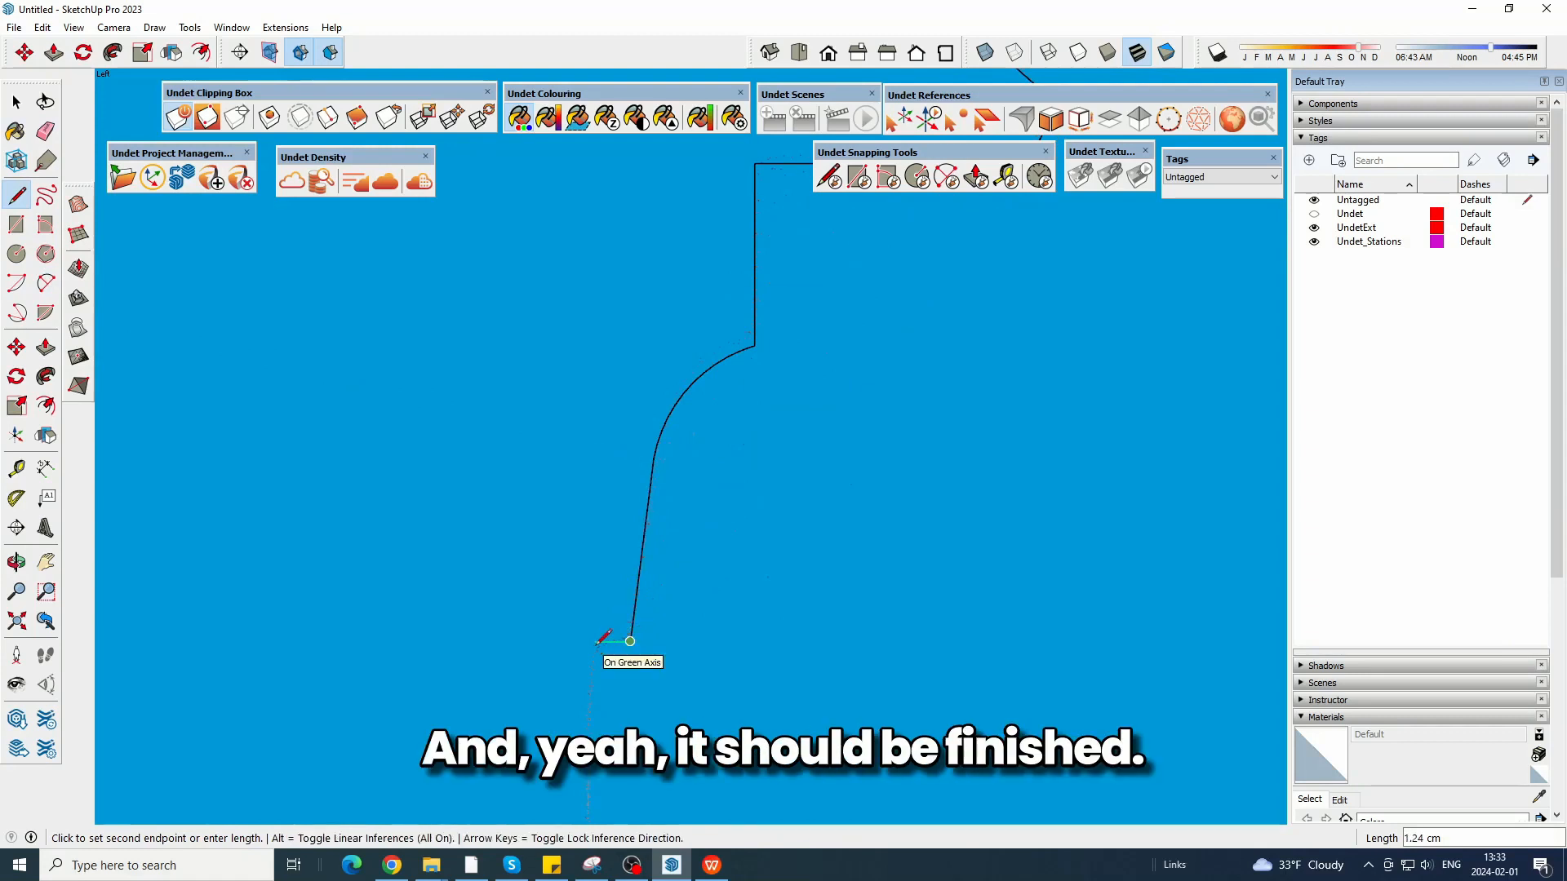
pyautogui.click(458, 642)
pyautogui.press('Escape')
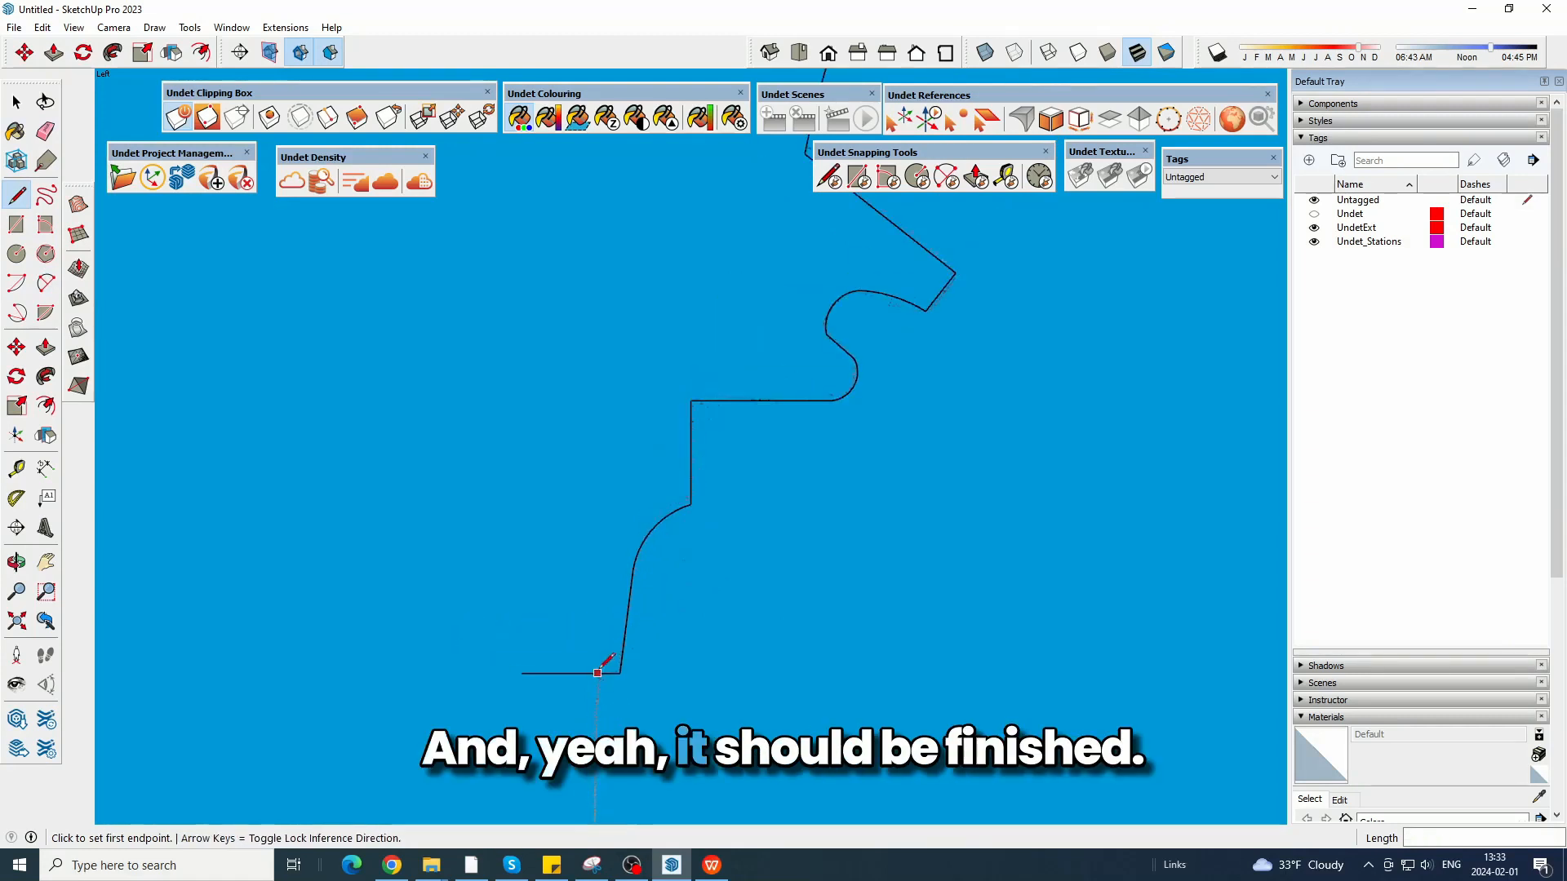
# Draw a long closing line upward from the wall point on the profile's bottom line to above the inner sill surface.
pyautogui.scroll(-5, 601, 667)
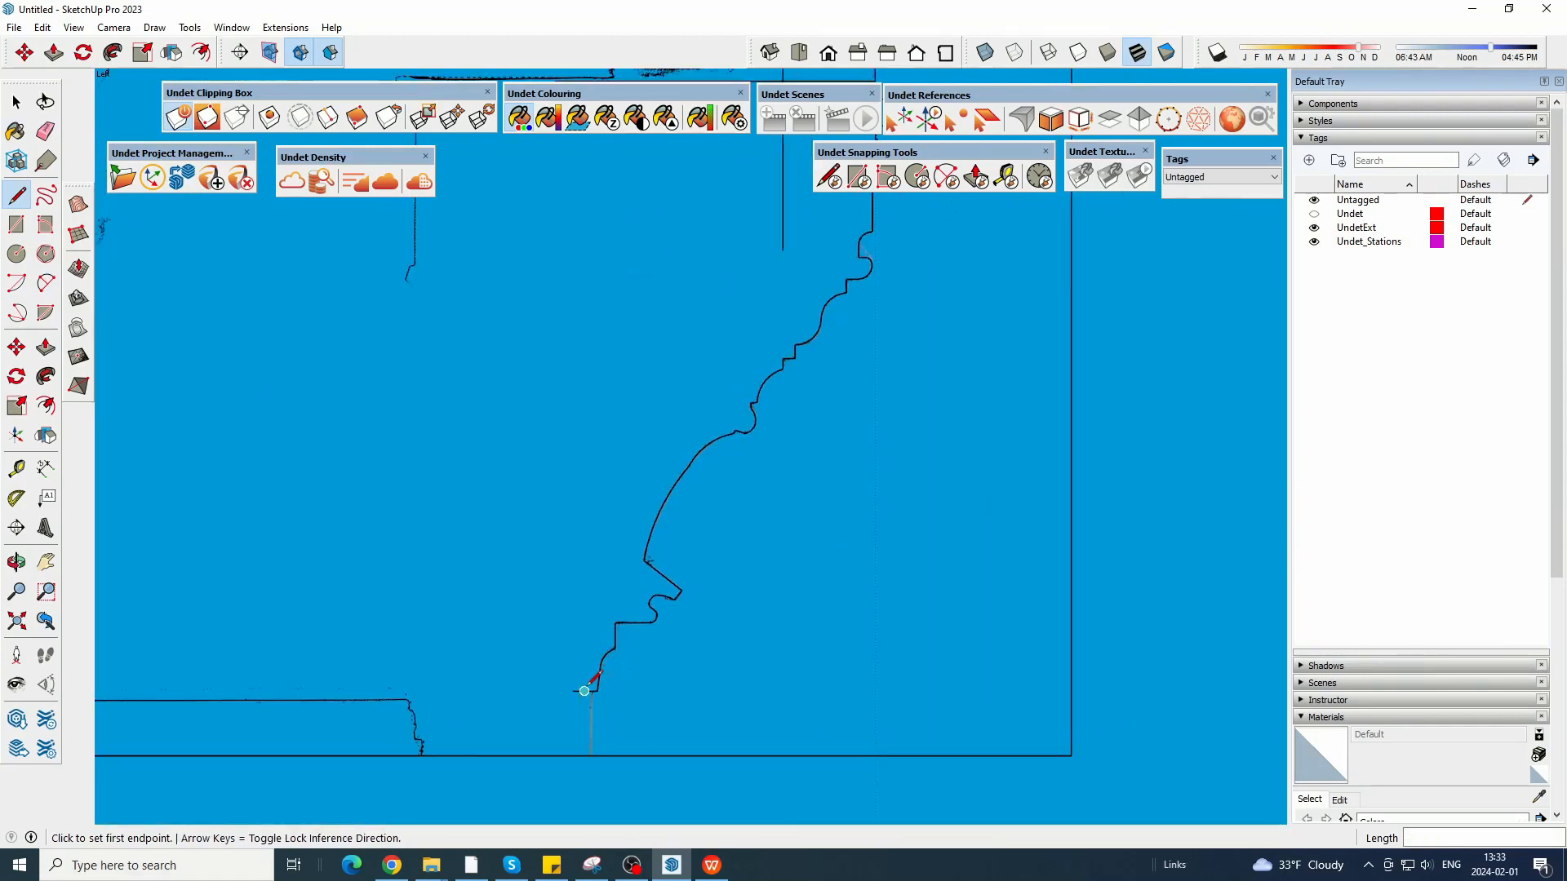
pyautogui.scroll(5, 583, 690)
pyautogui.press('Escape')
pyautogui.click(601, 685)
pyautogui.scroll(-4, 602, 795)
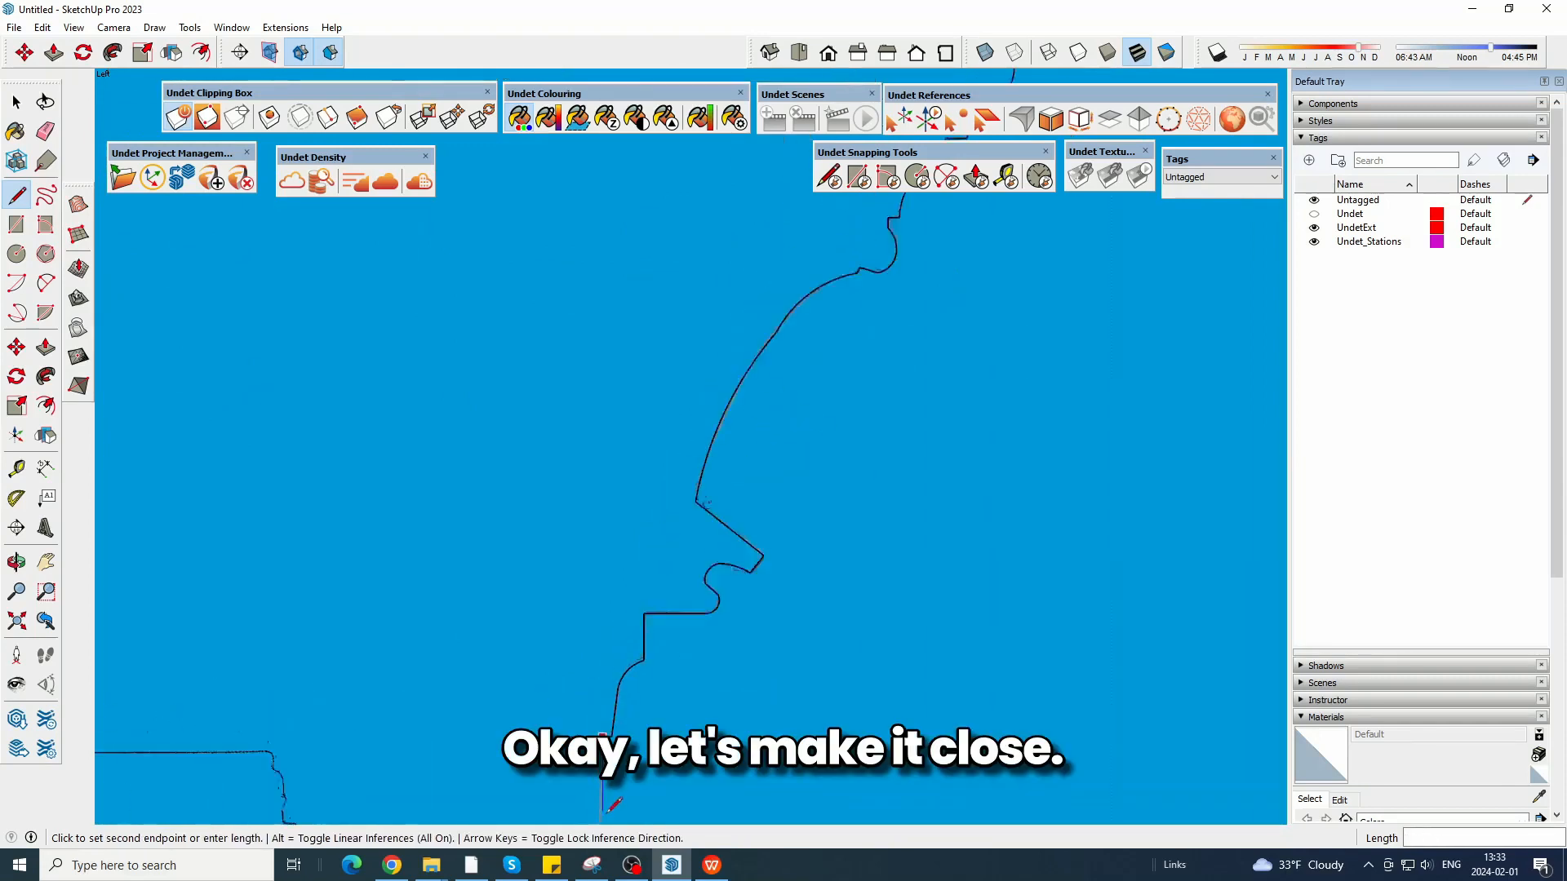
pyautogui.scroll(-3, 601, 784)
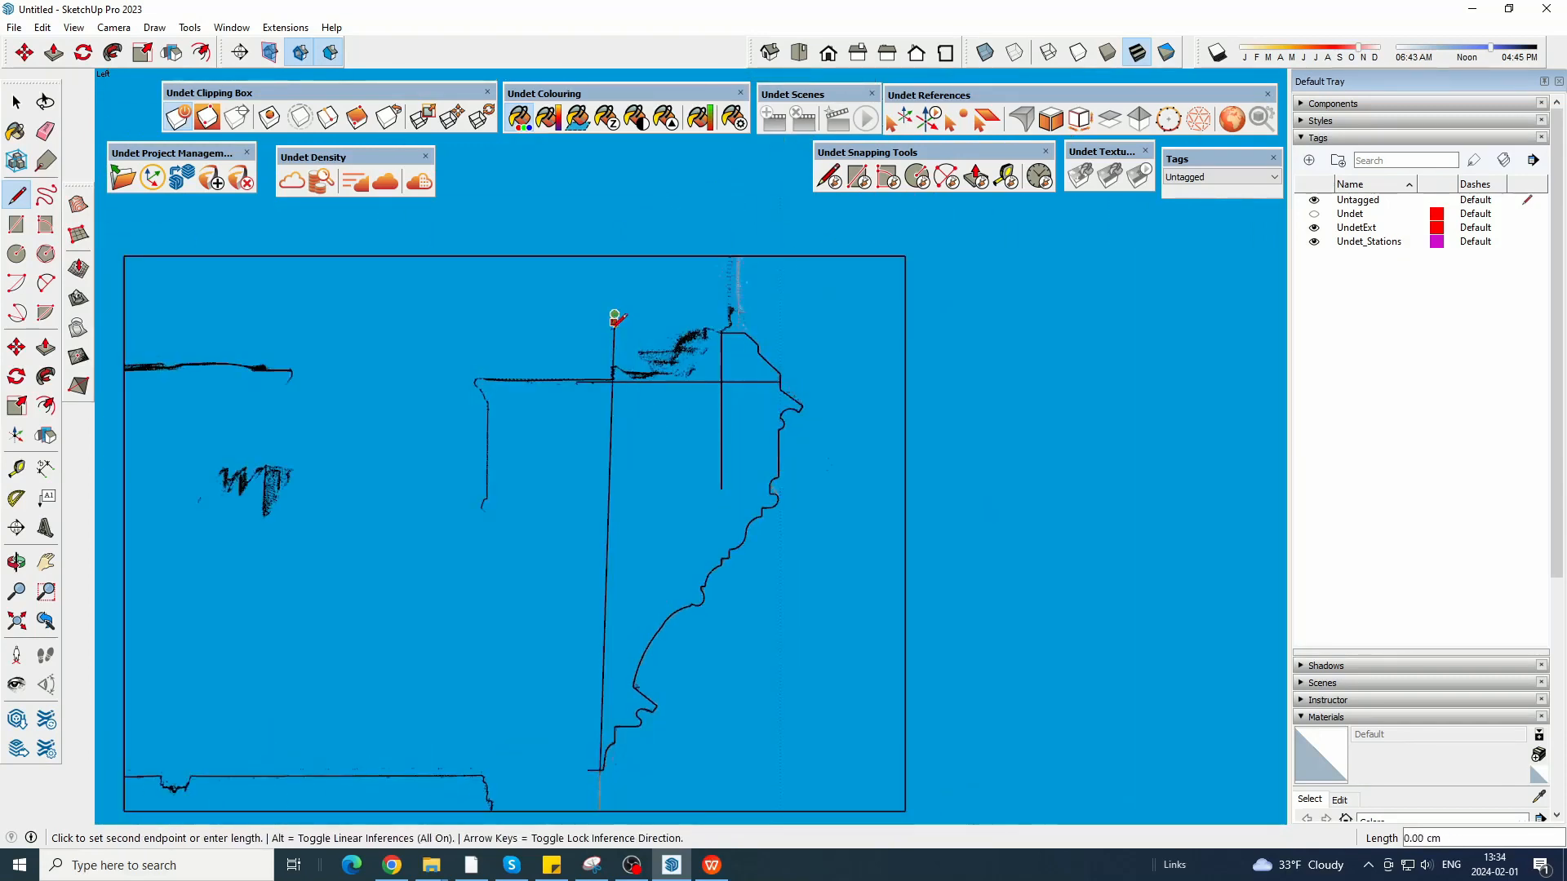
pyautogui.scroll(-4, 612, 582)
pyautogui.moveTo(679, 614); pyautogui.dragTo(509, 690, button='middle')
pyautogui.scroll(5, 636, 605)
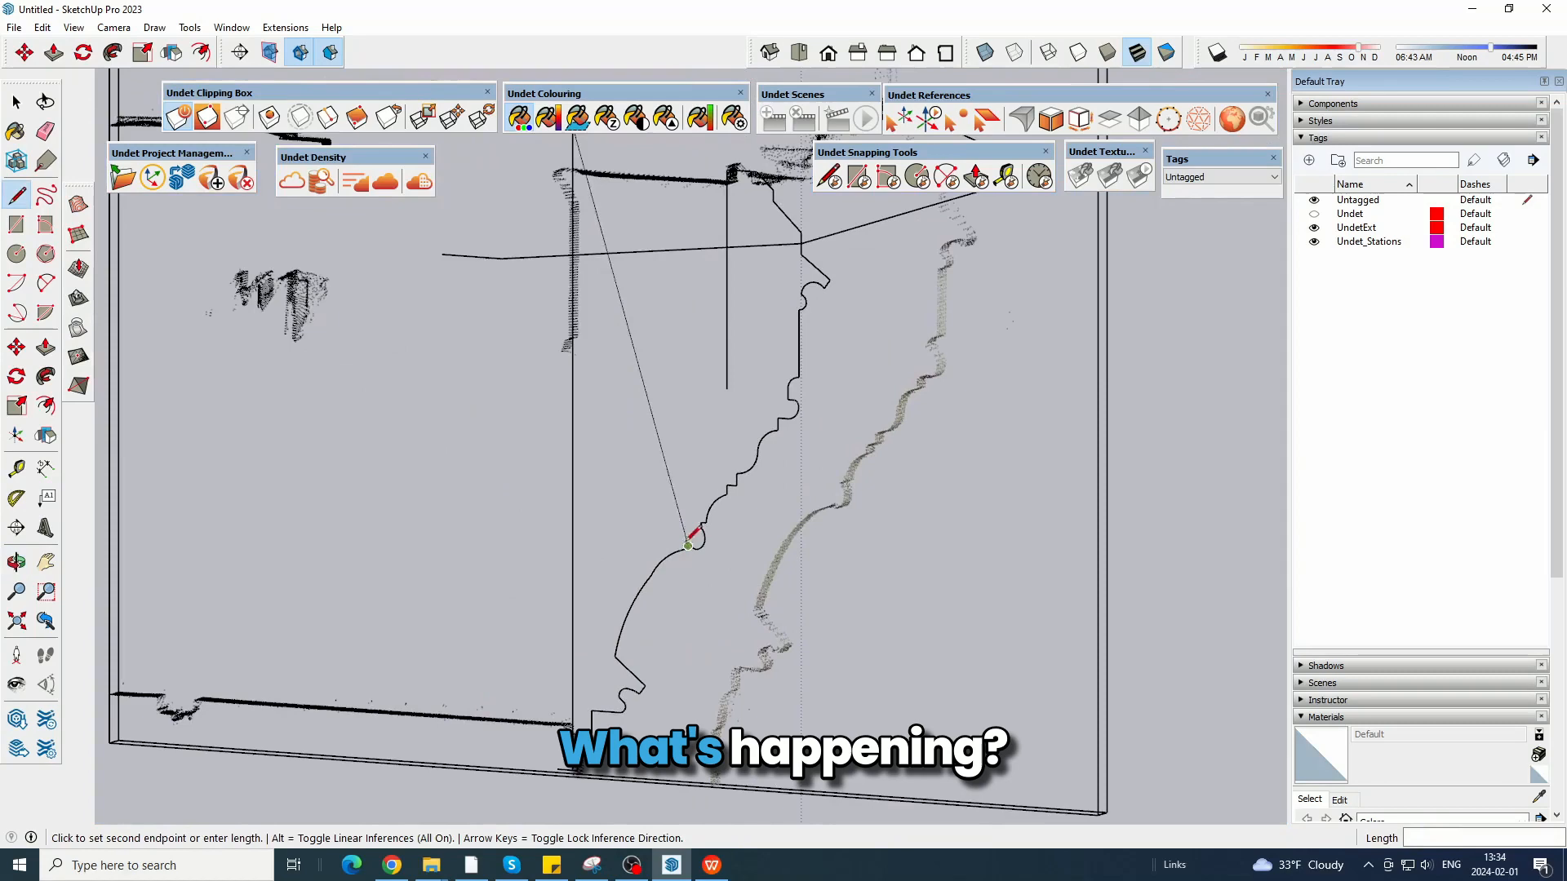
# From a side view, draw a horizontal line along the sill top from the long closing line past the short vertical line.
pyautogui.click(344, 189)
pyautogui.moveTo(572, 355); pyautogui.dragTo(632, 400, button='middle')
pyautogui.click(849, 52)
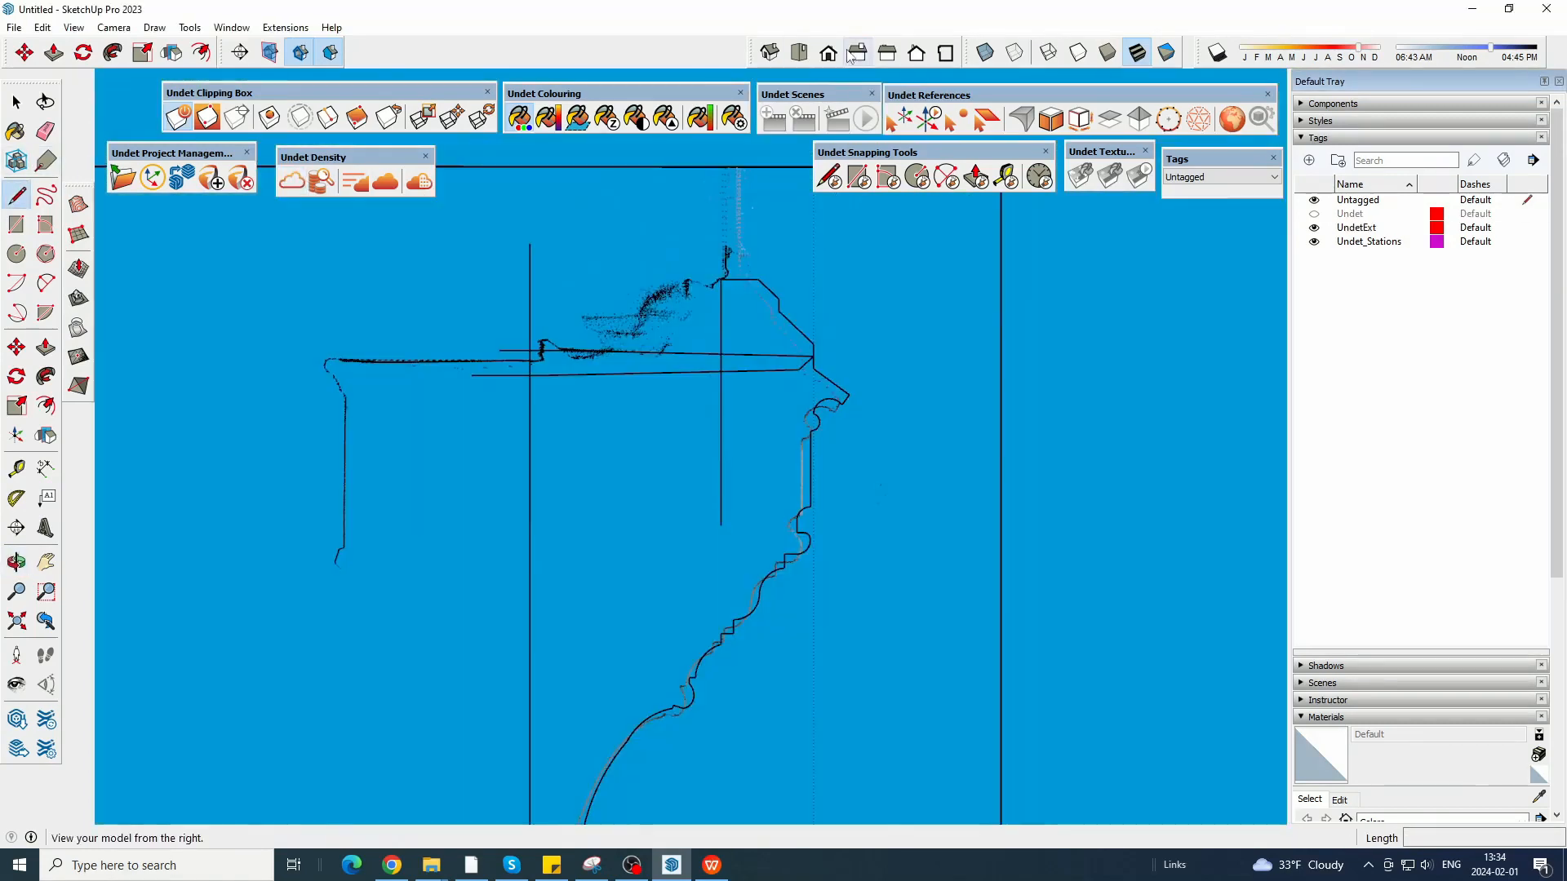
pyautogui.scroll(3, 537, 353)
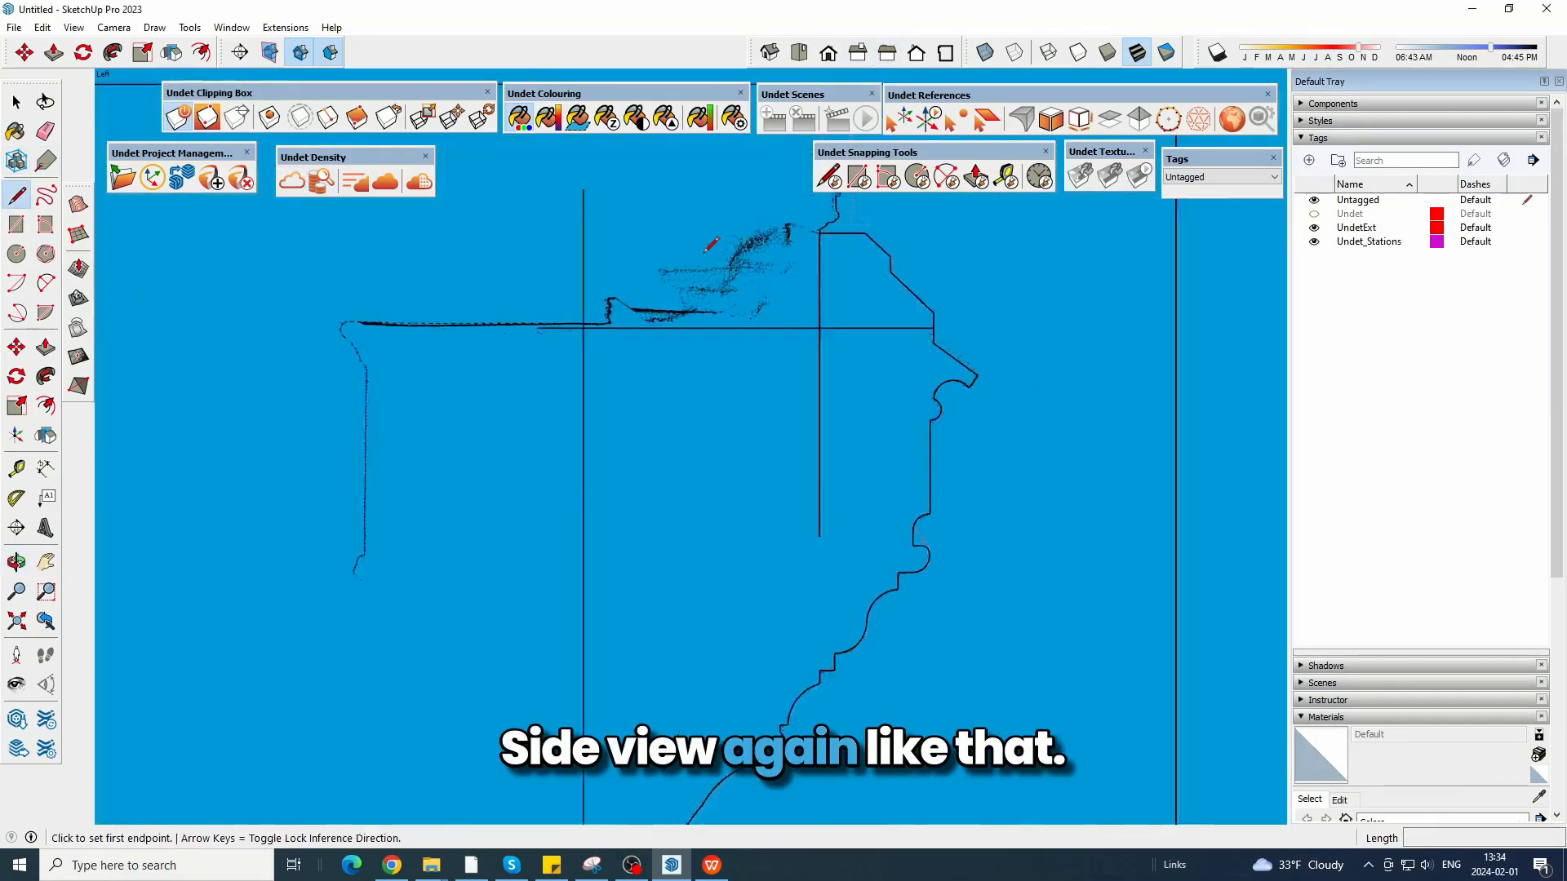
pyautogui.scroll(2, 538, 346)
pyautogui.click(535, 349)
pyautogui.moveTo(1086, 334); pyautogui.dragTo(732, 259, button='middle')
# Hide the point cloud and erase the excess line ends around and inside the closed profile face.
pyautogui.click(297, 180)
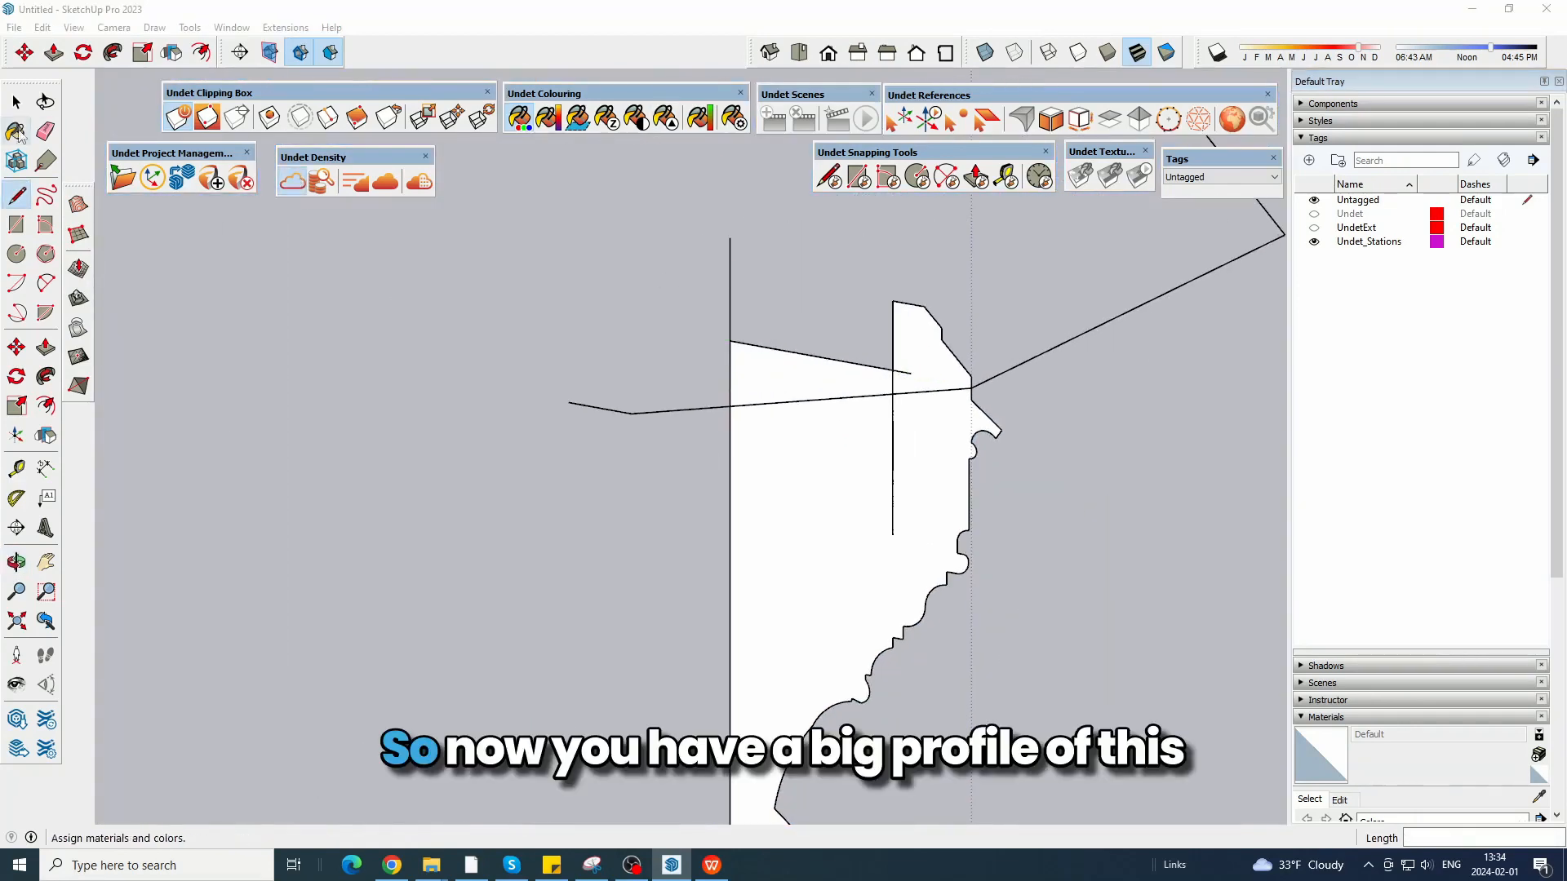
pyautogui.click(45, 130)
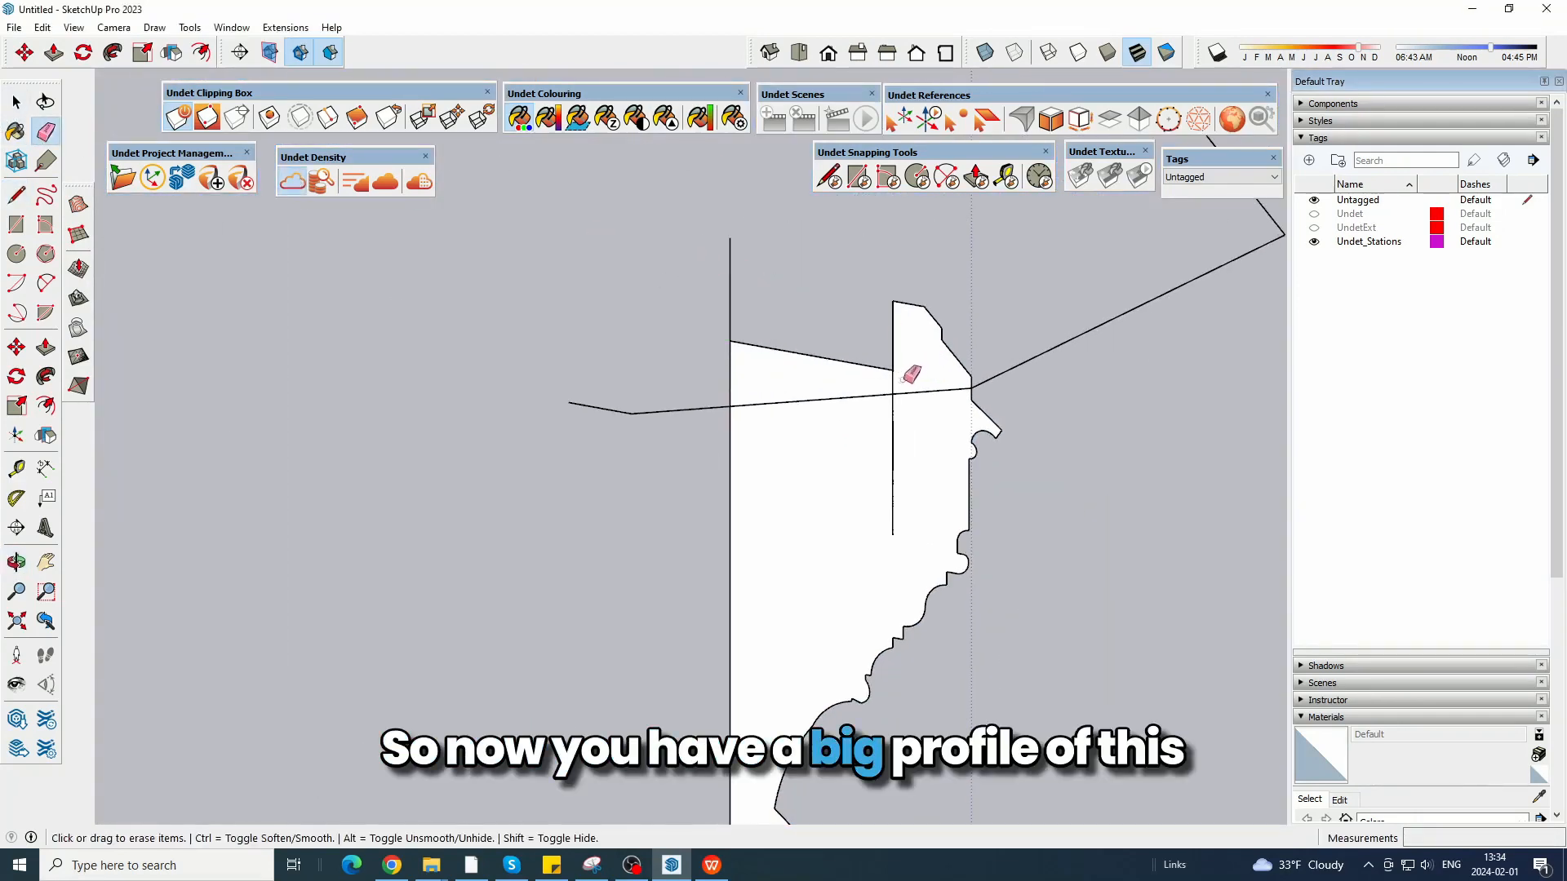
pyautogui.scroll(-3, 708, 247)
pyautogui.keyDown('shift'); pyautogui.moveTo(709, 247); pyautogui.dragTo(682, 306, button='middle'); pyautogui.keyUp('shift')
pyautogui.scroll(5, 638, 712)
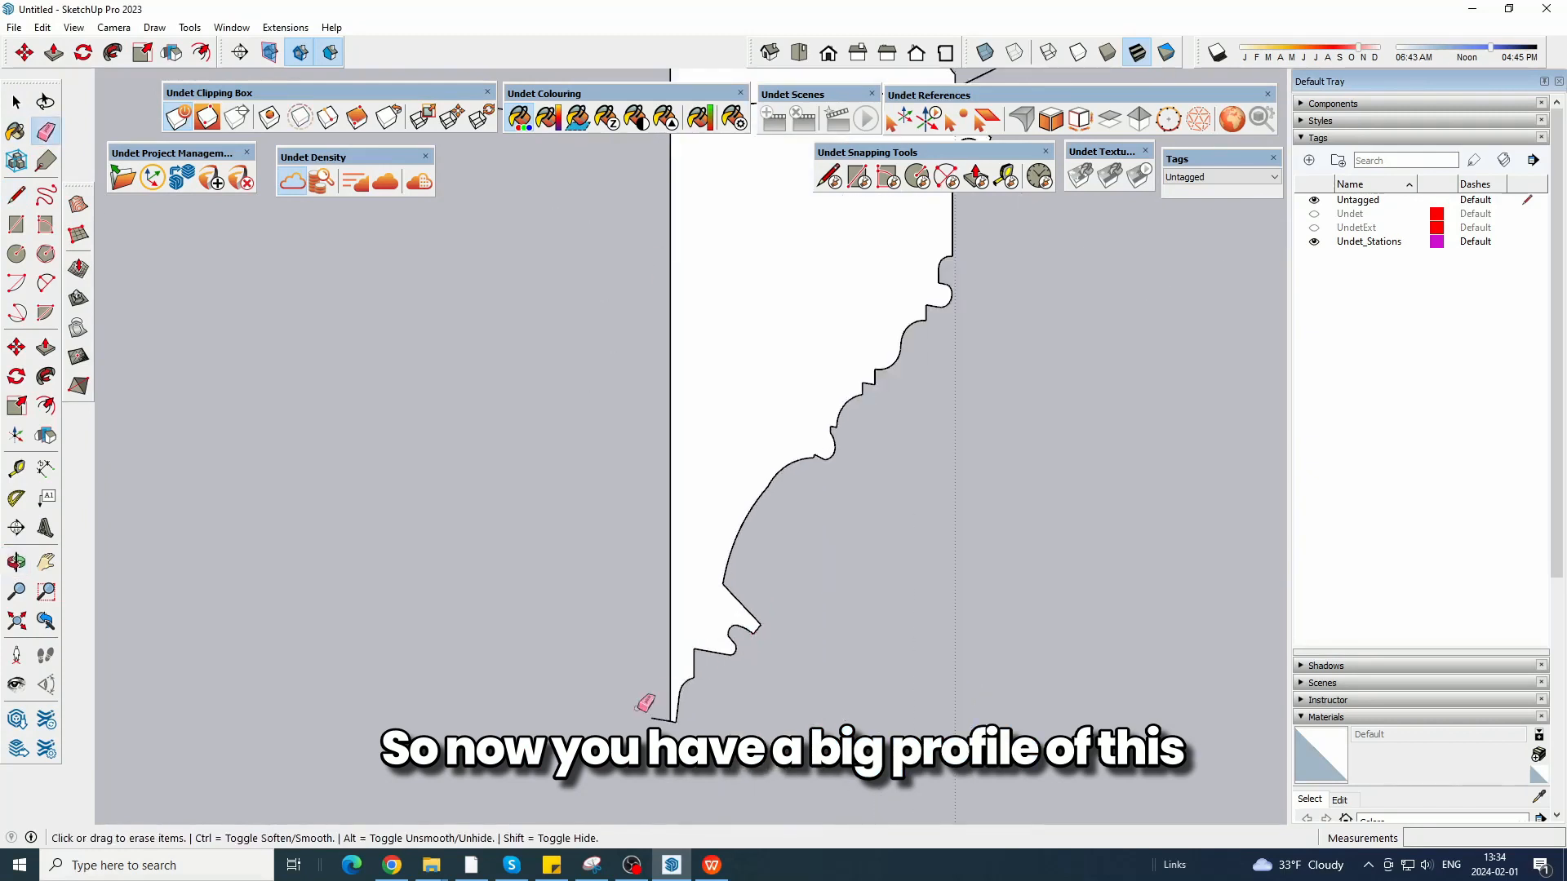
pyautogui.scroll(-3, 677, 715)
pyautogui.scroll(-4, 828, 522)
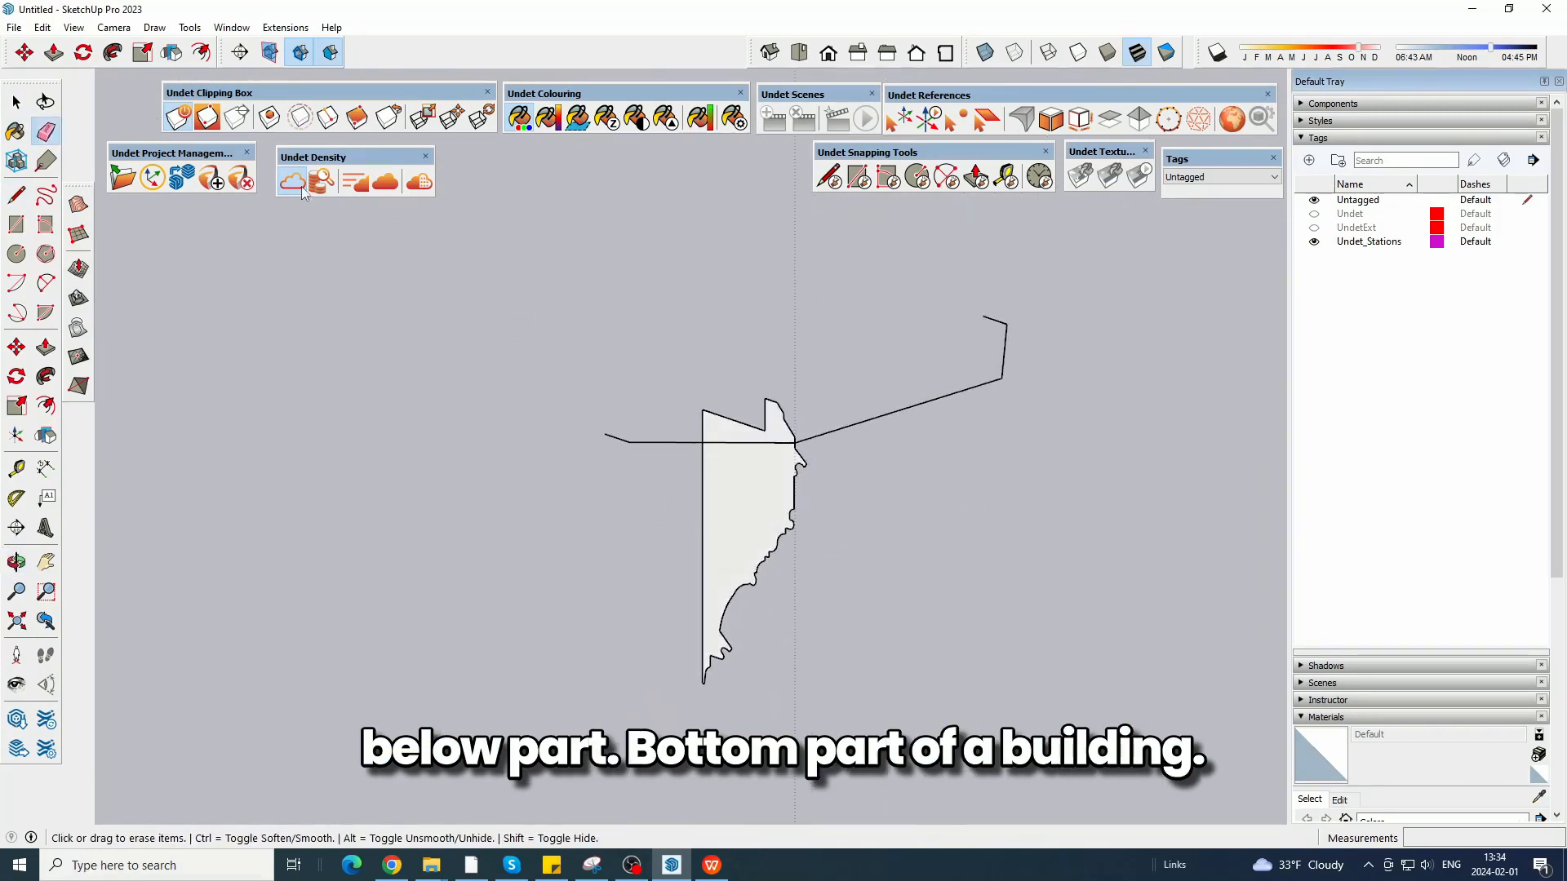
# Show the point cloud and scale the clipping box along the green axis, first by 25, to enclose the whole bay window.
pyautogui.moveTo(797, 454)
pyautogui.mouseDown(button='middle')
pyautogui.moveTo(699, 479)
pyautogui.moveTo(905, 527)
pyautogui.mouseUp(button='middle')
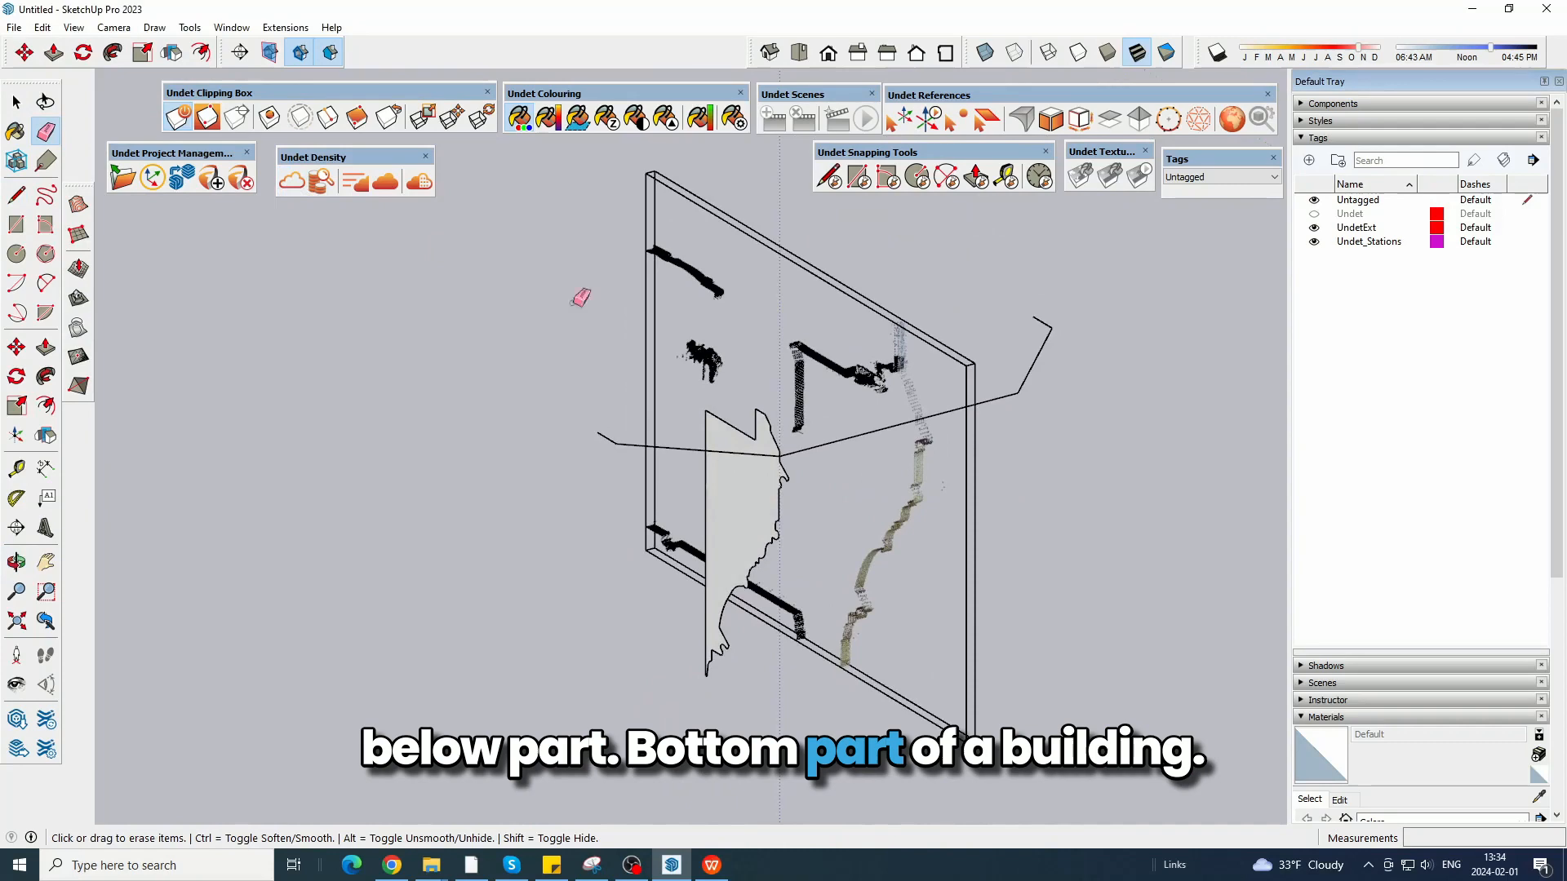
pyautogui.click(424, 119)
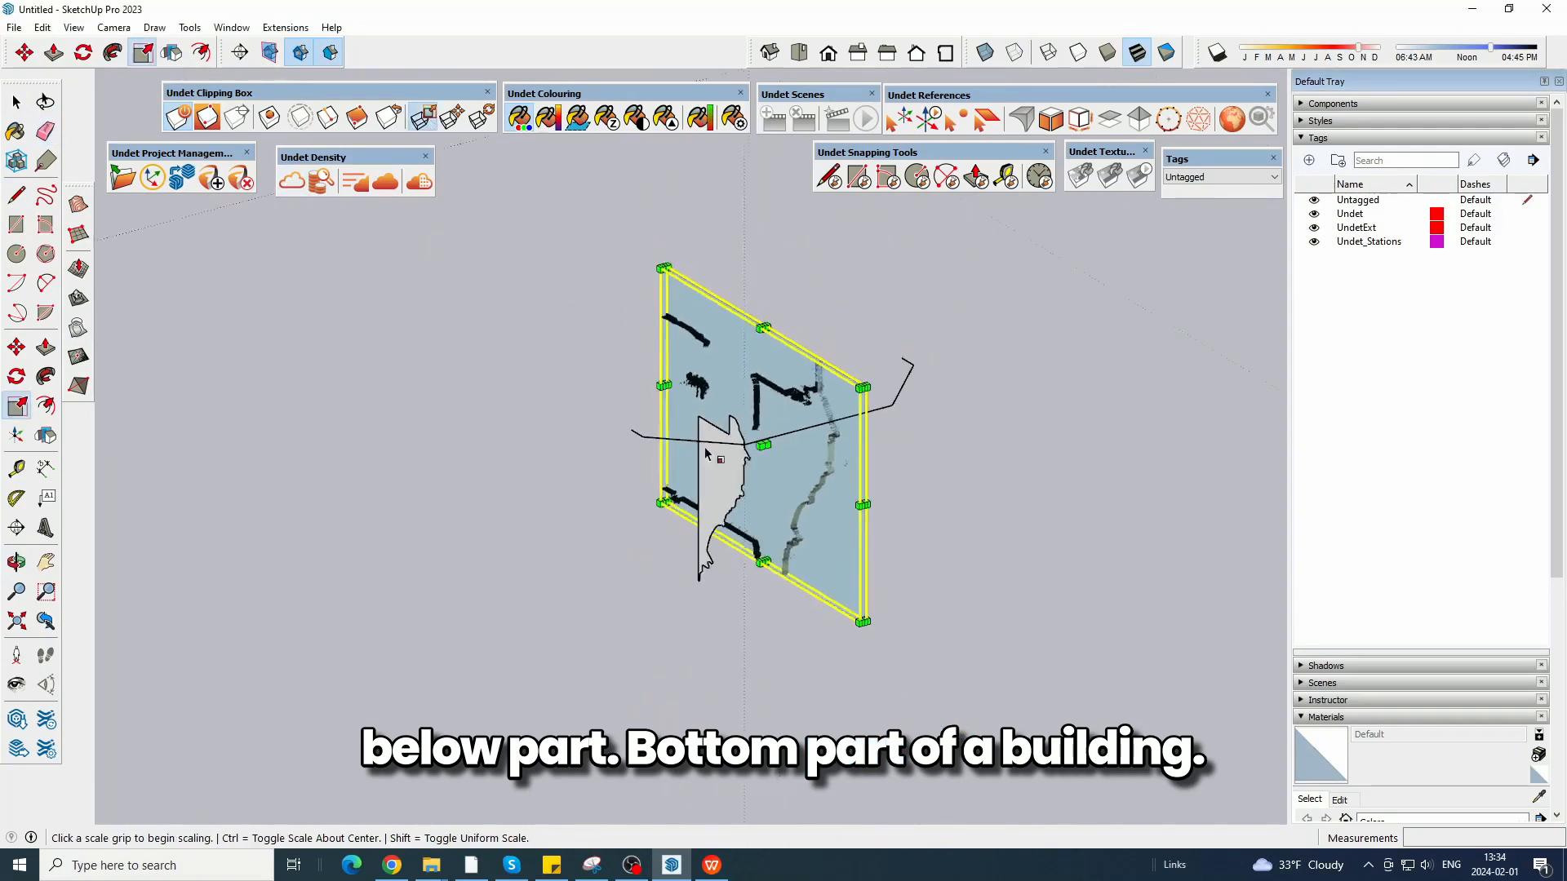
pyautogui.click(769, 443)
pyautogui.click(600, 522)
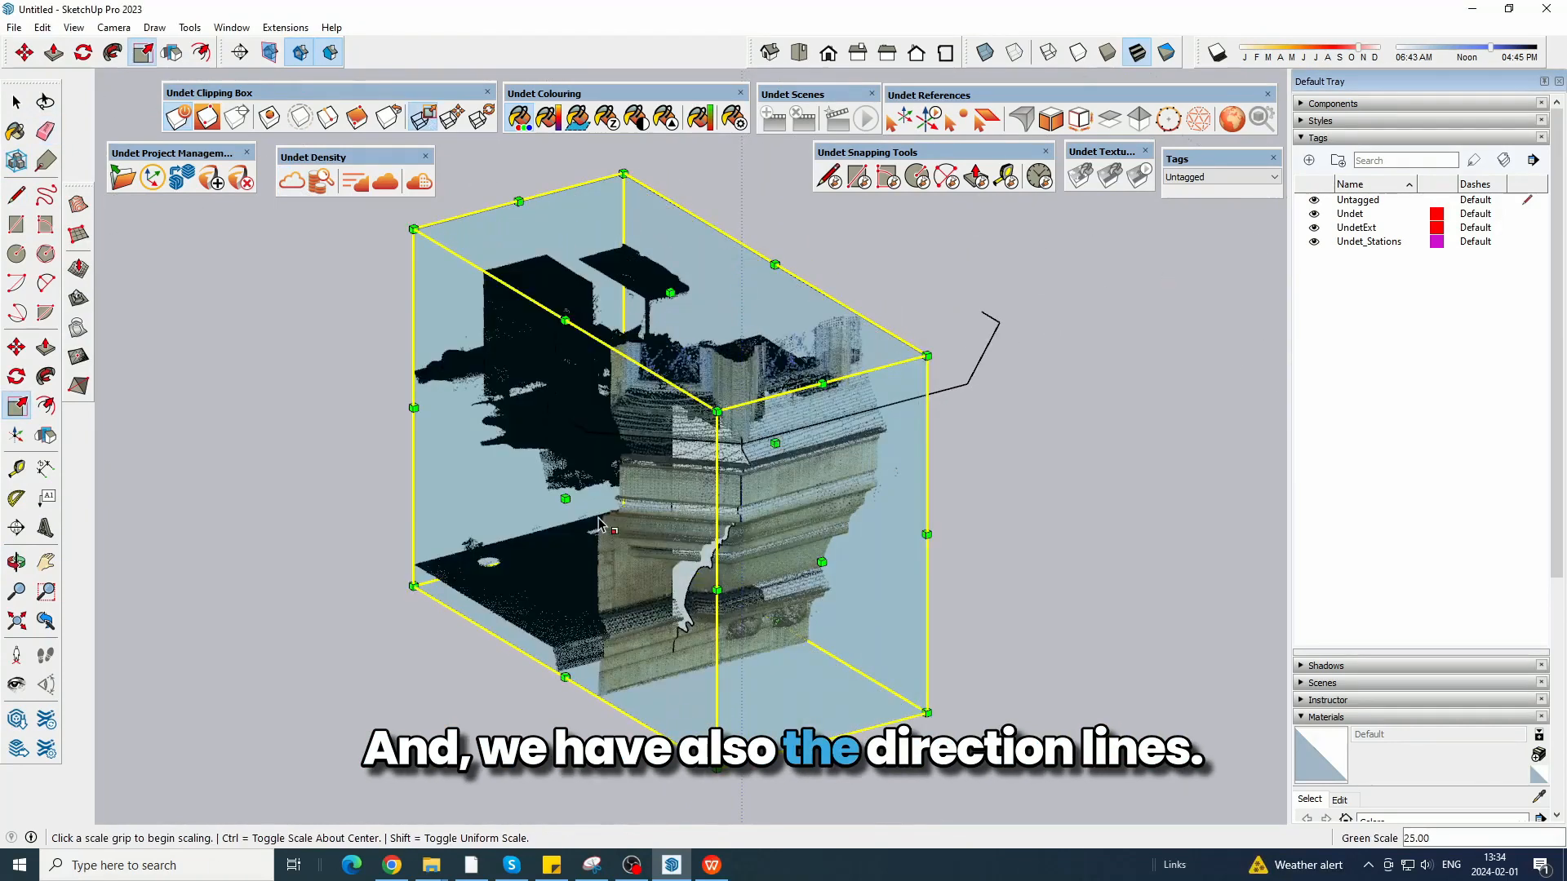
pyautogui.moveTo(1061, 539); pyautogui.dragTo(941, 563, button='middle')
pyautogui.click(571, 494)
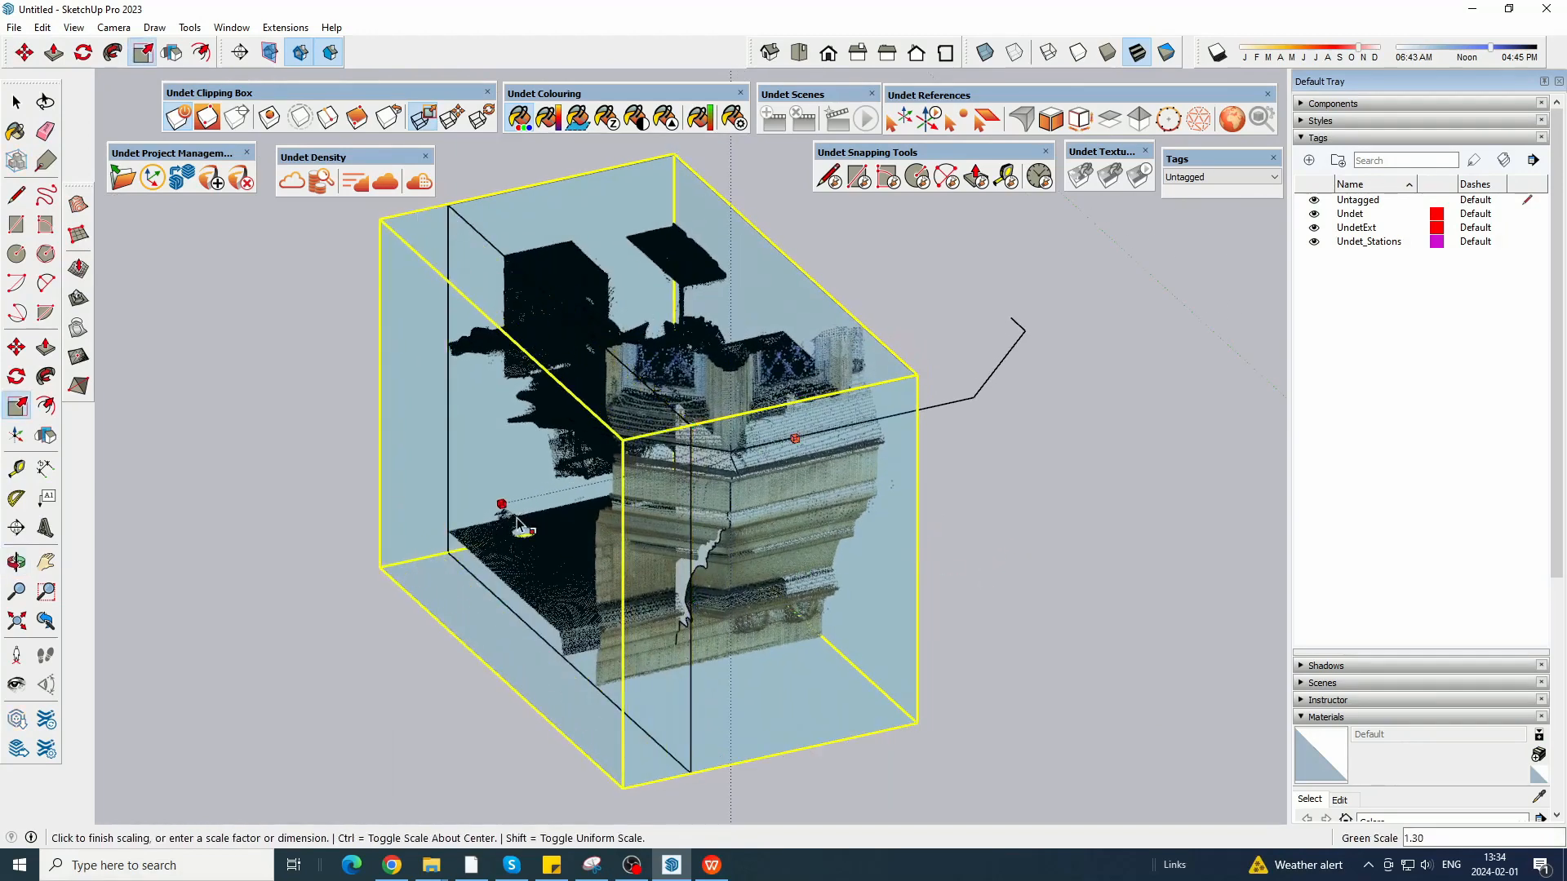
pyautogui.click(517, 524)
pyautogui.click(732, 454)
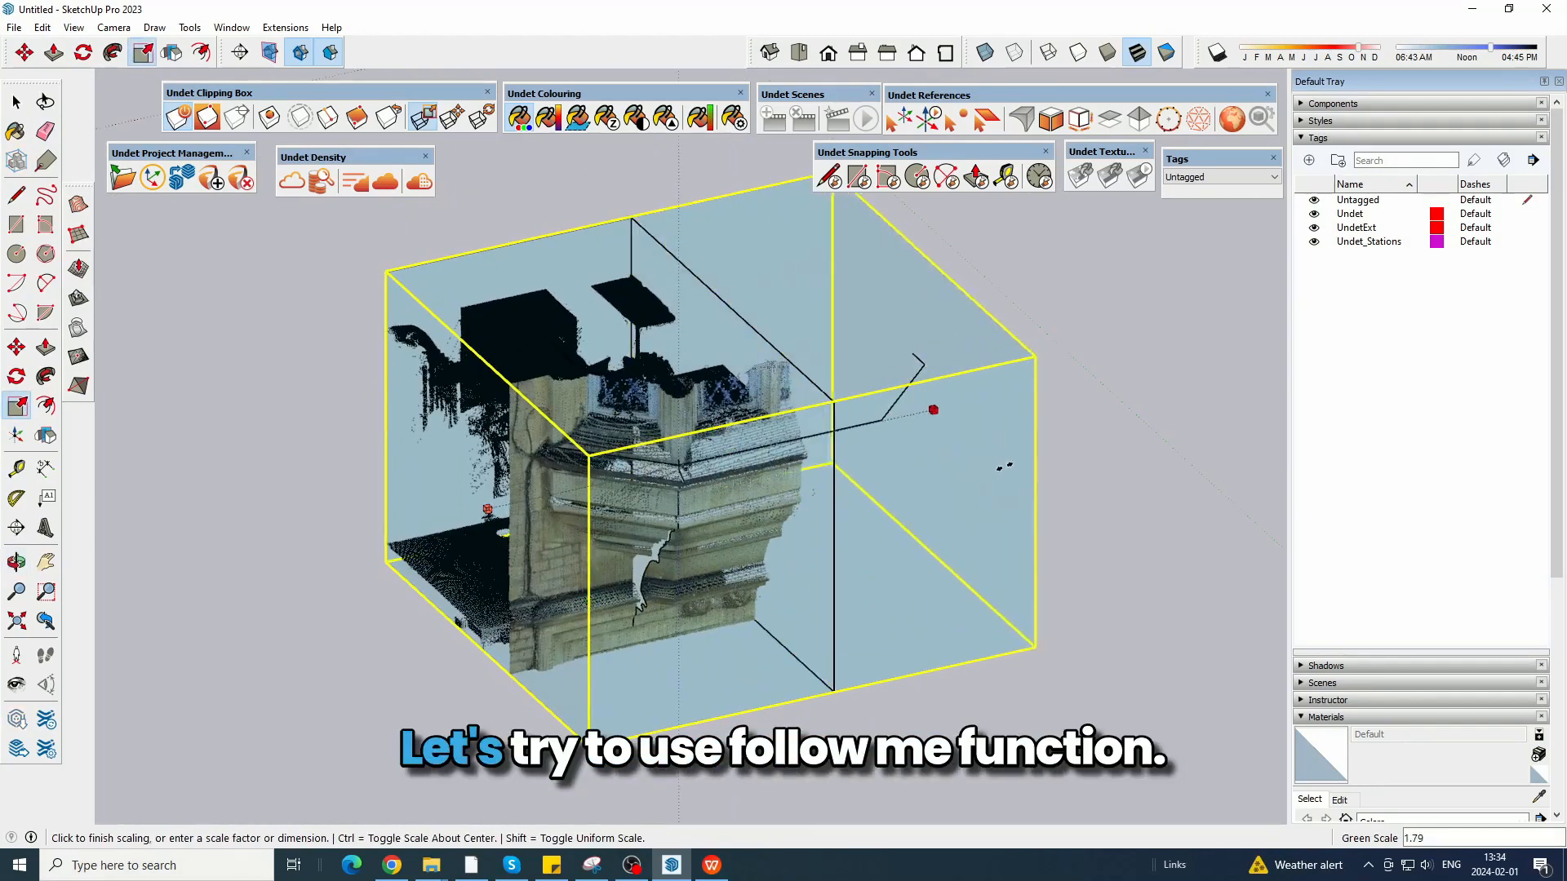
pyautogui.click(1065, 472)
pyautogui.click(16, 102)
pyautogui.click(332, 240)
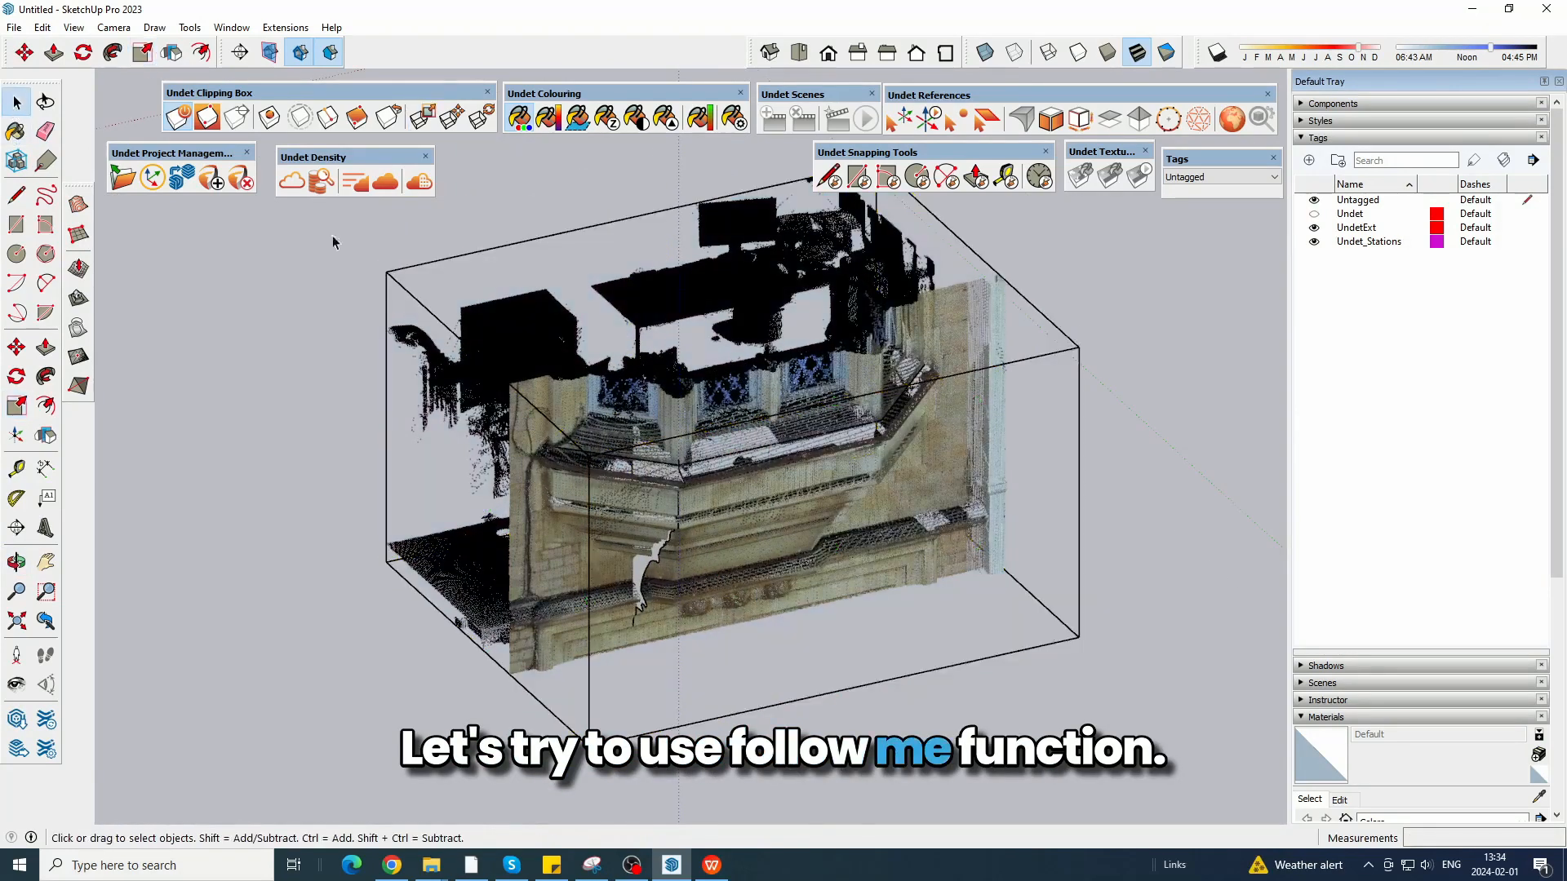
# Unhide the post frame and inspect how it sits above the scanned sill and the profile.
pyautogui.scroll(4, 816, 490)
pyautogui.moveTo(931, 553); pyautogui.dragTo(878, 494, button='middle')
pyautogui.click(43, 28)
pyautogui.moveTo(90, 283)
pyautogui.click(269, 318)
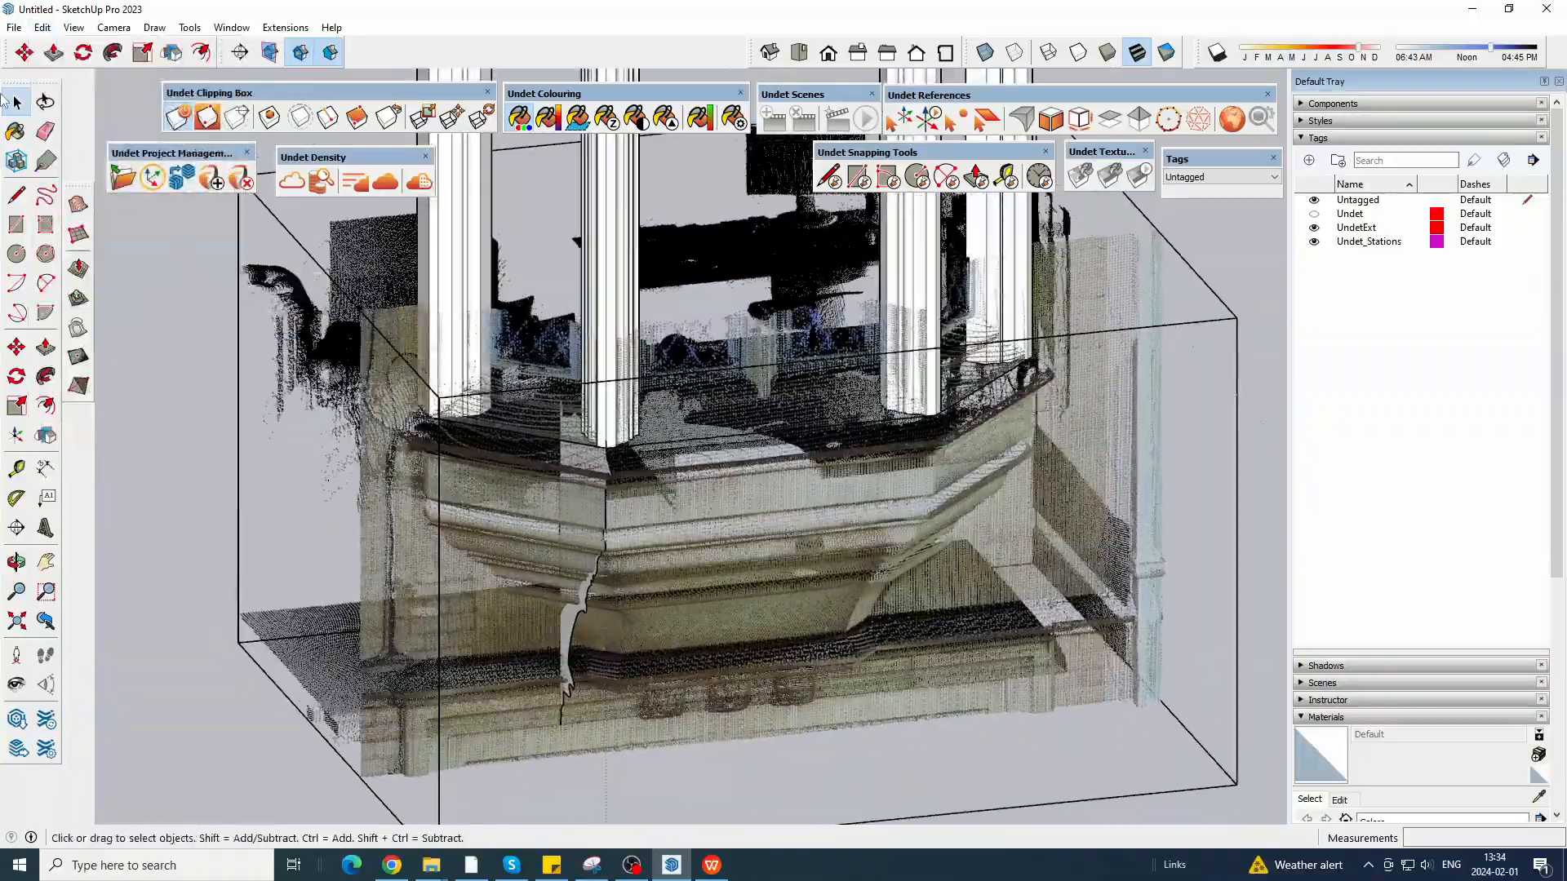
pyautogui.scroll(3, 654, 507)
pyautogui.moveTo(653, 510); pyautogui.dragTo(543, 438, button='middle')
# Copy the closed profile face with its edges into the empty space beyond the near end of the path.
pyautogui.scroll(-5, 798, 467)
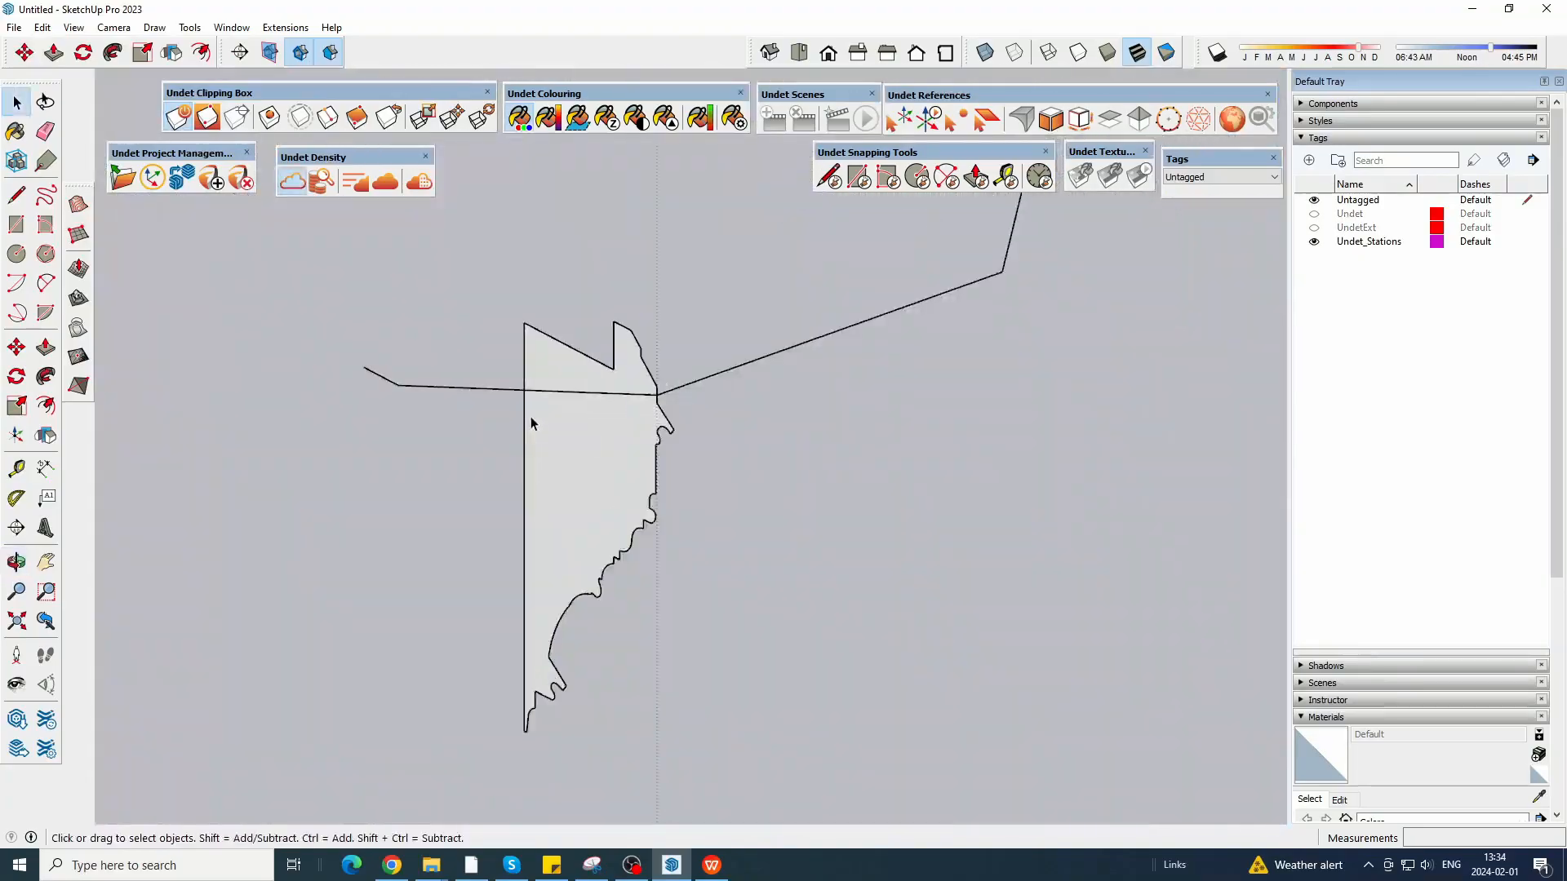
pyautogui.click(584, 432)
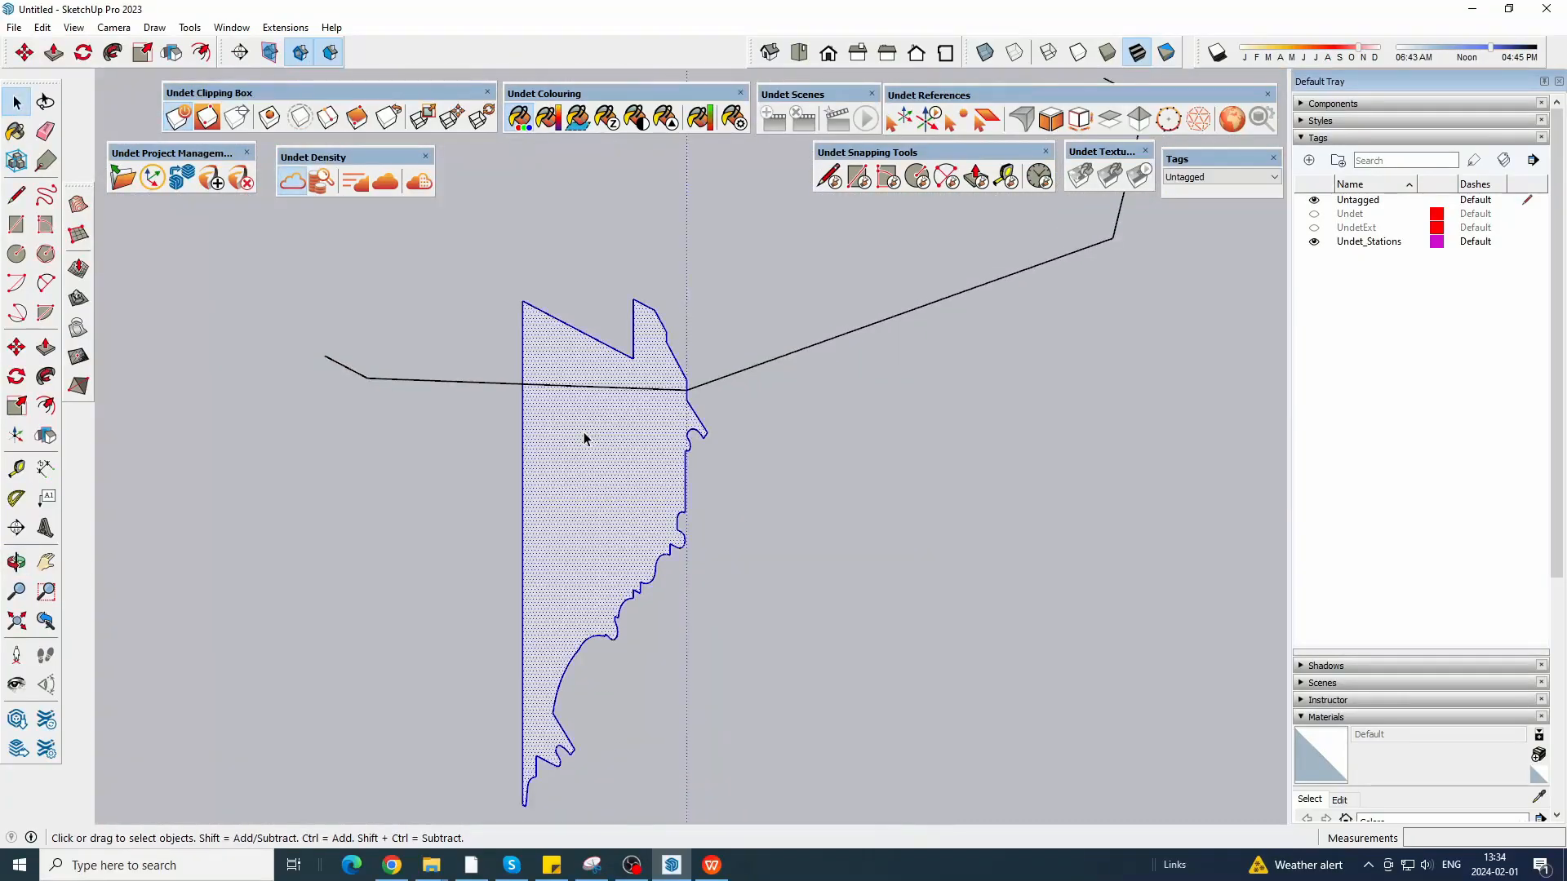
pyautogui.press('m')
pyautogui.click(666, 360)
pyautogui.press('ctrl')
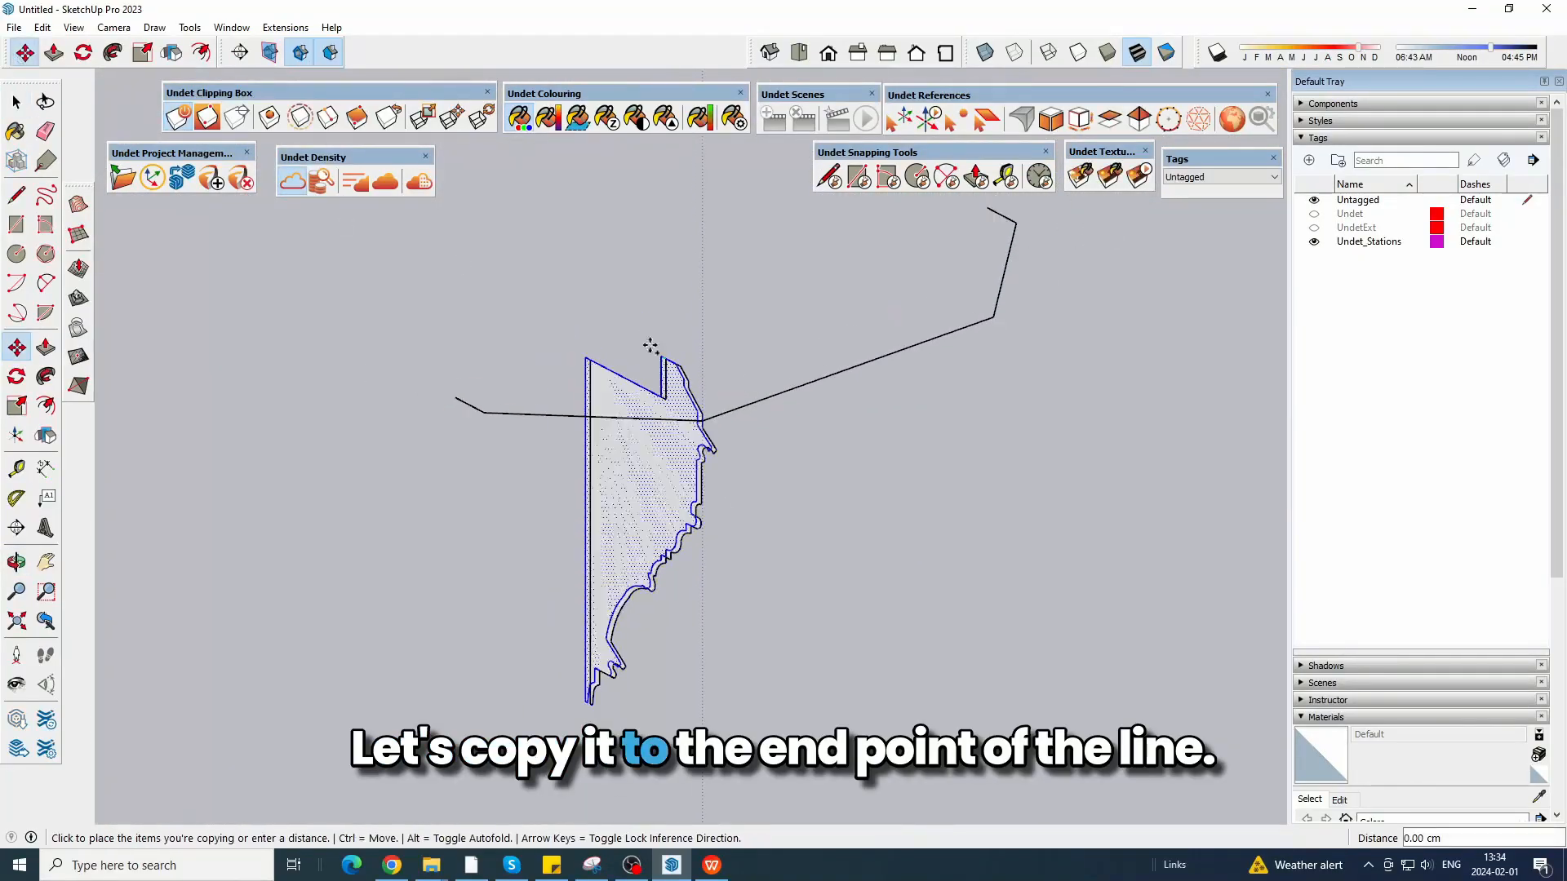
pyautogui.click(17, 101)
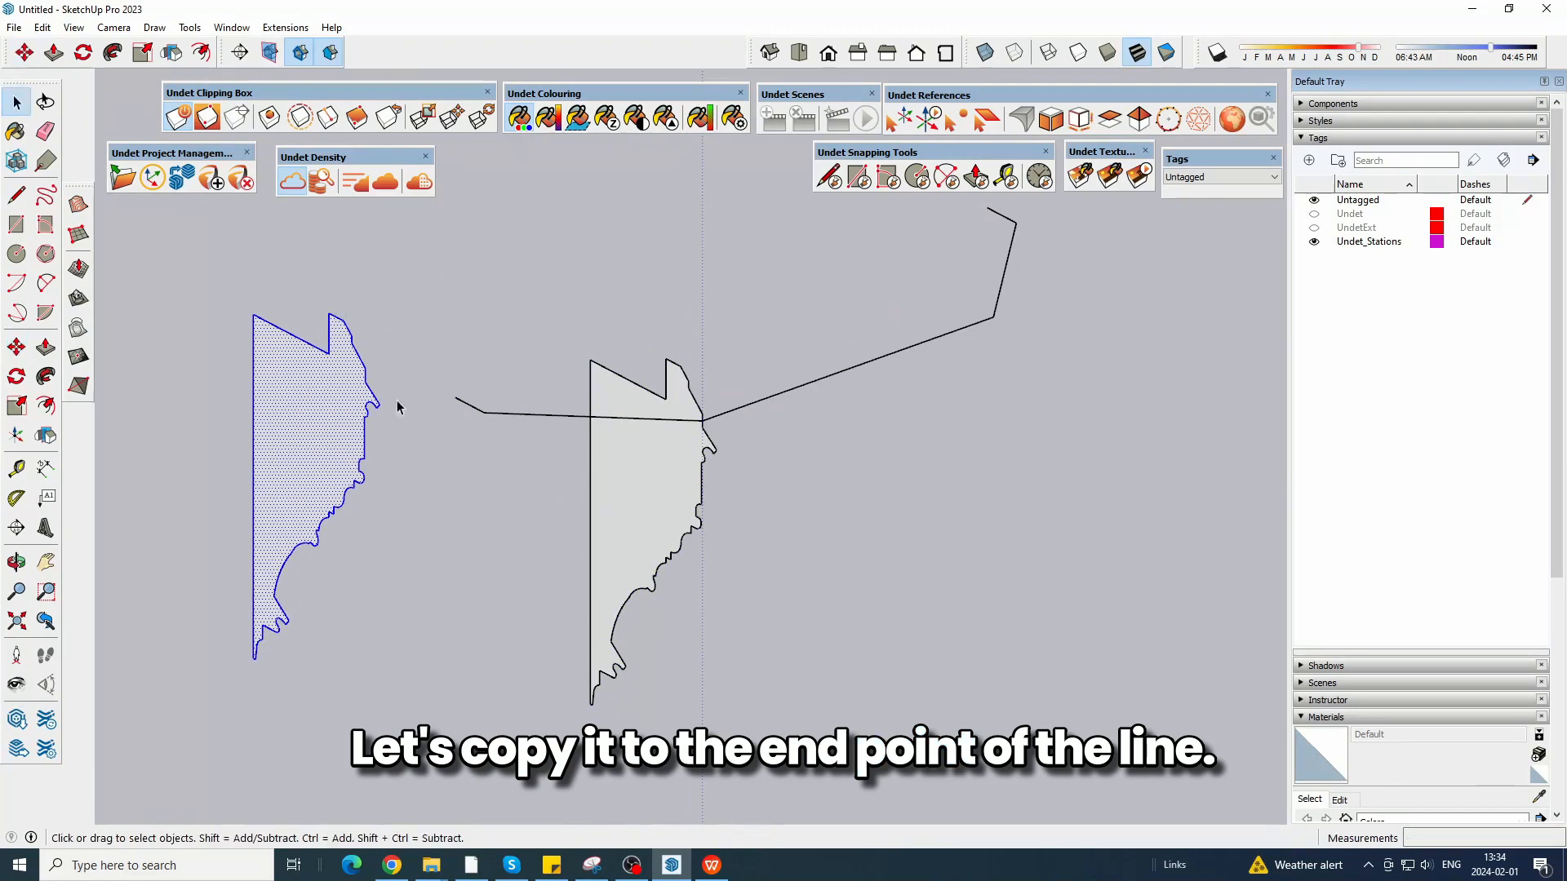
# Try deleting the original profile and rotating the copy 90 degrees.
pyautogui.doubleClick(628, 471)
pyautogui.press('Delete')
pyautogui.scroll(3, 350, 401)
pyautogui.doubleClick(289, 374)
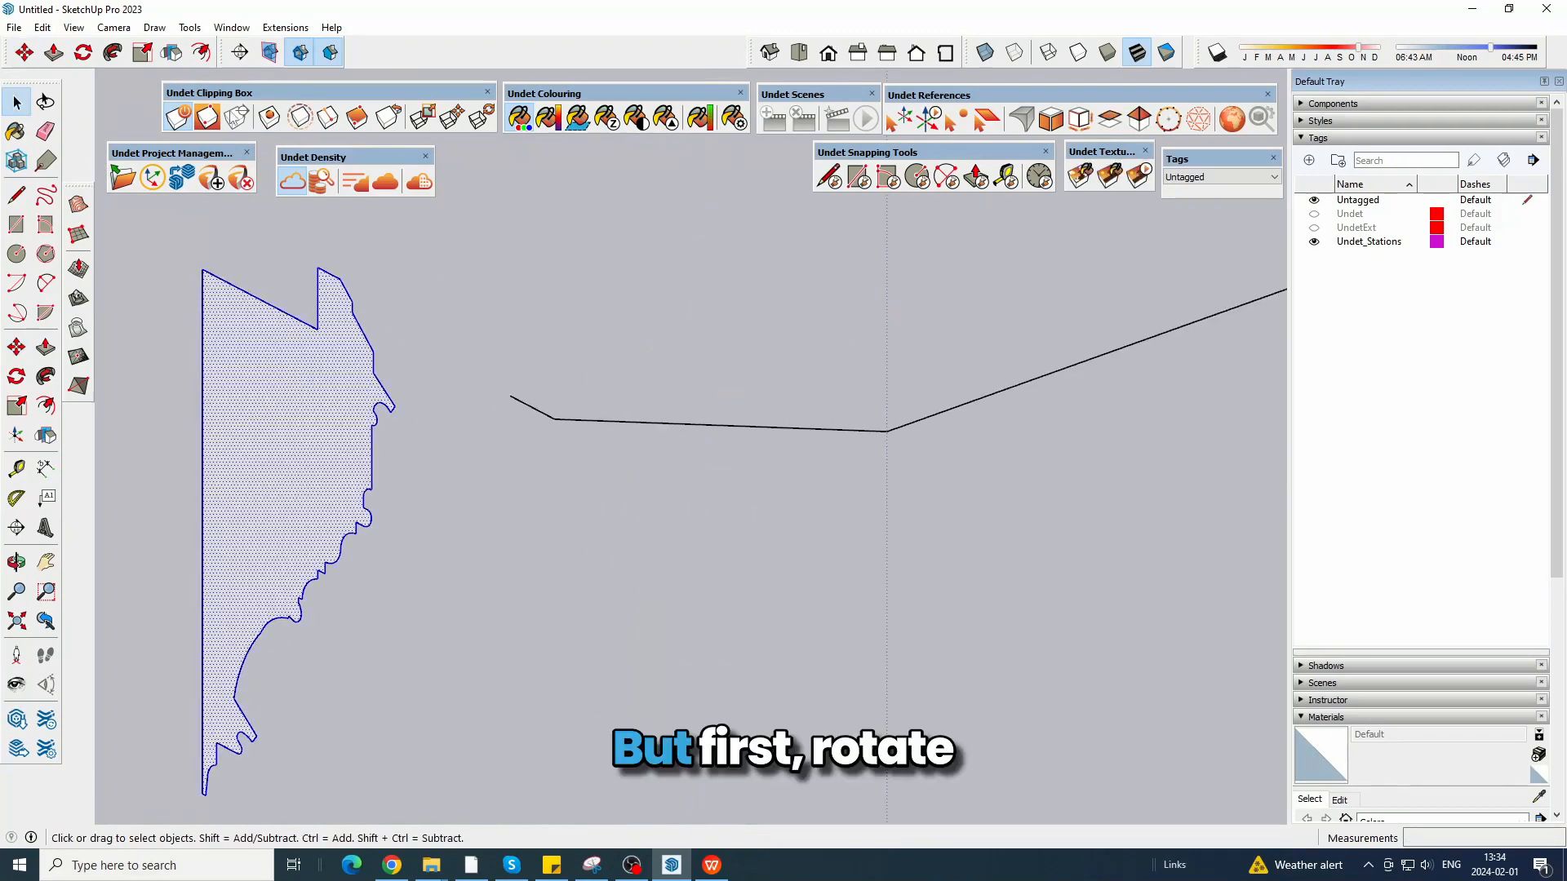
pyautogui.click(79, 57)
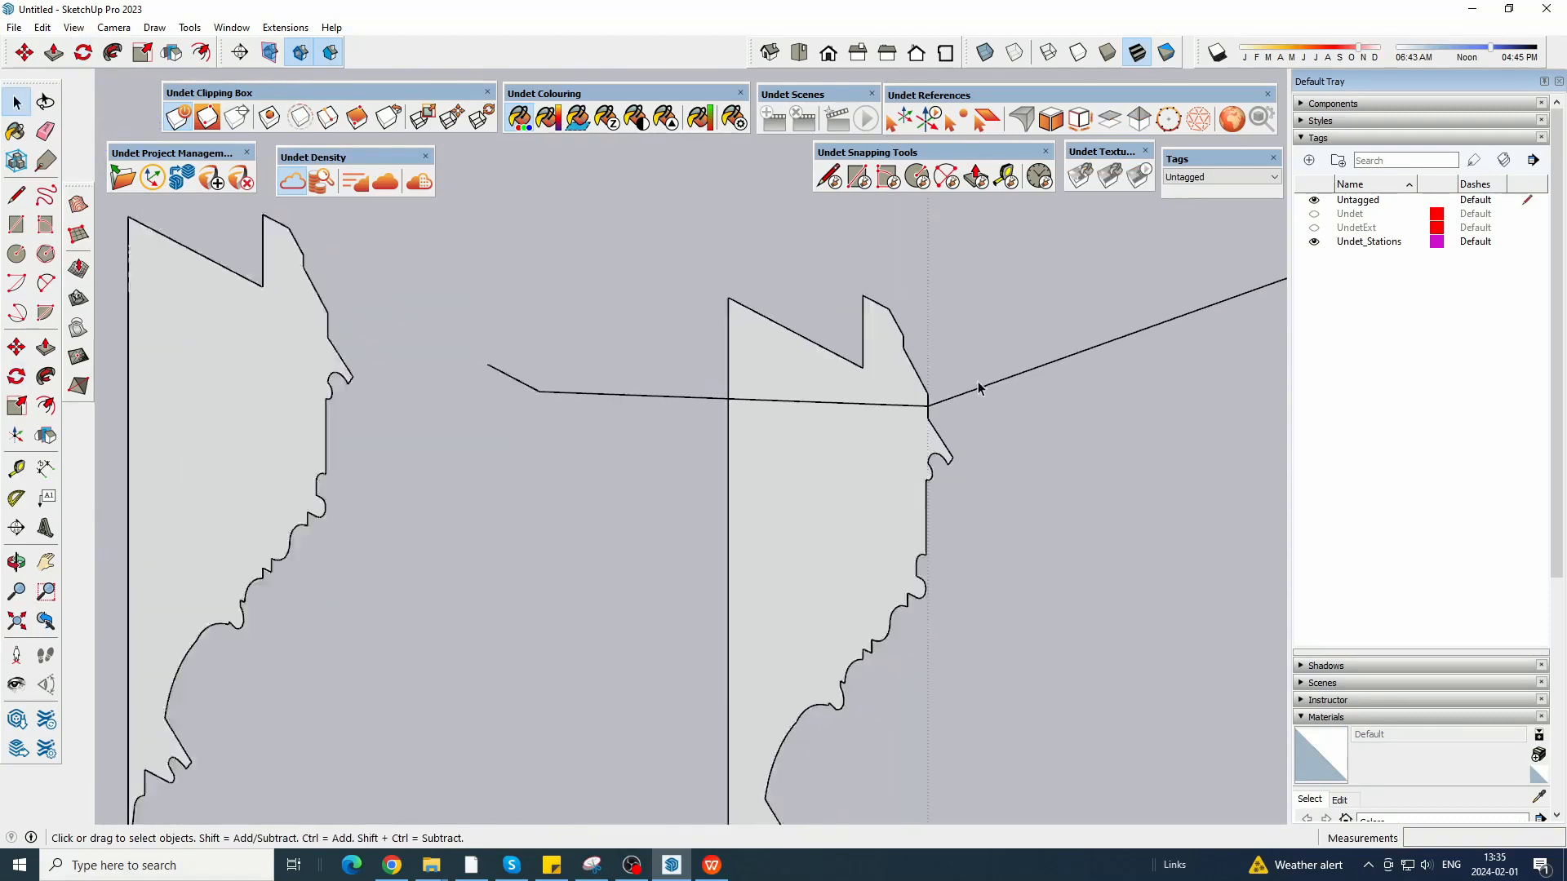
# Copy the entire path polyline 3 cm upward onto the corner of the original profile.
pyautogui.moveTo(982, 389); pyautogui.dragTo(843, 413, button='middle')
pyautogui.press('space')
pyautogui.click(576, 349)
pyautogui.moveTo(574, 350); pyautogui.dragTo(1038, 564, button='middle')
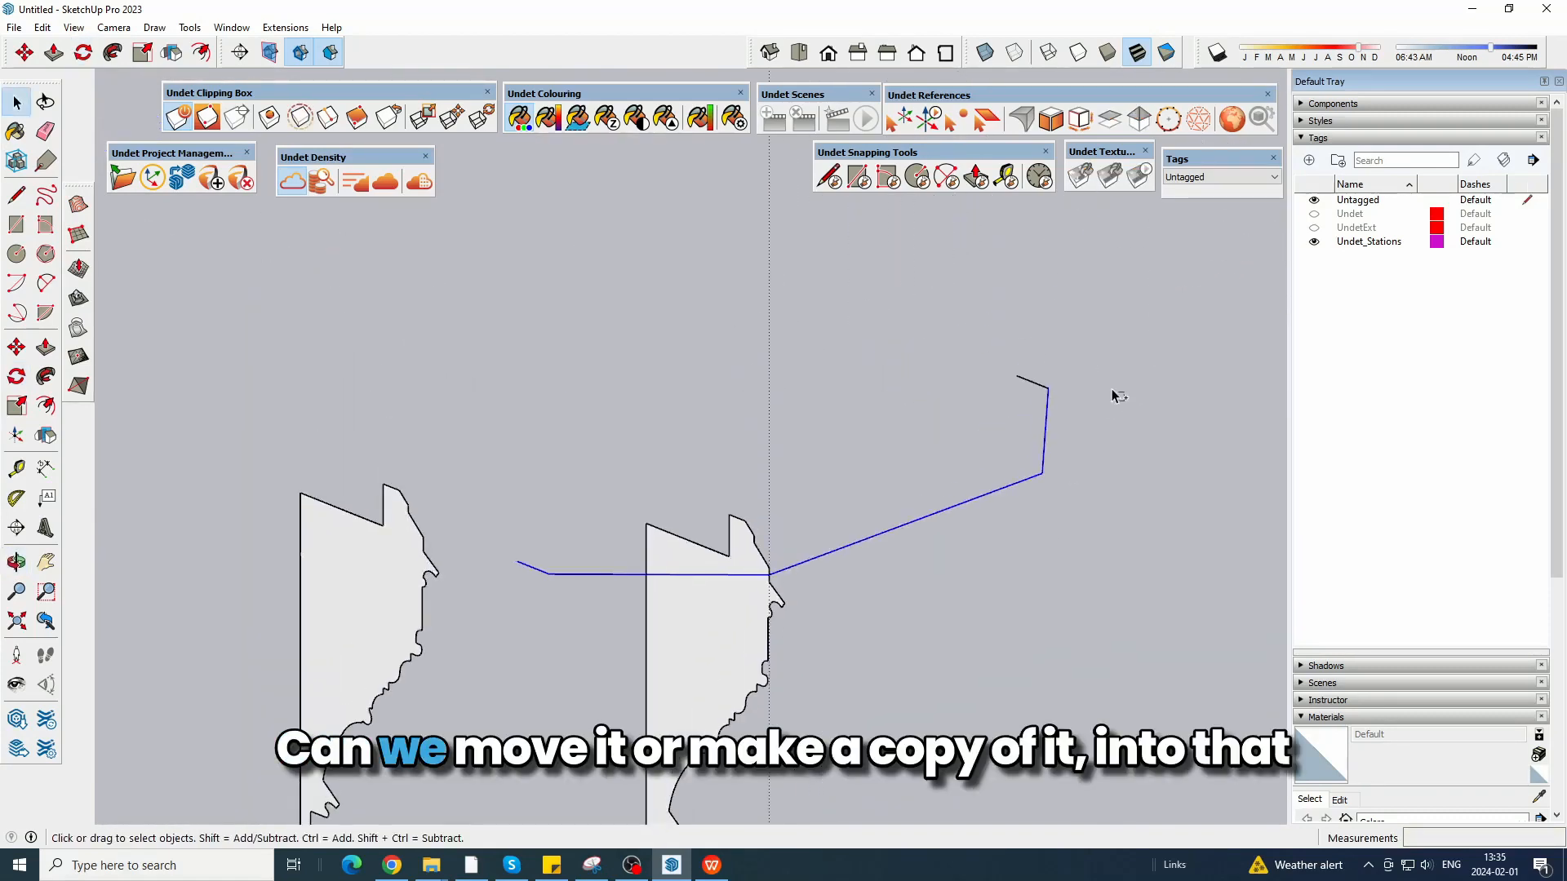
pyautogui.click(24, 54)
pyautogui.scroll(5, 800, 601)
pyautogui.click(800, 601)
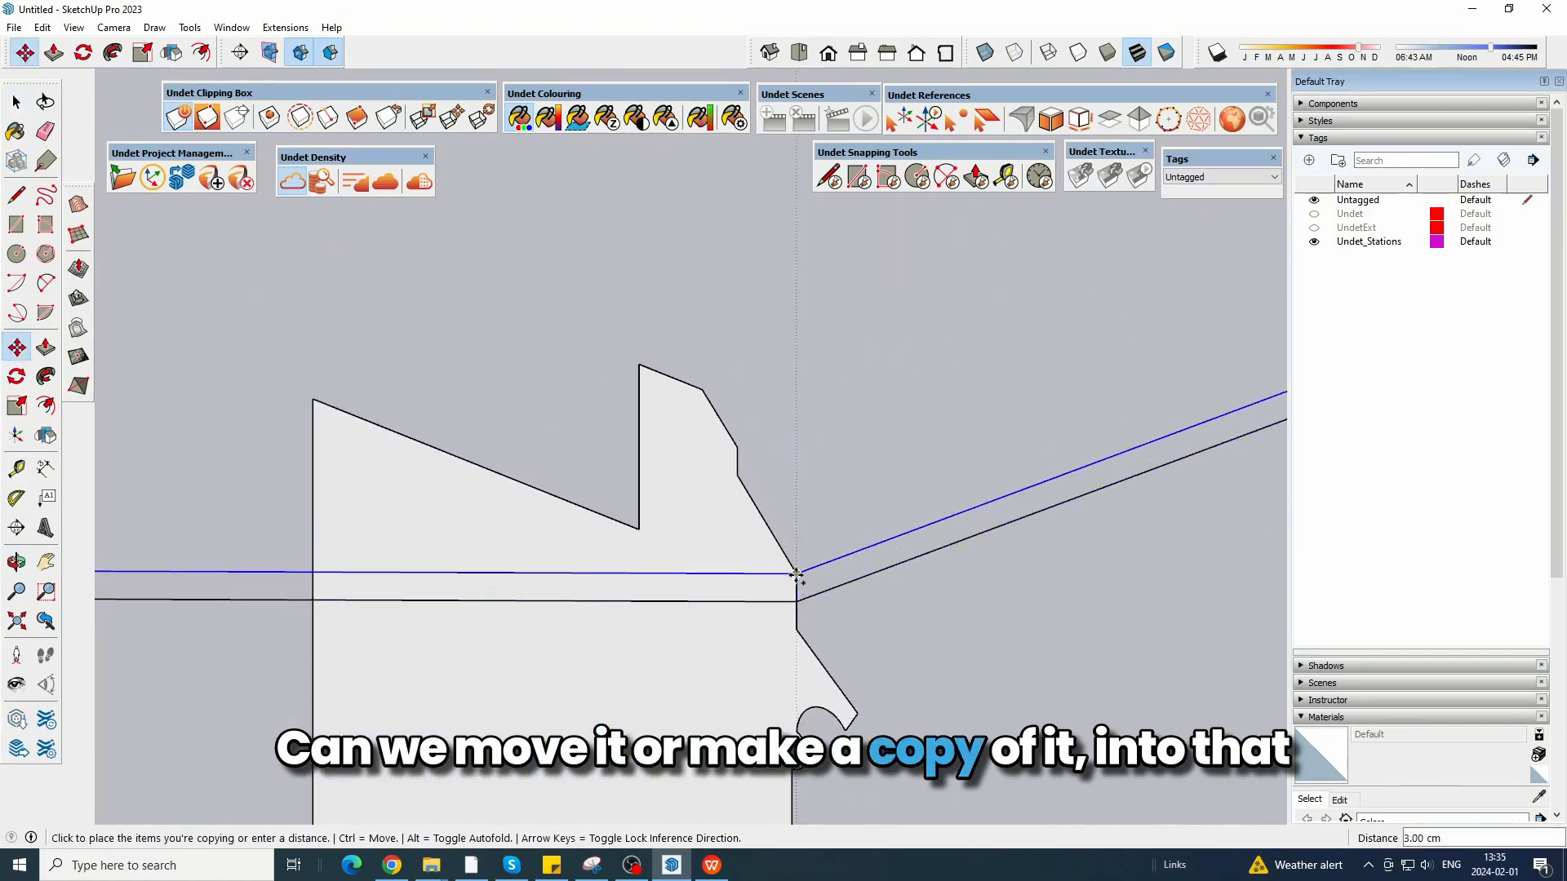
pyautogui.click(800, 577)
pyautogui.scroll(-5, 913, 473)
# Erase all segments of the original lower path, keeping only the raised copy.
pyautogui.click(46, 131)
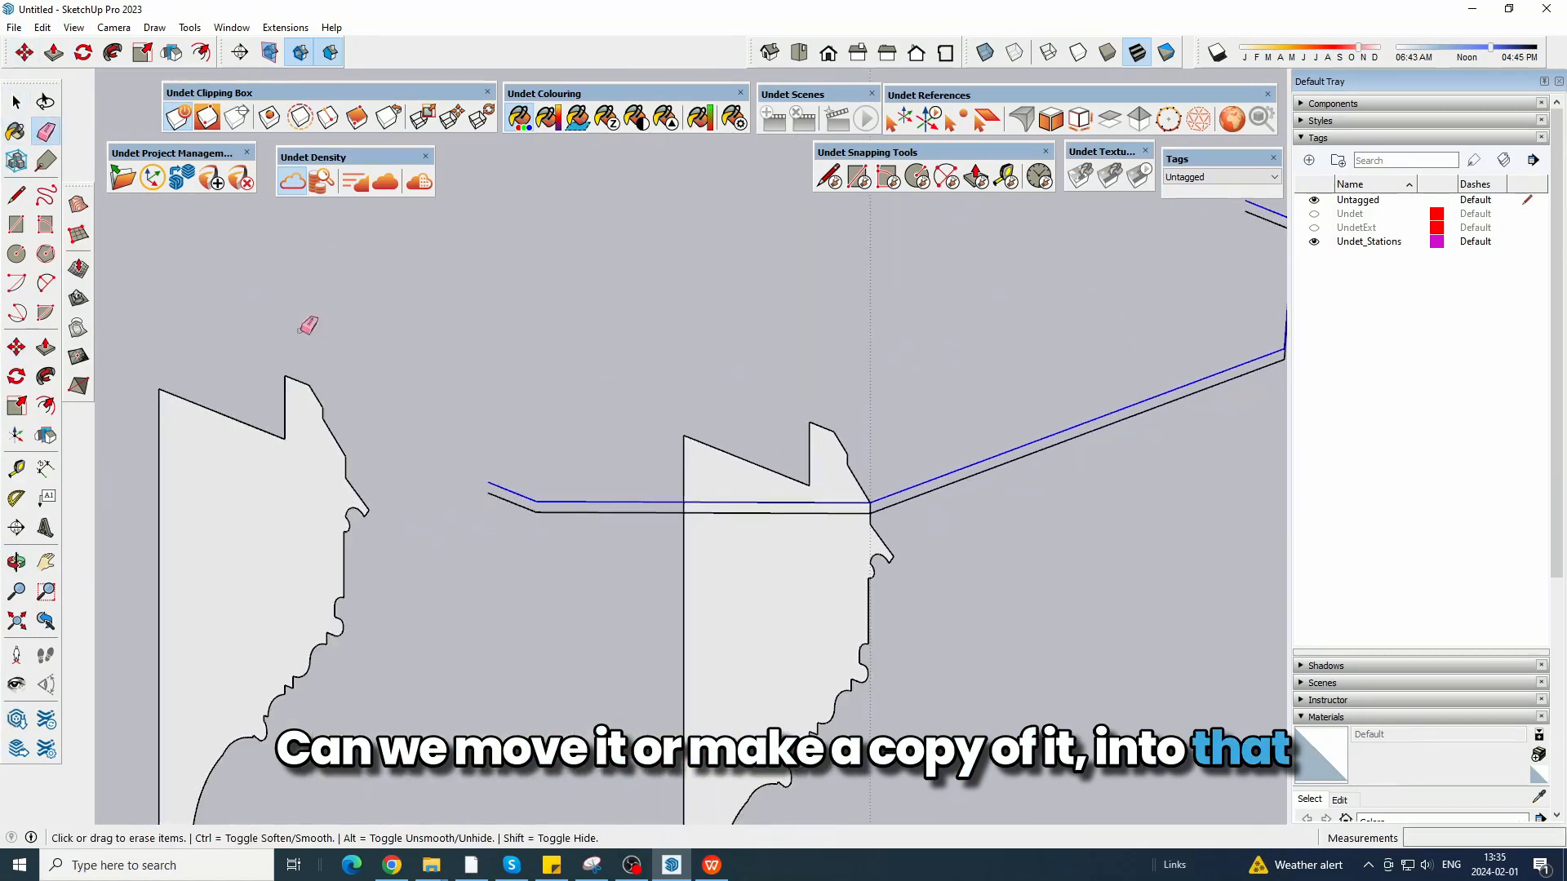
pyautogui.scroll(4, 497, 529)
pyautogui.moveTo(558, 519); pyautogui.dragTo(483, 519)
pyautogui.scroll(-5, 480, 520)
pyautogui.scroll(3, 1189, 384)
pyautogui.scroll(1, 1163, 377)
pyautogui.click(1158, 376)
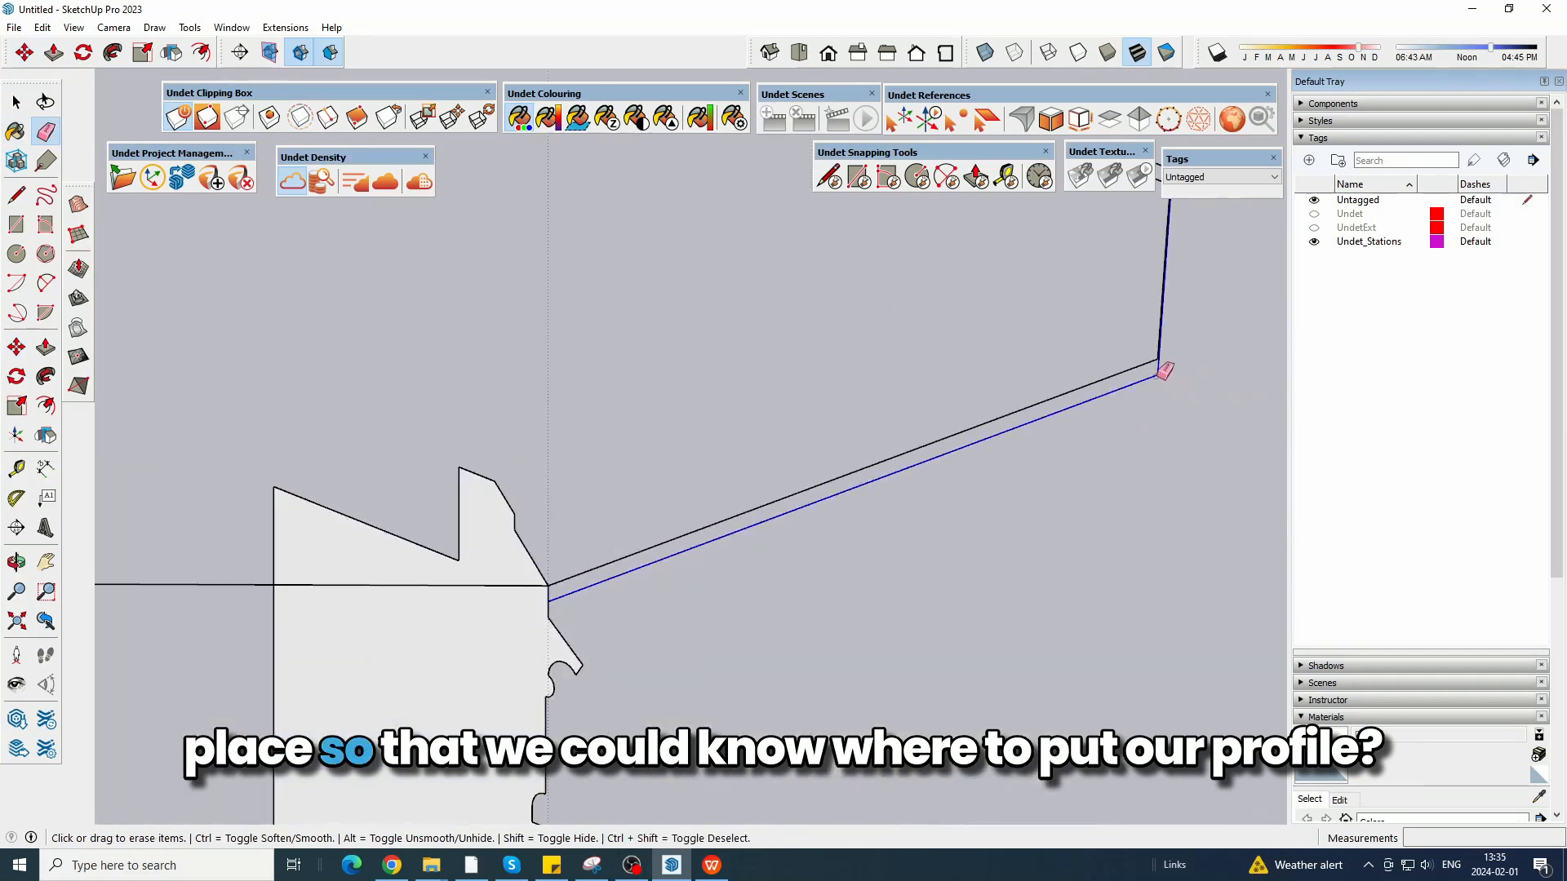
pyautogui.scroll(-5, 1151, 468)
pyautogui.moveTo(1186, 514); pyautogui.dragTo(1114, 532, button='middle')
pyautogui.scroll(4, 1259, 398)
pyautogui.click(1263, 426)
pyautogui.scroll(-5, 1175, 393)
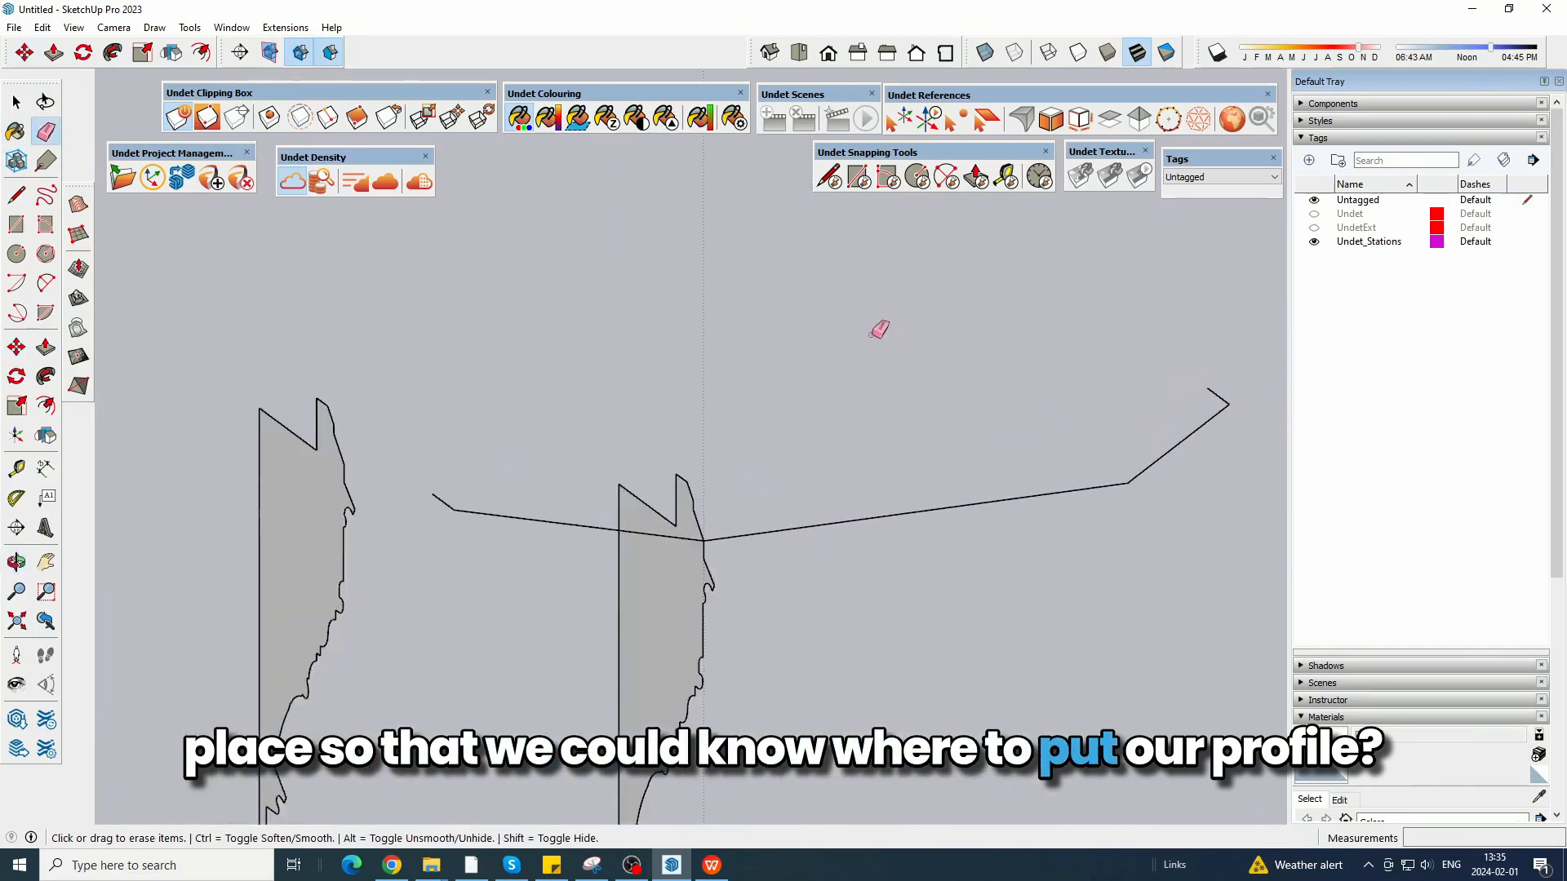
# Rotate the copied profile face 90 degrees horizontally about its top corner.
pyautogui.moveTo(849, 351); pyautogui.dragTo(776, 419, button='middle')
pyautogui.click(16, 102)
pyautogui.scroll(2, 359, 447)
pyautogui.scroll(1, 369, 451)
pyautogui.click(522, 473)
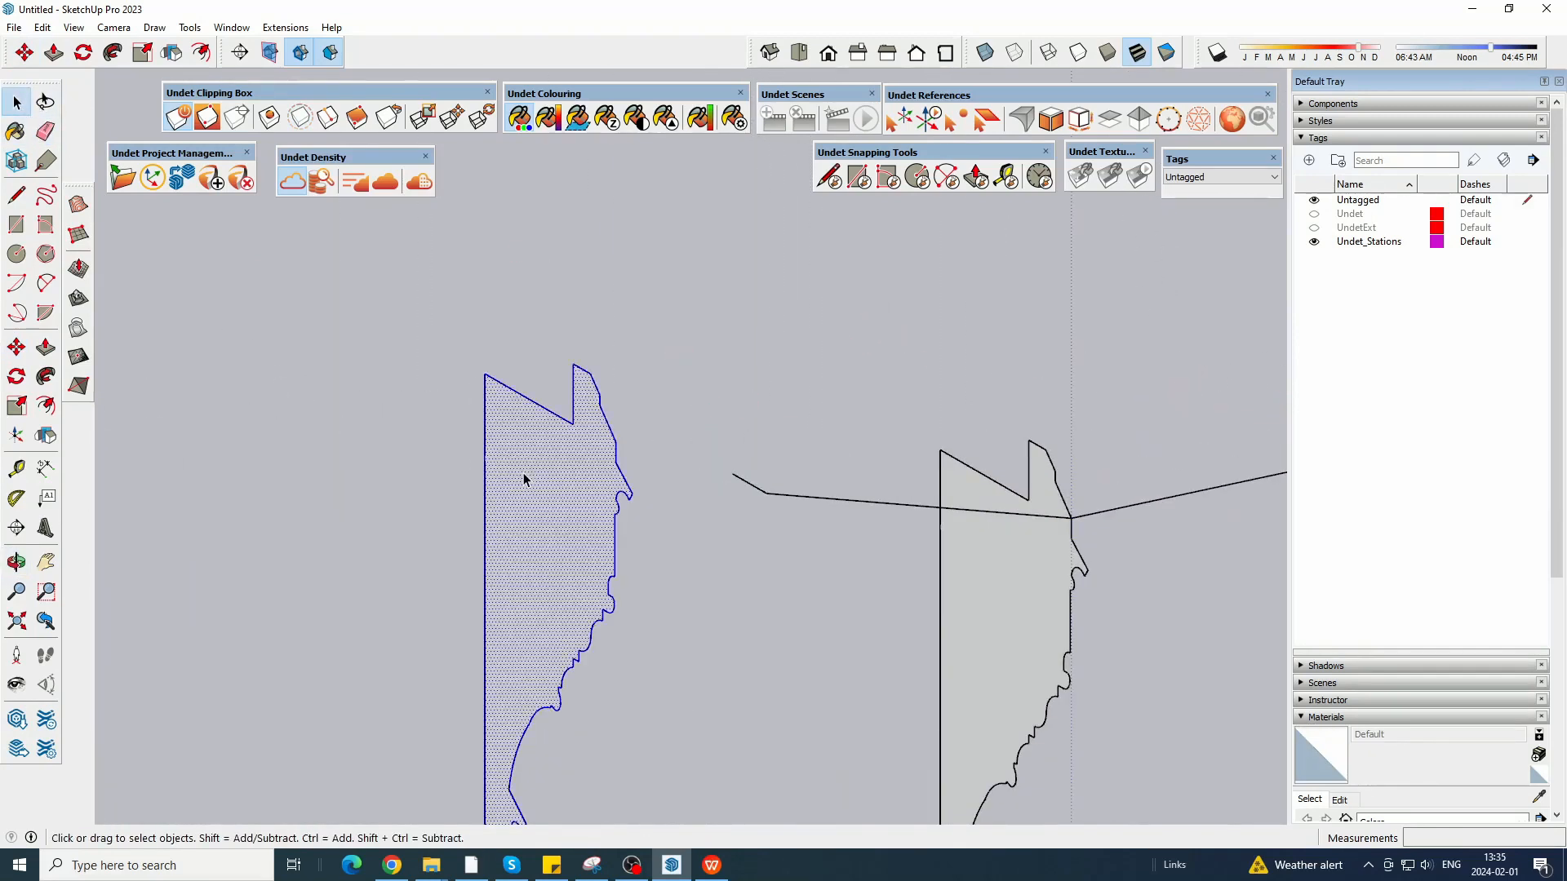
pyautogui.click(16, 377)
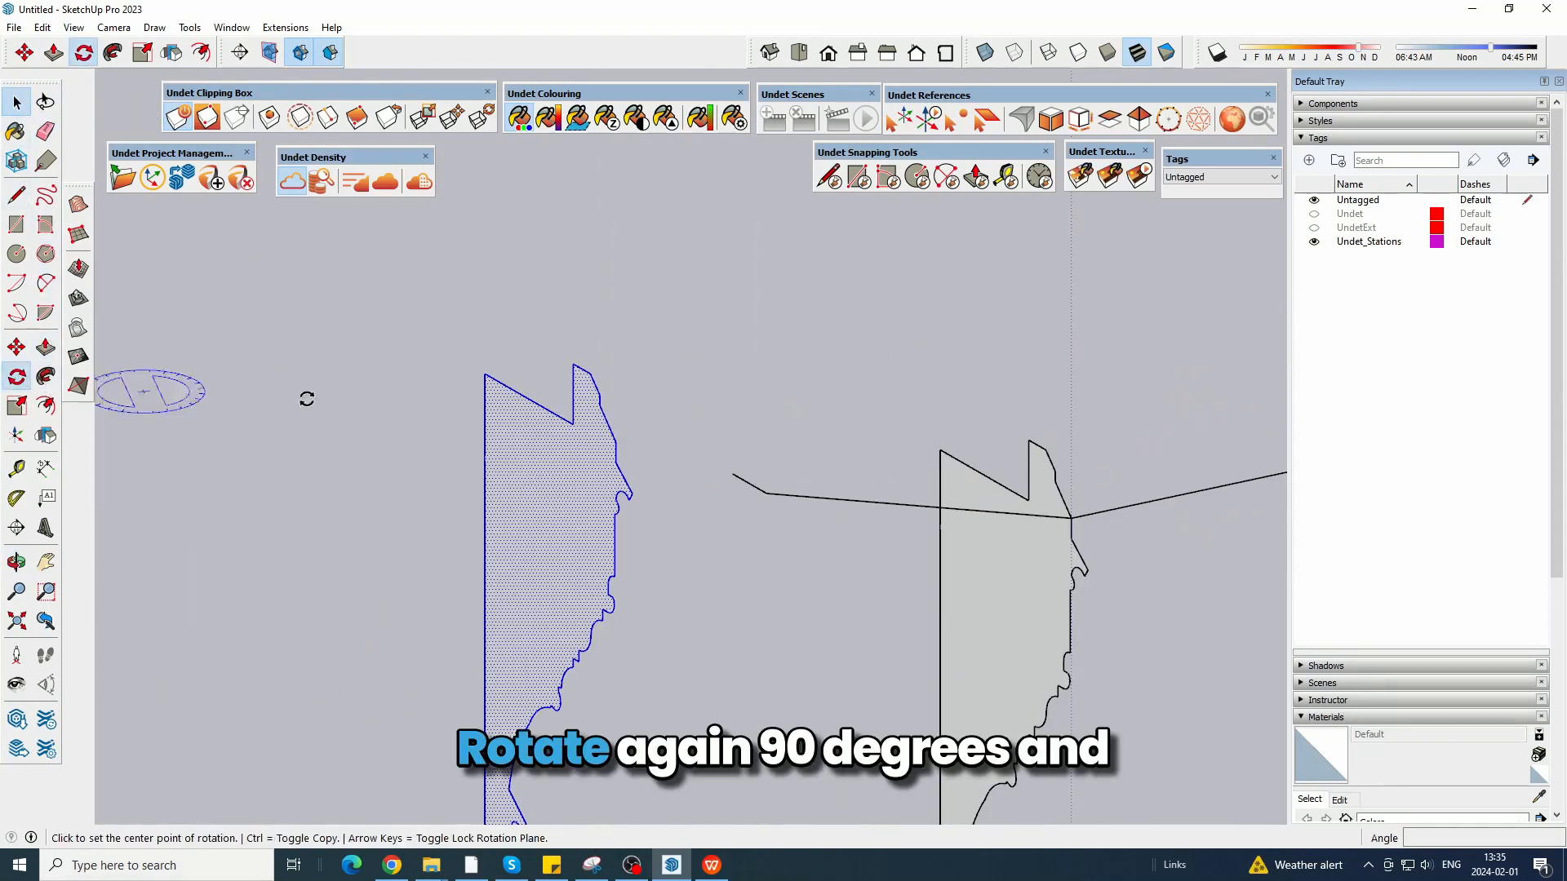
pyautogui.click(589, 373)
pyautogui.press('Return')
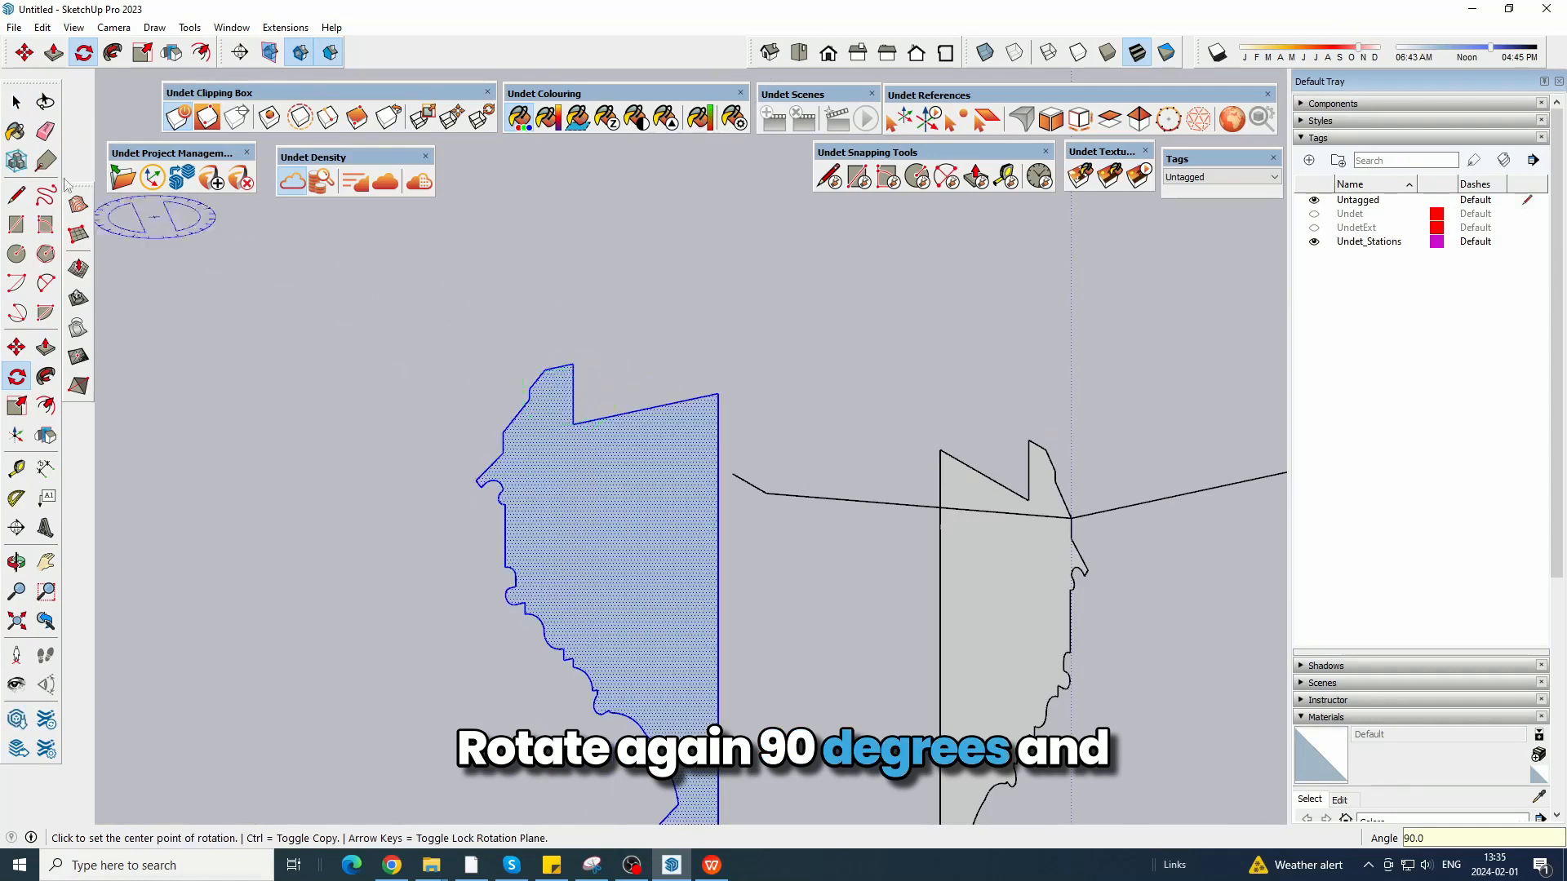
pyautogui.click(15, 103)
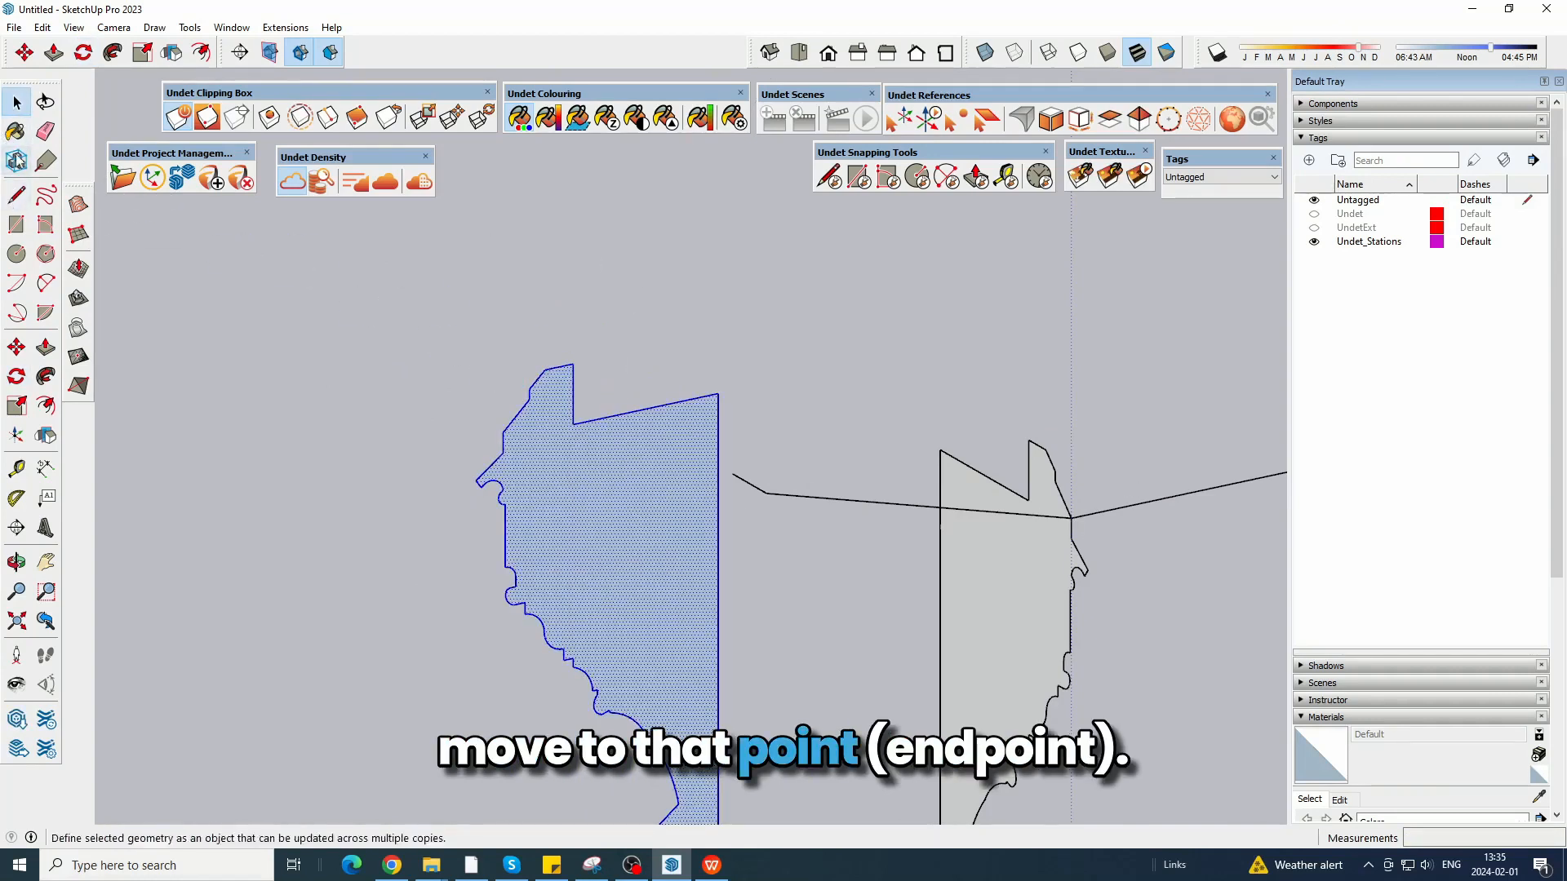
# Move the rotated profile face so its upper outer corner sits on the free endpoint of the path.
pyautogui.click(24, 55)
pyautogui.scroll(2, 450, 417)
pyautogui.click(532, 440)
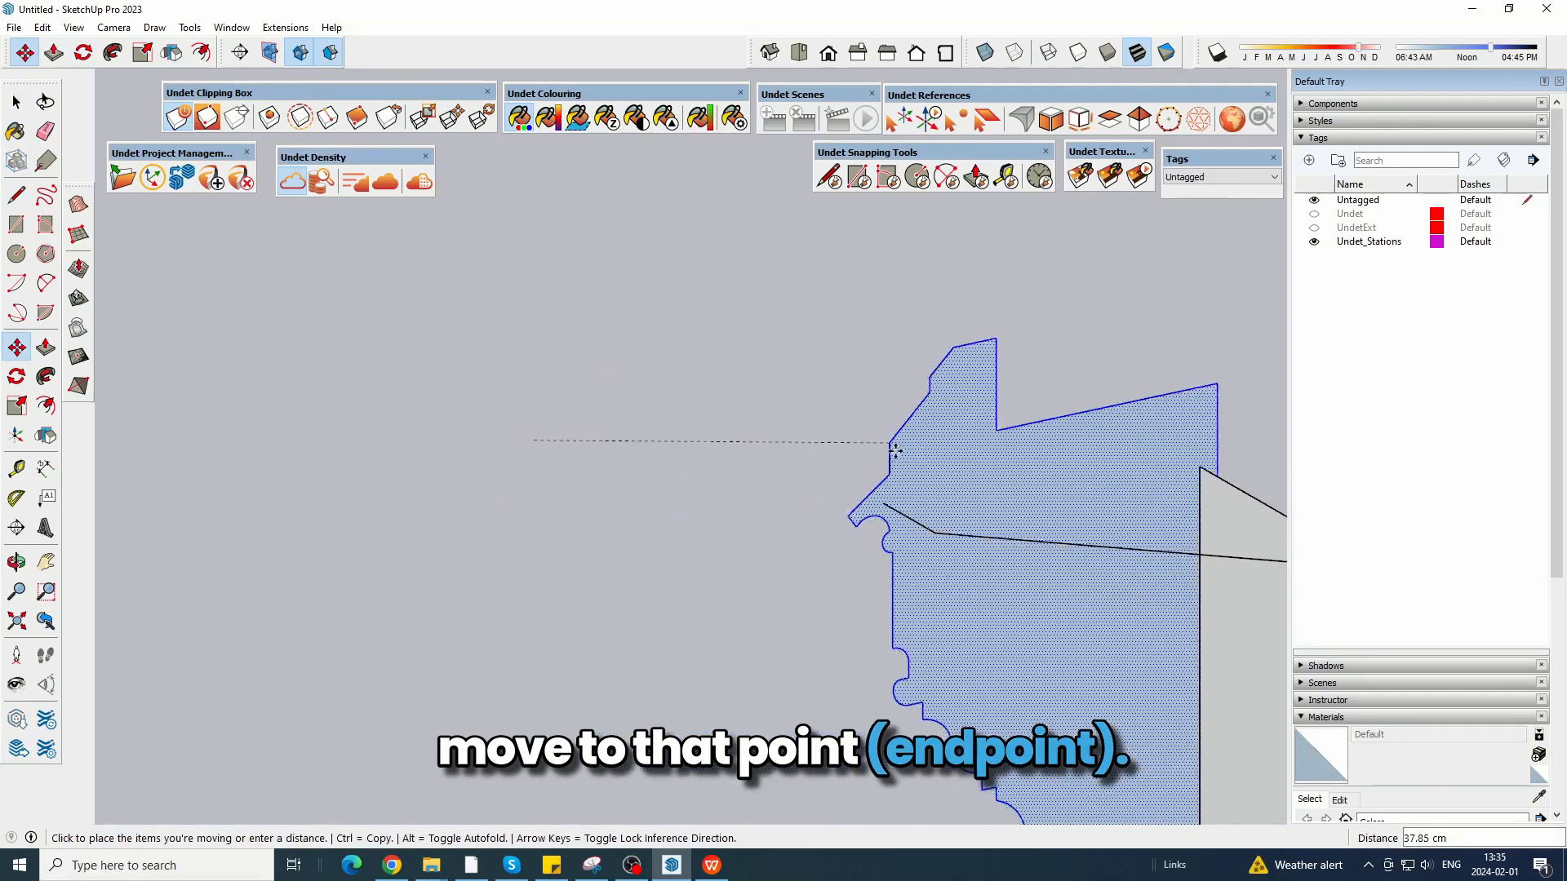
pyautogui.scroll(4, 901, 470)
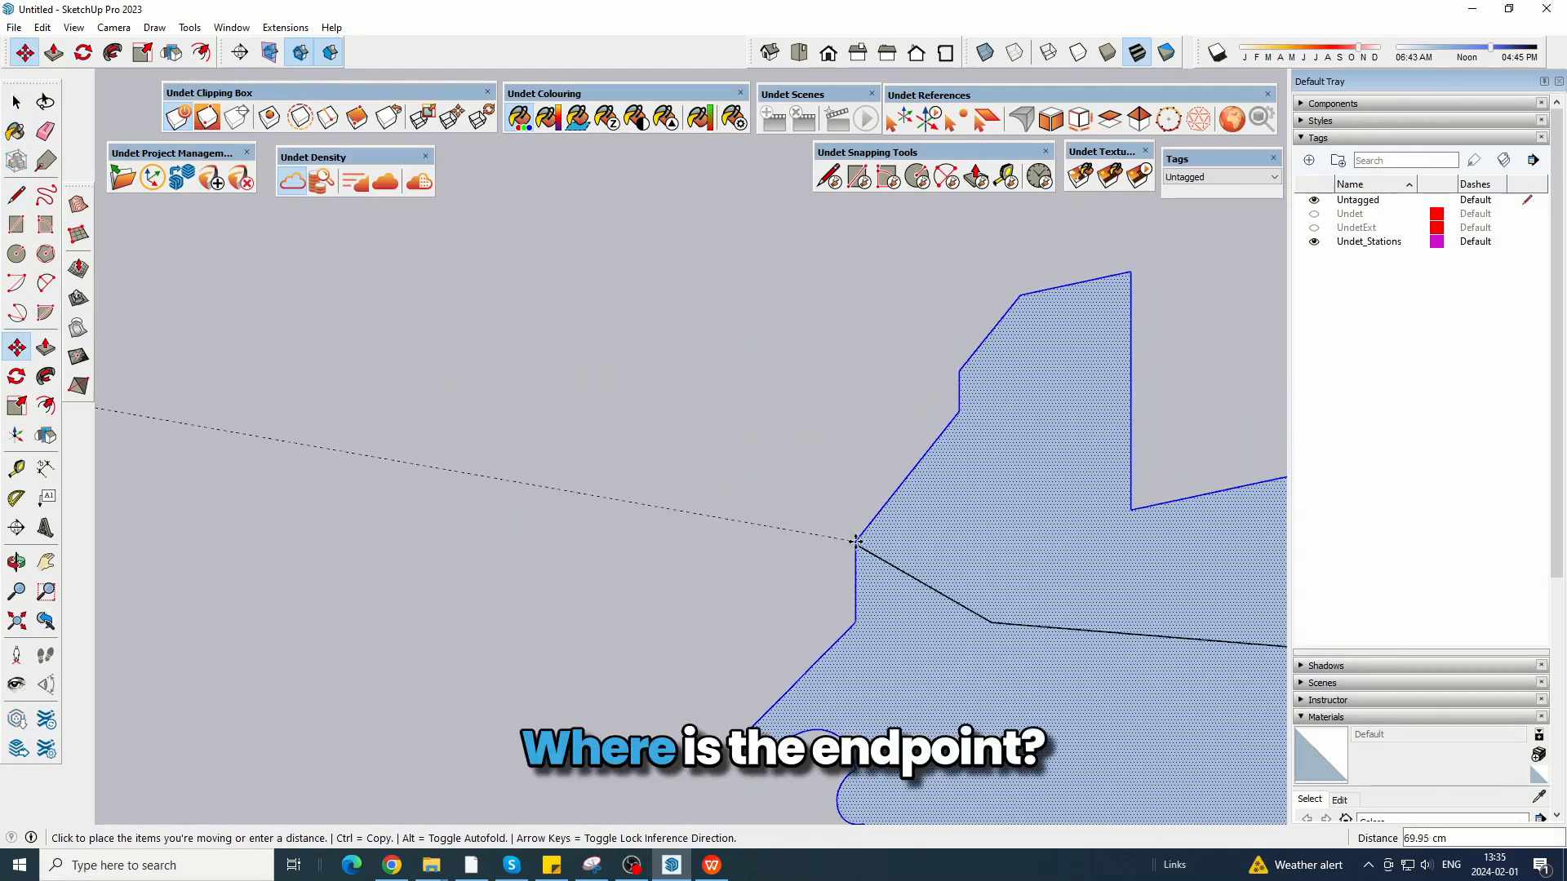
pyautogui.click(858, 544)
pyautogui.scroll(-5, 416, 368)
pyautogui.press('space')
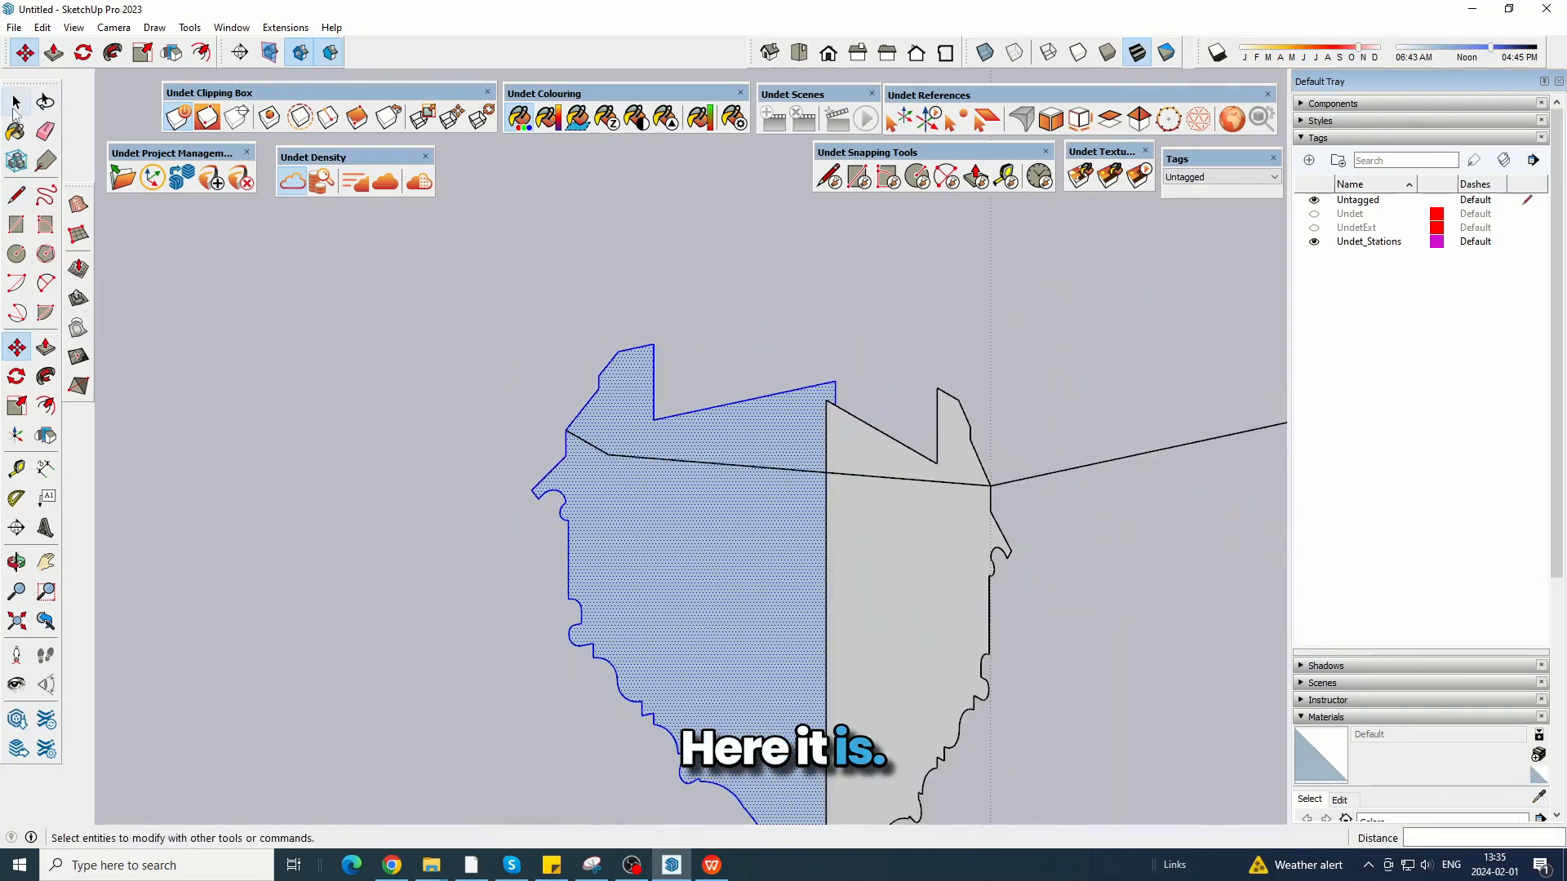
# Delete the original unrotated profile at the path's corner, keeping the one placed at the endpoint.
pyautogui.moveTo(581, 438); pyautogui.dragTo(805, 482, button='middle')
pyautogui.click(805, 482)
pyautogui.press('Delete')
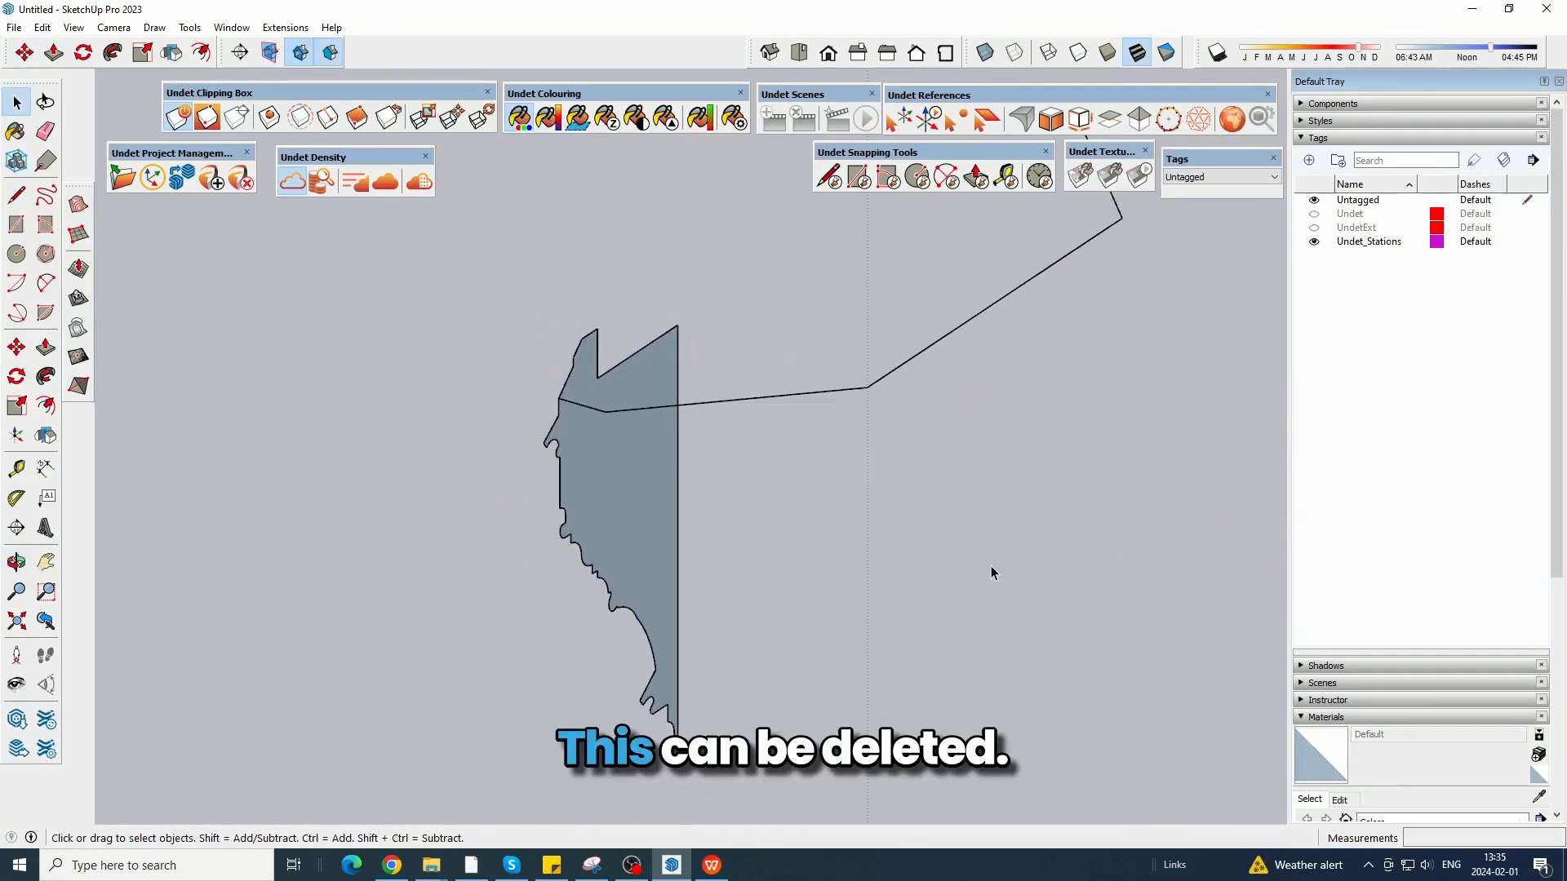
pyautogui.moveTo(990, 566); pyautogui.dragTo(958, 595, button='middle')
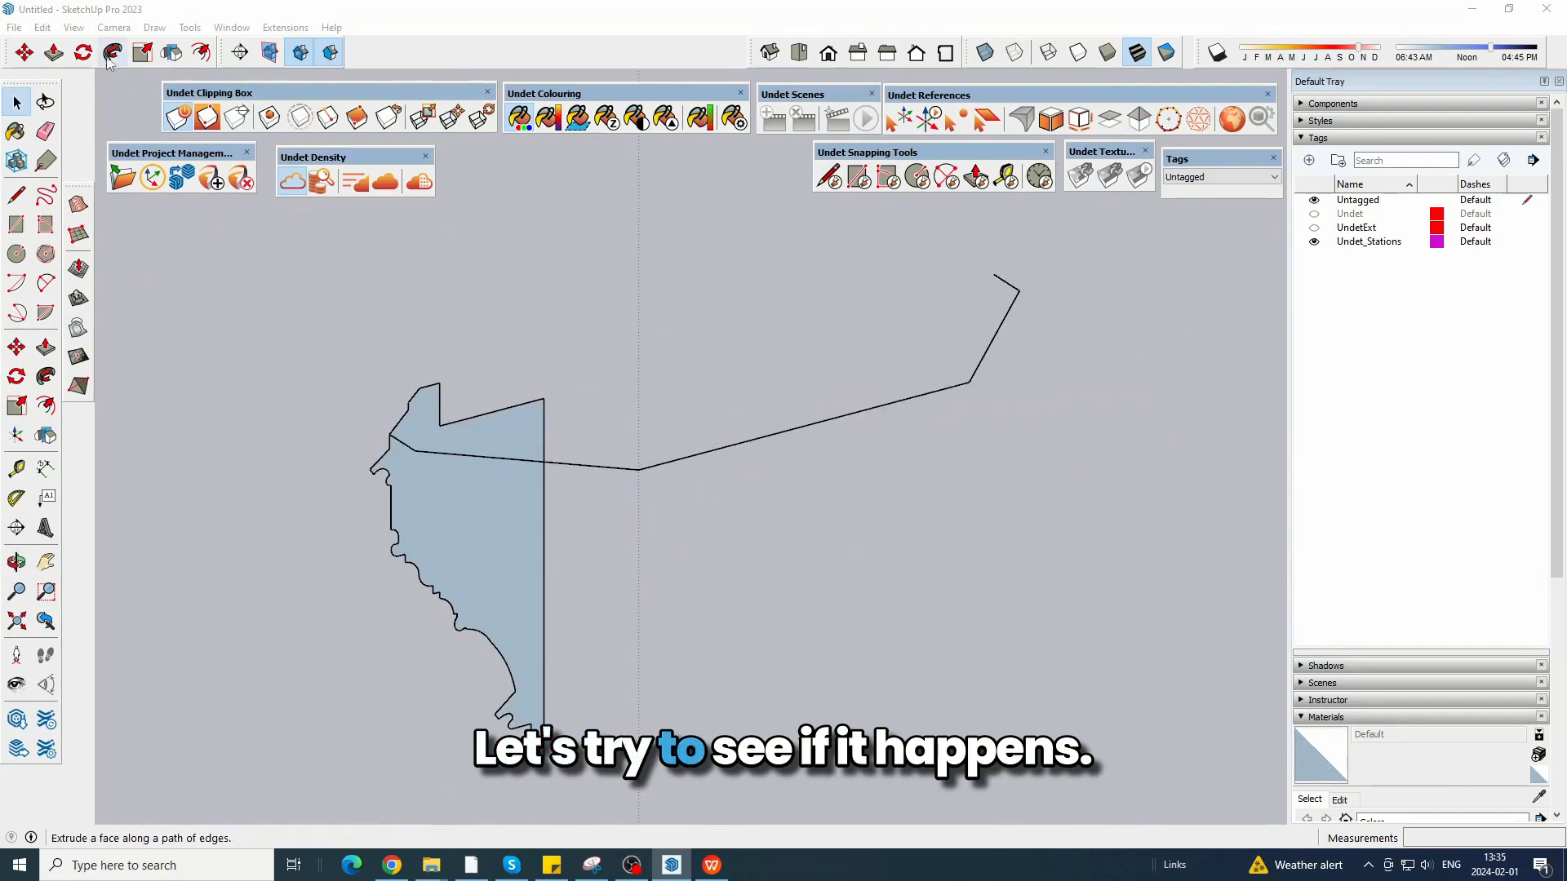
# Sweep the profile face along the entire path to its far end with Follow Me.
pyautogui.click(112, 52)
pyautogui.click(440, 433)
pyautogui.click(994, 276)
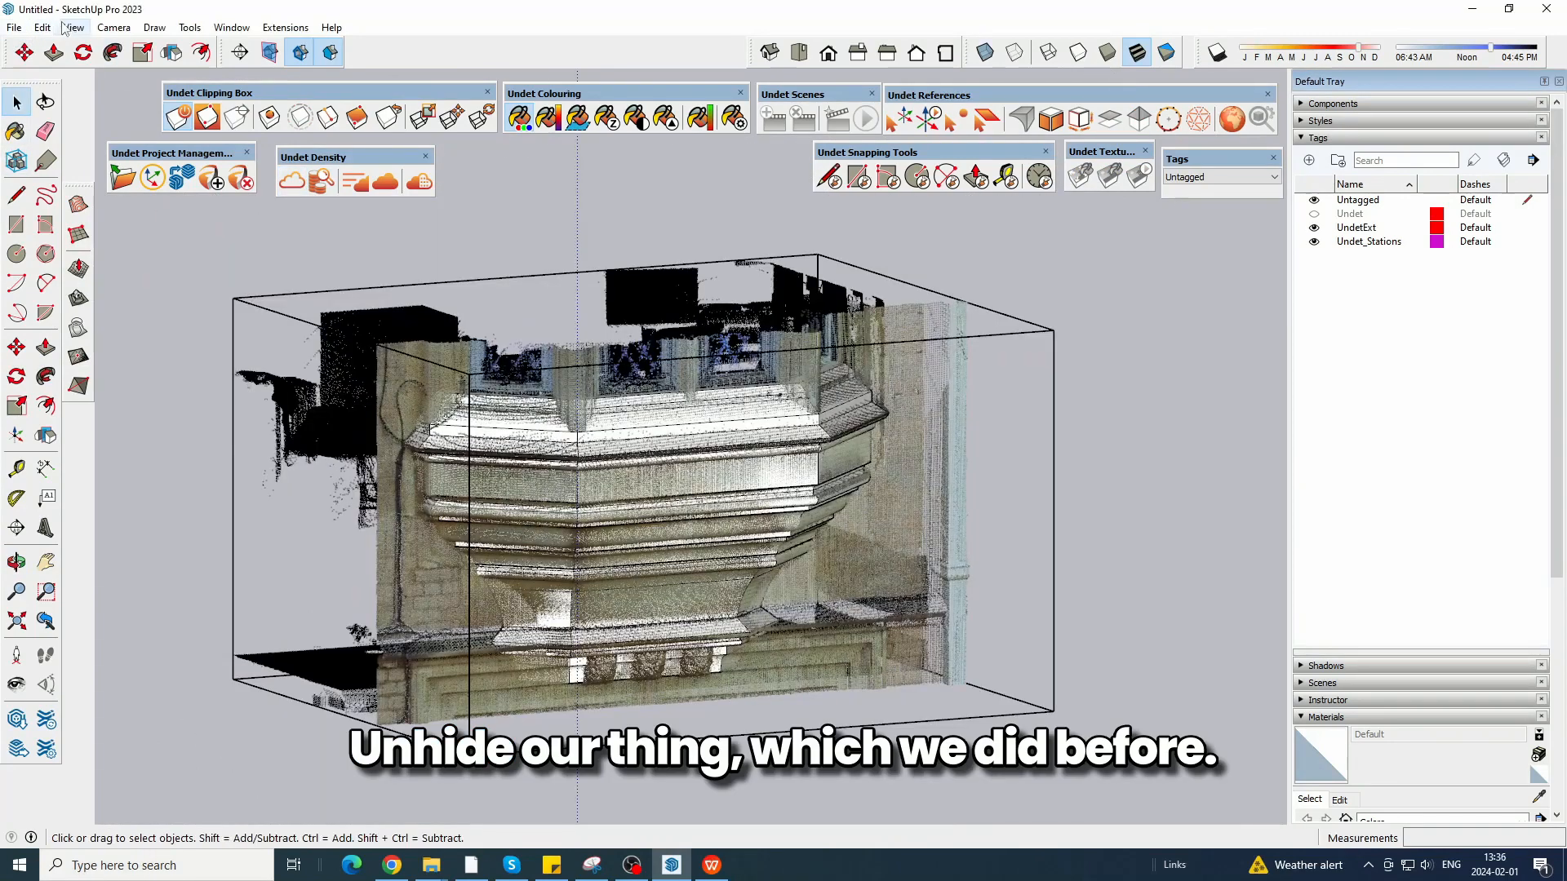
# Unhide the last hidden object, the window frame above the swept sill.
pyautogui.click(43, 27)
pyautogui.moveTo(220, 284)
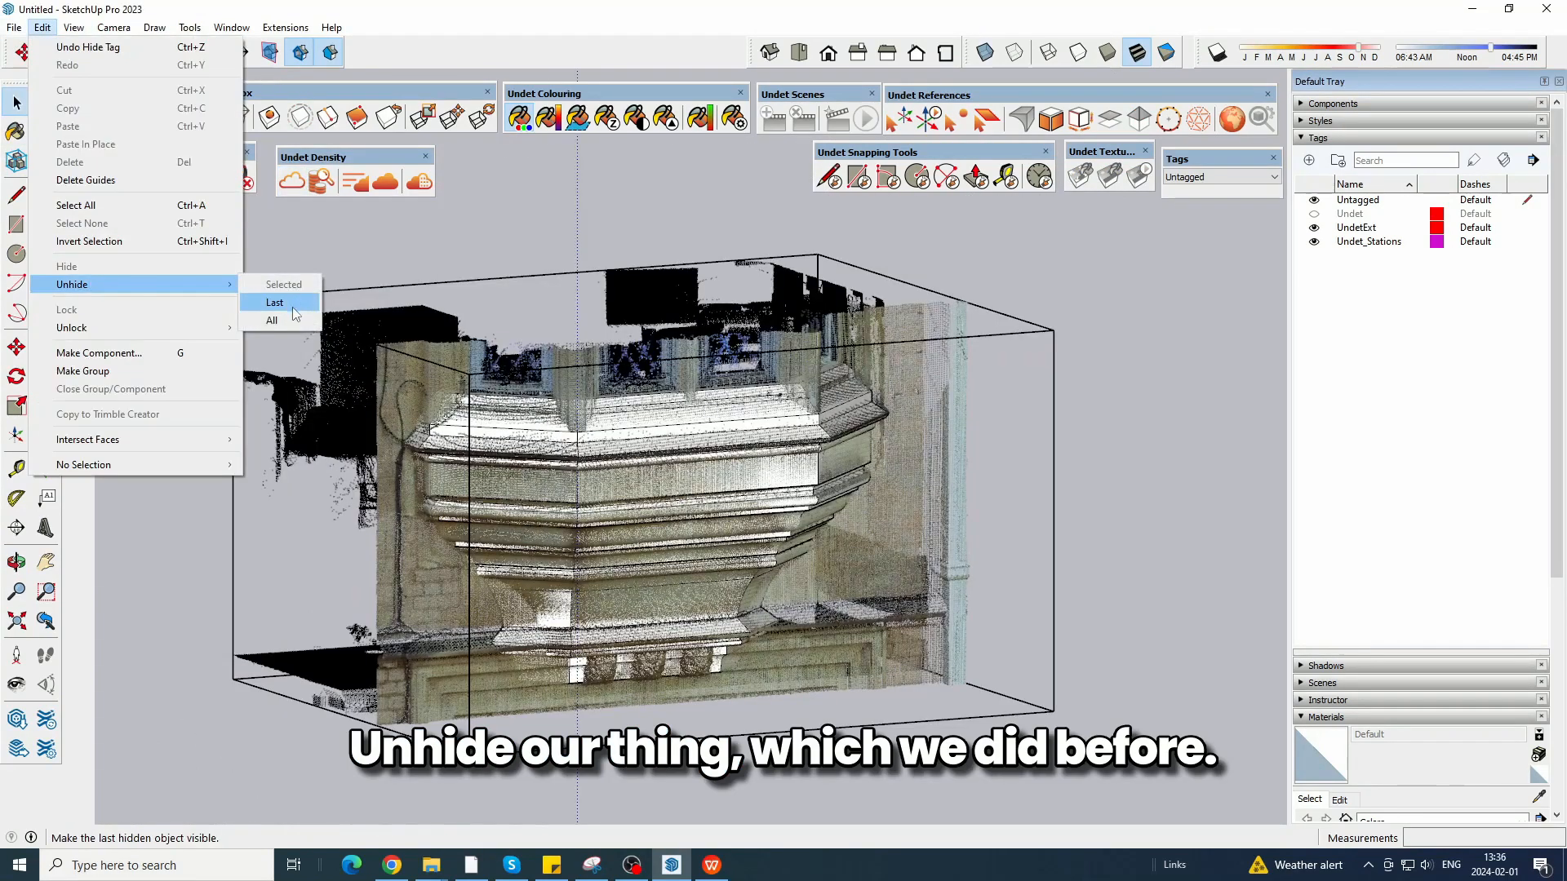
pyautogui.click(294, 309)
pyautogui.scroll(6, 1013, 455)
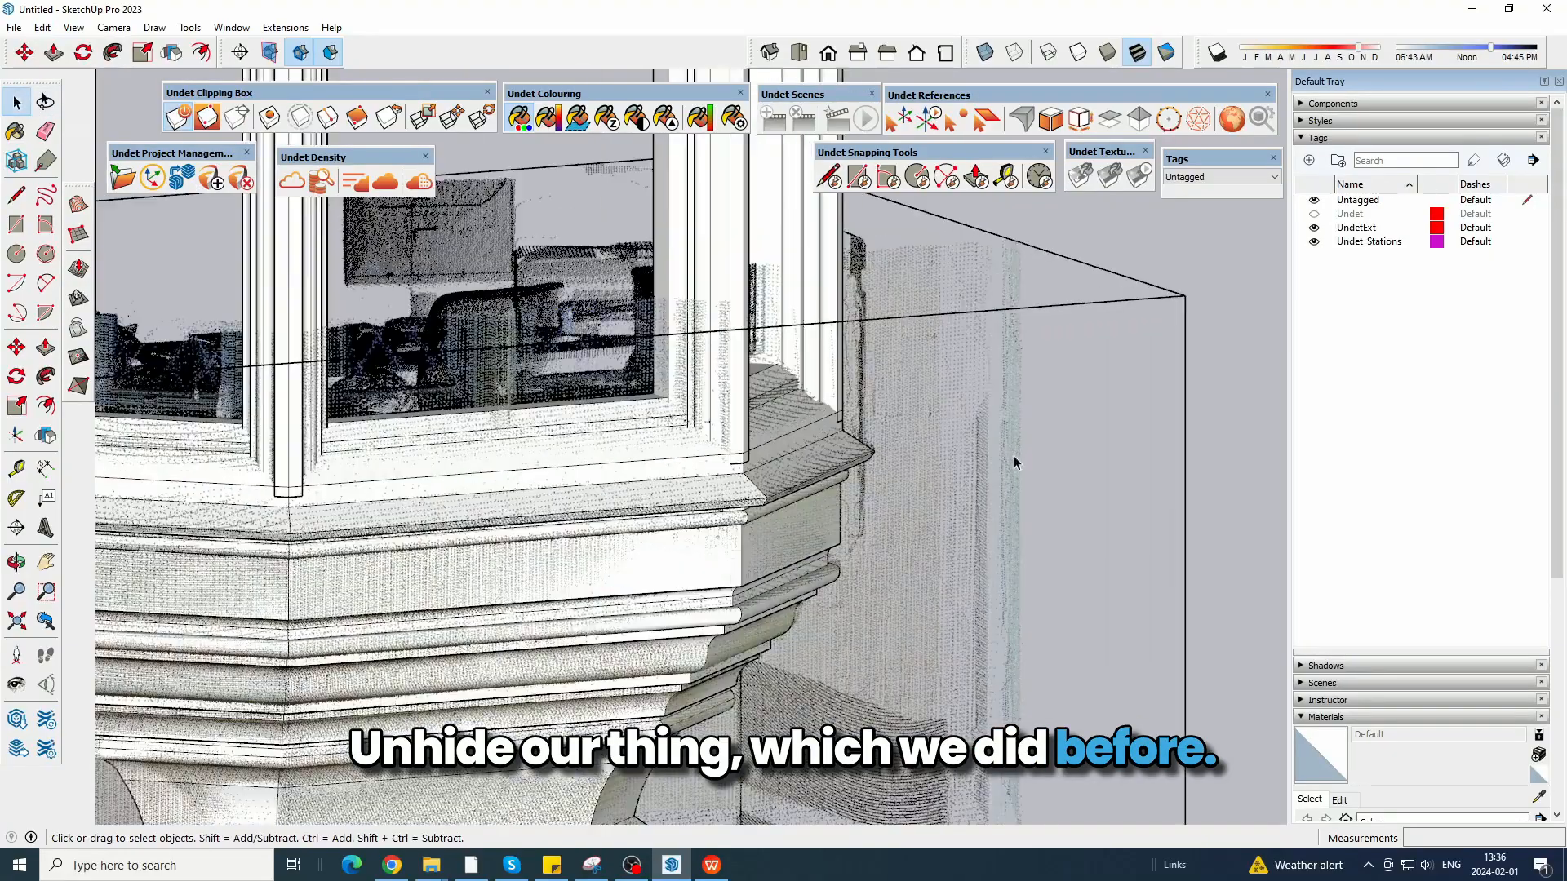
pyautogui.moveTo(661, 543)
pyautogui.mouseDown(button='middle')
pyautogui.moveTo(933, 458)
pyautogui.moveTo(732, 643)
pyautogui.mouseUp(button='middle')
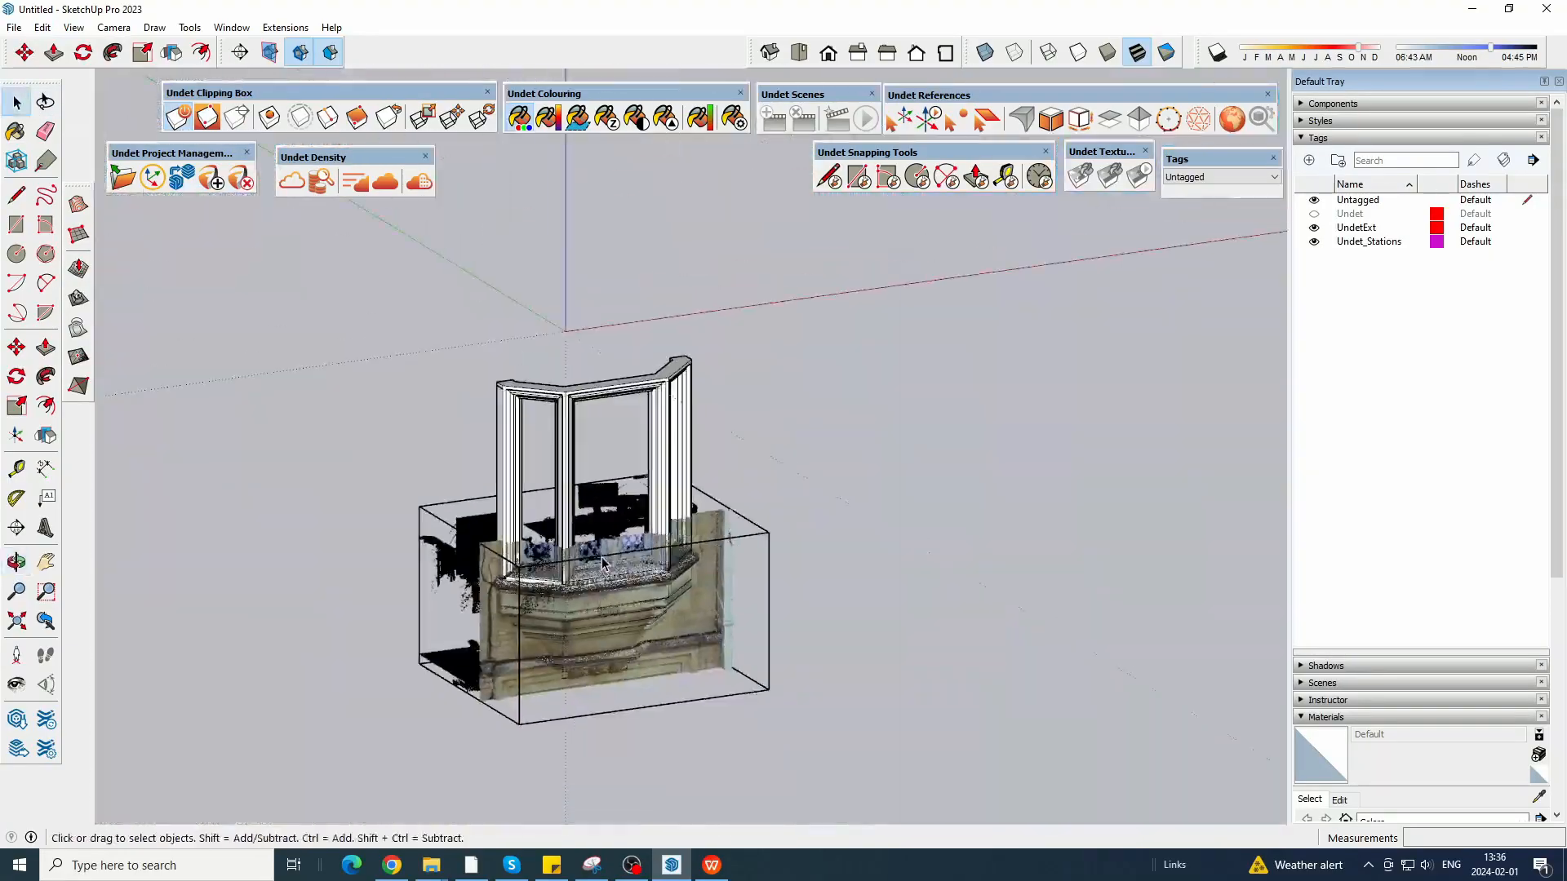
# Stretch the point cloud clipping box upward so that it encloses the full height of the bay window.
pyautogui.click(418, 121)
pyautogui.scroll(2, 567, 572)
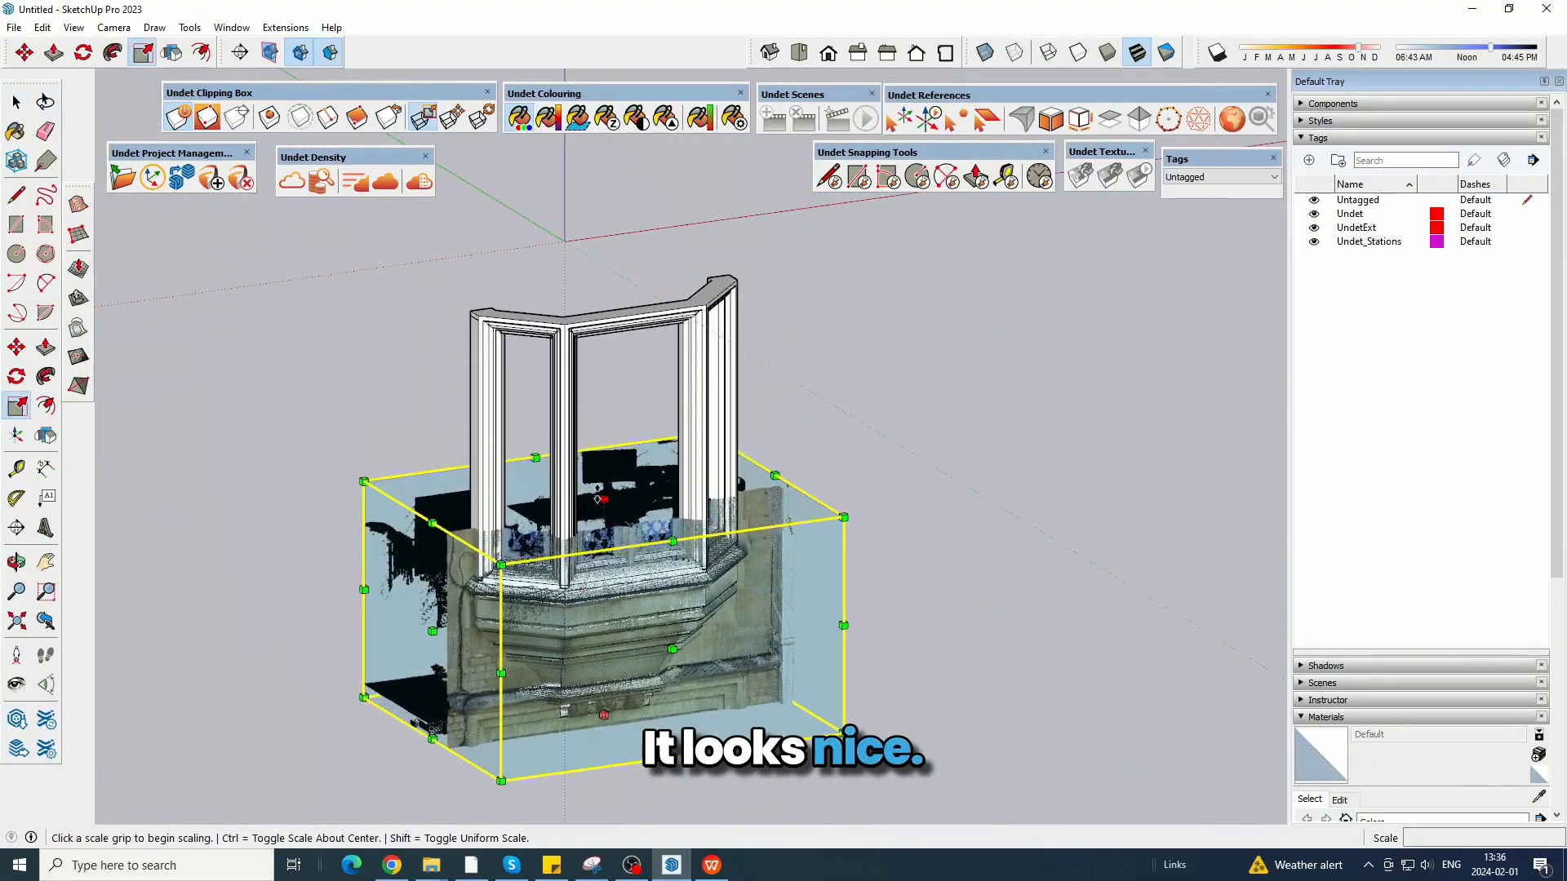
pyautogui.click(603, 500)
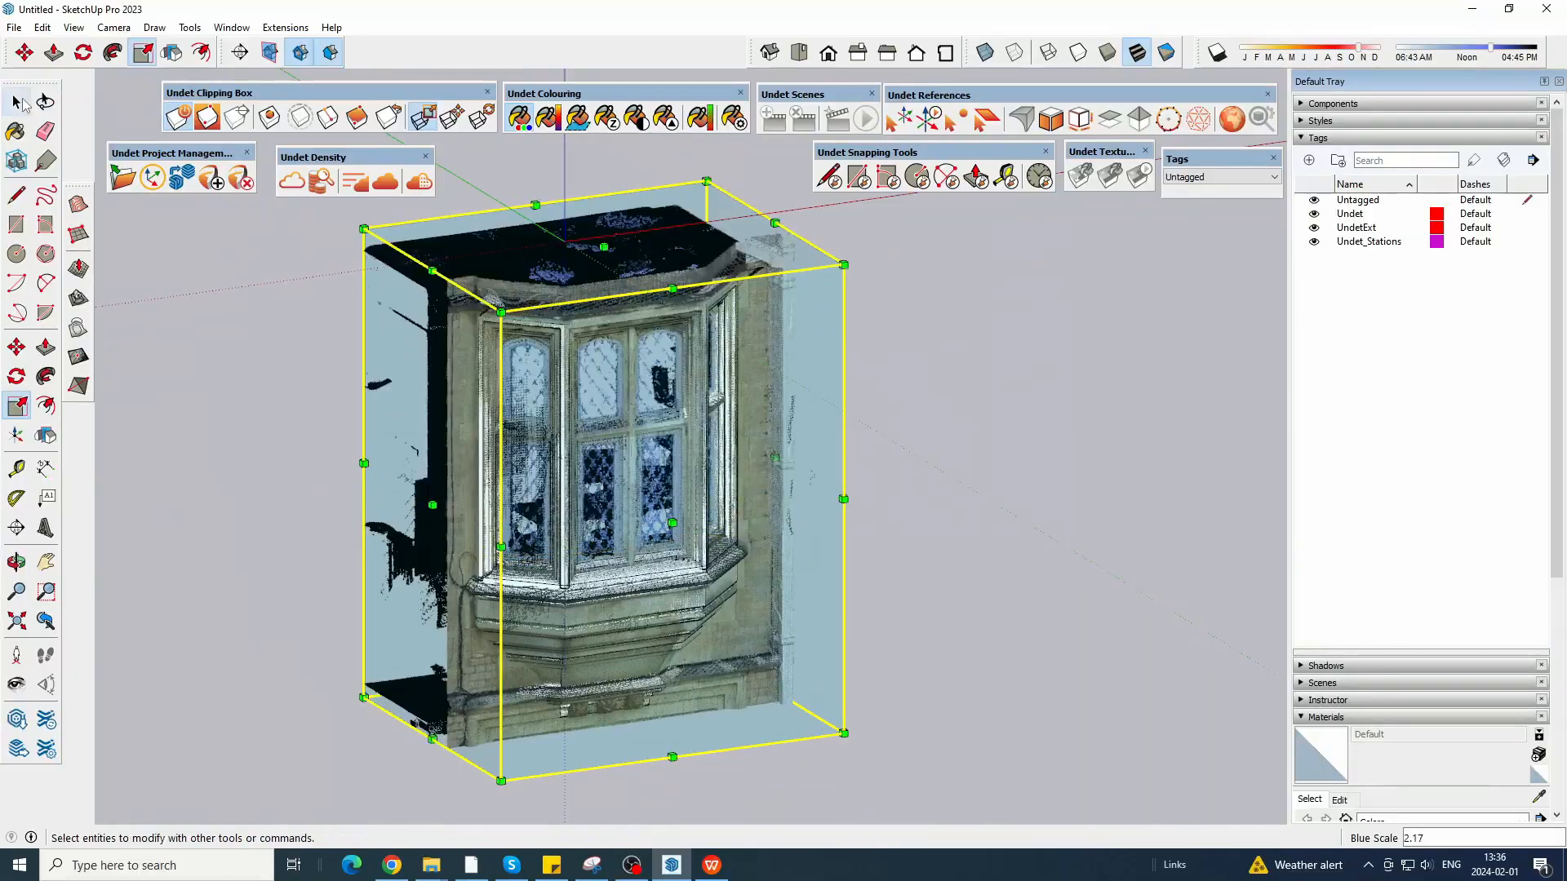
pyautogui.scroll(6, 700, 630)
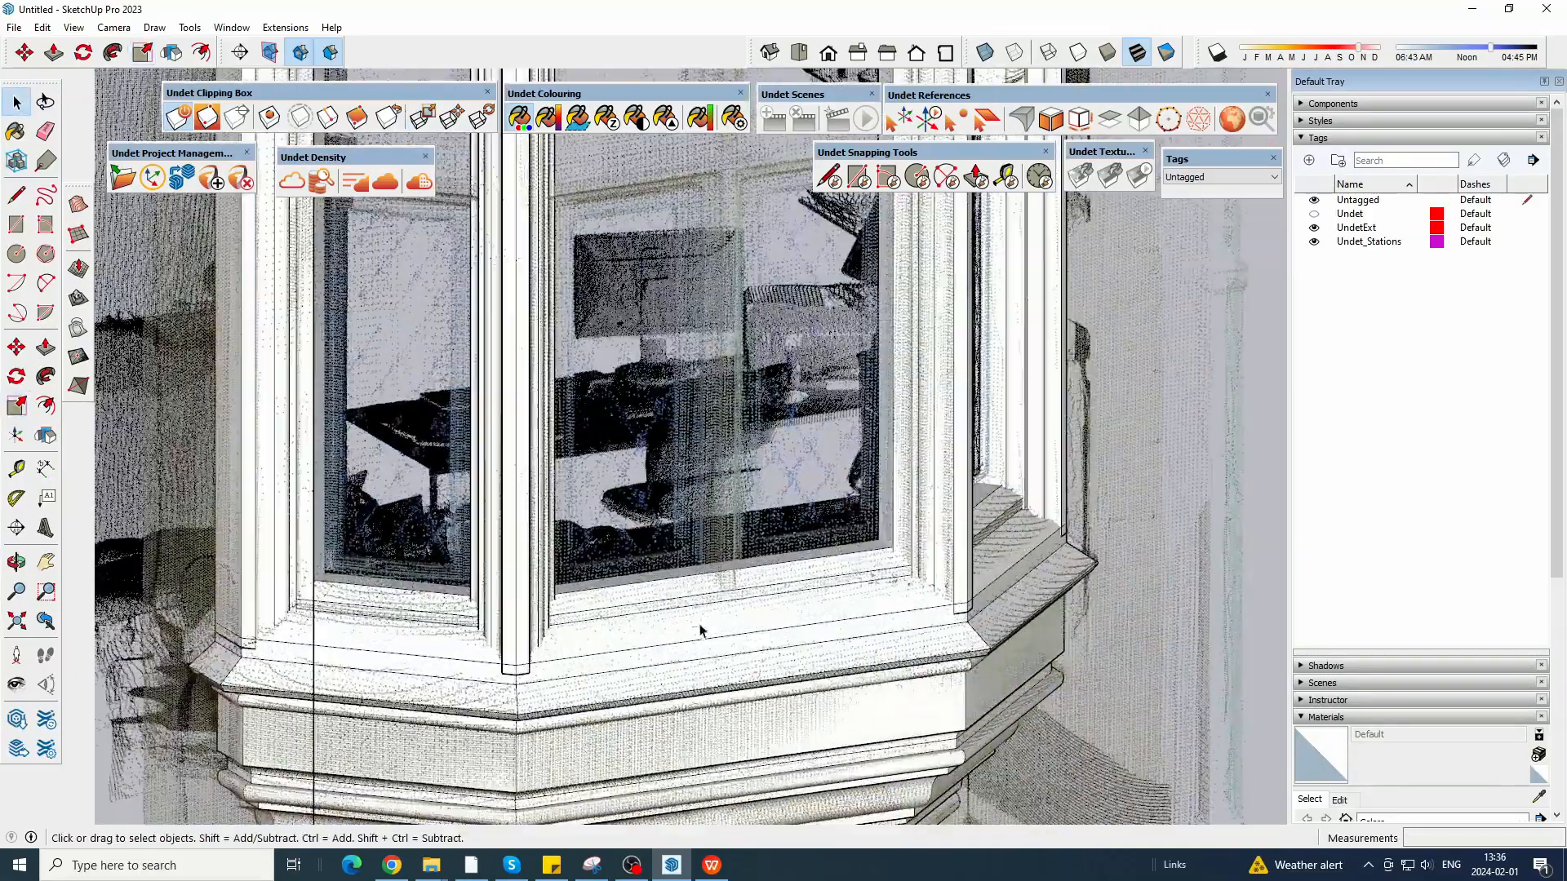
pyautogui.moveTo(700, 630); pyautogui.dragTo(596, 620, button='middle')
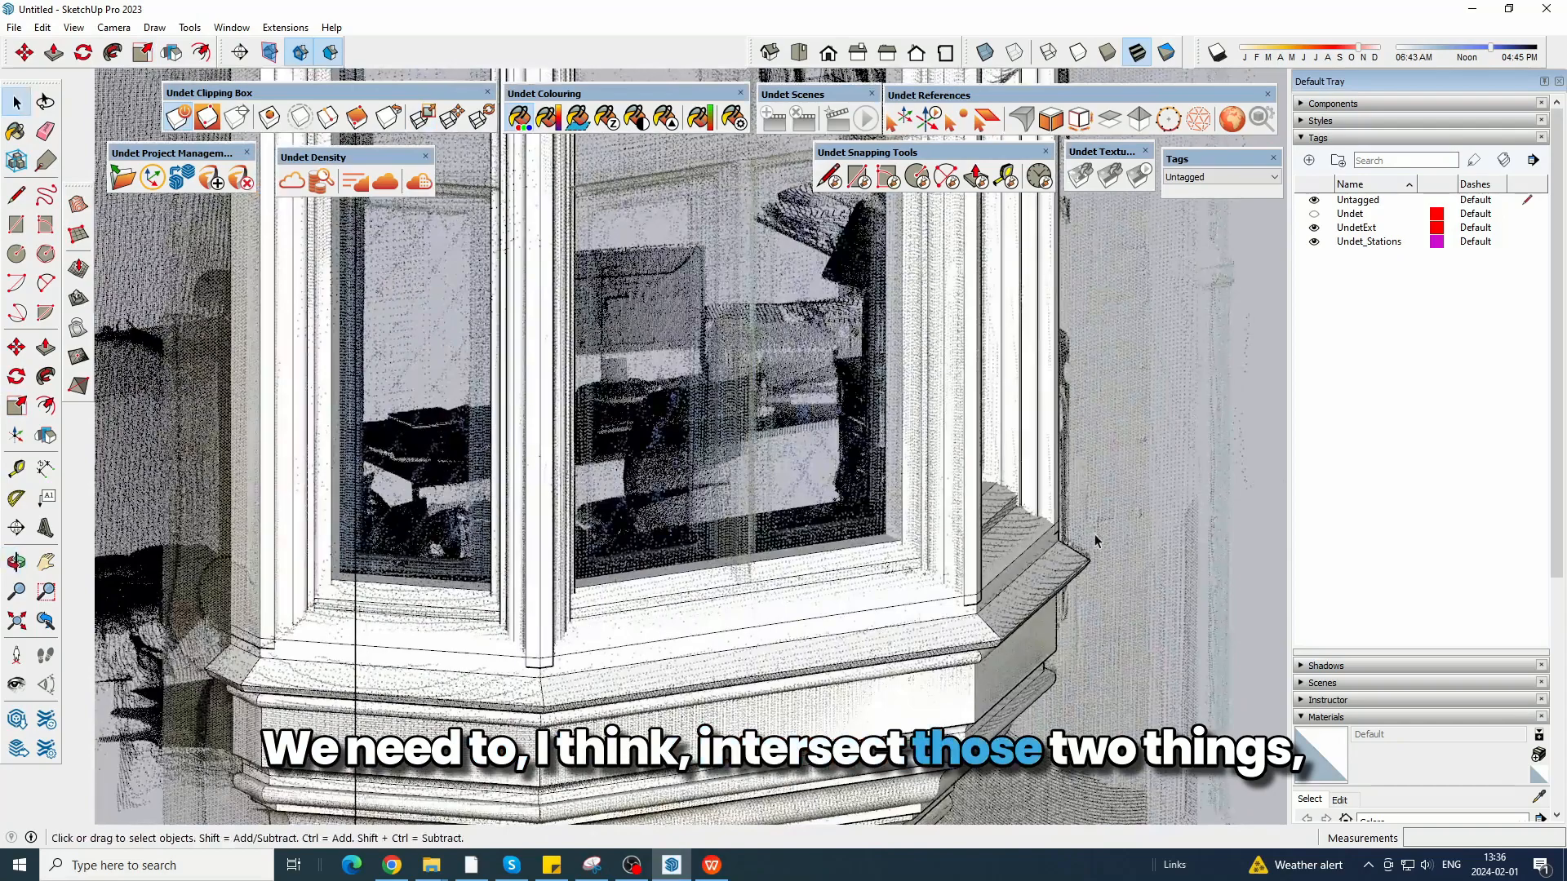
# Explode the window frame group into loose geometry.
pyautogui.scroll(-3, 1096, 541)
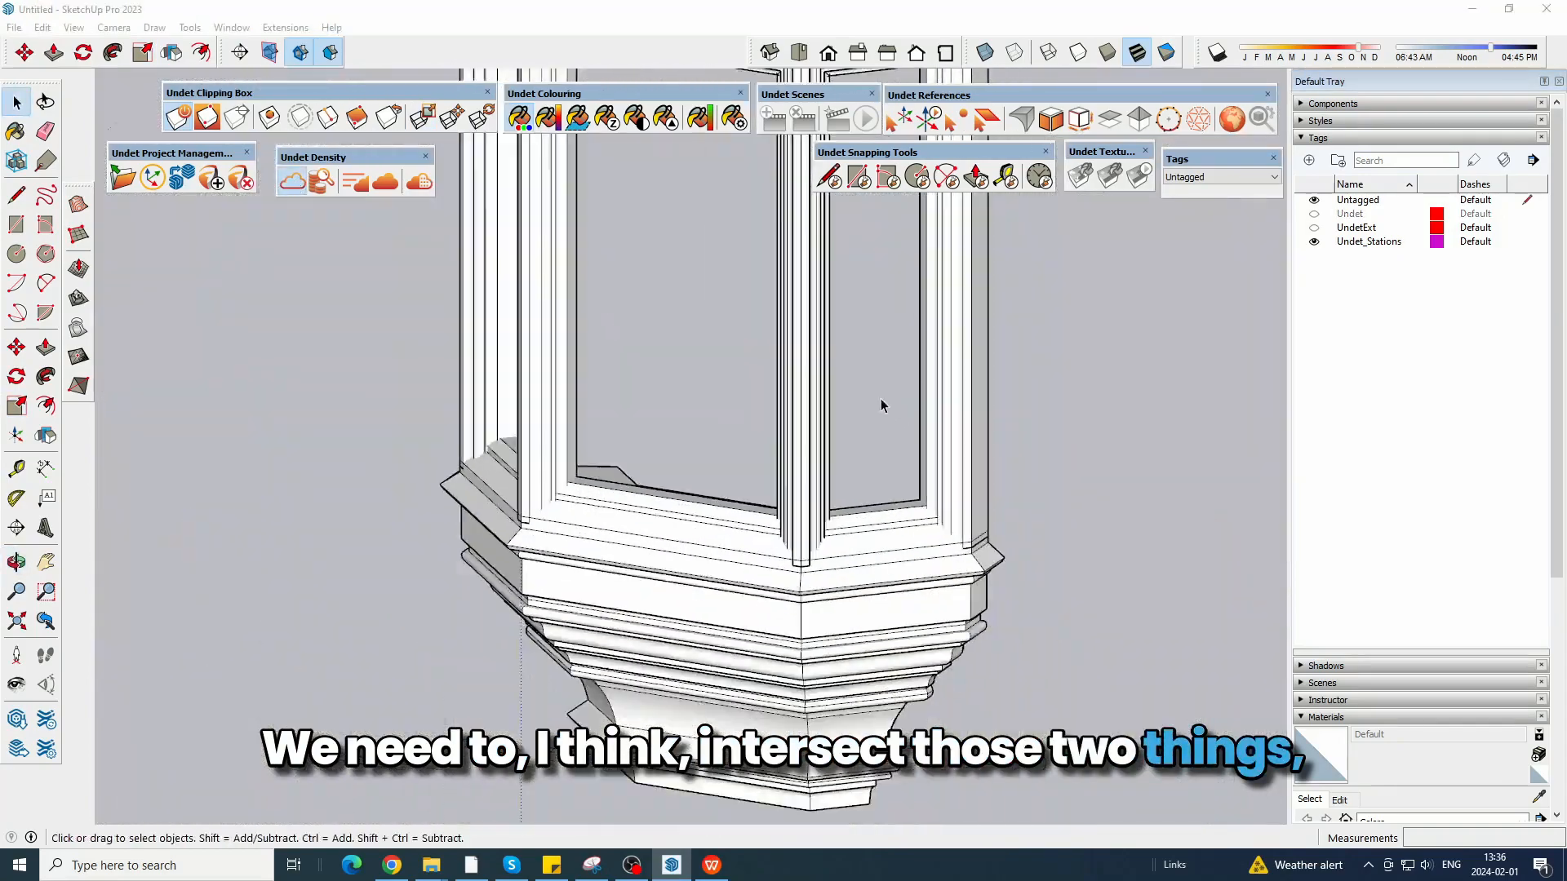
pyautogui.moveTo(881, 402); pyautogui.dragTo(869, 326, button='middle')
pyautogui.rightClick(870, 328)
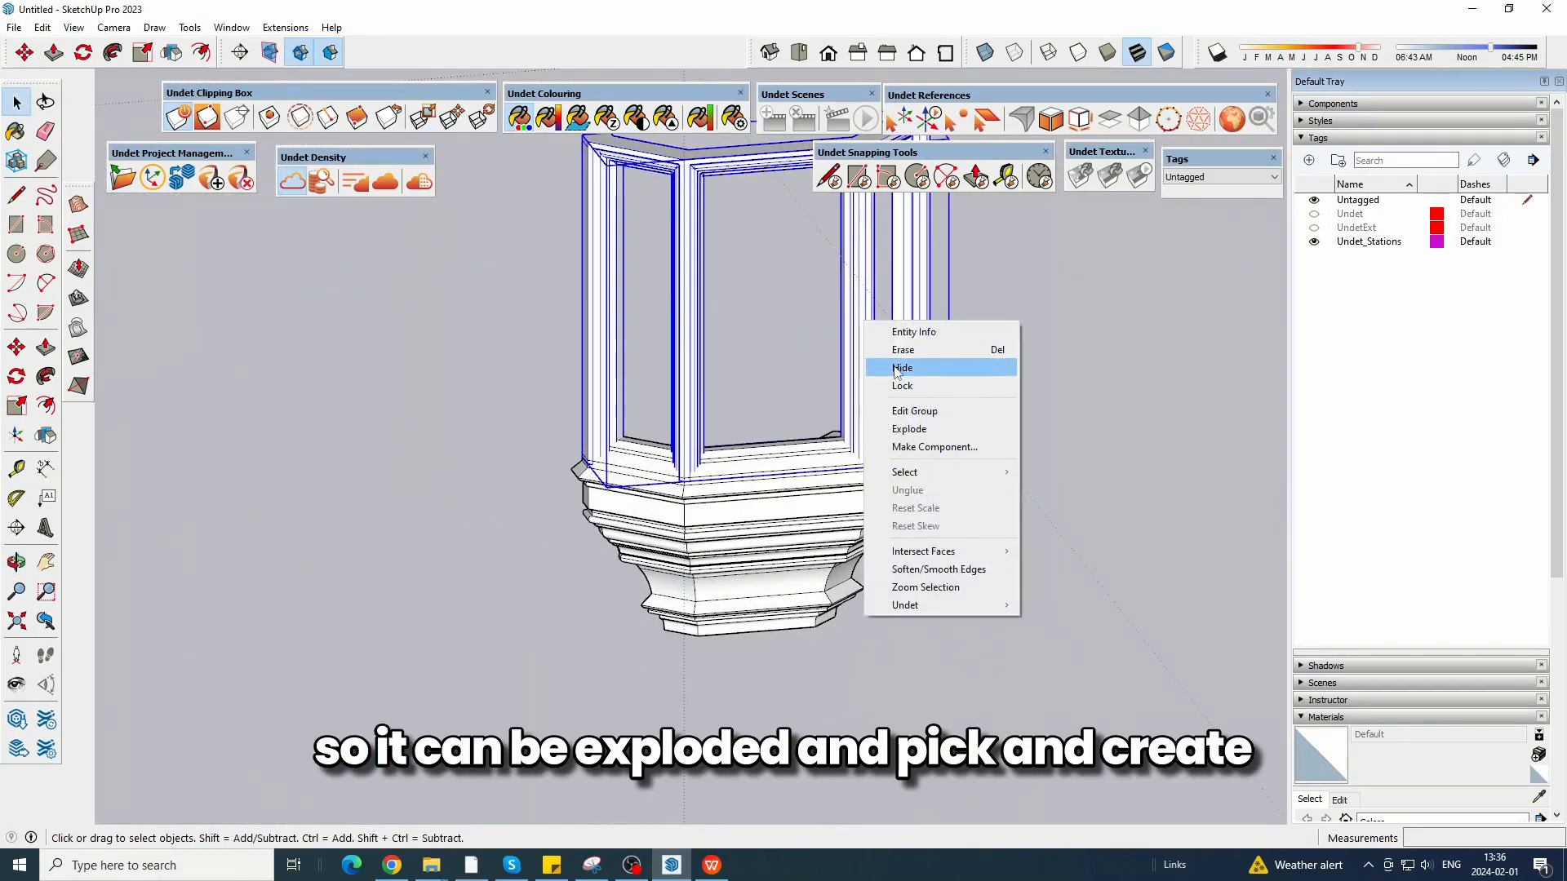
pyautogui.click(909, 428)
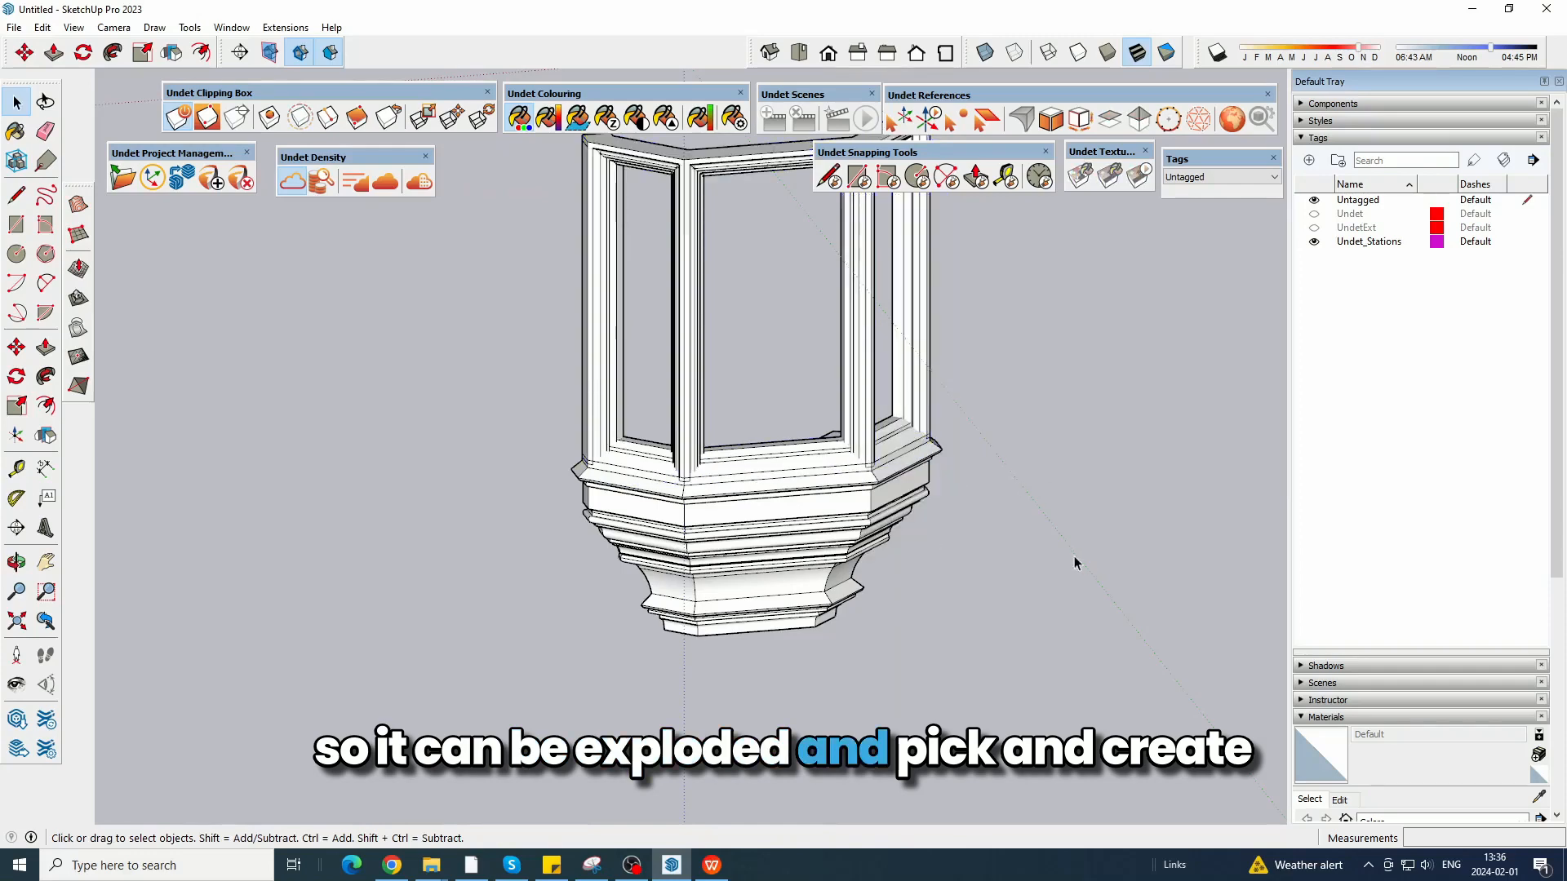
# Select the window frame together with the upper sill geometry and intersect their faces with the selection only.
pyautogui.moveTo(1074, 564)
pyautogui.mouseDown(button='middle')
pyautogui.moveTo(918, 460)
pyautogui.moveTo(1025, 498)
pyautogui.mouseUp(button='middle')
pyautogui.moveTo(484, 421); pyautogui.dragTo(484, 421)
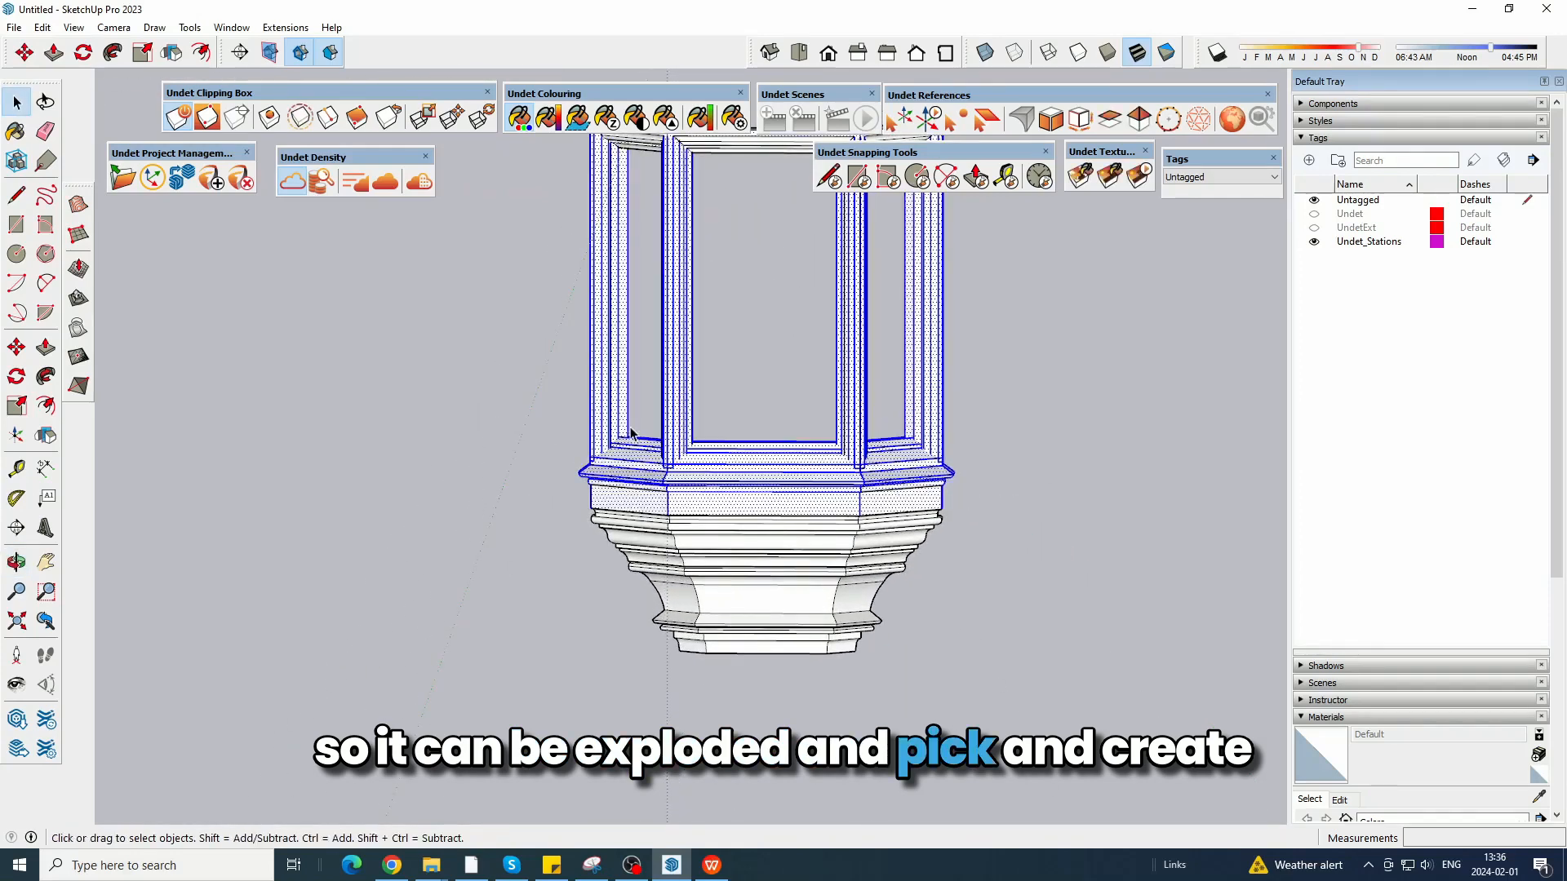
pyautogui.rightClick(680, 442)
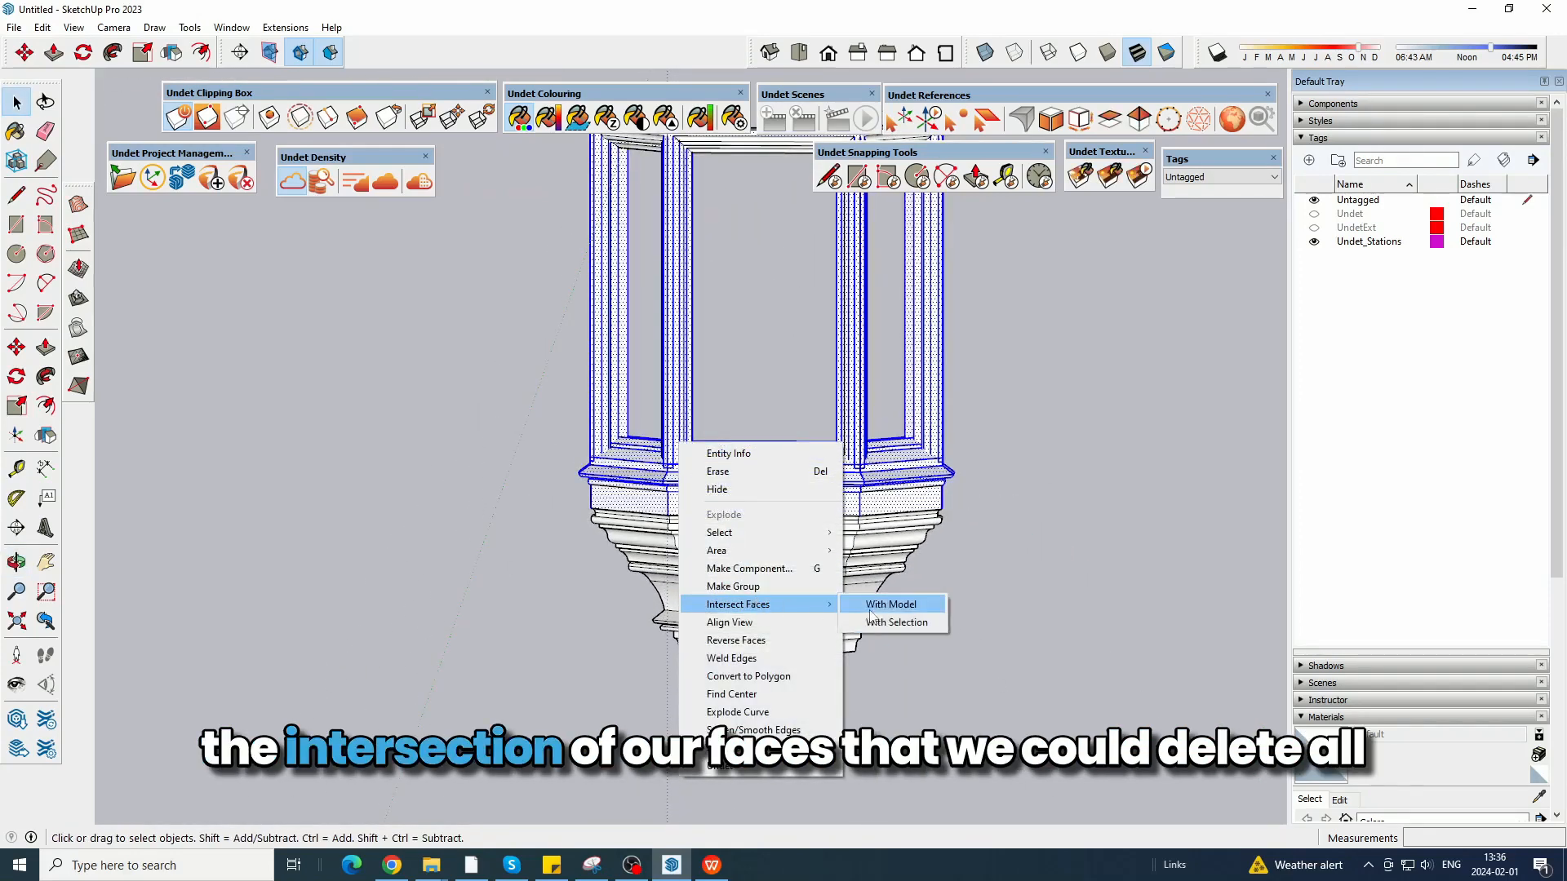
pyautogui.click(895, 622)
# Erase the unnecessary outer lines where the window frame overlaps the sill, checking the joints around the bay.
pyautogui.scroll(5, 816, 620)
pyautogui.moveTo(816, 620); pyautogui.dragTo(793, 624, button='middle')
pyautogui.click(46, 130)
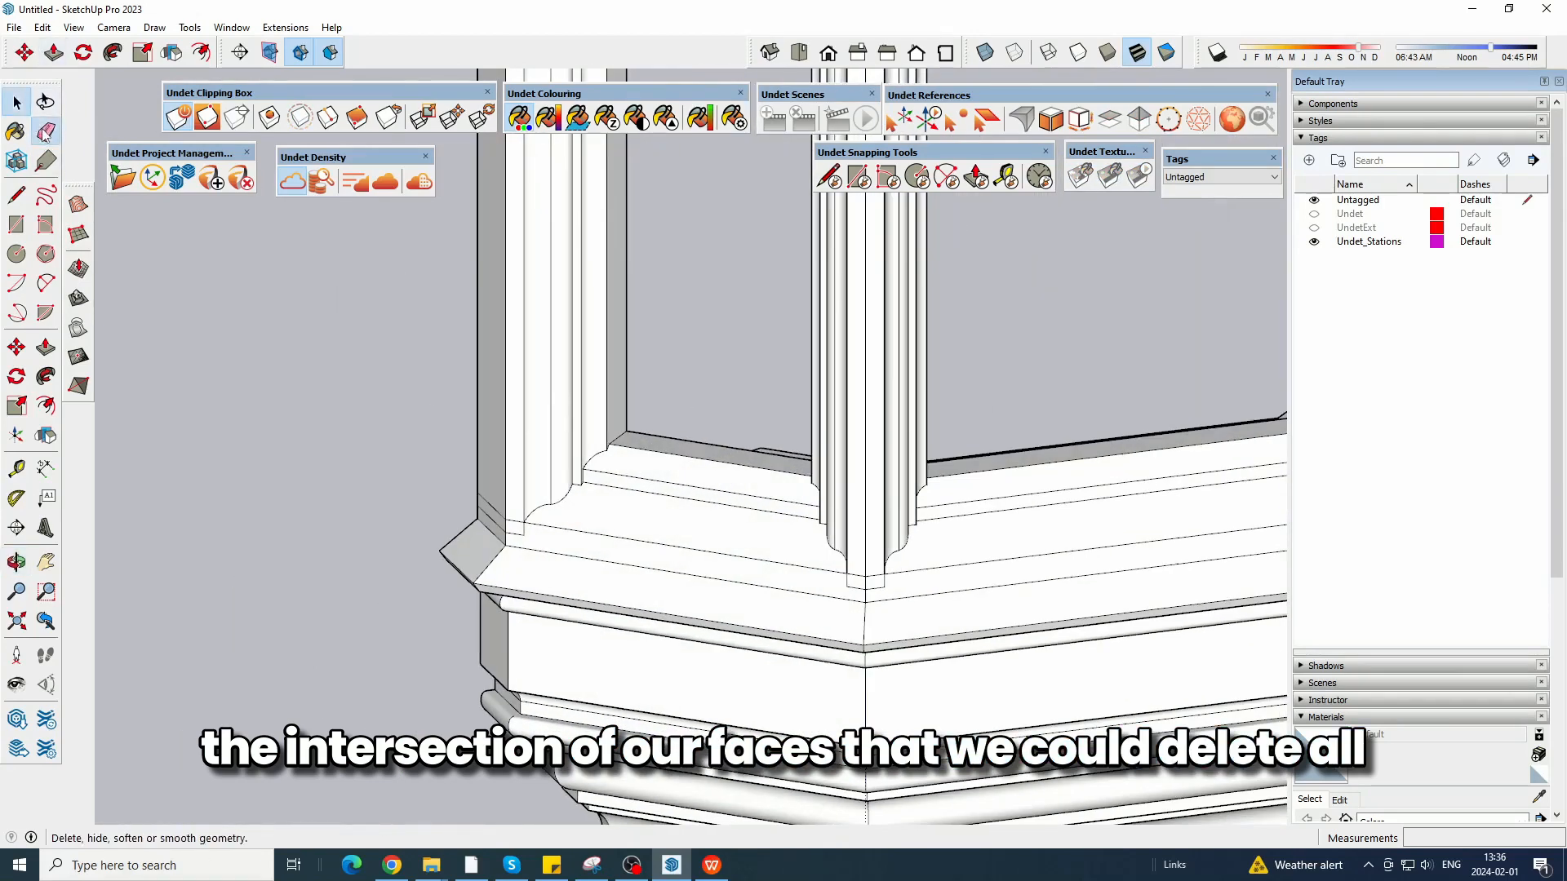
pyautogui.scroll(8, 742, 591)
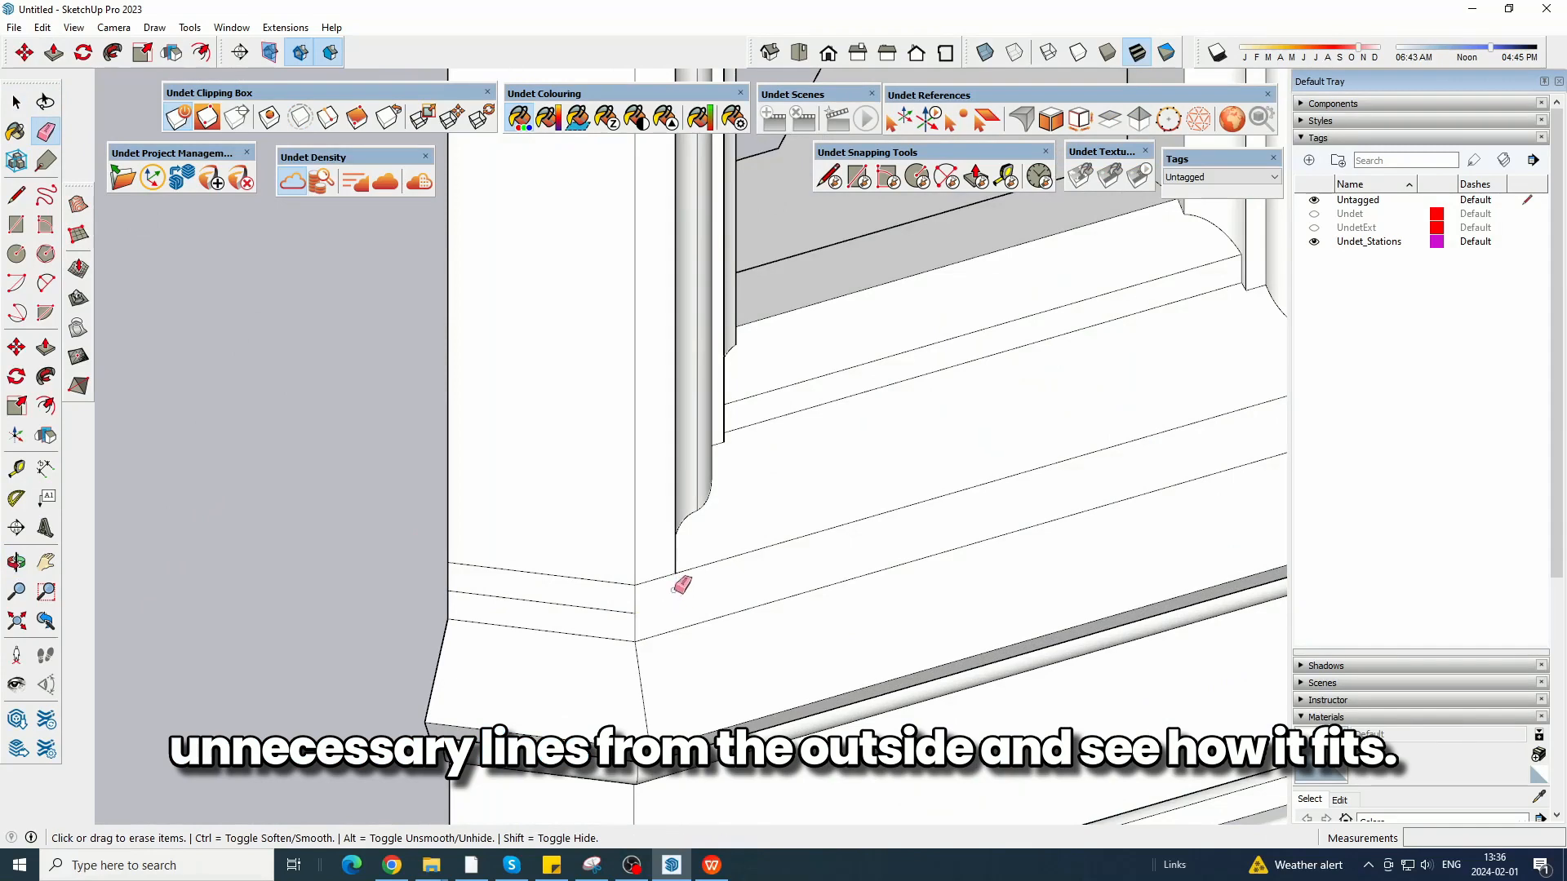
pyautogui.moveTo(591, 602)
pyautogui.mouseDown(button='middle')
pyautogui.moveTo(510, 500)
pyautogui.moveTo(720, 507)
pyautogui.moveTo(563, 447)
pyautogui.moveTo(741, 542)
pyautogui.moveTo(571, 563)
pyautogui.moveTo(1014, 556)
pyautogui.mouseUp(button='middle')
pyautogui.scroll(3, 785, 580)
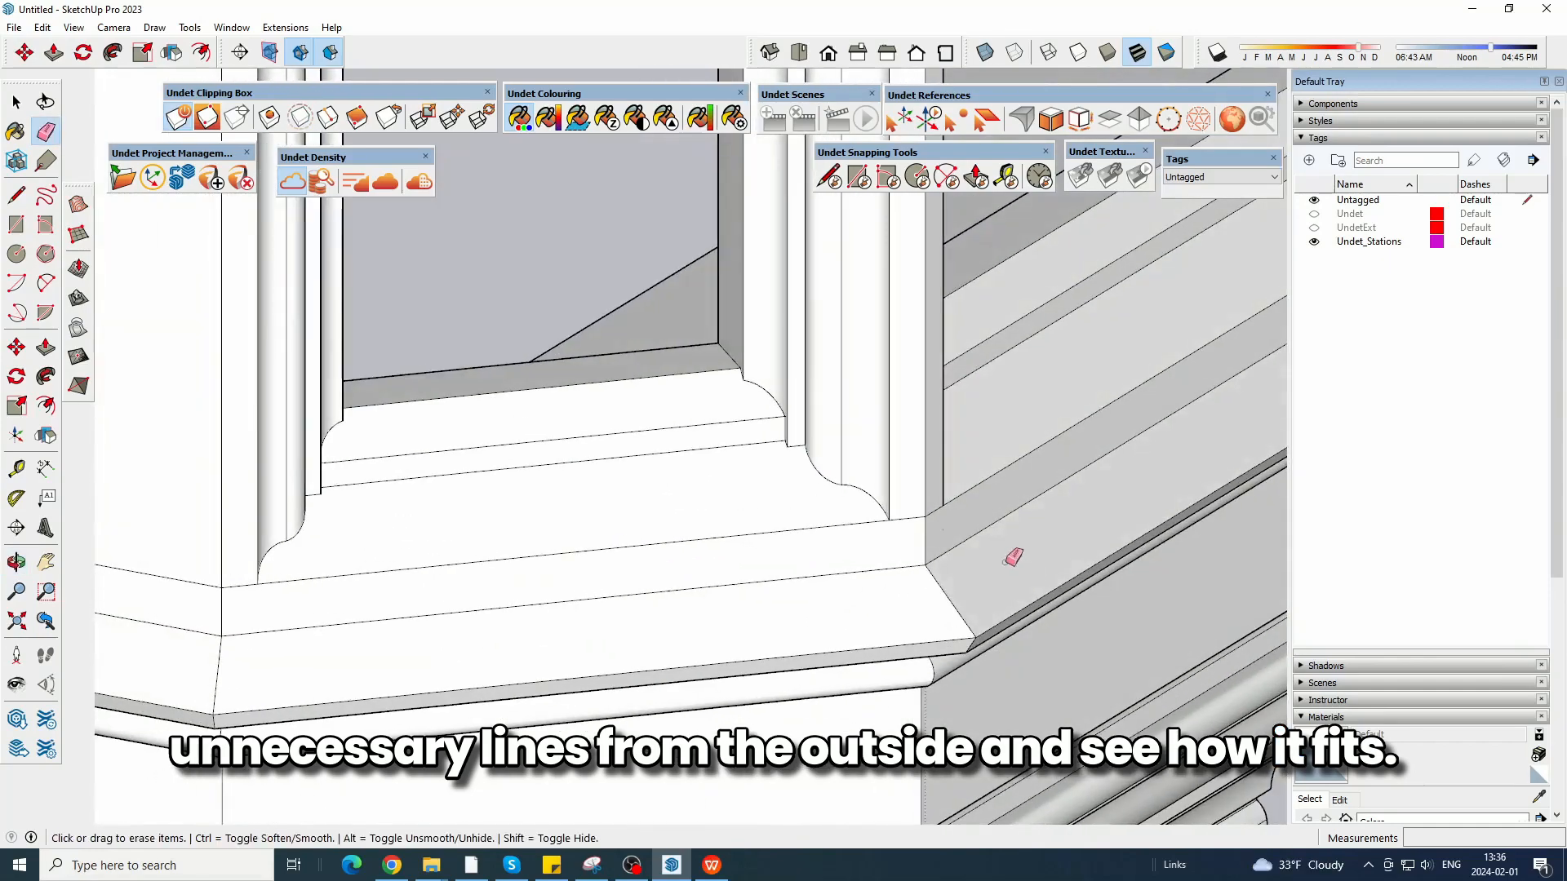
pyautogui.scroll(-5, 386, 567)
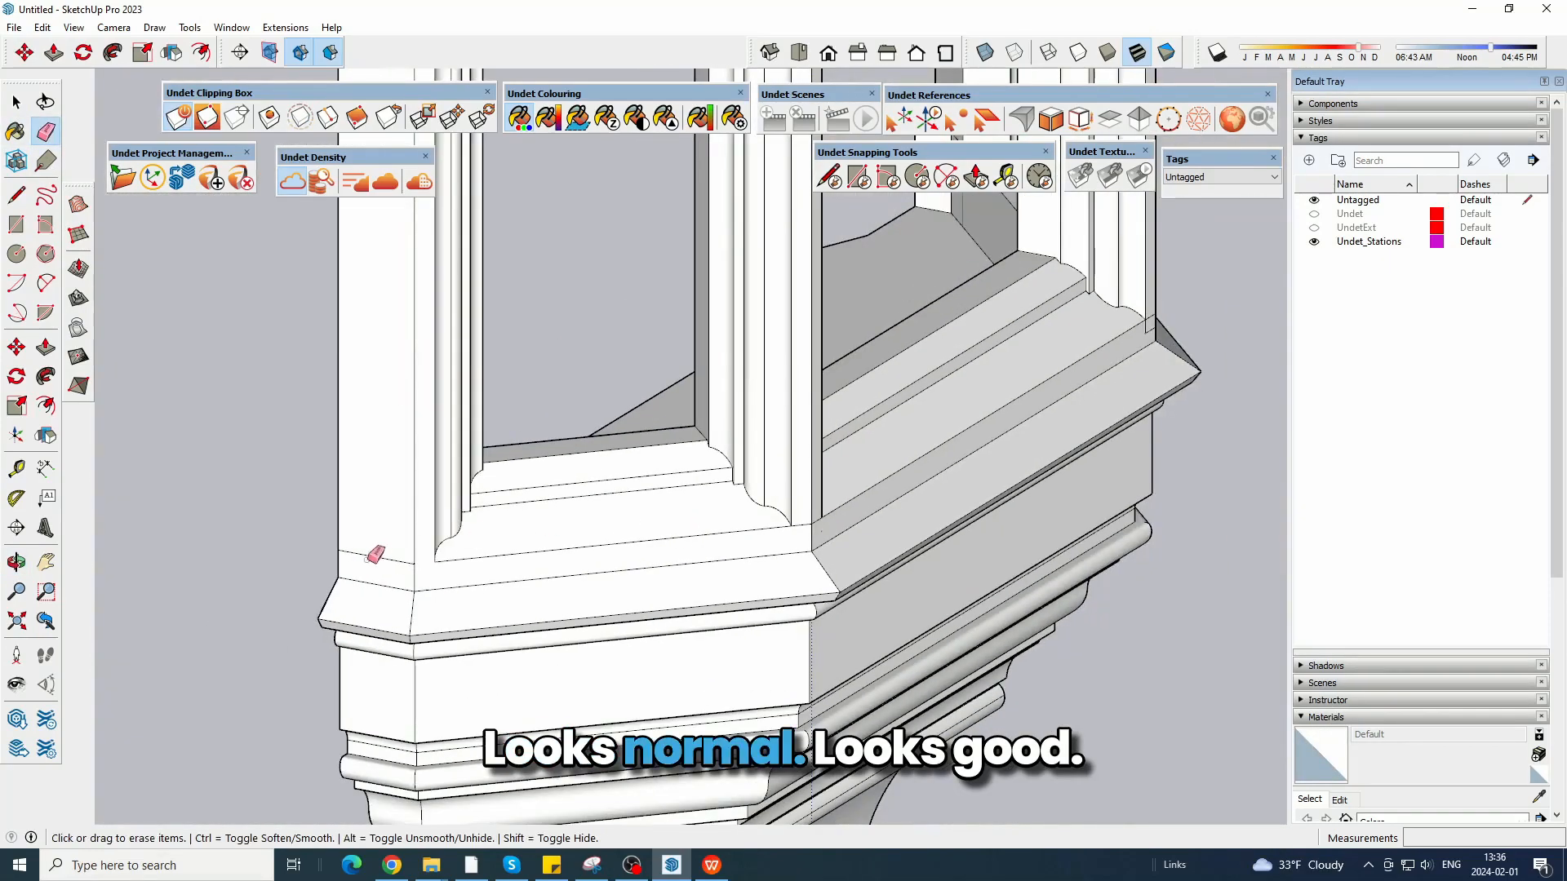
pyautogui.scroll(7, 577, 540)
pyautogui.moveTo(719, 553); pyautogui.dragTo(607, 547, button='middle')
pyautogui.scroll(-5, 720, 504)
pyautogui.moveTo(735, 560); pyautogui.dragTo(881, 483, button='middle')
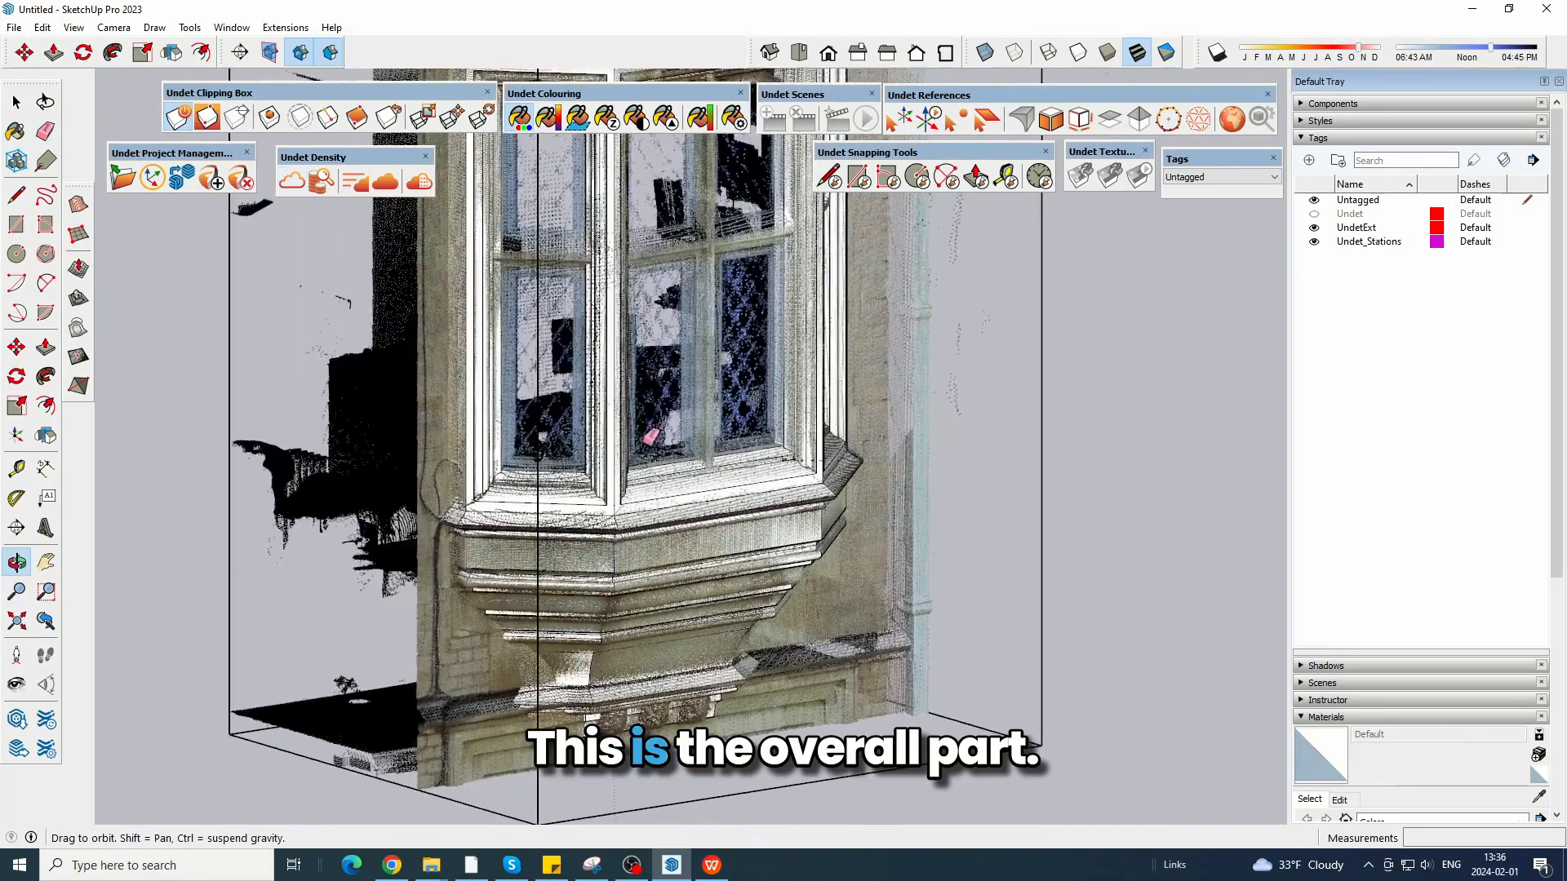
# Examine the point cloud against the model, looking at the window mullions, the upper cornice and the balcony part.
pyautogui.moveTo(650, 436); pyautogui.dragTo(658, 658, button='middle')
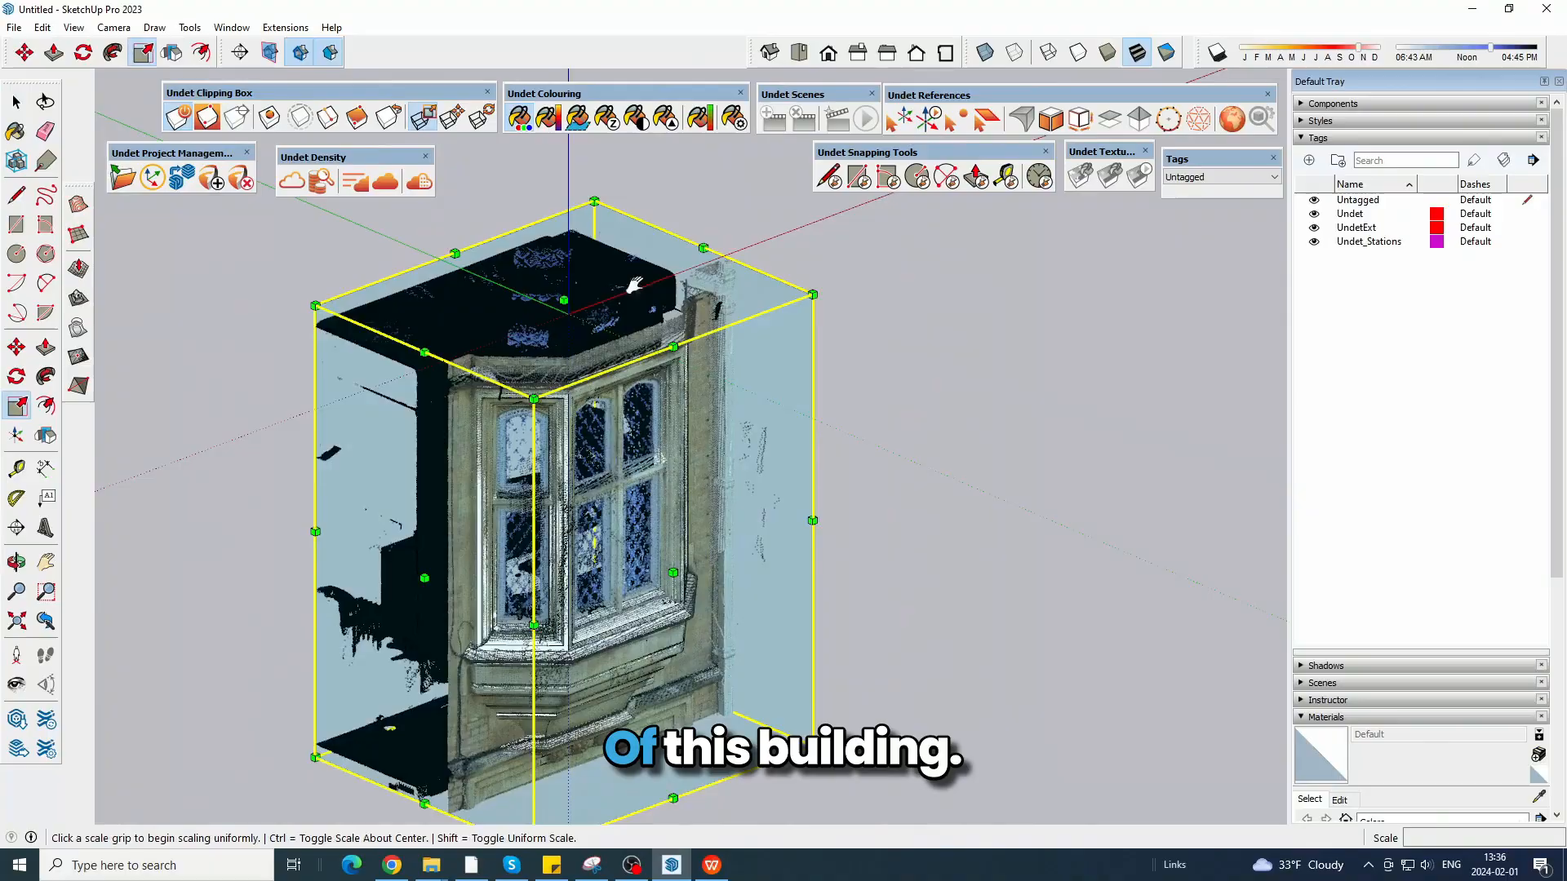
pyautogui.moveTo(564, 300); pyautogui.dragTo(524, 297)
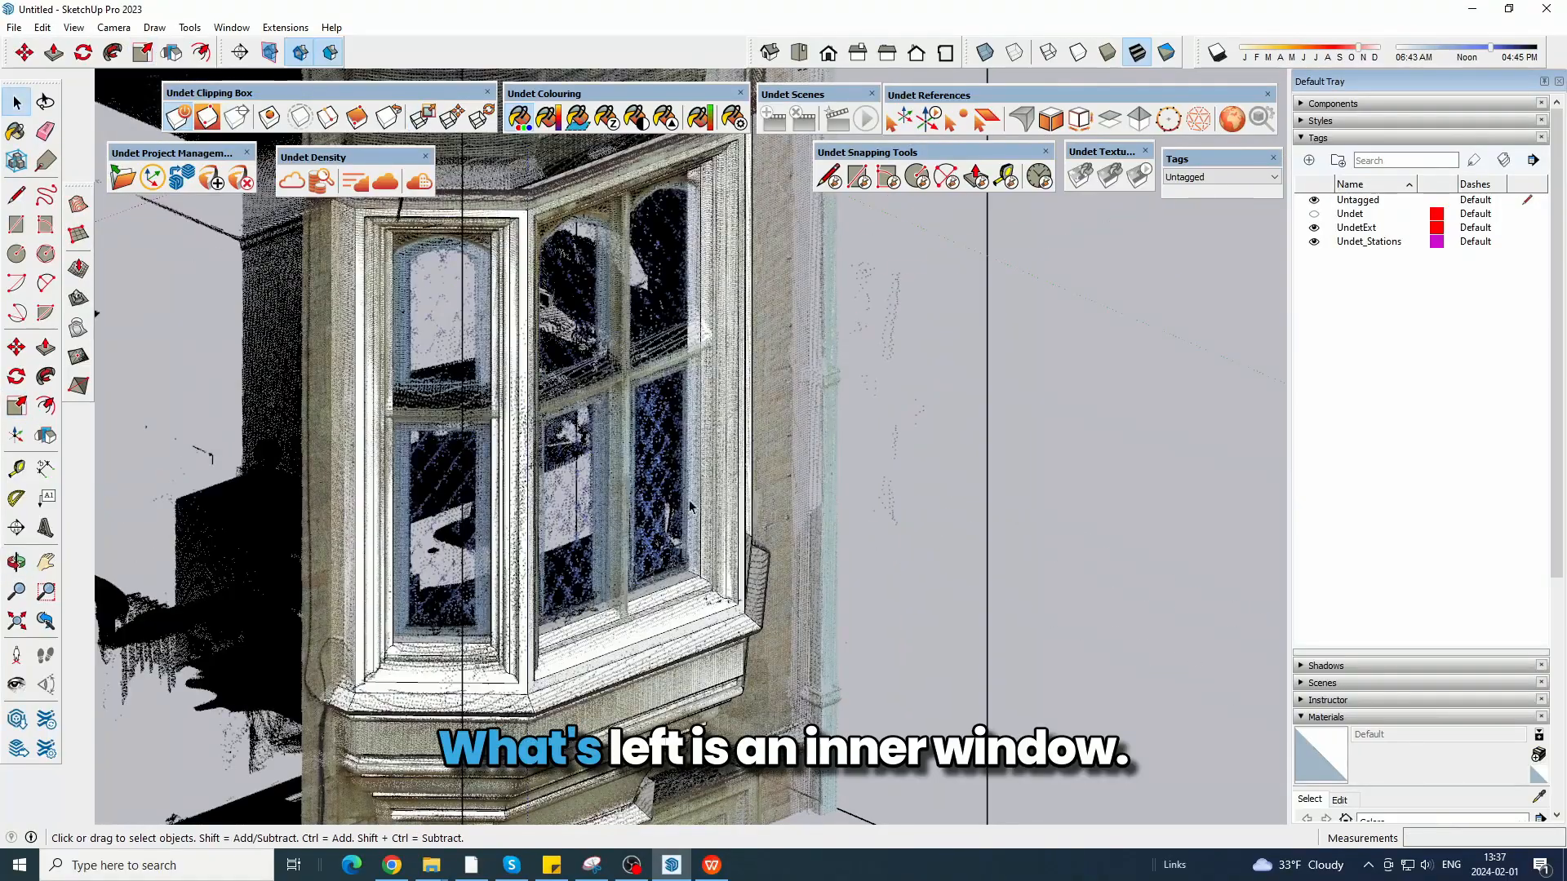
pyautogui.moveTo(690, 506); pyautogui.dragTo(612, 296, button='middle')
pyautogui.moveTo(823, 338); pyautogui.dragTo(374, 412, button='middle')
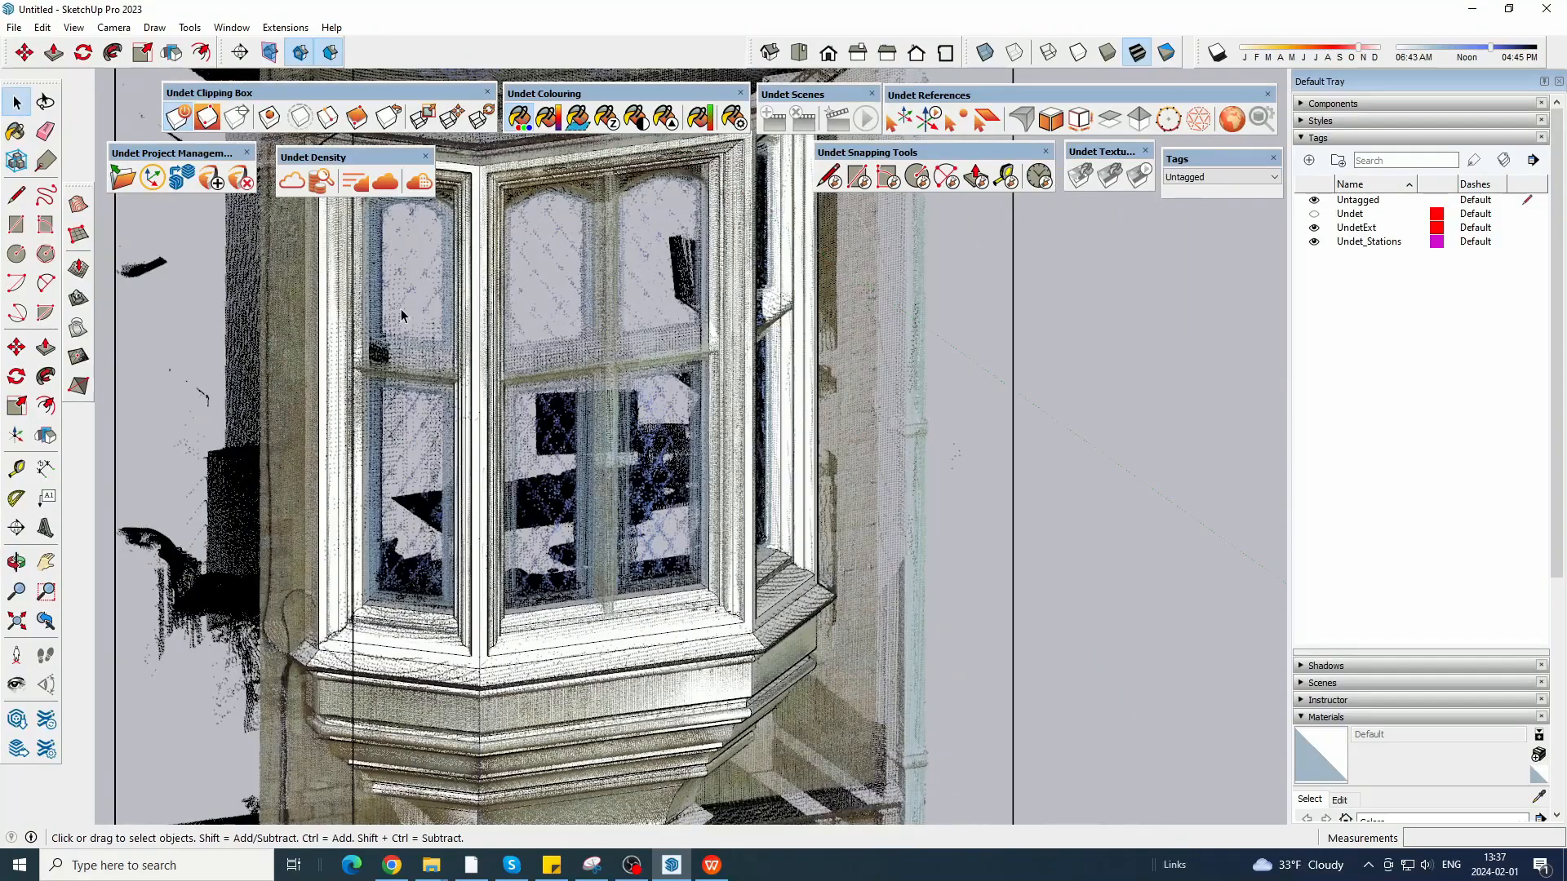
pyautogui.moveTo(736, 324); pyautogui.dragTo(779, 356, button='middle')
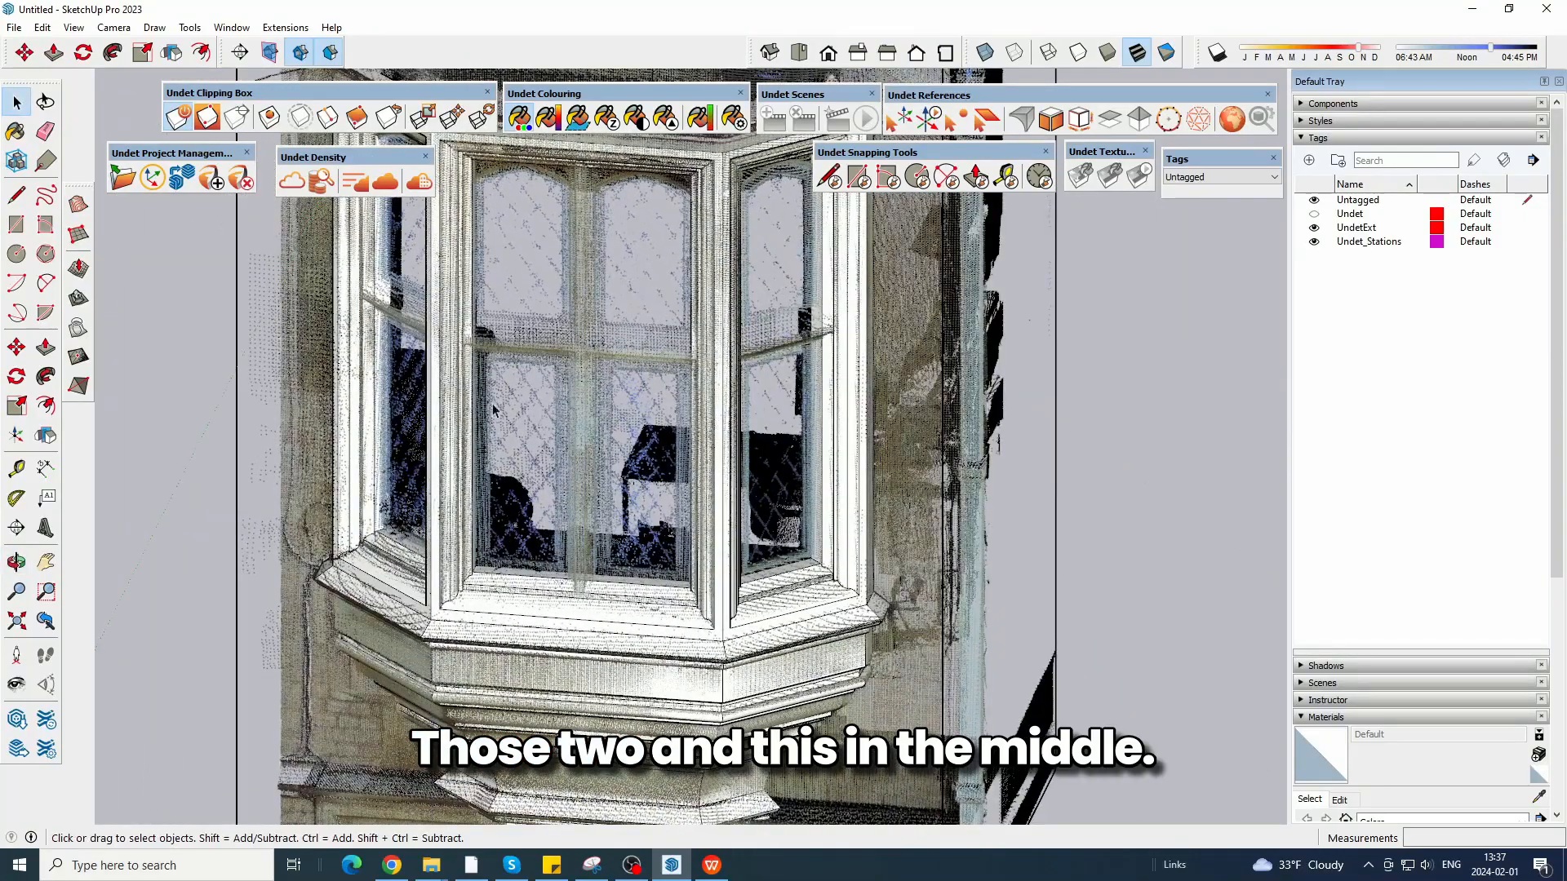
pyautogui.moveTo(570, 261); pyautogui.dragTo(1030, 263, button='middle')
pyautogui.scroll(-6, 854, 338)
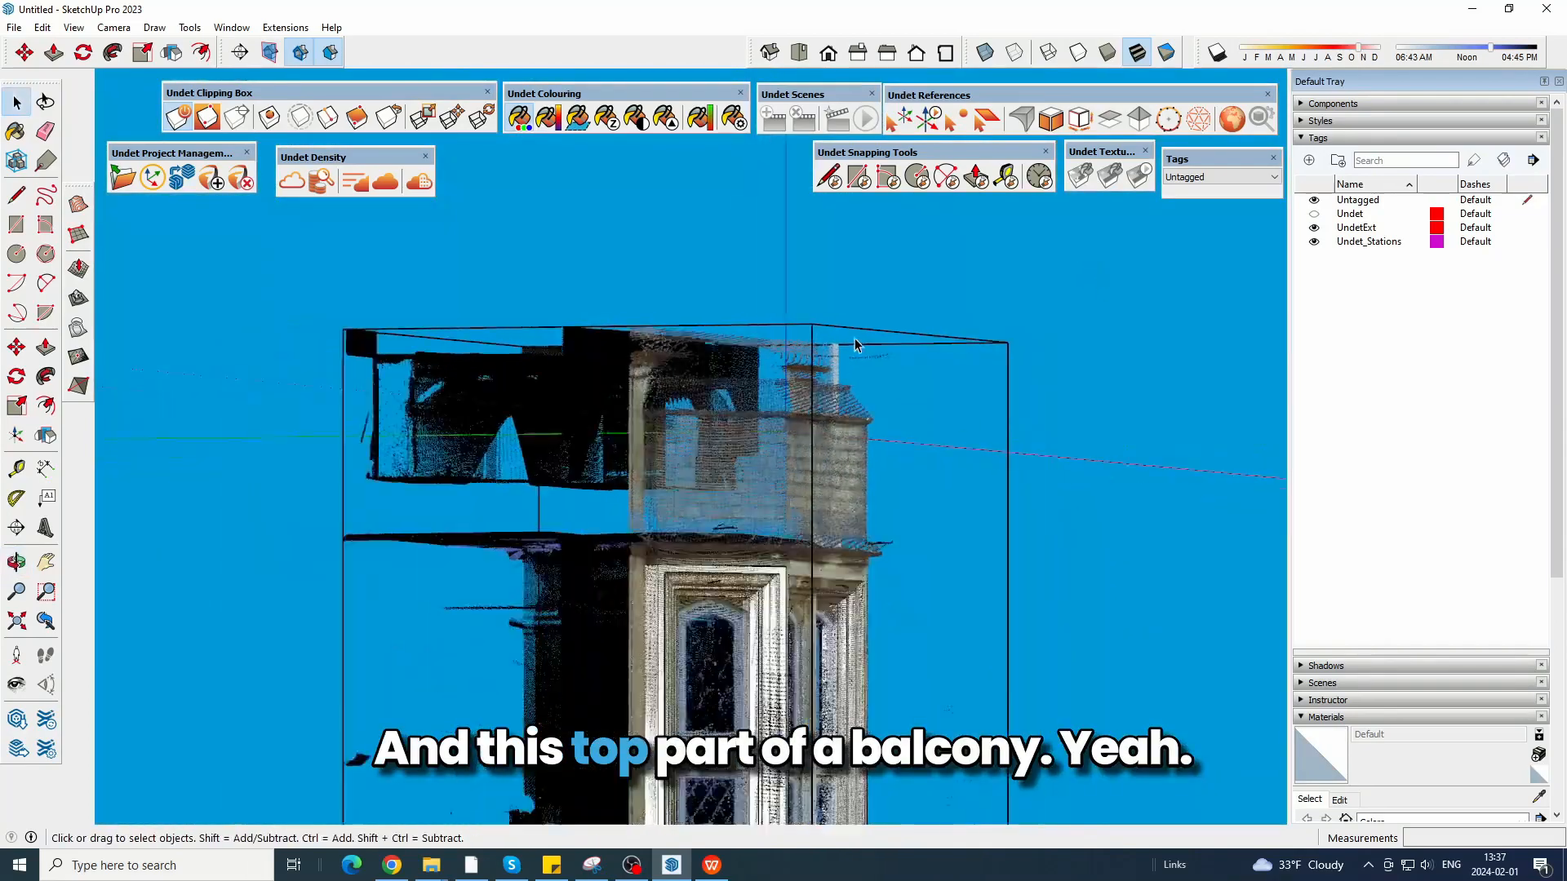
pyautogui.moveTo(918, 277); pyautogui.dragTo(653, 445, button='middle')
pyautogui.scroll(5, 706, 462)
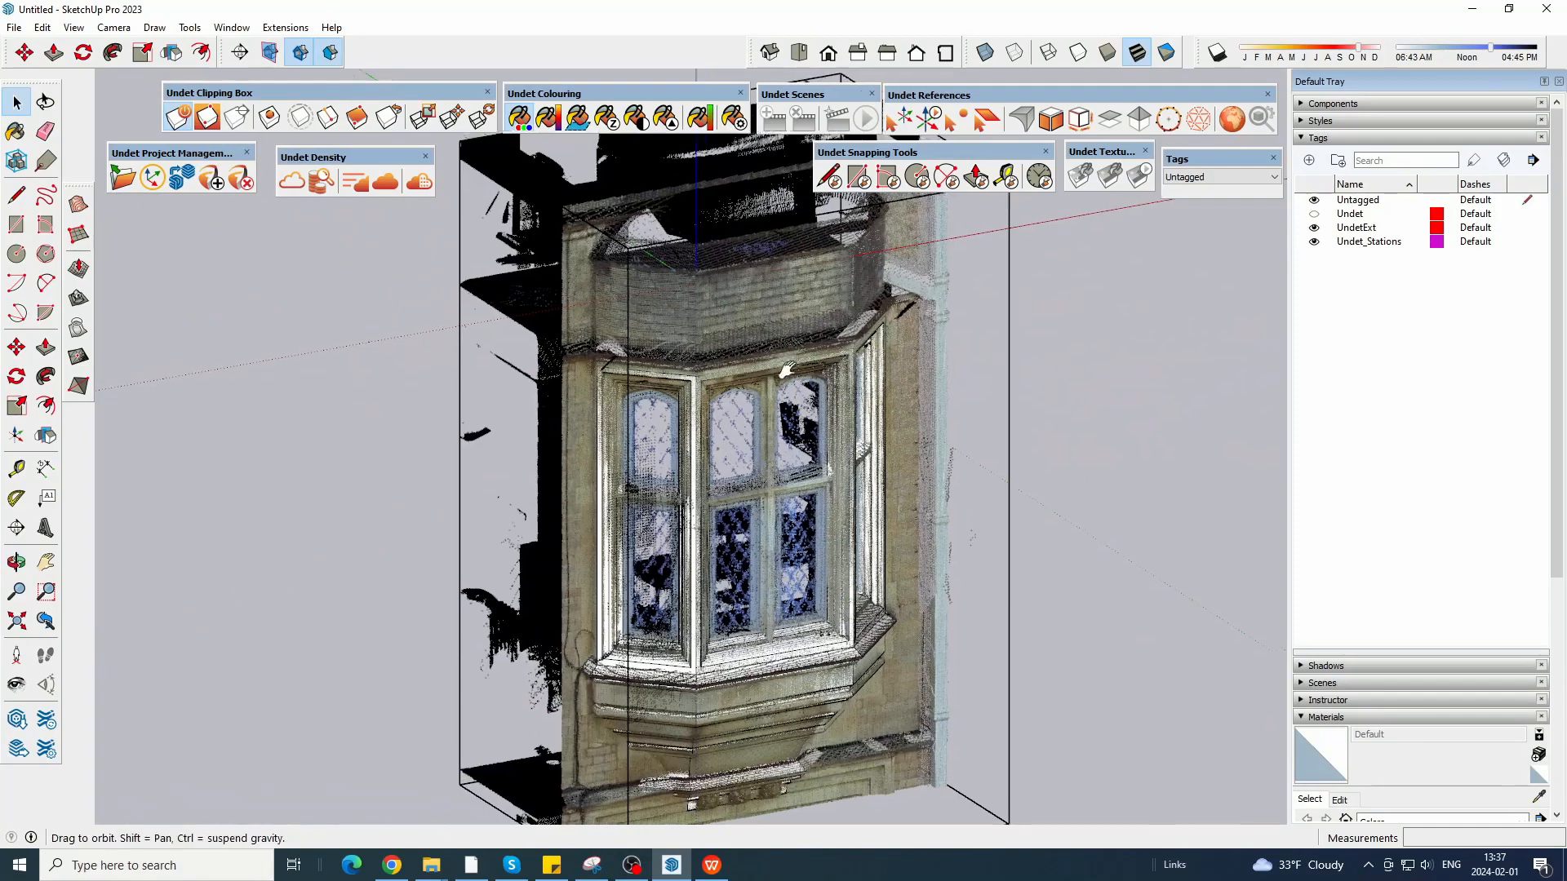
pyautogui.scroll(8, 563, 423)
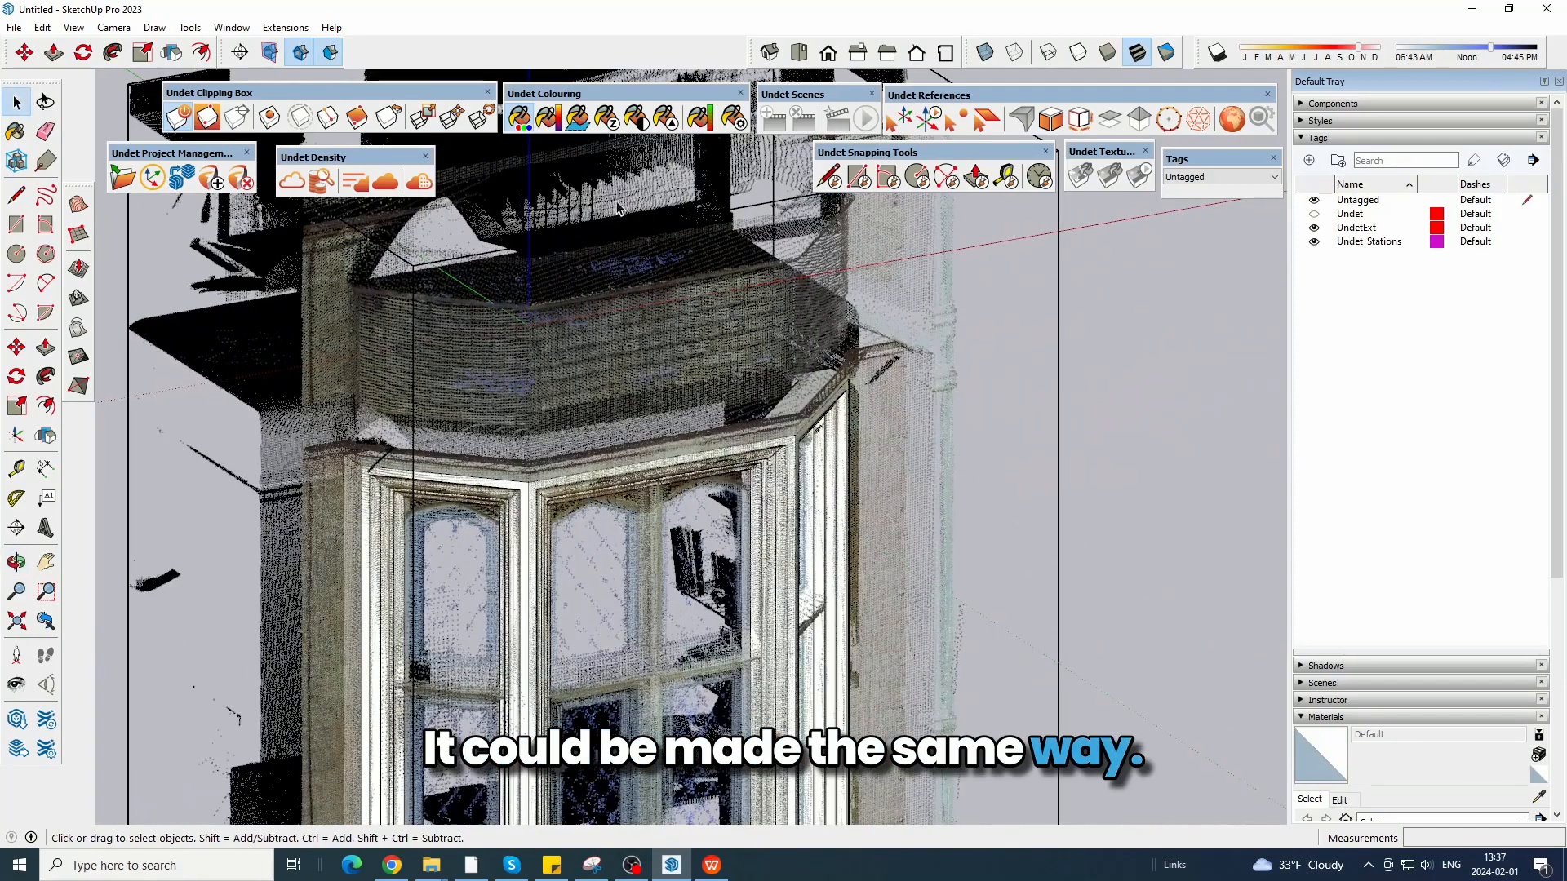
pyautogui.scroll(-5, 612, 212)
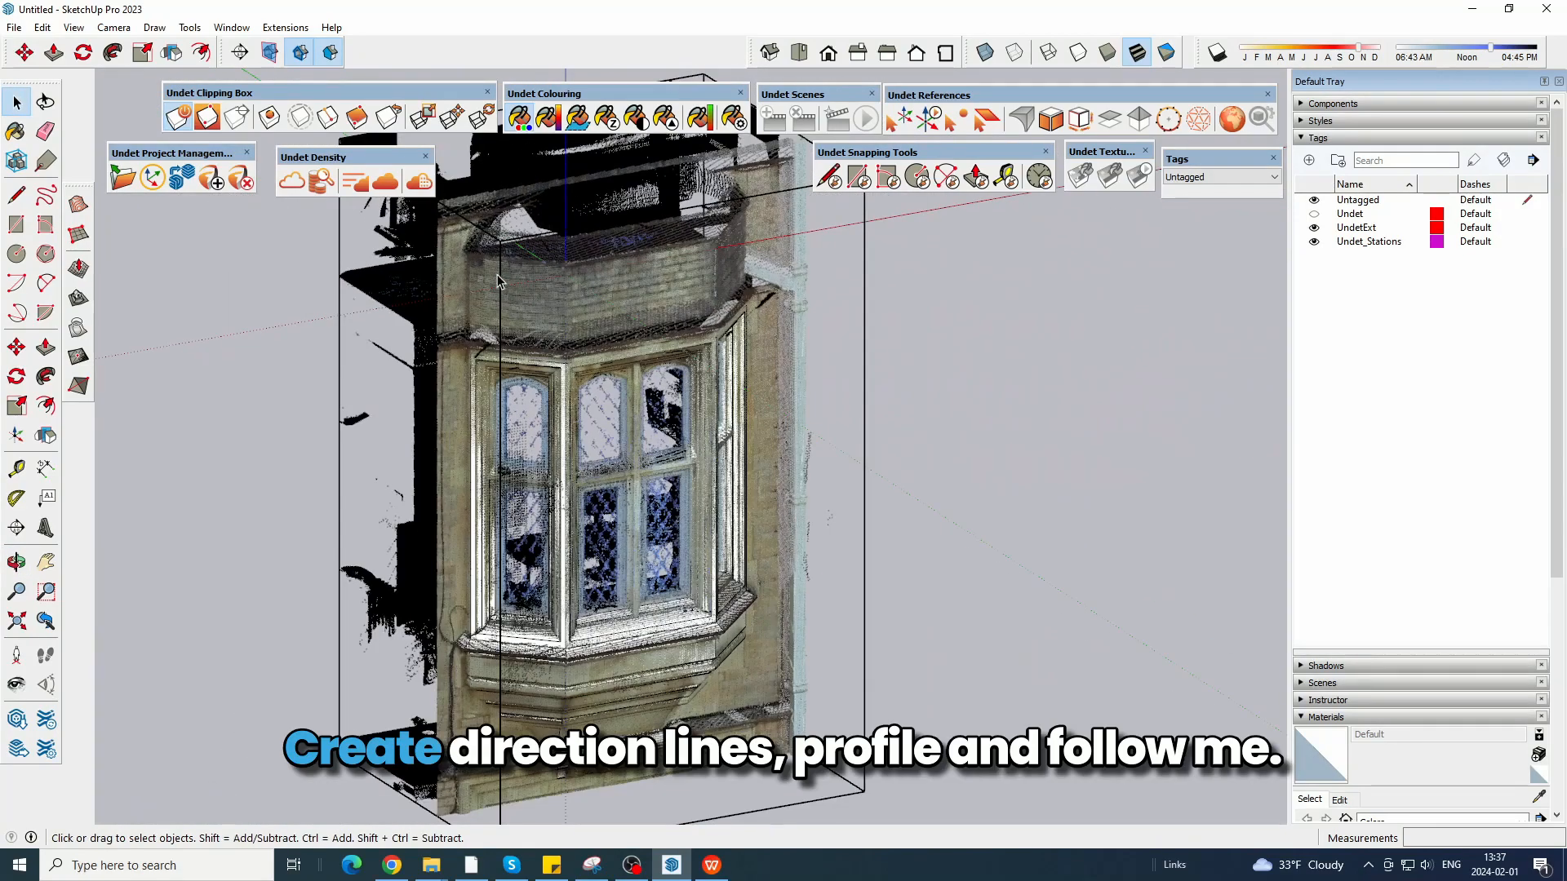
pyautogui.scroll(3, 476, 353)
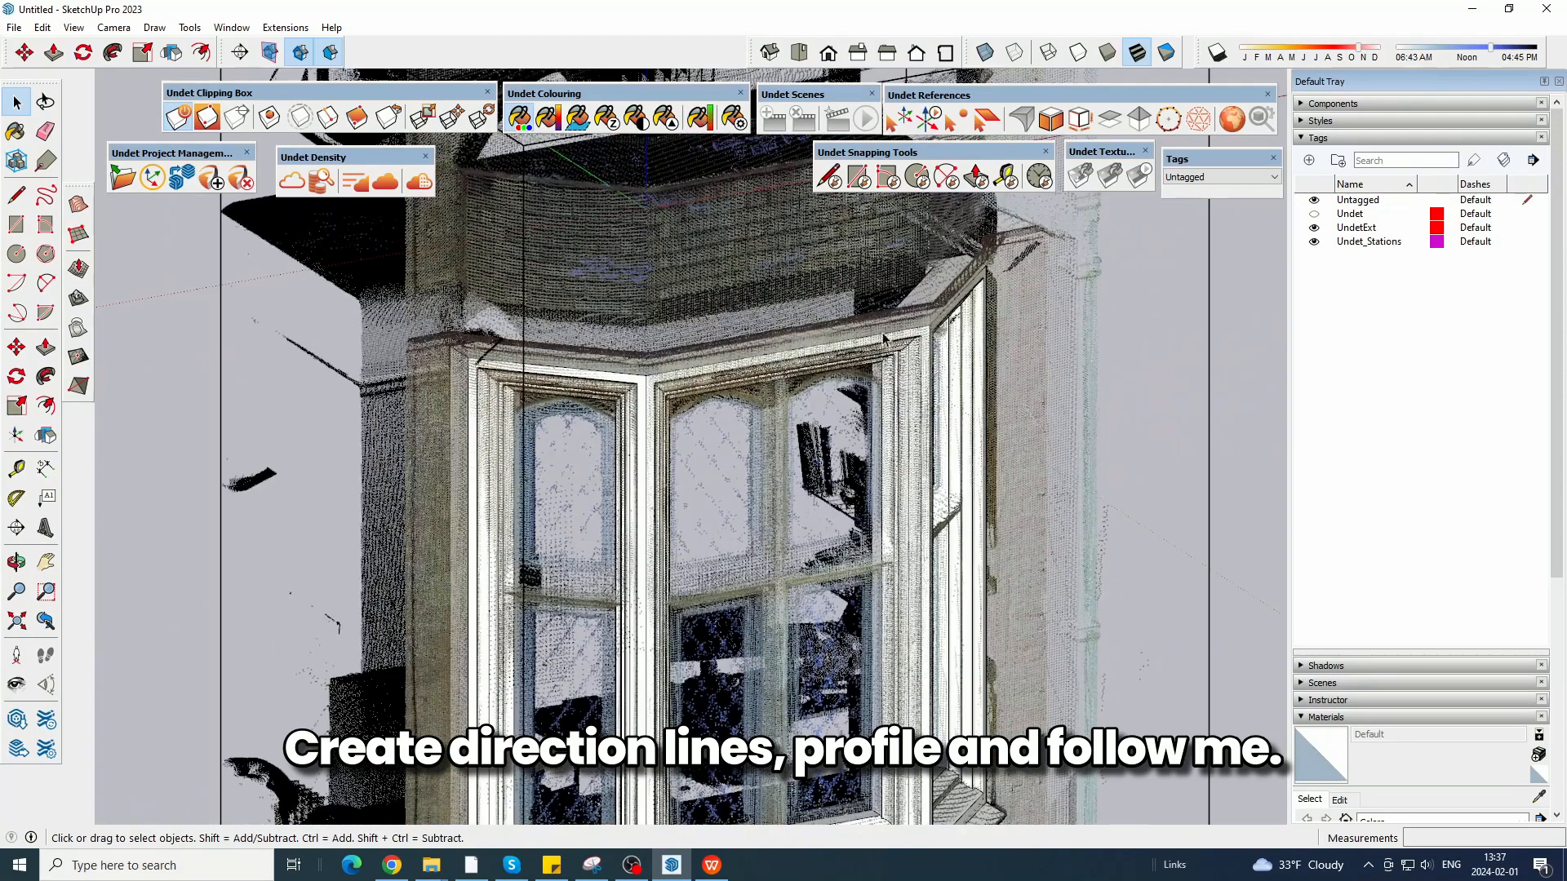
pyautogui.scroll(-4, 798, 528)
pyautogui.scroll(3, 780, 271)
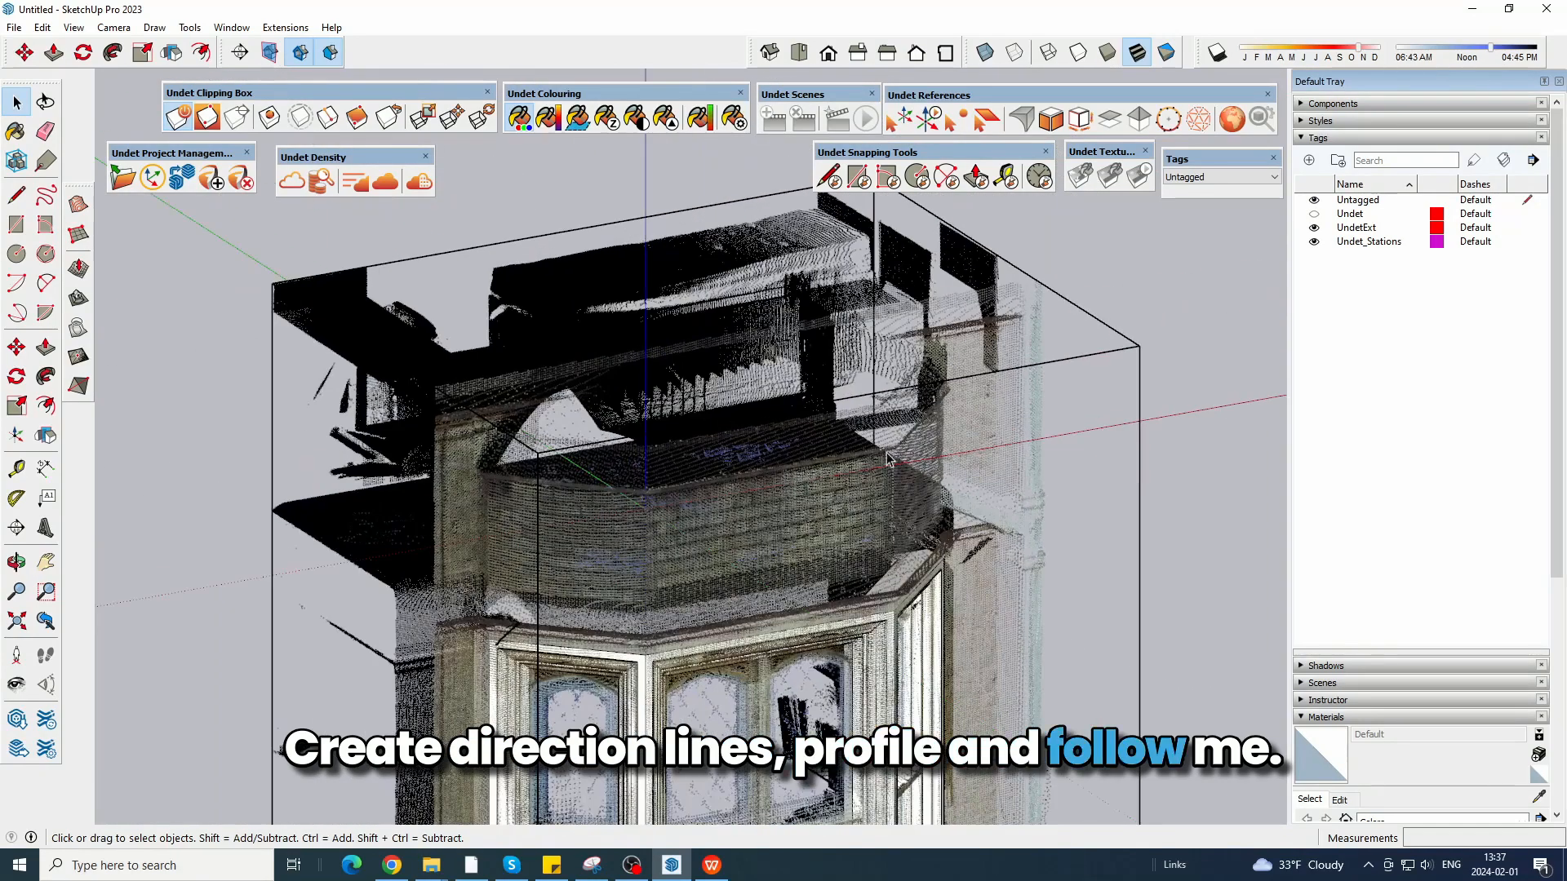
pyautogui.scroll(-6, 573, 328)
pyautogui.moveTo(571, 328); pyautogui.dragTo(709, 444, button='middle')
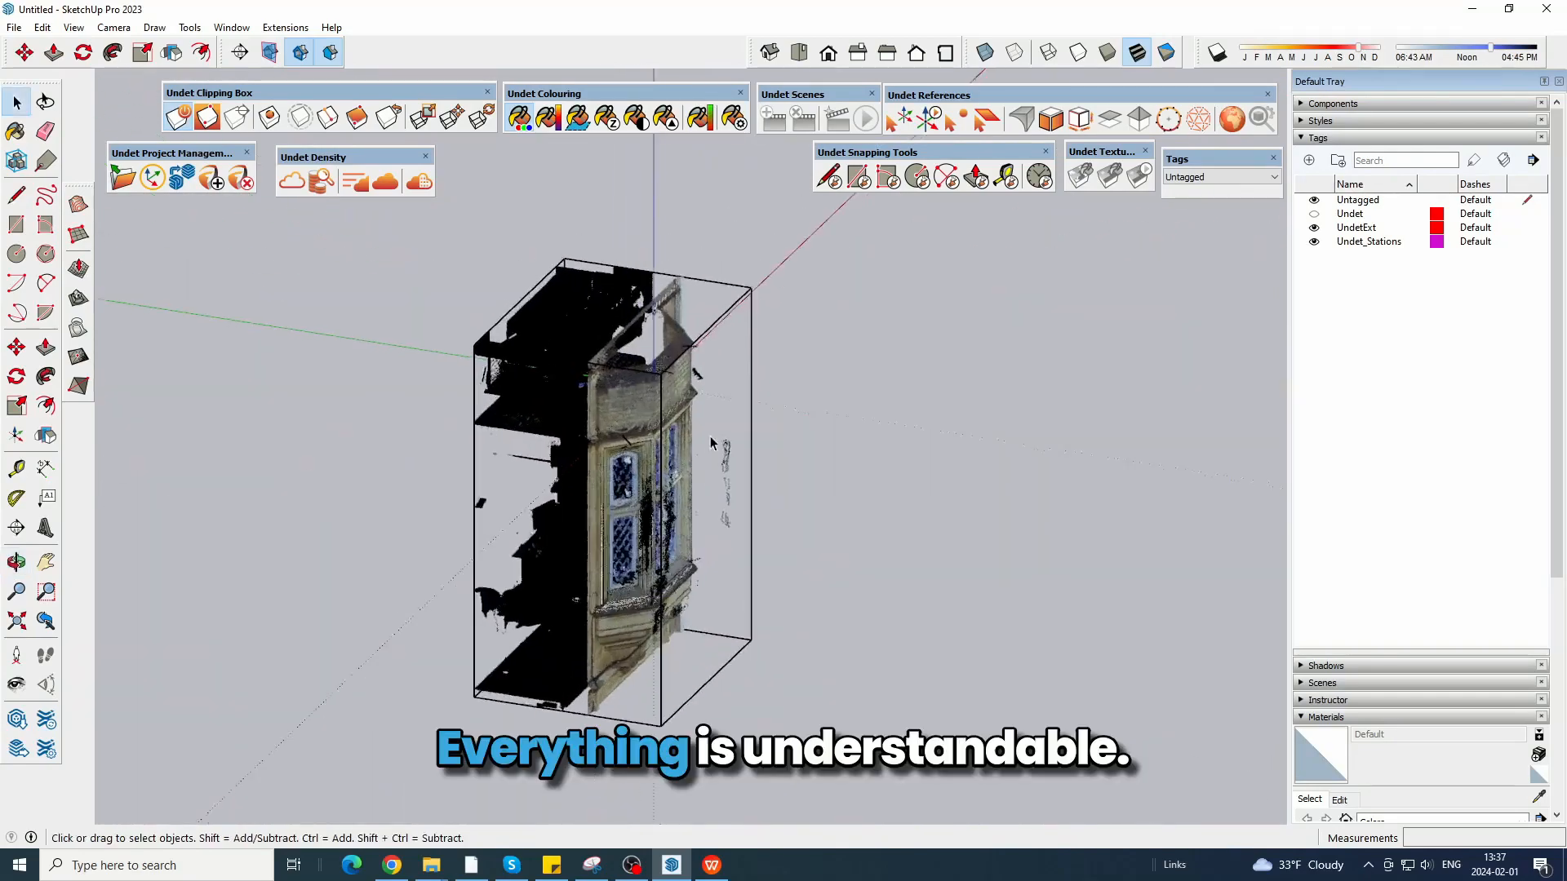
# Hide the point cloud so only the modelled bay window remains in view.
pyautogui.scroll(3, 710, 443)
pyautogui.moveTo(840, 488); pyautogui.dragTo(677, 437, button='middle')
pyautogui.click(293, 182)
pyautogui.scroll(3, 577, 333)
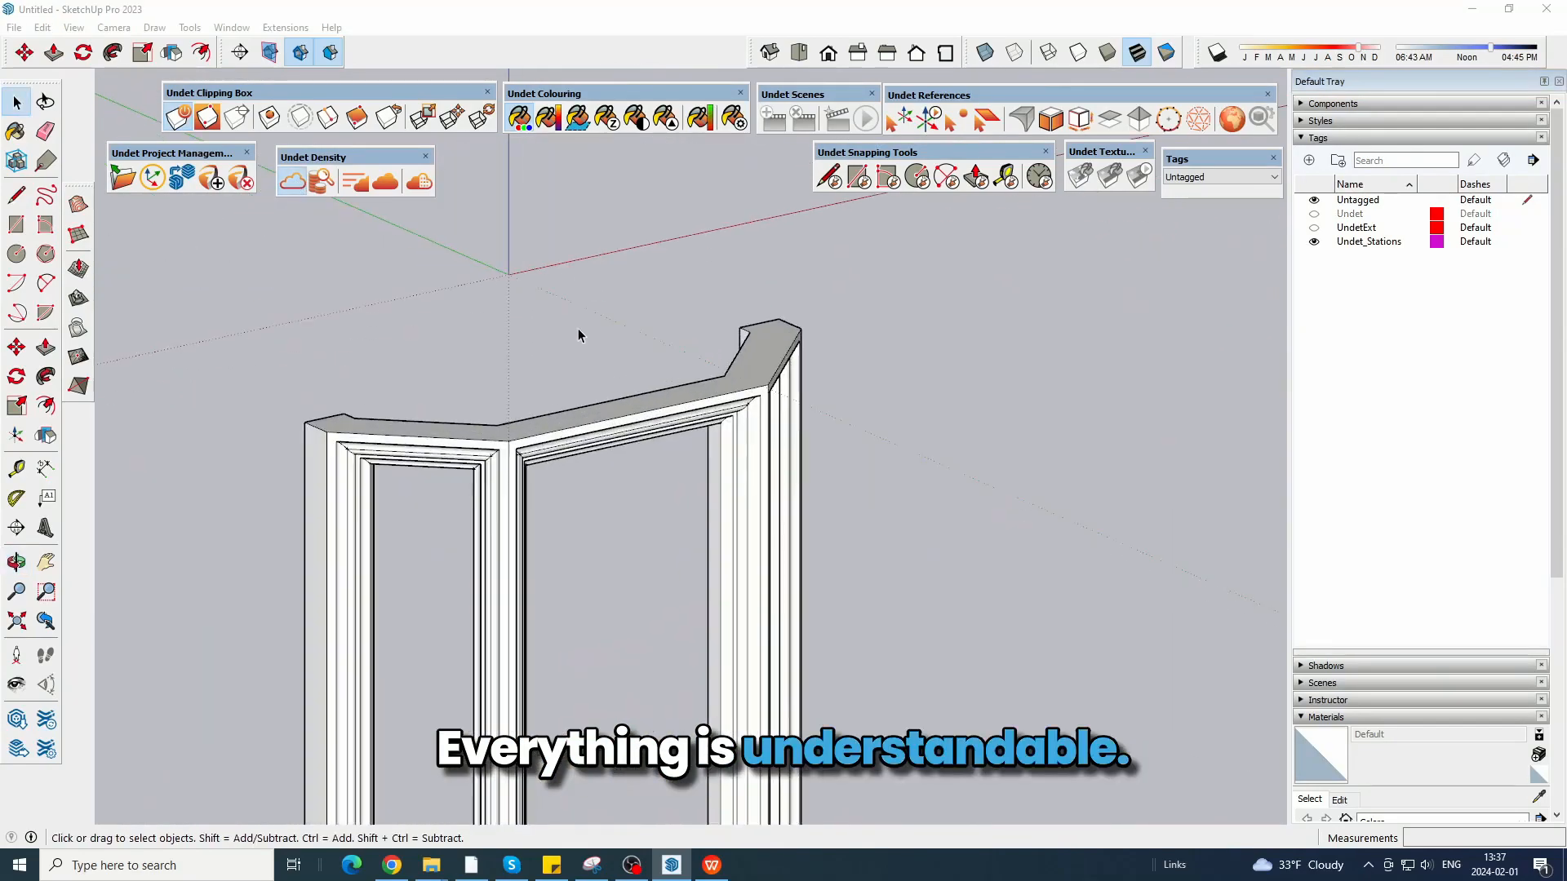